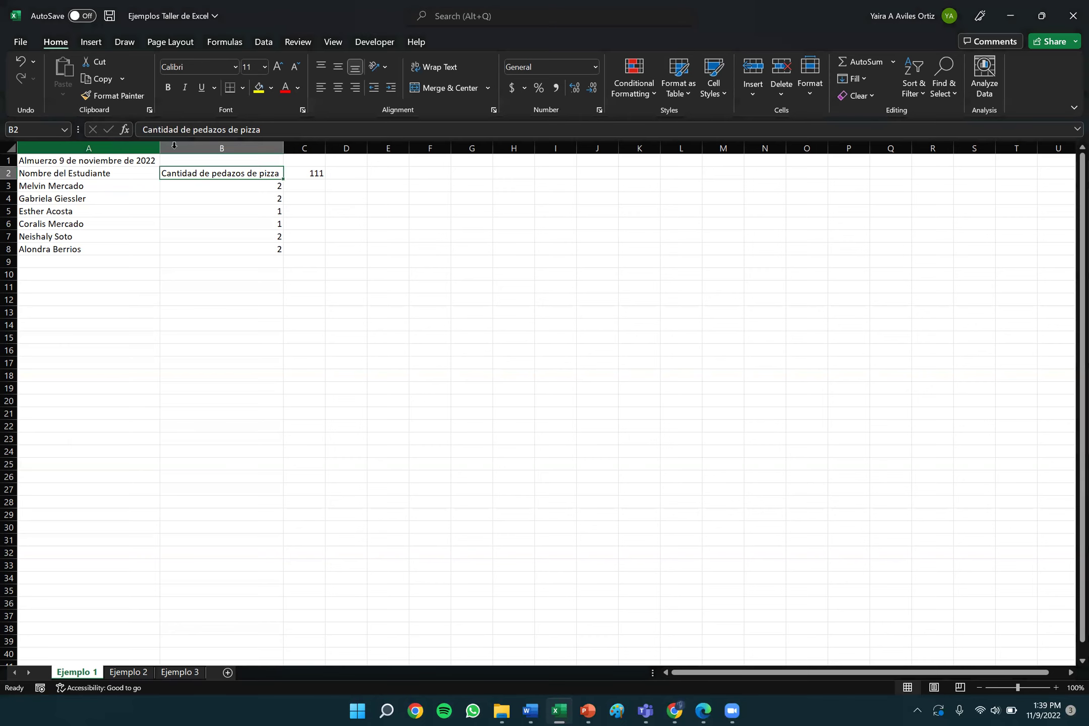
# Narrow columns A and B by dragging their header borders to the left.
pyautogui.click(157, 148)
pyautogui.moveTo(160, 148); pyautogui.dragTo(65, 152)
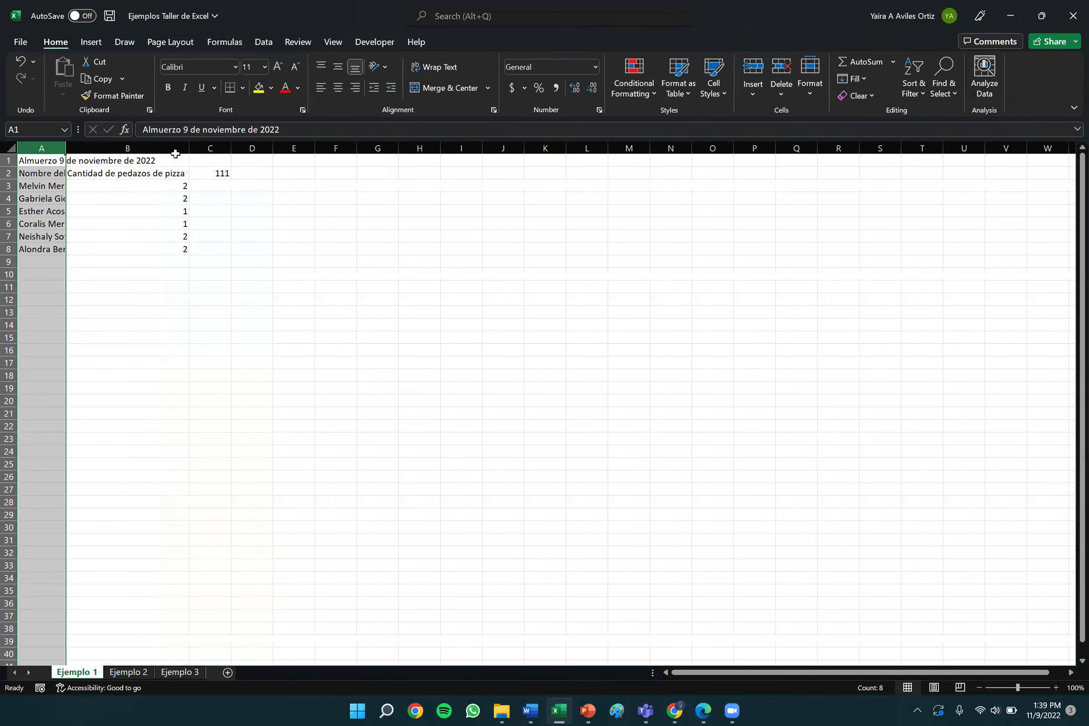
pyautogui.click(172, 150)
pyautogui.moveTo(190, 147); pyautogui.dragTo(128, 148)
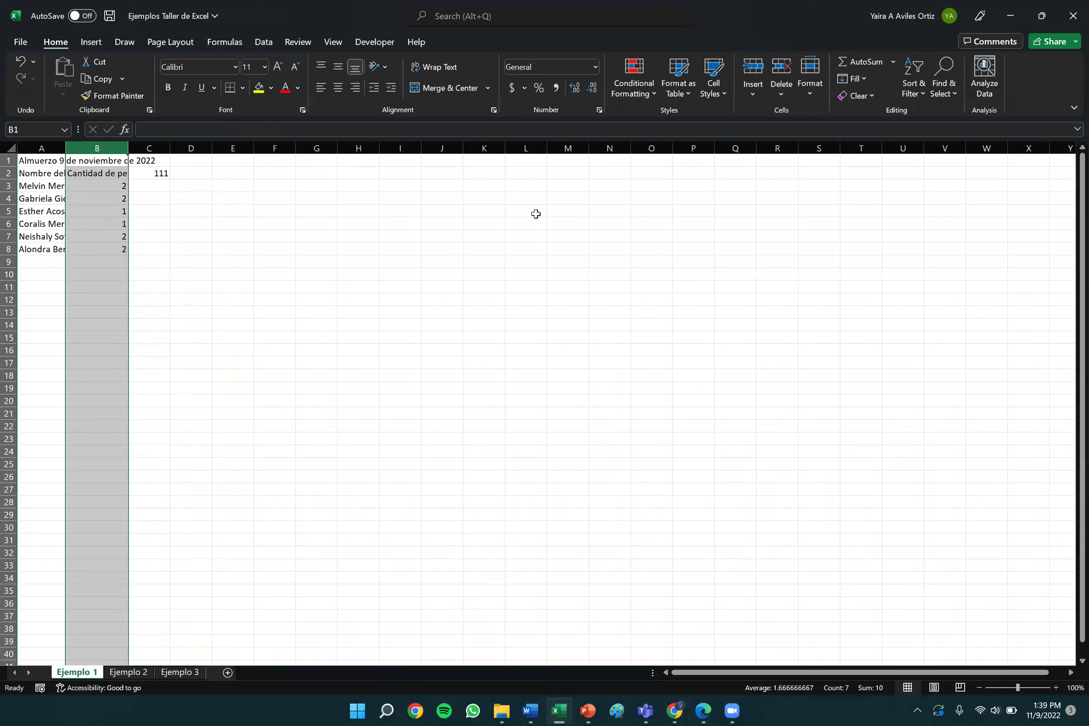
# Delete the stray 111 from cell C2.
pyautogui.click(152, 172)
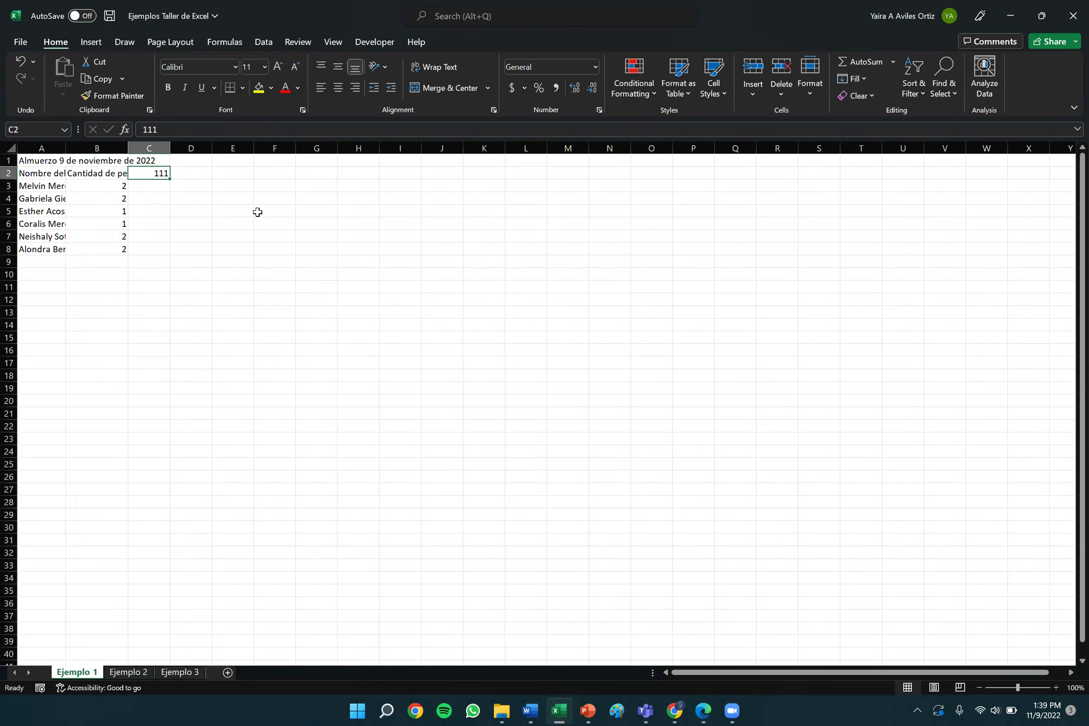
pyautogui.press('Delete')
pyautogui.click(343, 273)
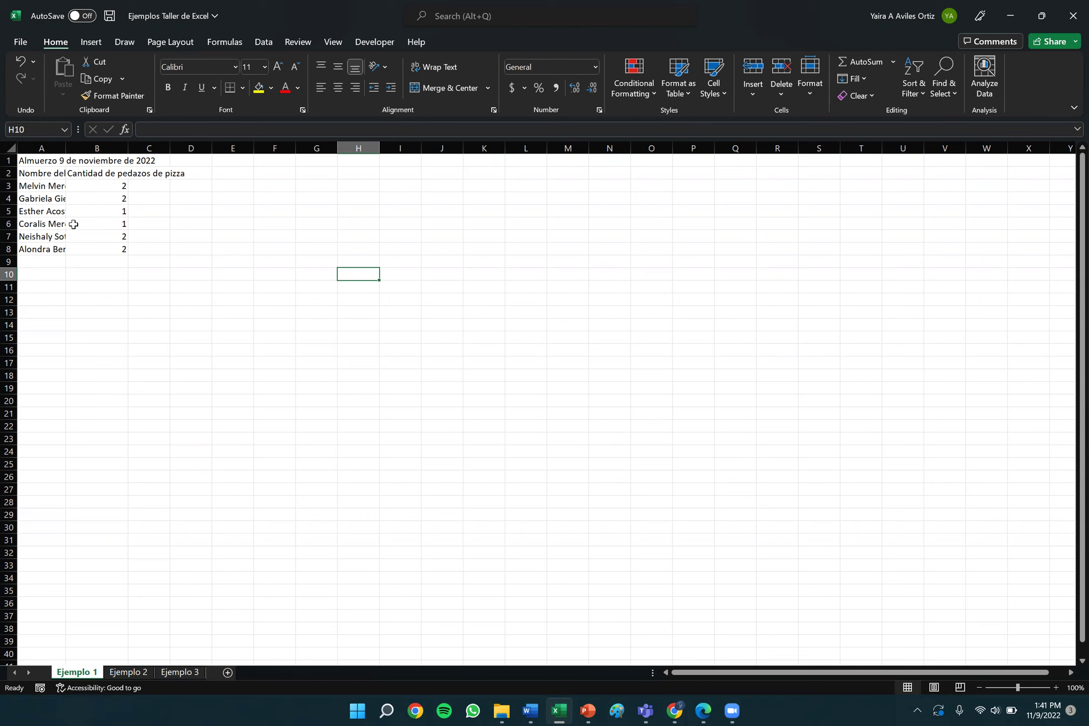
pyautogui.click(49, 174)
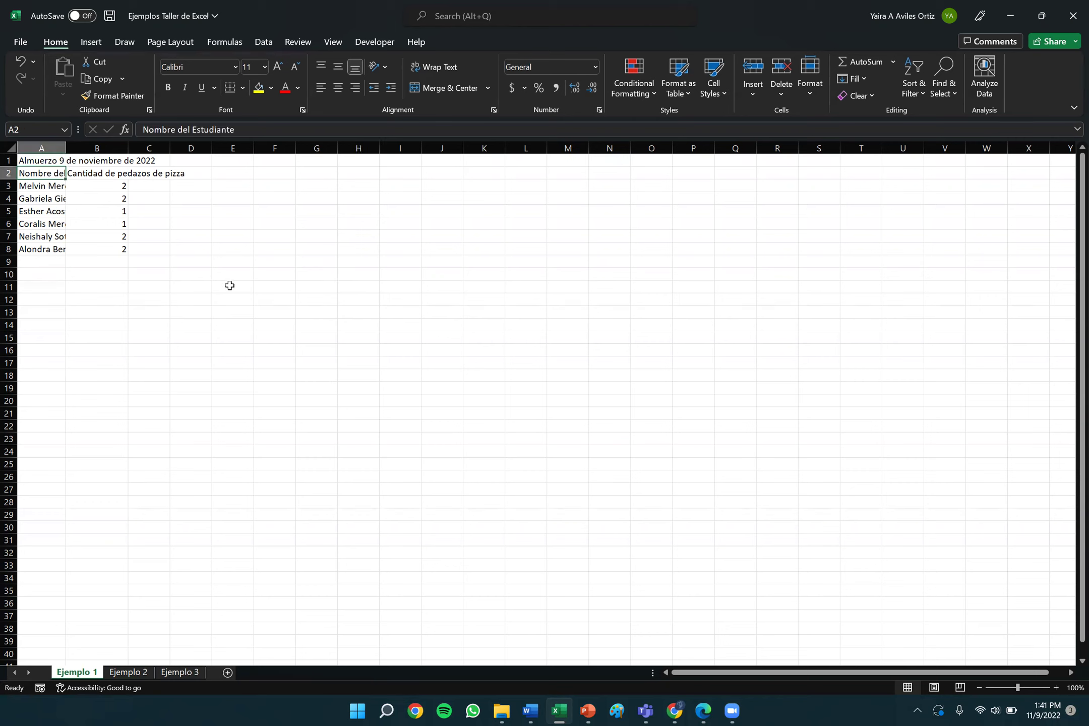
pyautogui.moveTo(50, 186); pyautogui.dragTo(107, 249)
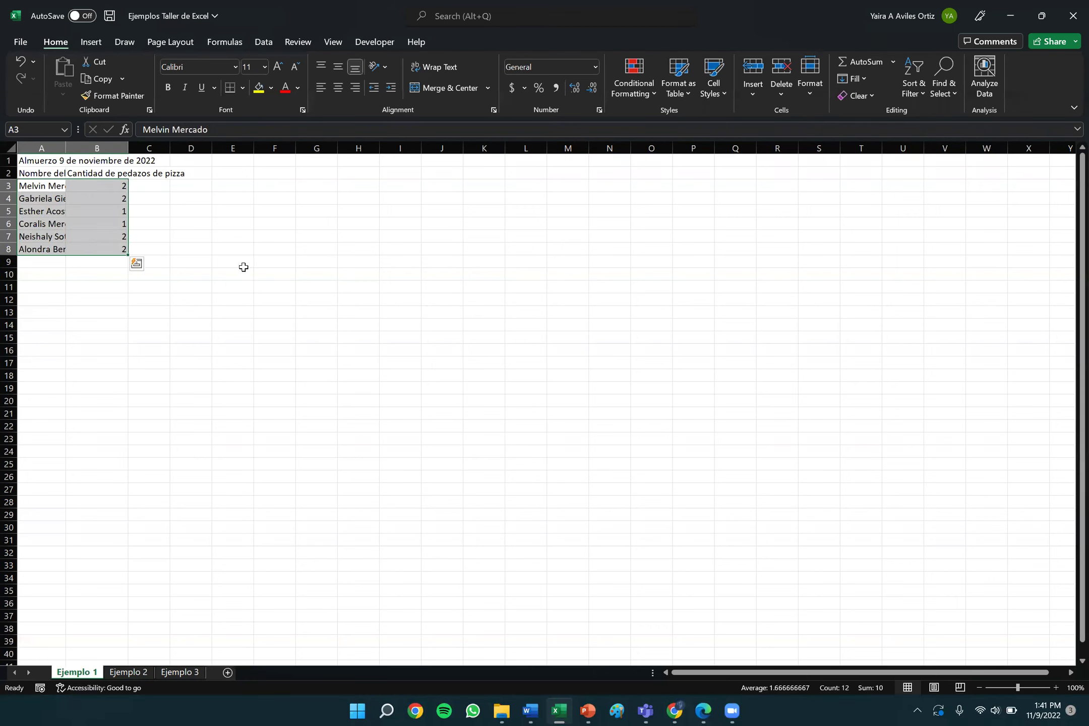
pyautogui.click(46, 172)
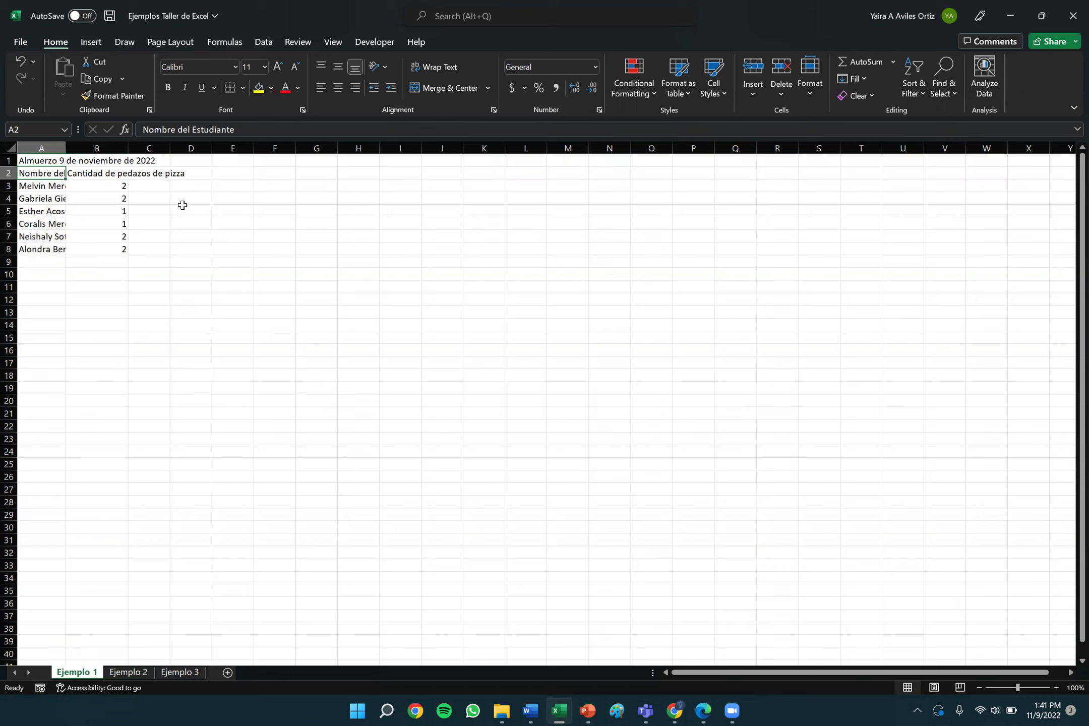
pyautogui.click(41, 161)
pyautogui.press('Down')
pyautogui.click(265, 193)
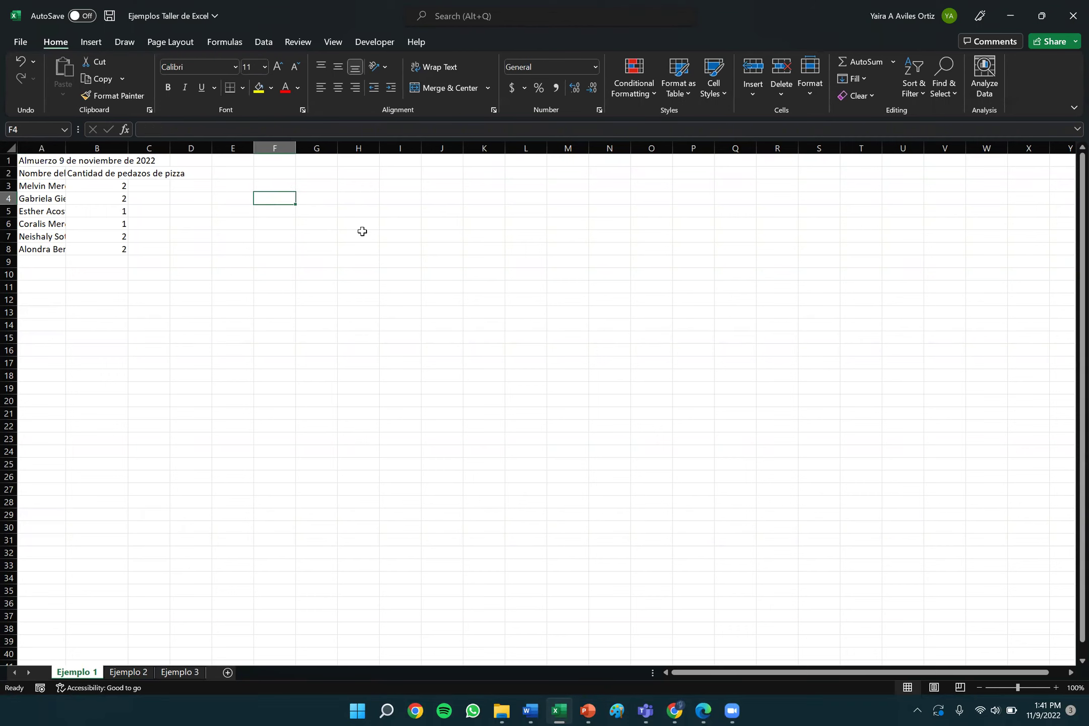
pyautogui.click(342, 198)
pyautogui.click(428, 200)
pyautogui.click(464, 285)
pyautogui.click(345, 285)
pyautogui.click(323, 232)
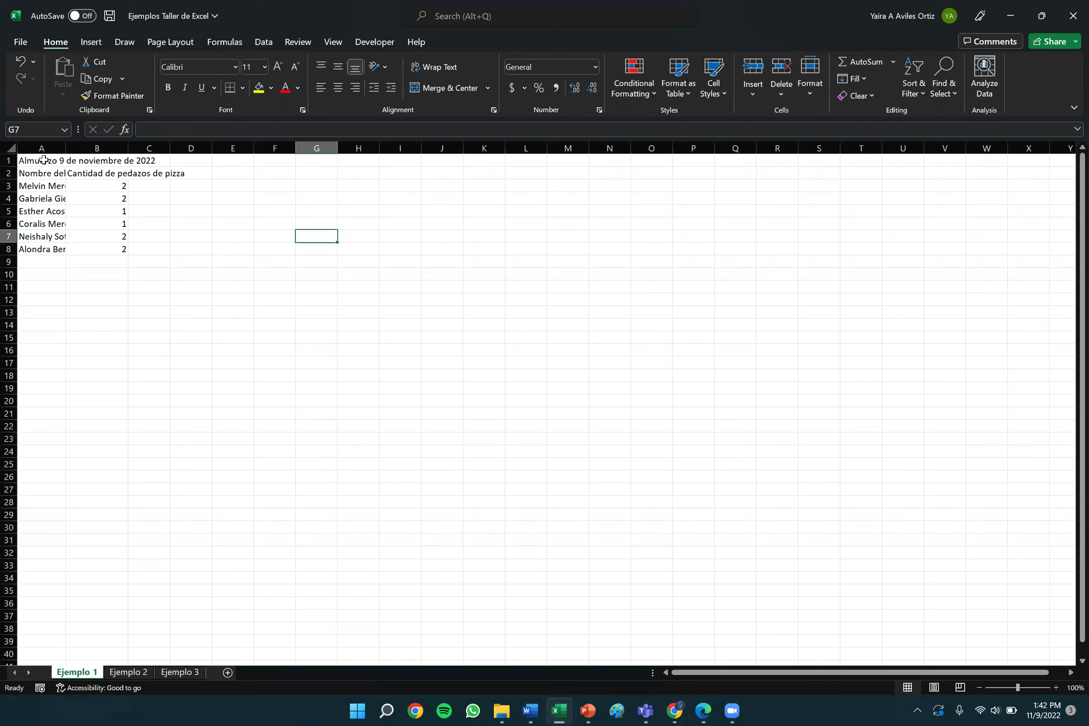
pyautogui.click(43, 160)
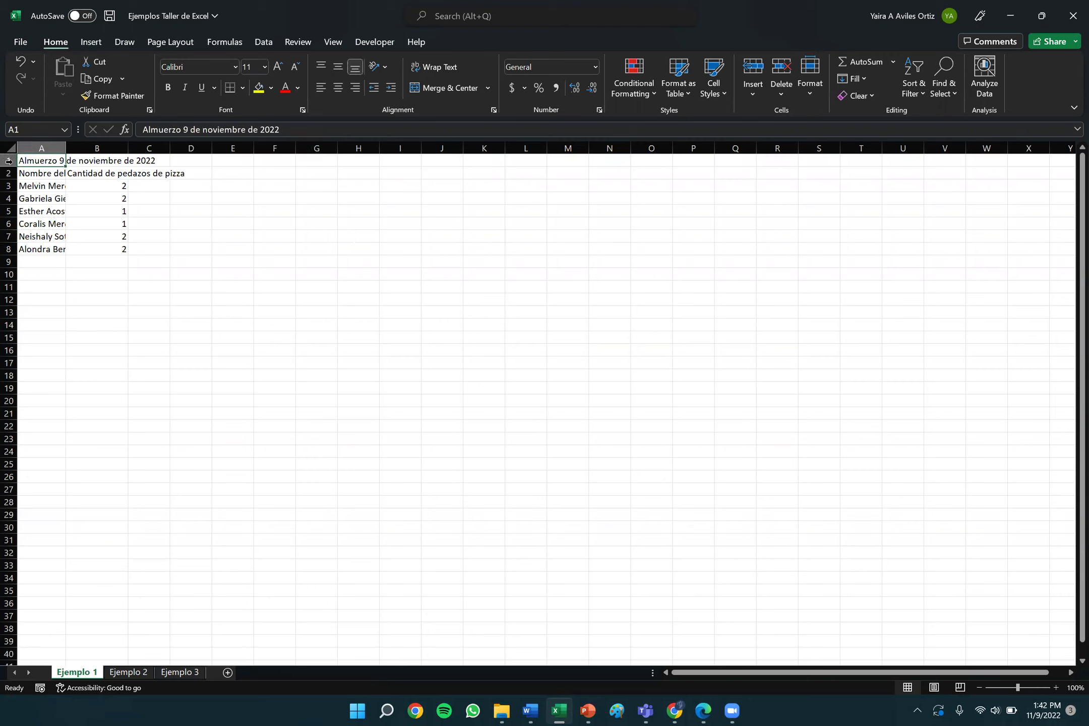
pyautogui.click(107, 162)
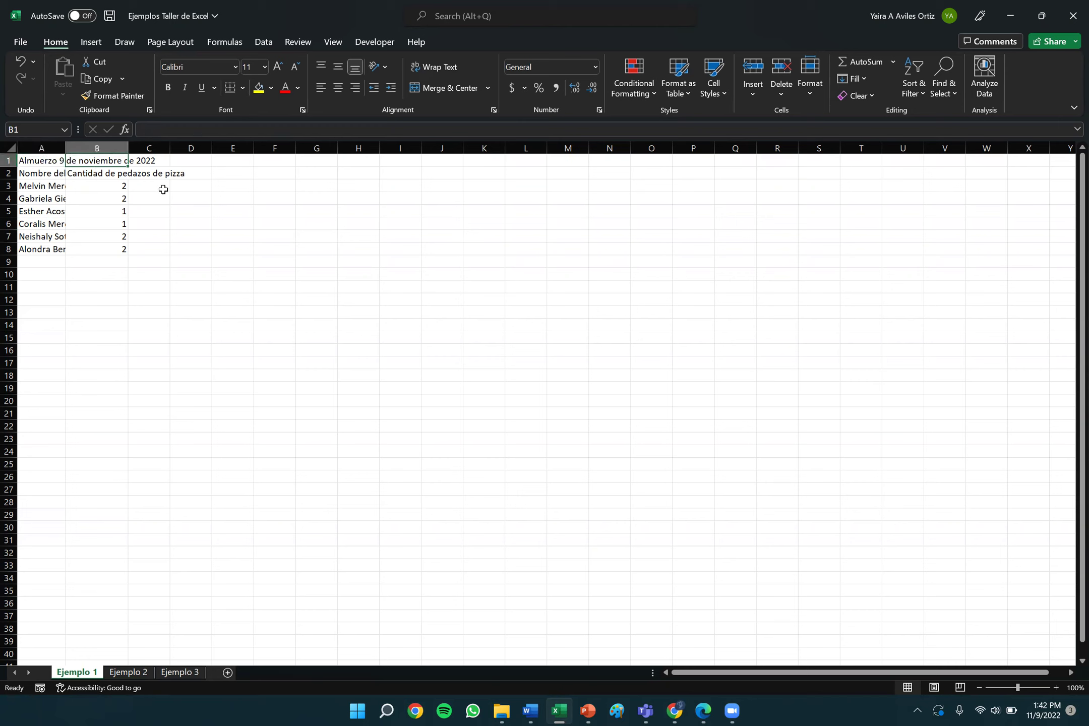
pyautogui.click(349, 184)
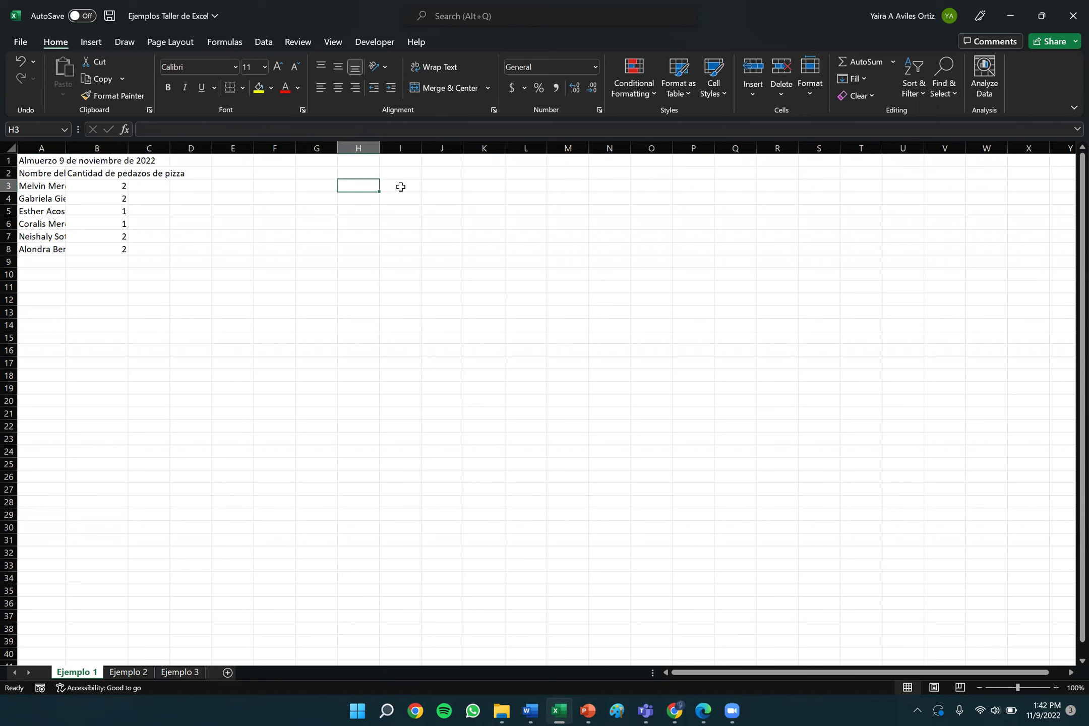
pyautogui.press('Right')
pyautogui.press('Right')
pyautogui.press('Right')
pyautogui.press('Right')
pyautogui.press('Right')
pyautogui.press('Right')
pyautogui.press('Right')
pyautogui.press('Right')
pyautogui.press('Right')
pyautogui.press('Left')
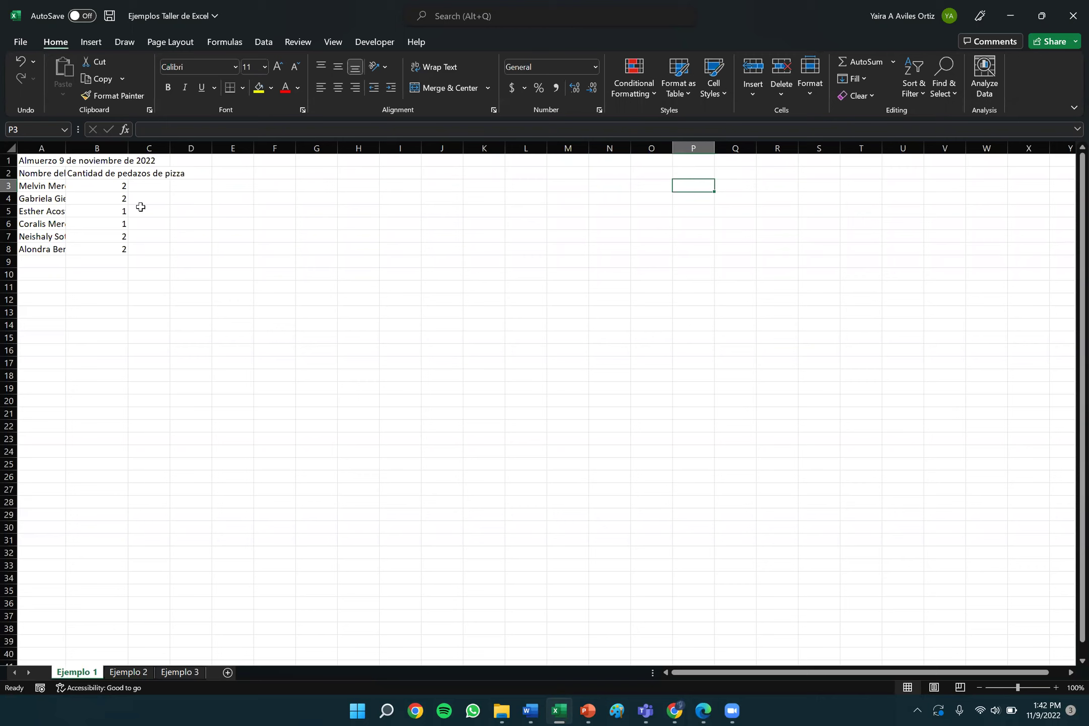
pyautogui.click(48, 176)
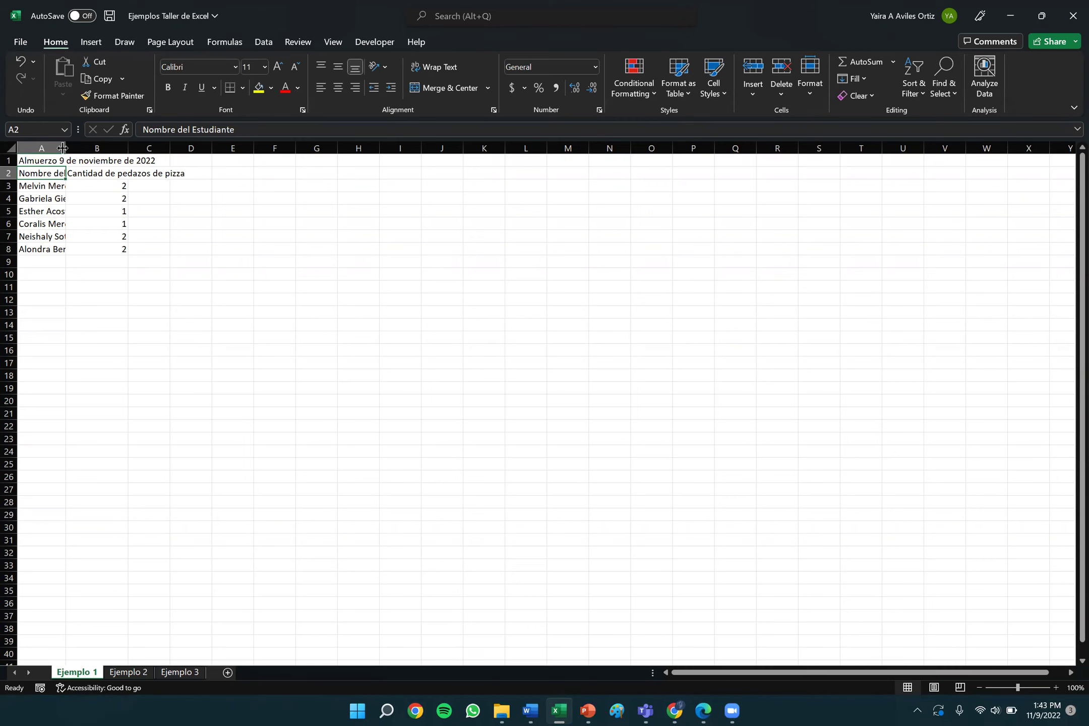
# AutoFit columns A and B to show full names and the 'Cantidad de pedazos de pizza' header.
pyautogui.doubleClick(62, 147)
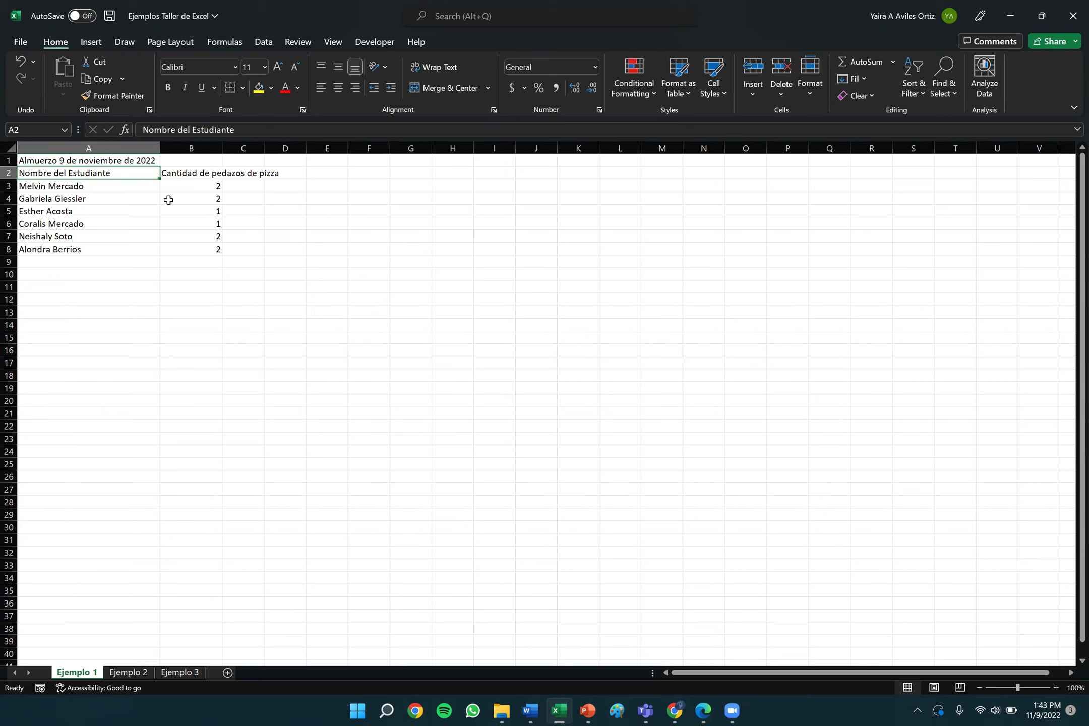
pyautogui.click(197, 148)
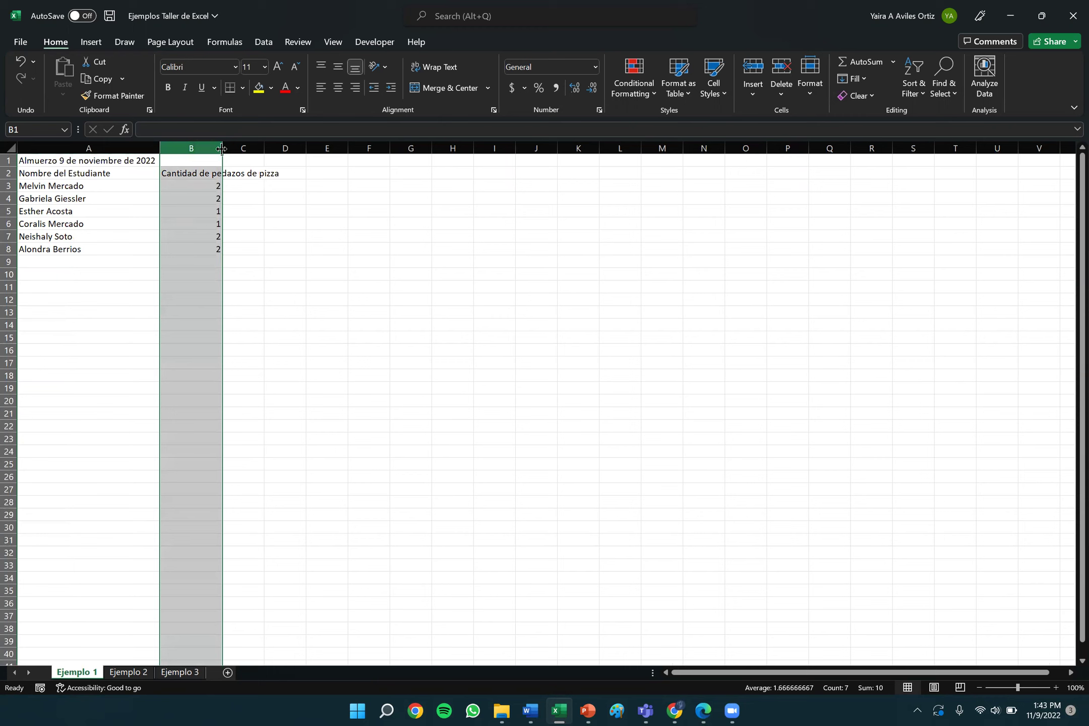
pyautogui.click(284, 221)
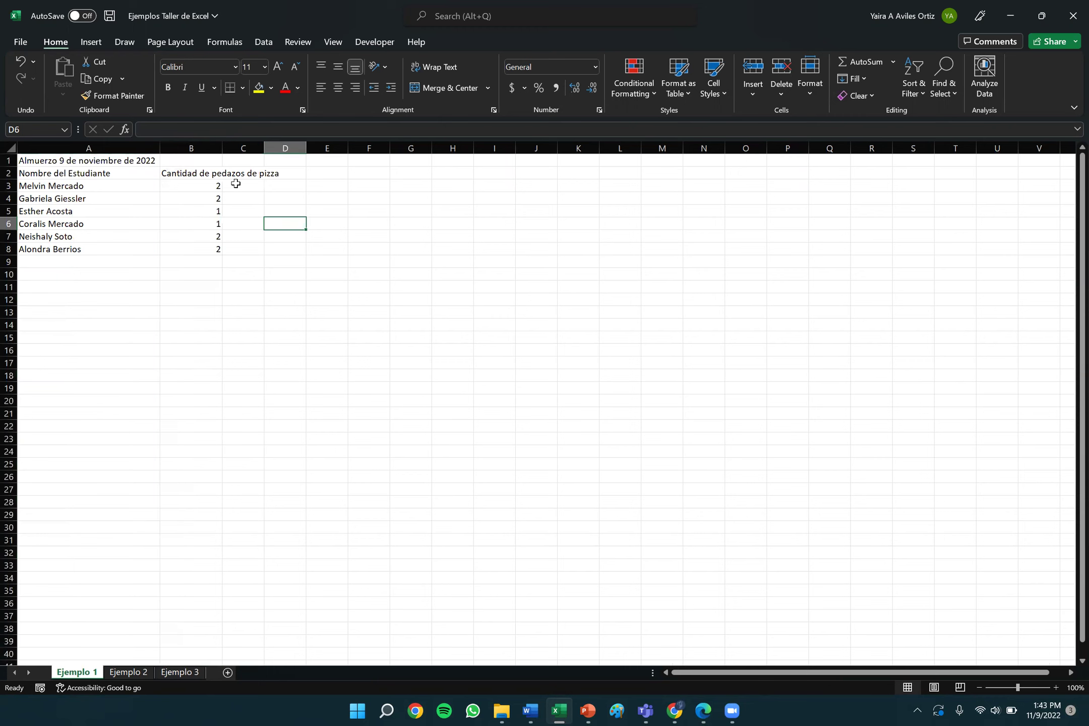
pyautogui.click(193, 148)
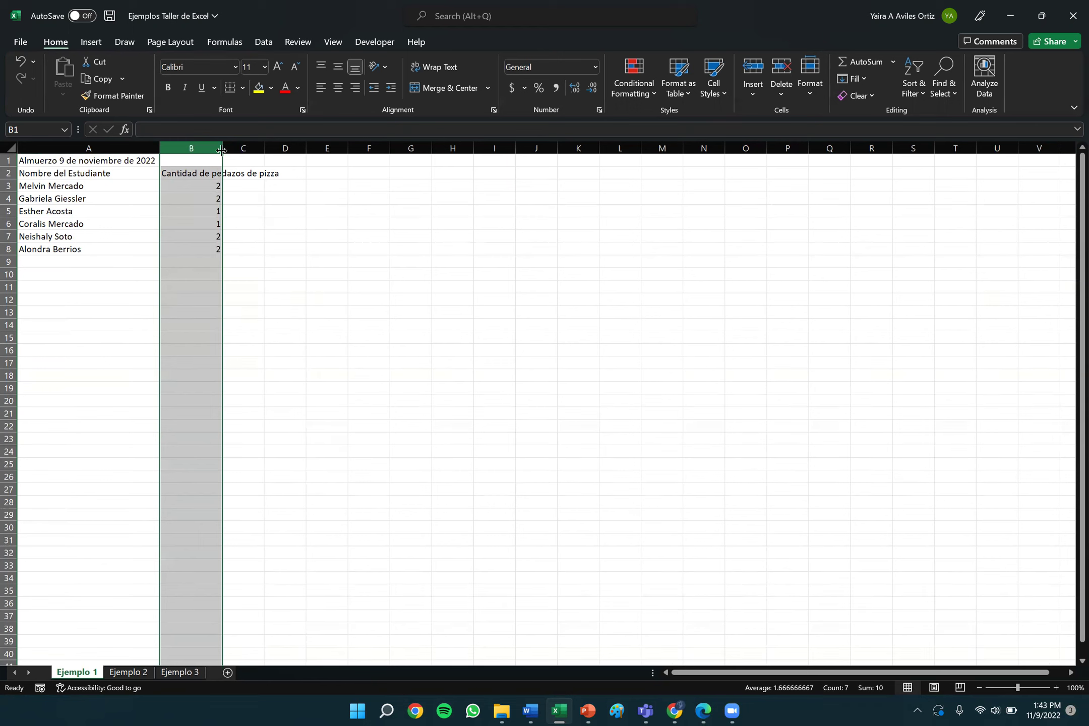
pyautogui.doubleClick(222, 150)
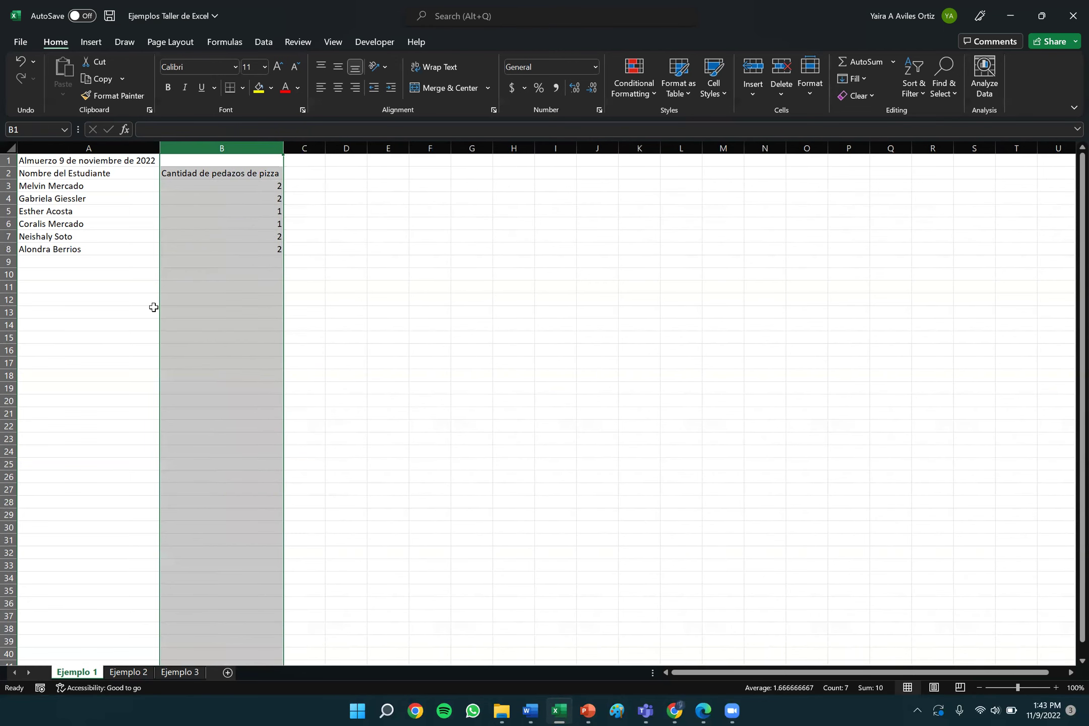
pyautogui.click(137, 235)
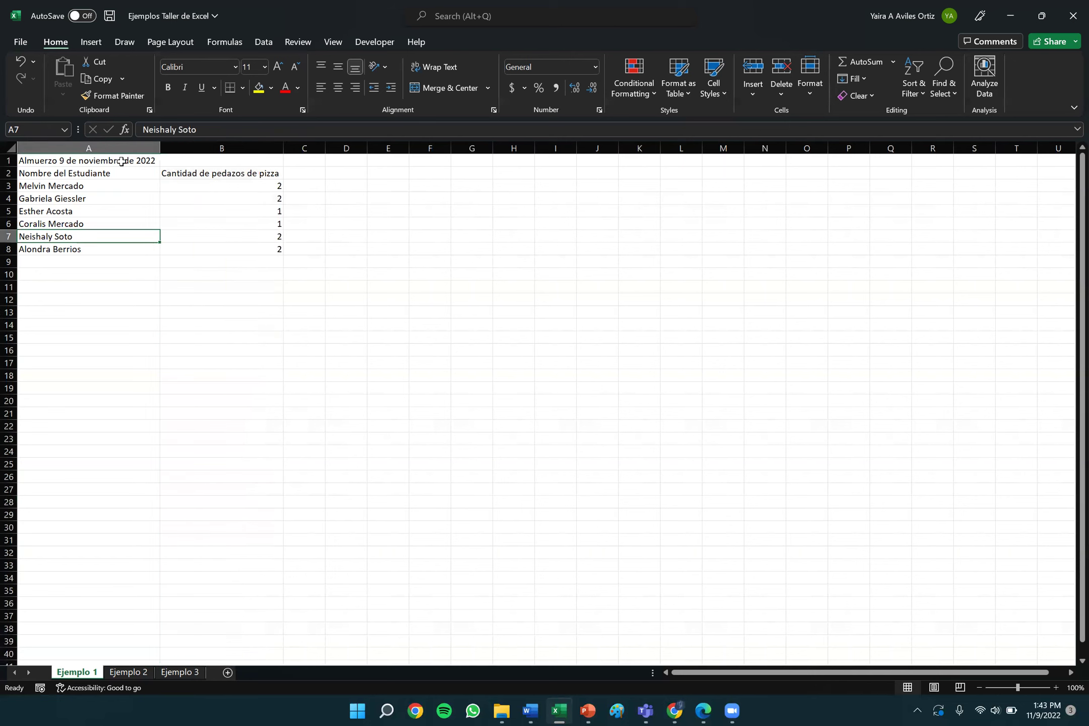
pyautogui.click(49, 162)
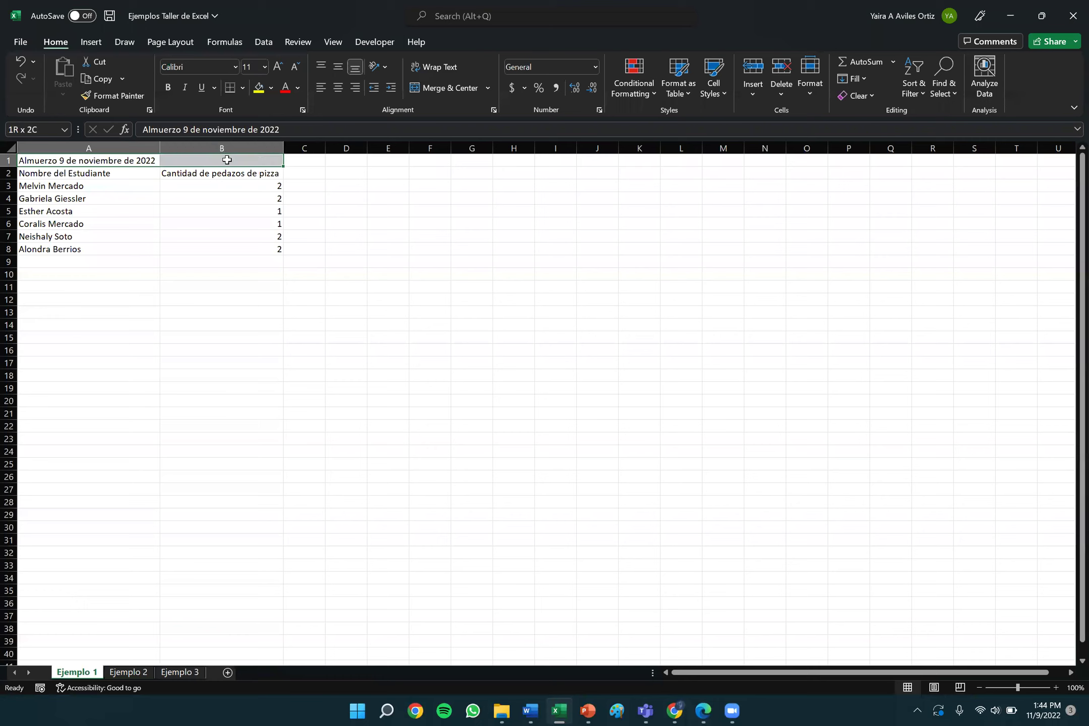
pyautogui.click(253, 268)
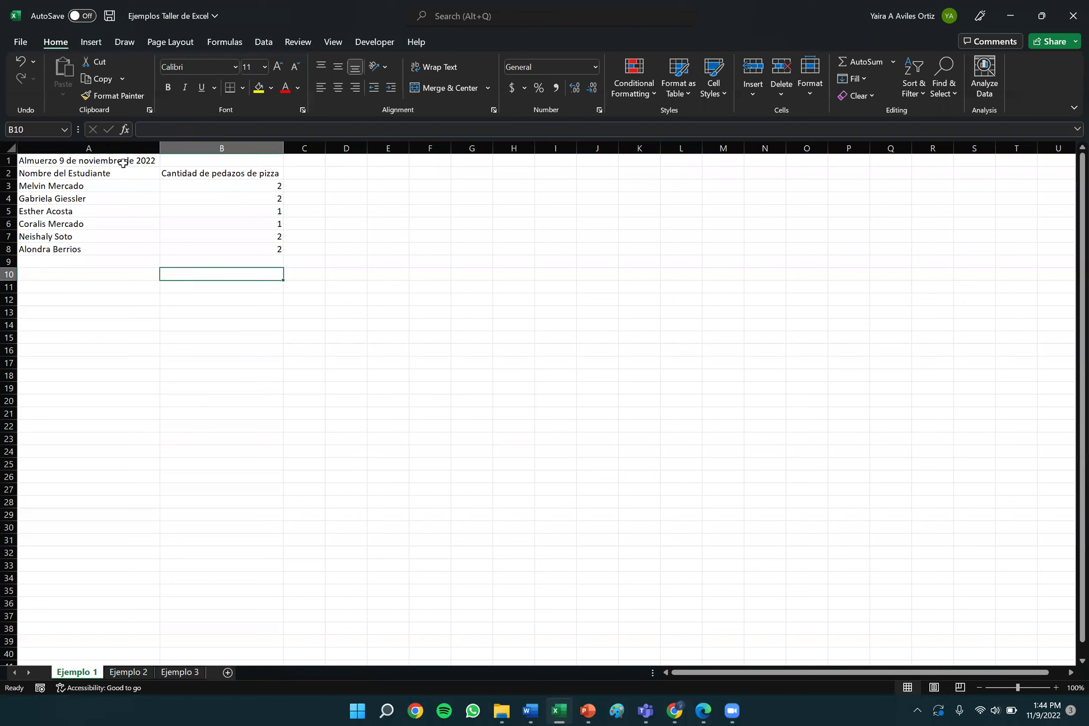
pyautogui.click(102, 162)
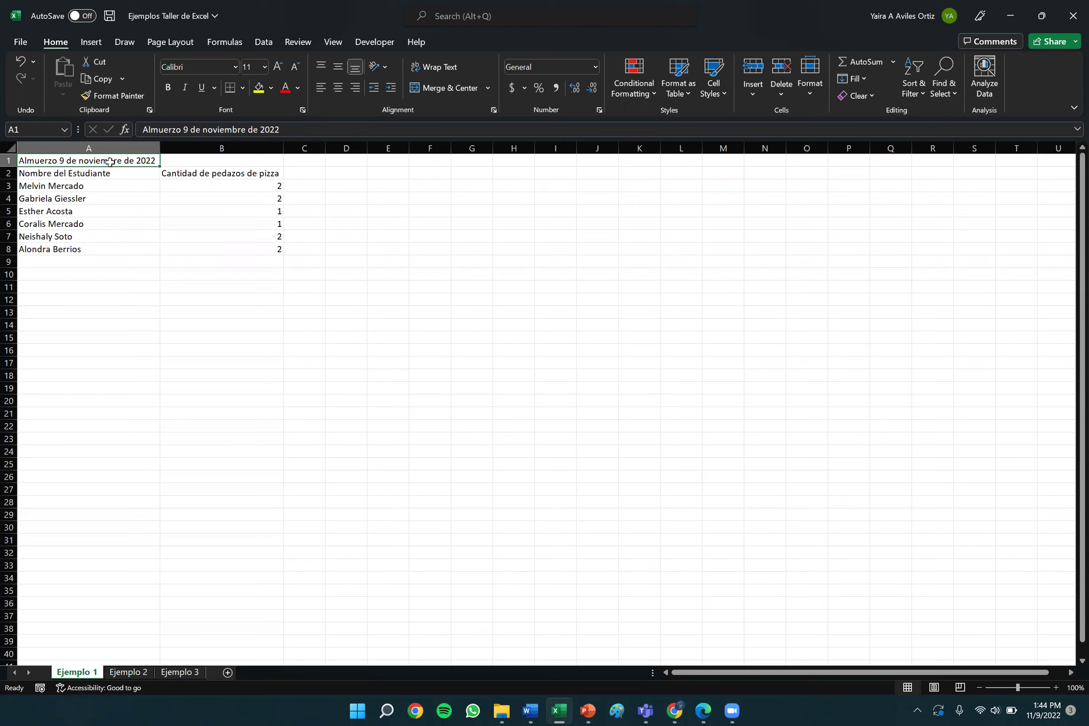
pyautogui.moveTo(110, 161); pyautogui.dragTo(221, 162)
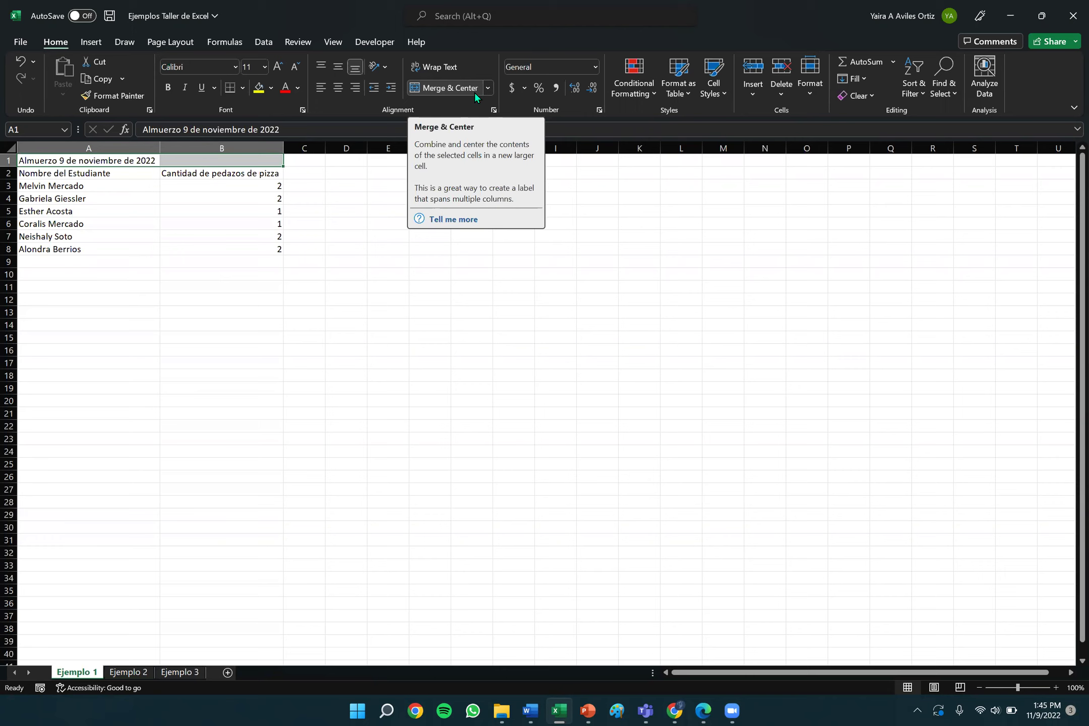
pyautogui.click(449, 87)
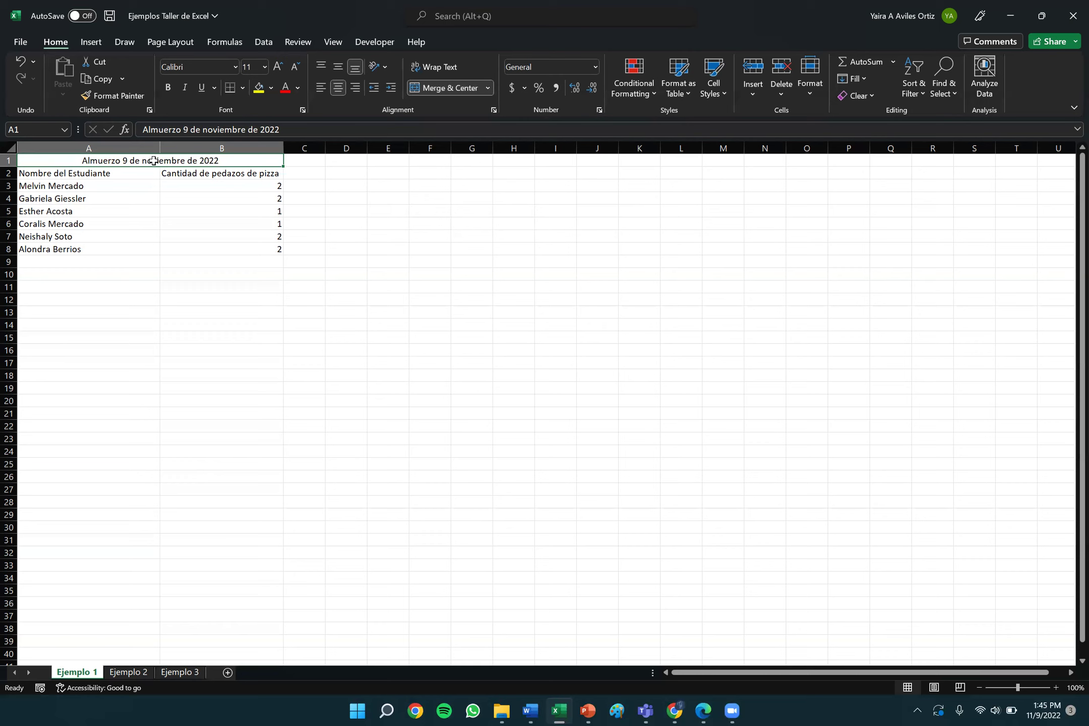
pyautogui.moveTo(136, 161)
pyautogui.mouseDown()
pyautogui.moveTo(146, 170)
pyautogui.moveTo(139, 164)
pyautogui.mouseUp()
pyautogui.click(63, 187)
pyautogui.press('Right')
pyautogui.press('Right')
pyautogui.press('Left')
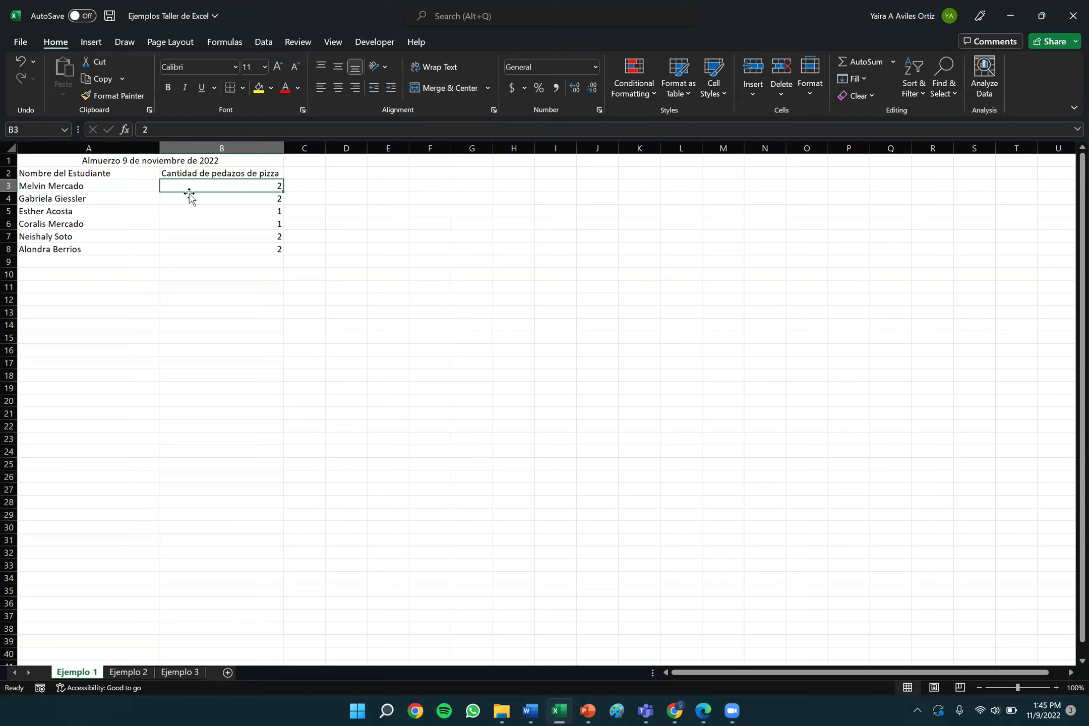
pyautogui.press('Down')
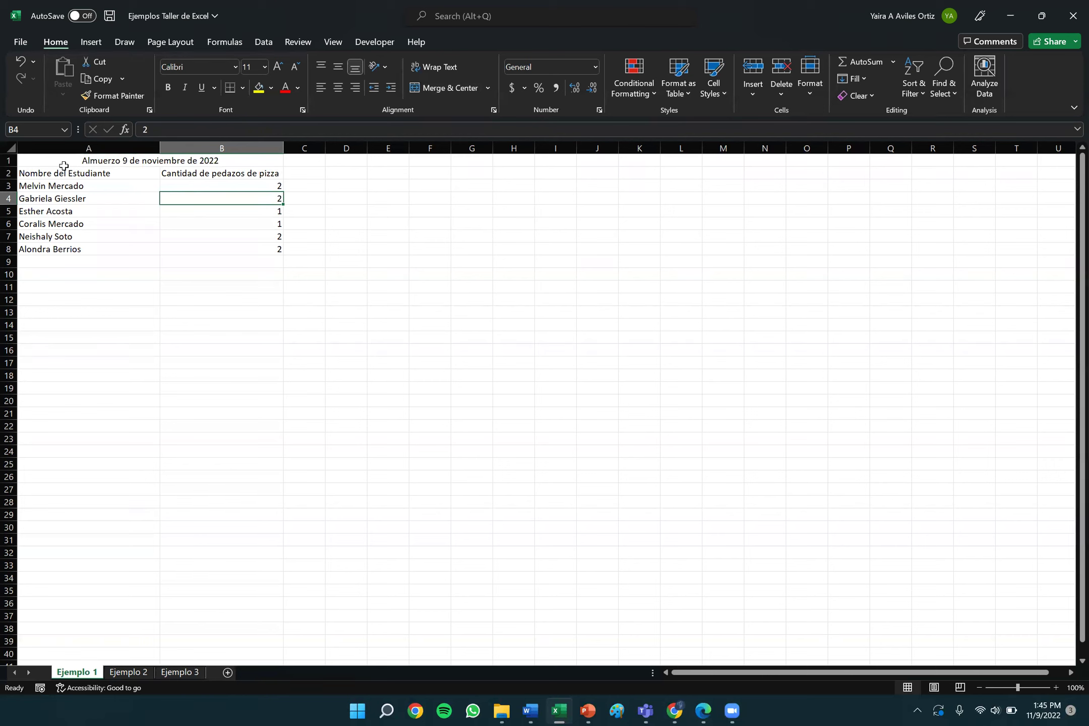
pyautogui.moveTo(64, 166); pyautogui.dragTo(192, 248)
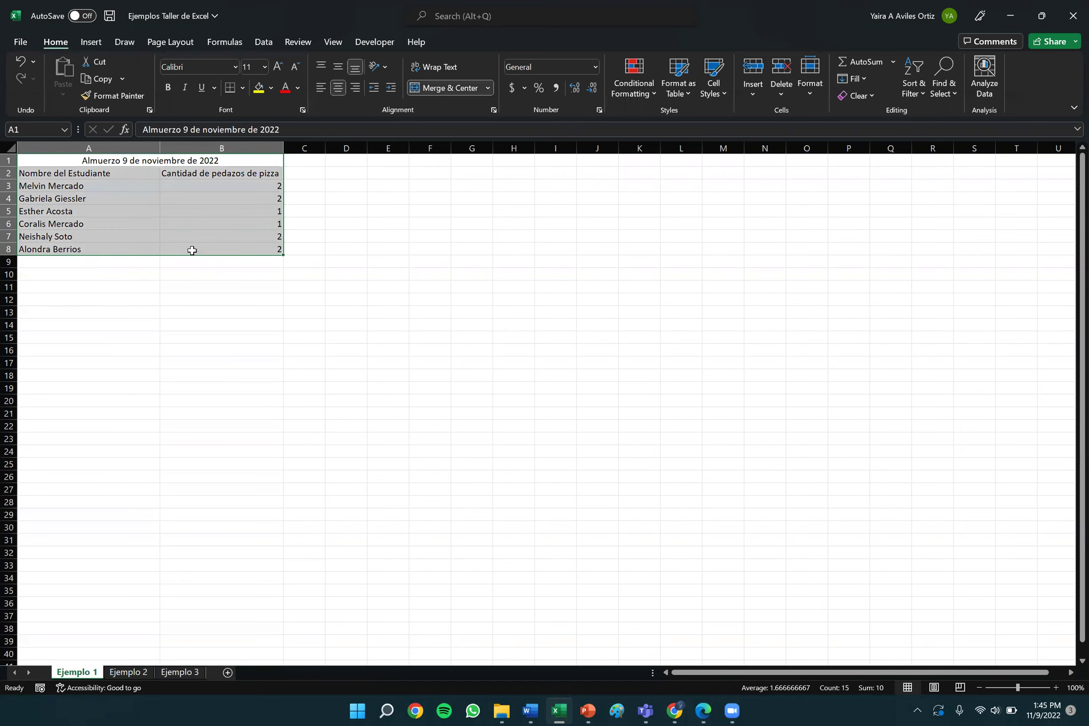
pyautogui.click(358, 249)
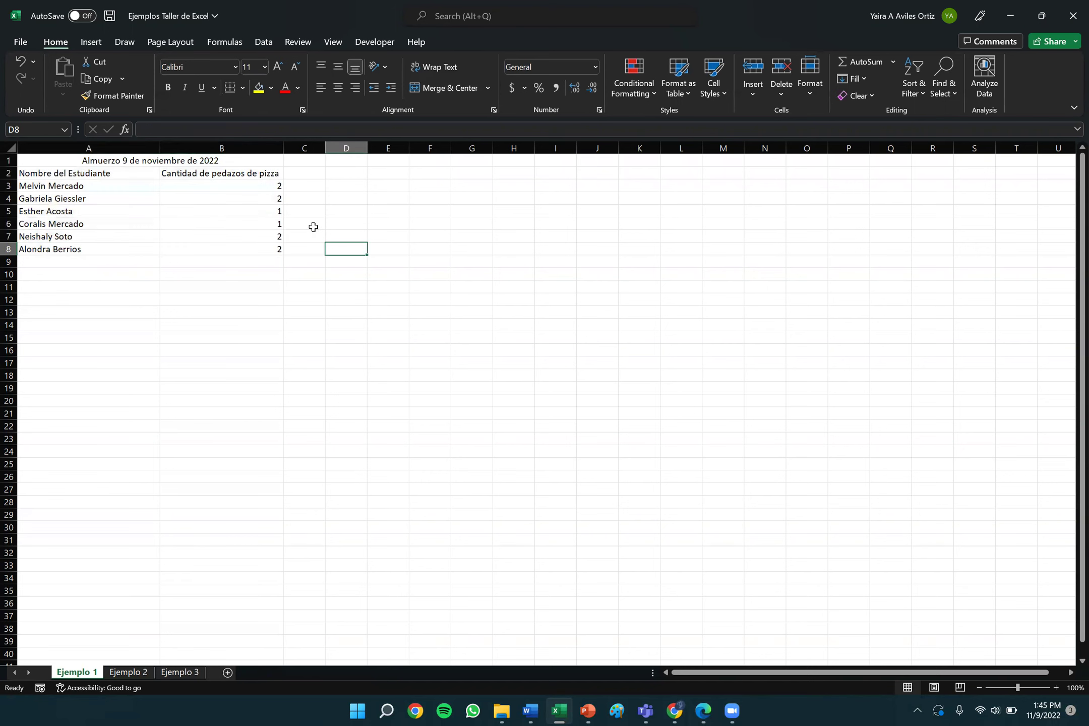
pyautogui.moveTo(87, 162); pyautogui.dragTo(120, 247)
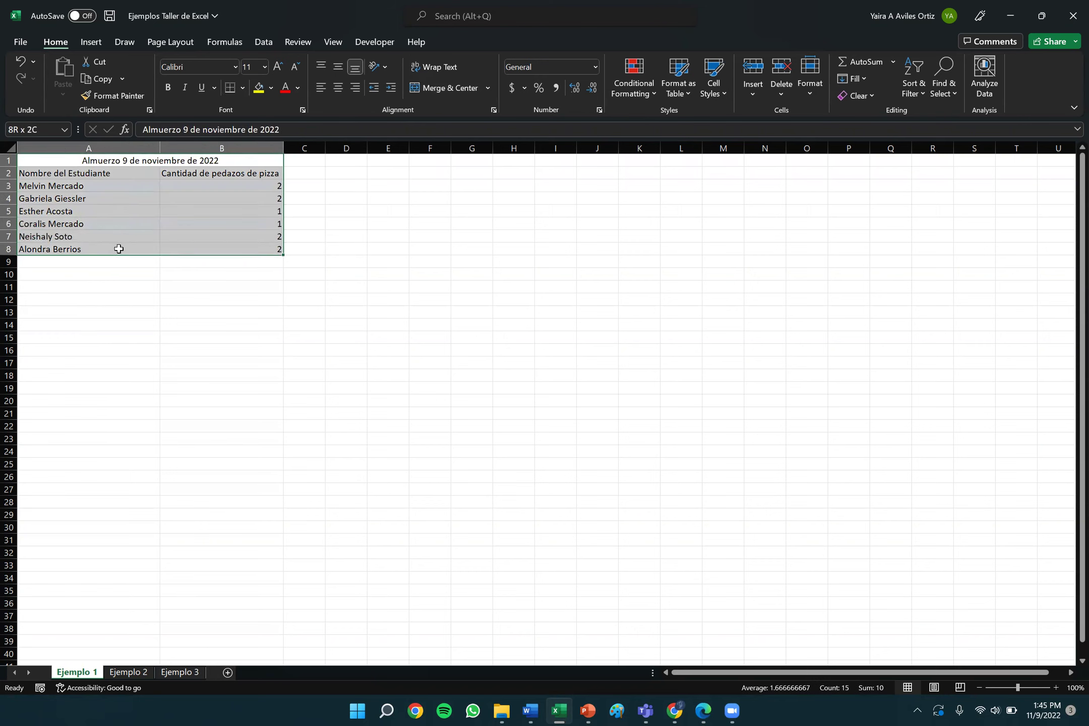
pyautogui.click(404, 223)
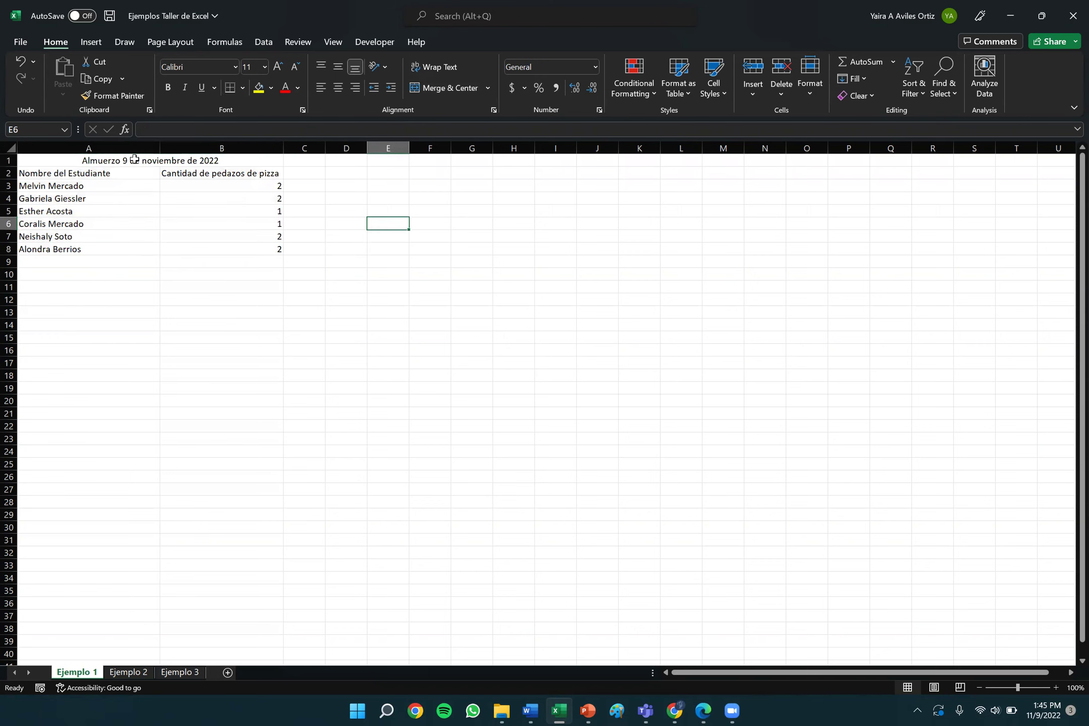
pyautogui.click(74, 160)
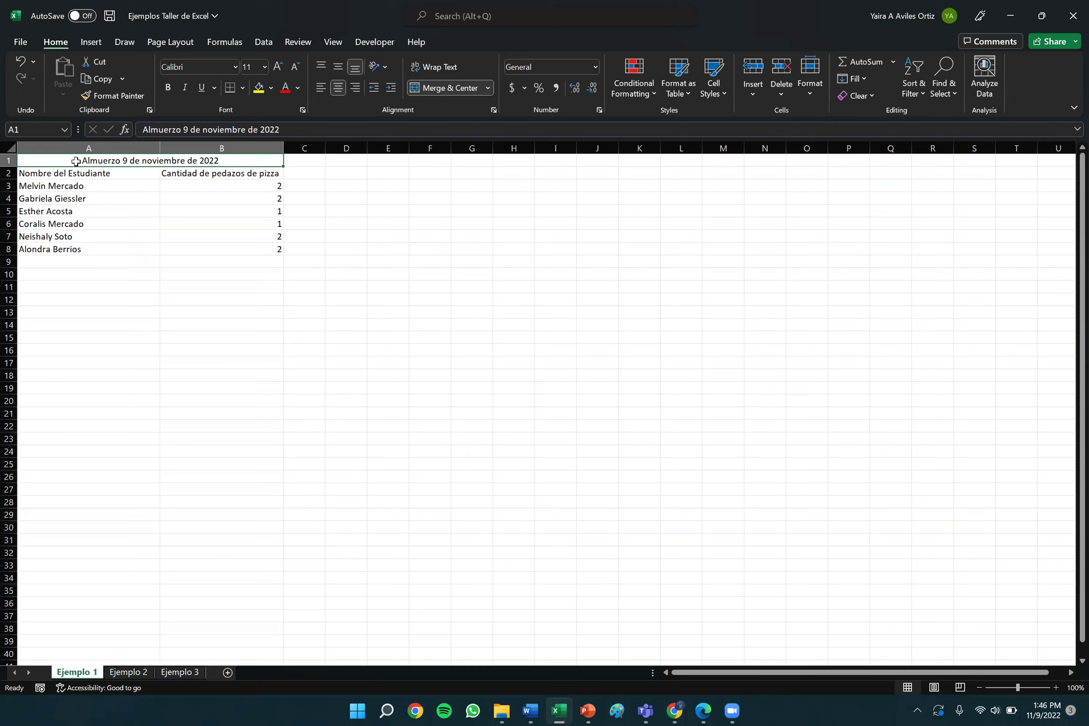
pyautogui.moveTo(81, 161); pyautogui.dragTo(109, 252)
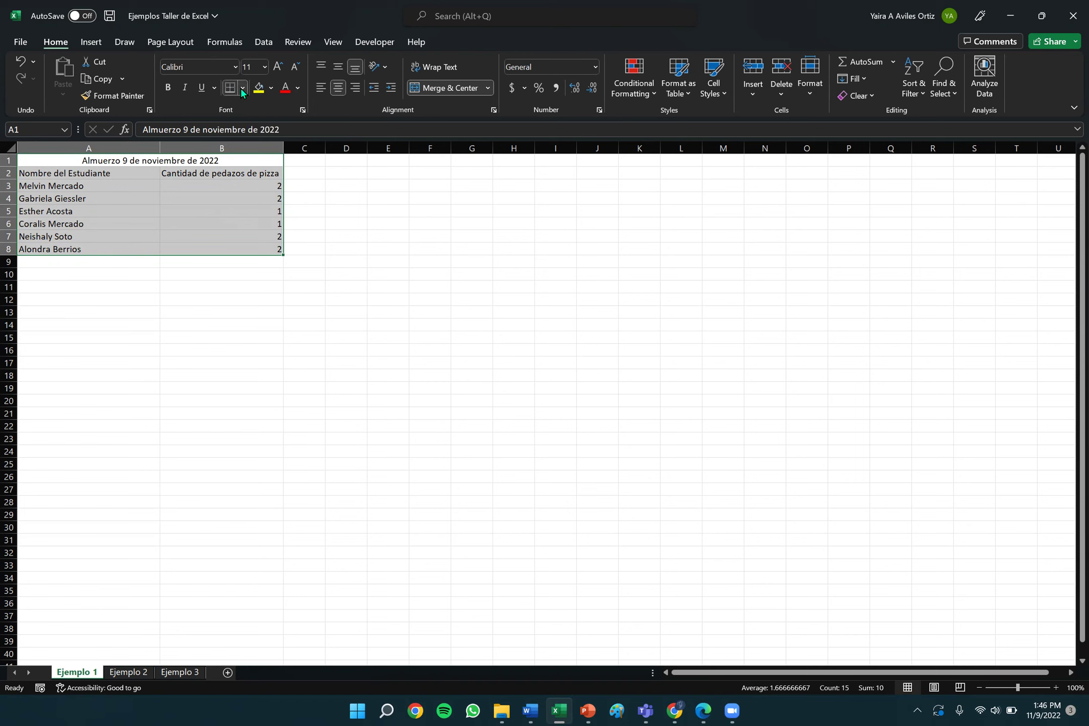
pyautogui.click(242, 88)
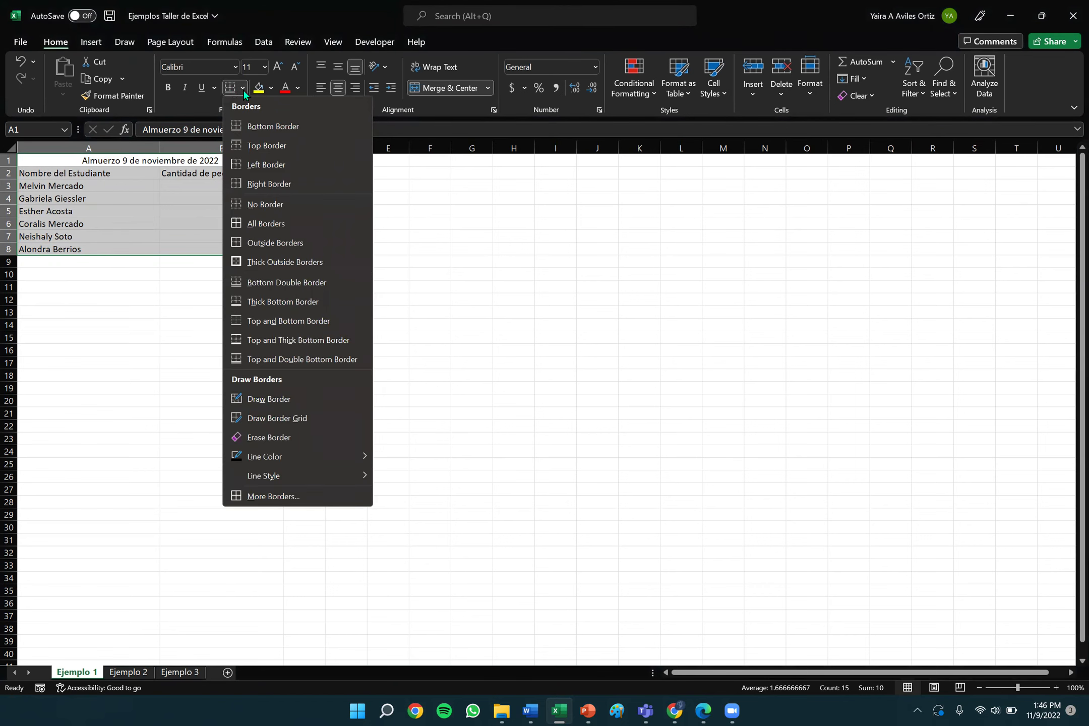
# Outline the table with an outside border.
pyautogui.click(244, 89)
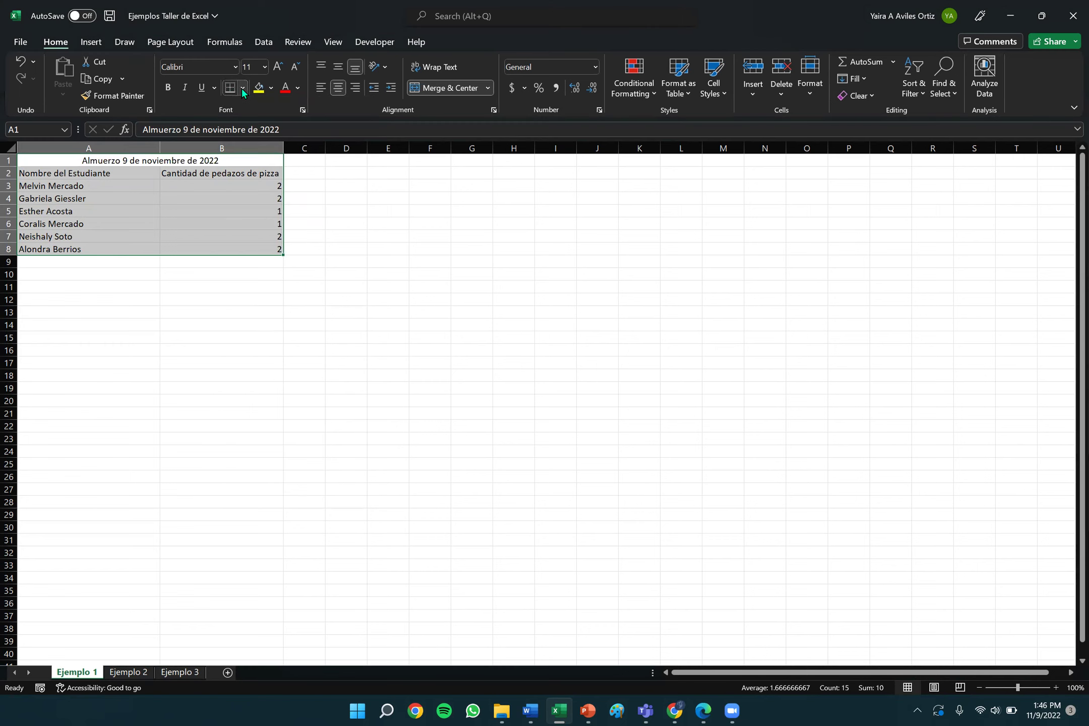
pyautogui.click(242, 89)
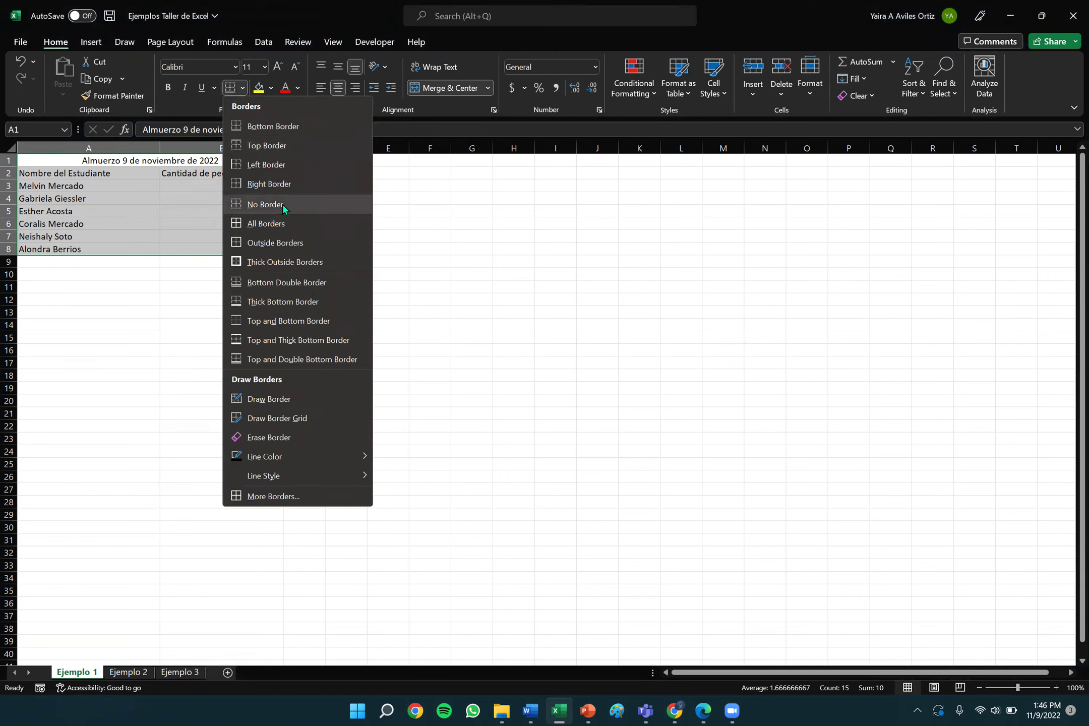
pyautogui.click(296, 241)
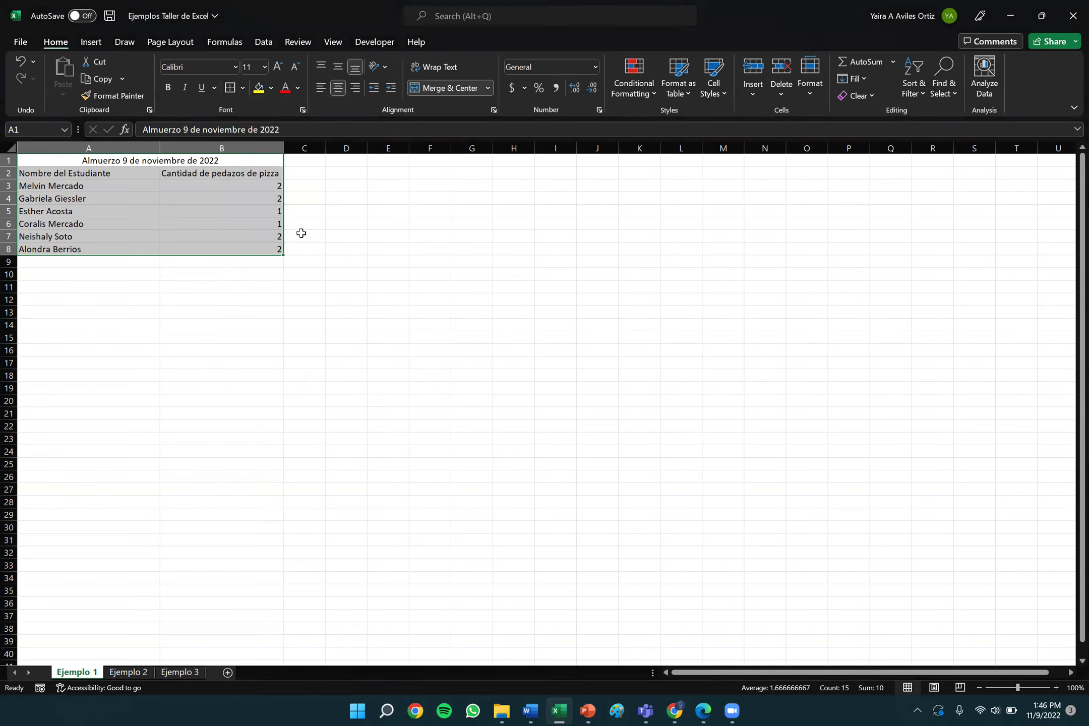
pyautogui.click(396, 251)
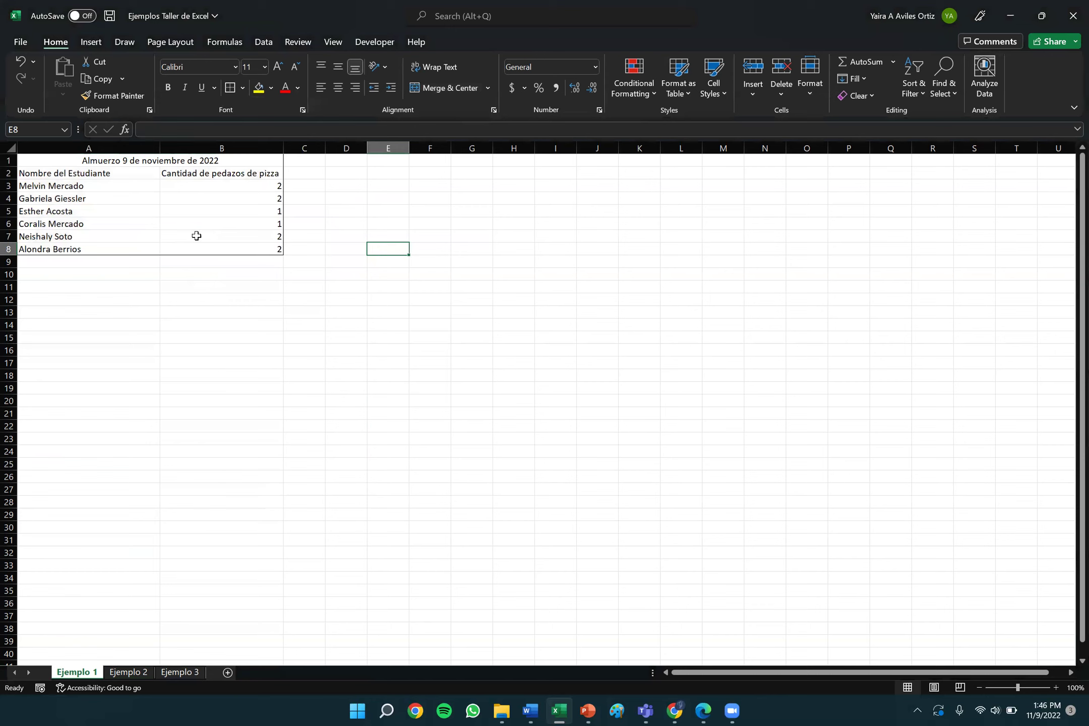
# Apply All Borders to every cell of A1:B8, from the title to row 8.
pyautogui.click(131, 160)
pyautogui.moveTo(130, 161); pyautogui.dragTo(168, 252)
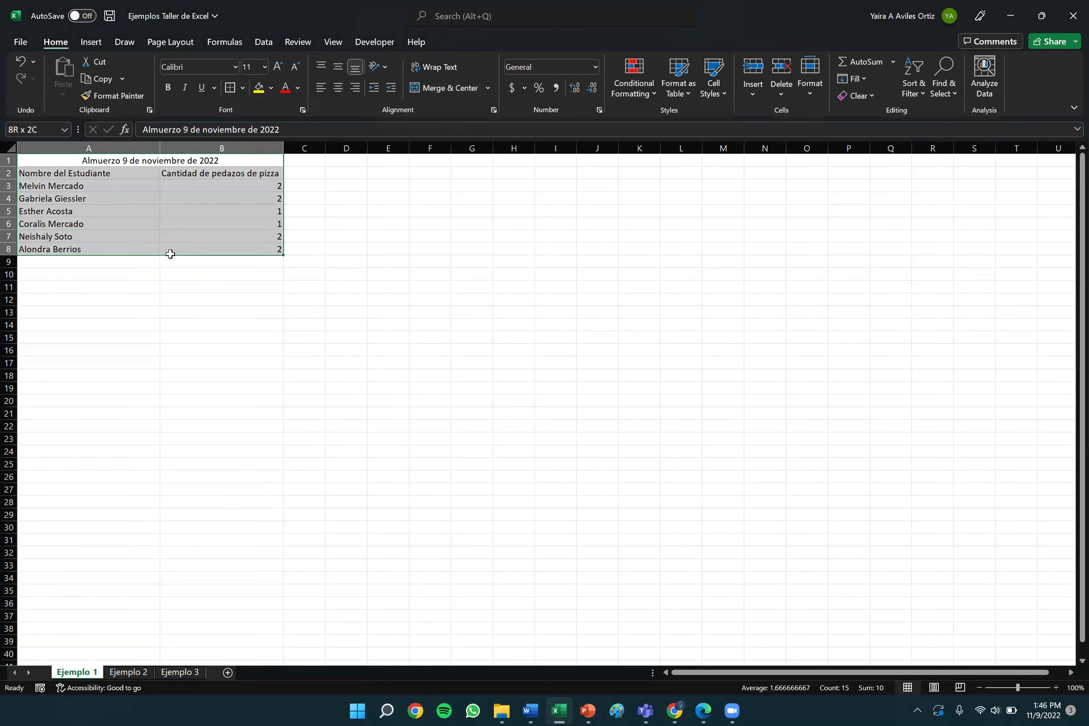
pyautogui.click(242, 88)
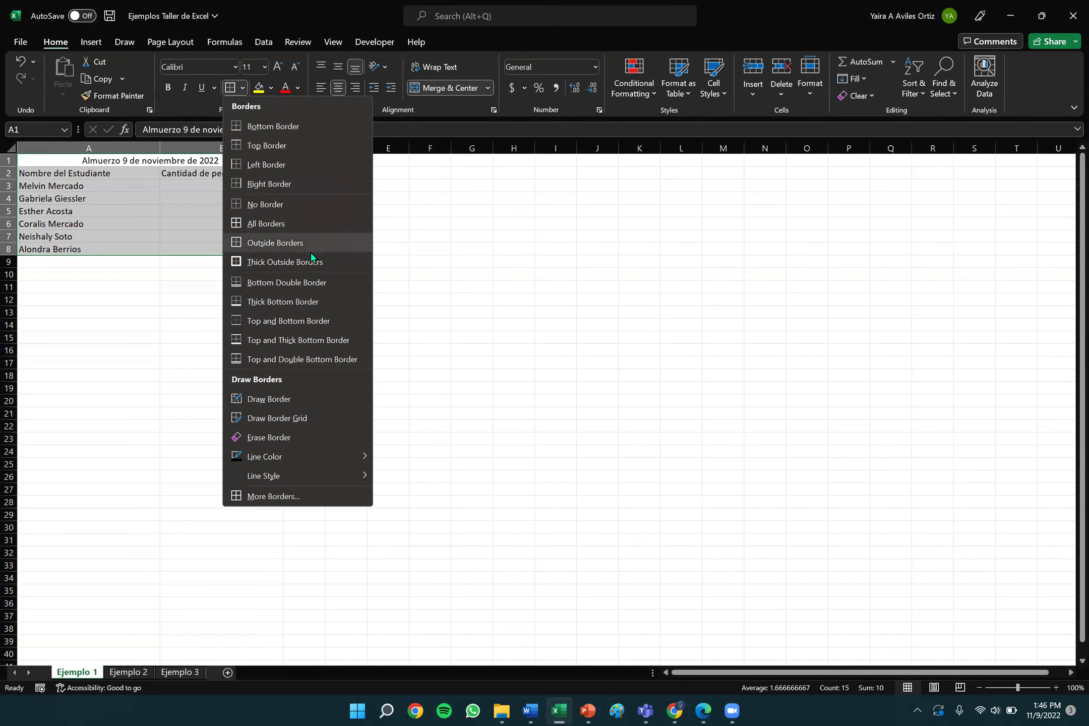
pyautogui.click(271, 224)
pyautogui.click(331, 330)
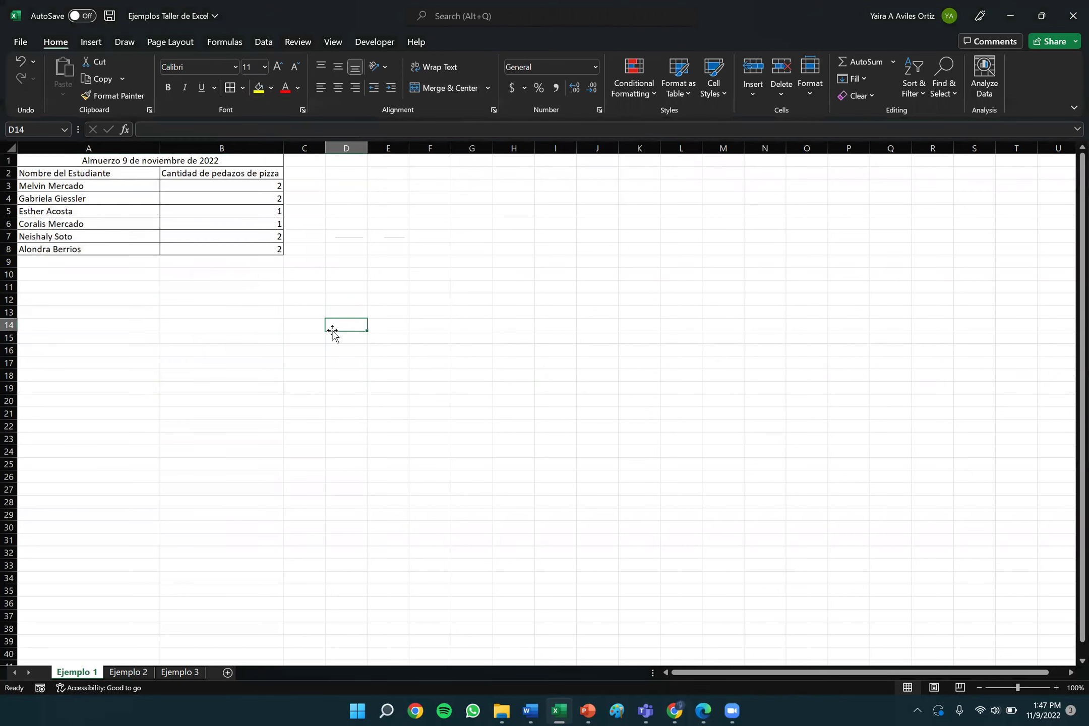
pyautogui.click(9, 186)
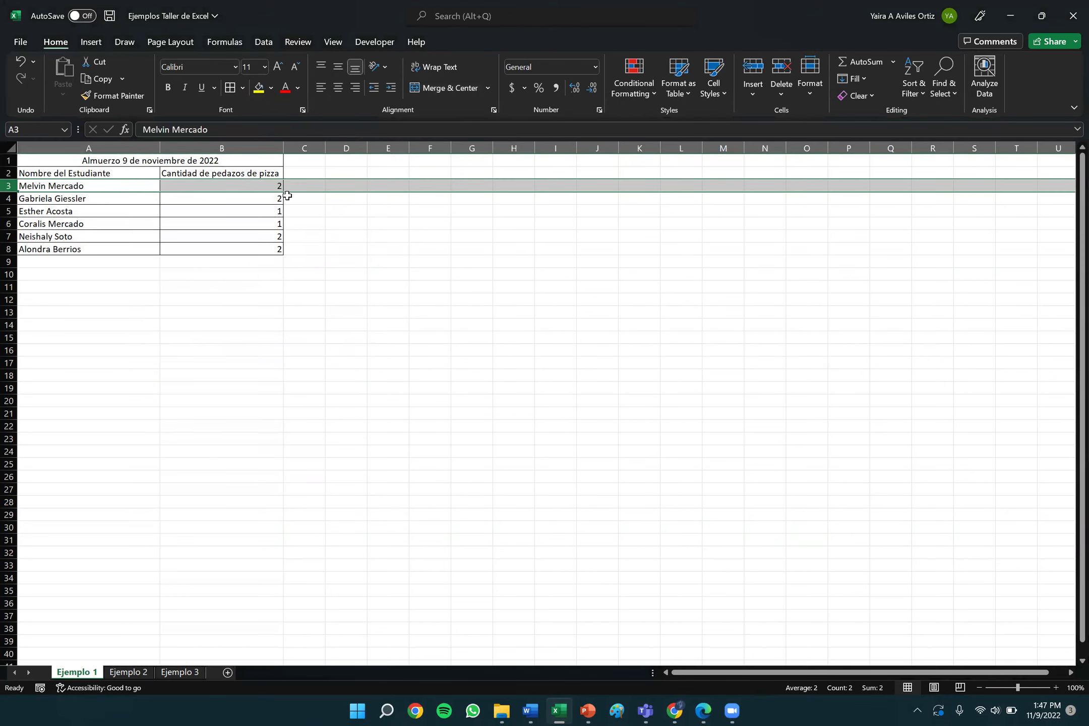
pyautogui.click(9, 199)
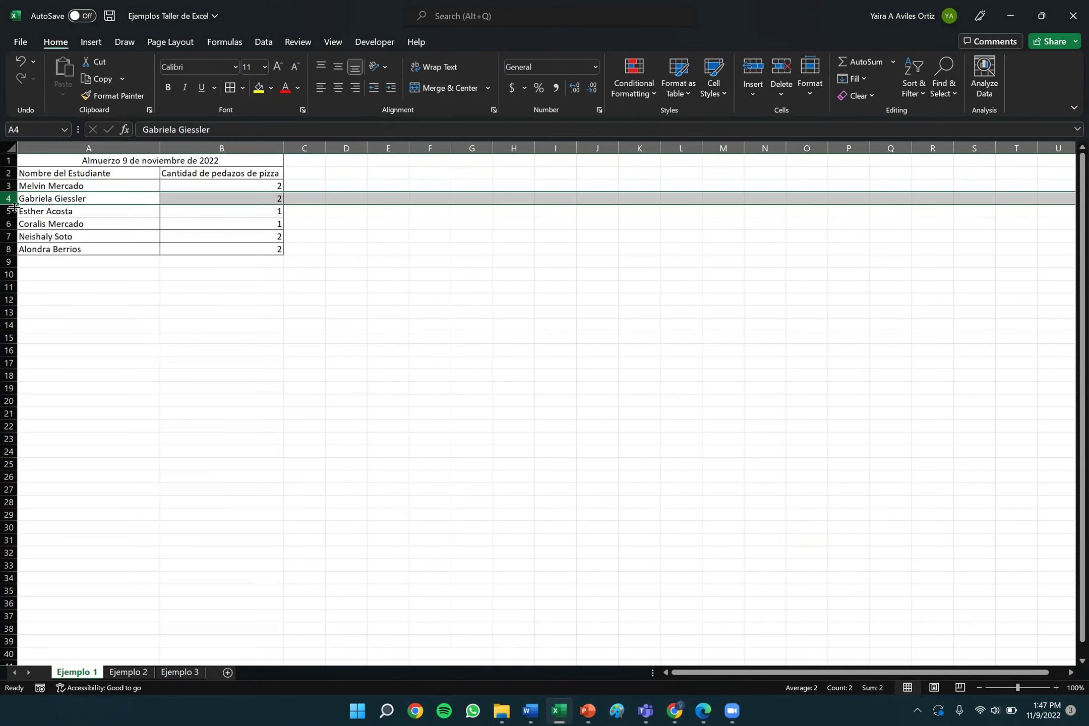
pyautogui.click(9, 211)
pyautogui.click(8, 223)
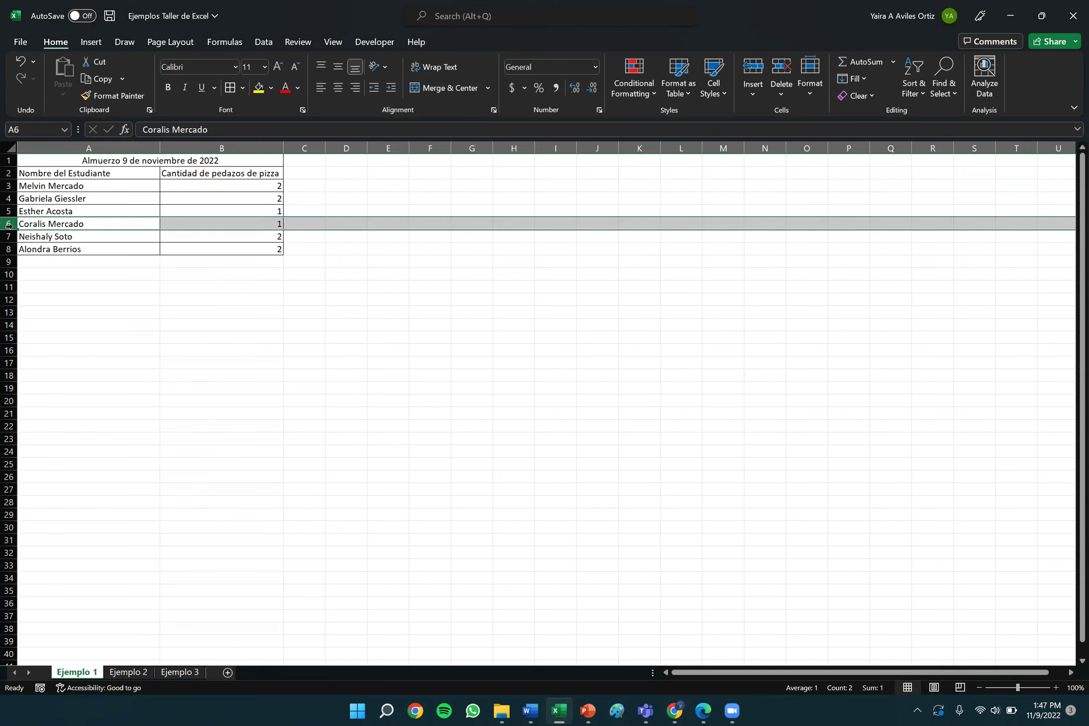
pyautogui.click(9, 236)
pyautogui.click(9, 248)
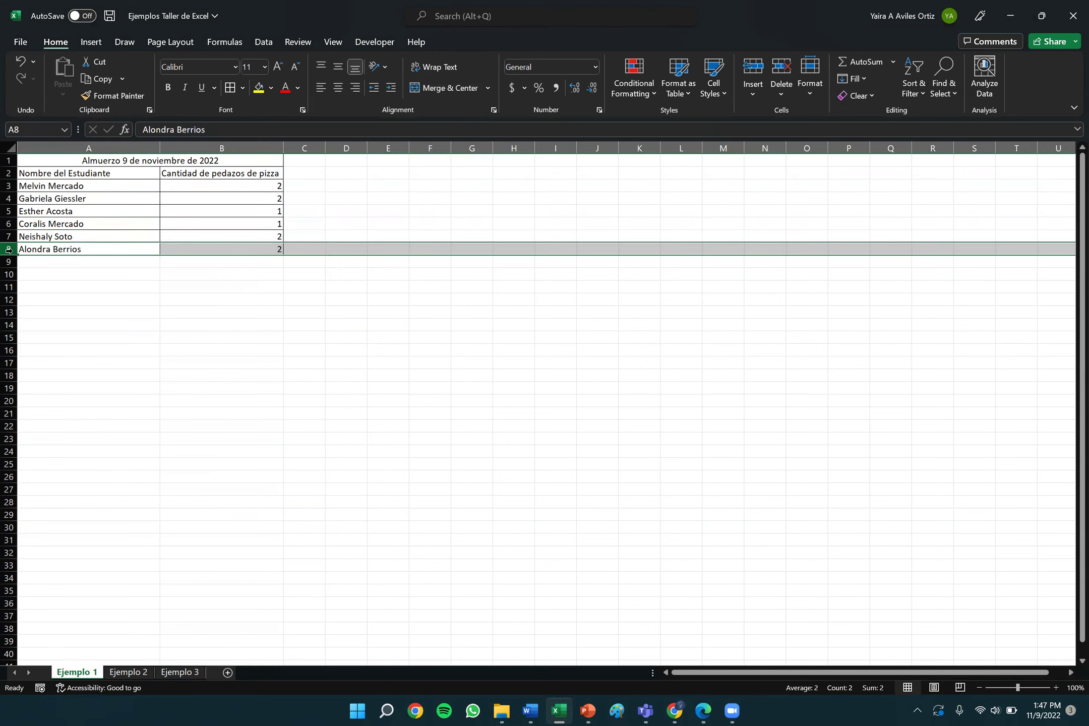
pyautogui.click(8, 185)
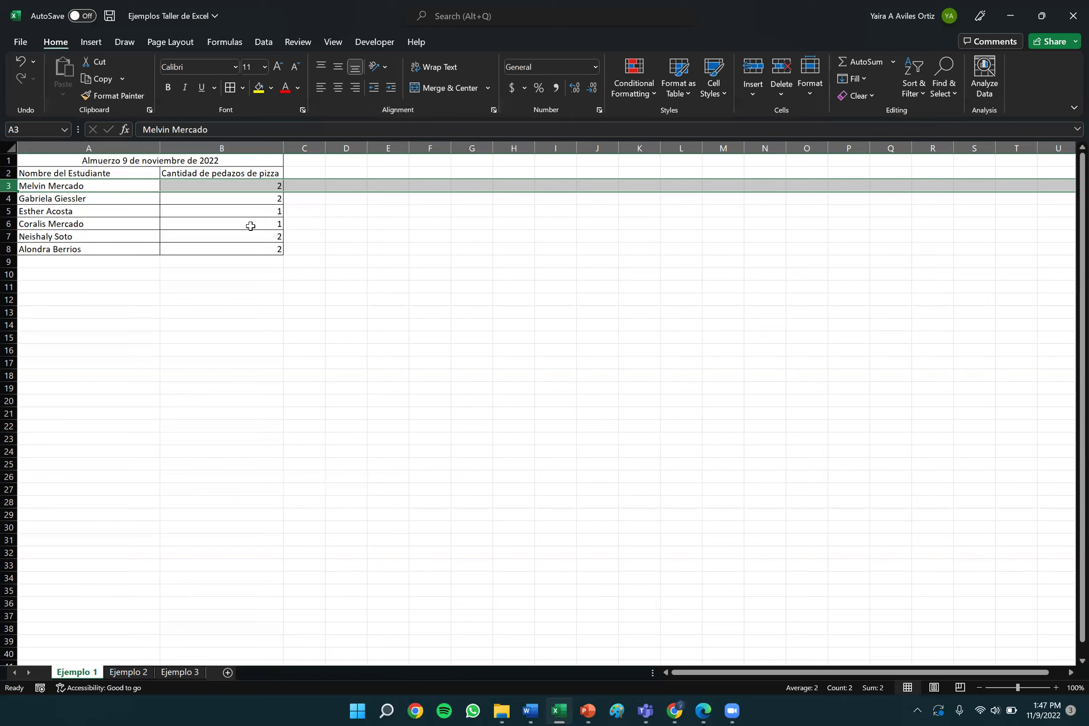
pyautogui.click(312, 317)
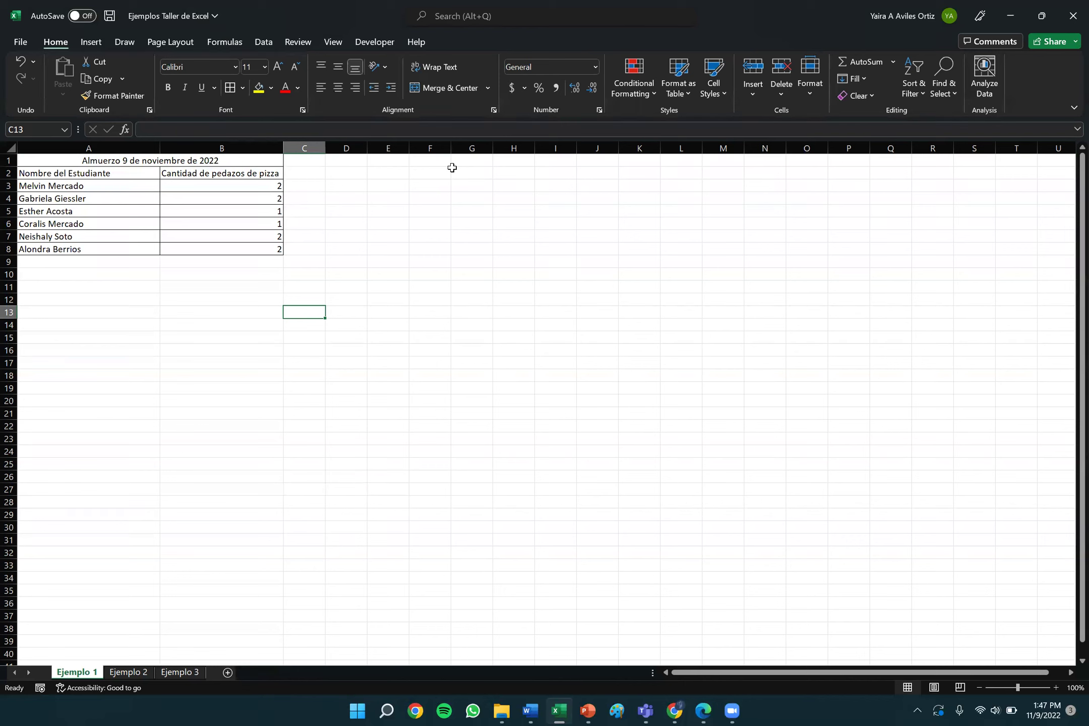
pyautogui.click(555, 183)
pyautogui.click(100, 160)
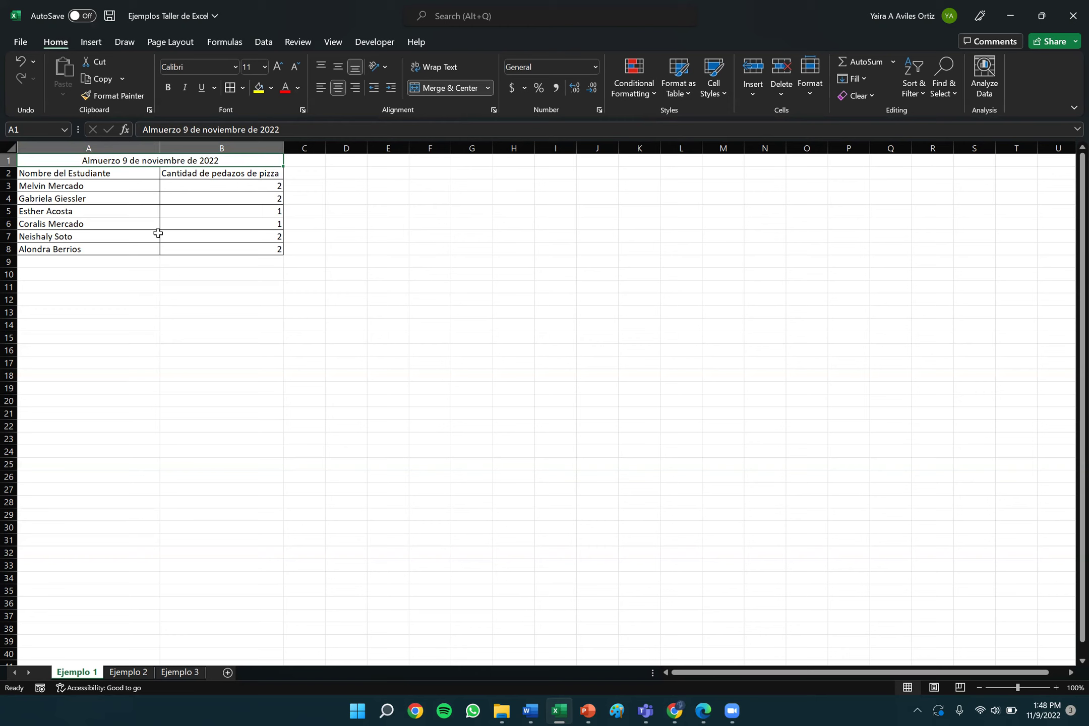
pyautogui.click(168, 245)
pyautogui.click(86, 160)
pyautogui.click(298, 90)
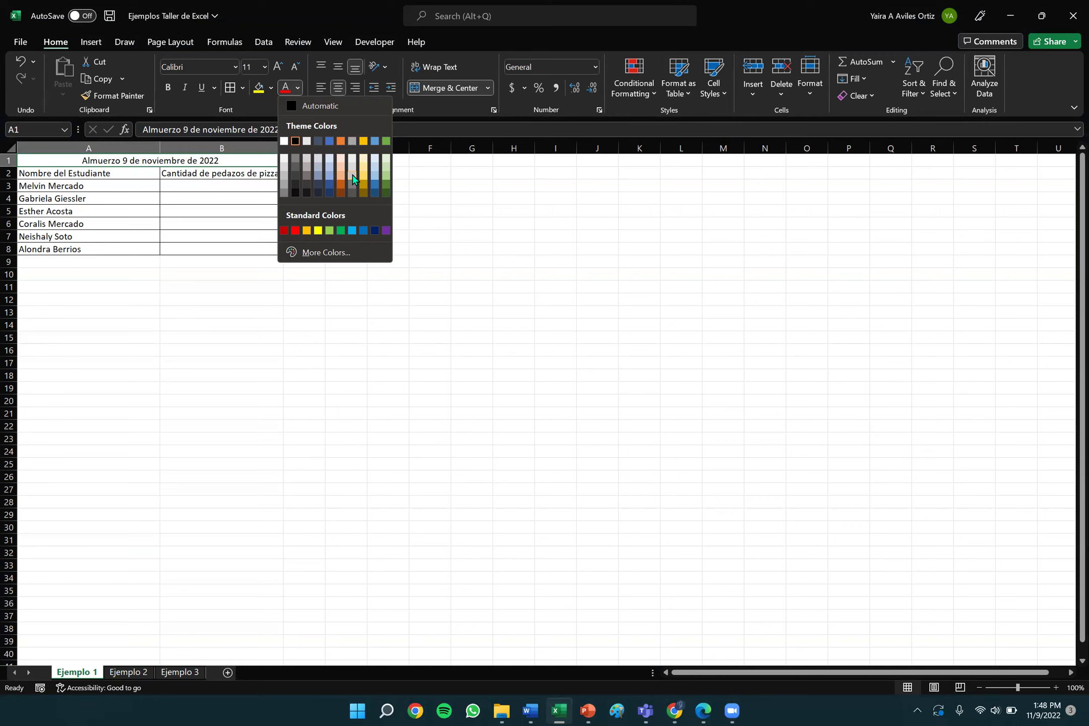
pyautogui.click(295, 231)
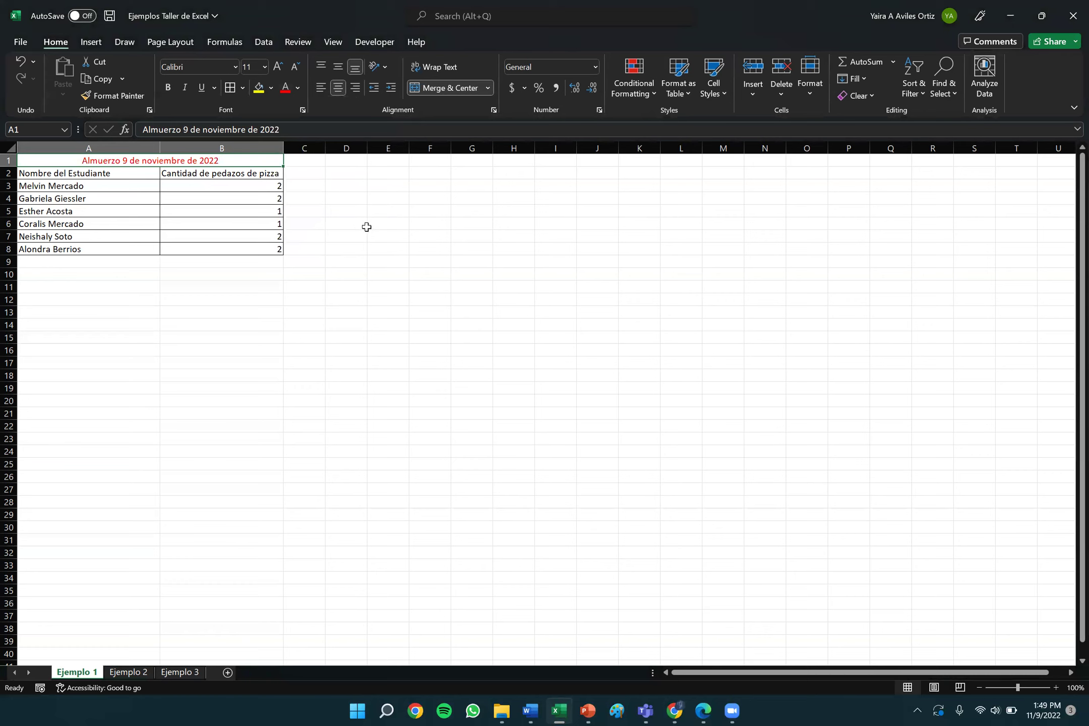
pyautogui.click(20, 63)
pyautogui.click(394, 195)
pyautogui.click(228, 162)
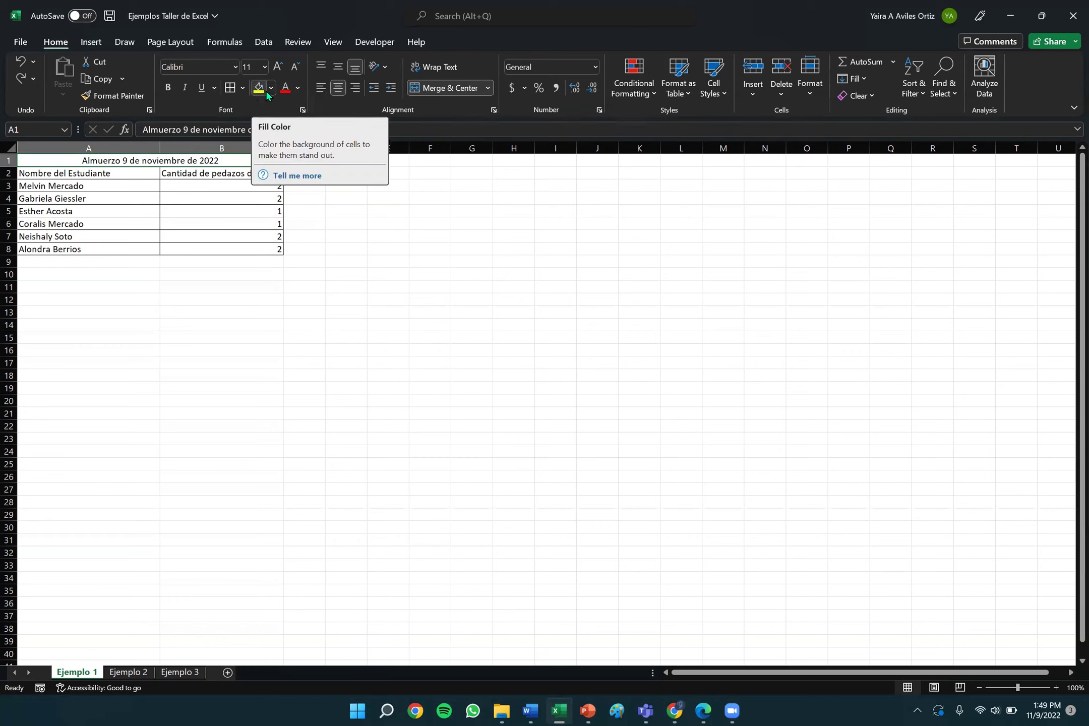
# Fill the merged title 'Almuerzo 9 de noviembre de 2022' with yellow.
pyautogui.click(270, 90)
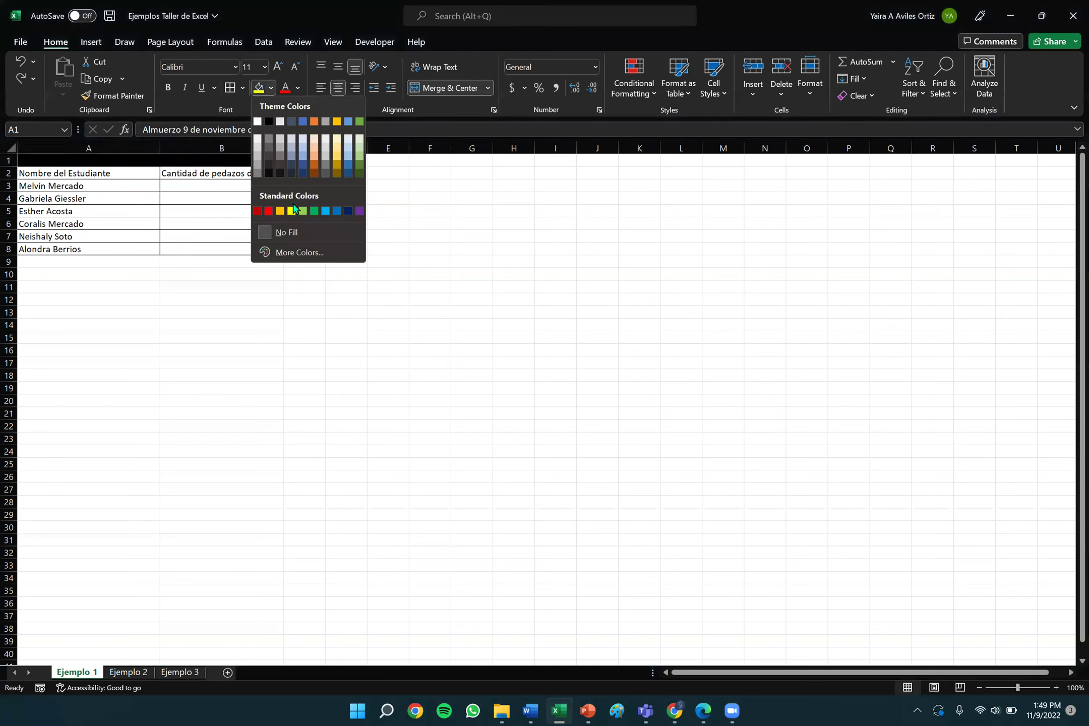
pyautogui.click(292, 211)
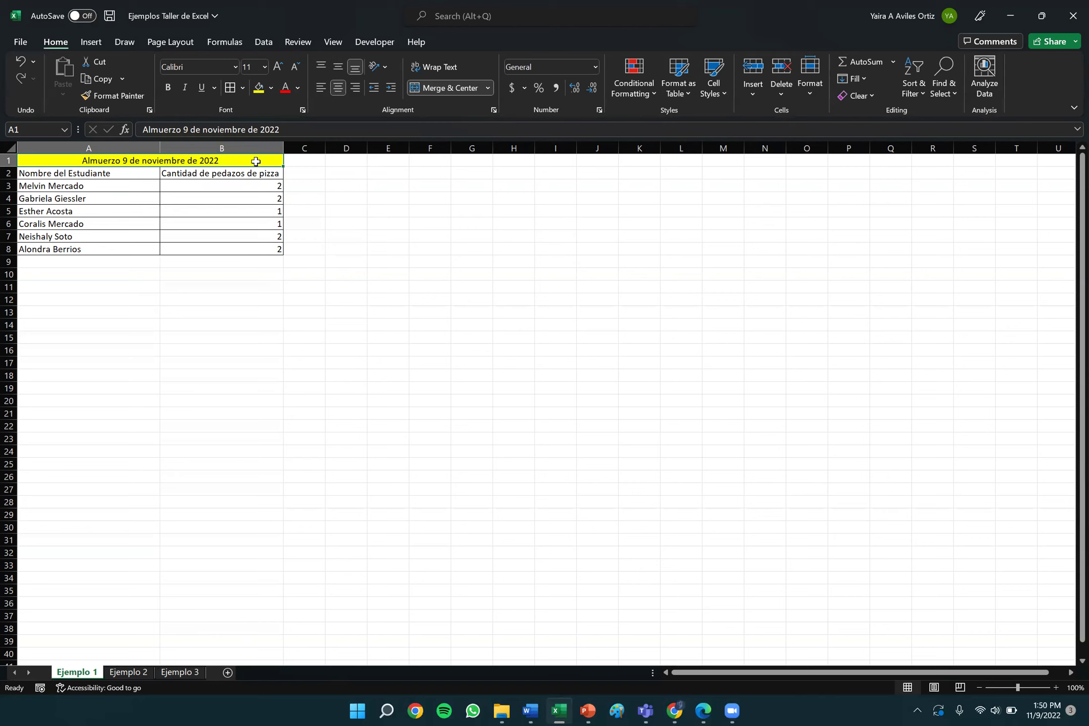
pyautogui.click(39, 176)
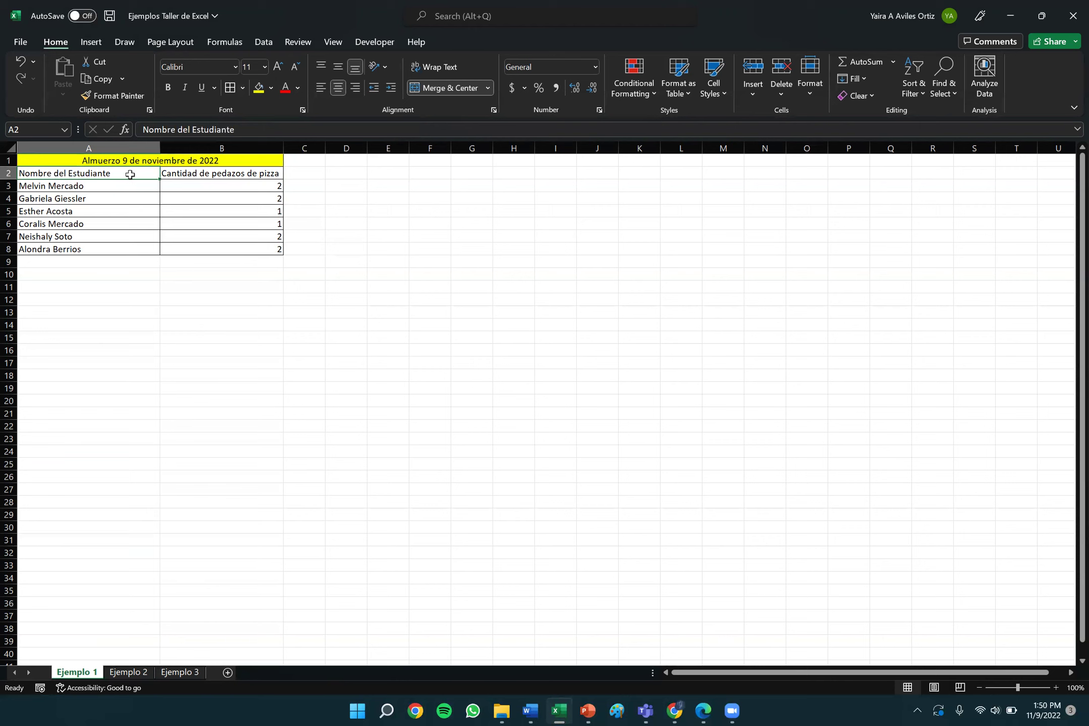
pyautogui.click(207, 175)
pyautogui.click(318, 287)
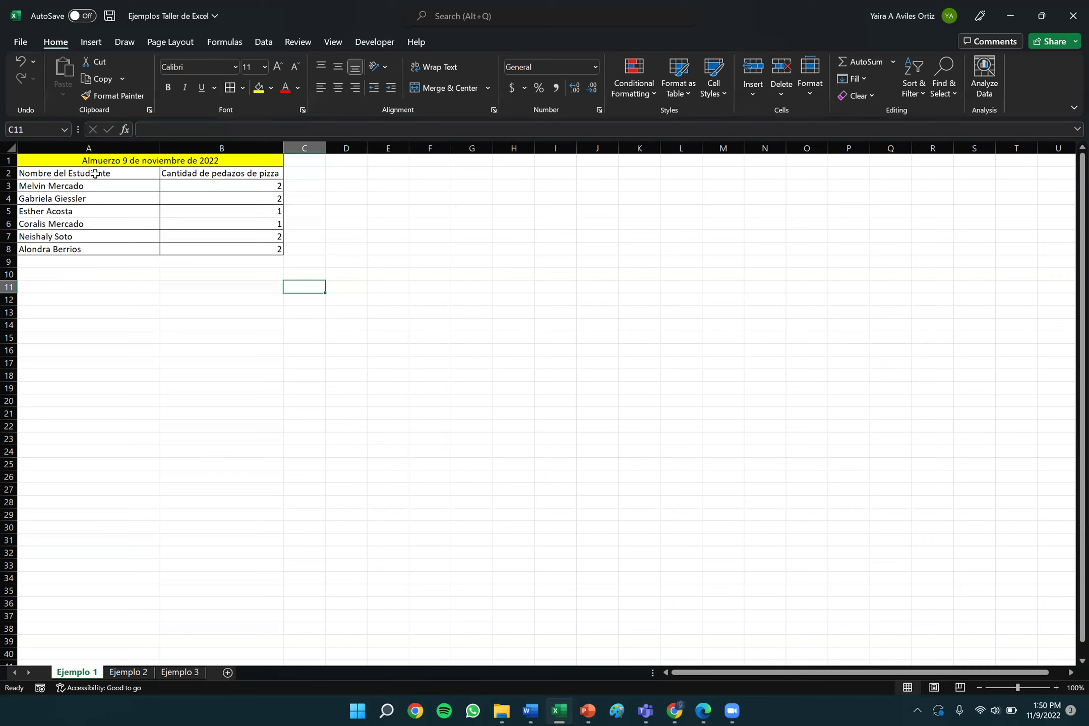
pyautogui.click(96, 175)
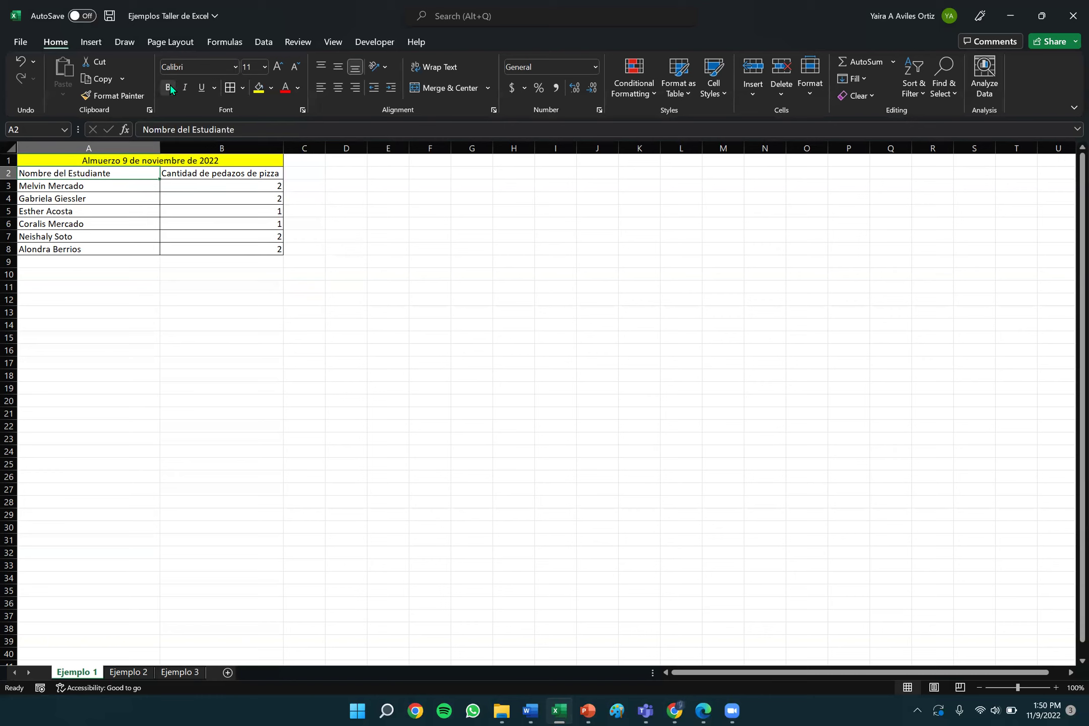
# Bold the 'Nombre del Estudiante' header in A2 and 'Cantidad de pedazos de pizza' in B2.
pyautogui.click(169, 90)
pyautogui.click(168, 89)
pyautogui.click(168, 89)
pyautogui.press('Right')
pyautogui.click(168, 88)
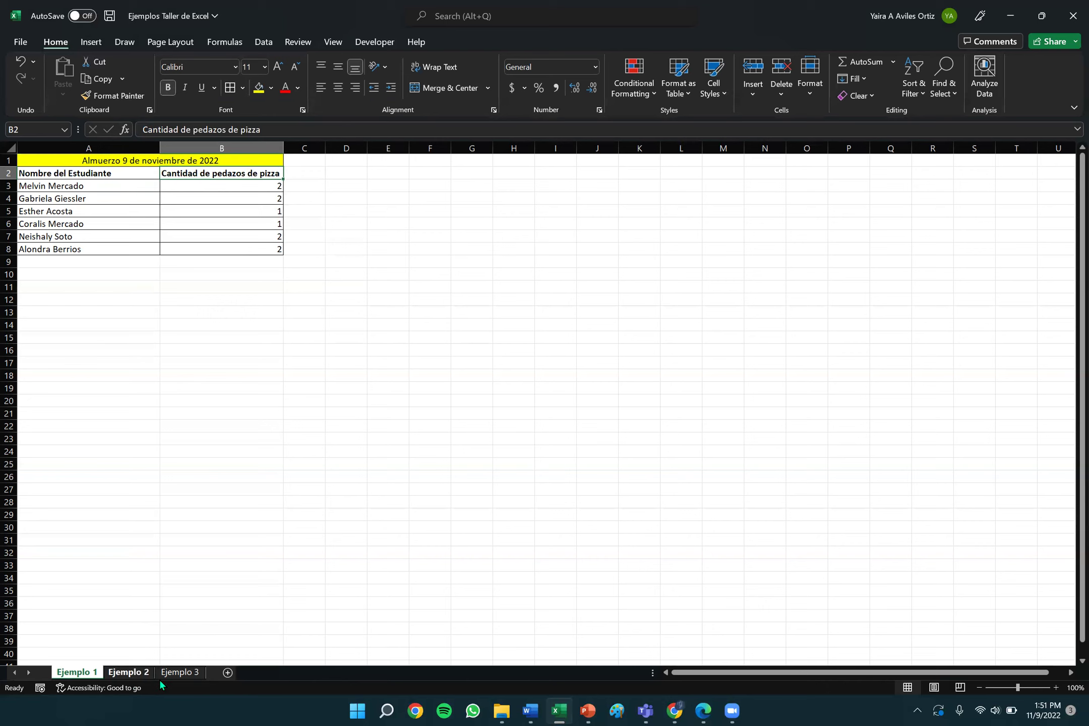
# View the Ejemplo 2 and 3 sheets, add a new worksheet, and return to Ejemplo 1.
pyautogui.click(128, 673)
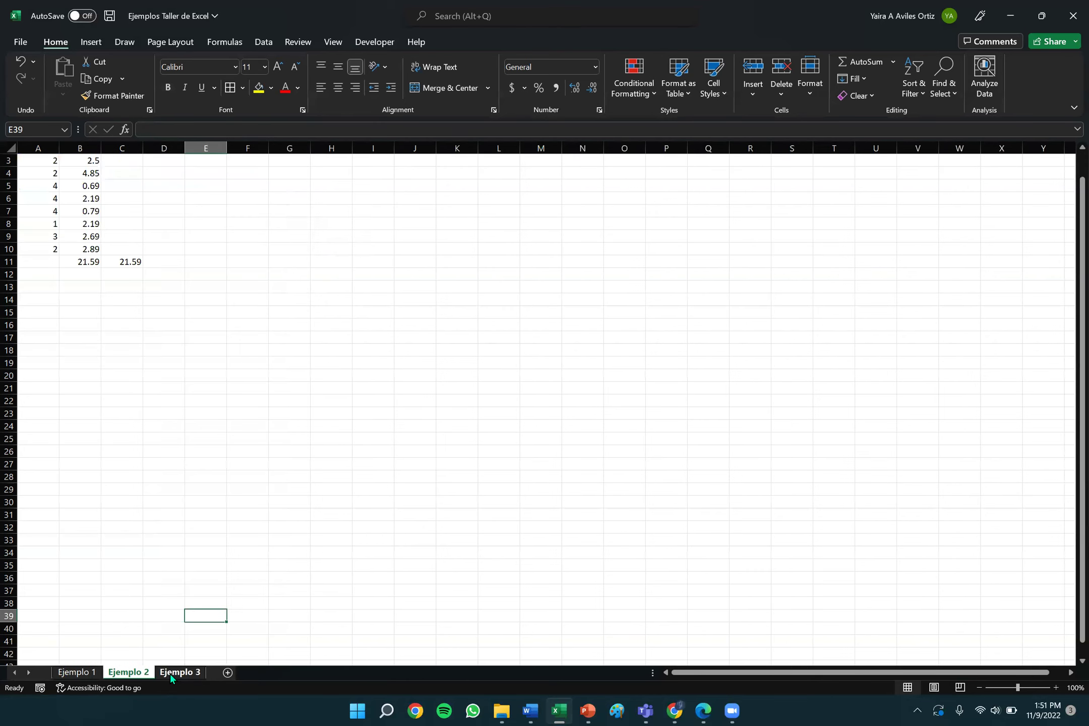
pyautogui.click(174, 674)
pyautogui.click(117, 673)
pyautogui.click(89, 671)
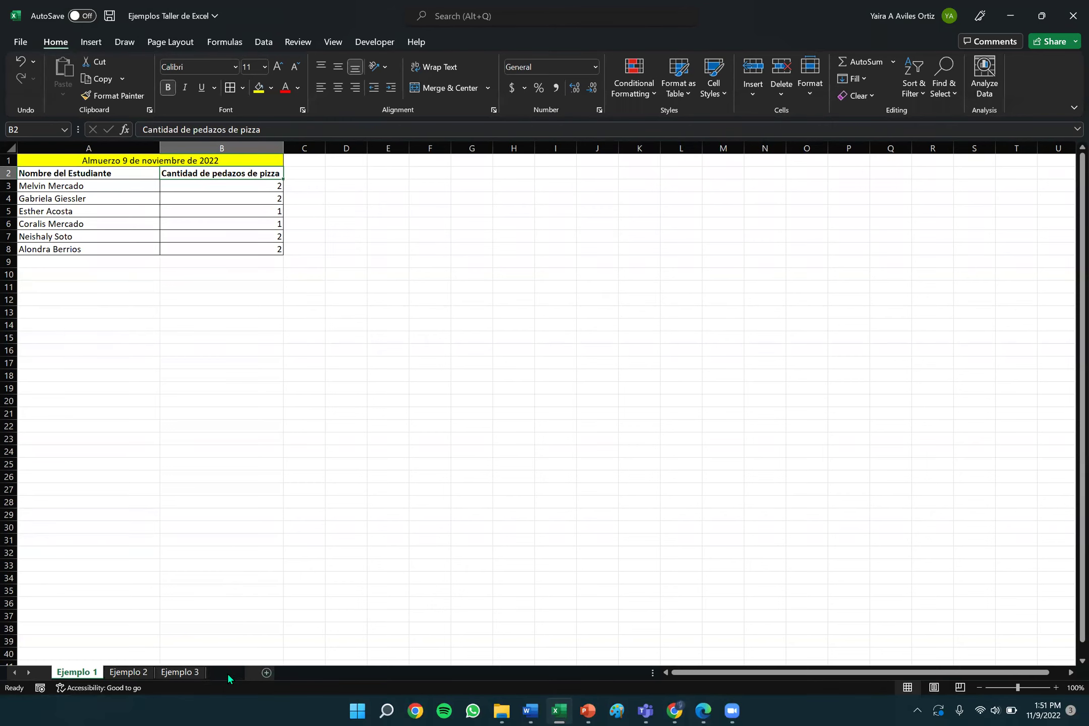
pyautogui.click(227, 673)
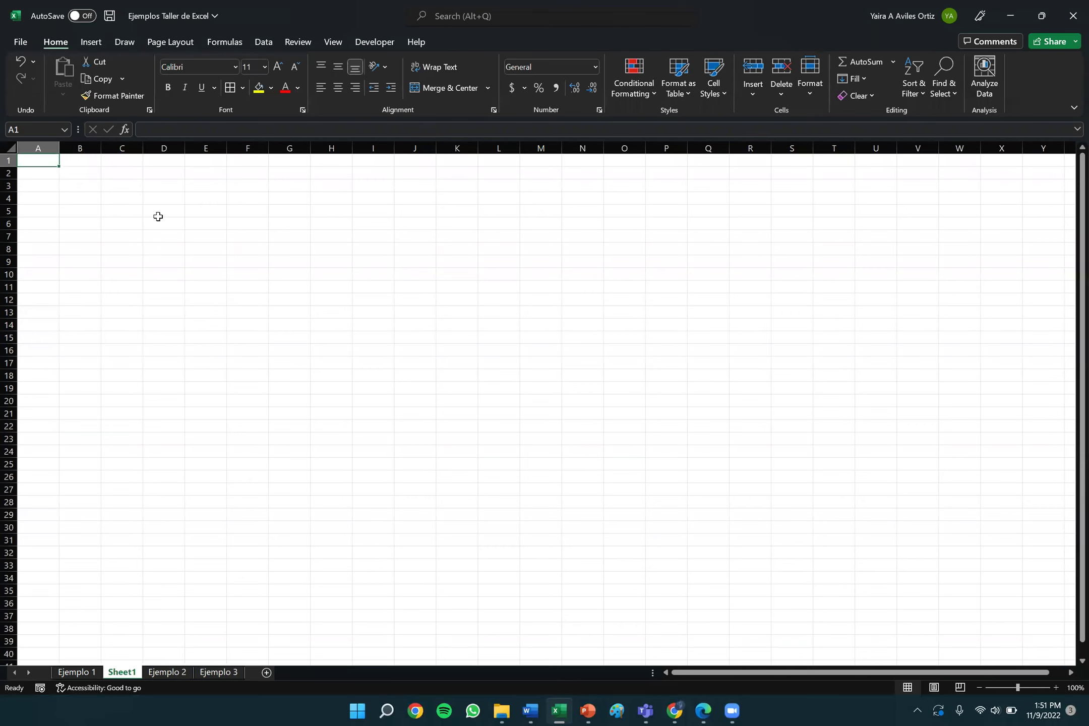
pyautogui.click(77, 672)
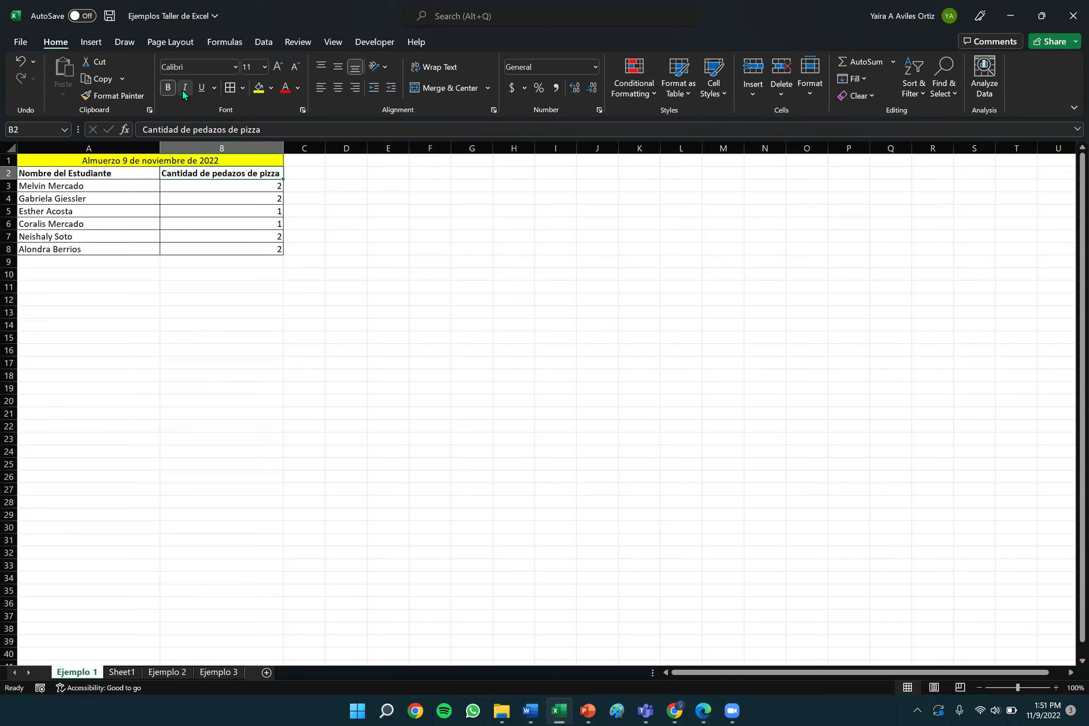
pyautogui.click(130, 170)
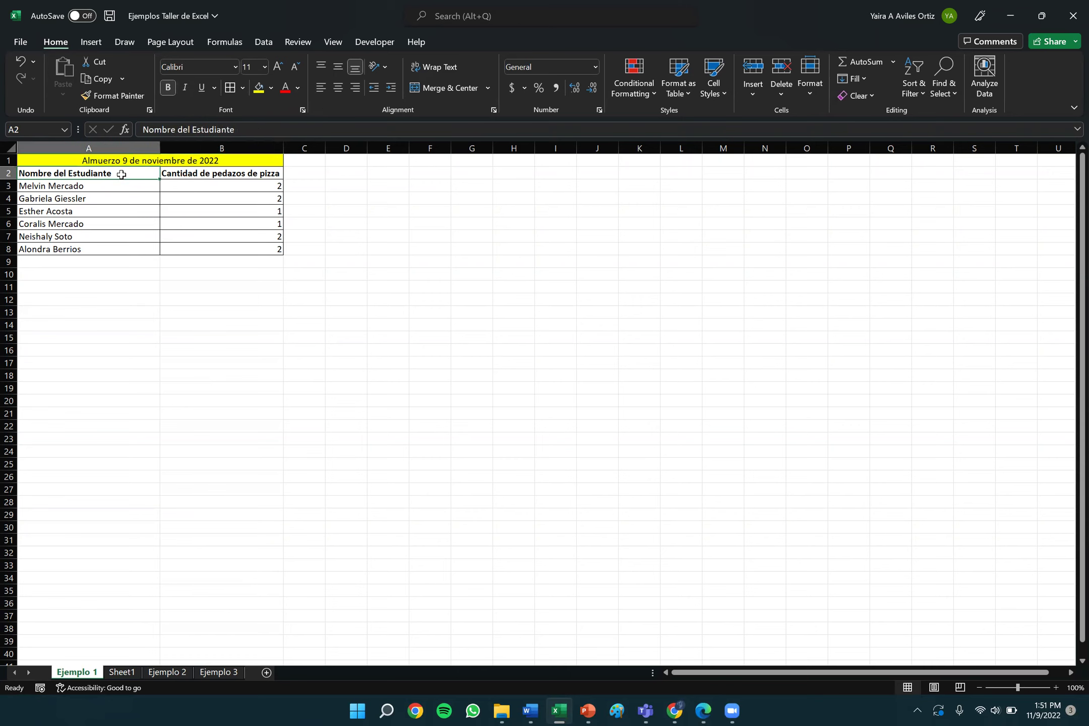
pyautogui.click(184, 89)
pyautogui.click(931, 615)
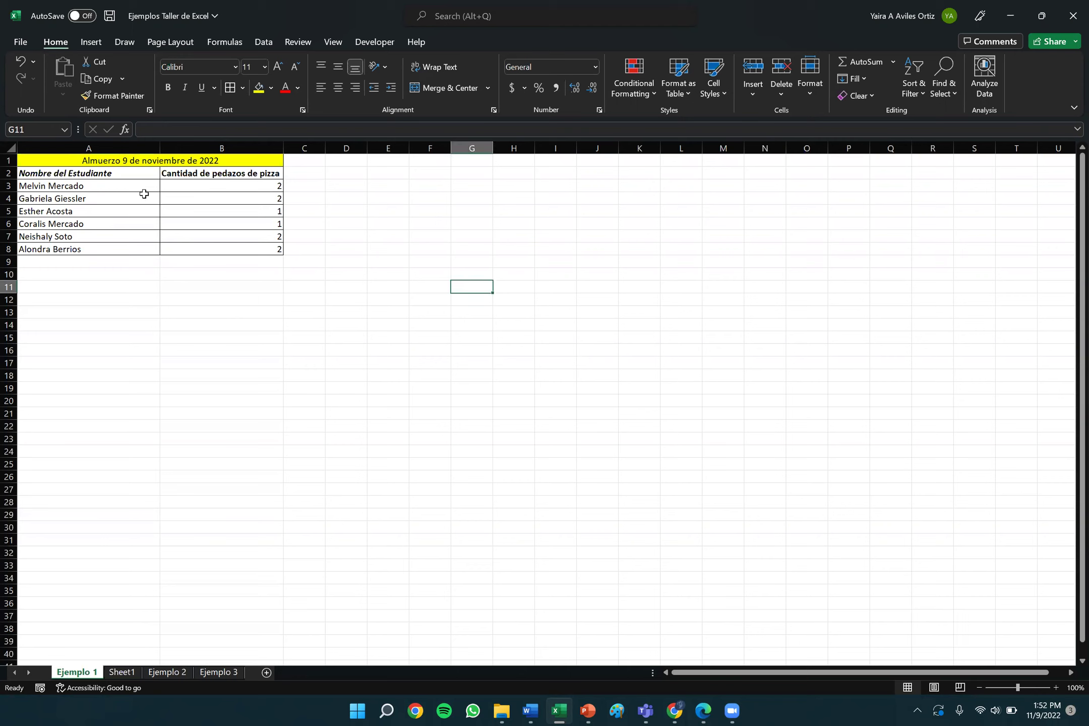
pyautogui.click(122, 174)
pyautogui.click(184, 88)
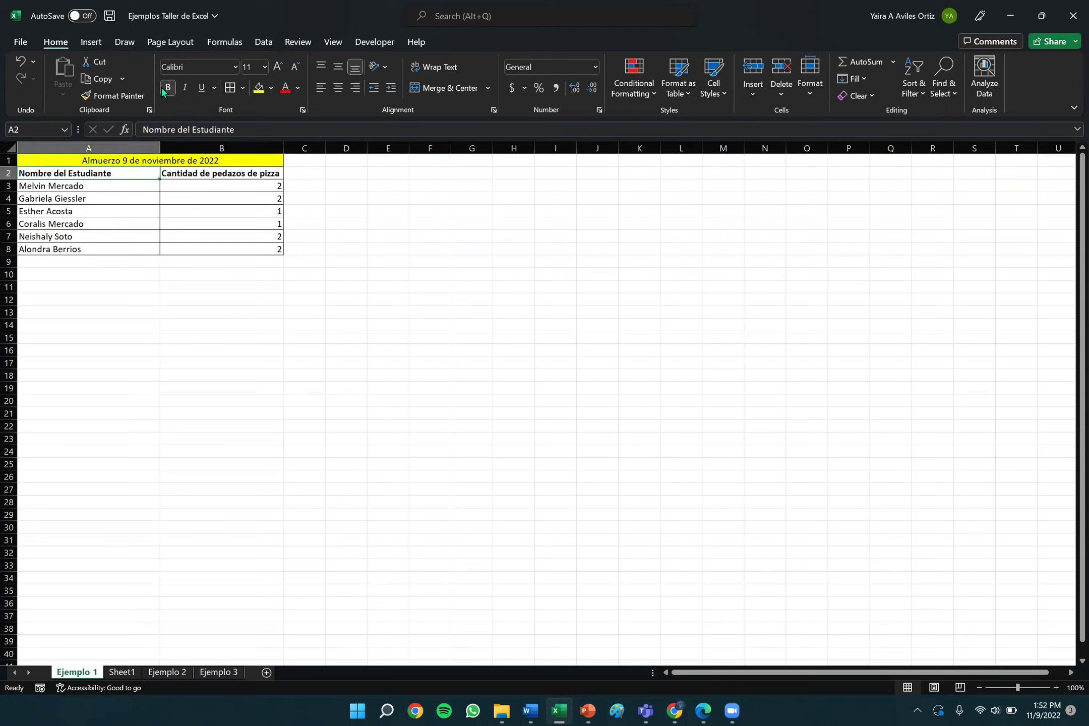
pyautogui.click(168, 88)
pyautogui.click(167, 88)
pyautogui.click(9, 186)
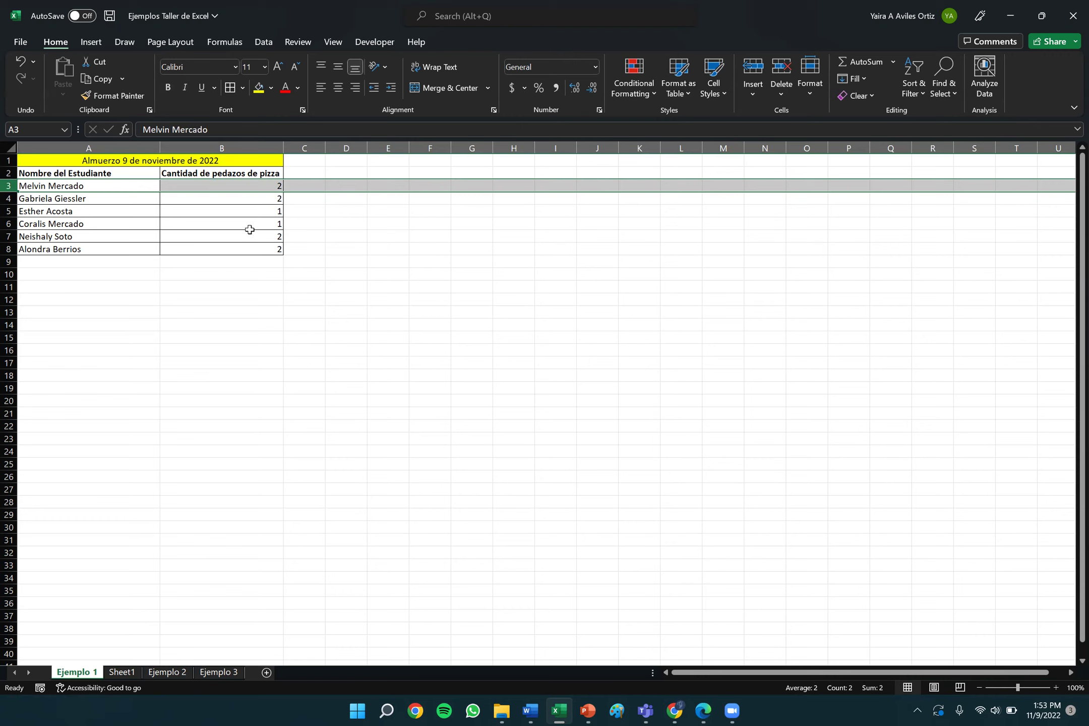
# Select the first student's cell A3 and open the Insert options in the Cells group.
pyautogui.click(53, 264)
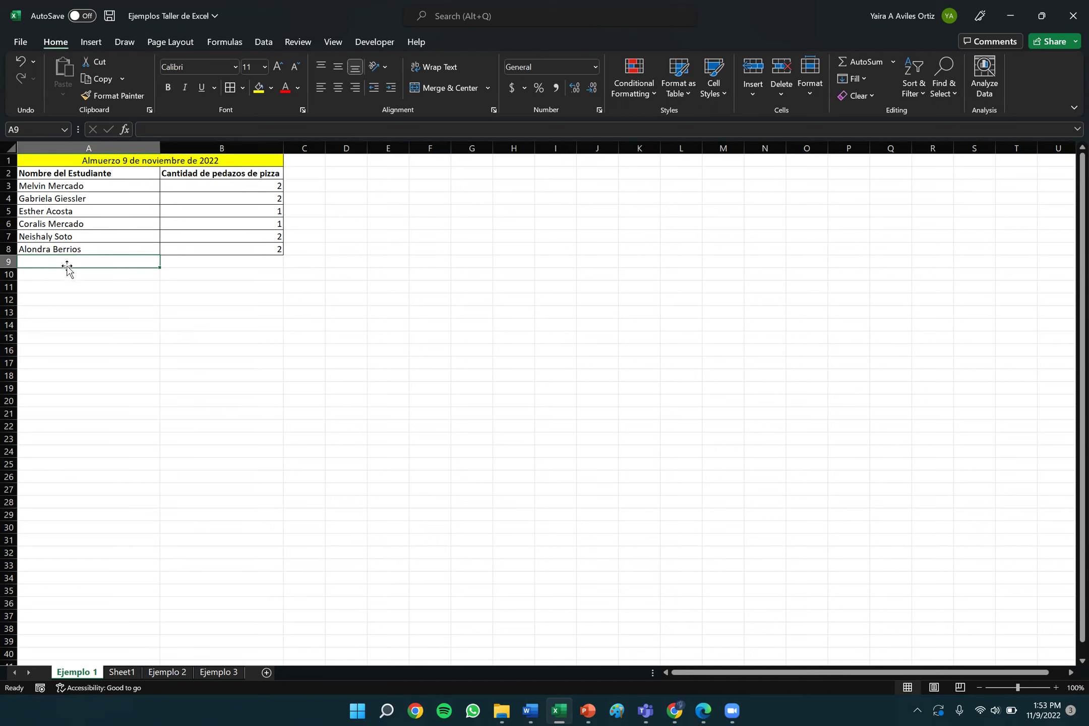
pyautogui.click(8, 185)
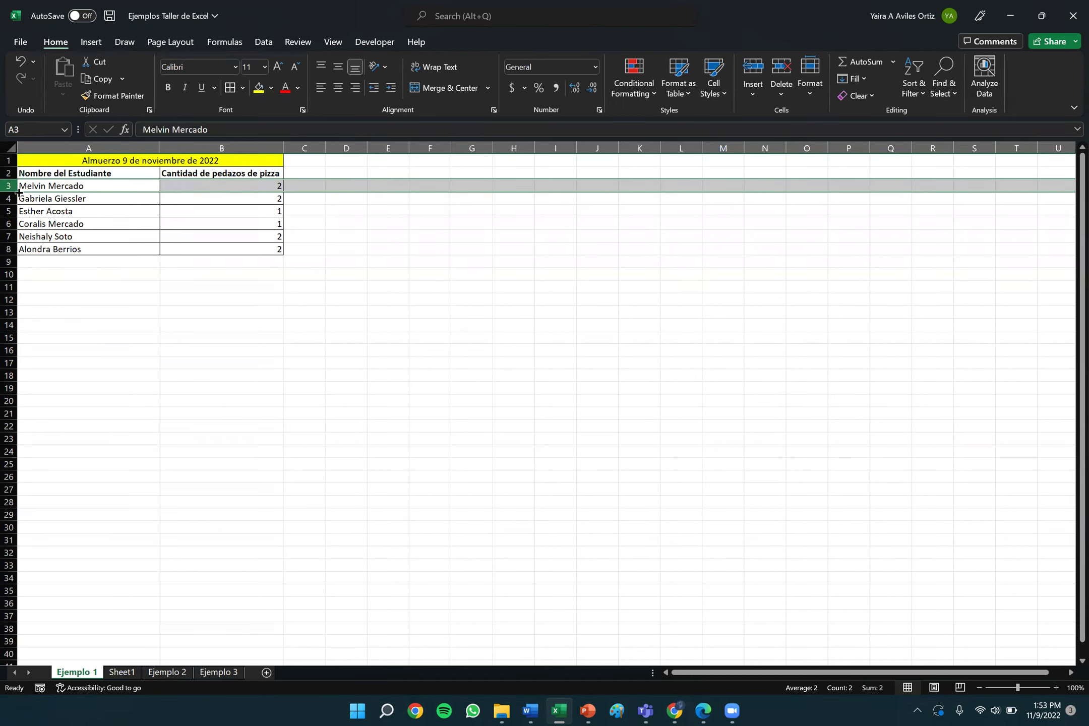
pyautogui.click(302, 325)
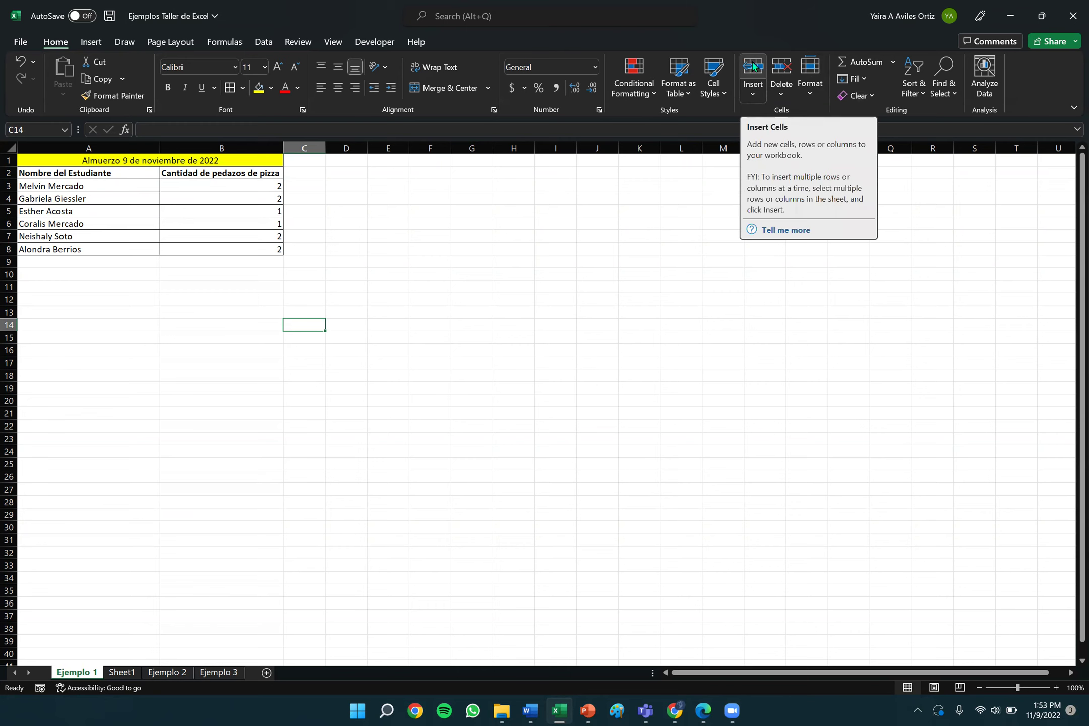
pyautogui.click(22, 188)
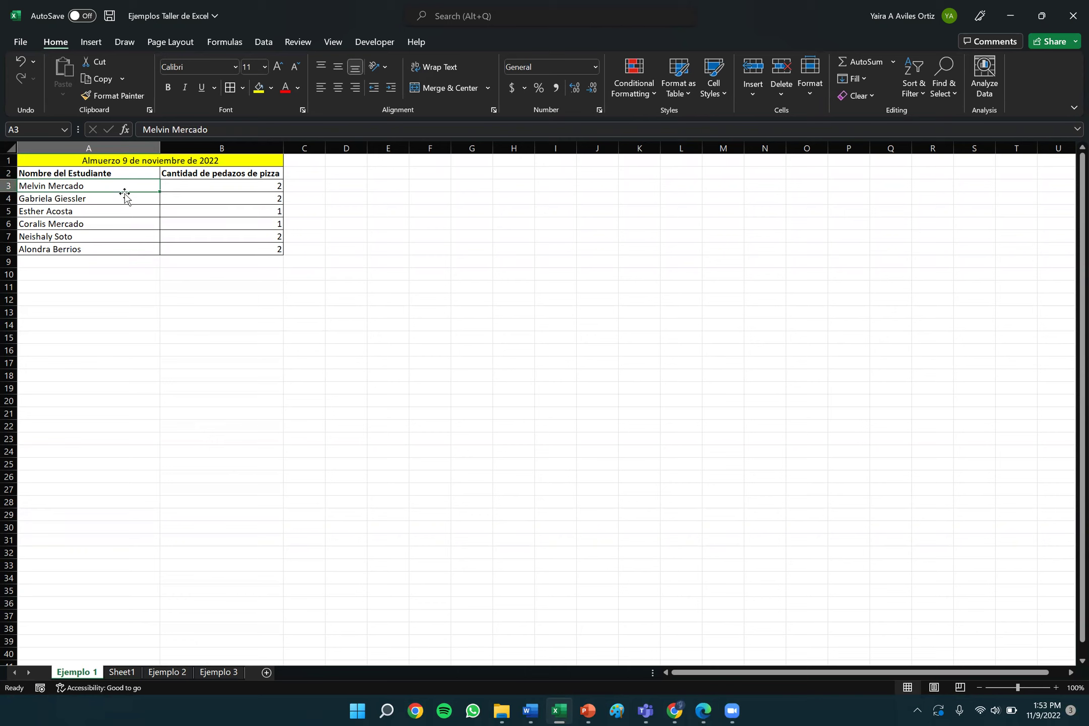
pyautogui.click(242, 313)
pyautogui.click(44, 185)
pyautogui.click(754, 92)
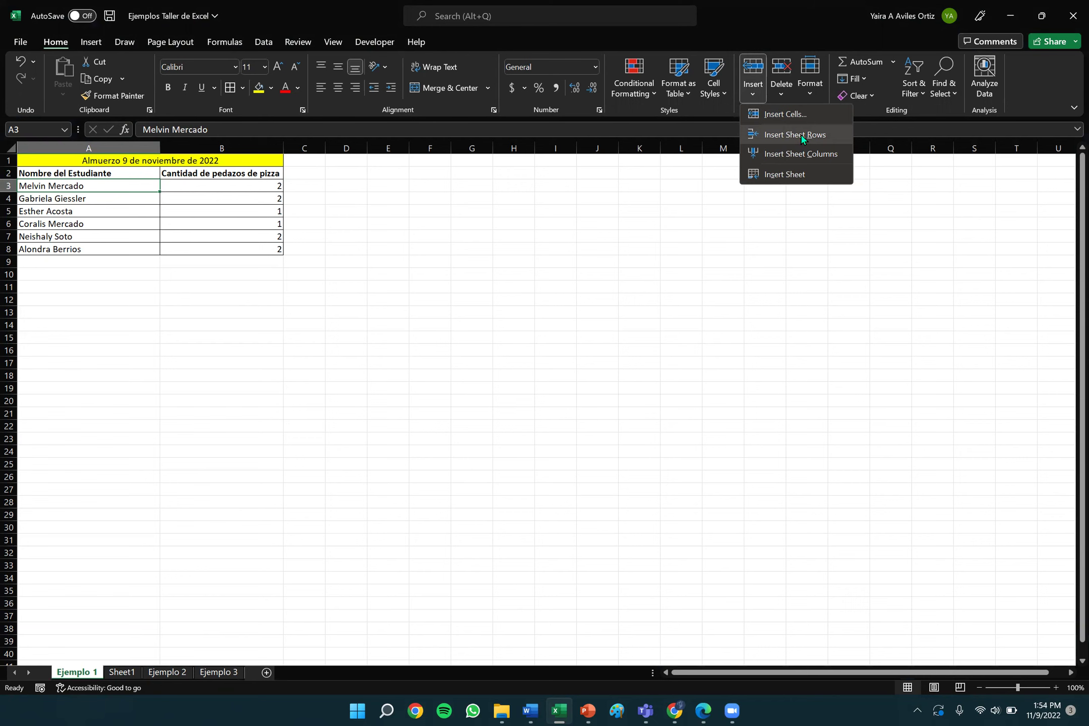
# Insert an empty sheet row at row 3, above the first student.
pyautogui.click(800, 134)
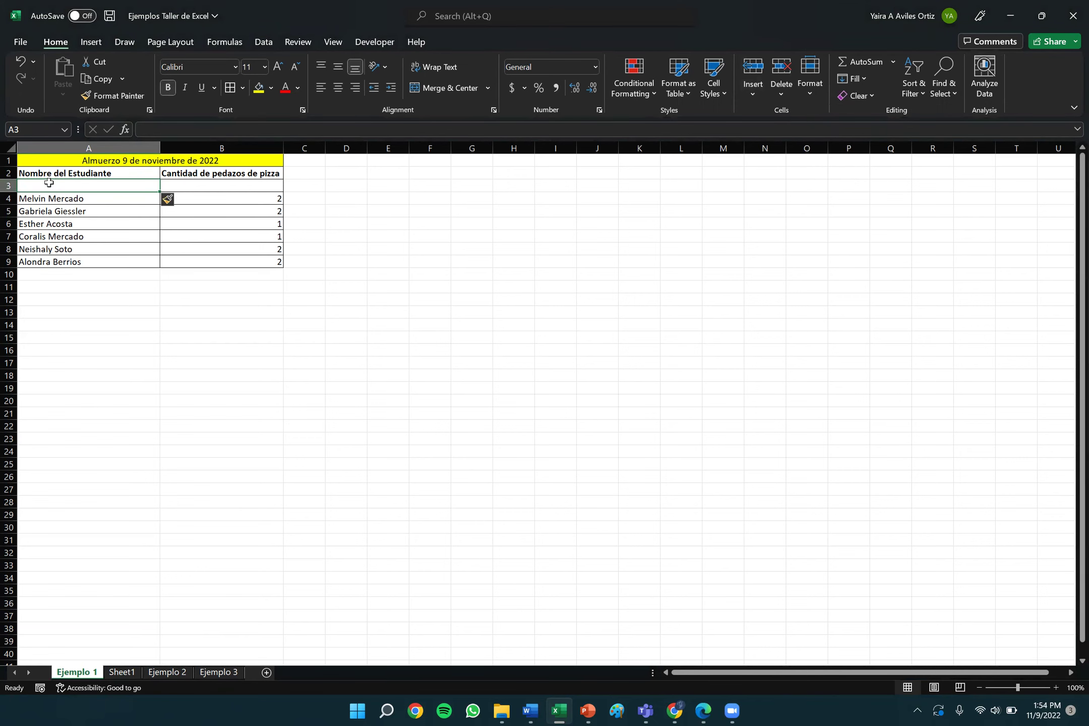
pyautogui.press('Tab')
pyautogui.press('Tab')
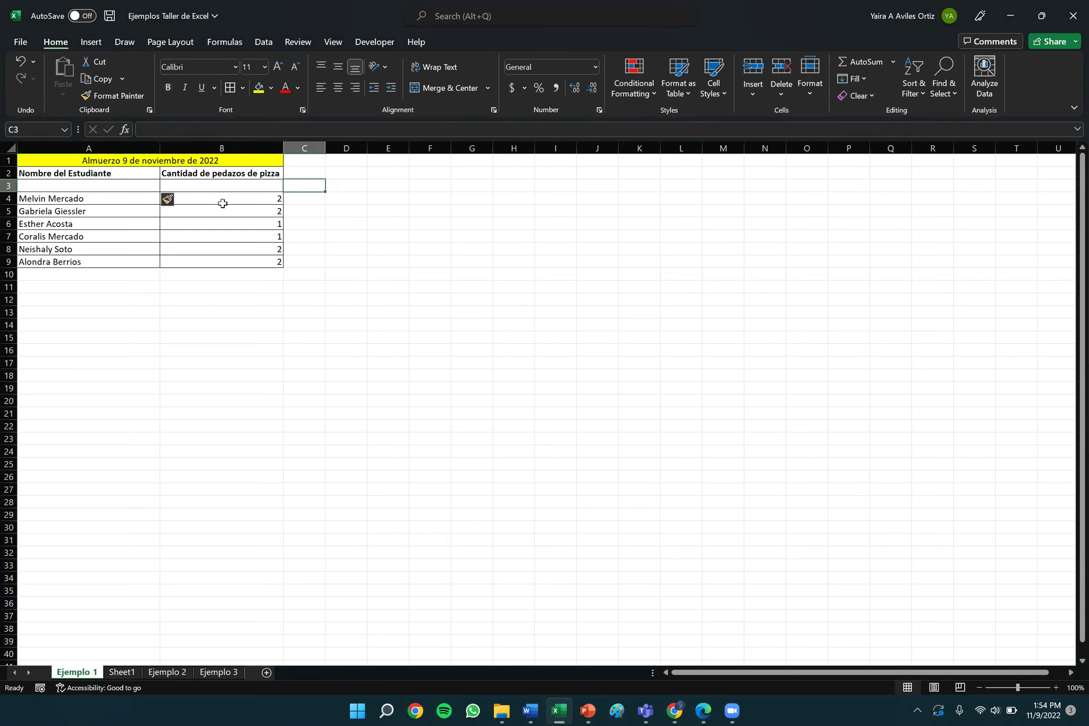
pyautogui.press('Left')
pyautogui.press('Left')
pyautogui.press('Tab')
pyautogui.press('Left')
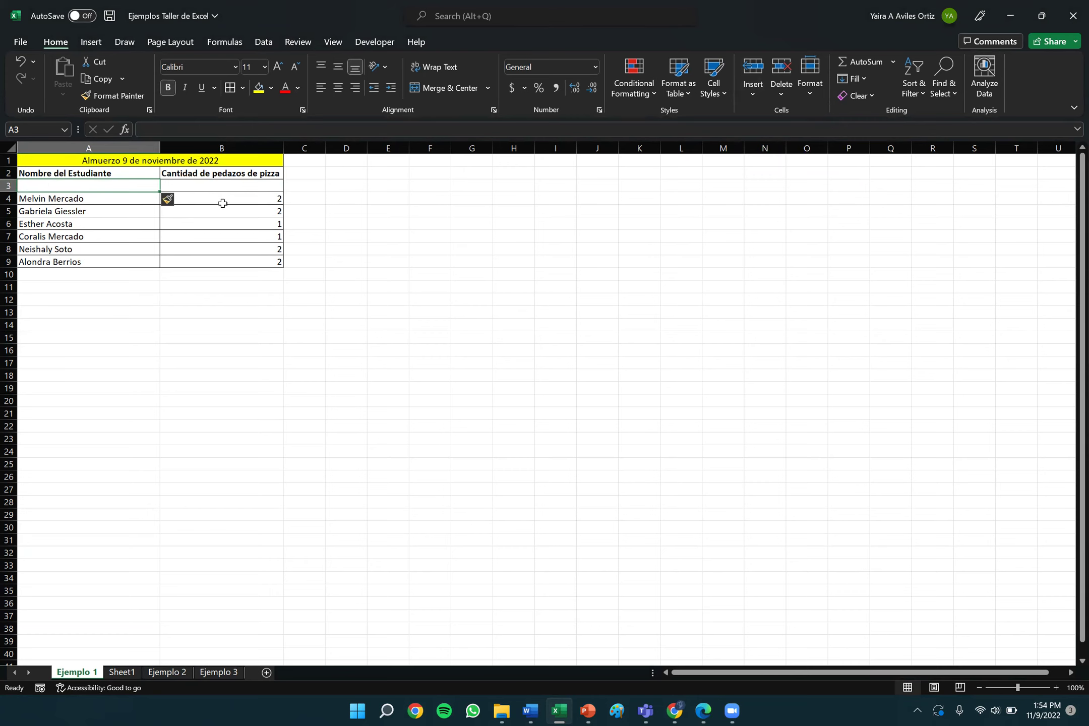
pyautogui.write('Ale')
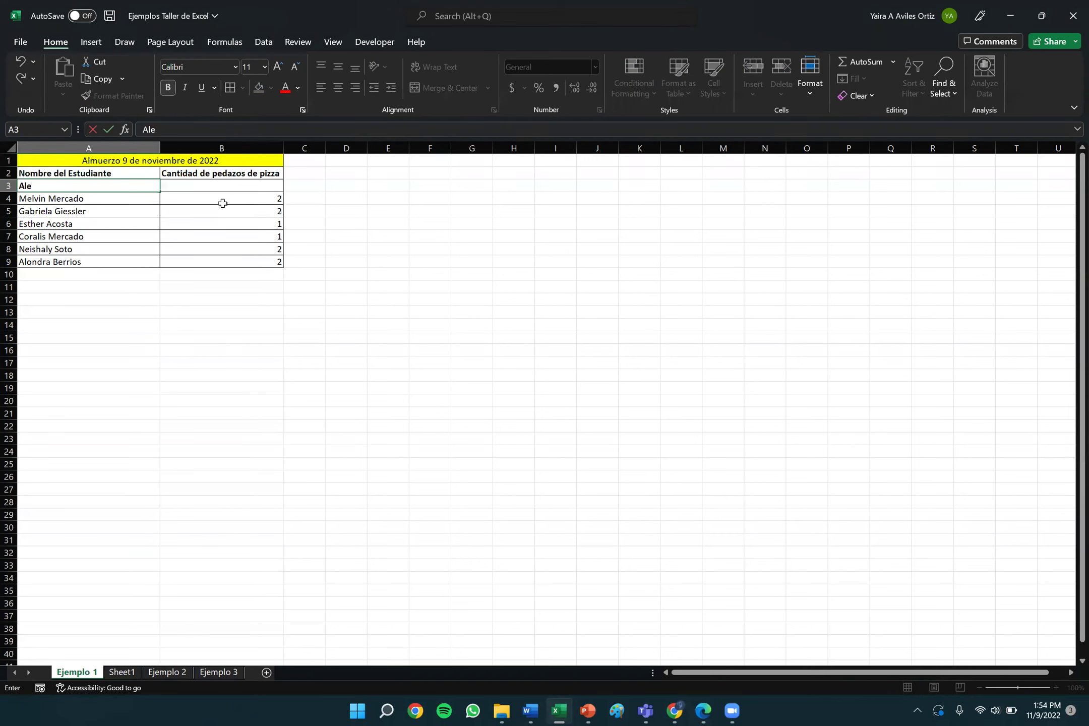
pyautogui.write('xndr')
pyautogui.press('BackSpace')
pyautogui.press('BackSpace')
pyautogui.press('BackSpace')
pyautogui.press('BackSpace')
pyautogui.press('BackSpace')
pyautogui.press('BackSpace')
pyautogui.press('BackSpace')
pyautogui.press('Return')
pyautogui.press('Up')
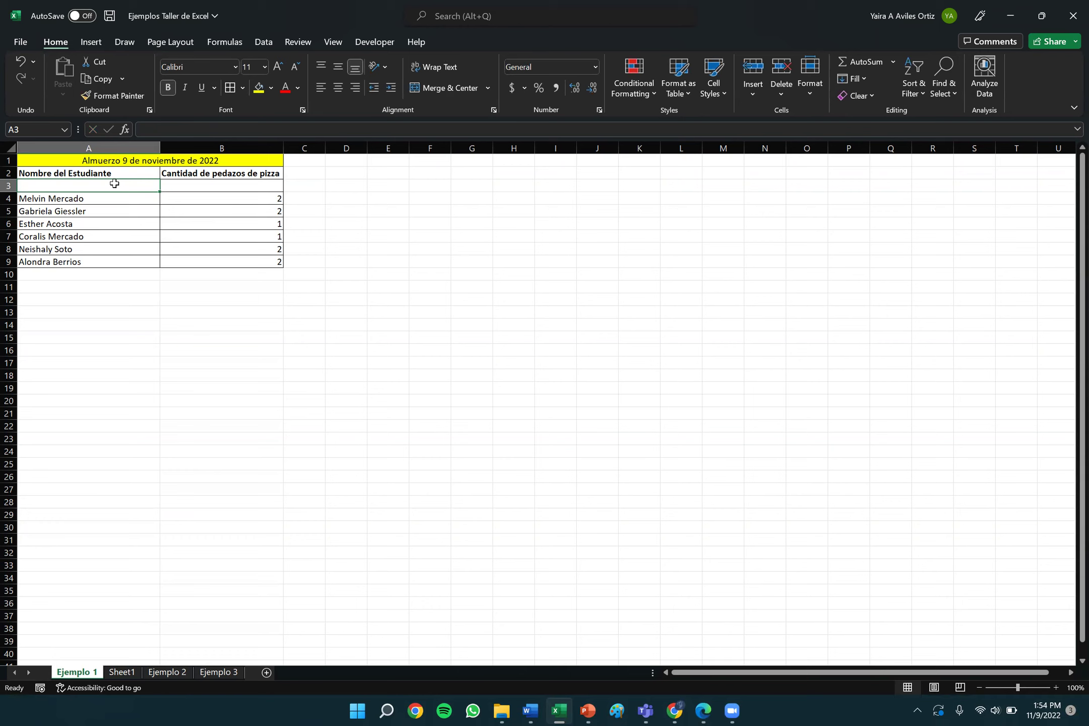
pyautogui.click(97, 172)
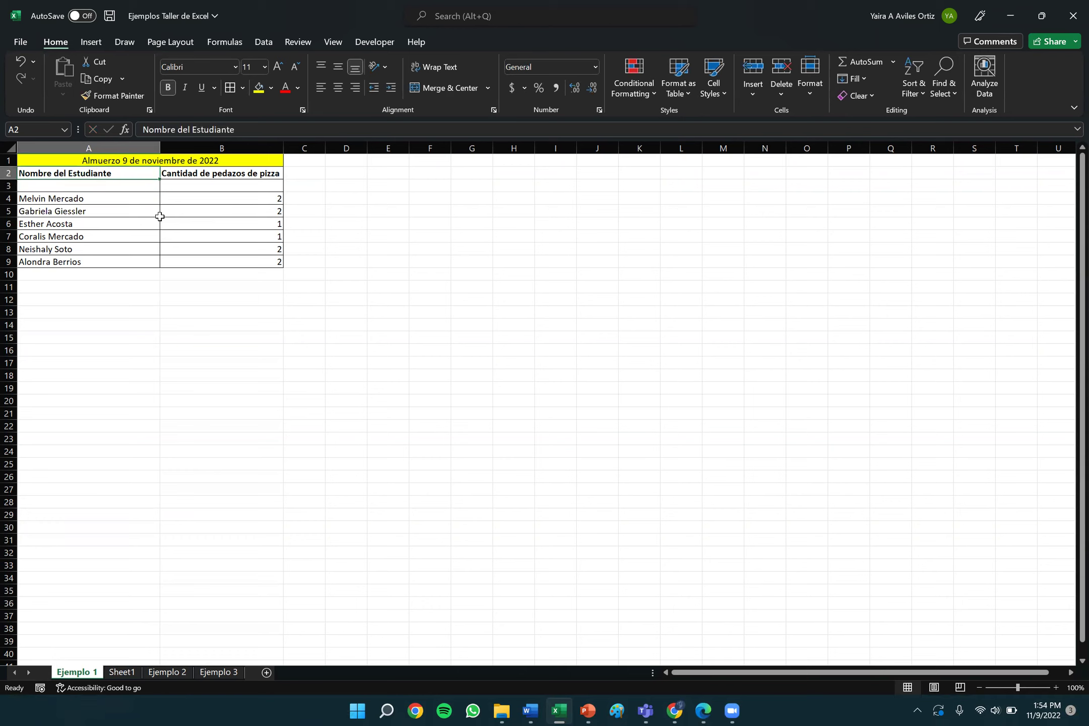
pyautogui.press('Down')
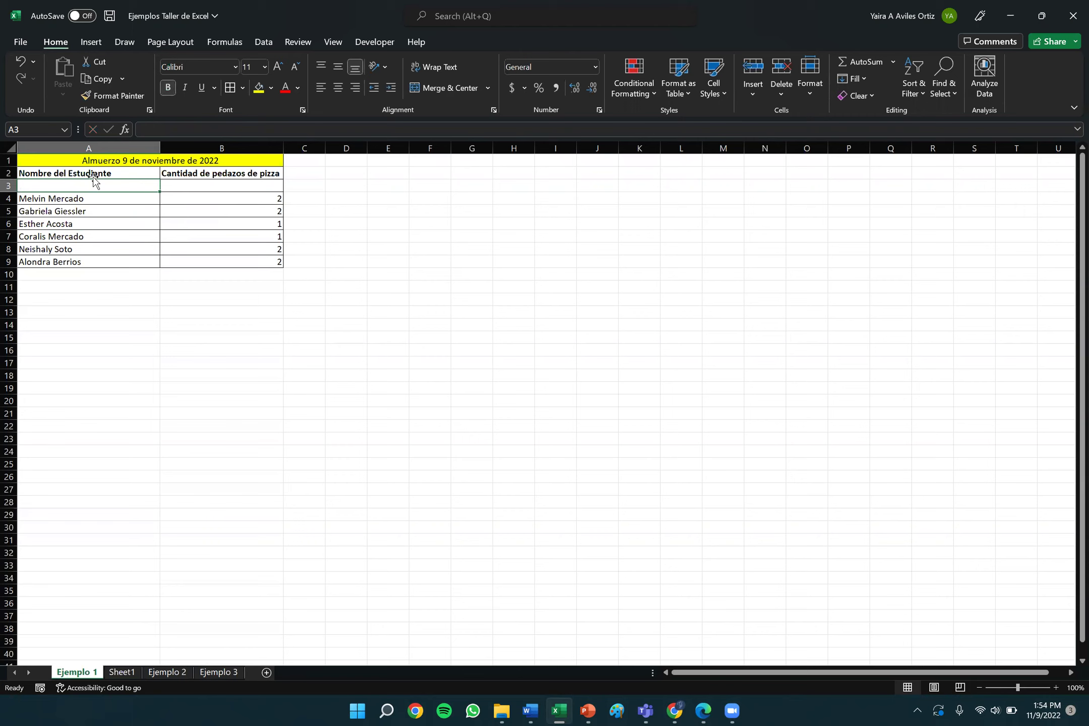
# Enter the new student's name in A3 and 2 slices in B3, both without bold.
pyautogui.click(167, 93)
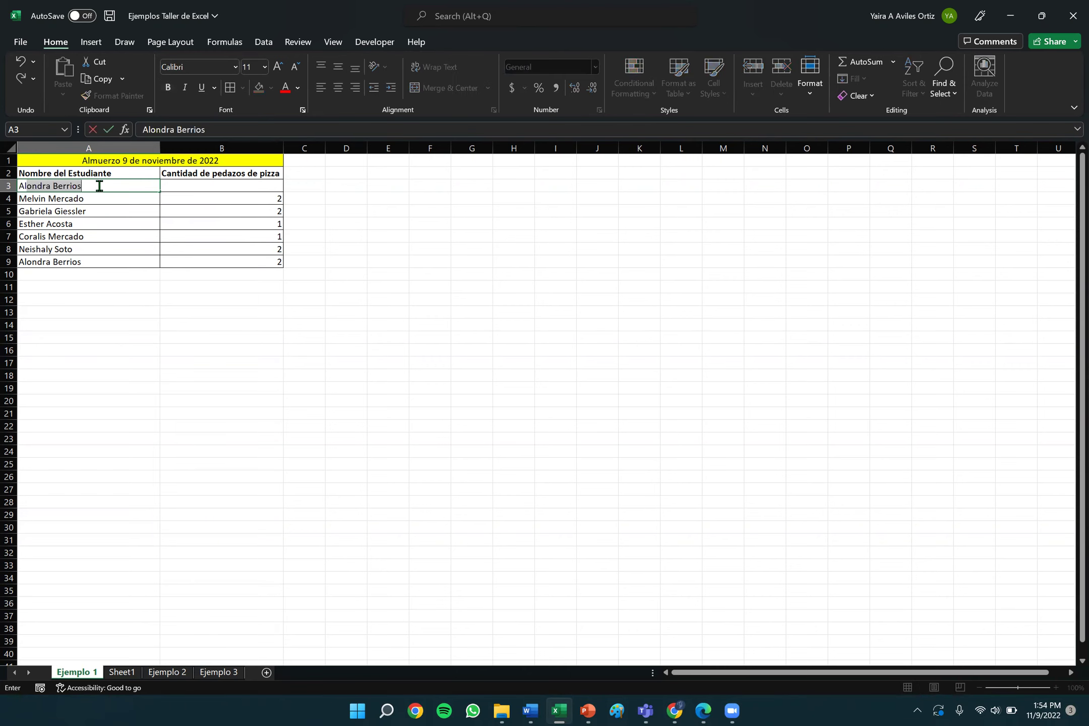
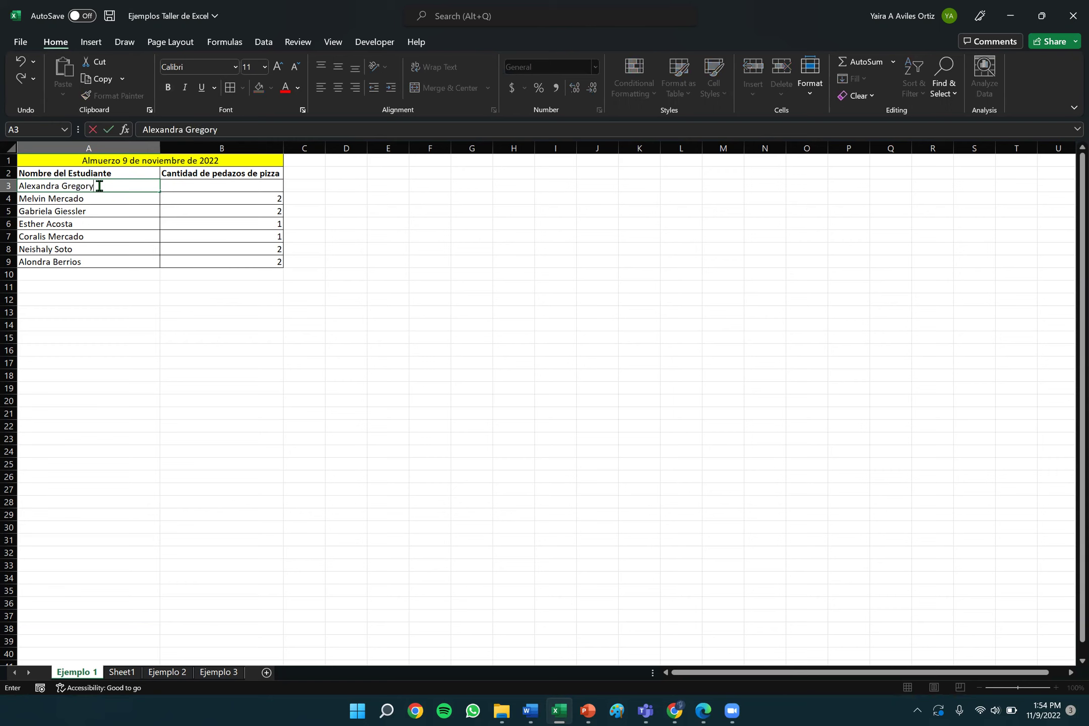
pyautogui.press('Tab')
pyautogui.write('2')
pyautogui.press('Tab')
pyautogui.press('Left')
pyautogui.click(168, 91)
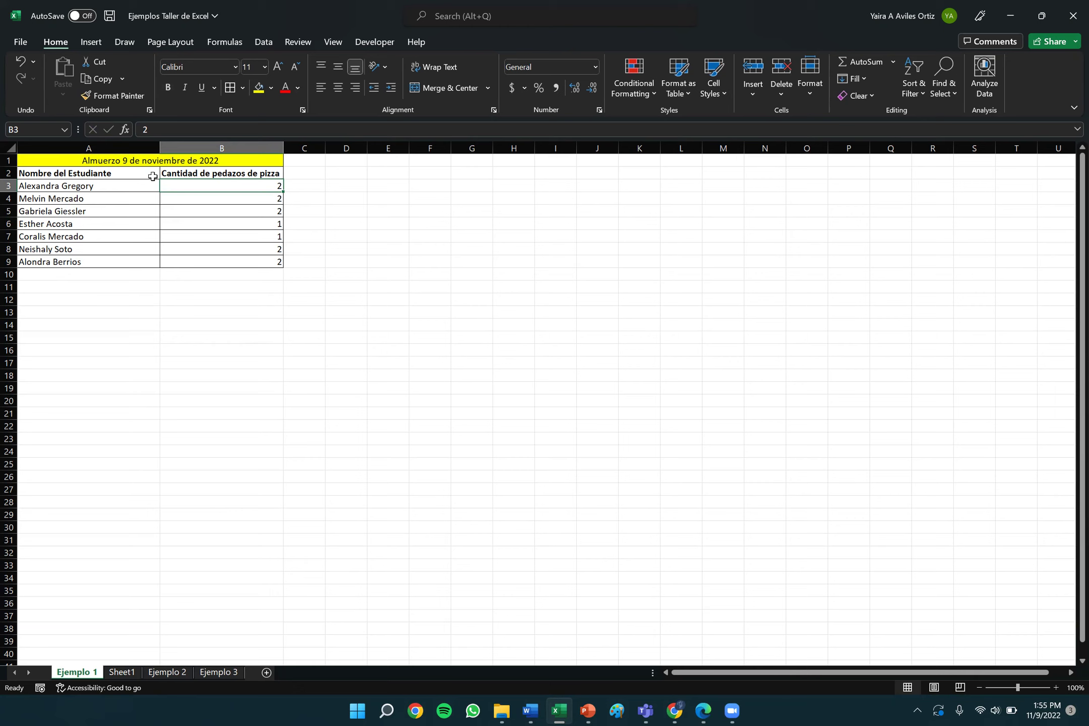
pyautogui.click(196, 147)
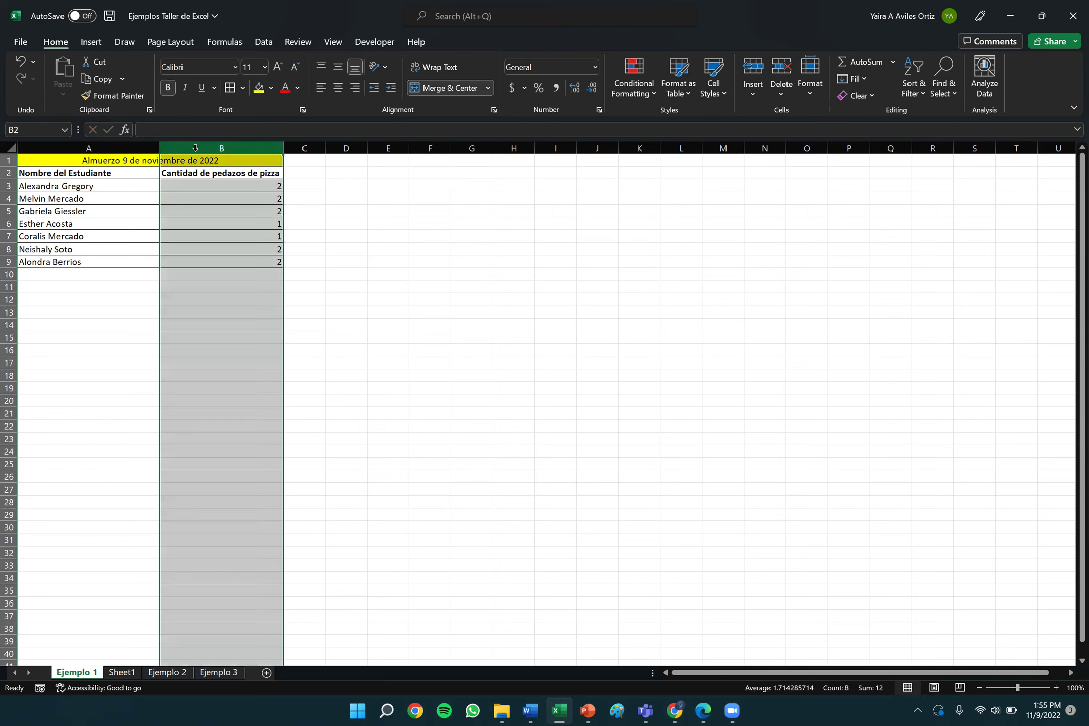
pyautogui.click(121, 147)
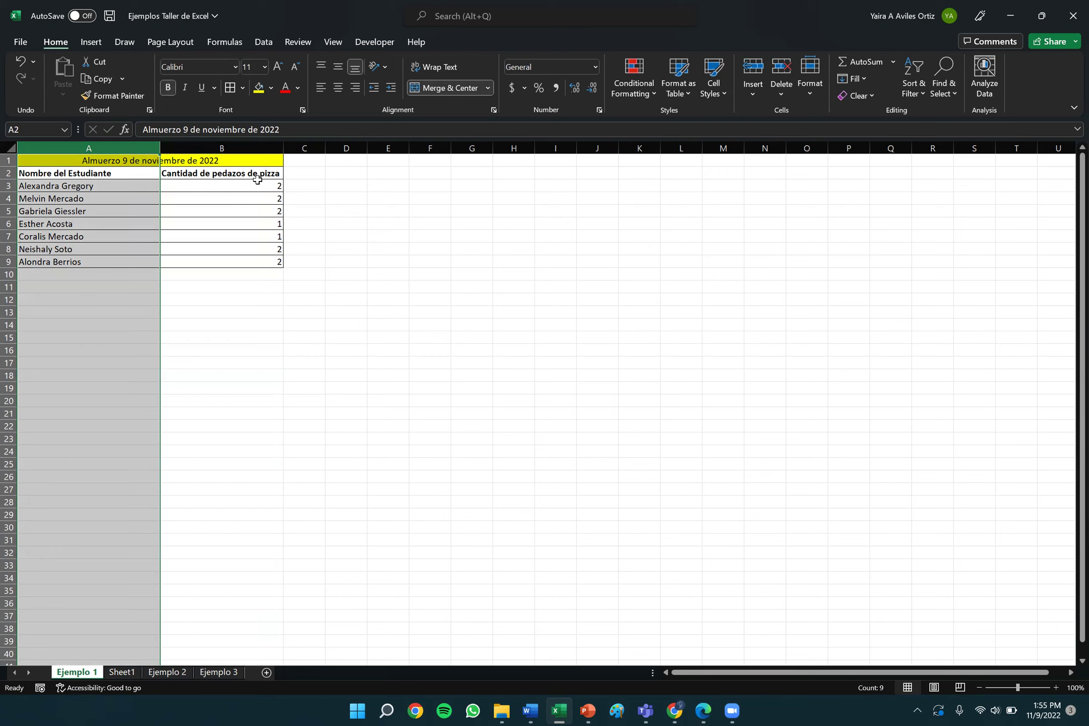
pyautogui.click(757, 92)
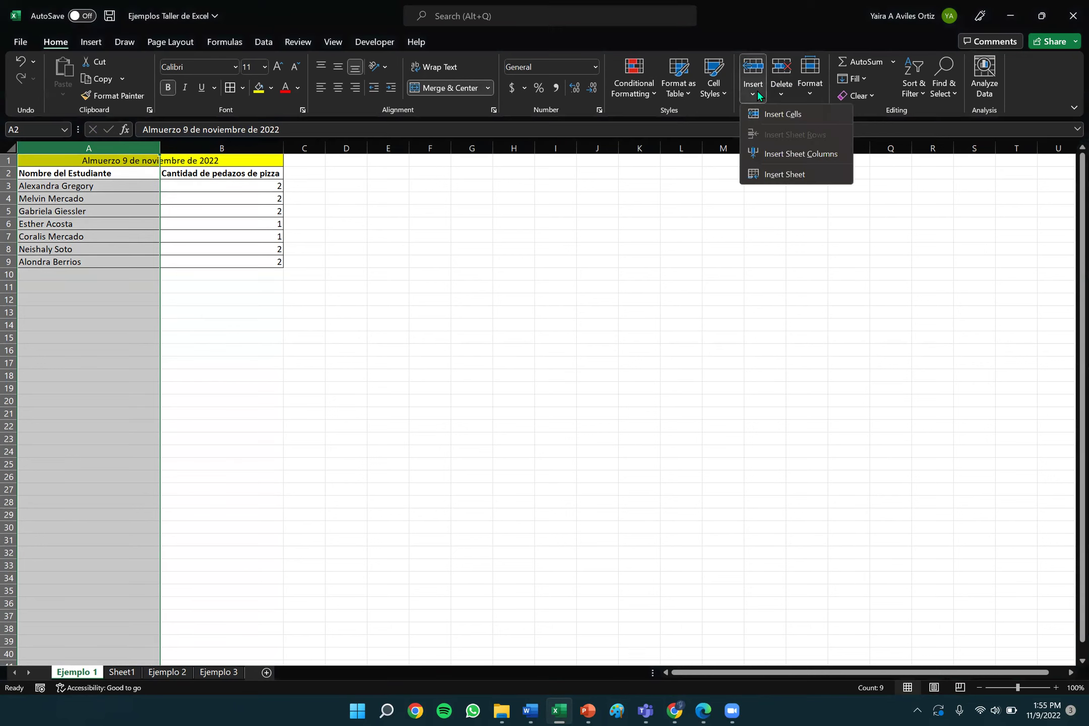
pyautogui.click(796, 154)
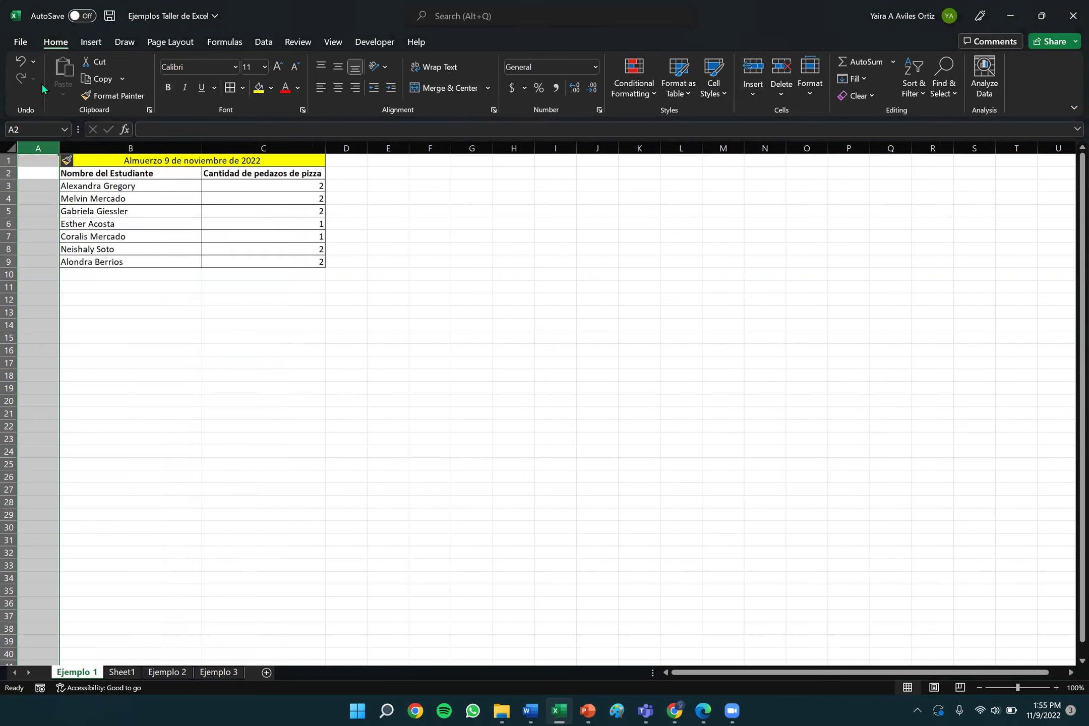
pyautogui.click(20, 61)
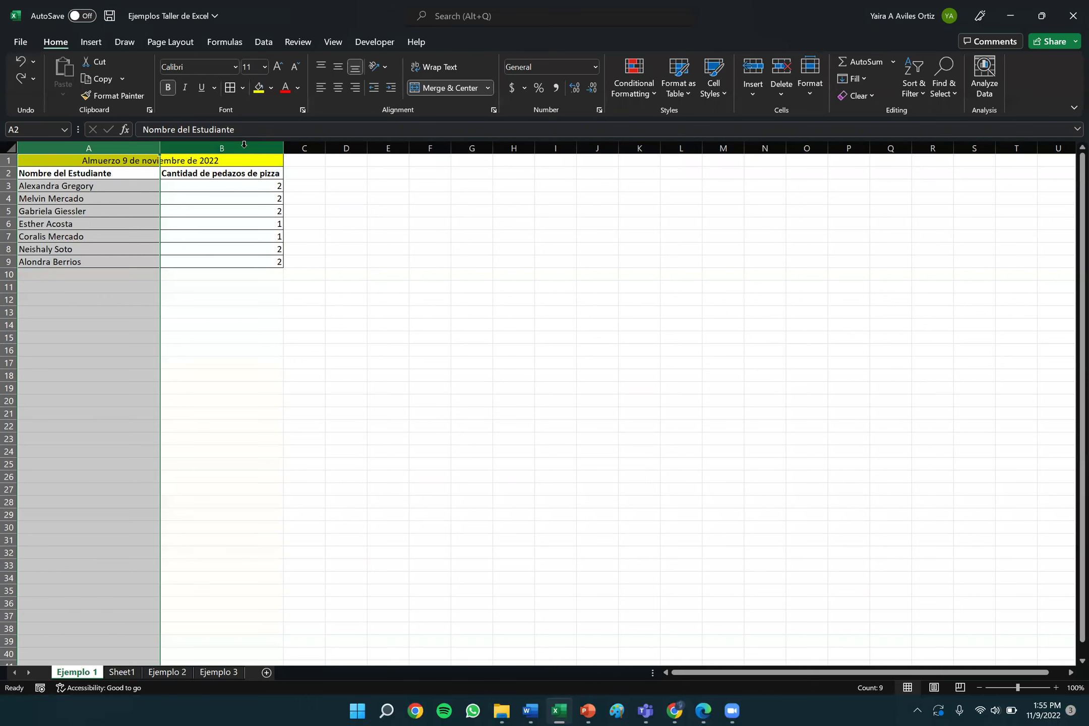
pyautogui.click(245, 148)
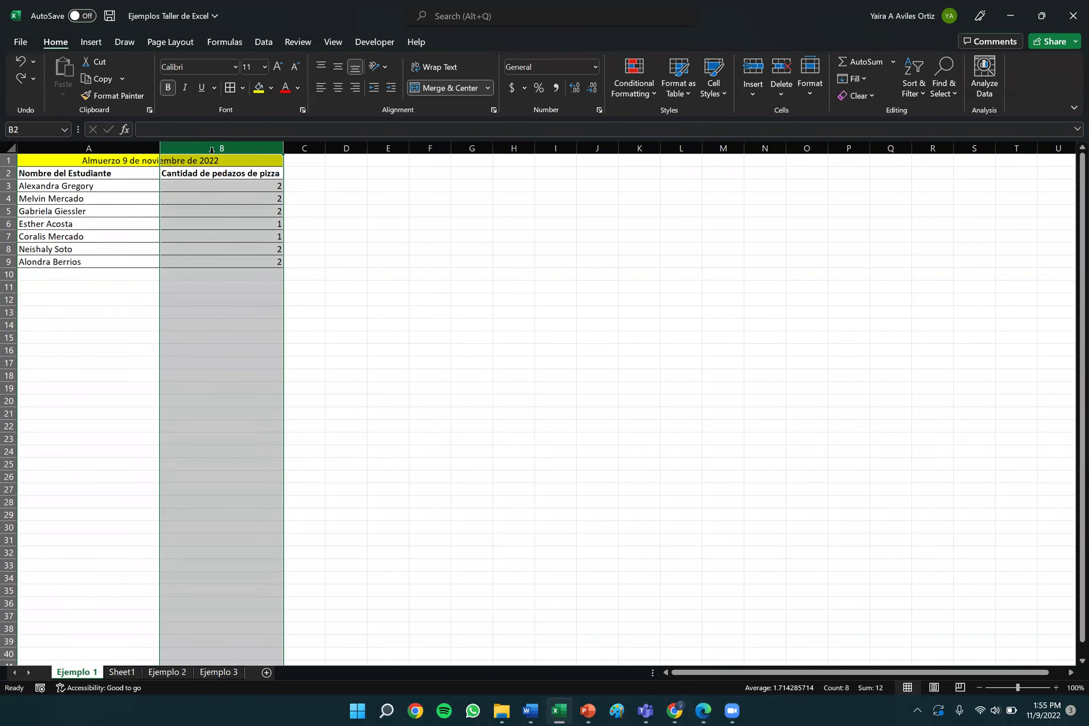
pyautogui.click(402, 248)
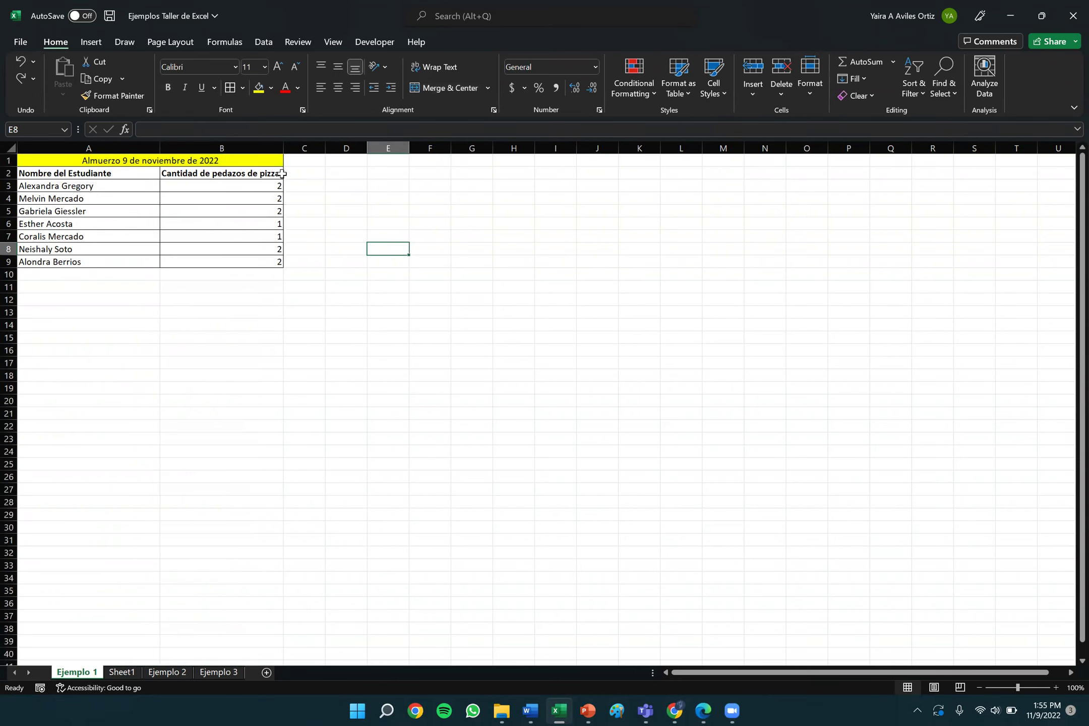
pyautogui.click(232, 149)
pyautogui.click(379, 213)
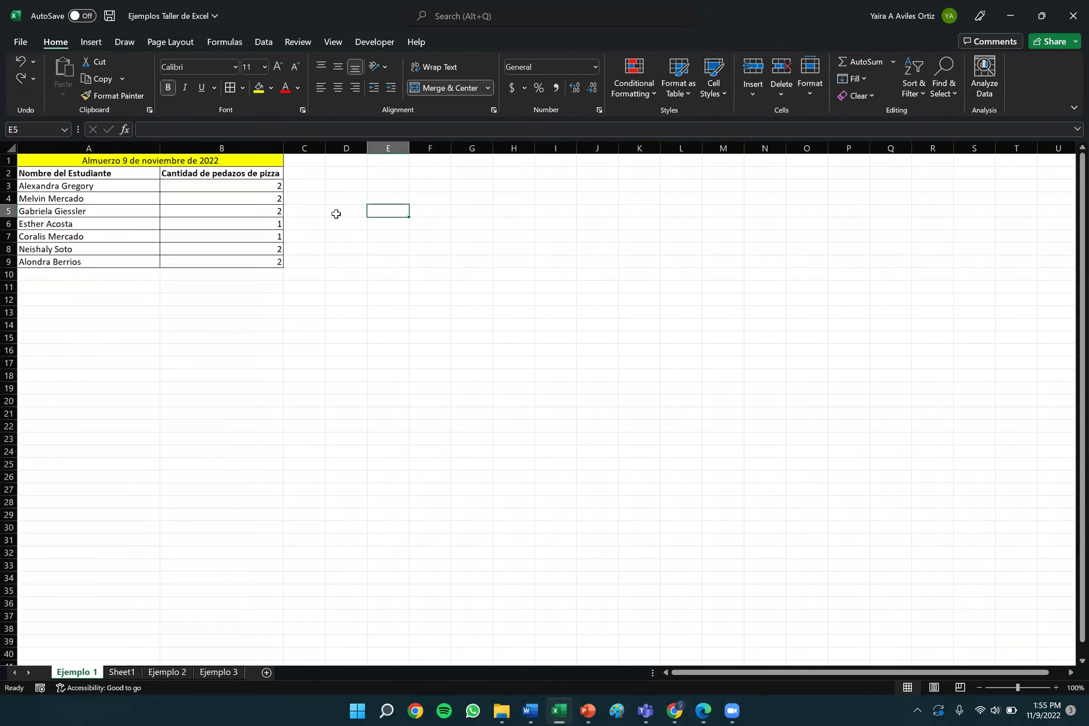
pyautogui.click(260, 147)
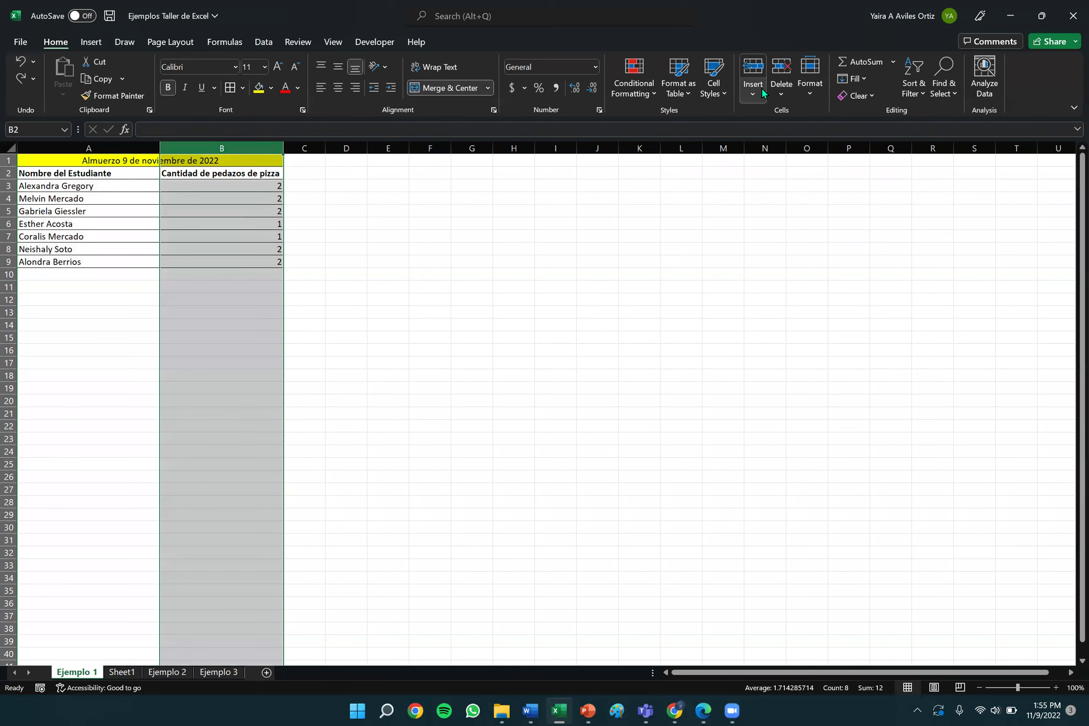
pyautogui.click(762, 88)
# Insert an empty sheet column at B, shifting the pizza counts to column C.
pyautogui.click(793, 154)
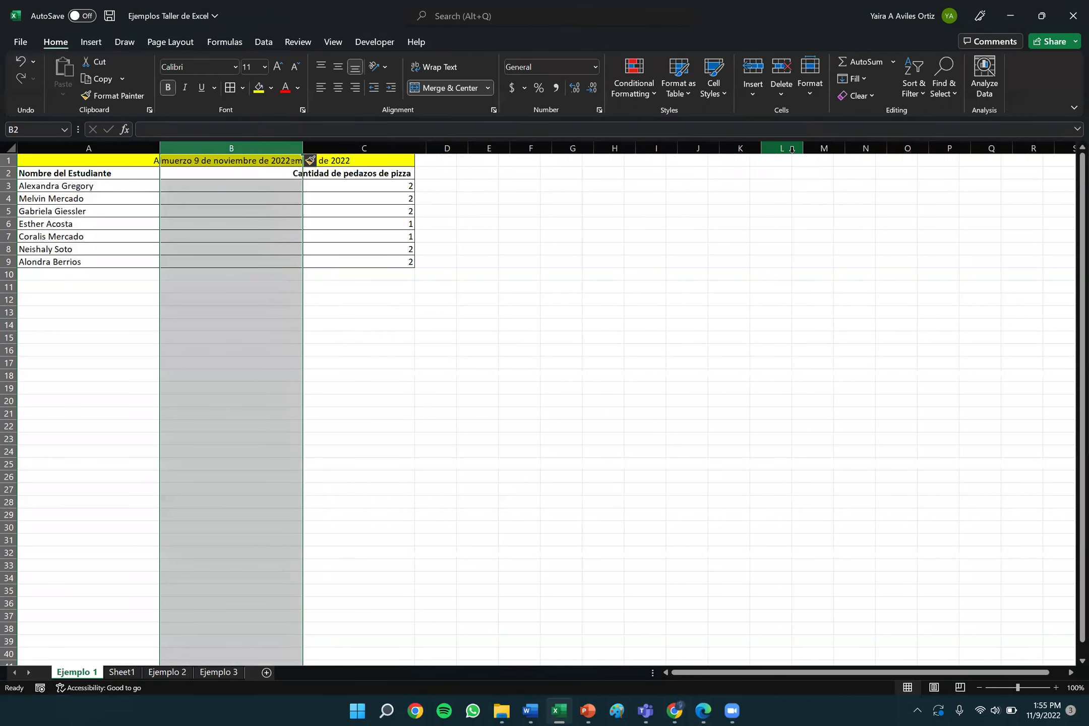
pyautogui.click(751, 93)
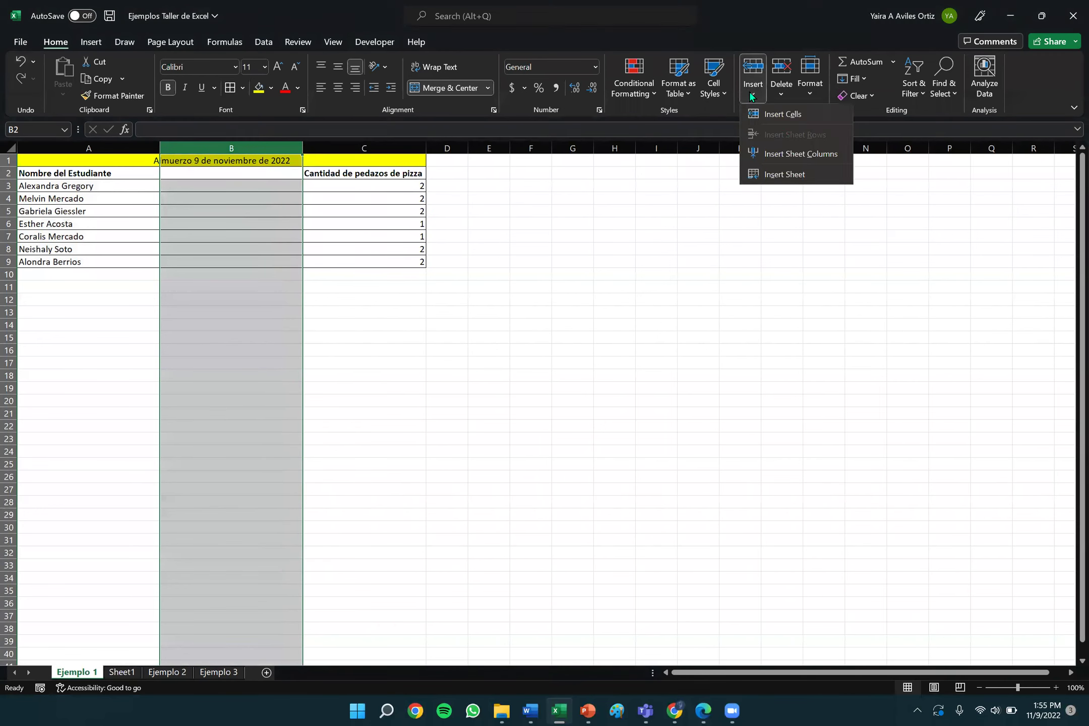
pyautogui.click(205, 174)
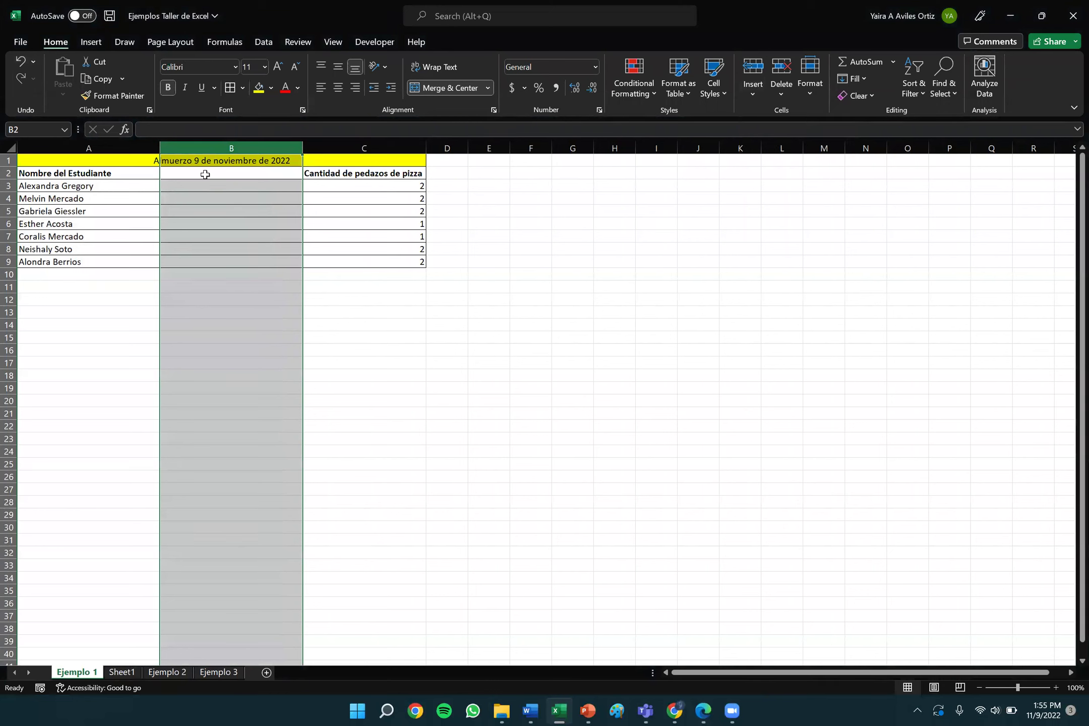
pyautogui.click(211, 176)
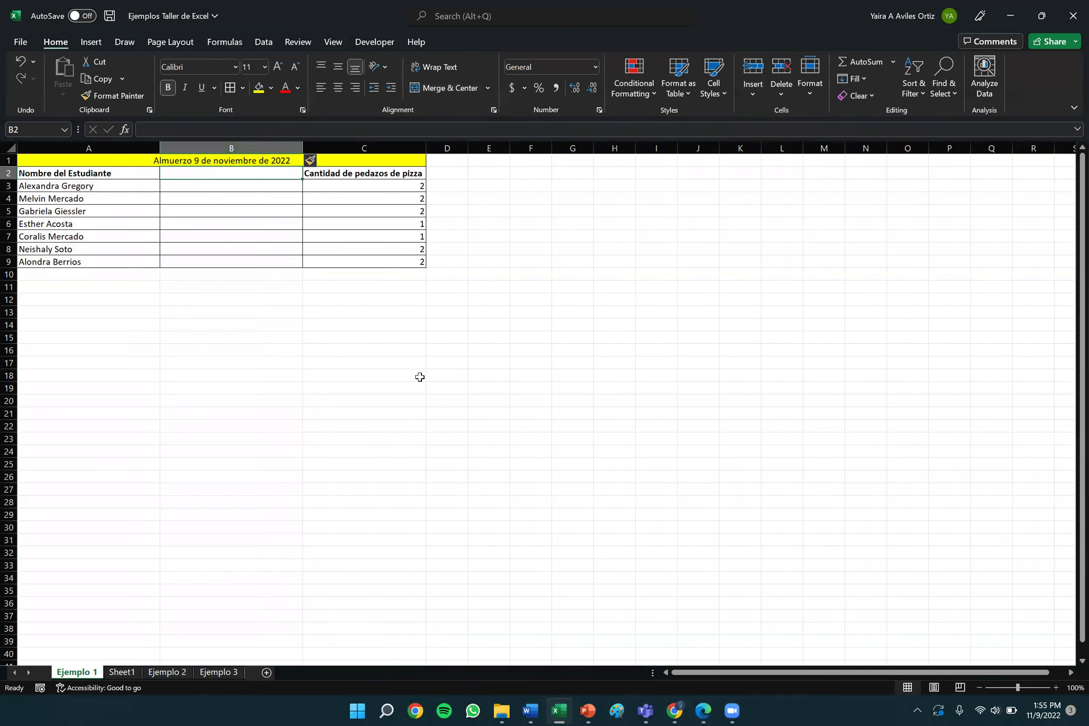
pyautogui.click(177, 162)
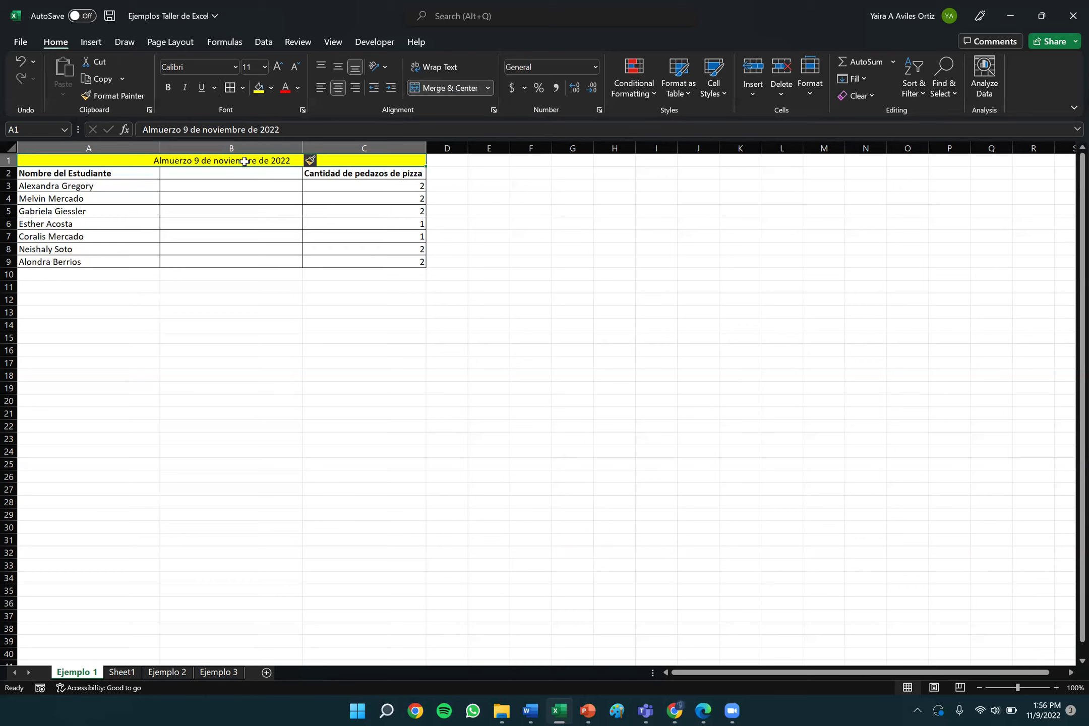
pyautogui.click(226, 173)
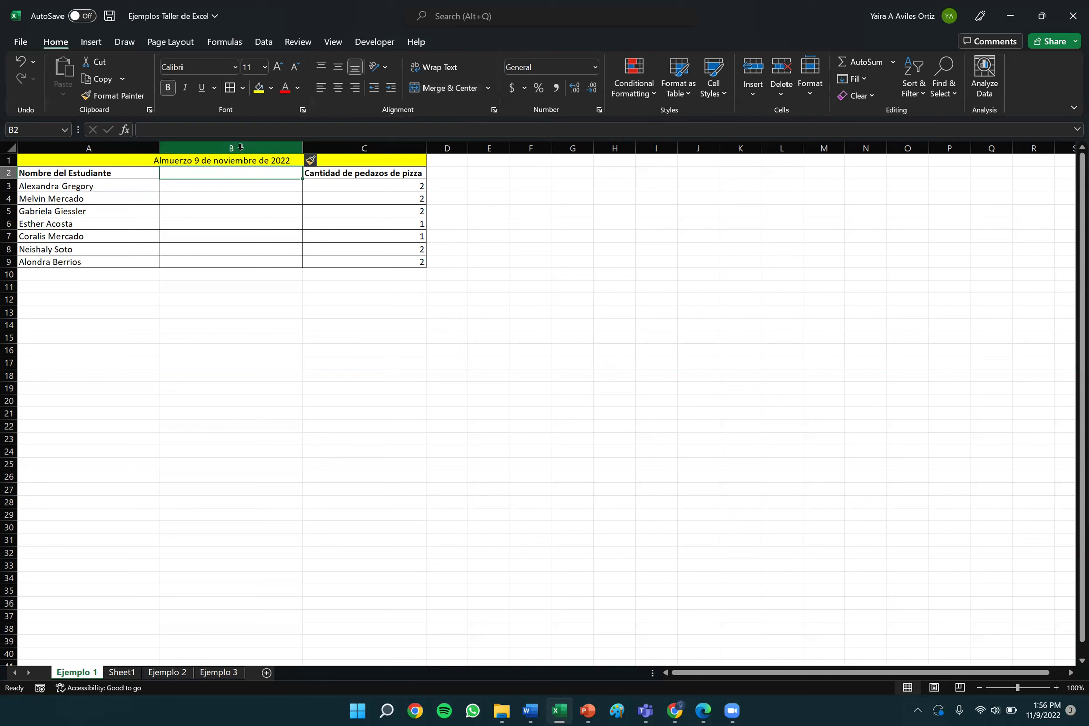
pyautogui.click(240, 147)
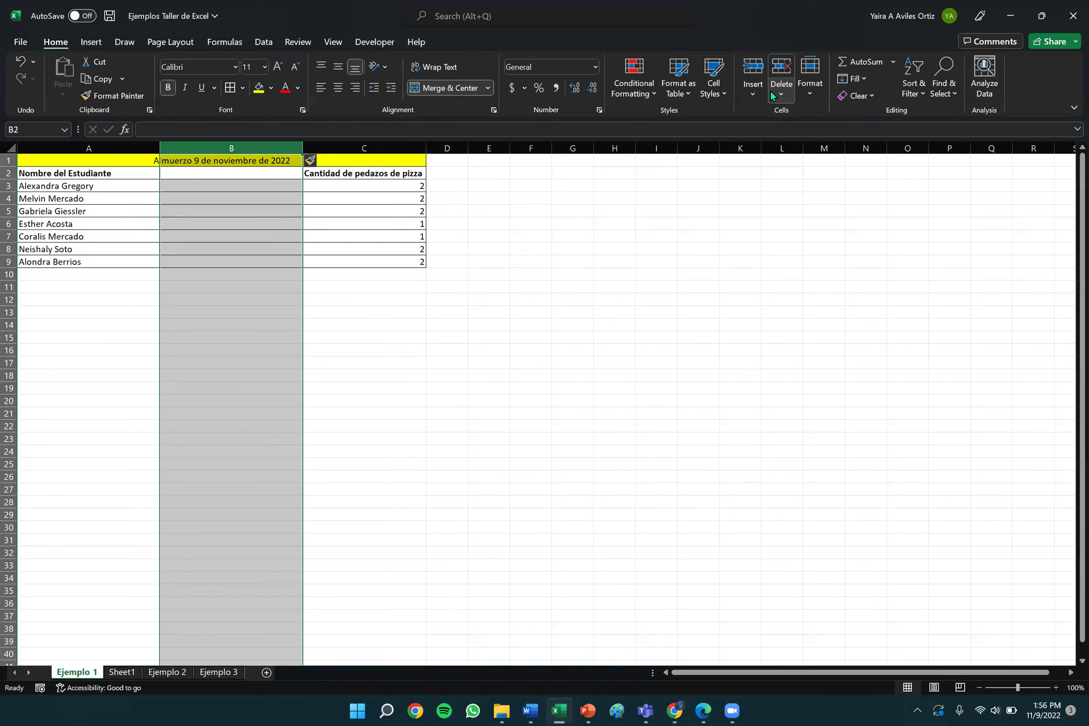
# Delete the empty column B so counts return beside names, and select A3:A9.
pyautogui.click(784, 95)
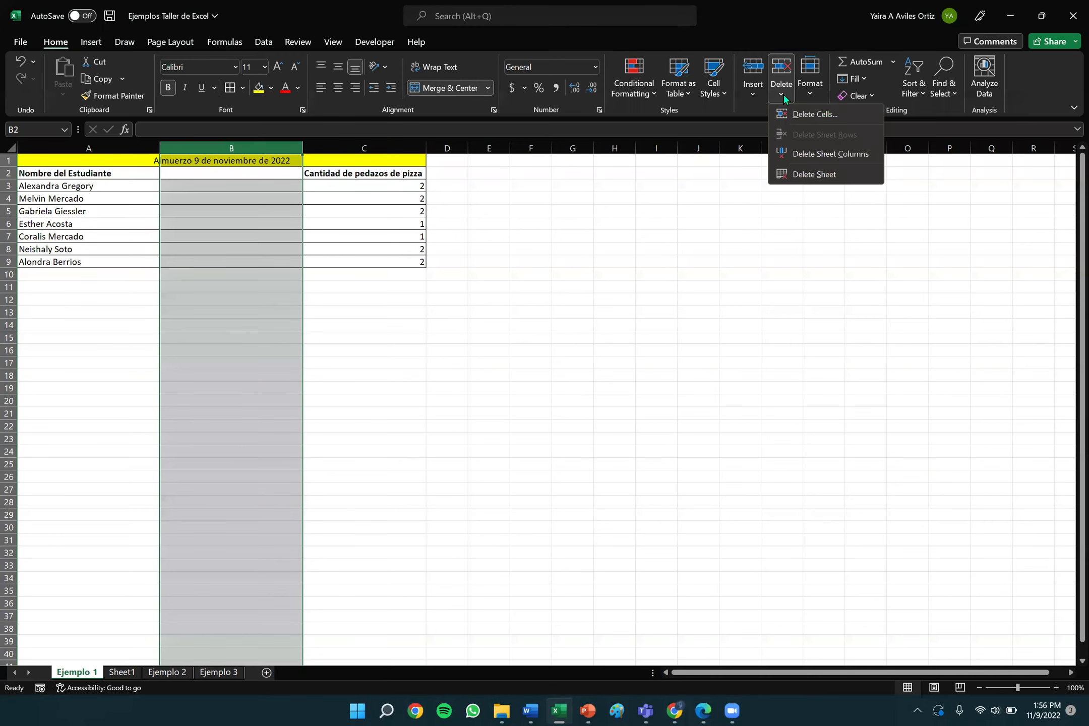
pyautogui.click(810, 156)
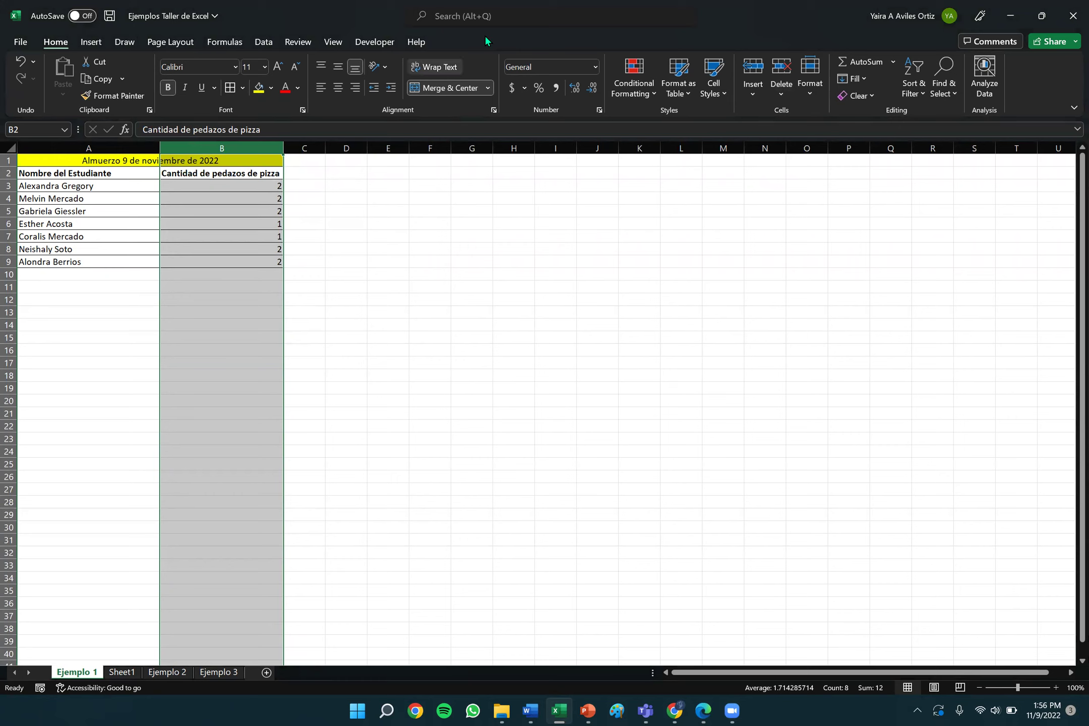
pyautogui.moveTo(96, 185); pyautogui.dragTo(119, 258)
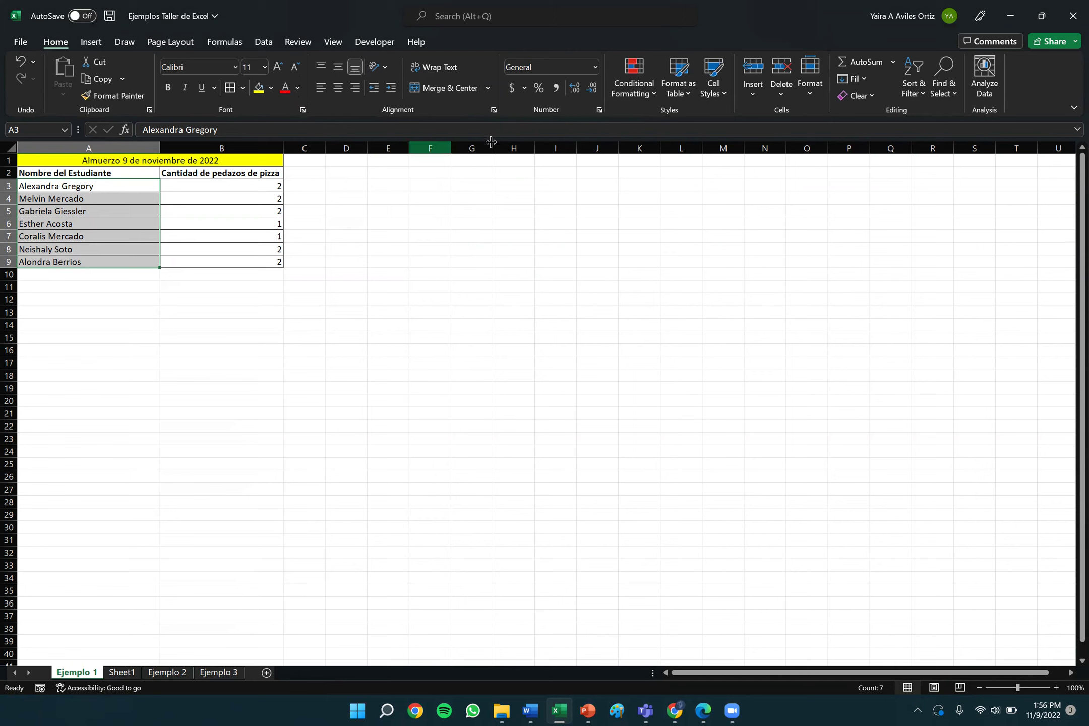
# Sort the table A to Z, expanding the selection so slice counts move with the names.
pyautogui.click(916, 88)
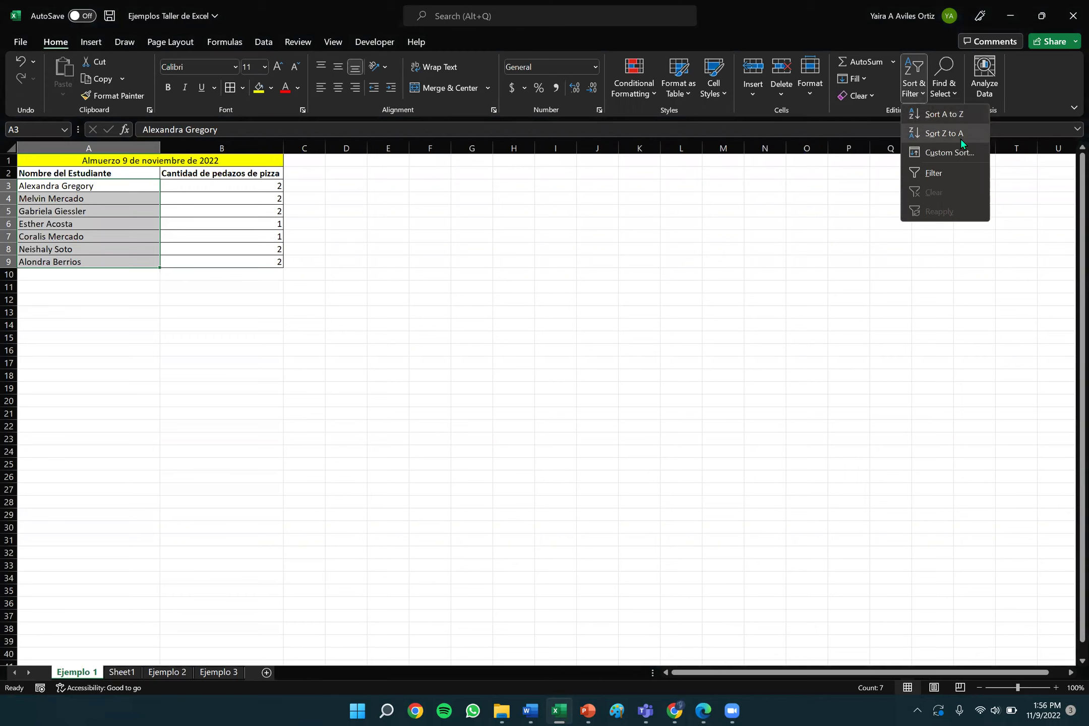
pyautogui.click(949, 115)
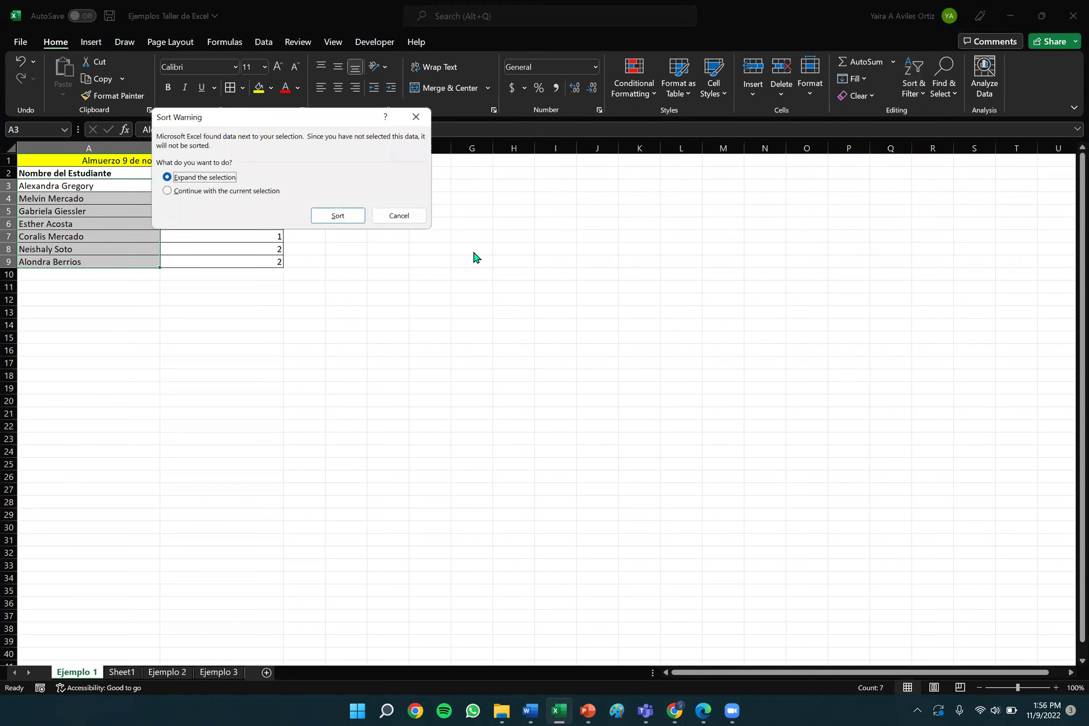
pyautogui.click(338, 215)
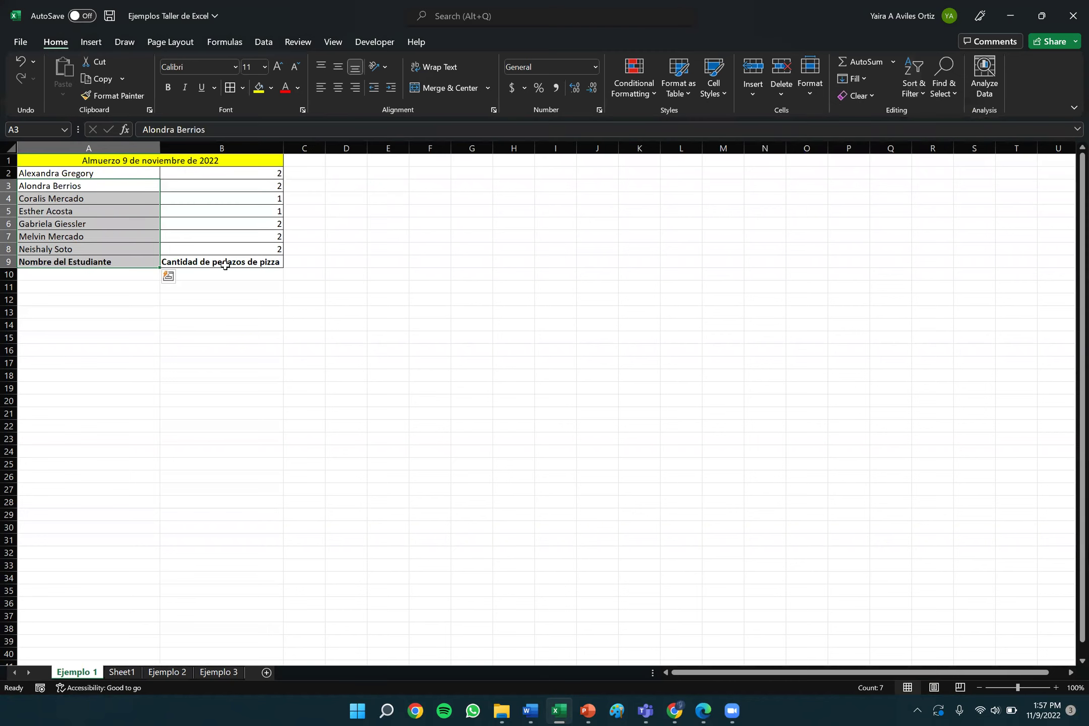
# Step back and forth through the undo history of the column deletion and sort.
pyautogui.click(20, 60)
pyautogui.moveTo(44, 186); pyautogui.dragTo(219, 242)
pyautogui.click(21, 61)
pyautogui.click(19, 60)
pyautogui.click(21, 78)
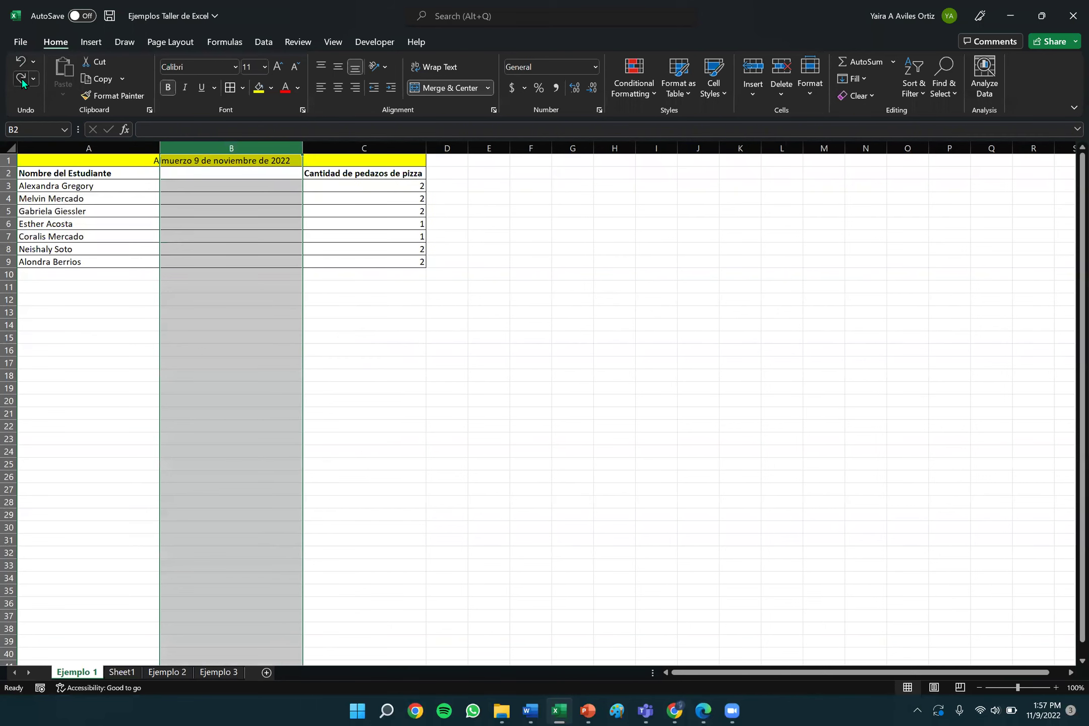
pyautogui.click(21, 78)
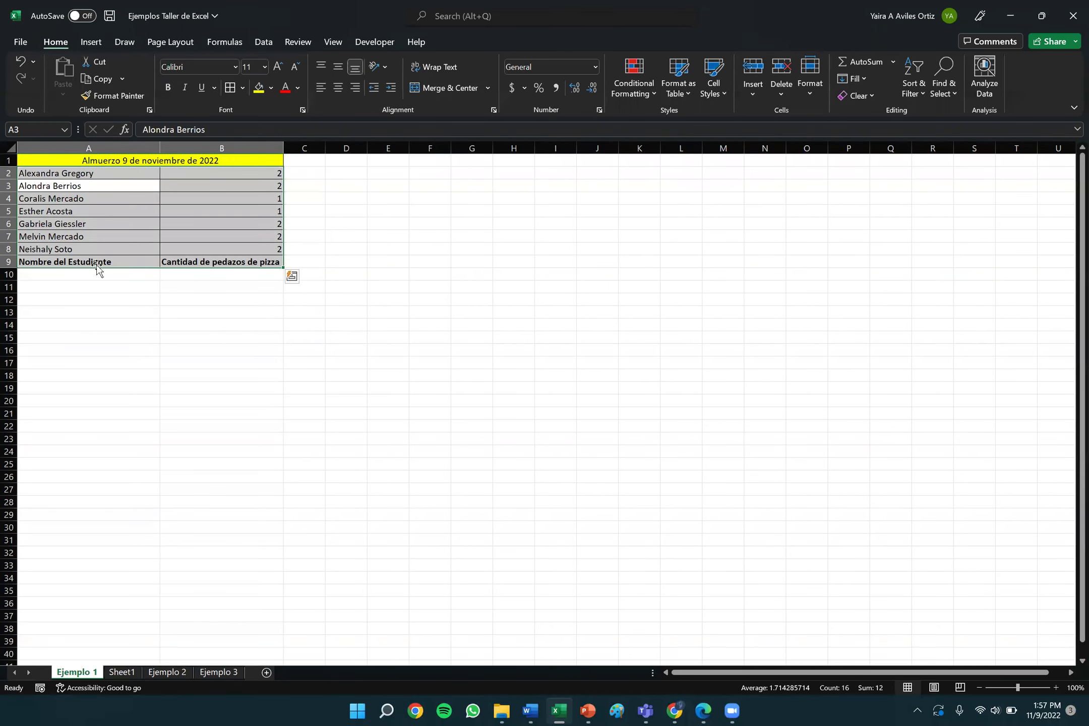
# Undo the sort so the header returns to row 2, then select only the student rows A3:B9.
pyautogui.click(235, 251)
pyautogui.moveTo(73, 177); pyautogui.dragTo(272, 252)
pyautogui.click(172, 302)
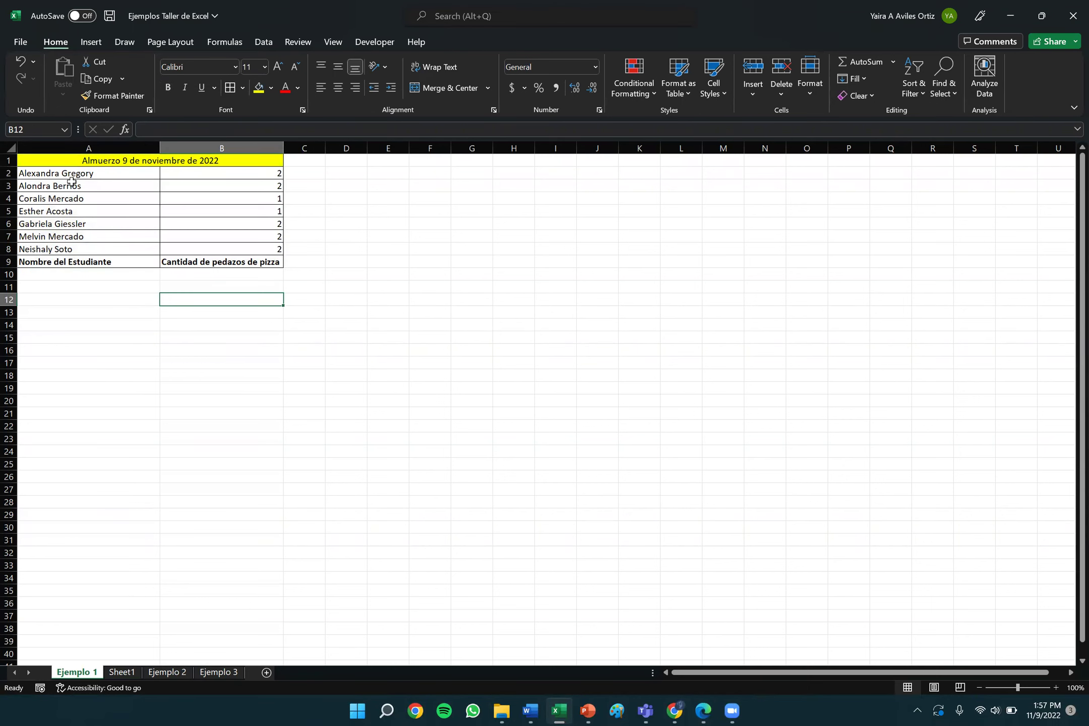
pyautogui.moveTo(73, 177); pyautogui.dragTo(280, 261)
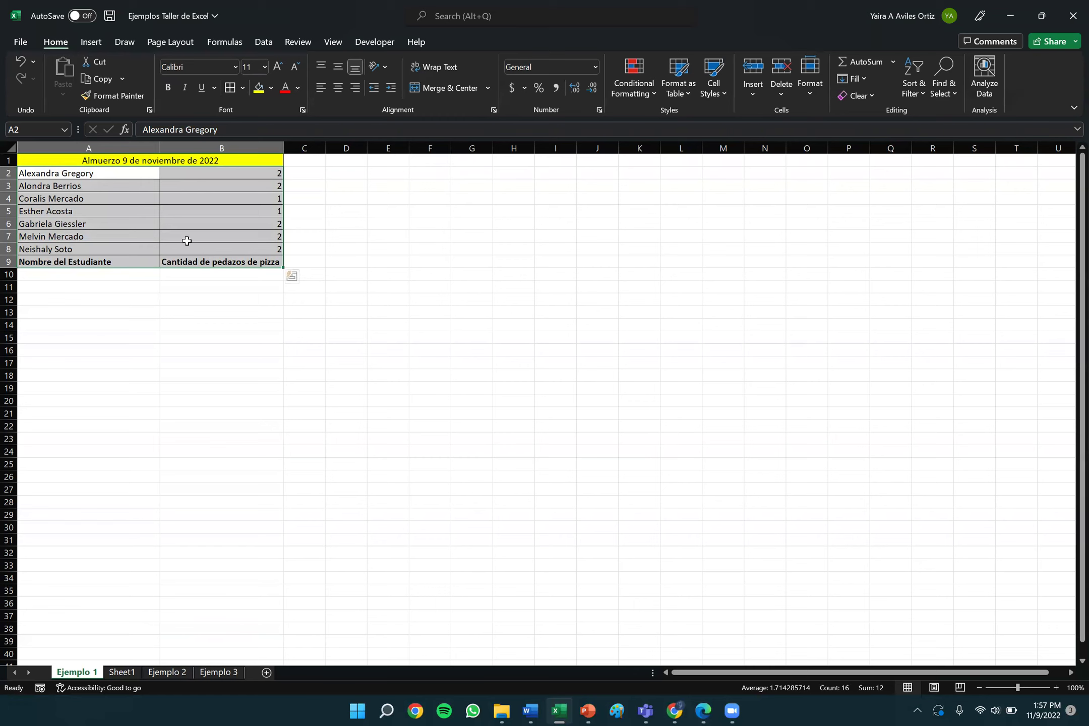
pyautogui.click(18, 56)
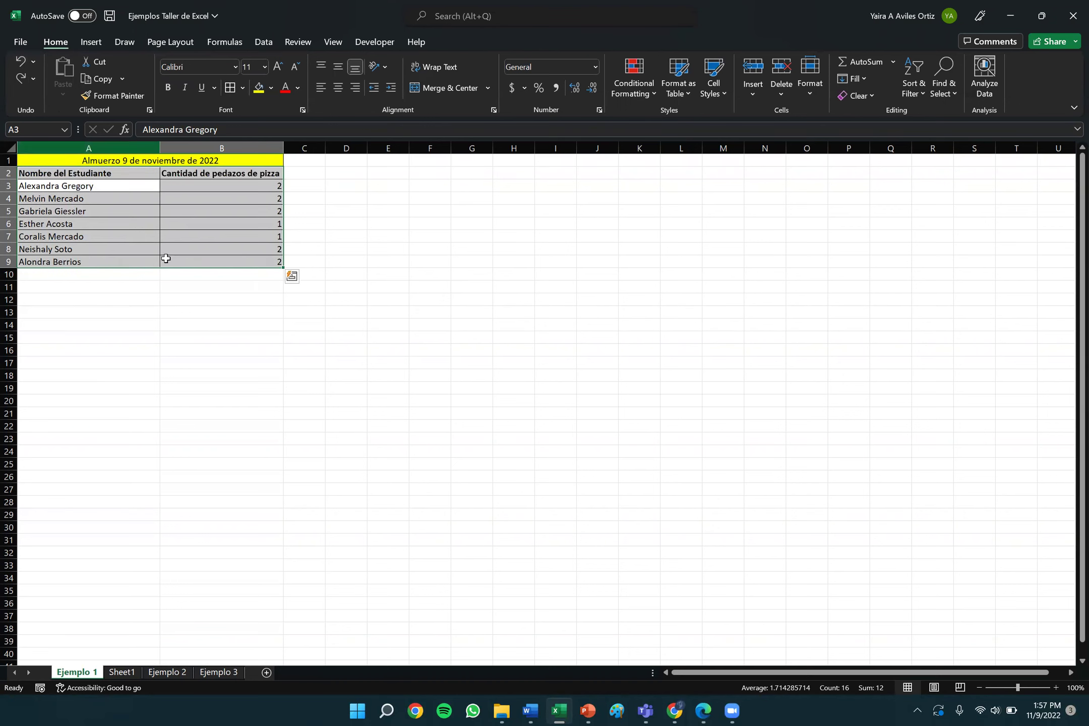
pyautogui.click(169, 286)
pyautogui.moveTo(49, 187); pyautogui.dragTo(228, 260)
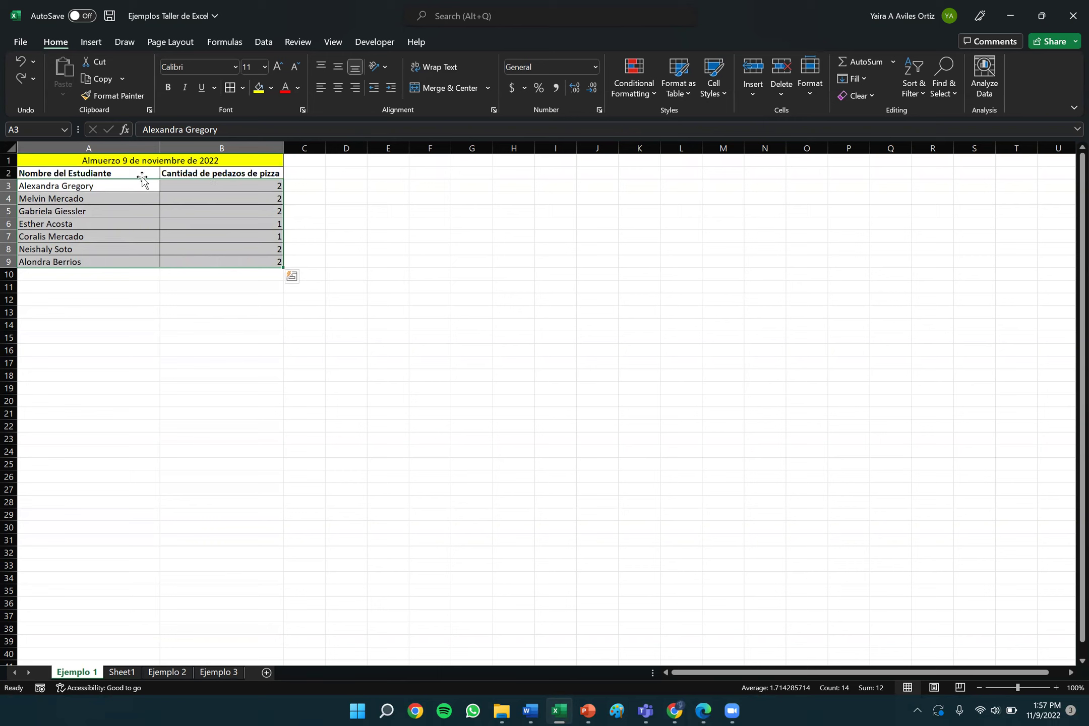
pyautogui.click(921, 83)
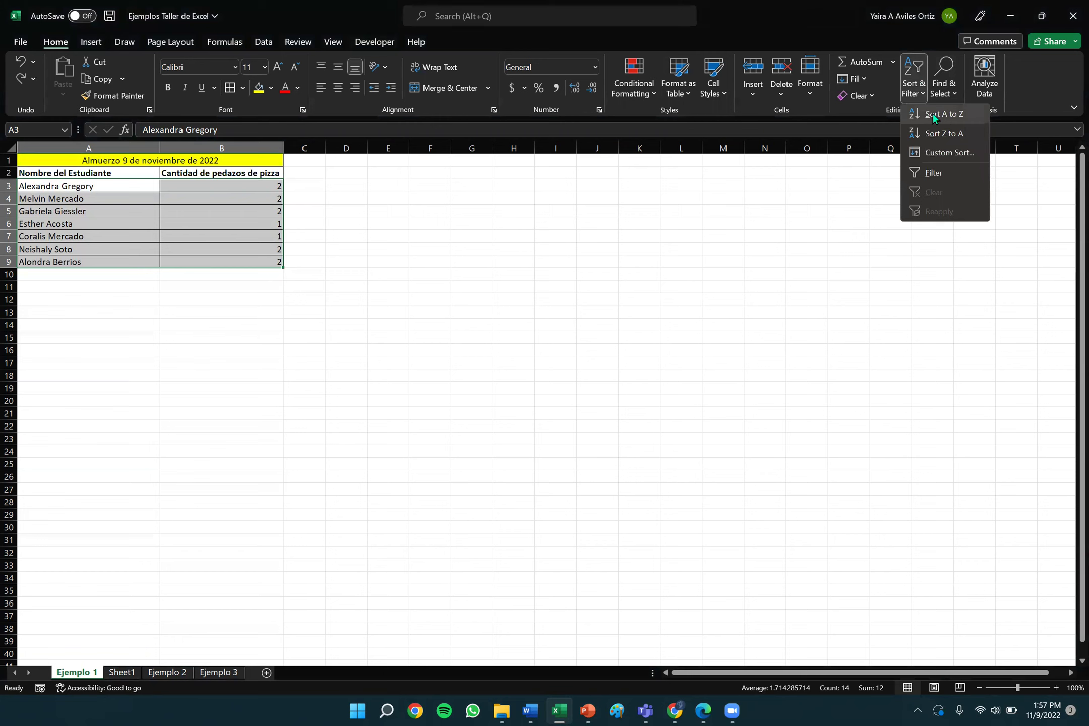
# Sort A3:B9 A to Z and arrow through the names to verify the new order.
pyautogui.click(933, 113)
pyautogui.click(127, 245)
pyautogui.click(86, 187)
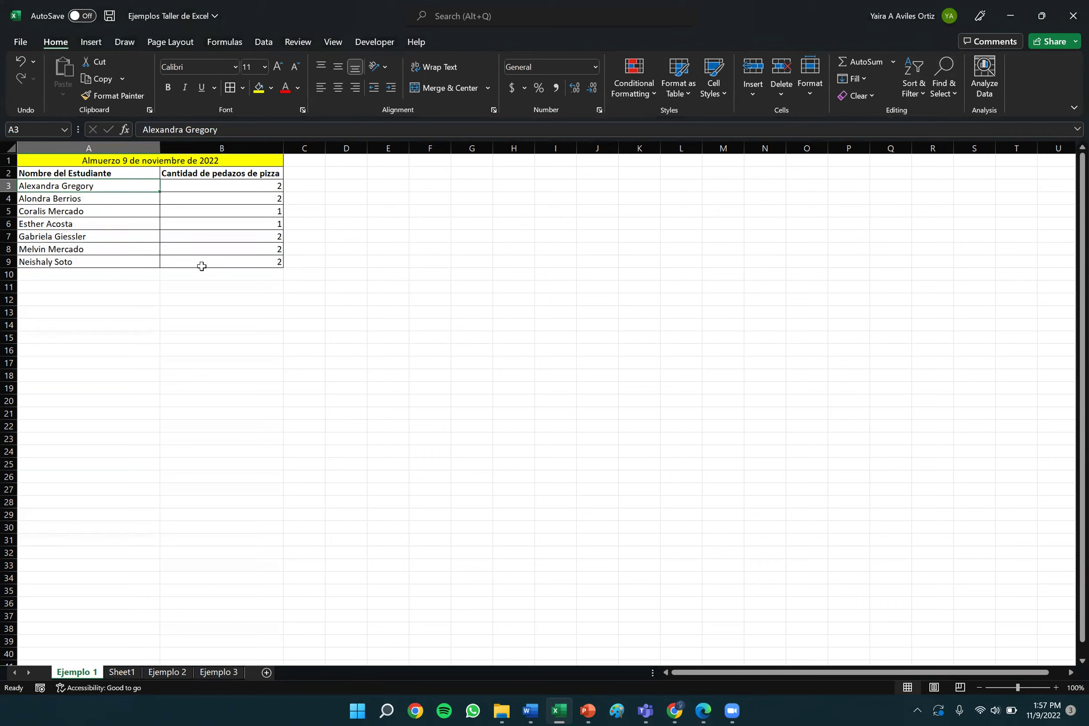
pyautogui.press('Down')
pyautogui.press('Down')
pyautogui.press('Up')
pyautogui.press('Down')
pyautogui.press('Down')
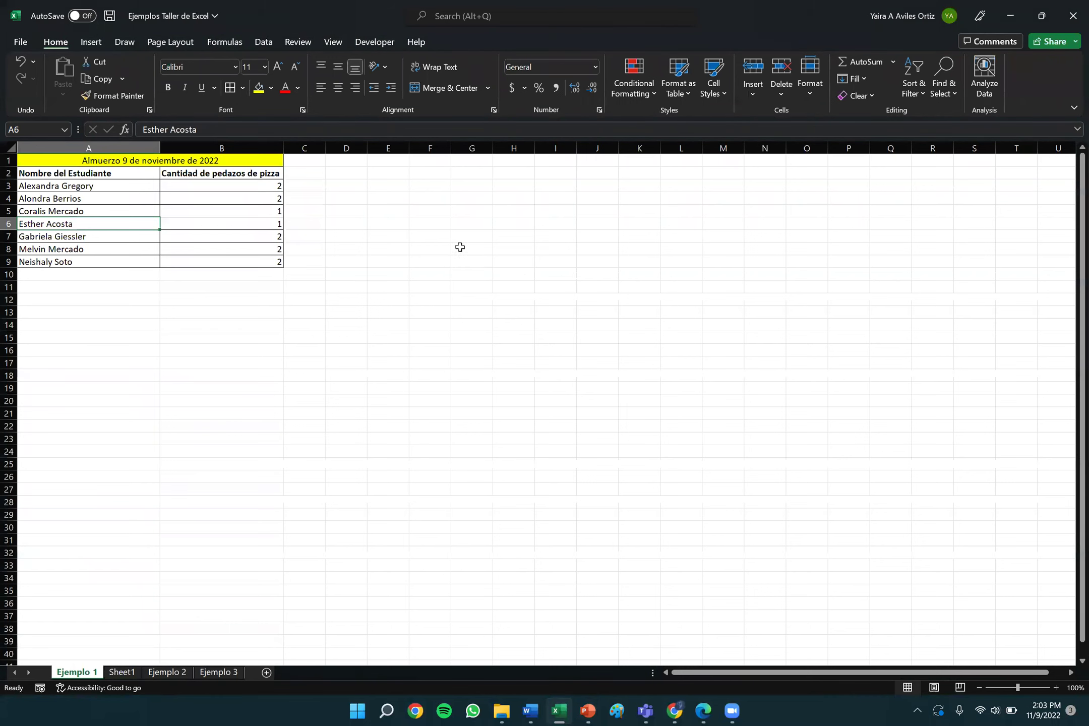
# Leave the Ejemplo 1 student list and go to the empty Sheet1.
pyautogui.click(121, 673)
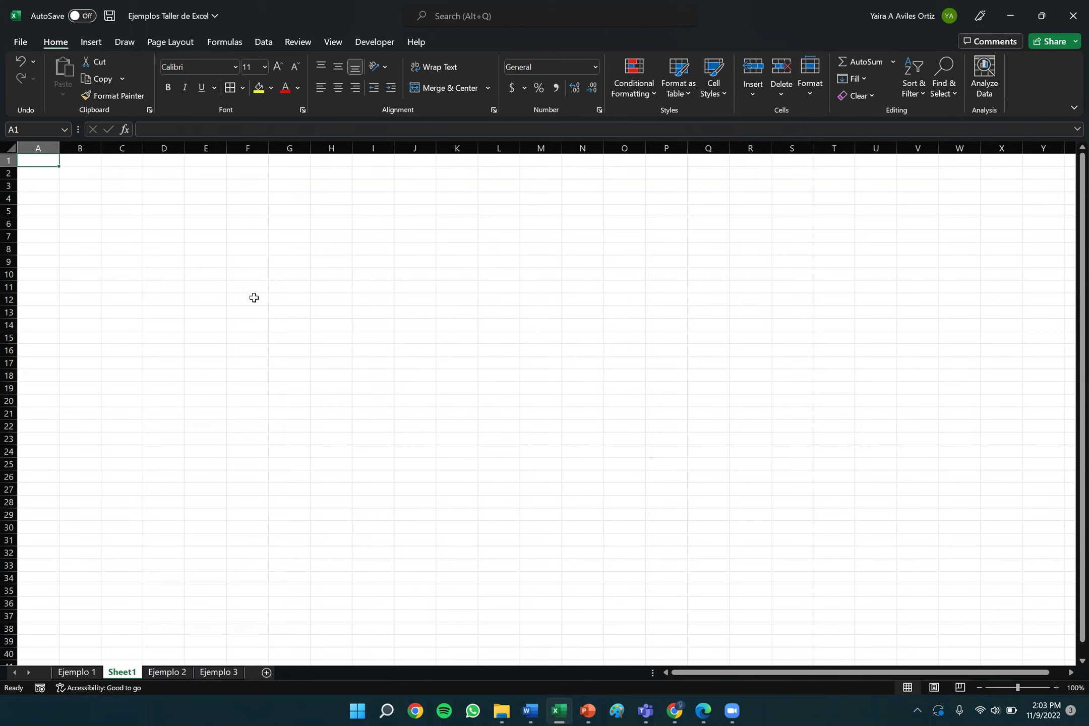
# Enter =2+3+4+5 in A1 so it displays 14, then reselect A1 to view the formula.
pyautogui.write('=')
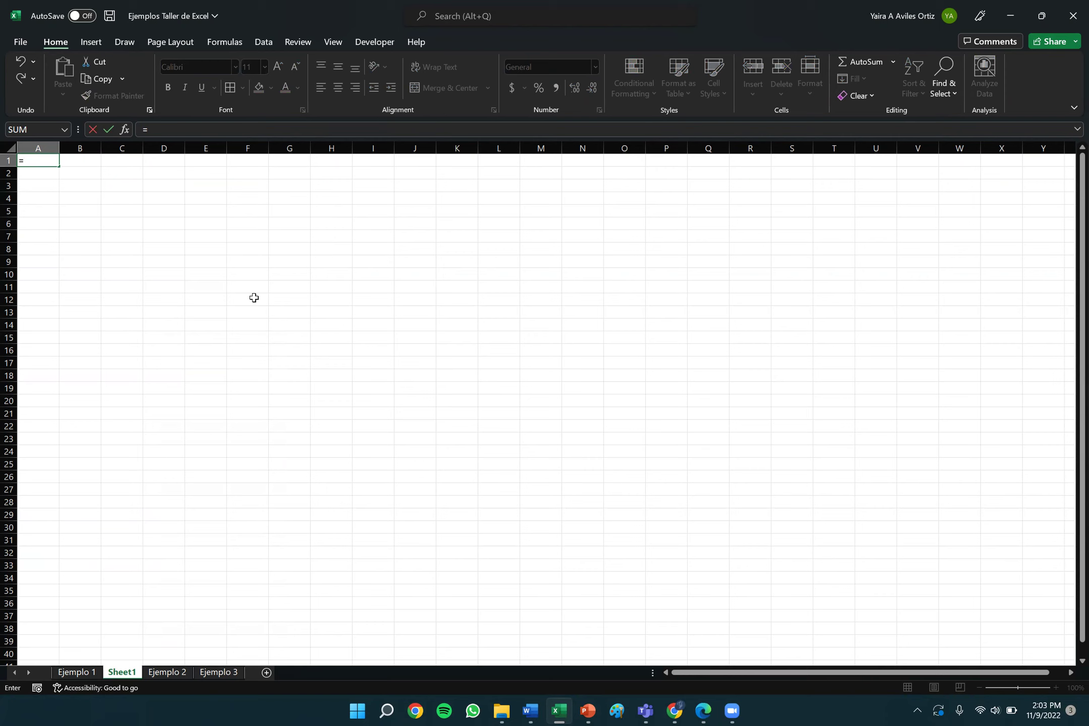
pyautogui.write('2')
pyautogui.write('+3+4+5')
pyautogui.press('Return')
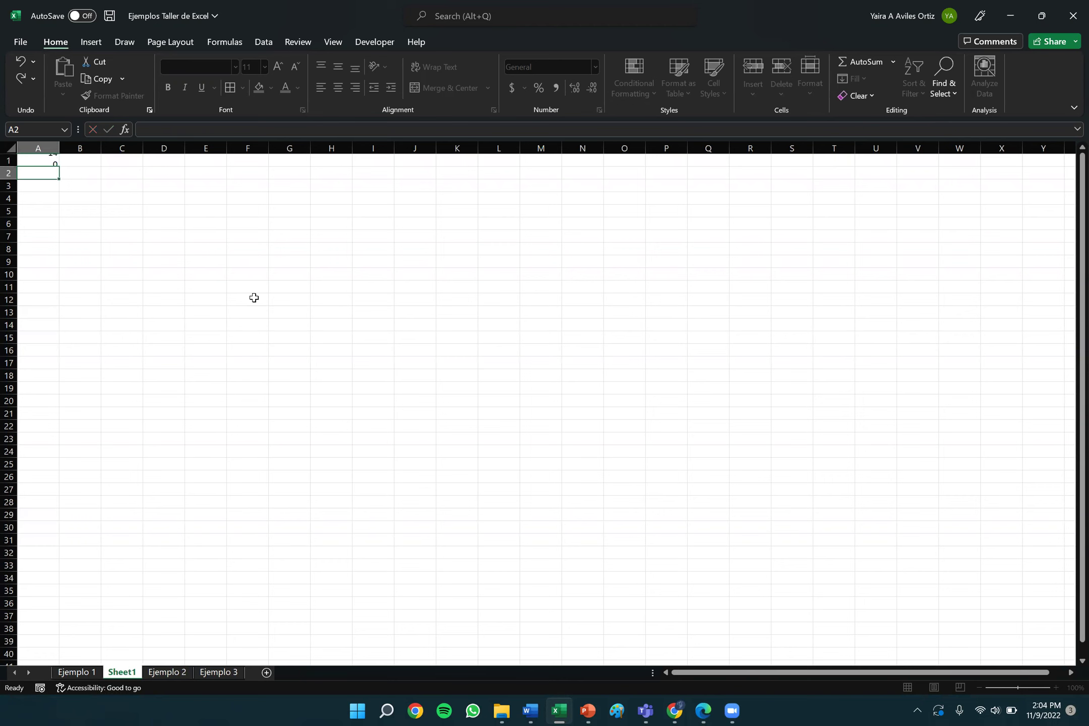
pyautogui.press('Up')
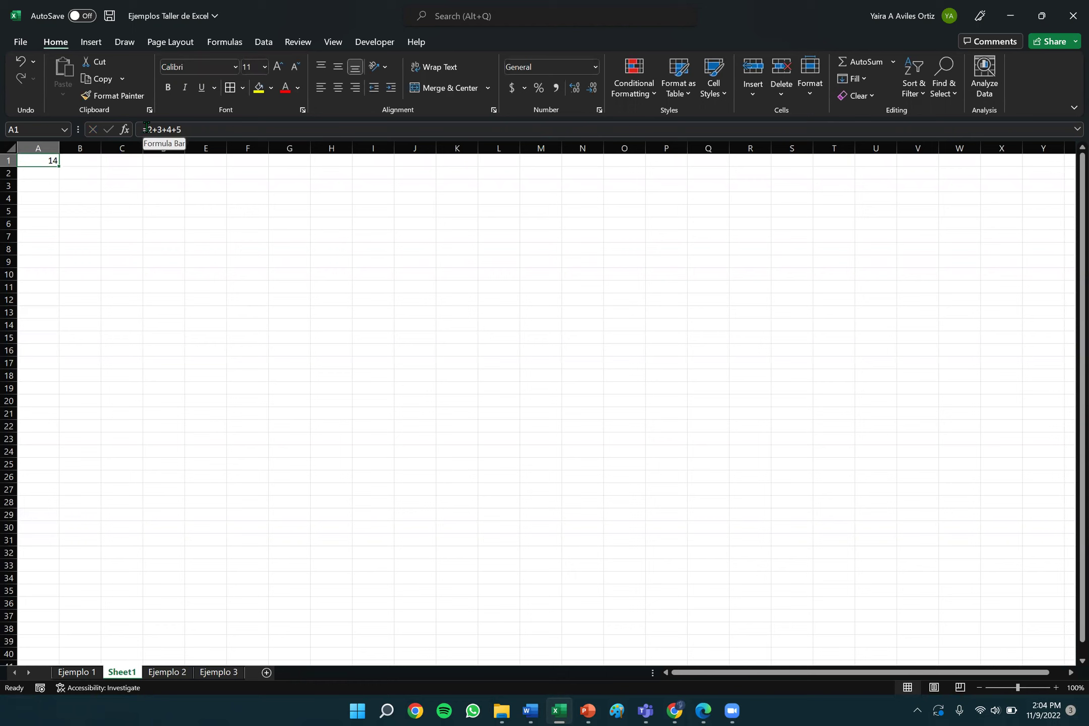
pyautogui.click(152, 129)
pyautogui.press('Left')
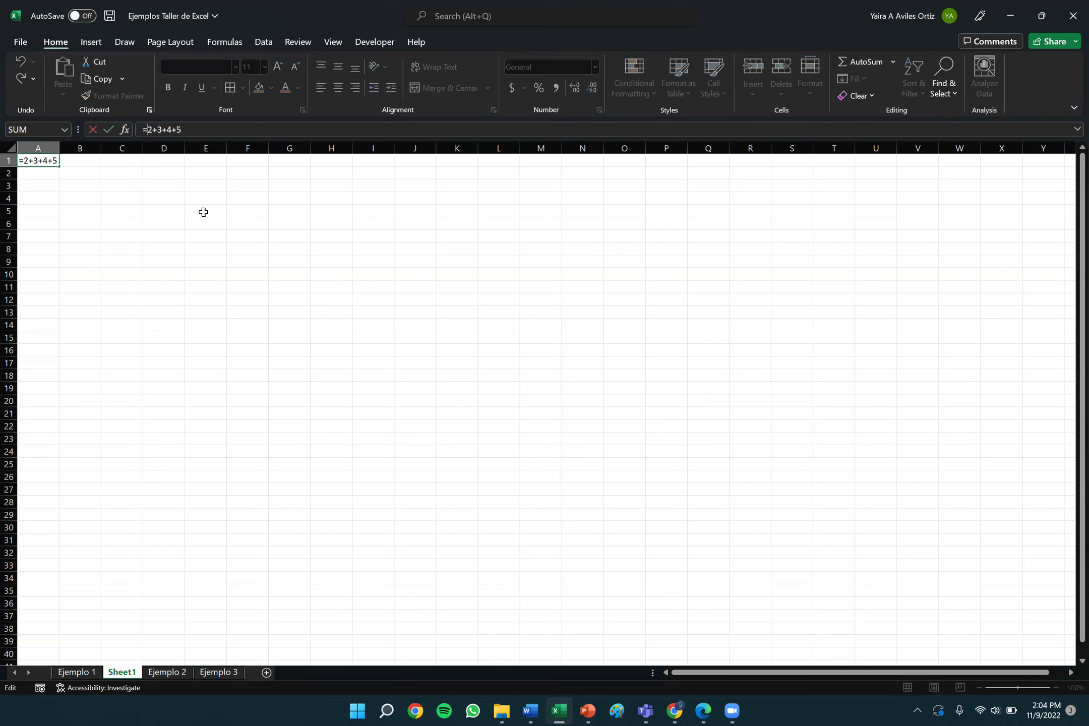
pyautogui.press('BackSpace')
pyautogui.press('Return')
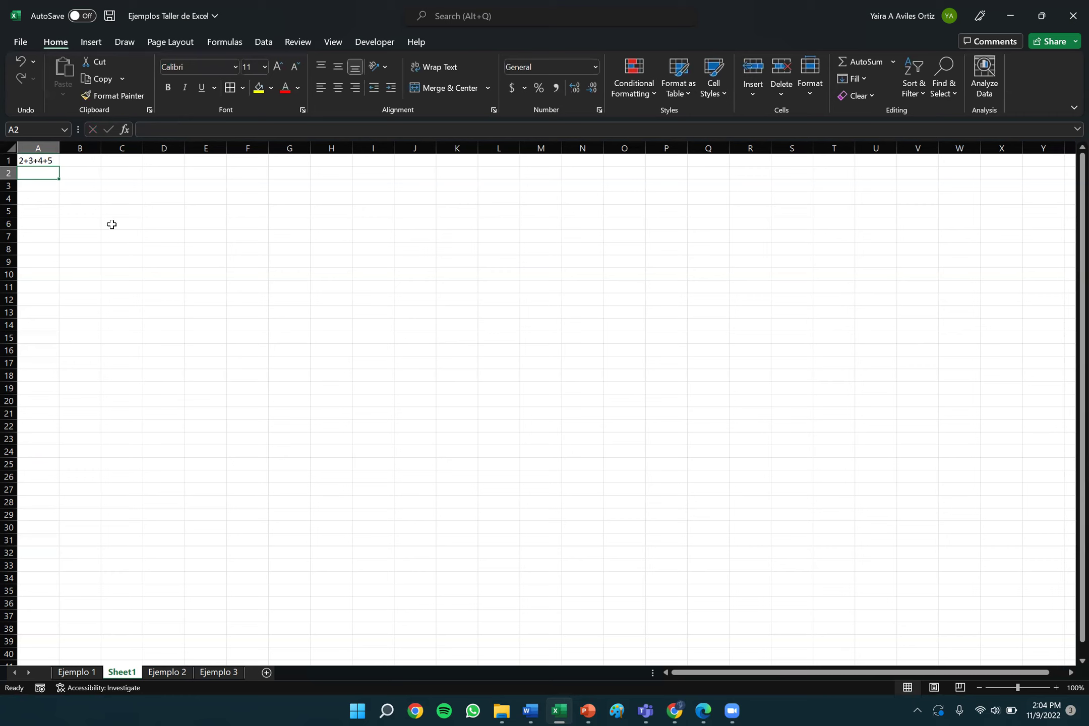
pyautogui.click(38, 160)
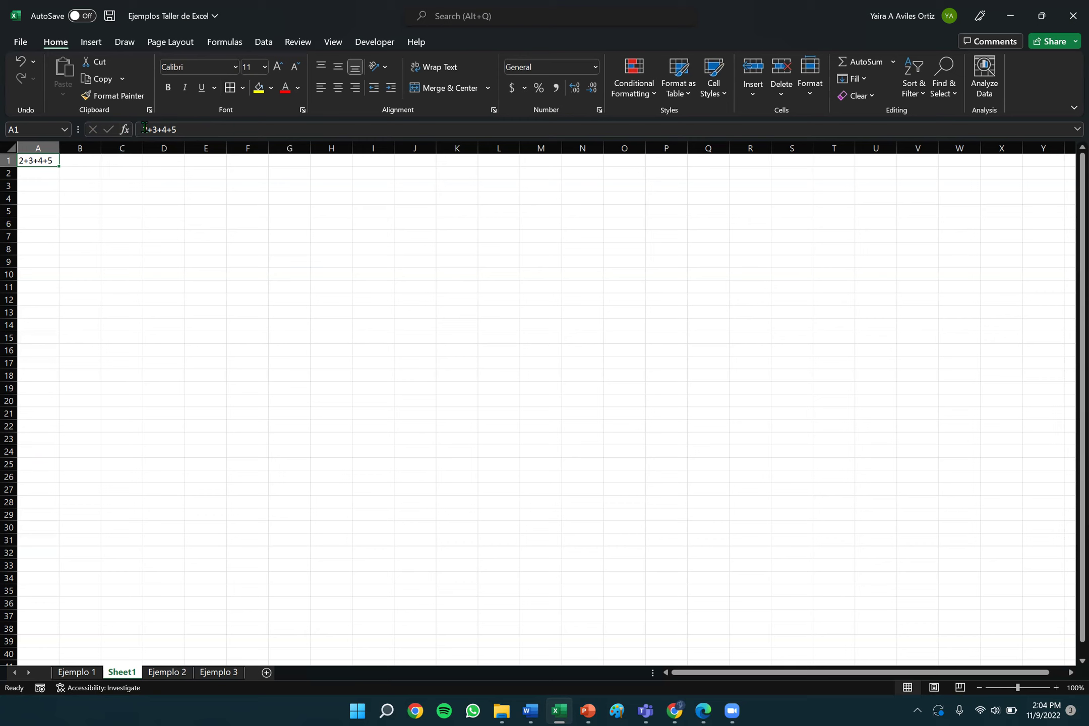
pyautogui.click(181, 130)
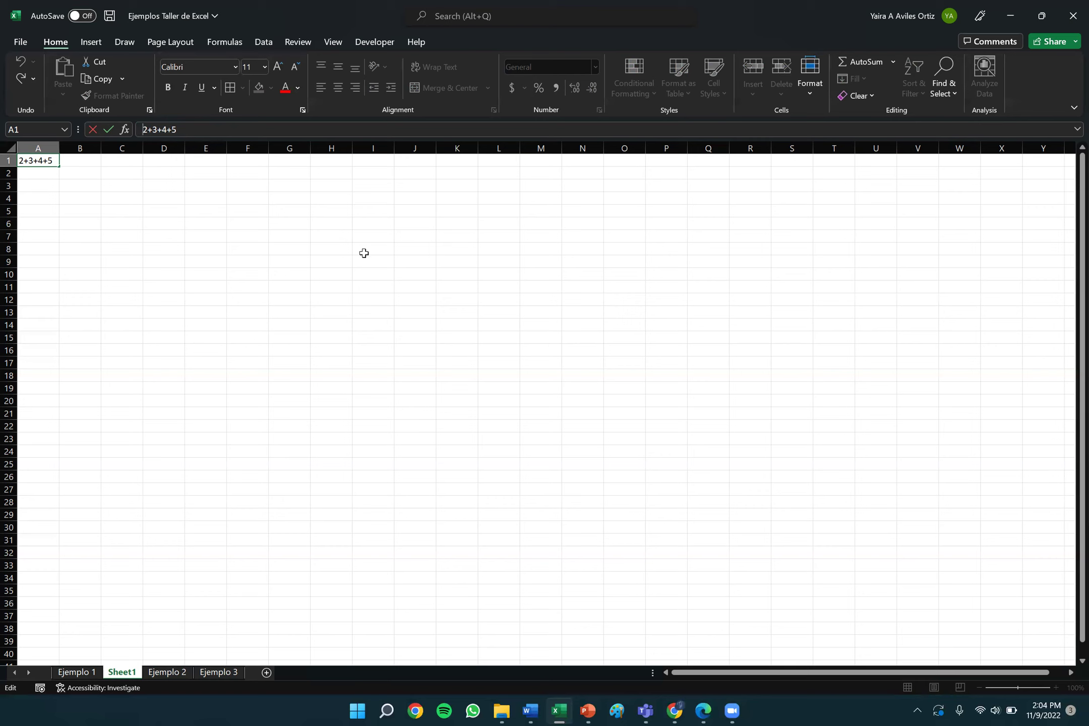
pyautogui.write('=')
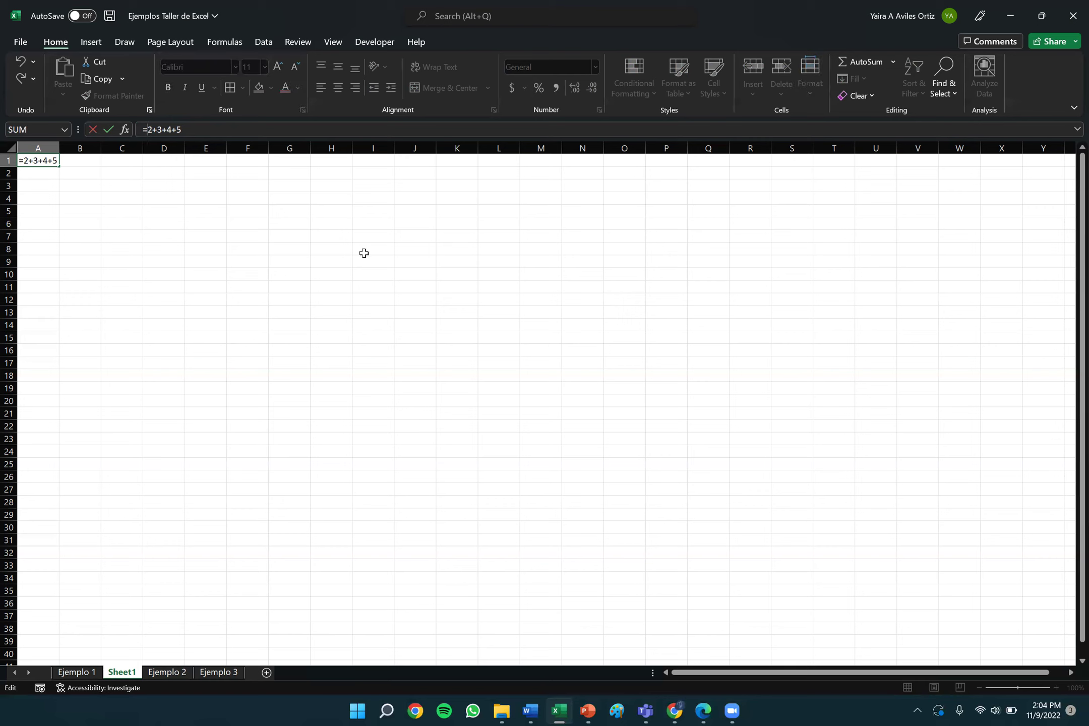
pyautogui.press('Return')
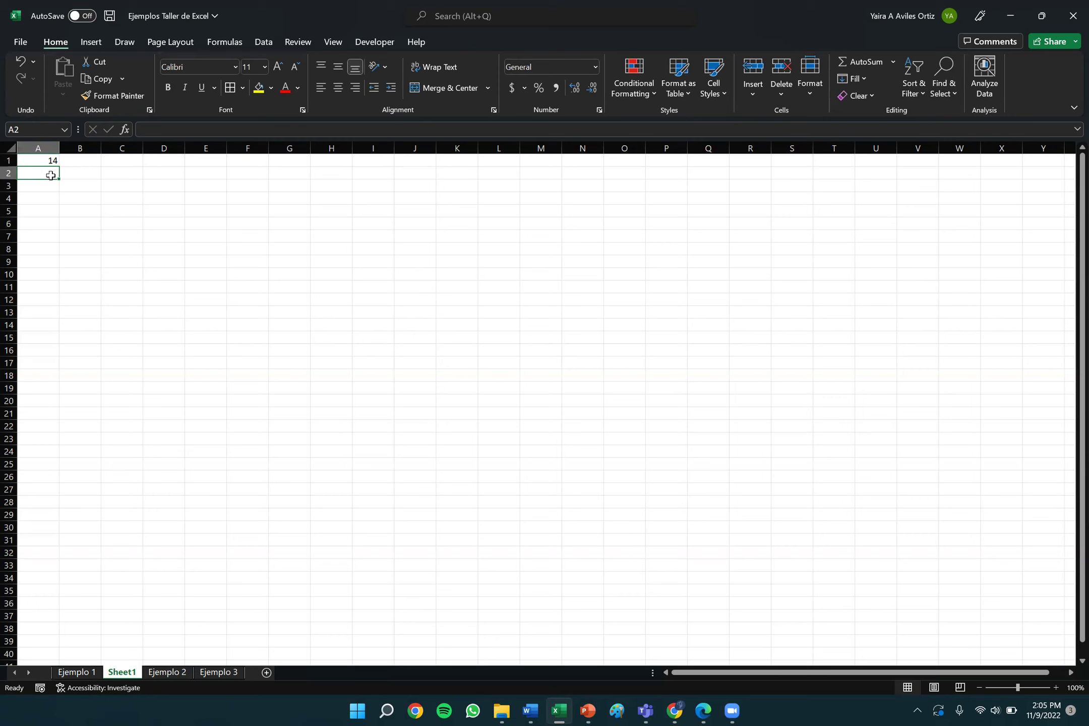
pyautogui.click(37, 160)
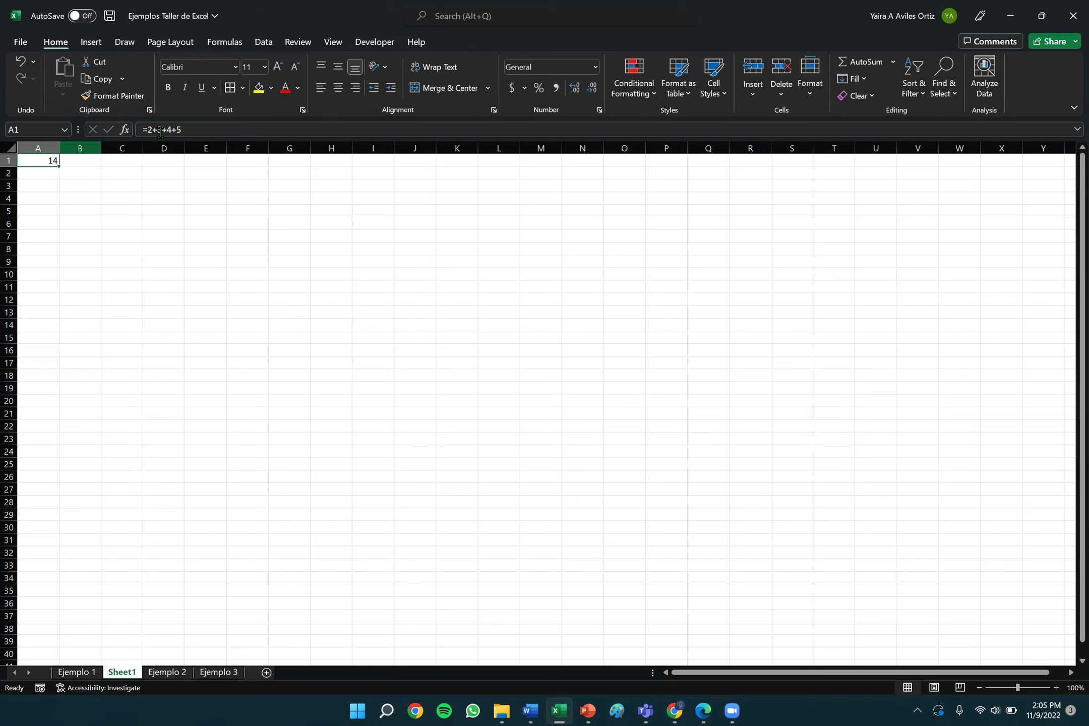
pyautogui.click(35, 175)
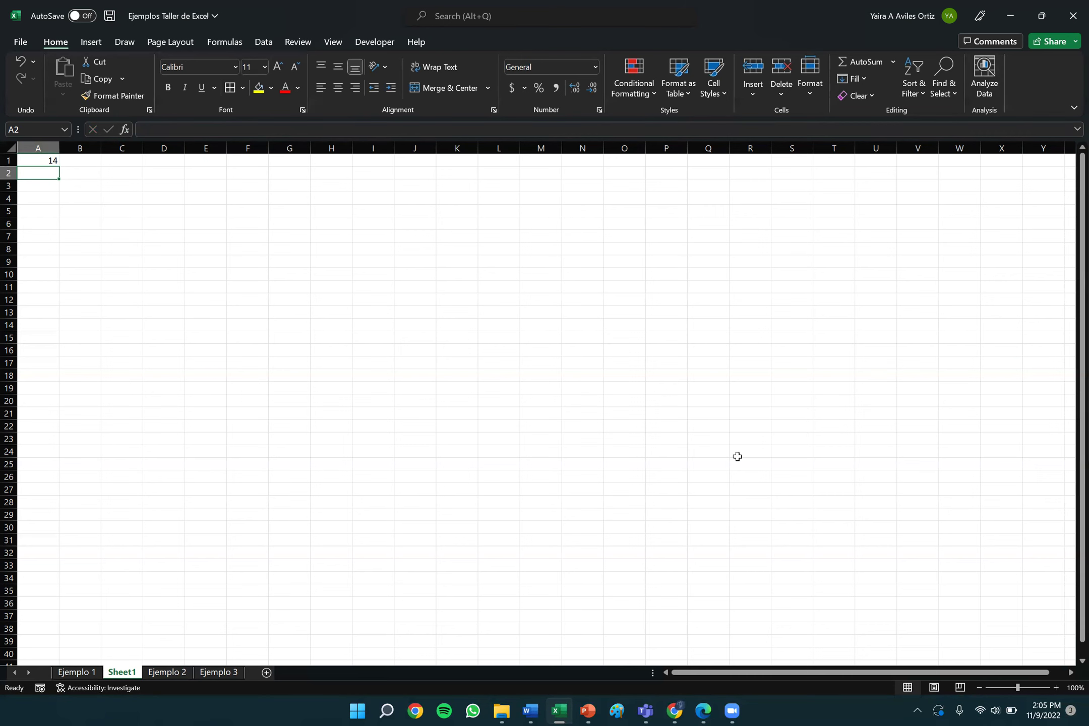
pyautogui.click(588, 712)
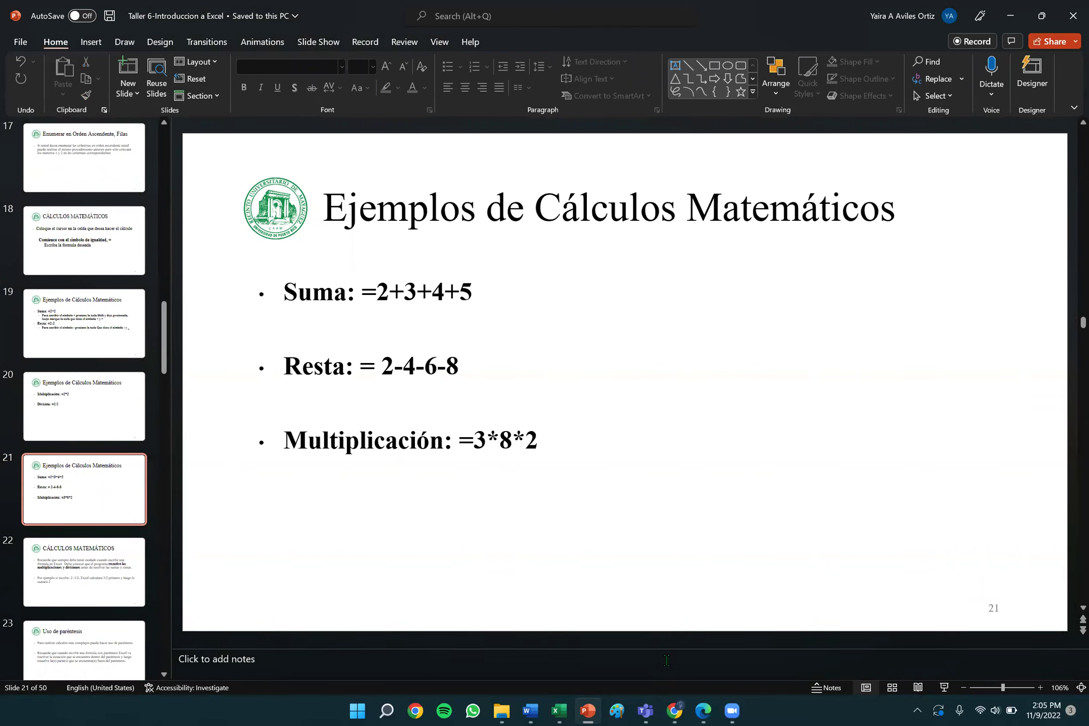
pyautogui.click(559, 712)
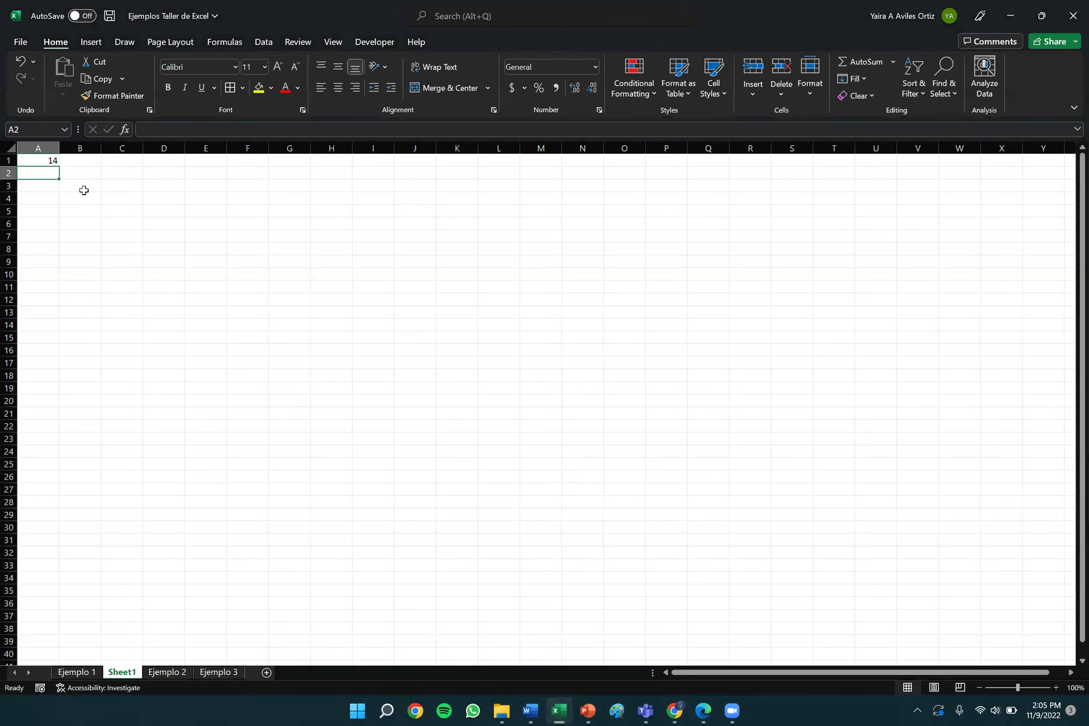
# Enter the formula =2*10 in cell C1 so it shows 20.
pyautogui.press('Right')
pyautogui.press('Right')
pyautogui.press('Up')
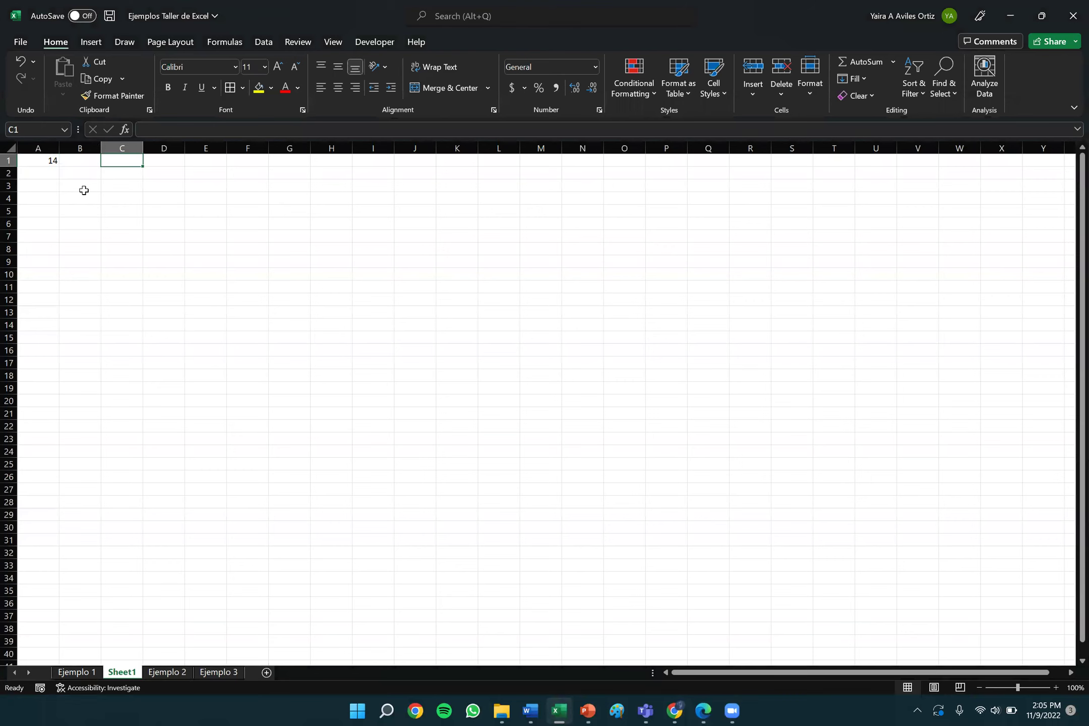
pyautogui.write('=2*')
pyautogui.press('BackSpace')
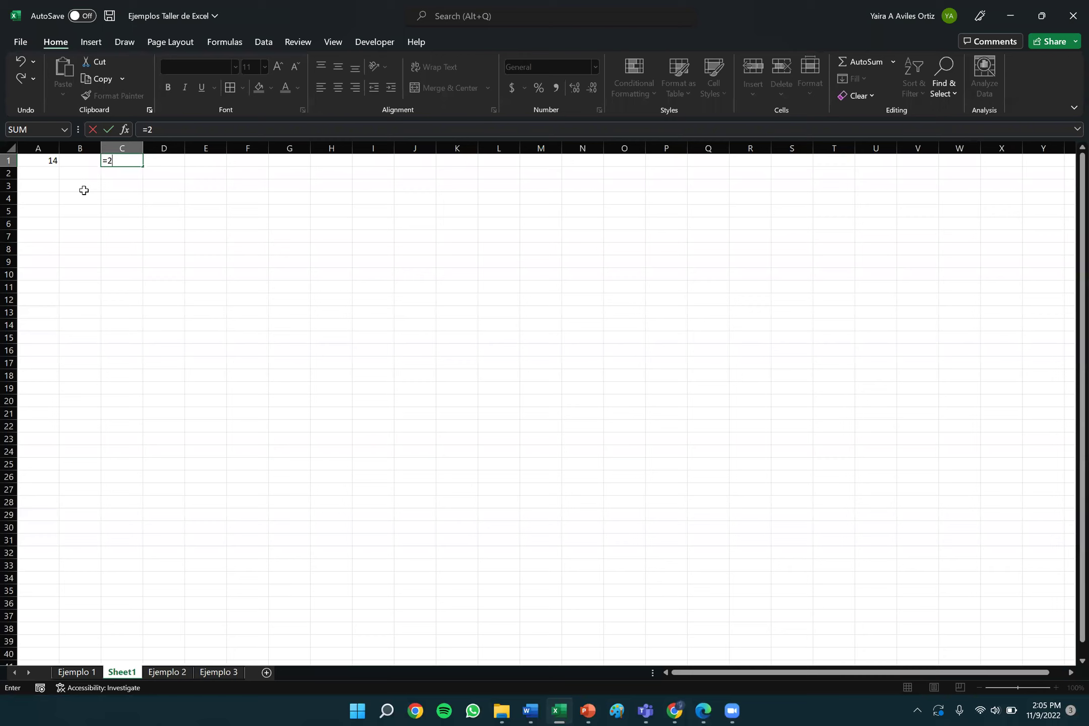
pyautogui.write('*10')
pyautogui.press('Return')
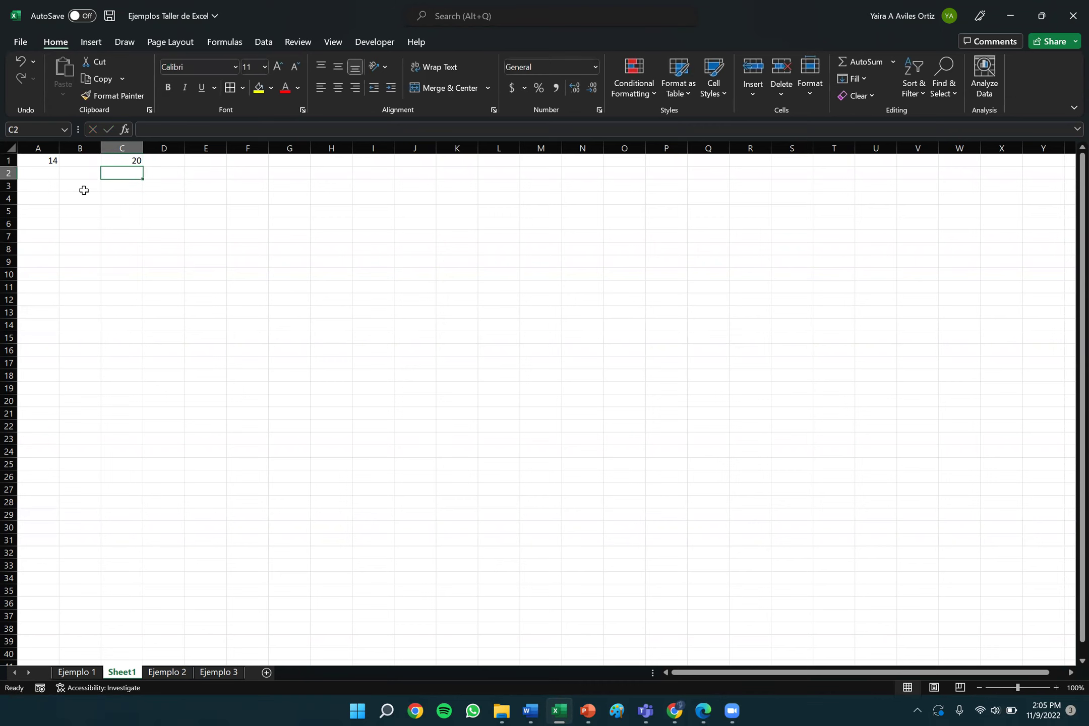
pyautogui.press('Up')
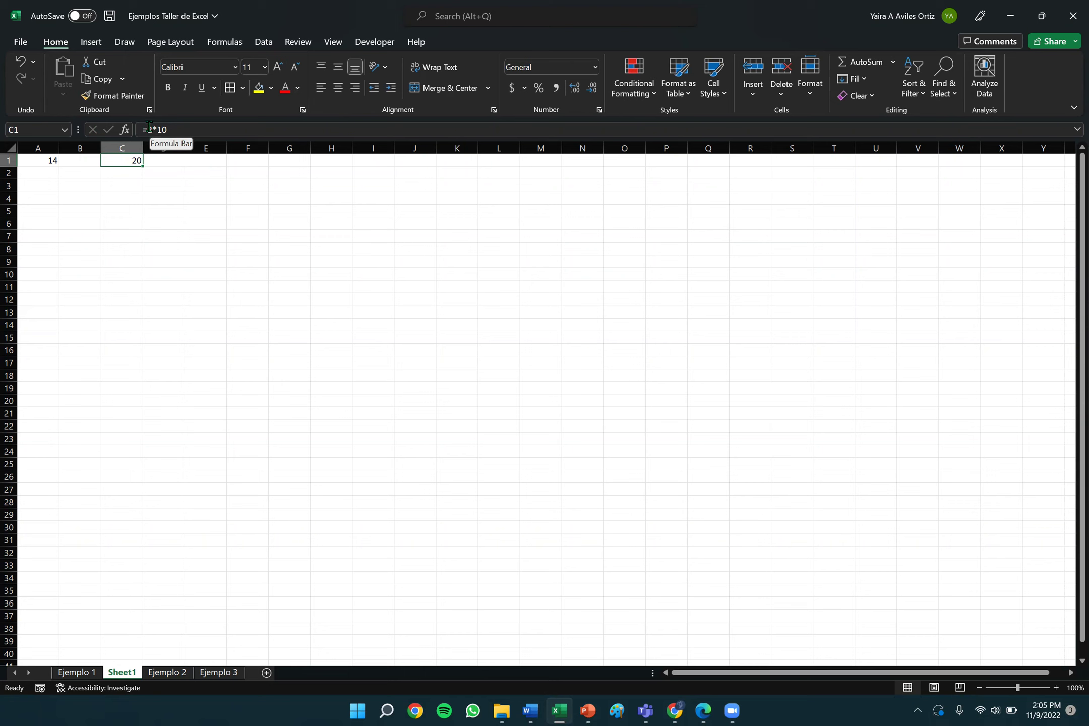
# Remove the = to store 2*10 in C1 as text, then restore it as a formula.
pyautogui.click(183, 130)
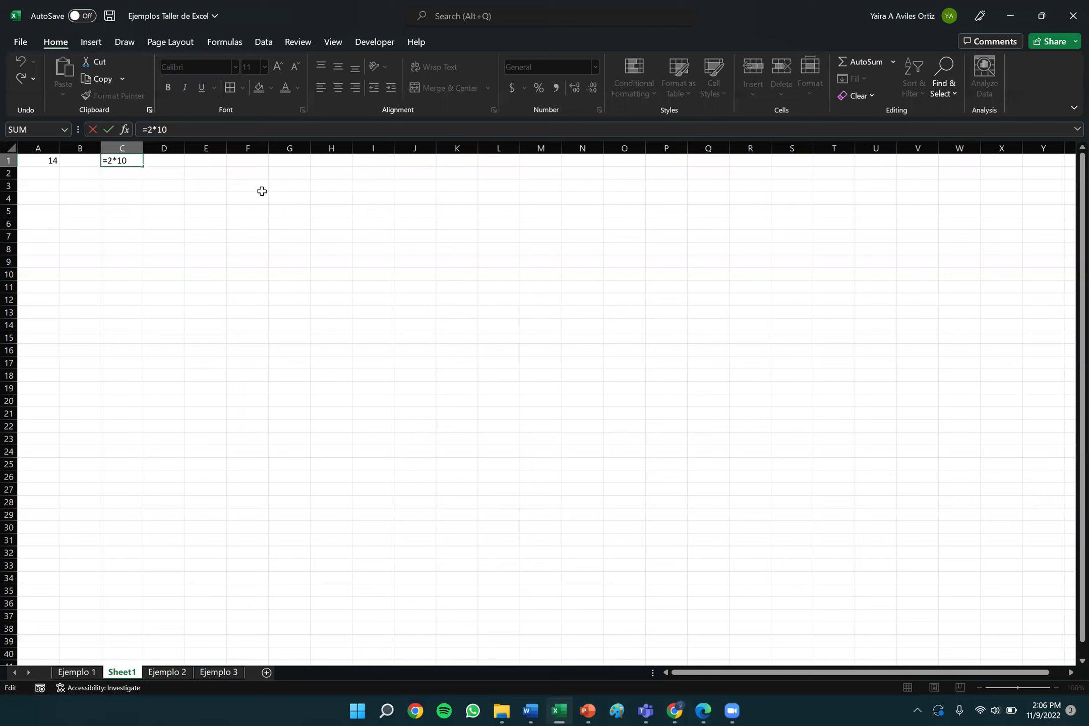
pyautogui.press('BackSpace')
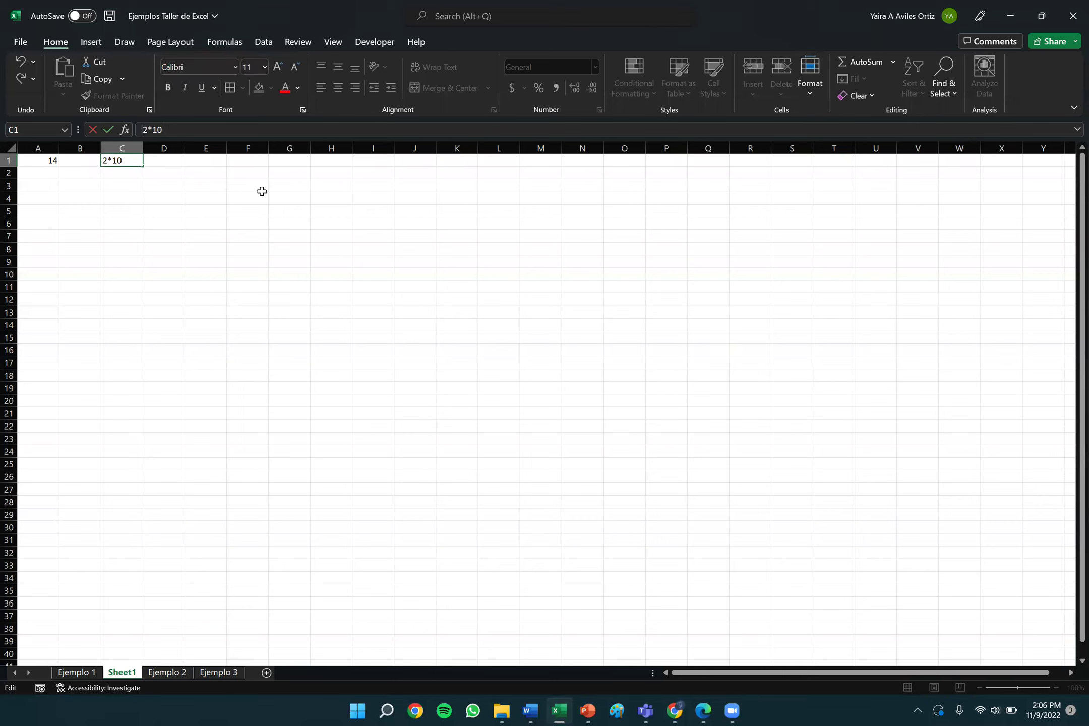
pyautogui.press('Return')
pyautogui.press('Up')
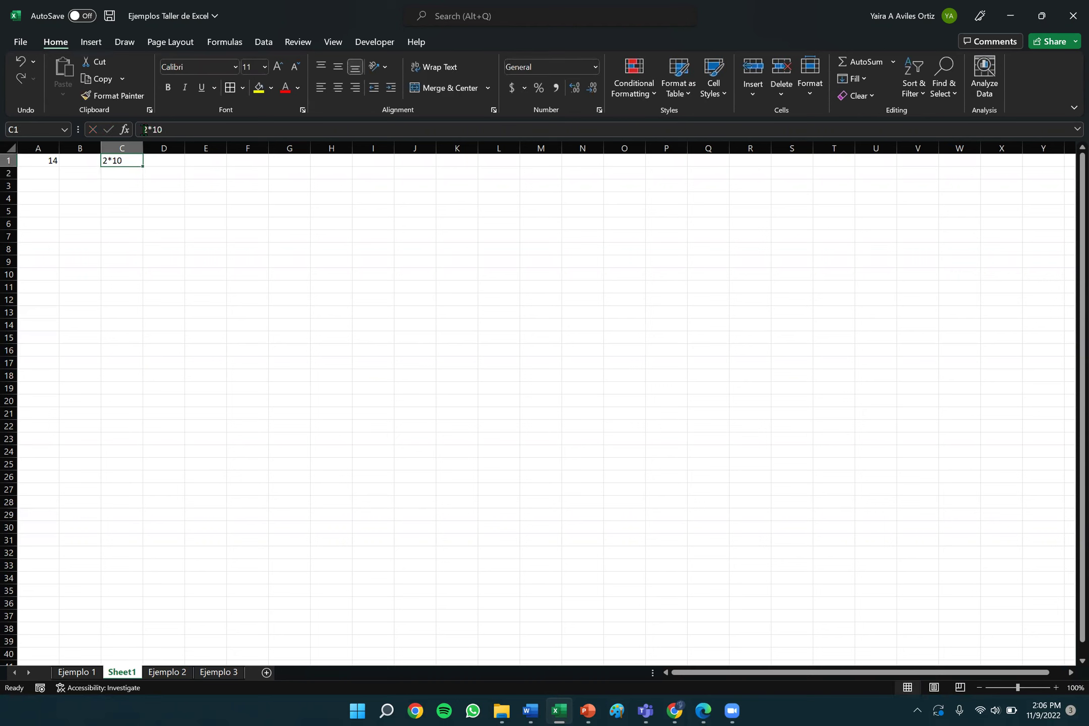
pyautogui.click(151, 131)
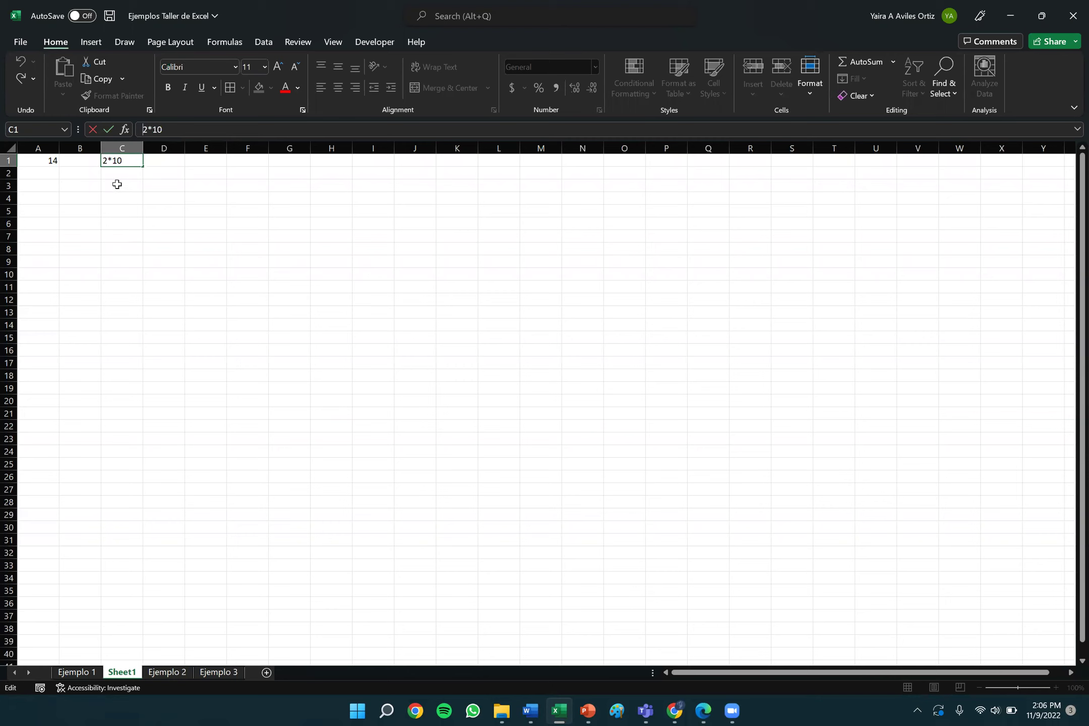
pyautogui.write('=')
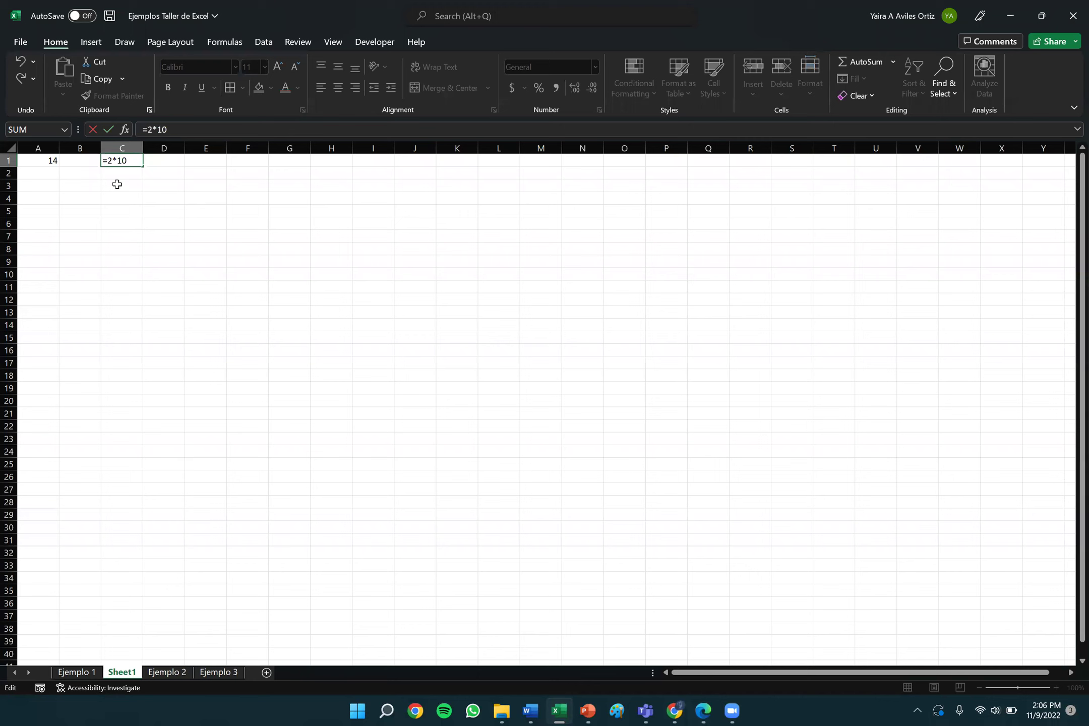
pyautogui.press('Return')
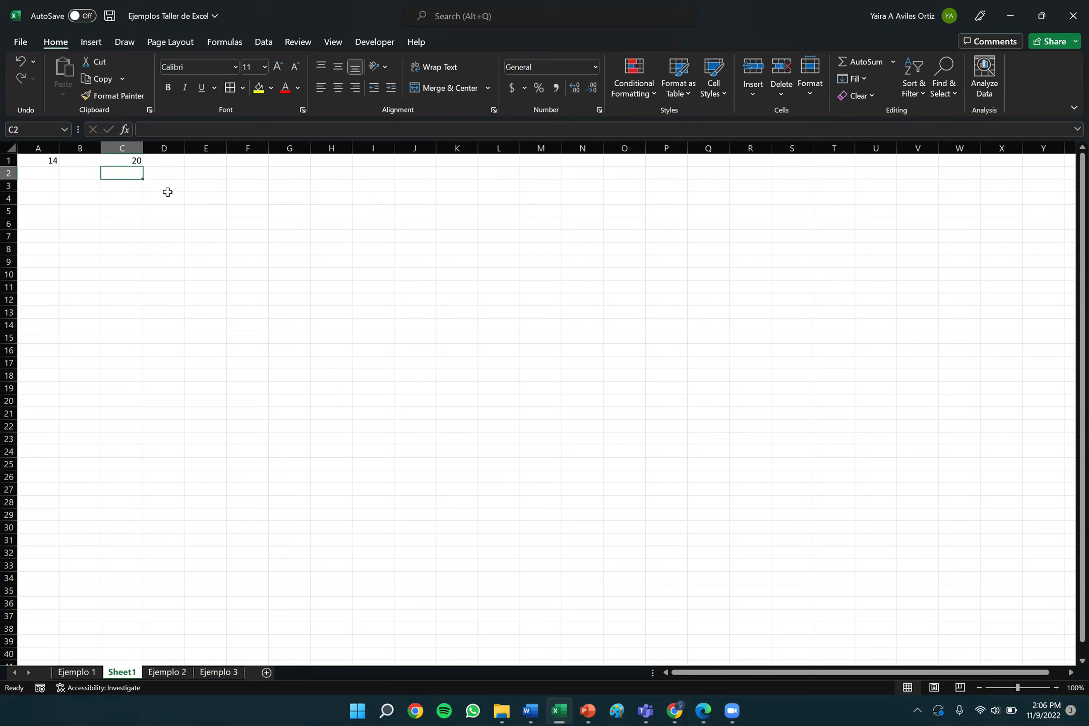
# Compare the formulas in C1 and A1, then clear the 14 from A1.
pyautogui.click(132, 161)
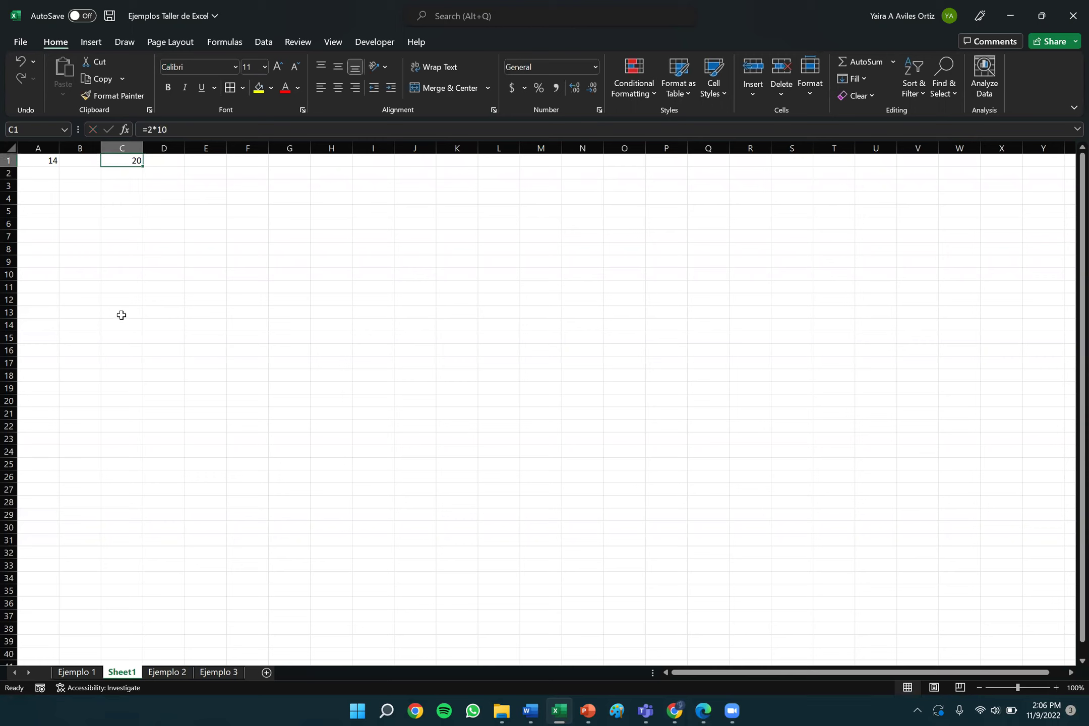
pyautogui.click(49, 159)
pyautogui.press('BackSpace')
# Delete the leftover 20 from C1 and return to A1.
pyautogui.press('Tab')
pyautogui.press('Tab')
pyautogui.press('Tab')
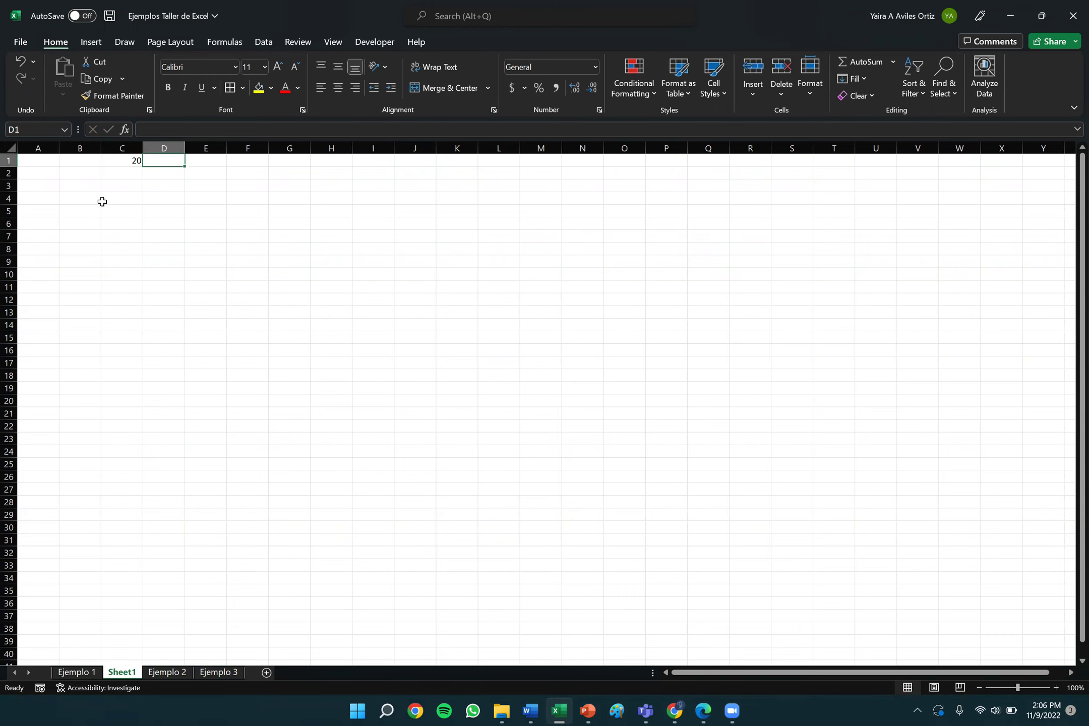
pyautogui.press('Left')
pyautogui.press('BackSpace')
pyautogui.press('Left')
pyautogui.press('Left')
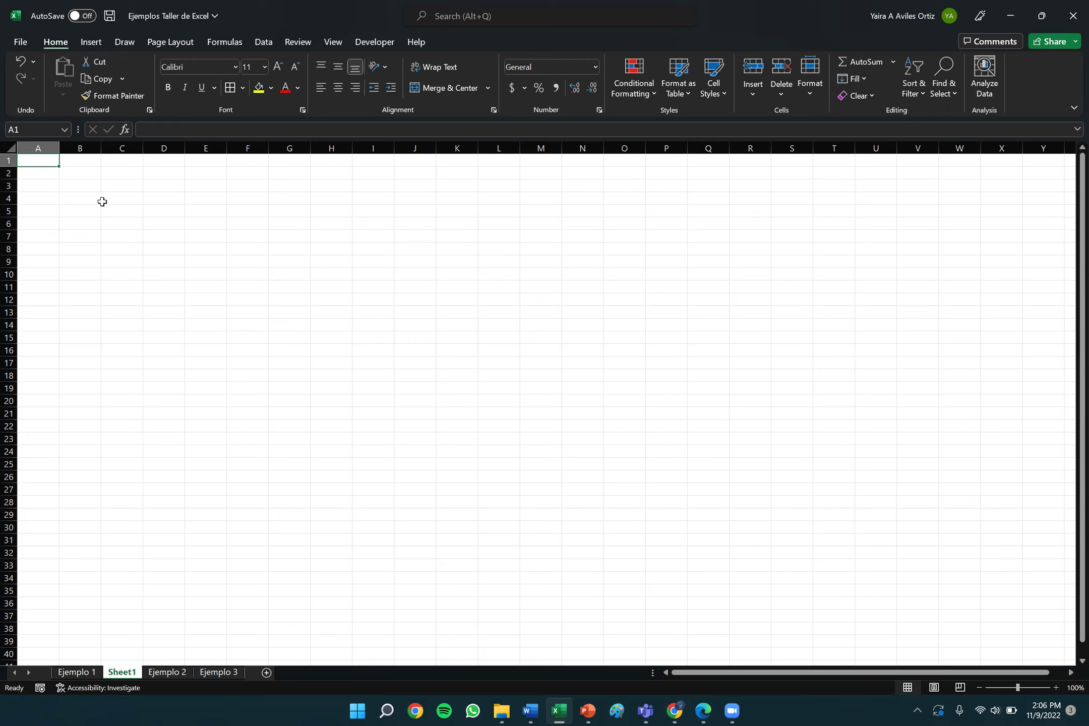
# Enter 1 in A1 and 2 in A2 as the series start.
pyautogui.write('1')
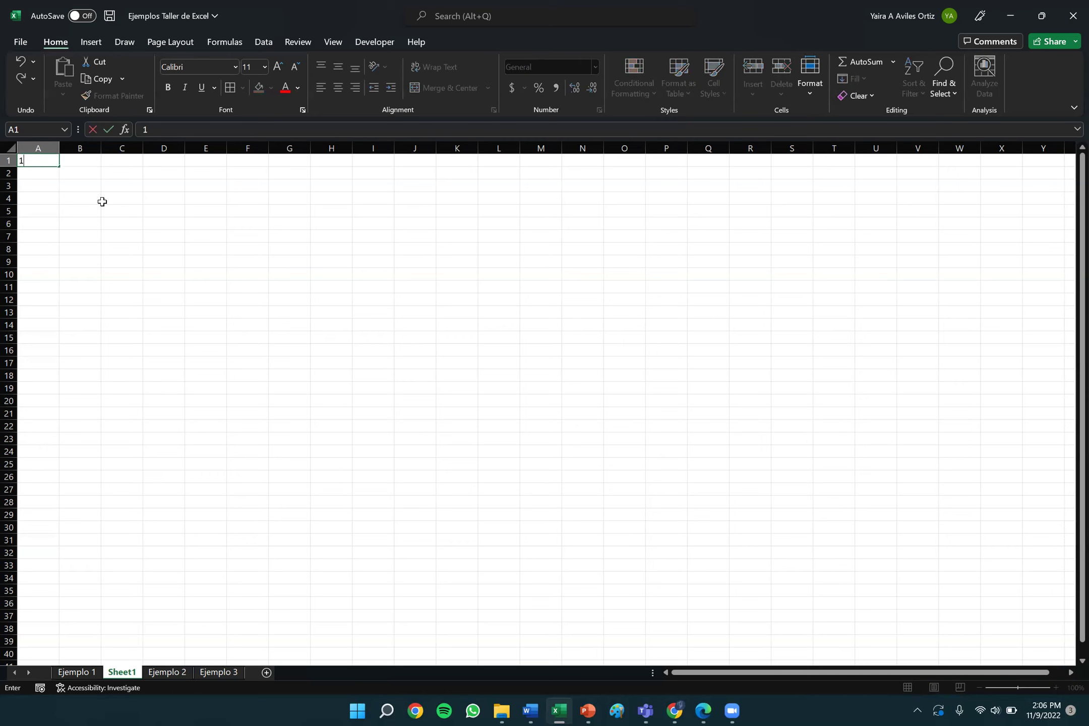
pyautogui.press('Tab')
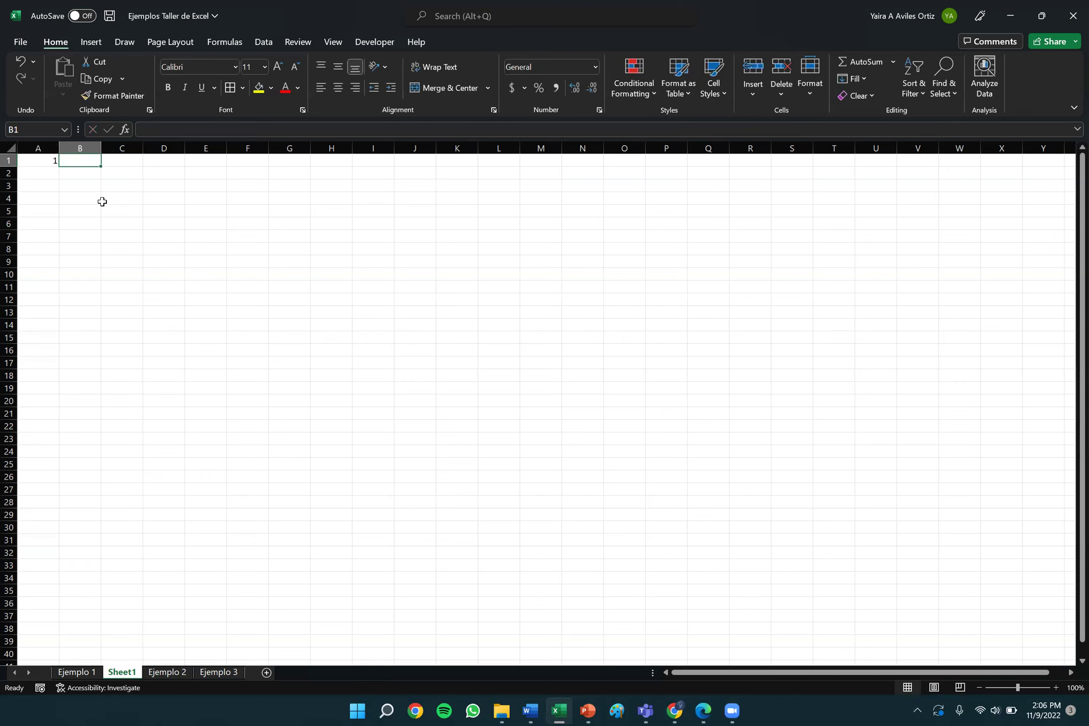
pyautogui.press('Left')
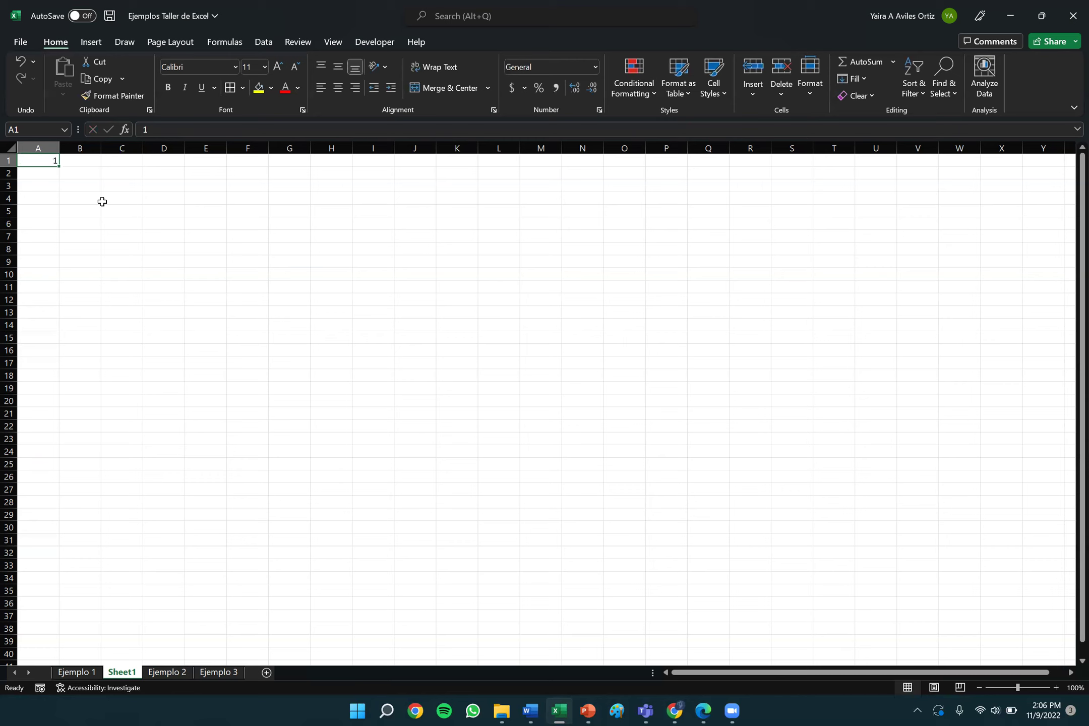
pyautogui.press('Down')
pyautogui.write('2')
pyautogui.press('Return')
pyautogui.press('Up')
pyautogui.press('Up')
# Select the starting pair 1 and 2 in A1:A2.
pyautogui.moveTo(49, 165); pyautogui.dragTo(52, 171)
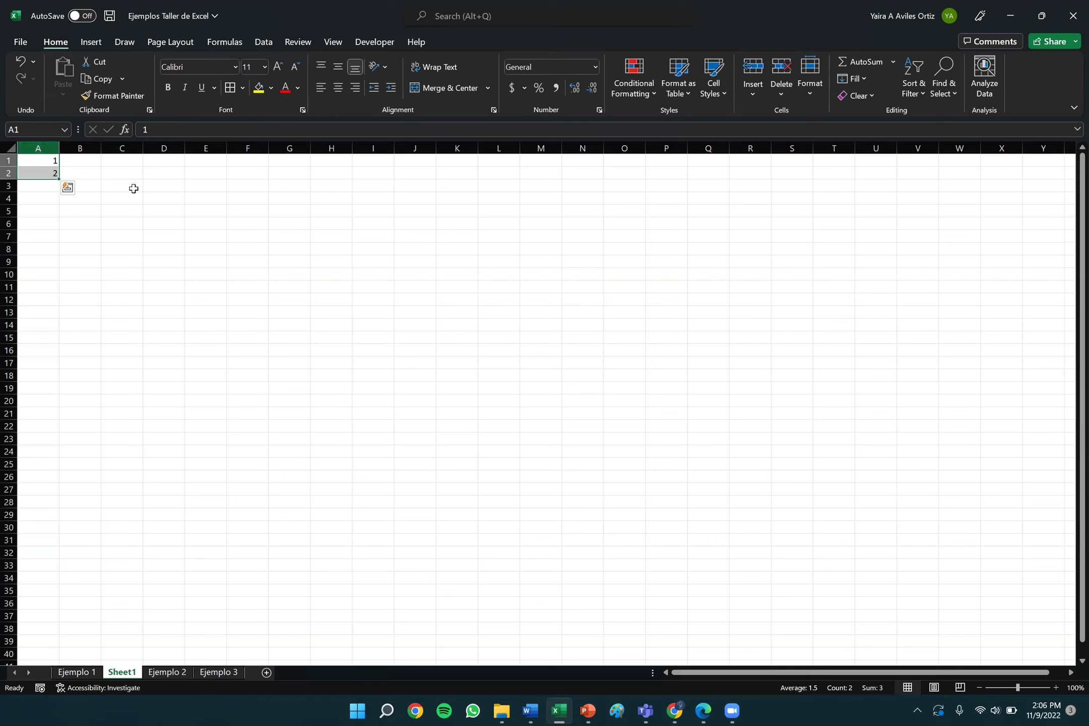
pyautogui.click(132, 187)
pyautogui.click(44, 161)
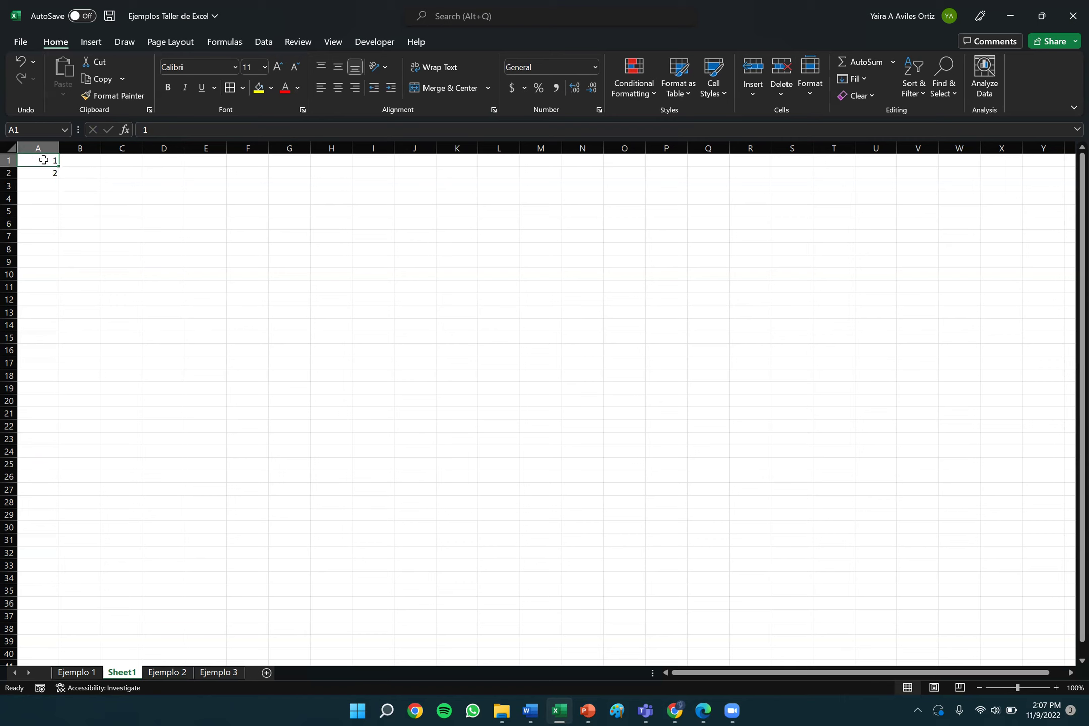
pyautogui.moveTo(44, 160); pyautogui.dragTo(47, 178)
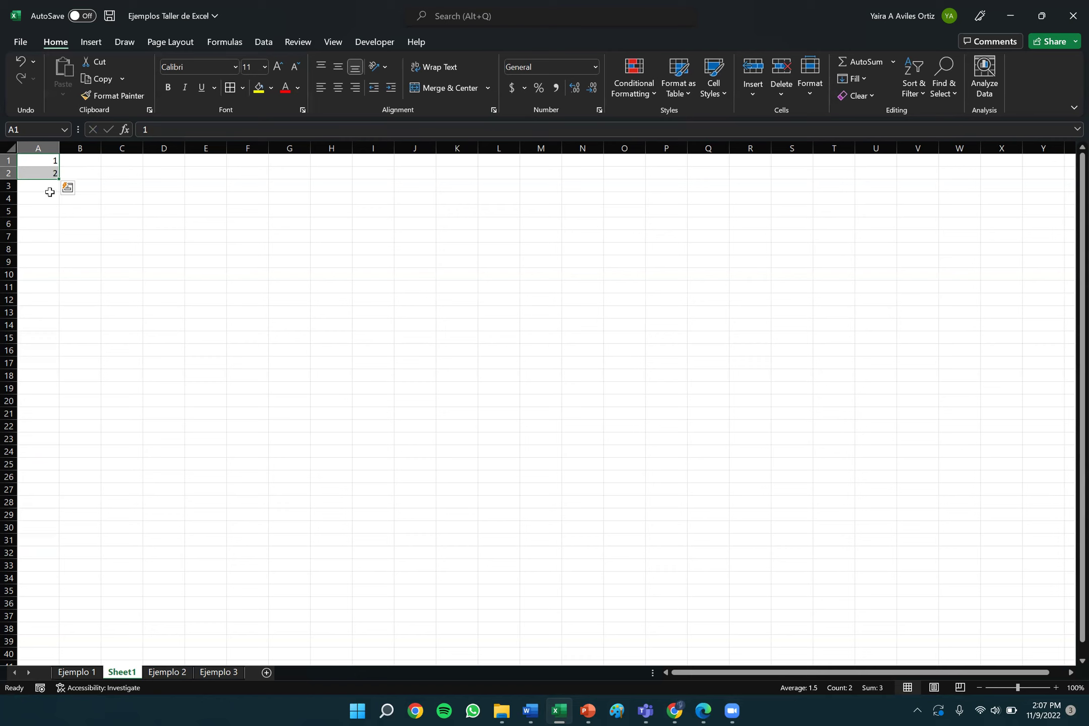
pyautogui.click(120, 212)
pyautogui.moveTo(51, 162); pyautogui.dragTo(51, 171)
# Zoom the sheet to about 178% and reselect A1:A2.
pyautogui.scroll(5, 80, 249)
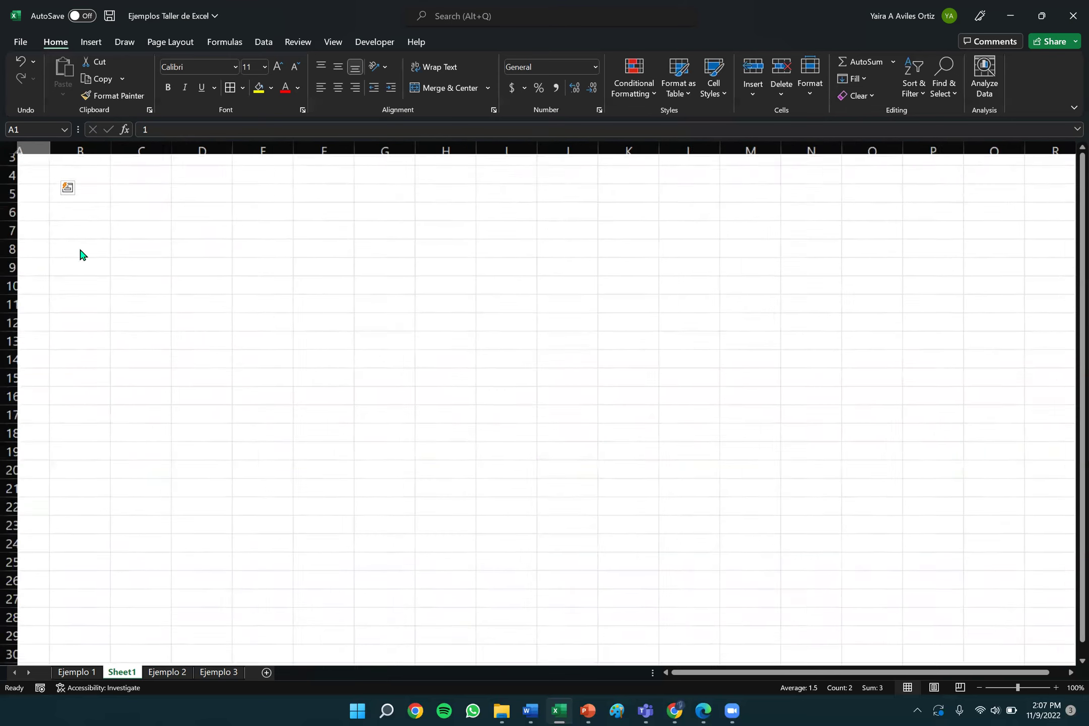
pyautogui.hotkey('ctrl', 'q')
pyautogui.click(133, 402)
pyautogui.scroll(1, 132, 402)
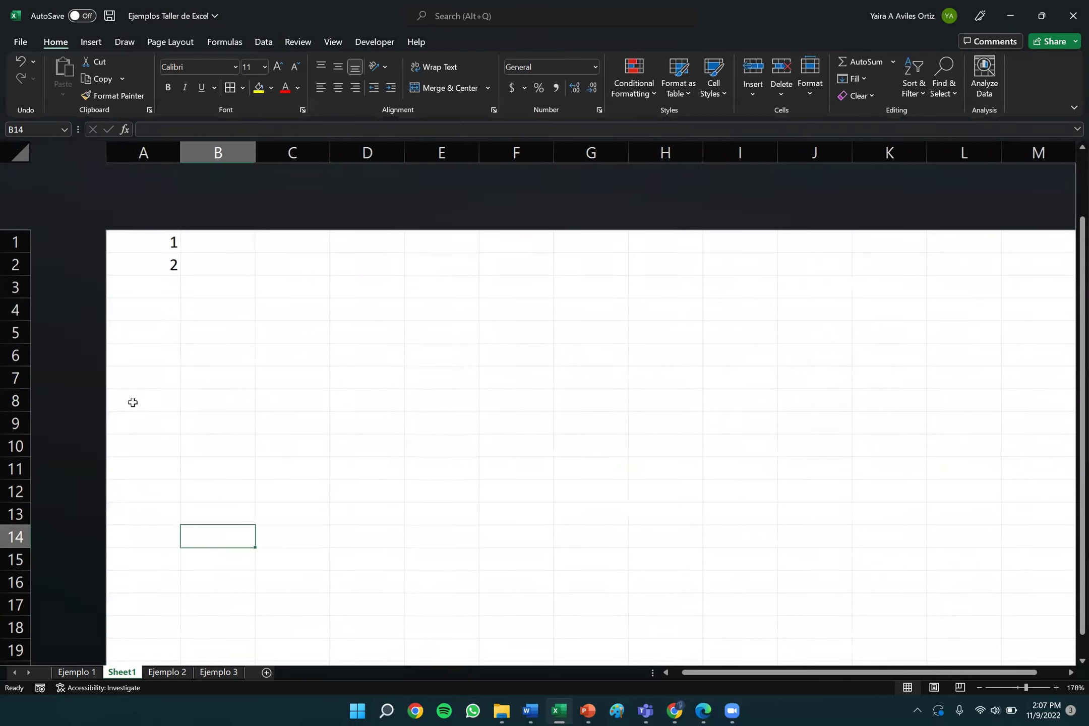
pyautogui.moveTo(66, 175); pyautogui.dragTo(73, 197)
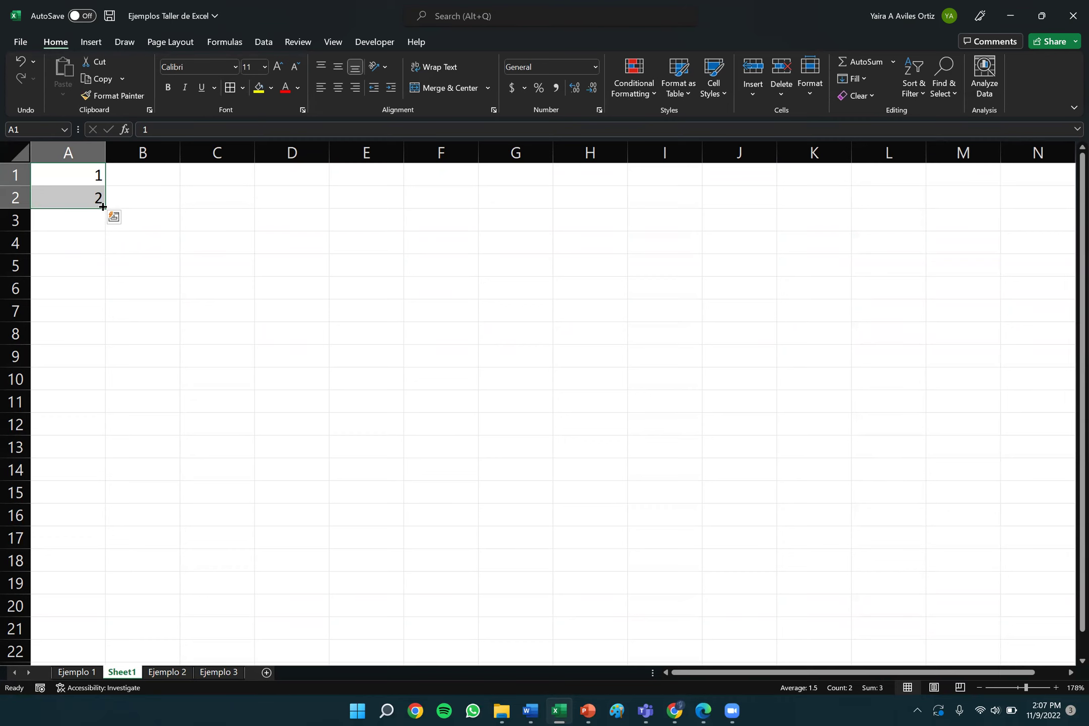
# Fill column A with the series 1 through 106 using the fill handle, then scroll to check.
pyautogui.moveTo(102, 207); pyautogui.dragTo(104, 330)
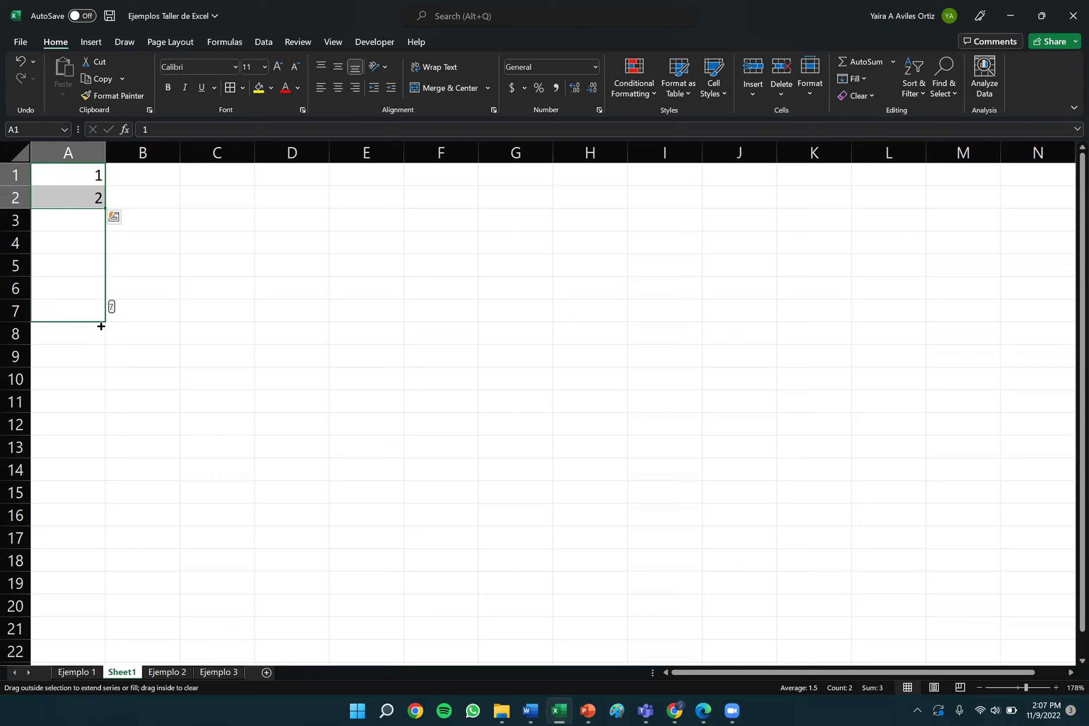
pyautogui.moveTo(101, 326); pyautogui.dragTo(96, 533)
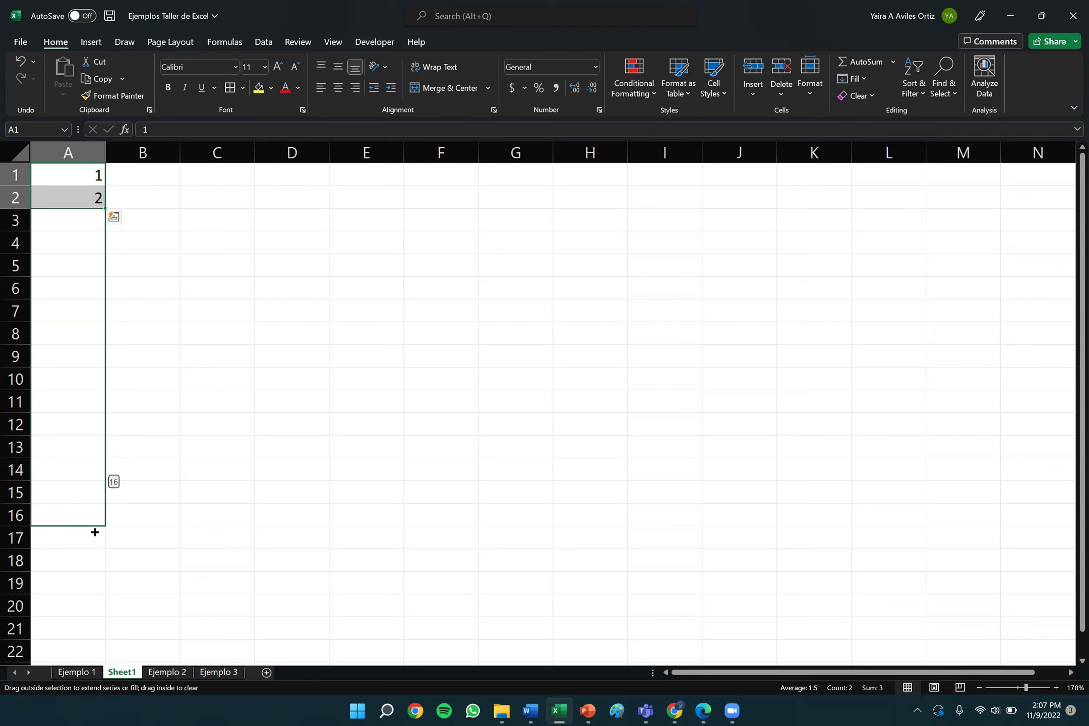
pyautogui.moveTo(95, 532); pyautogui.dragTo(80, 304)
pyautogui.scroll(4, 133, 312)
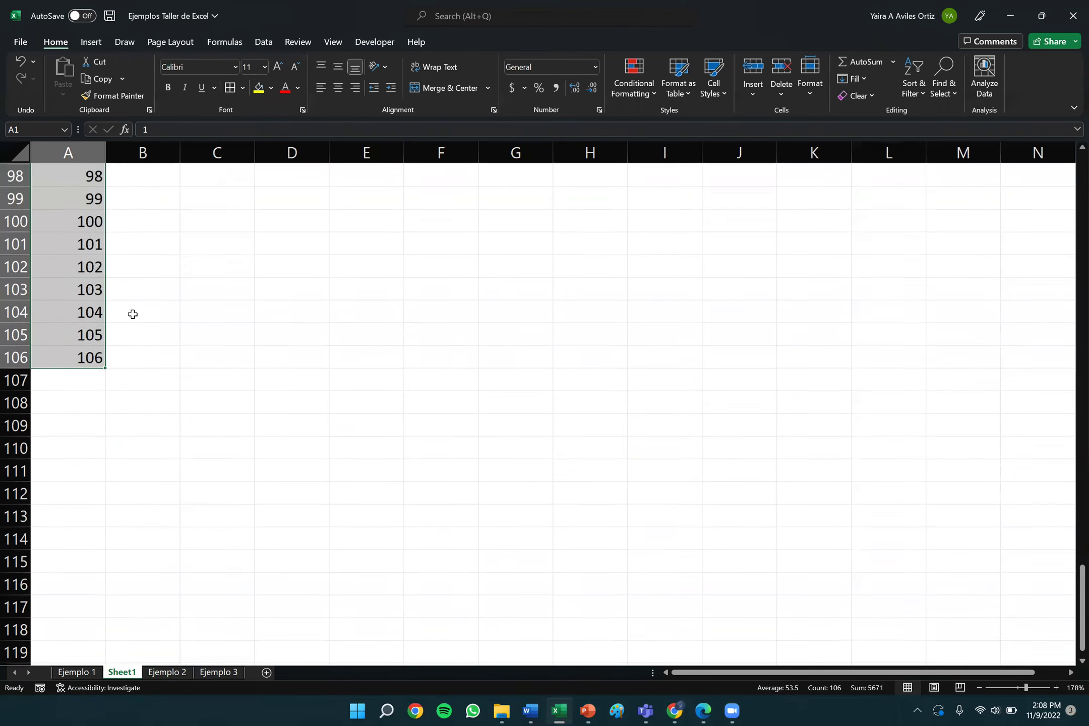
pyautogui.scroll(20, 133, 315)
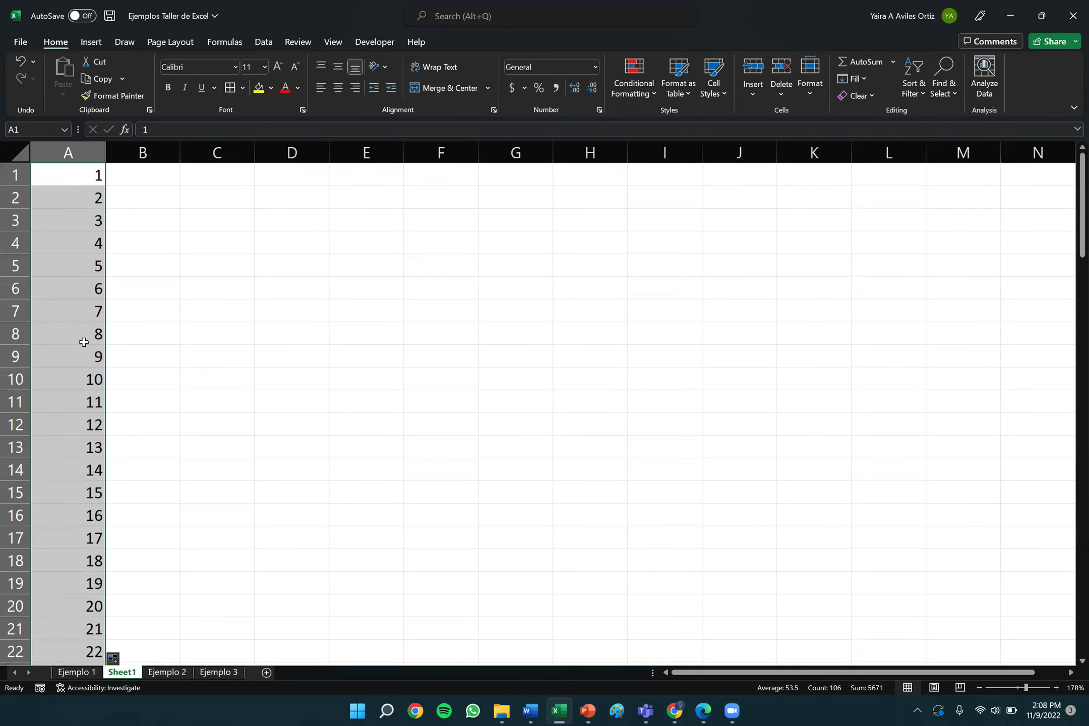
pyautogui.scroll(-20, 139, 483)
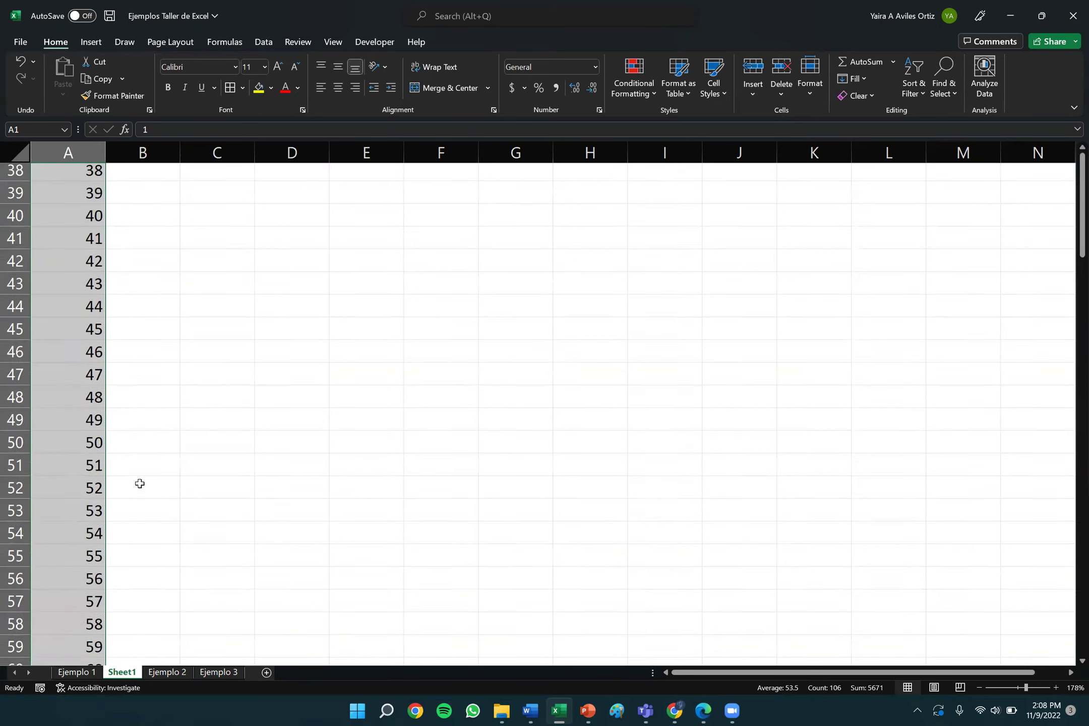
pyautogui.scroll(-9, 140, 484)
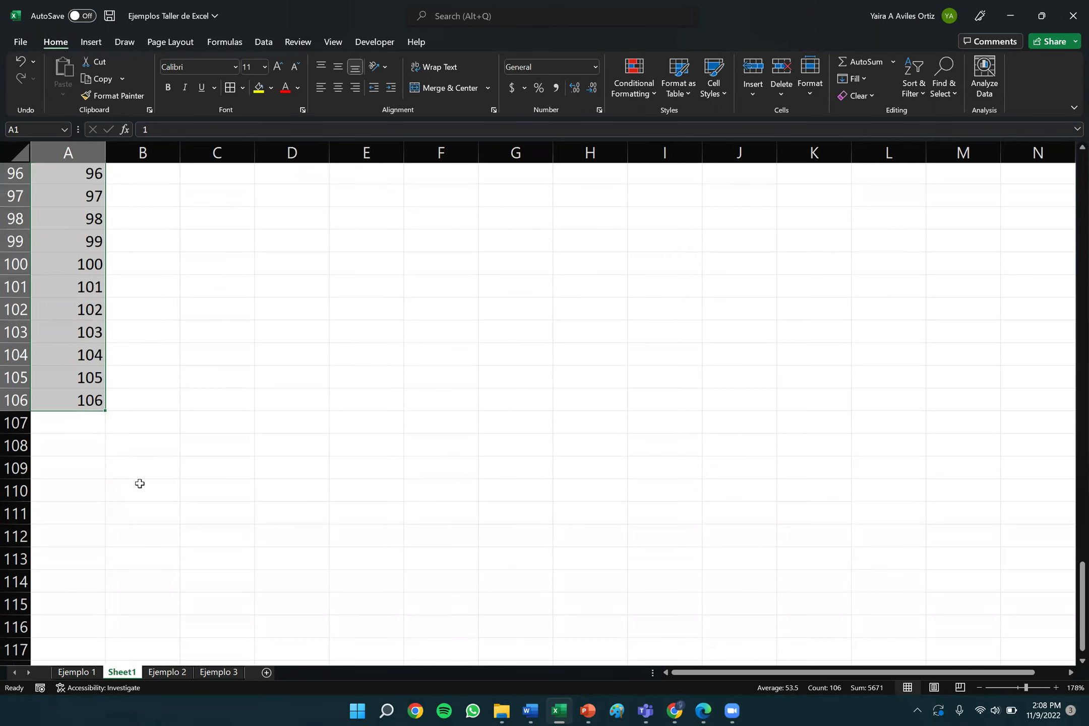
pyautogui.scroll(20, 140, 484)
pyautogui.scroll(3, 140, 484)
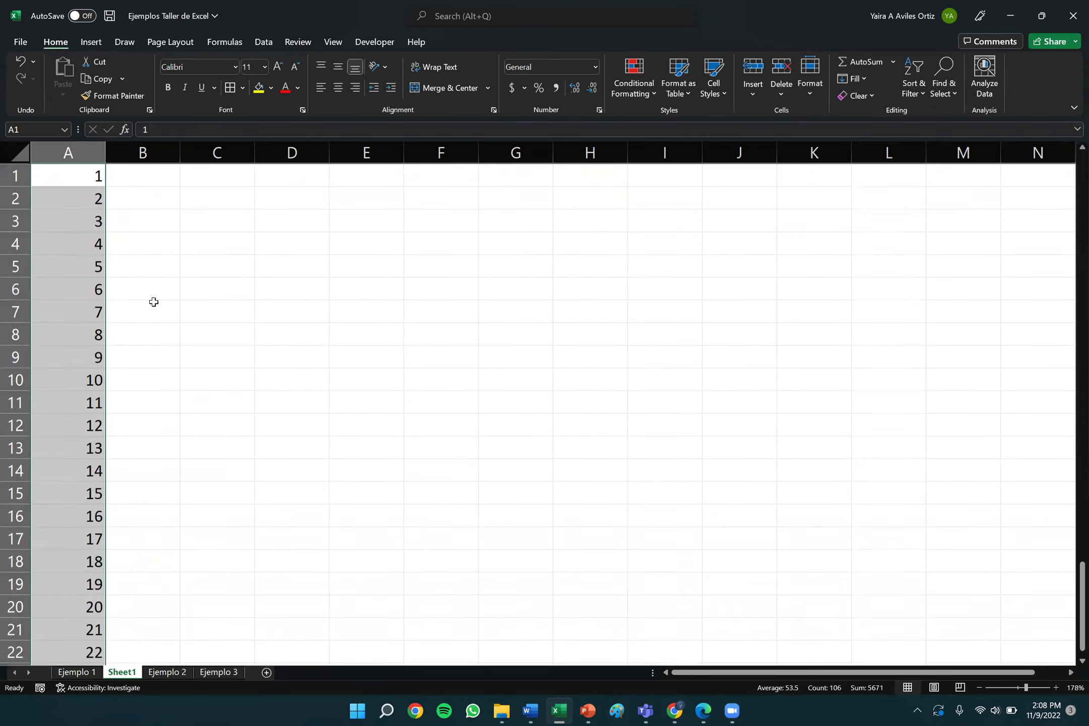
# Enter 2 in B1 next to the 1 in A1.
pyautogui.click(135, 173)
pyautogui.press('Left')
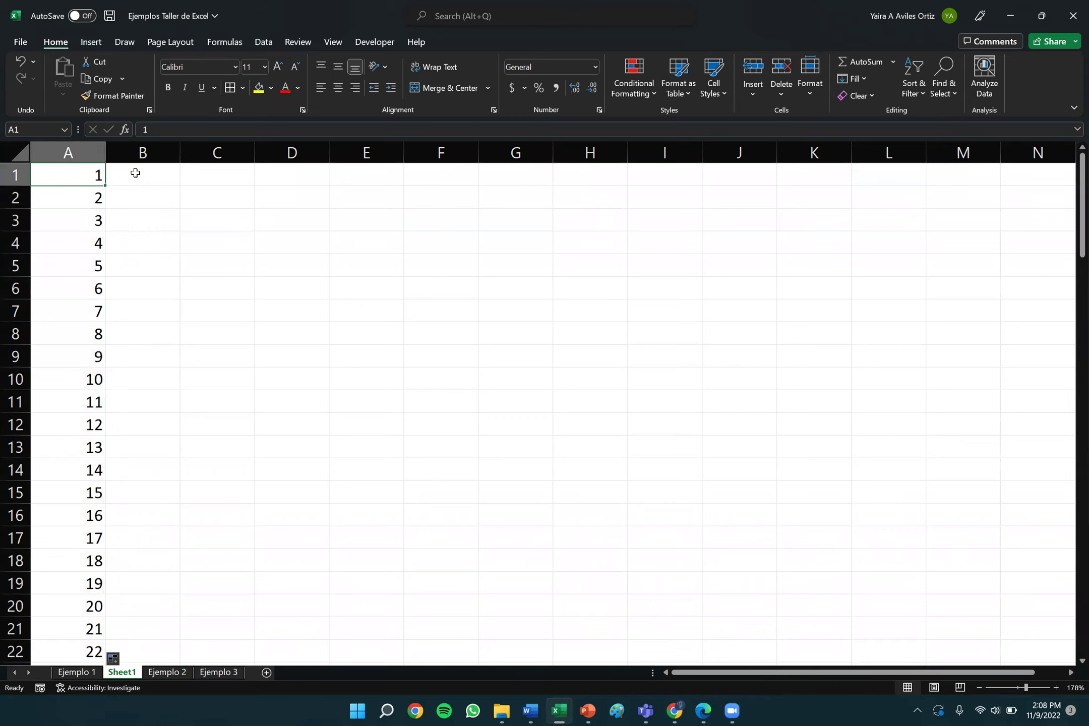
pyautogui.click(136, 173)
pyautogui.write('2')
pyautogui.press('Right')
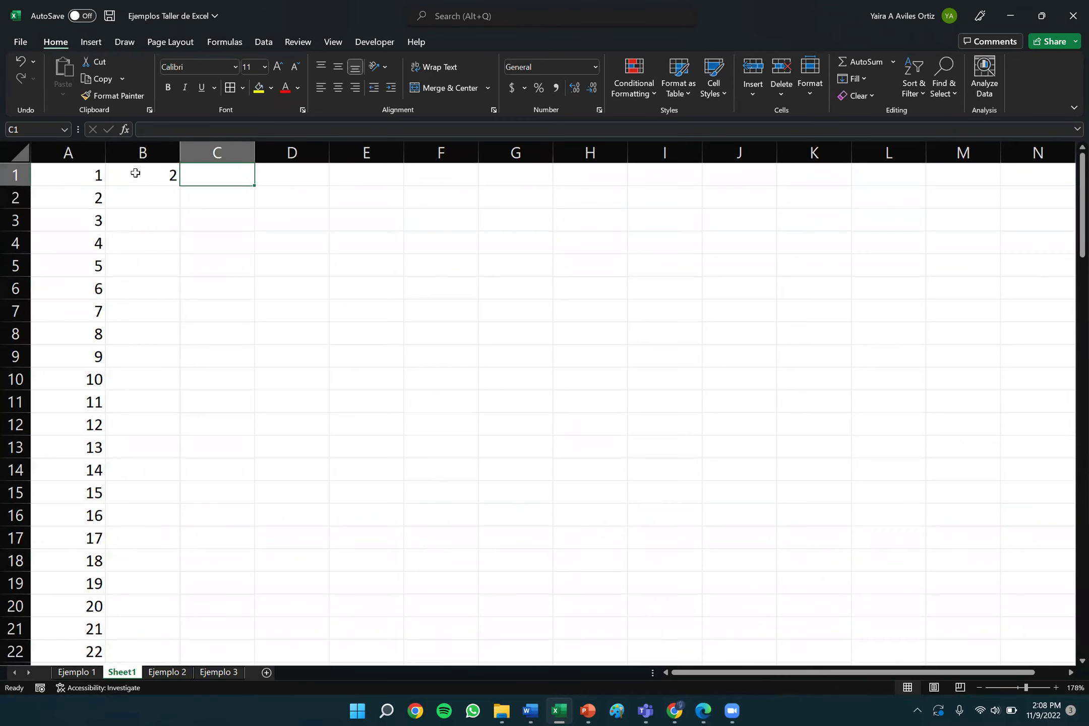
pyautogui.click(98, 174)
# Fill row 1 across from 1 in A1 to 30 in AD1.
pyautogui.moveTo(91, 175); pyautogui.dragTo(1043, 154)
pyautogui.hscroll(-10, 521, 299)
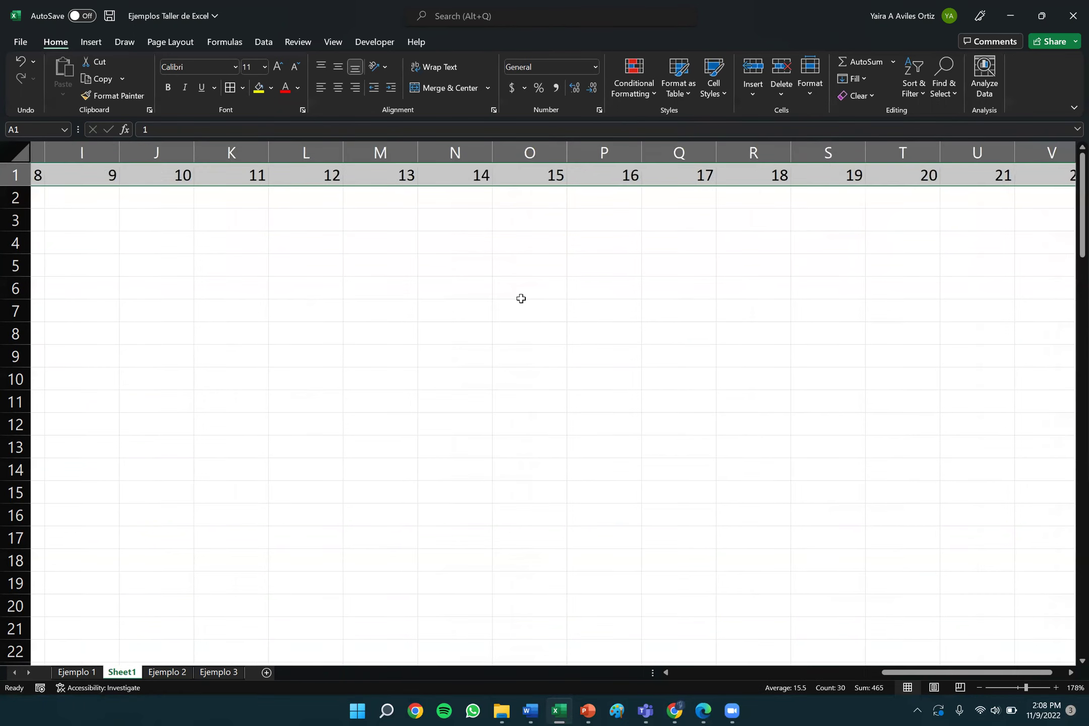
pyautogui.hscroll(11, 521, 298)
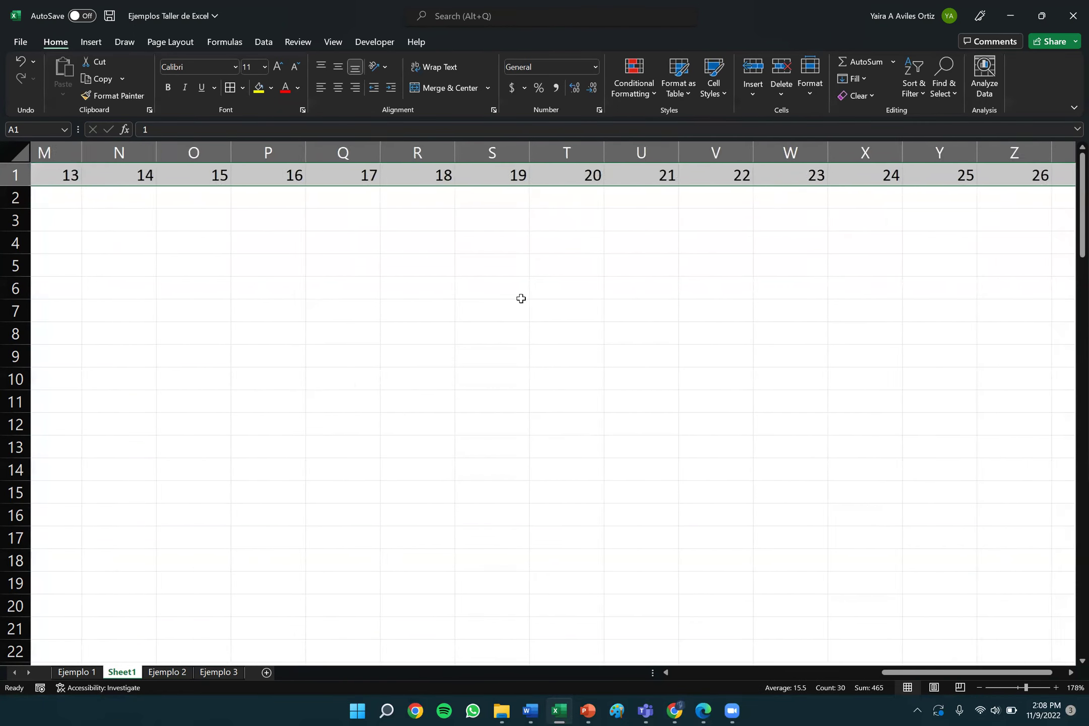
pyautogui.hscroll(-7, 521, 299)
pyautogui.hscroll(-4, 521, 299)
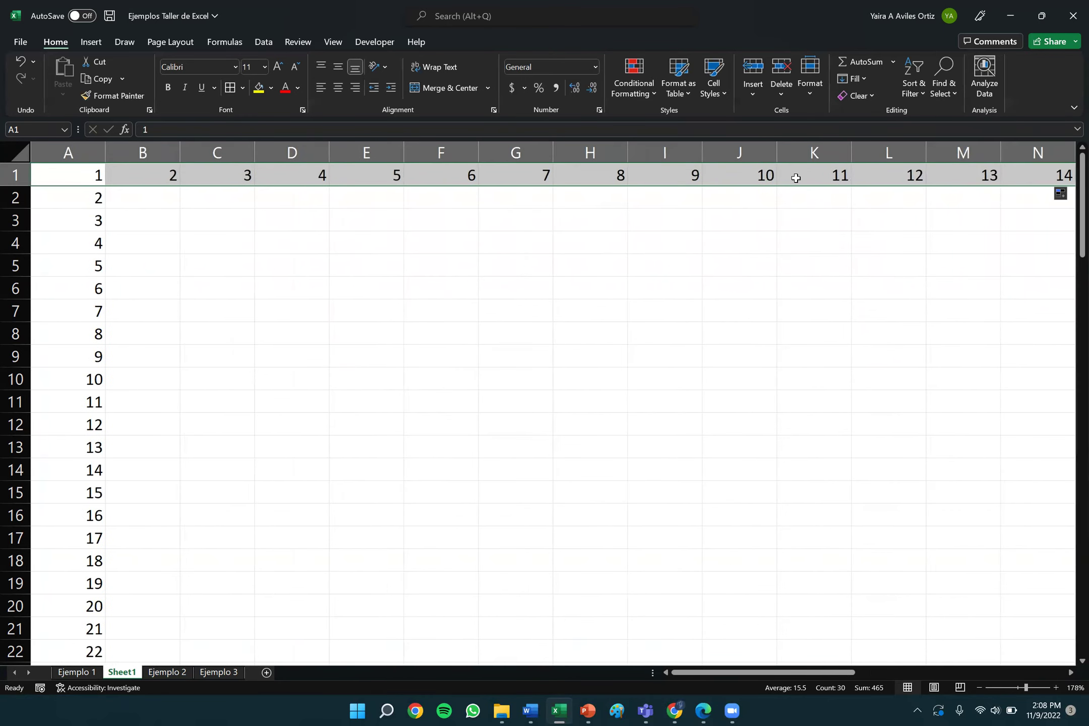
# Minimize Excel and run the PowerPoint slide show up to slide 22, 'CÁLCULOS MATEMÁTICOS'.
pyautogui.click(1011, 16)
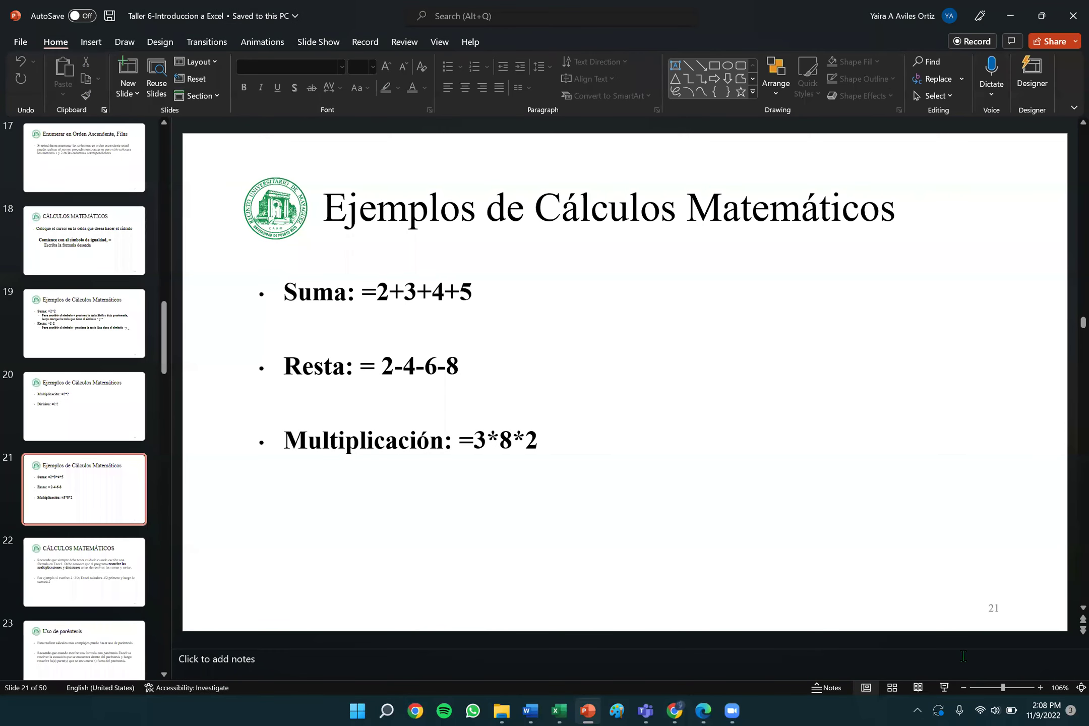
pyautogui.click(946, 690)
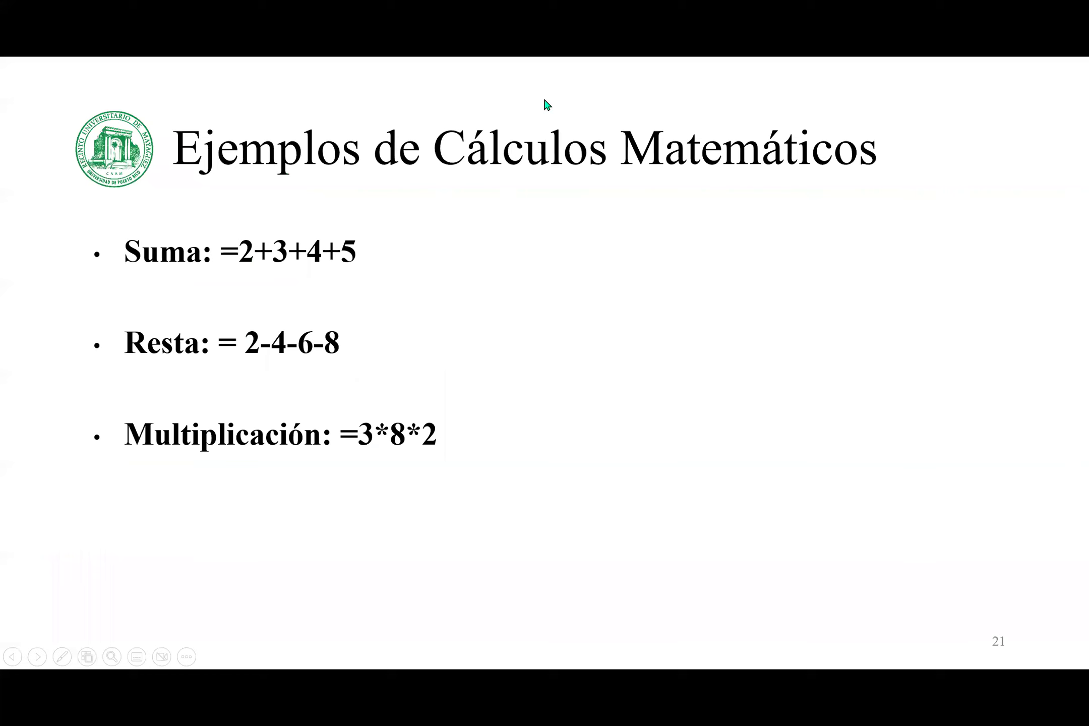
pyautogui.click(416, 292)
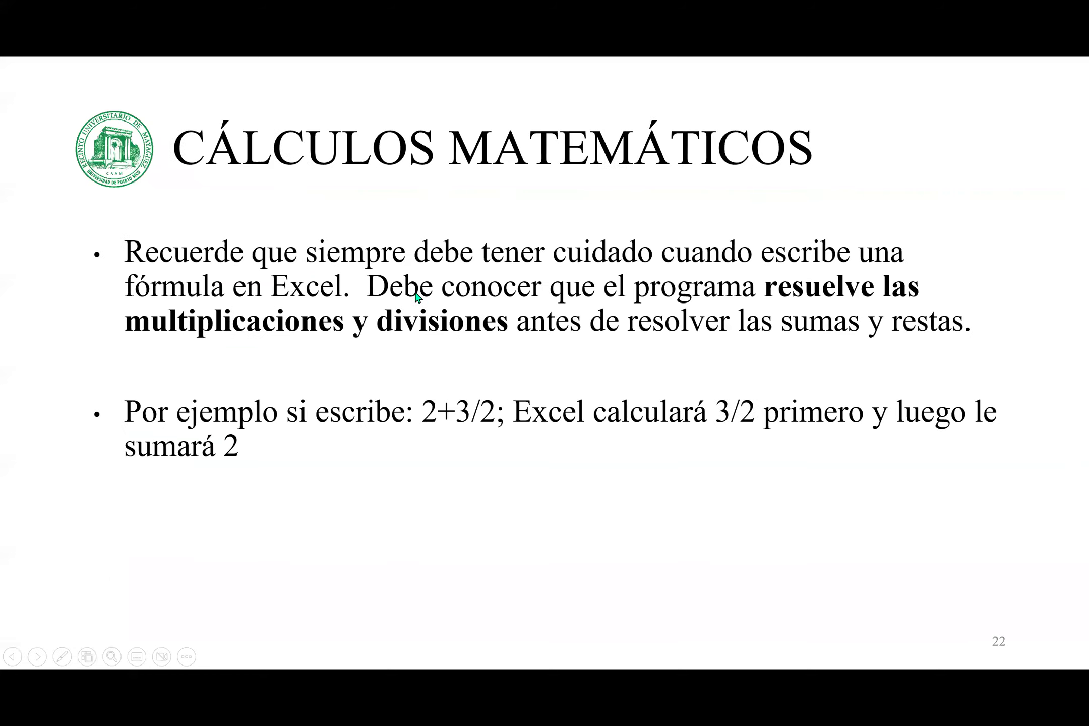
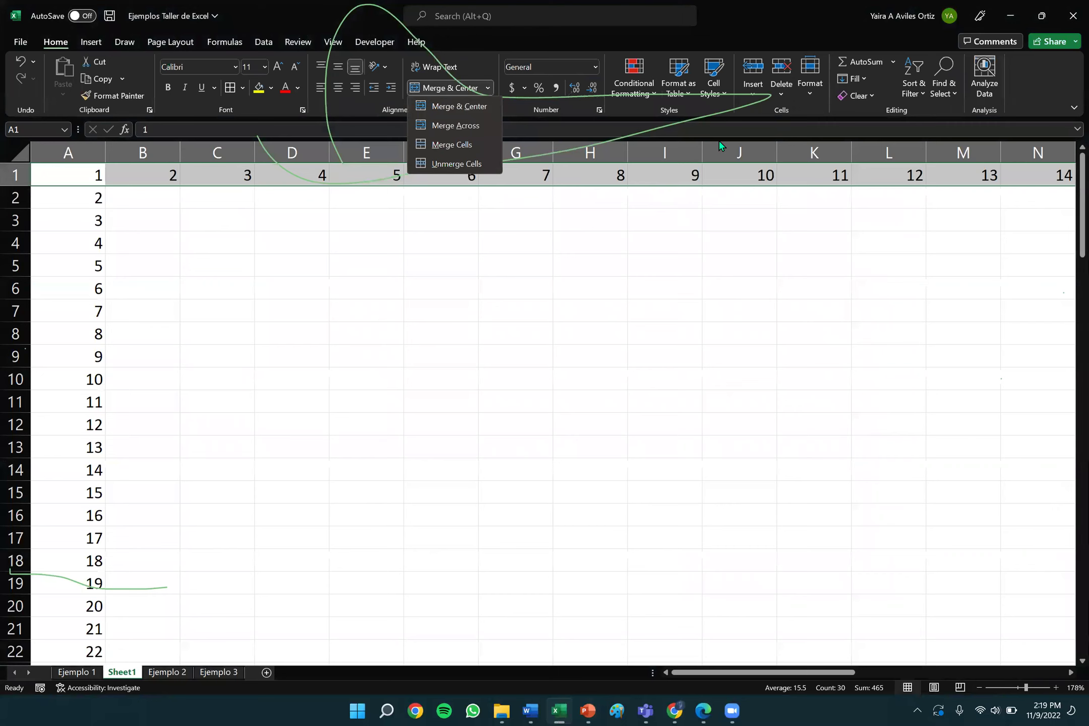
# Dismiss the Merge & Center options without merging, and go to the Ejemplo 2 sheet.
pyautogui.press('Escape')
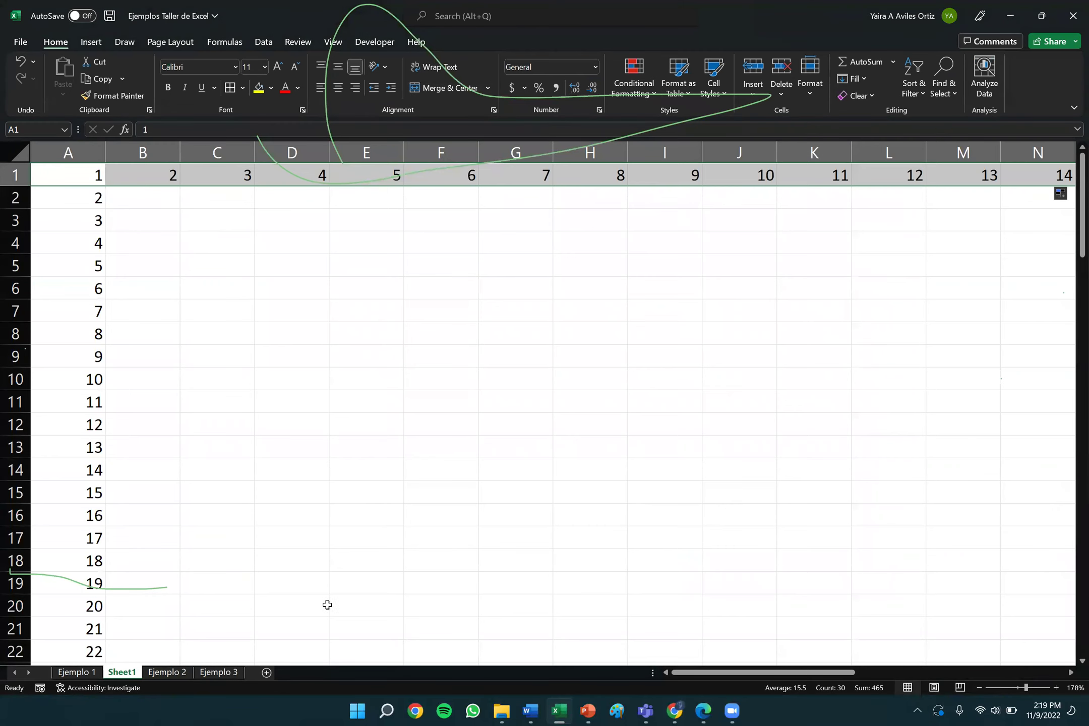
pyautogui.click(163, 673)
# Replace the 2*2.8 text in C2 with the formula =2*2.8, showing 5.6.
pyautogui.scroll(2, 104, 333)
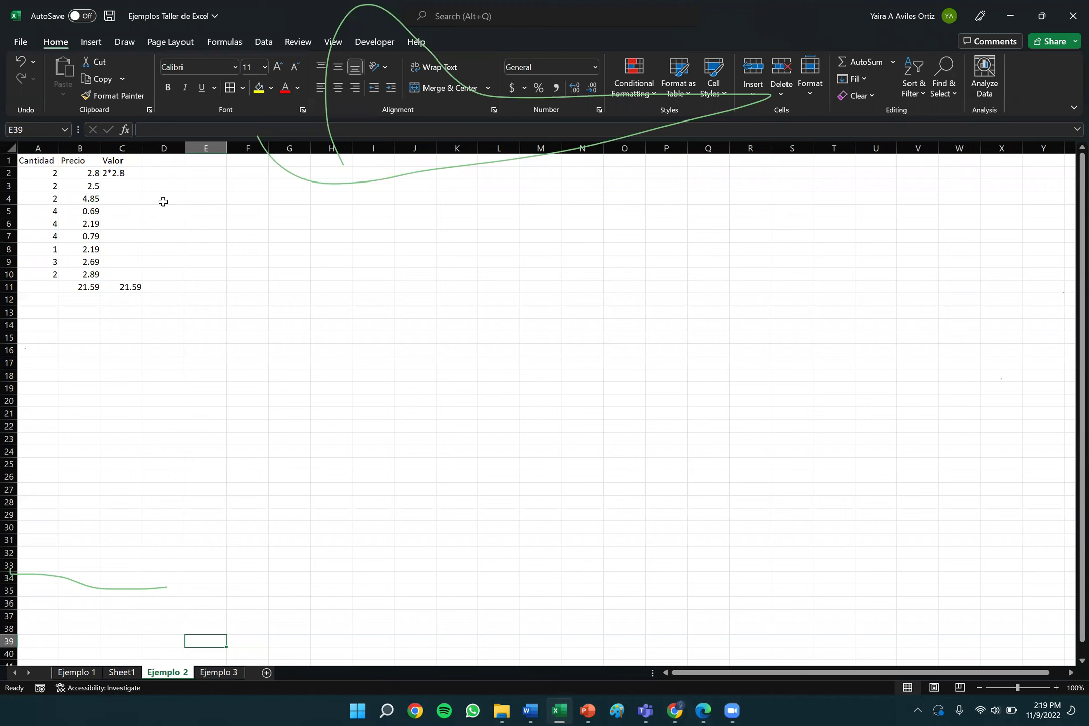
pyautogui.click(123, 173)
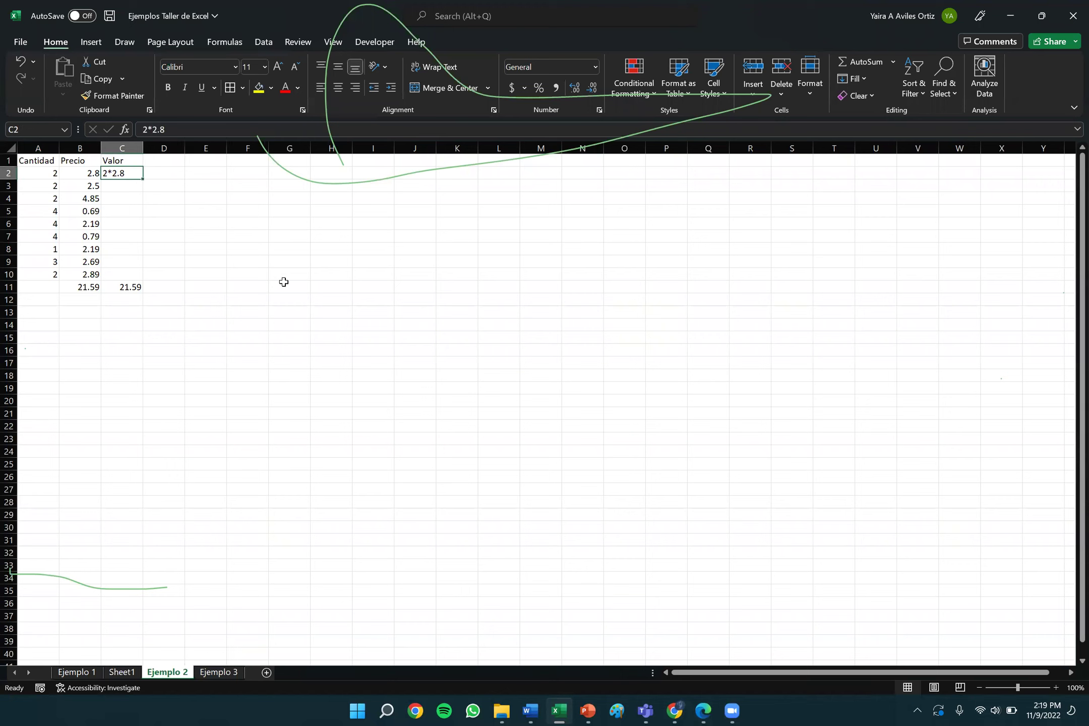
pyautogui.write('=')
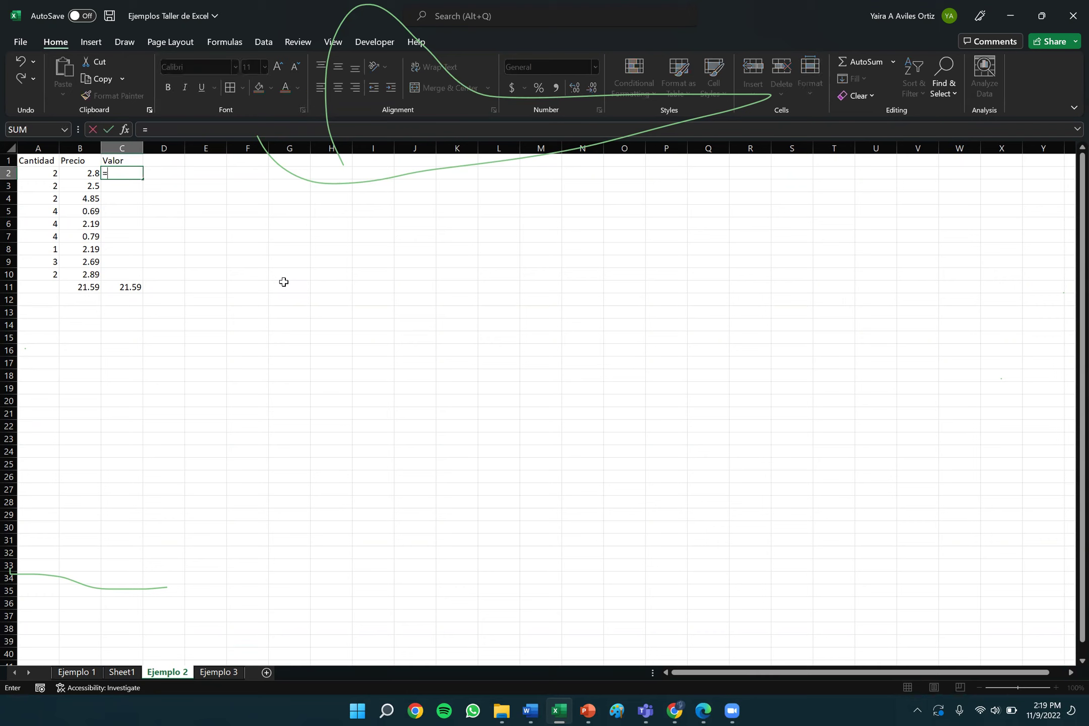
pyautogui.write('2*2.8')
pyautogui.press('Return')
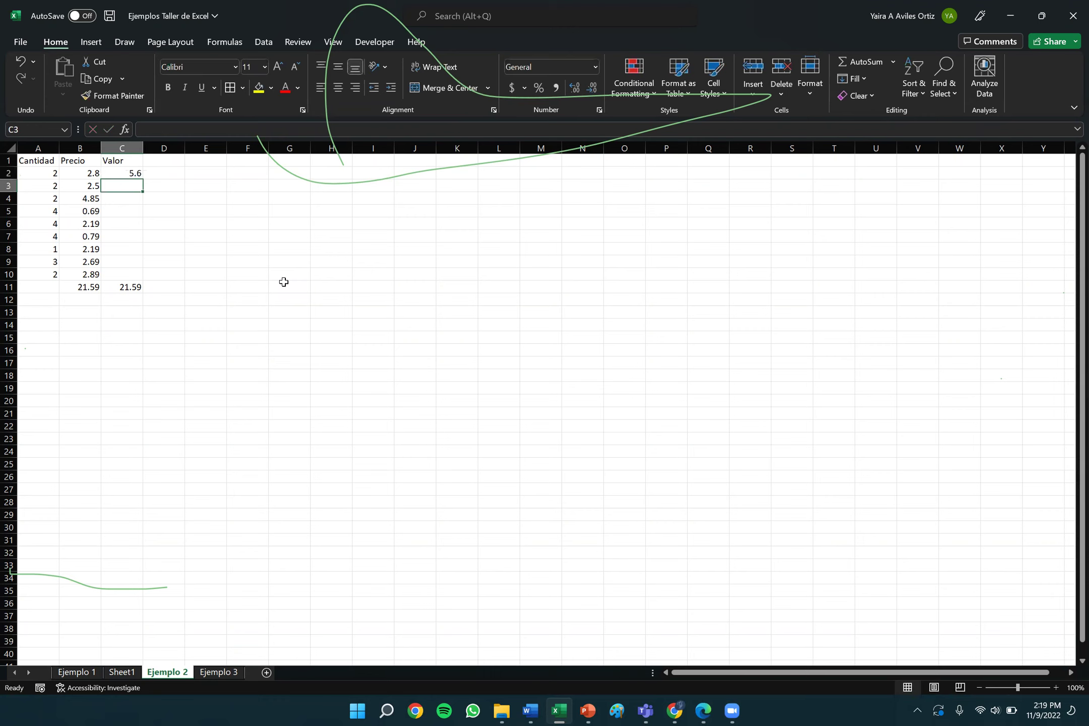
# Test by changing the B2 price to 4, then restore it to 2.8.
pyautogui.press('Up')
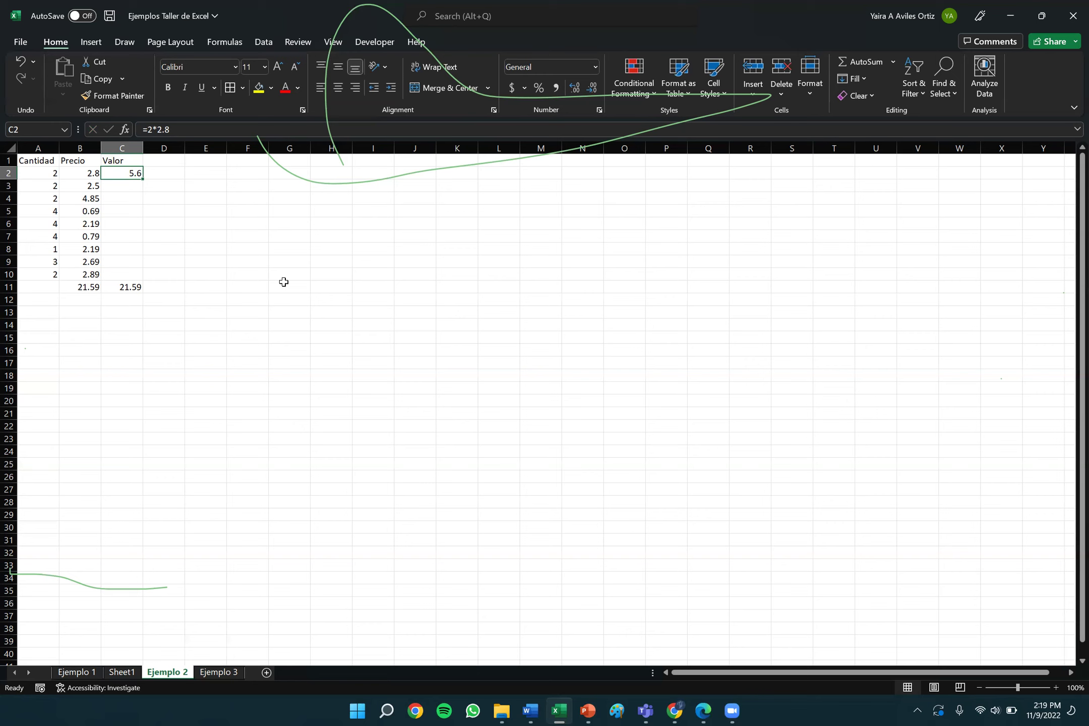
pyautogui.press('Left')
pyautogui.press('BackSpace')
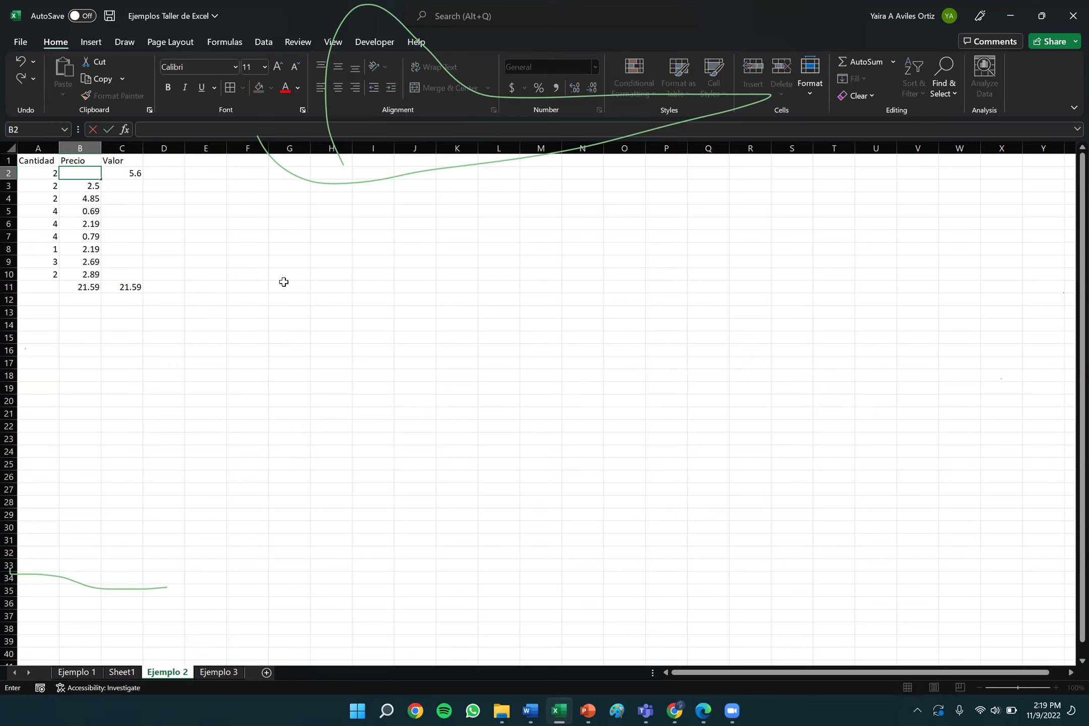
pyautogui.write('4')
pyautogui.press('Tab')
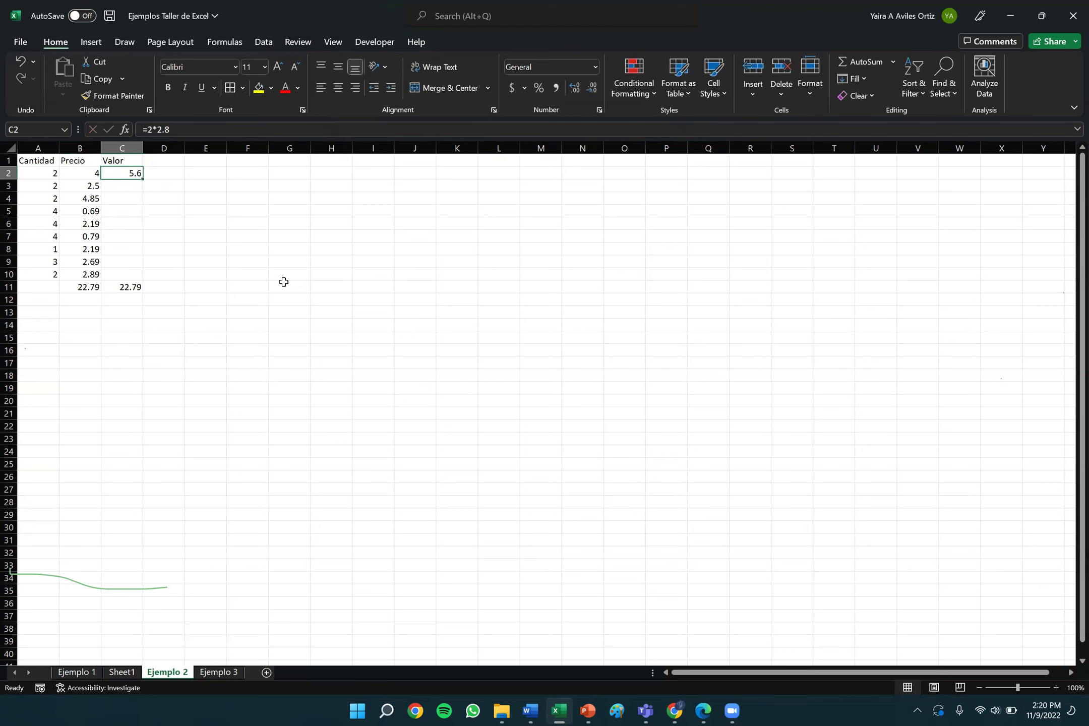
pyautogui.press('Left')
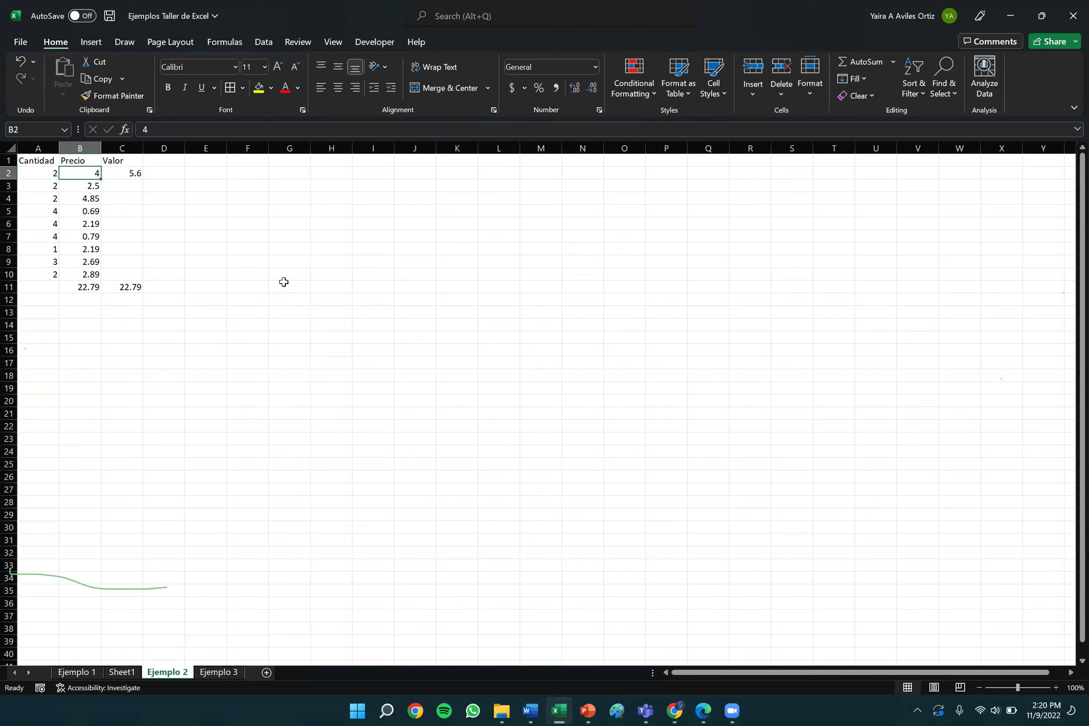
pyautogui.write('2.8')
pyautogui.press('Return')
pyautogui.press('Up')
pyautogui.press('Right')
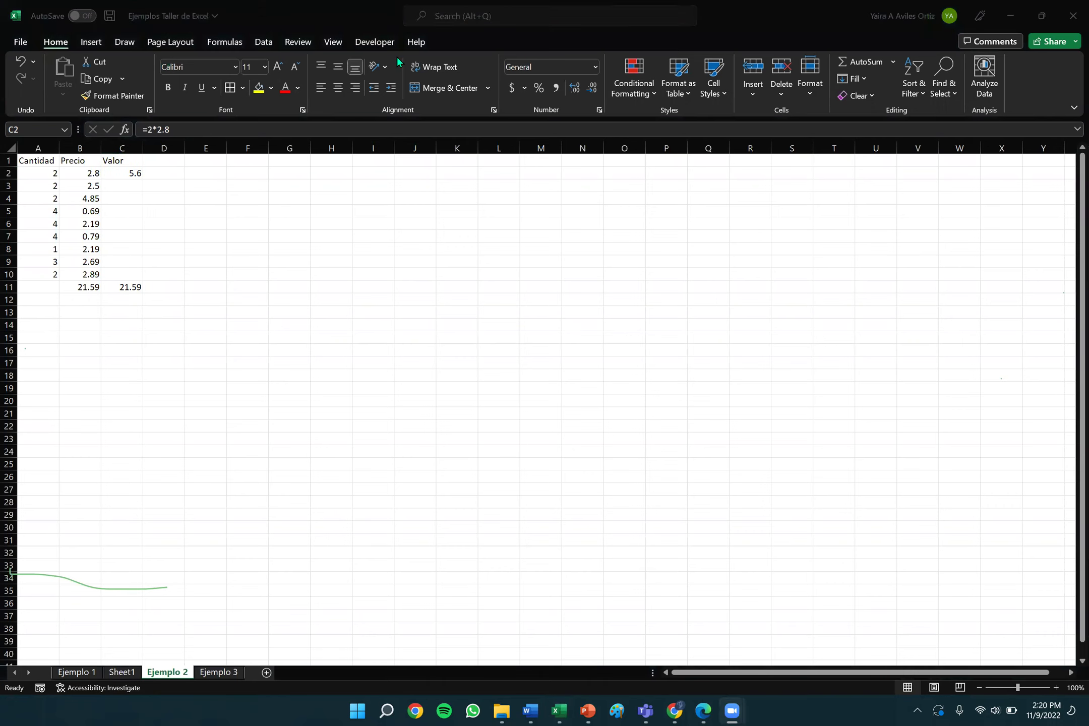
# Rewrite C2 as the cell-reference formula =A2*B2.
pyautogui.click(116, 172)
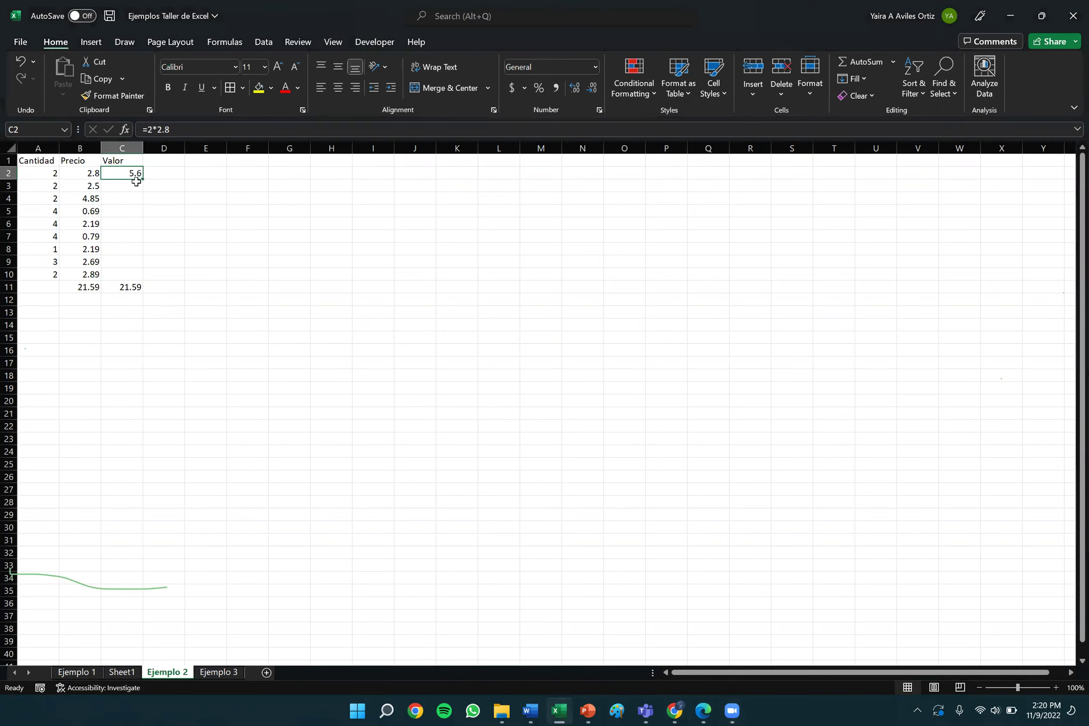
pyautogui.press('BackSpace')
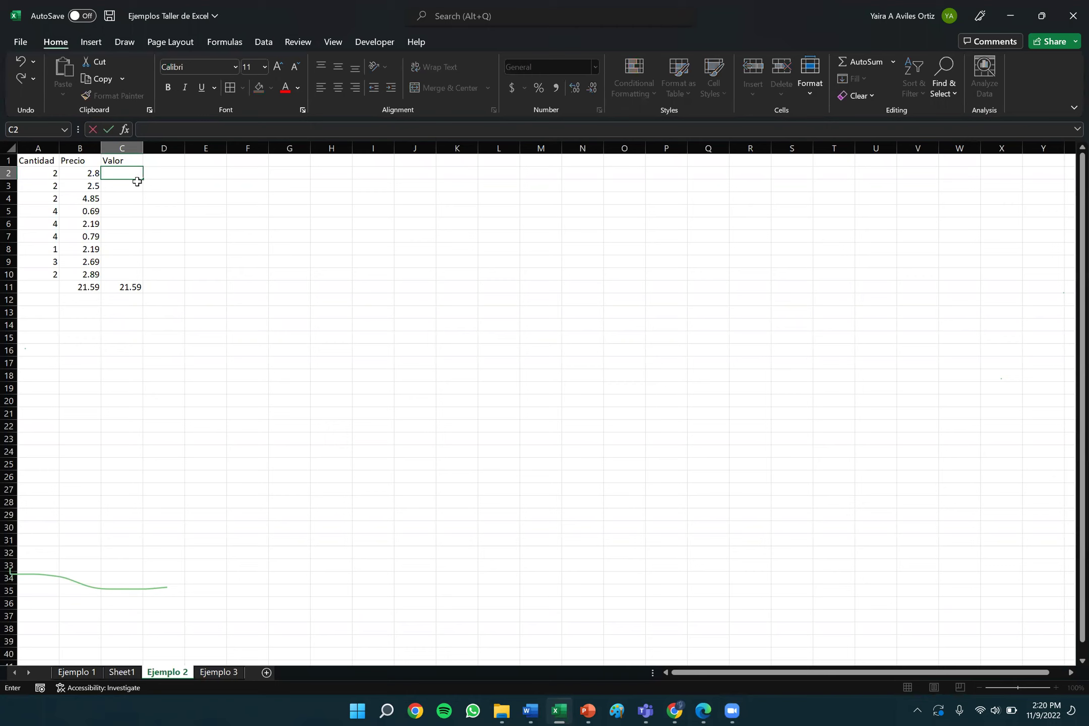
pyautogui.write('=')
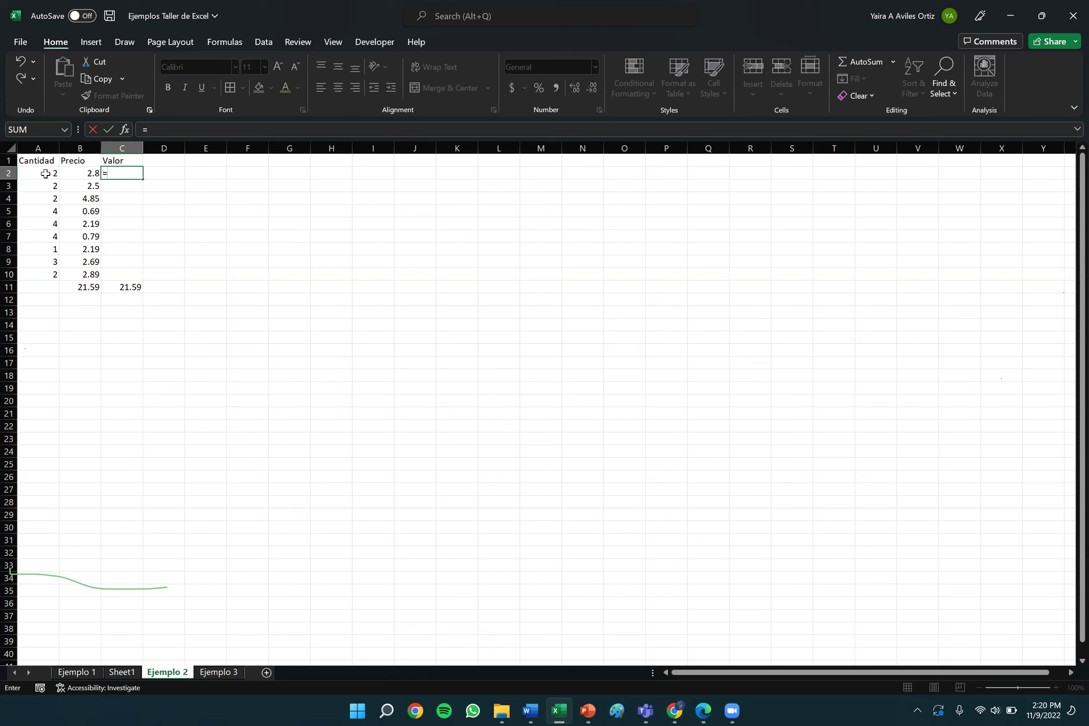
pyautogui.click(46, 174)
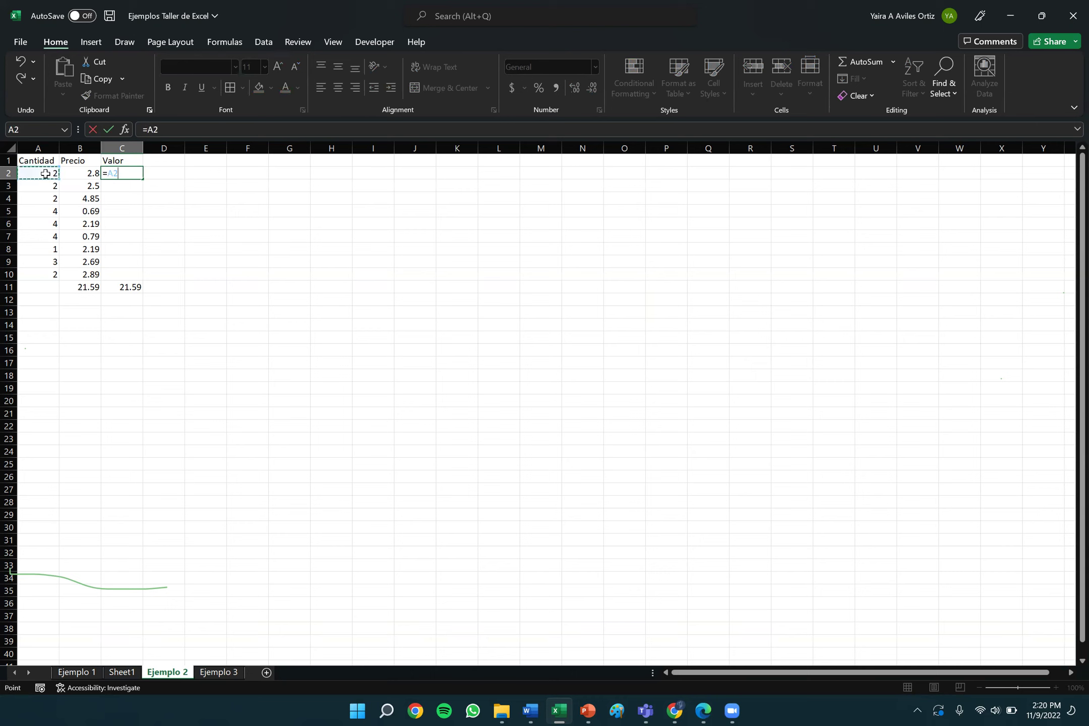
pyautogui.write('*')
pyautogui.click(79, 172)
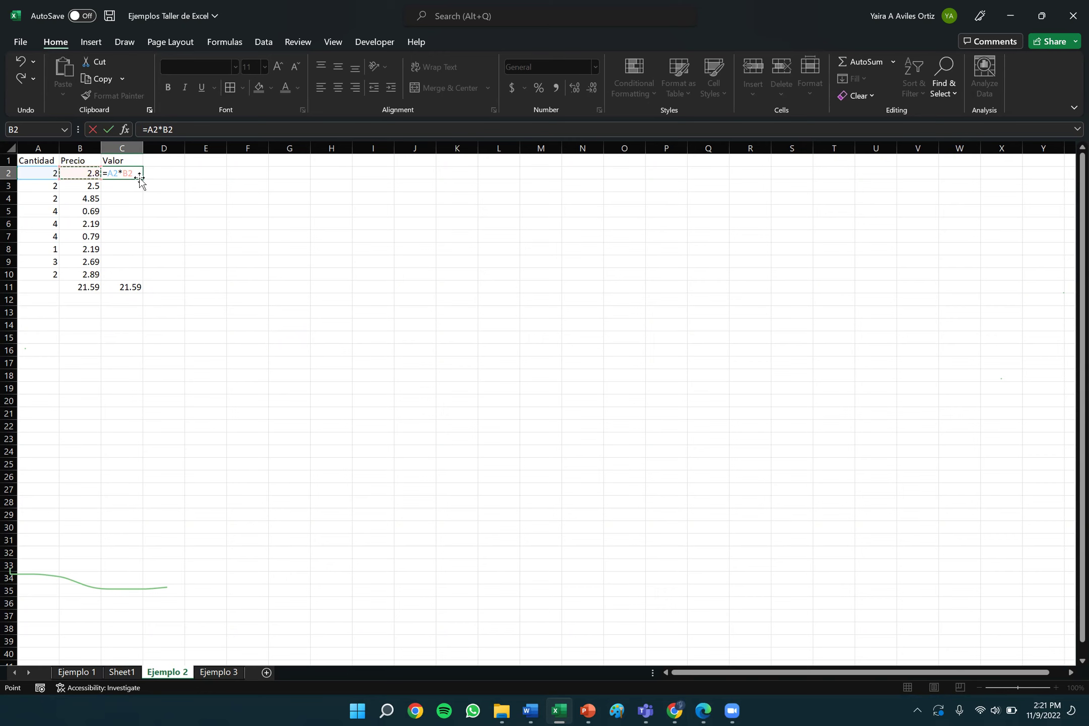
pyautogui.press('Return')
# Test the formula with a price of 4 in B2 so C2 shows 8, then restore 2.8.
pyautogui.click(173, 173)
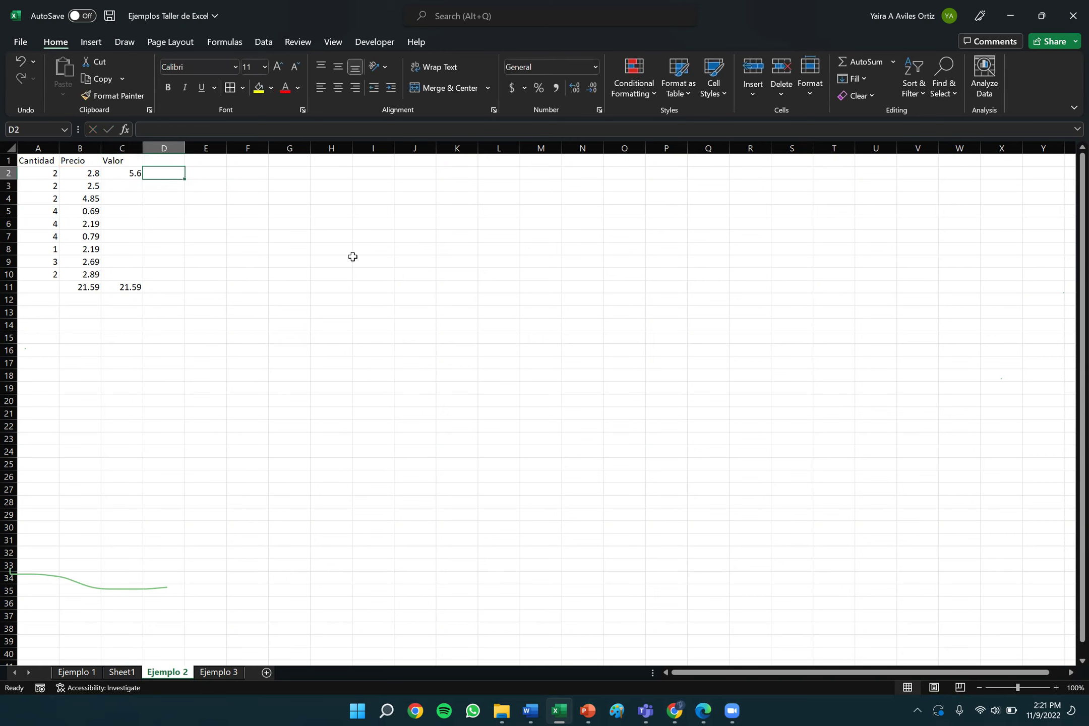
pyautogui.press('Left')
pyautogui.press('Left')
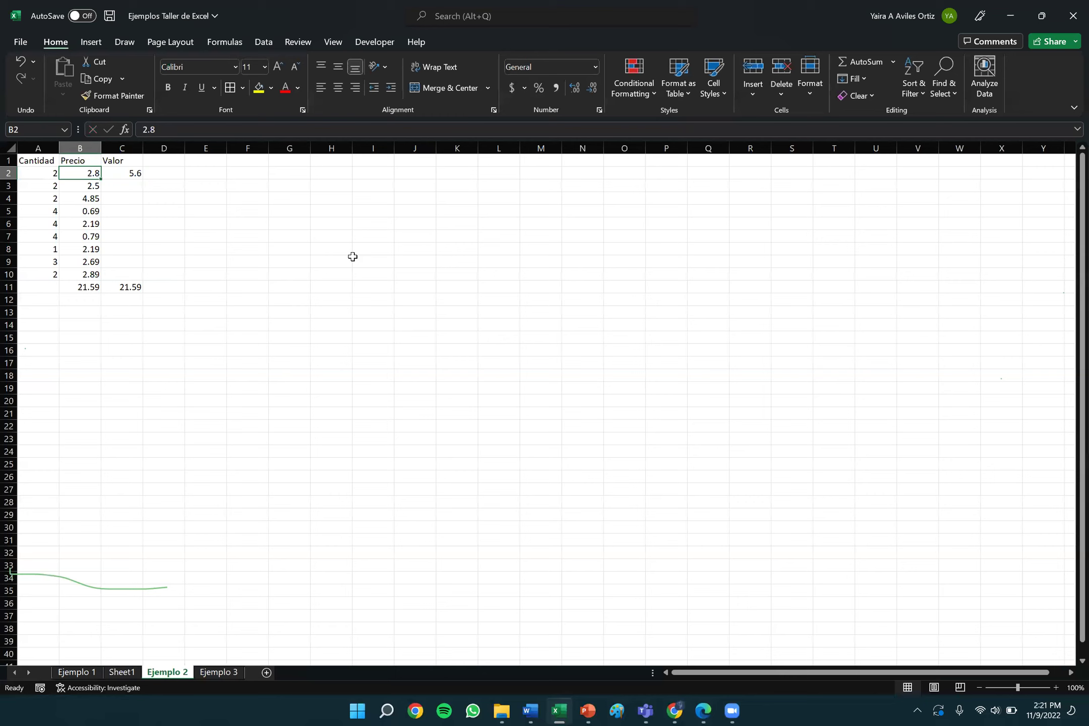
pyautogui.press('BackSpace')
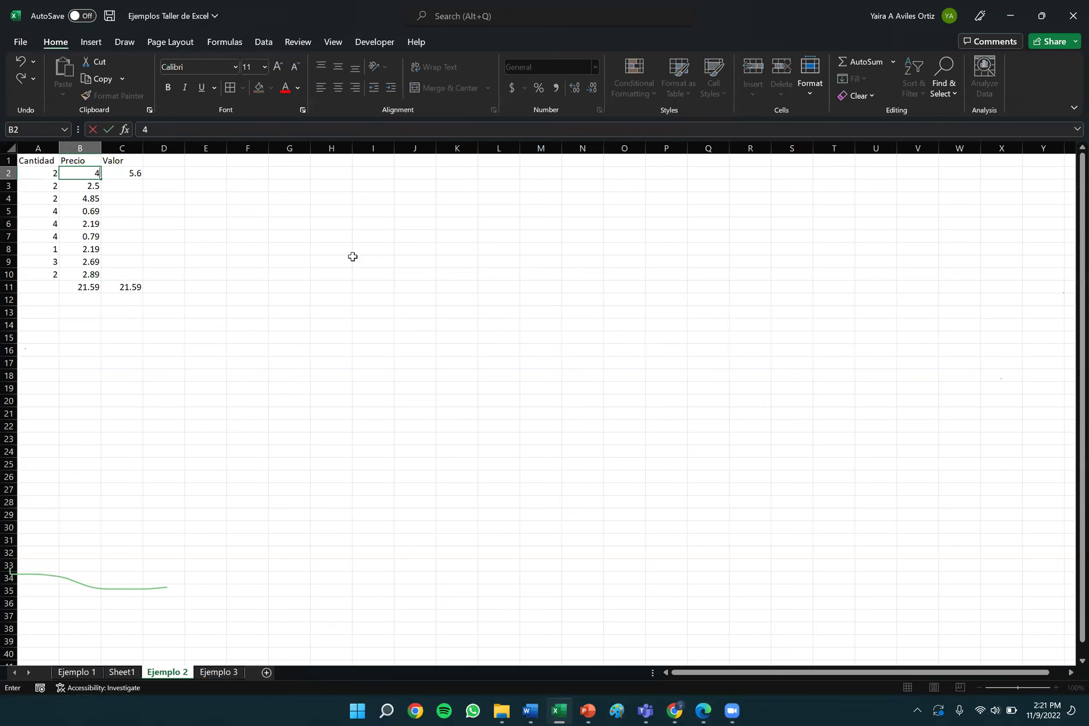
pyautogui.press('Tab')
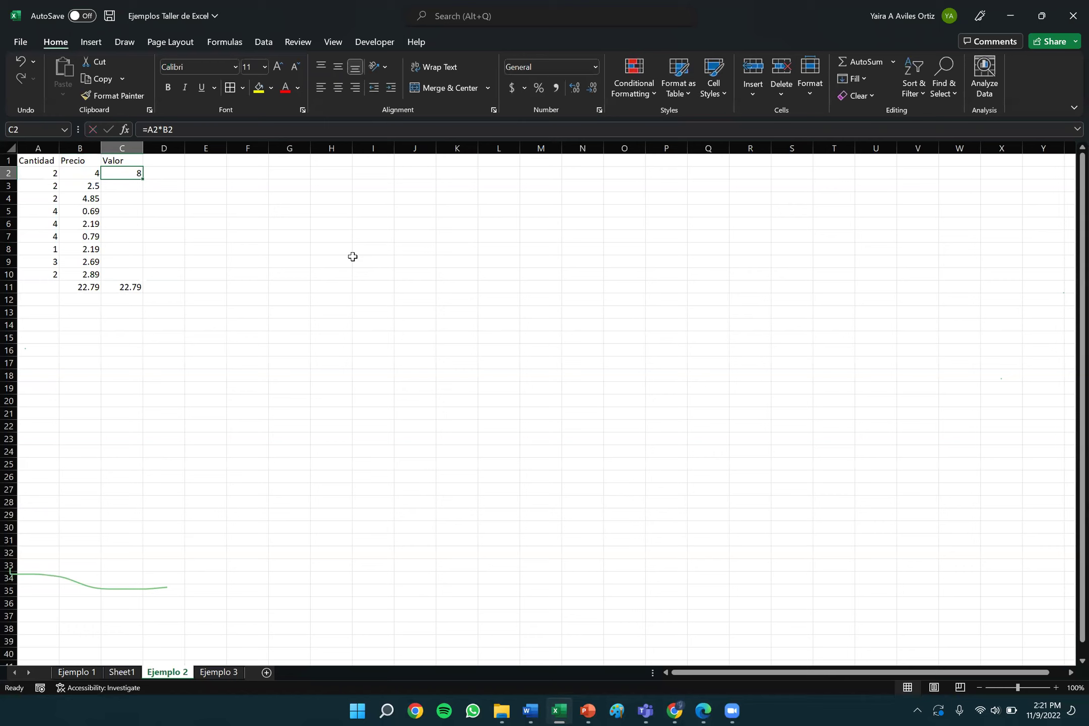
pyautogui.press('Left')
pyautogui.write('2.8')
pyautogui.press('Return')
pyautogui.press('Up')
pyautogui.press('Right')
pyautogui.press('Down')
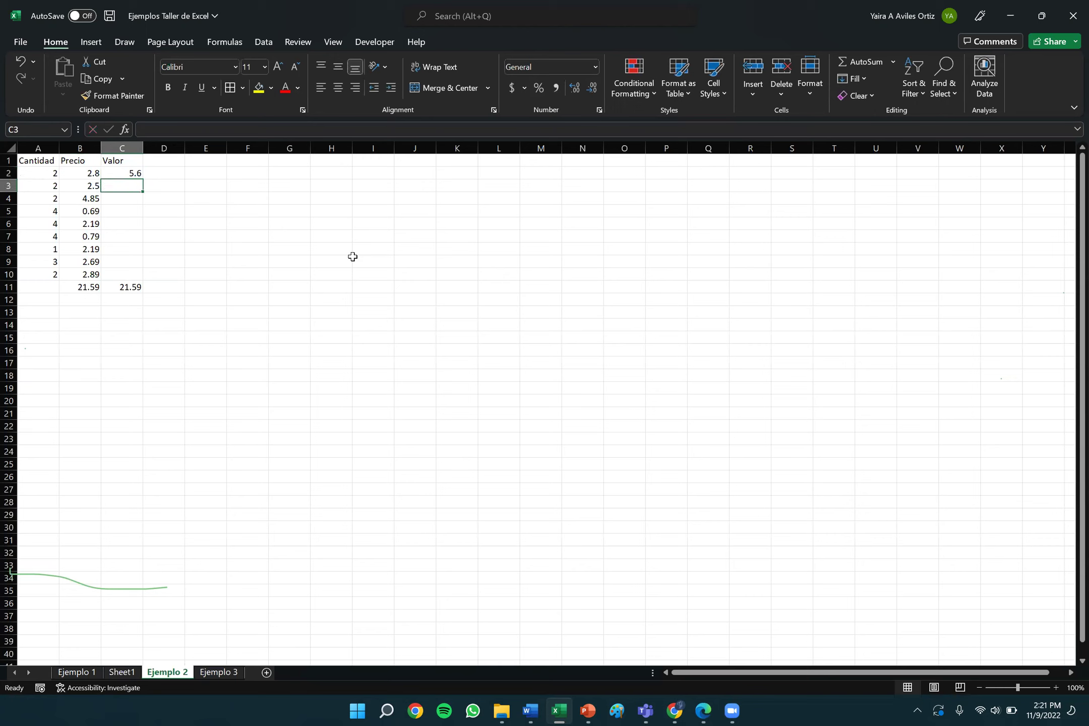
pyautogui.click(134, 174)
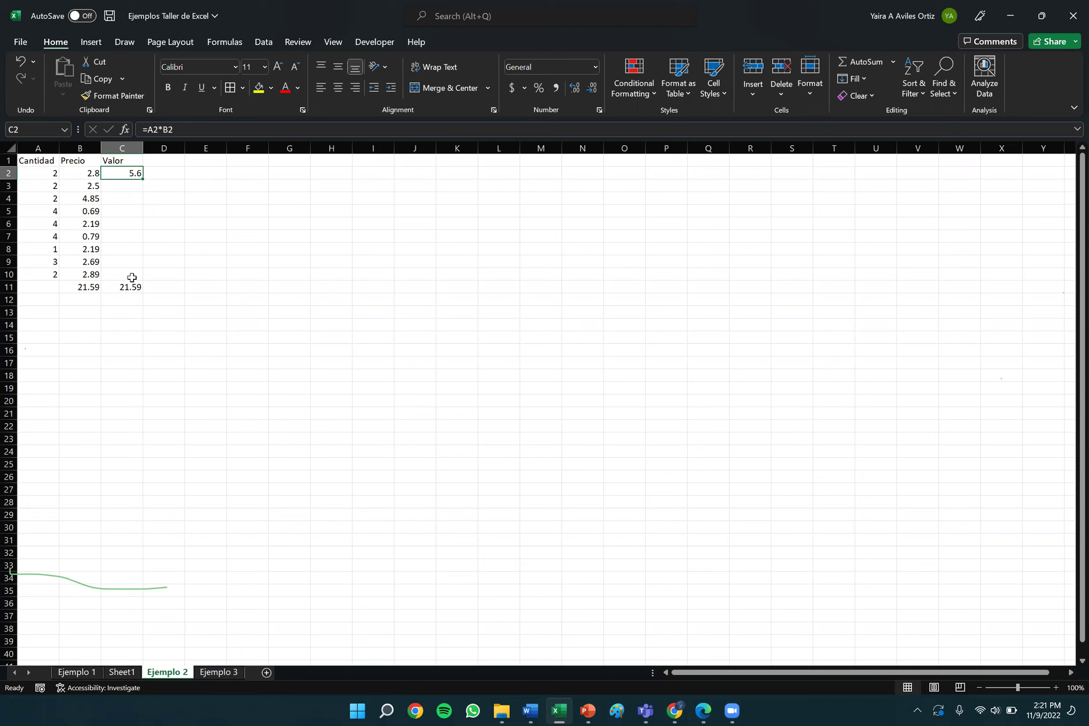
pyautogui.click(123, 185)
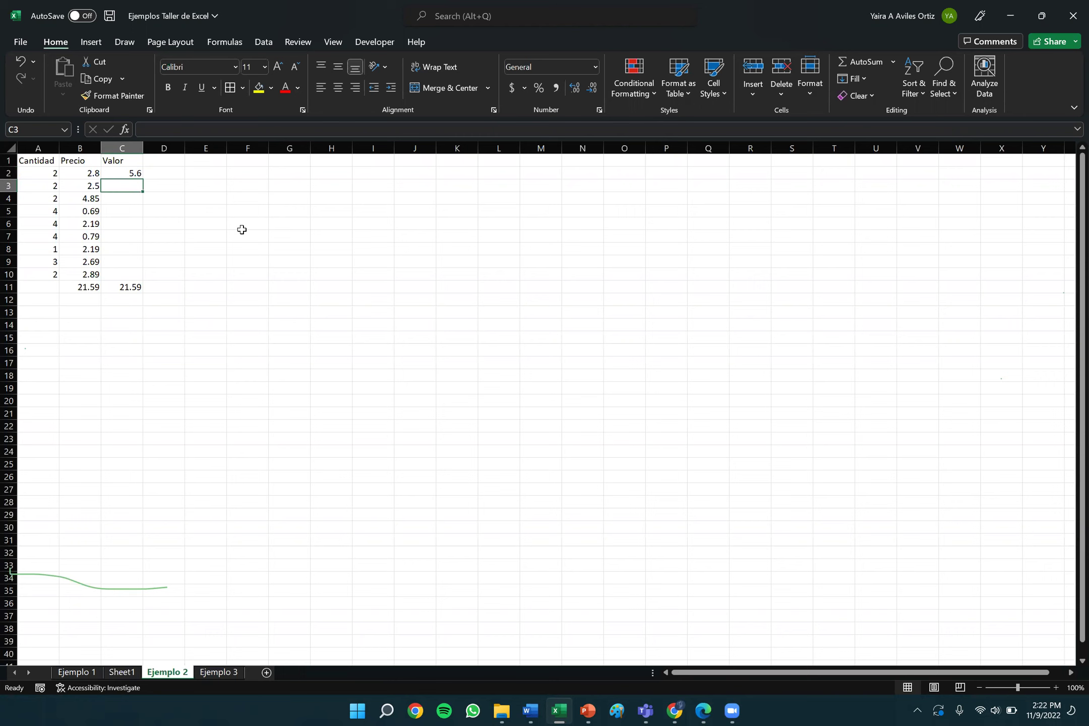
pyautogui.write('=')
pyautogui.click(44, 184)
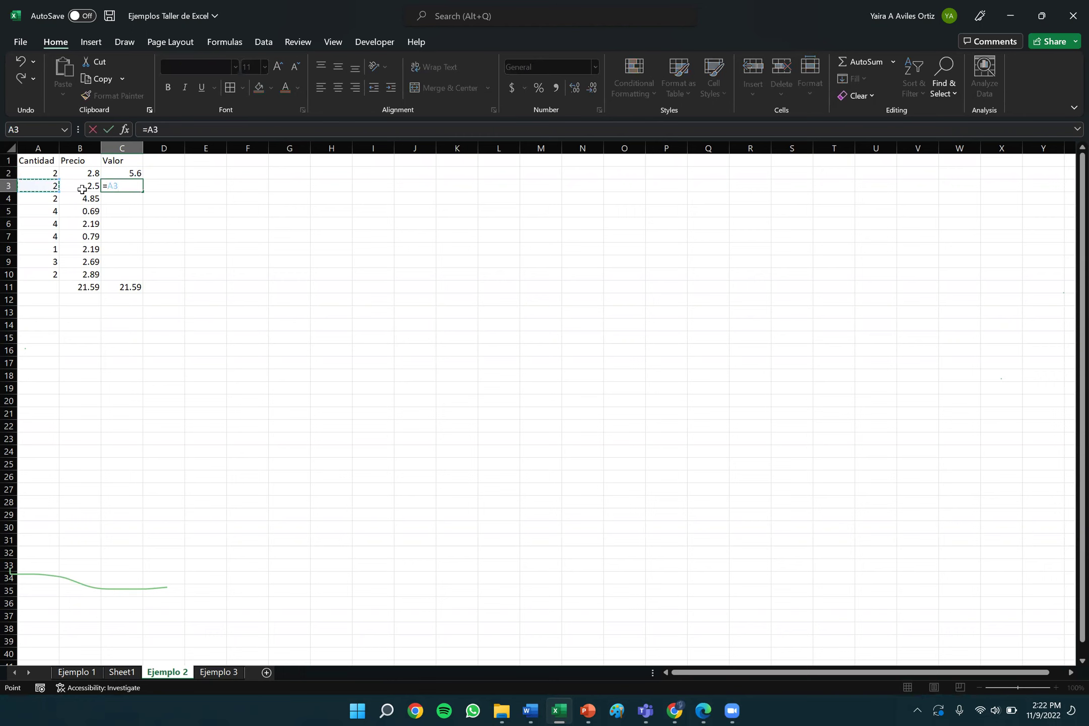
pyautogui.write('*')
pyautogui.click(81, 186)
pyautogui.press('Return')
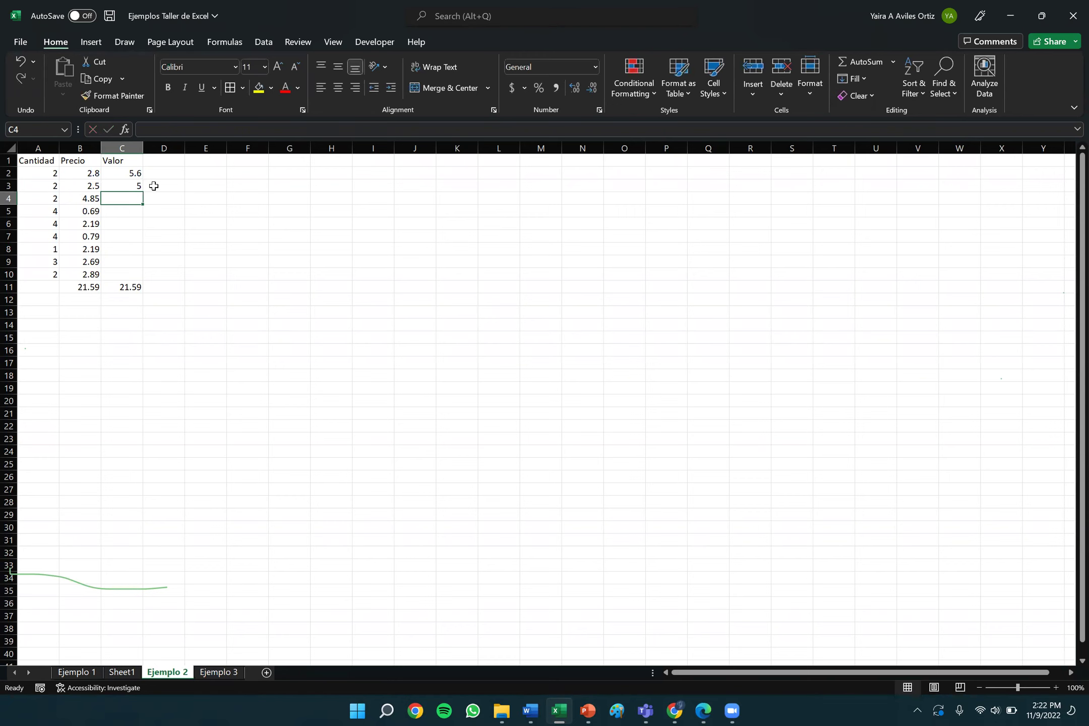
pyautogui.press('Up')
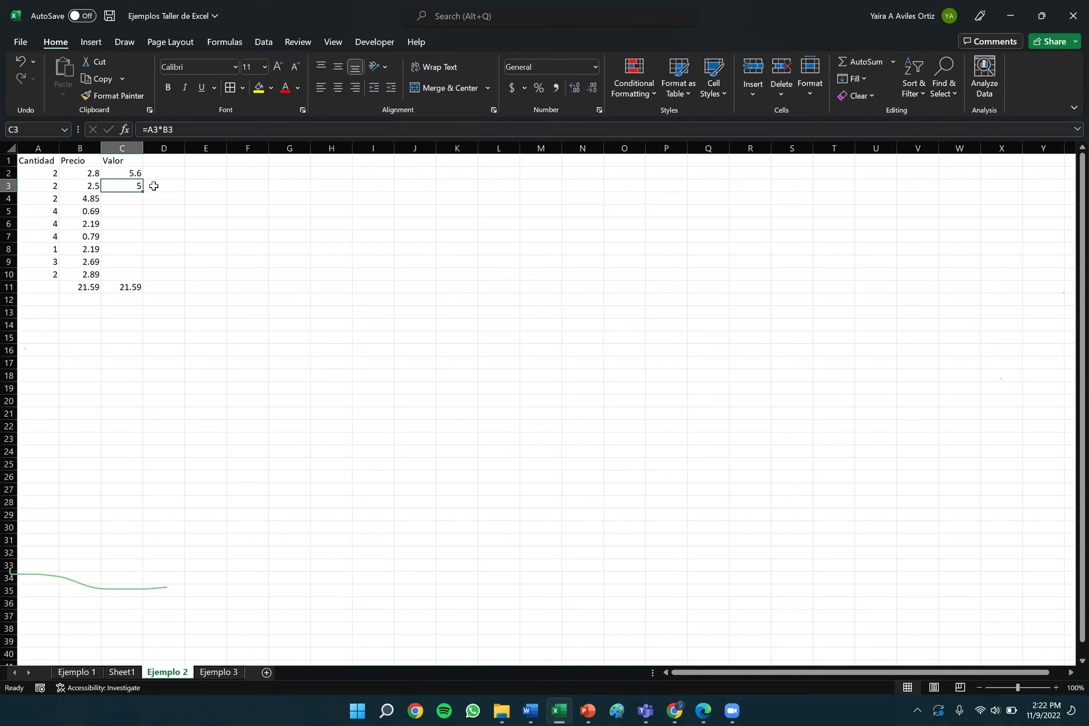
pyautogui.press('Delete')
pyautogui.click(133, 173)
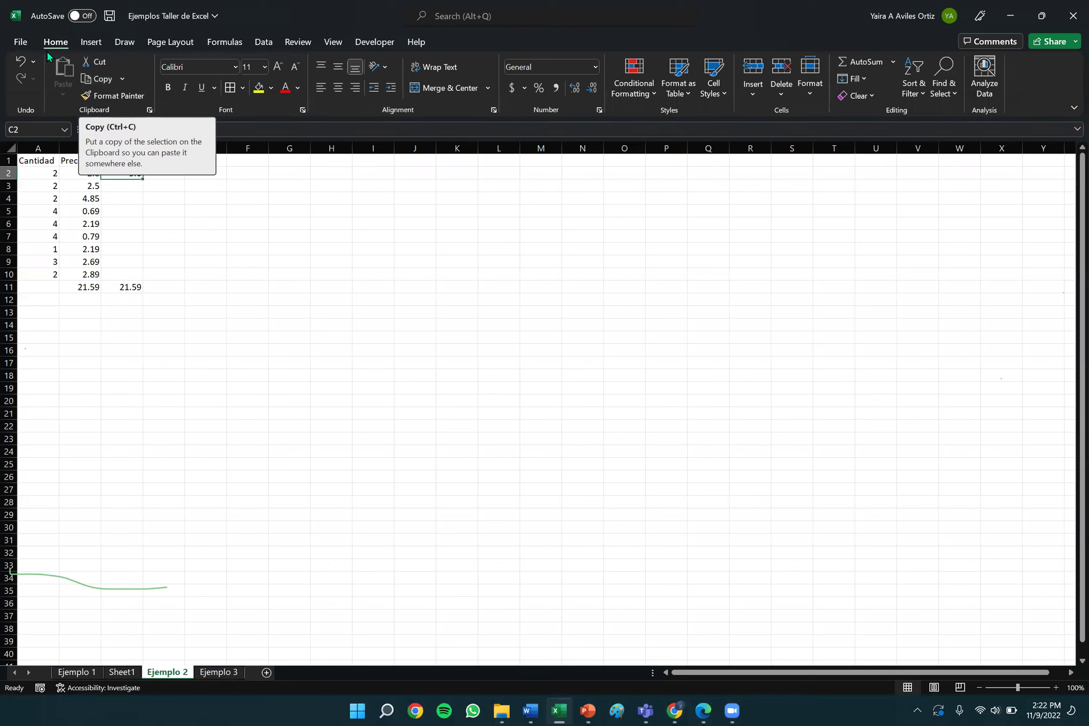
# Copy the =A2*B2 formula from C2 and paste it into C3:C10.
pyautogui.click(96, 81)
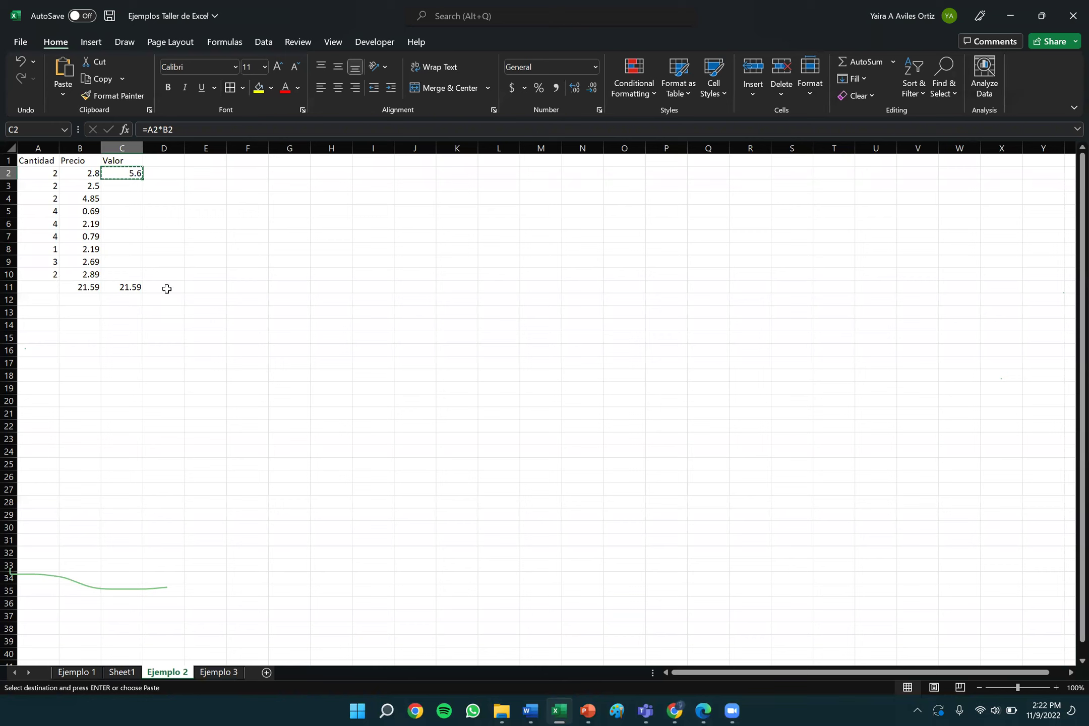
pyautogui.moveTo(119, 186); pyautogui.dragTo(126, 272)
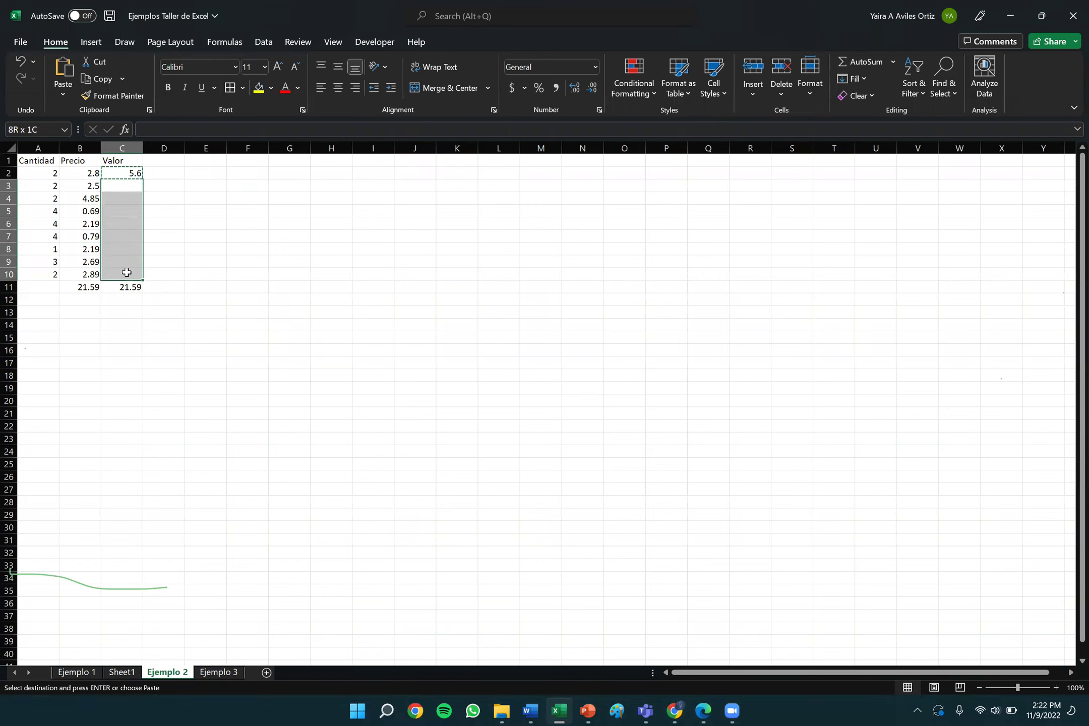
pyautogui.click(208, 236)
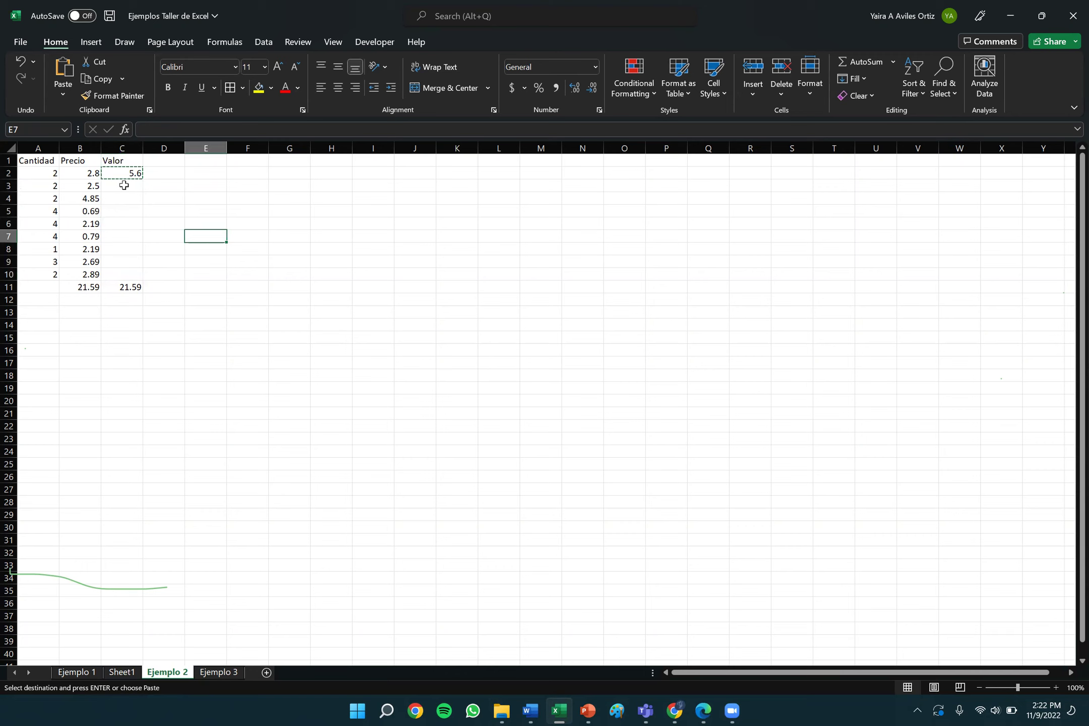
pyautogui.click(124, 185)
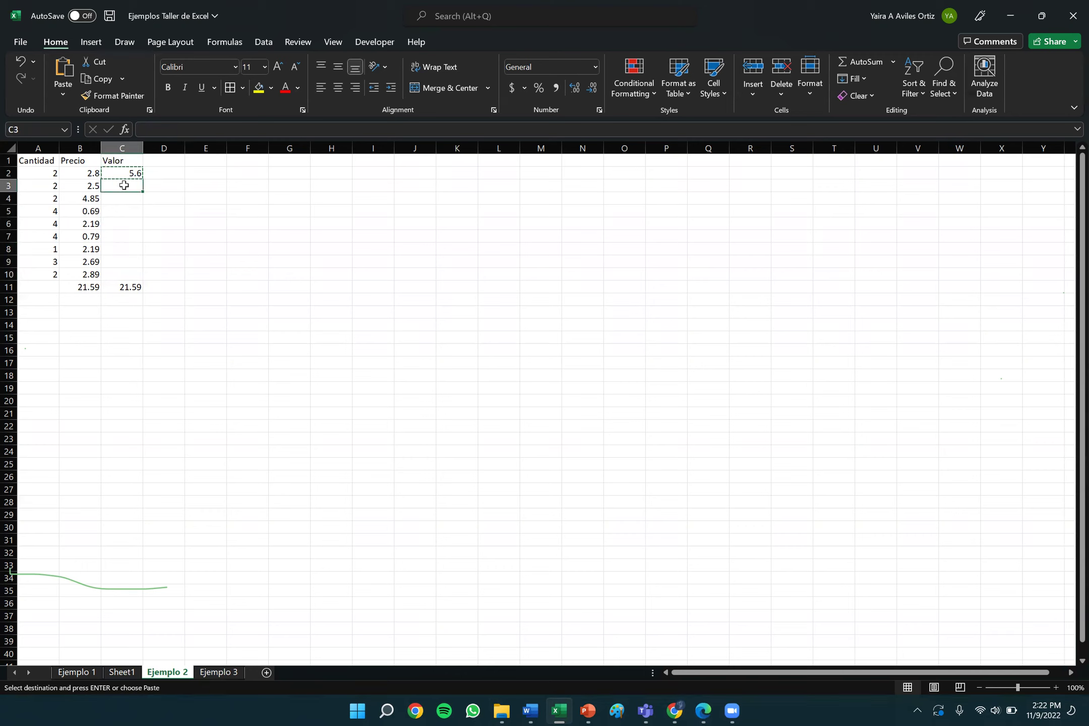
pyautogui.moveTo(124, 187); pyautogui.dragTo(128, 274)
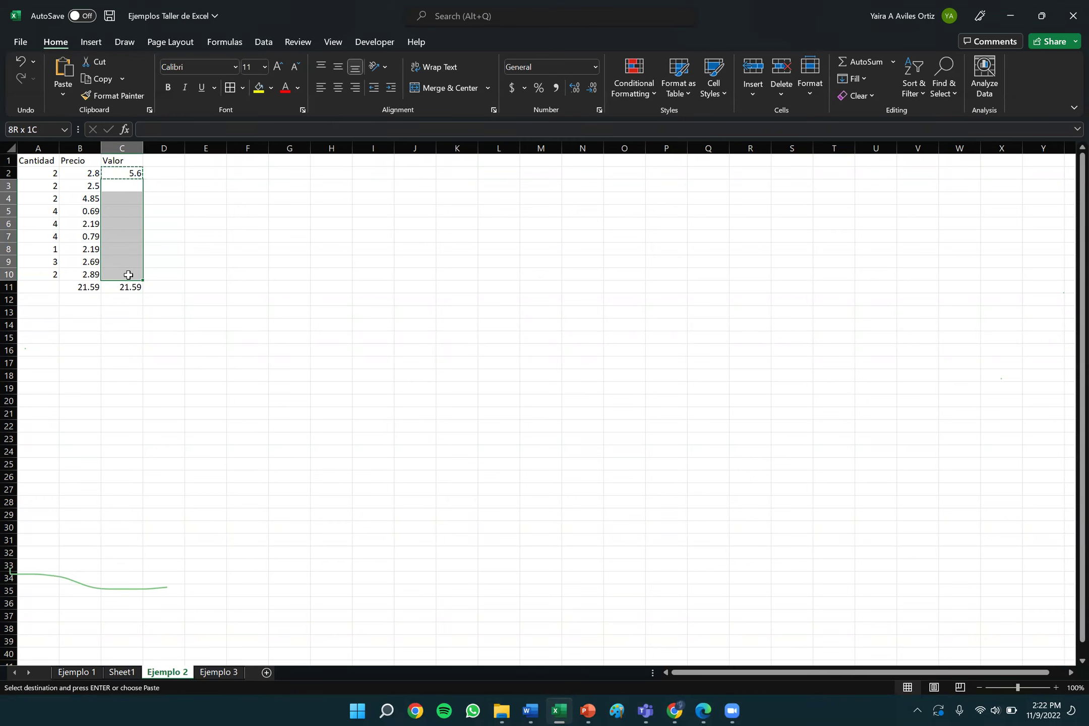
pyautogui.moveTo(128, 275); pyautogui.dragTo(128, 274)
pyautogui.click(65, 66)
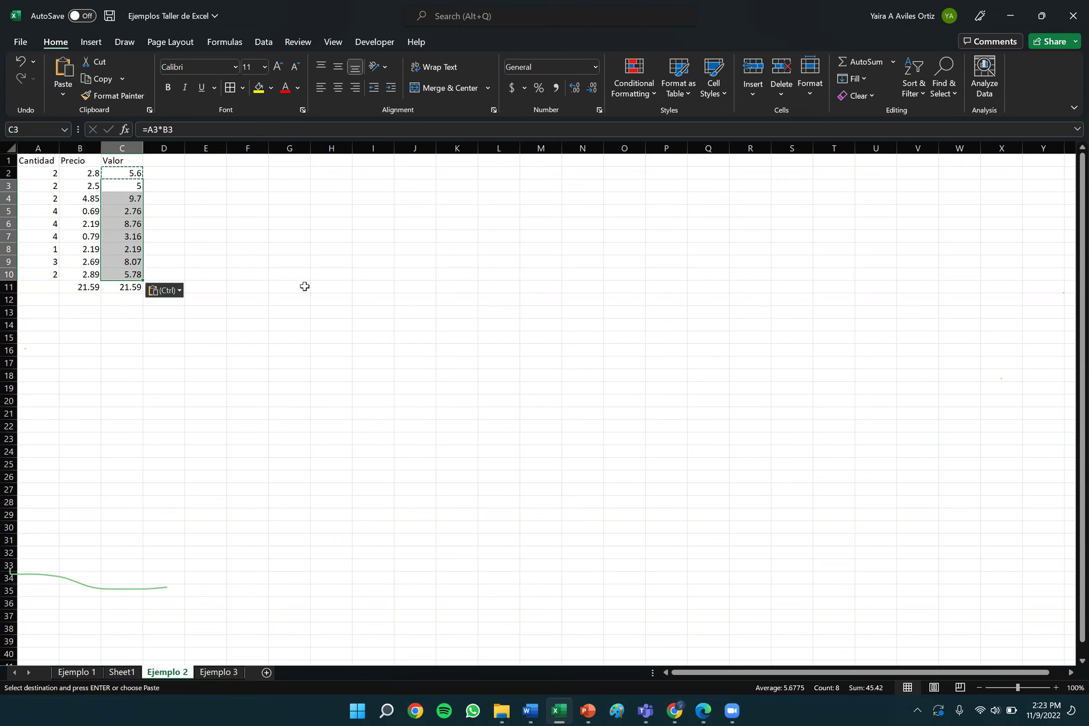
# Check the formula in C2 and remove the 21.59 total formula from C11.
pyautogui.click(196, 211)
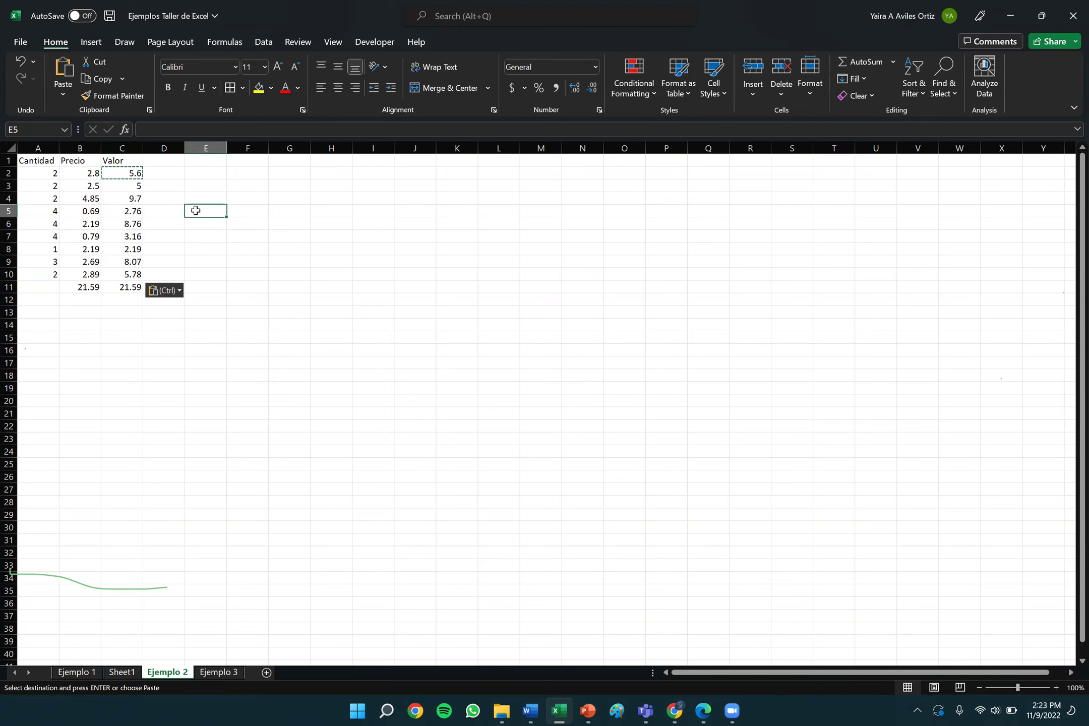
pyautogui.click(127, 173)
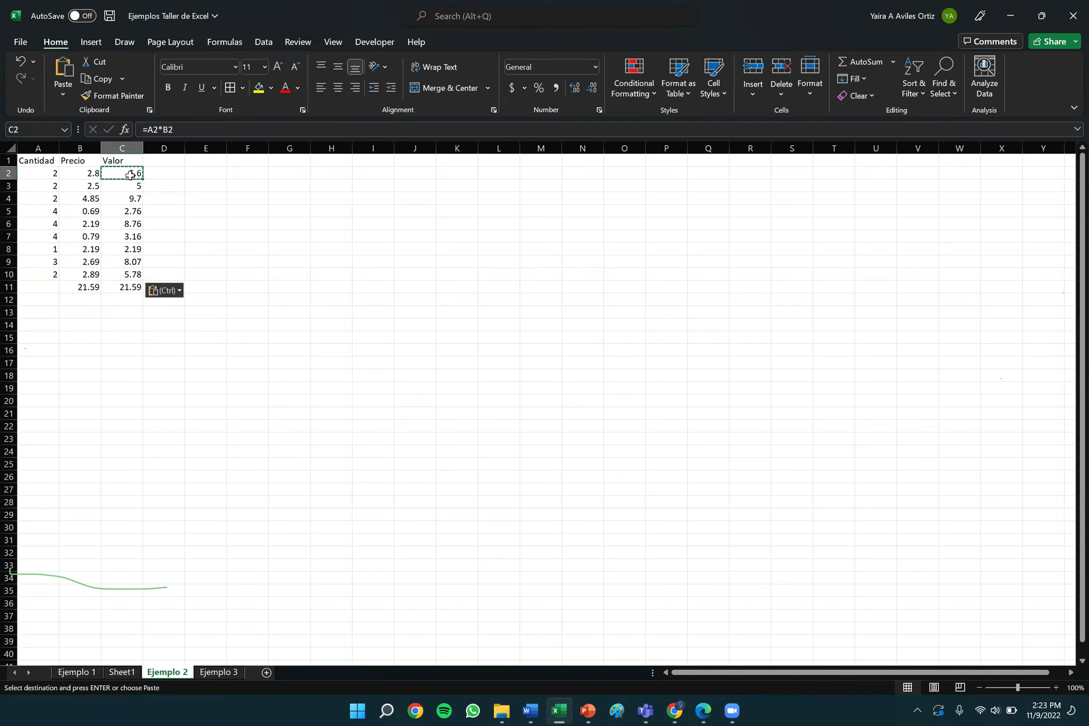
pyautogui.doubleClick(131, 287)
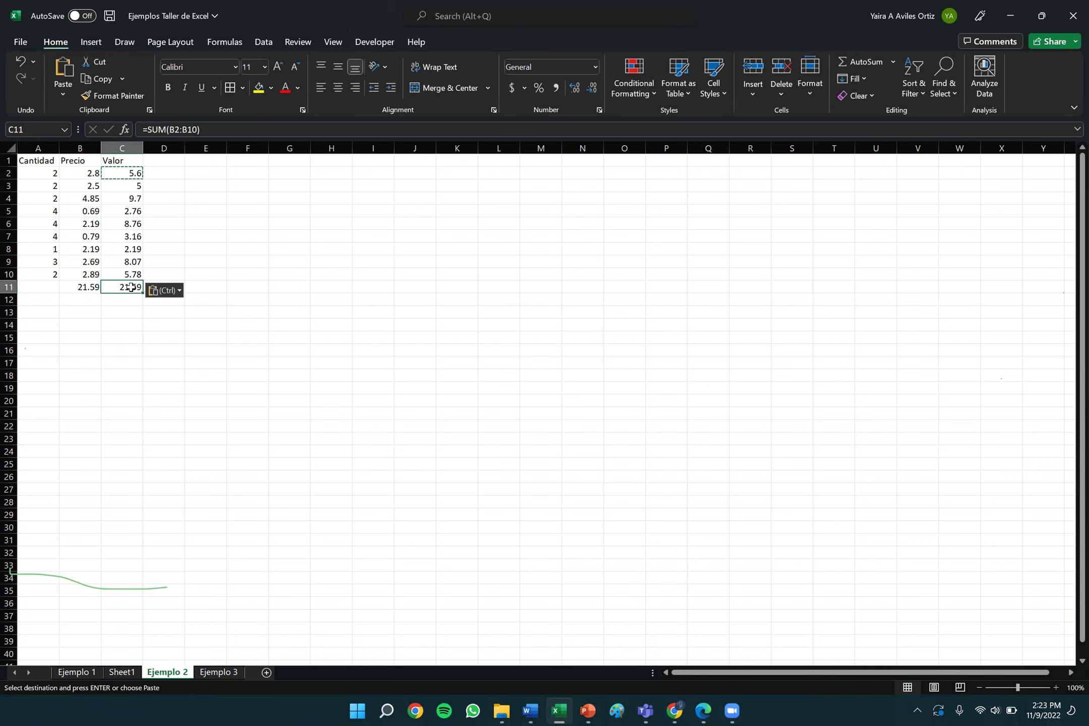
pyautogui.press('Escape')
pyautogui.click(255, 277)
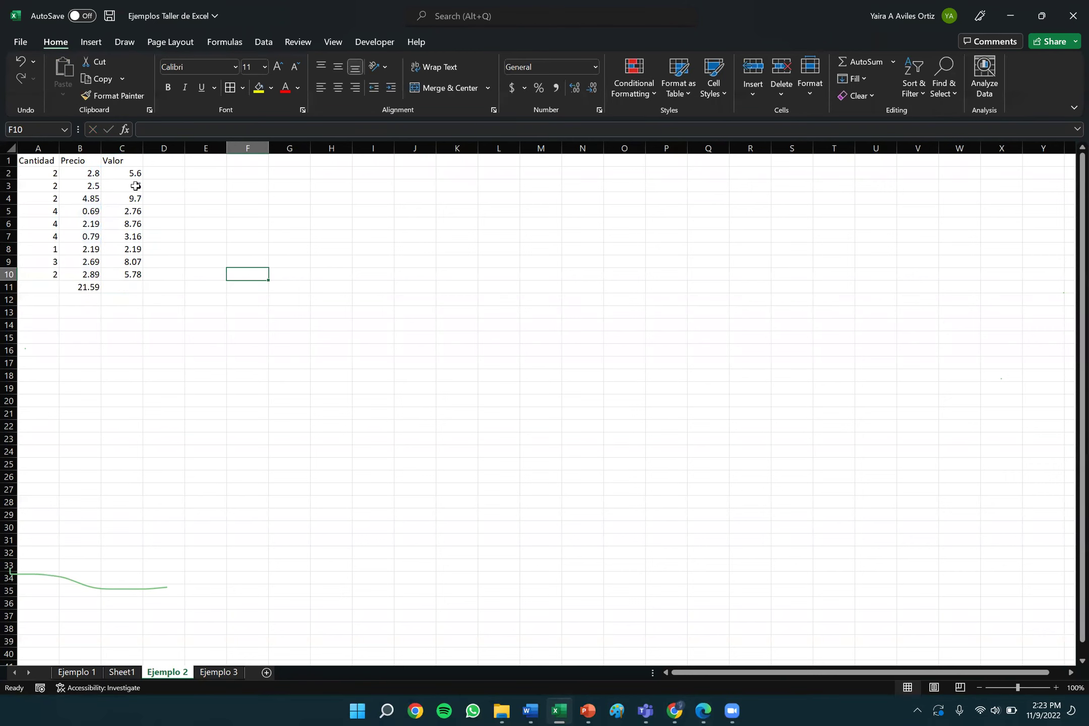
pyautogui.doubleClick(136, 186)
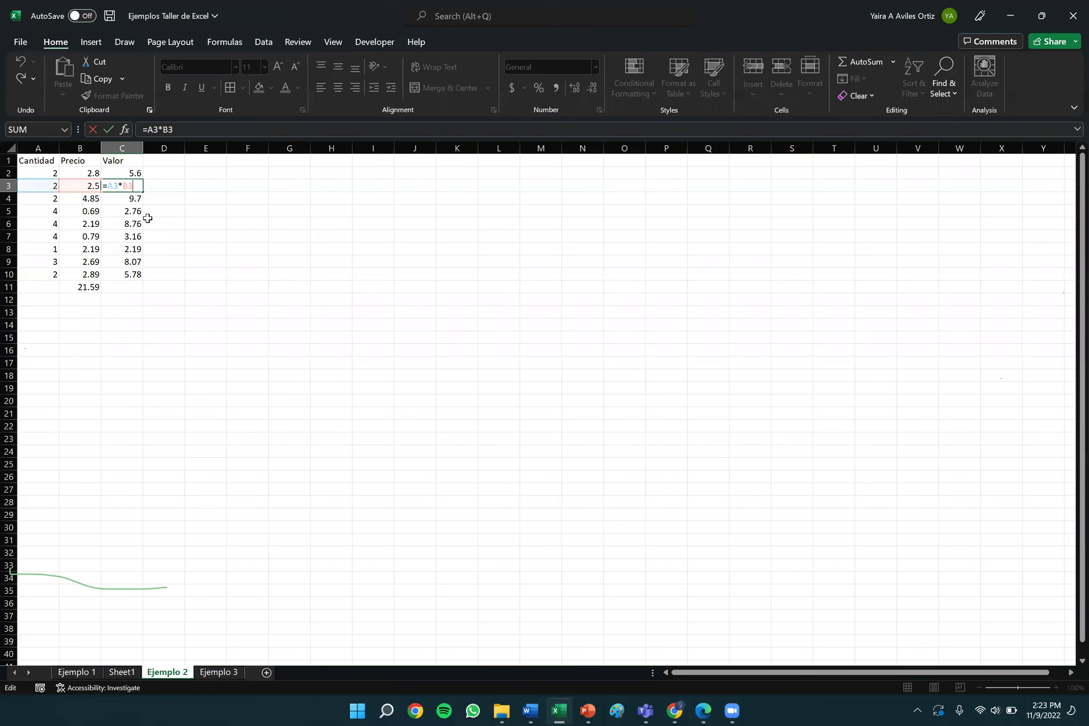
pyautogui.press('Return')
pyautogui.doubleClick(134, 200)
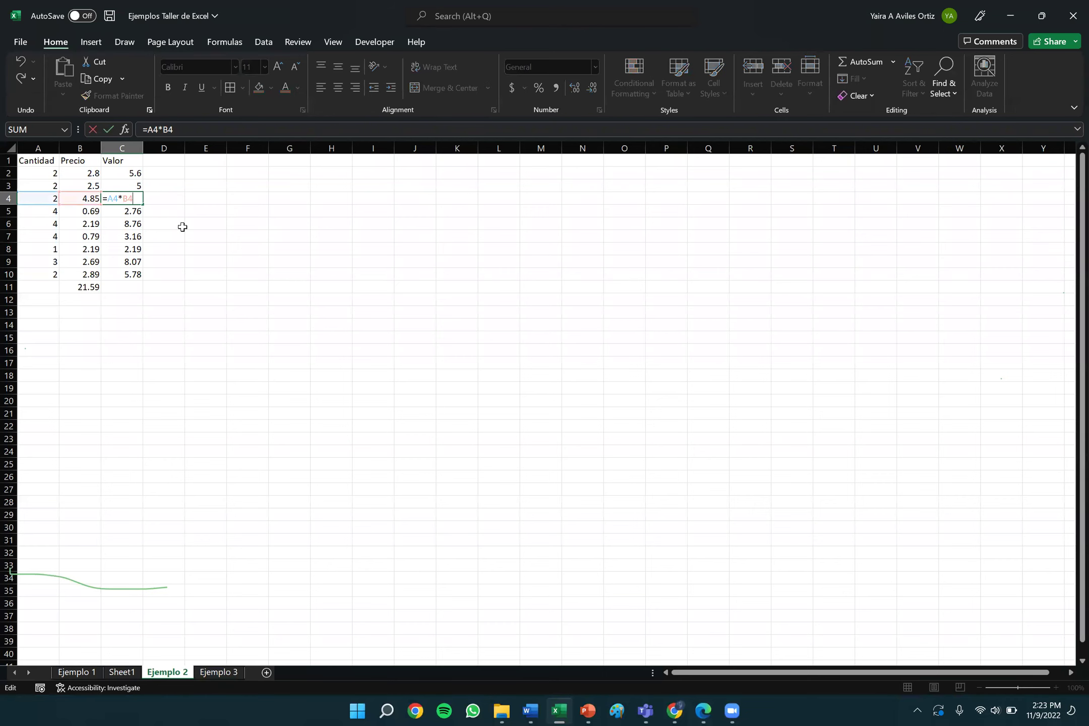
pyautogui.press('Return')
pyautogui.click(134, 237)
pyautogui.click(132, 274)
pyautogui.doubleClick(132, 237)
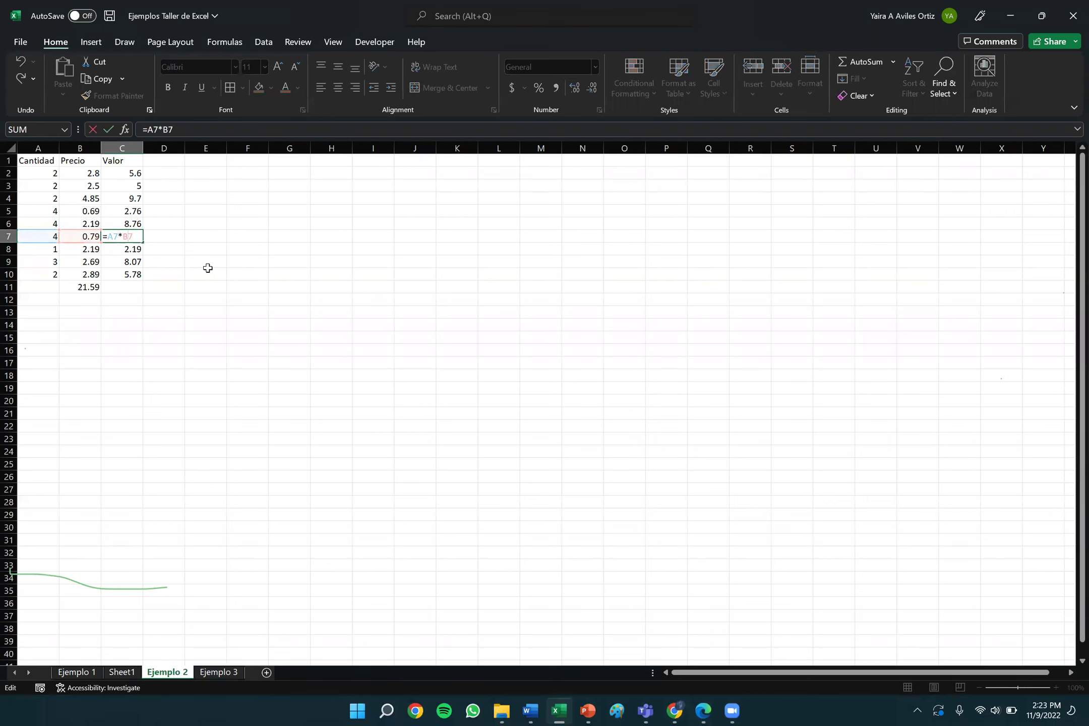
pyautogui.press('Return')
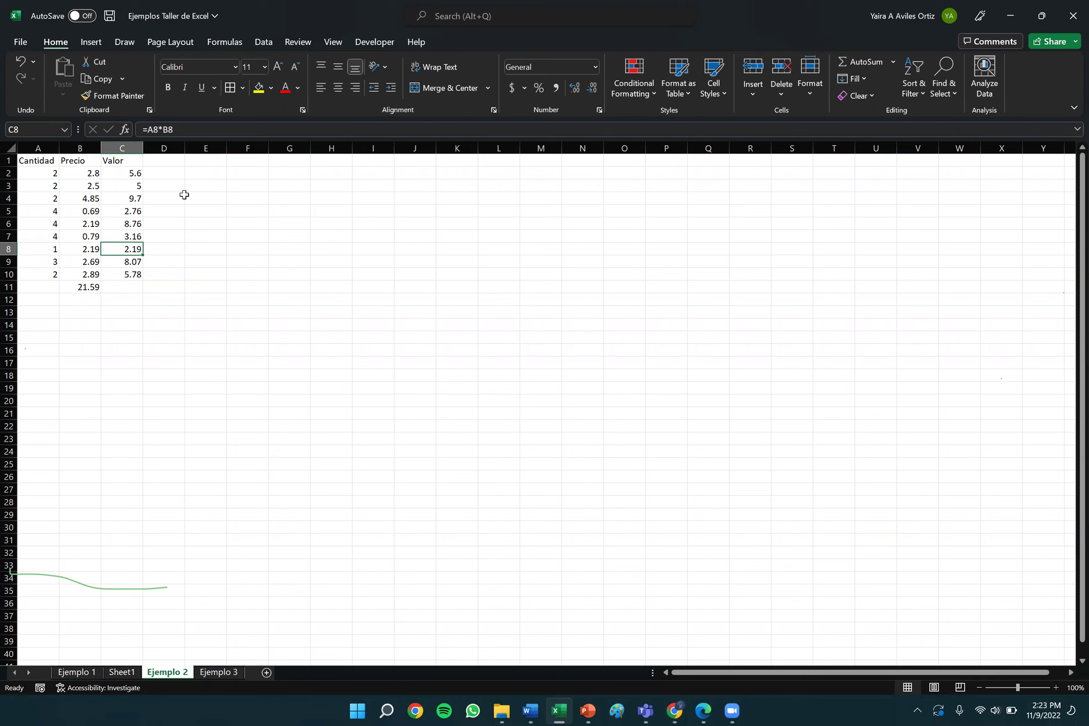
pyautogui.click(174, 161)
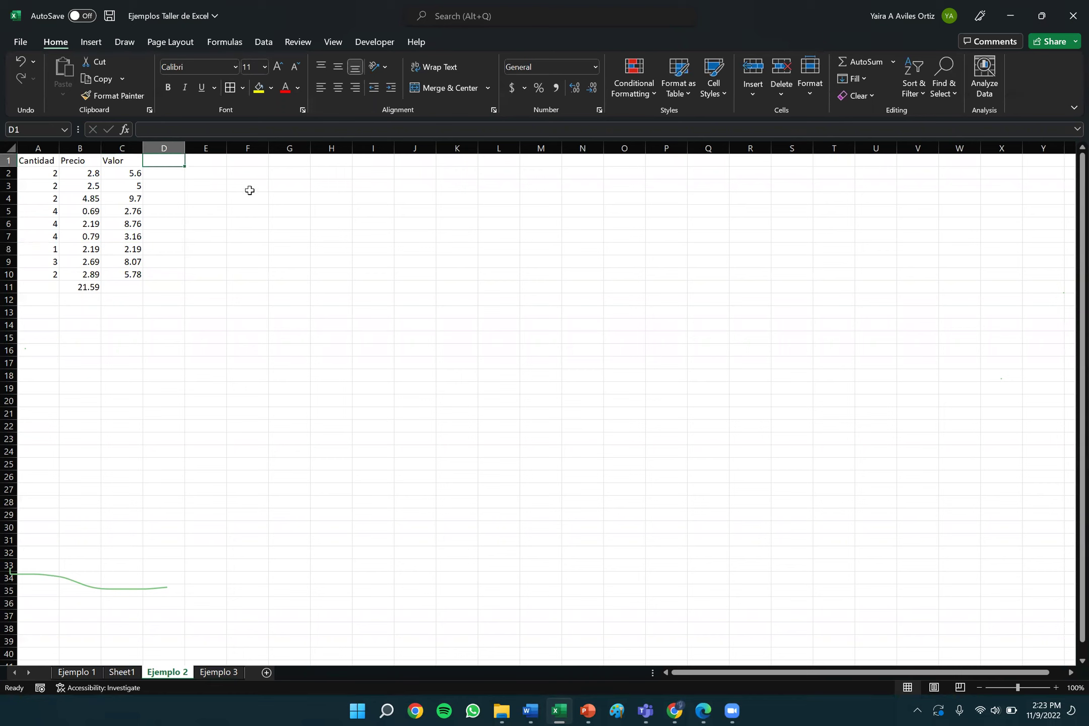
# Add the header 'Valor 2' in D1 and enter =A2*B2 in D2, showing 5.6.
pyautogui.write('Valor 2')
pyautogui.press('Return')
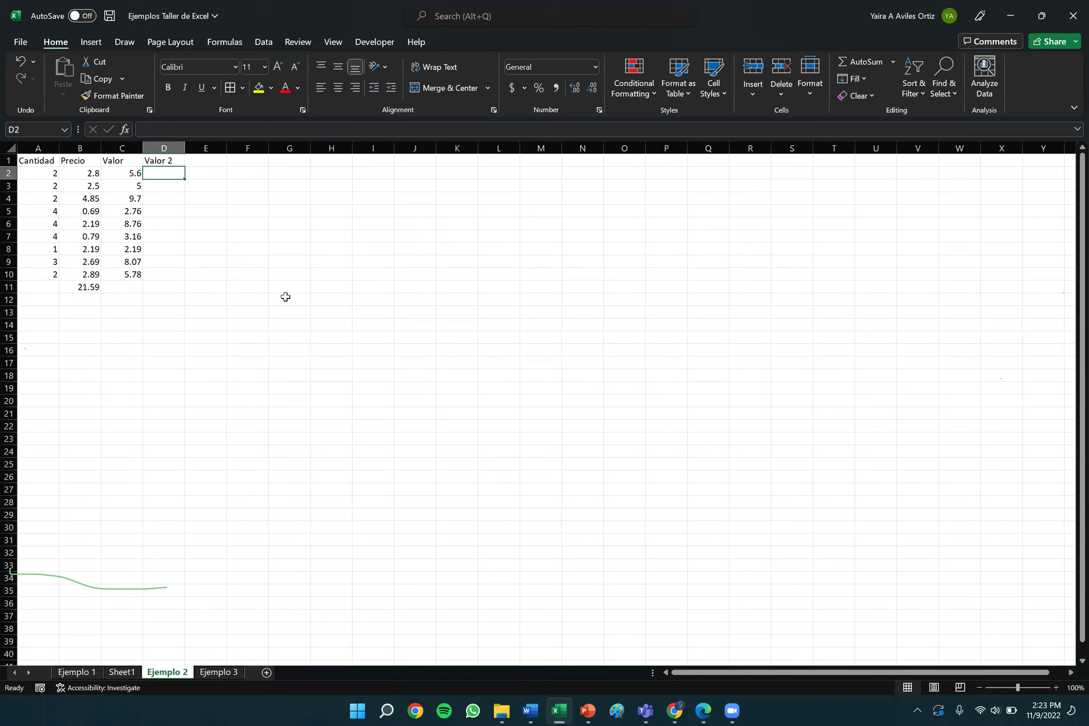
pyautogui.write('=')
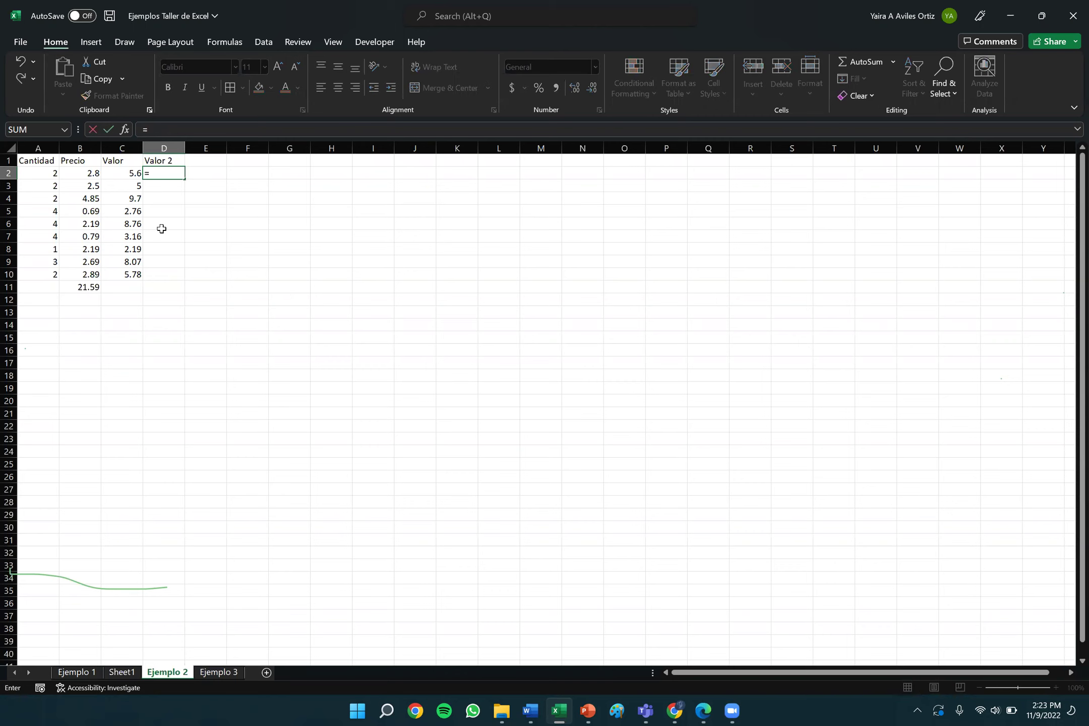
pyautogui.click(46, 172)
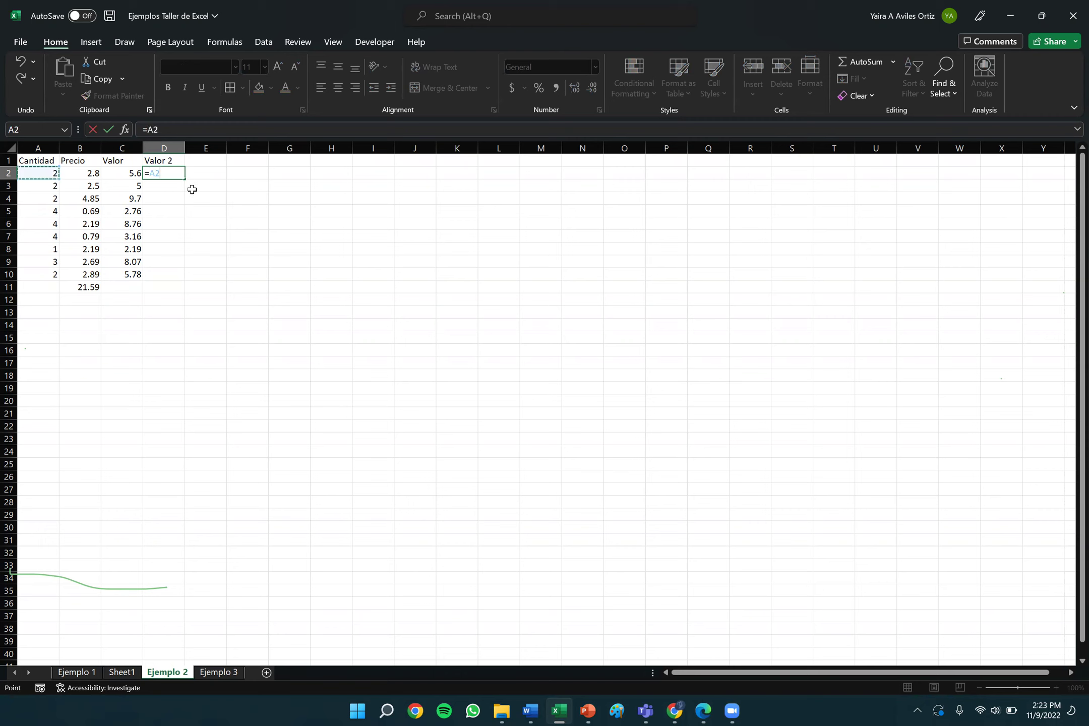
pyautogui.write('*')
pyautogui.click(80, 174)
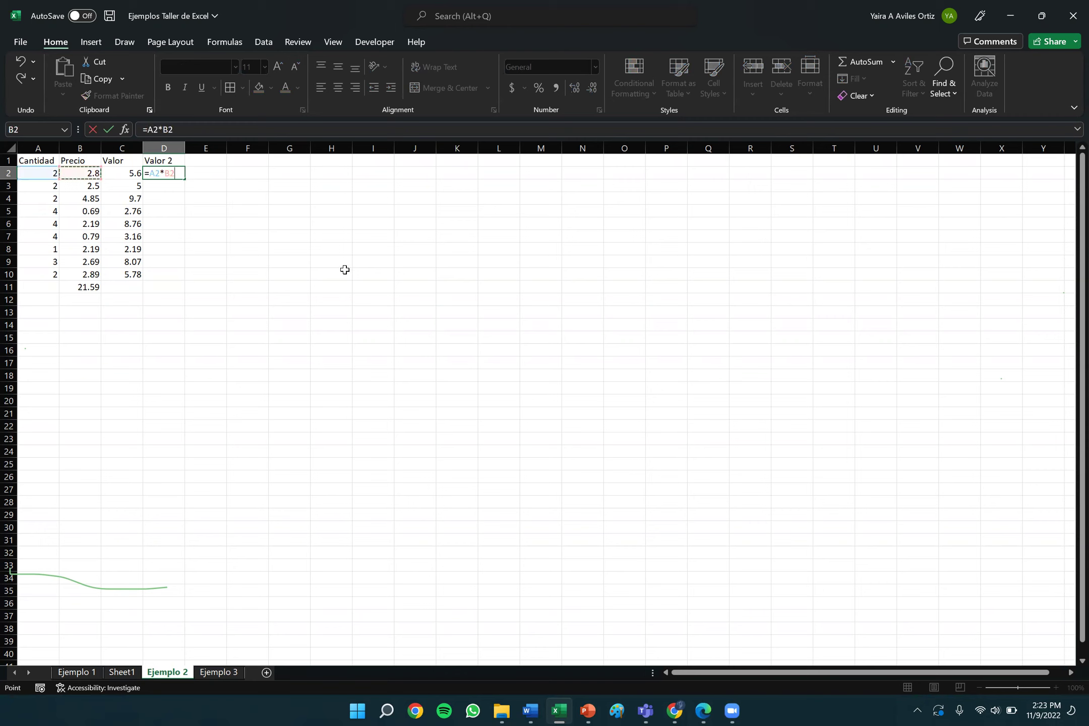
pyautogui.press('Return')
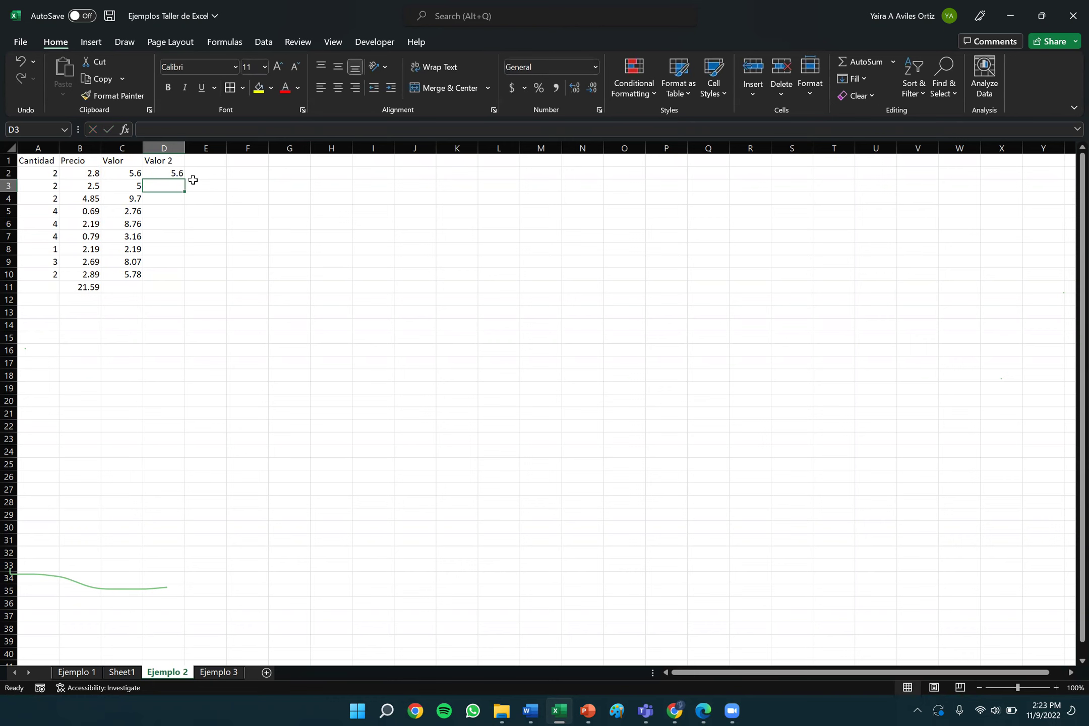
pyautogui.click(176, 173)
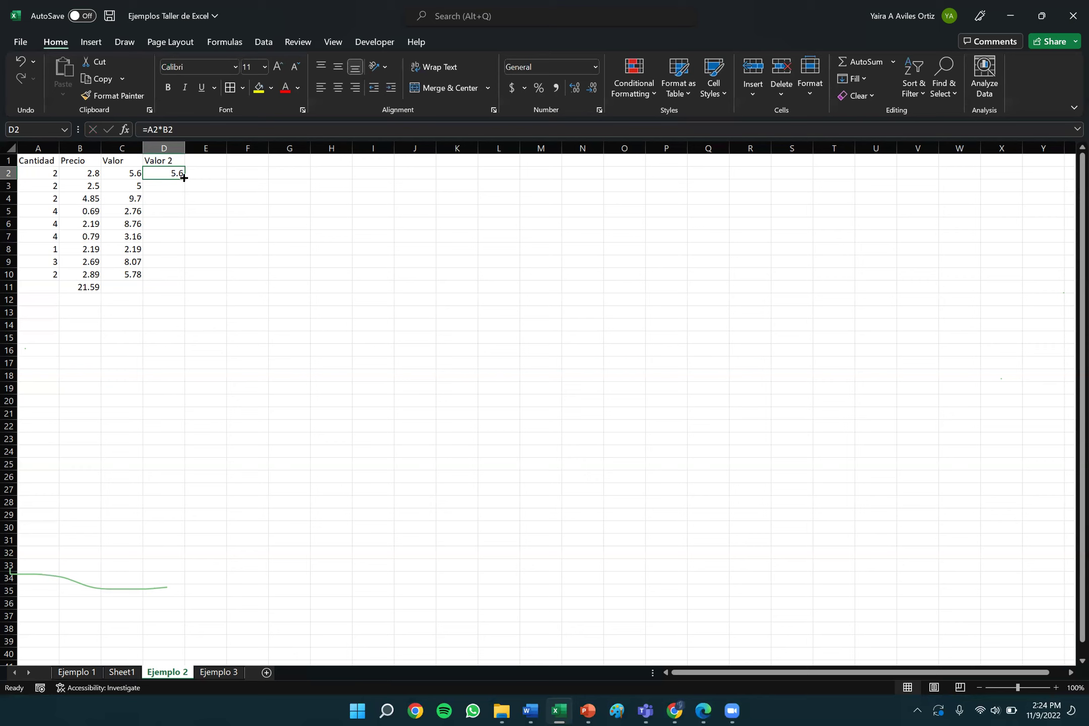
# Fill D2's formula down to D10 and inspect the copied formulas in D3 and D7.
pyautogui.moveTo(184, 177); pyautogui.dragTo(185, 282)
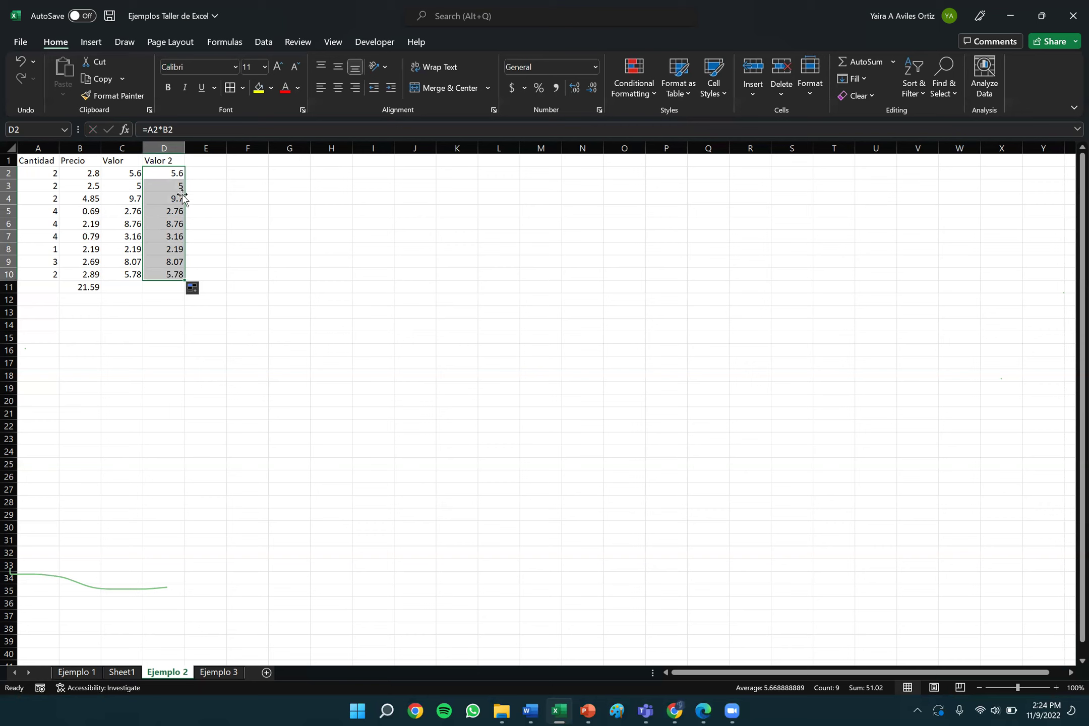
pyautogui.click(228, 209)
pyautogui.click(178, 185)
pyautogui.doubleClick(160, 186)
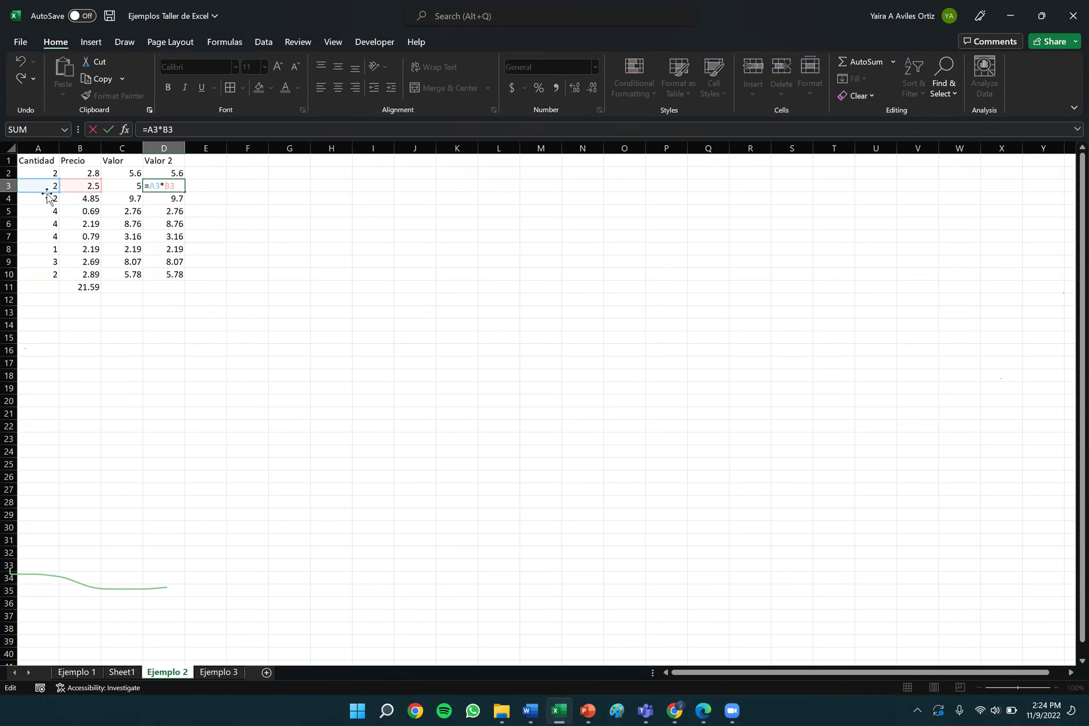
pyautogui.press('Escape')
pyautogui.hotkey('ctrl', 'Up')
pyautogui.doubleClick(172, 236)
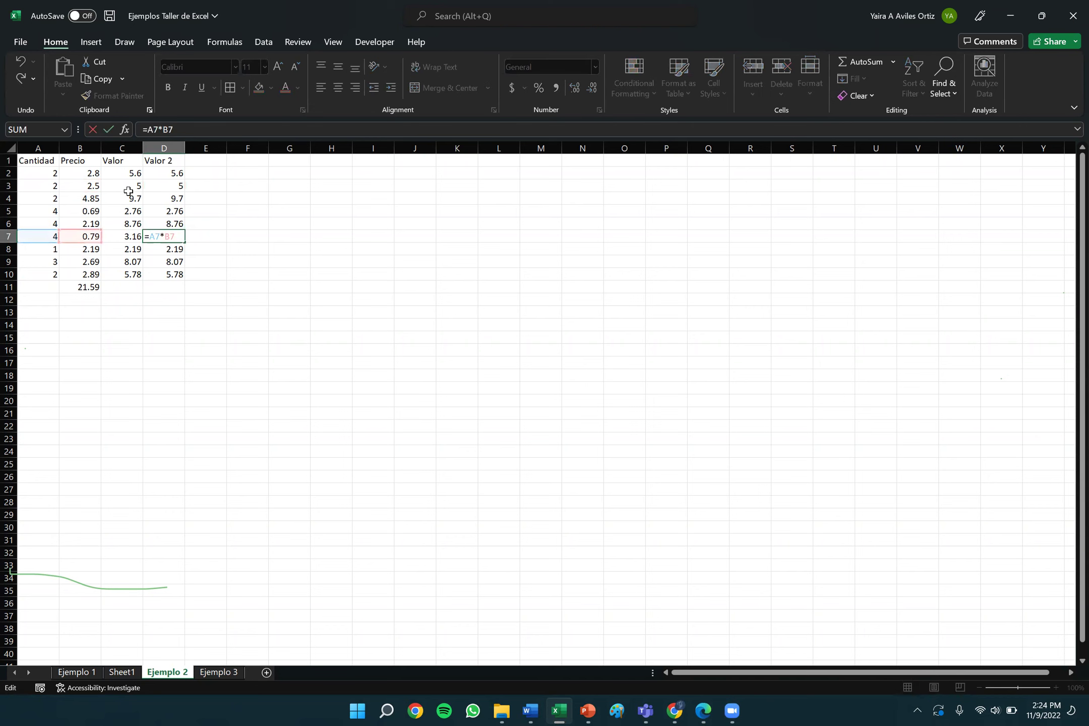
pyautogui.press('Return')
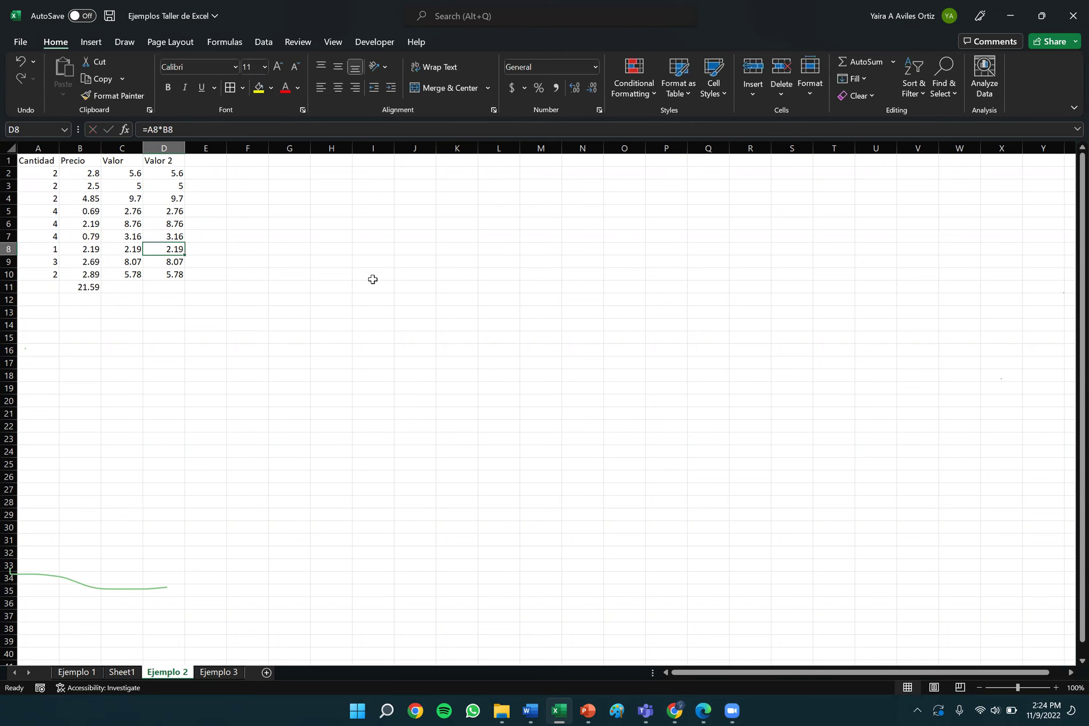
pyautogui.press('Down')
pyautogui.press('Down')
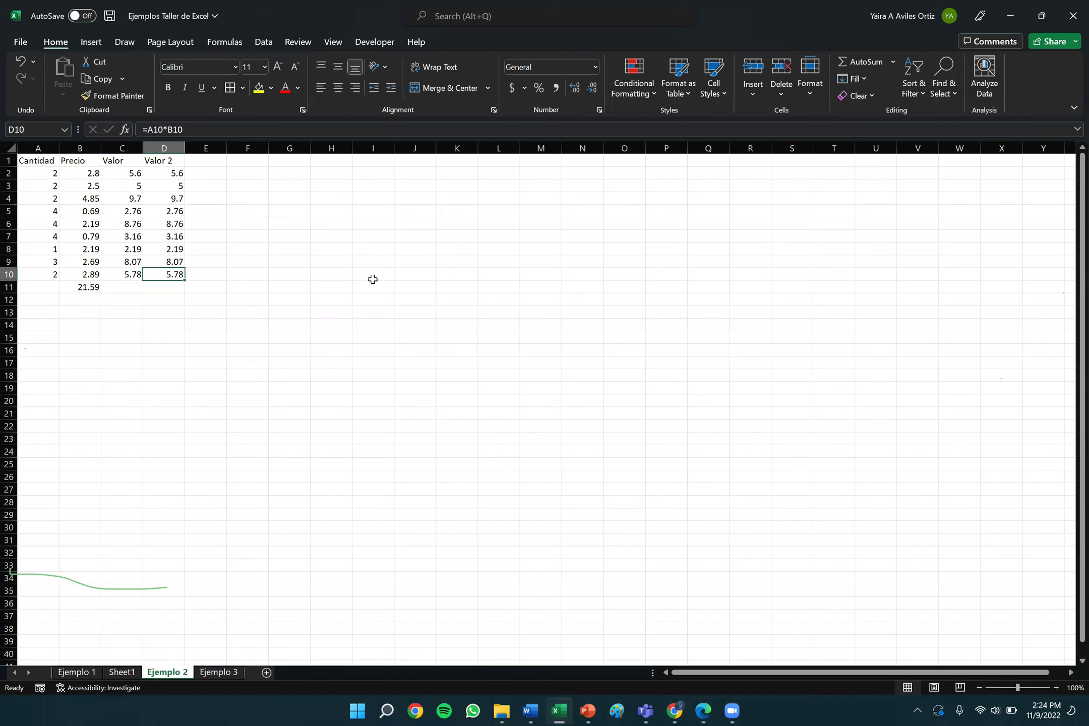
pyautogui.press('Right')
pyautogui.press('Up')
pyautogui.press('Up')
pyautogui.press('Up')
pyautogui.press('Up')
pyautogui.press('Up')
pyautogui.press('Up')
pyautogui.press('Up')
pyautogui.press('Up')
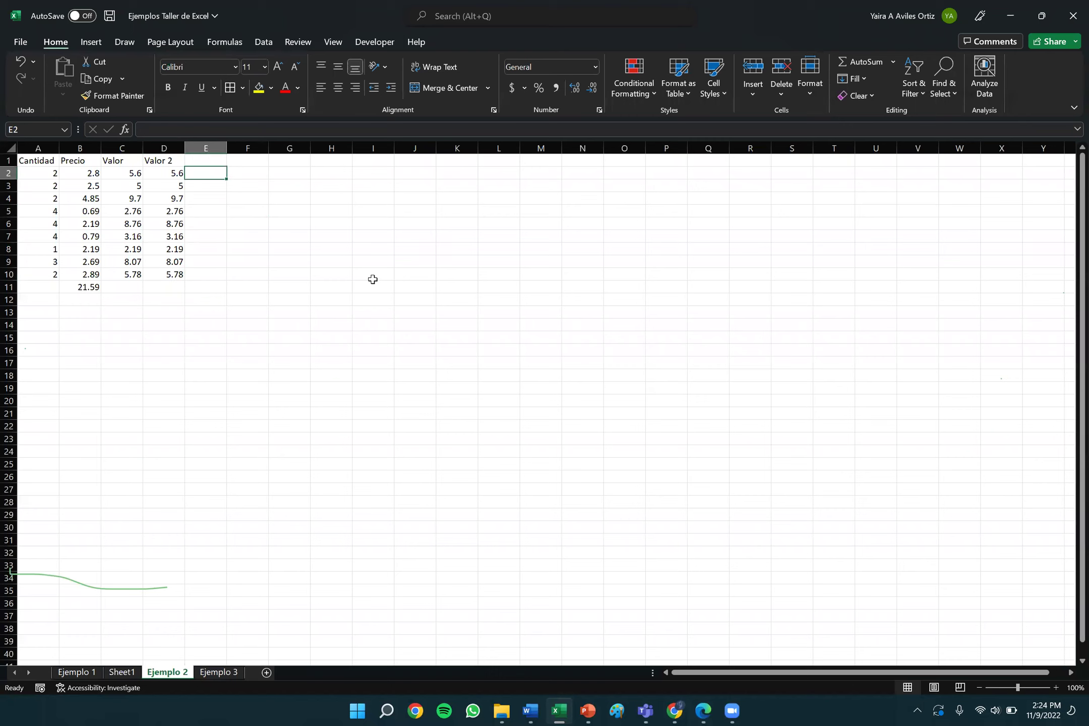
# Enter =2*2.8 in E2 and =2*2.5 in E3, showing 5.6 and 5.
pyautogui.write('=')
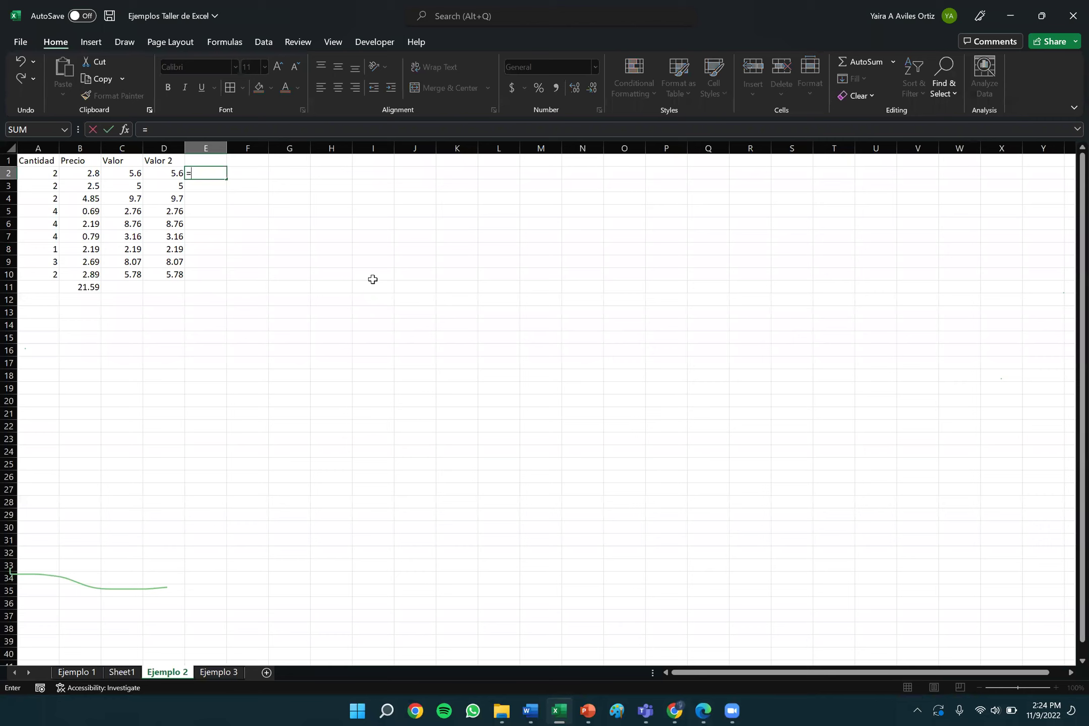
pyautogui.write('2*2.8')
pyautogui.press('Return')
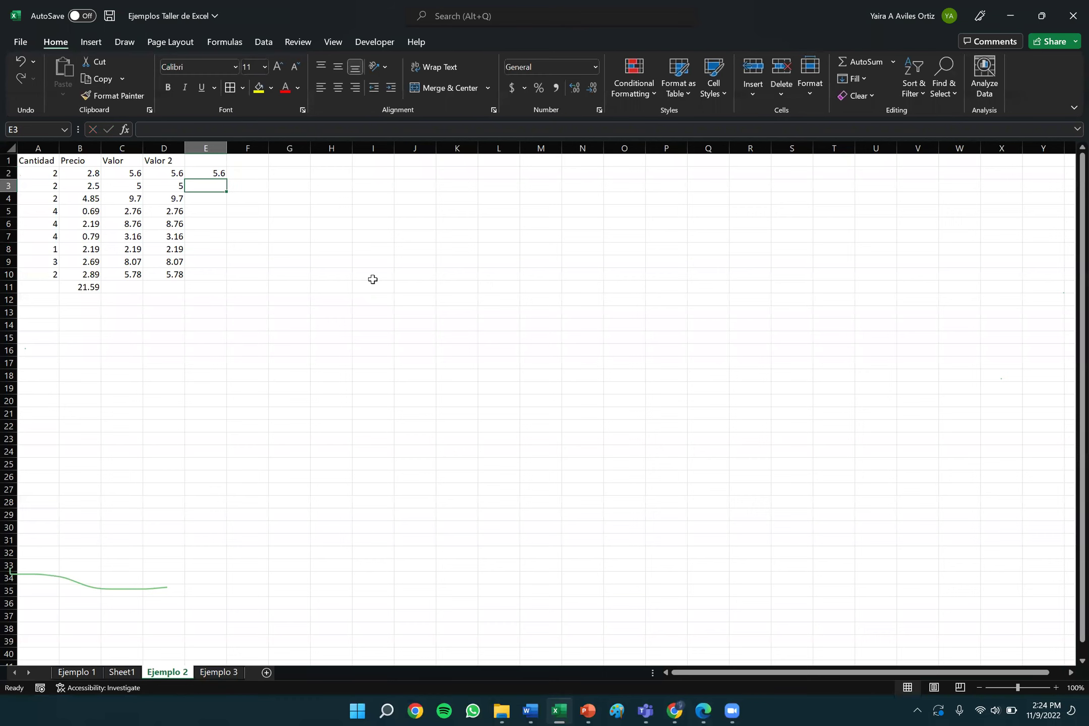
pyautogui.write('2*')
pyautogui.press('BackSpace')
pyautogui.press('BackSpace')
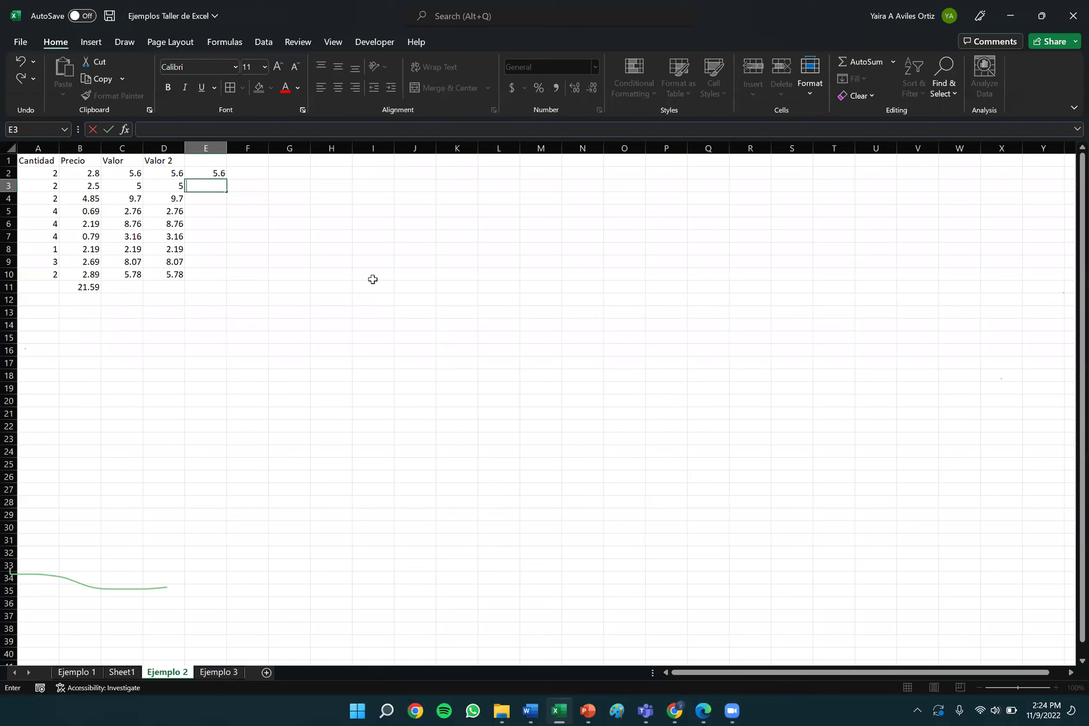
pyautogui.write('=2*2.5')
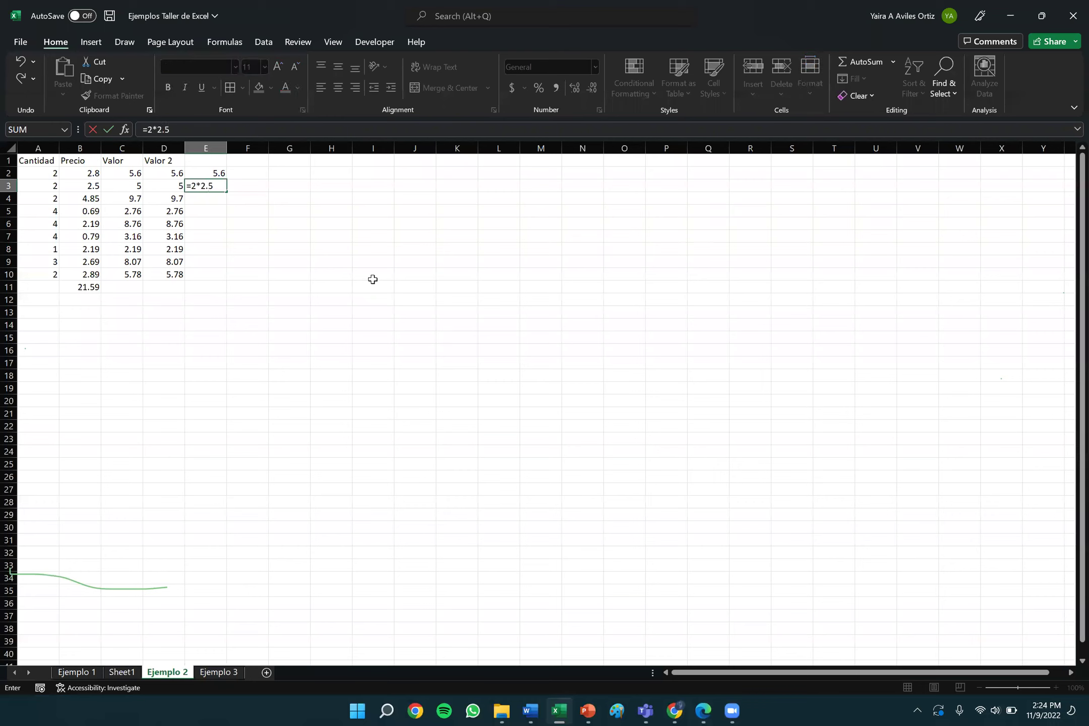
pyautogui.press('Return')
pyautogui.click(213, 175)
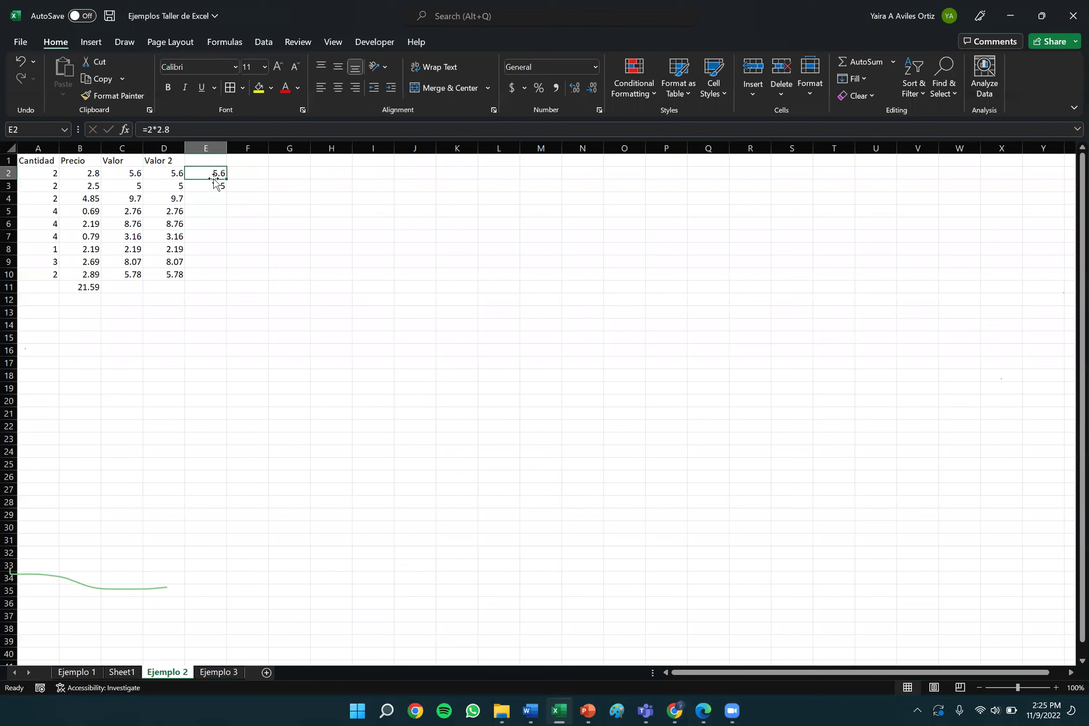
pyautogui.click(216, 187)
pyautogui.press('Up')
pyautogui.press('Down')
# Change Cantidad in A3 to 10 and confirm C3 and D3 both recalculate to 25.
pyautogui.press('Left')
pyautogui.press('Left')
pyautogui.press('Left')
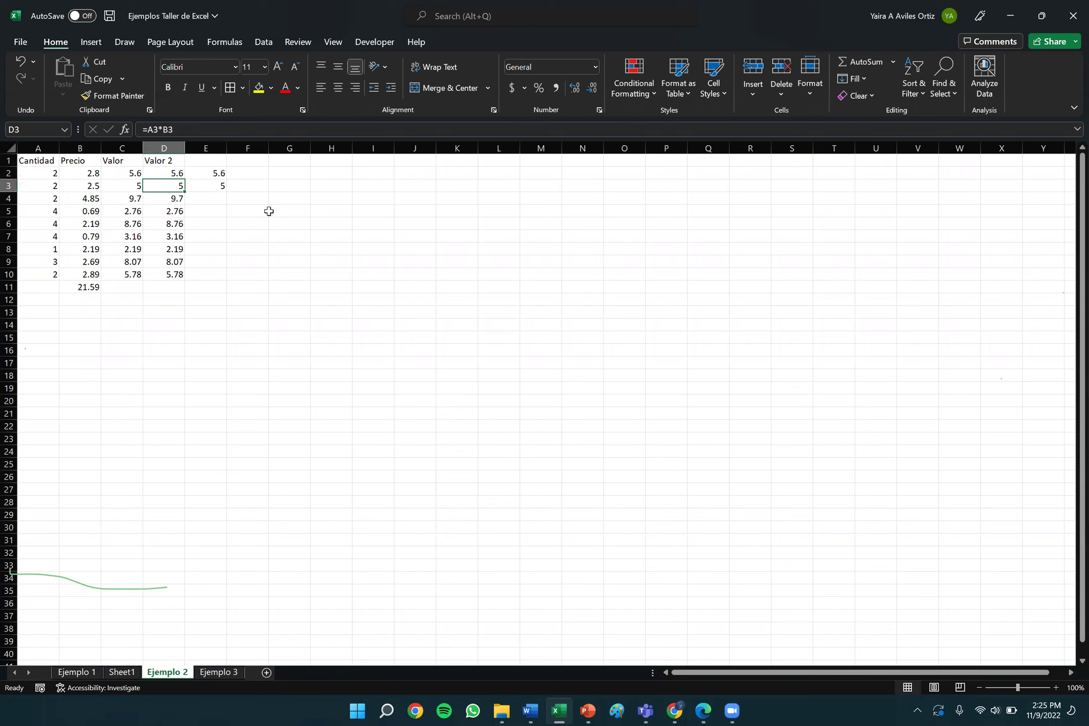
pyautogui.press('Left')
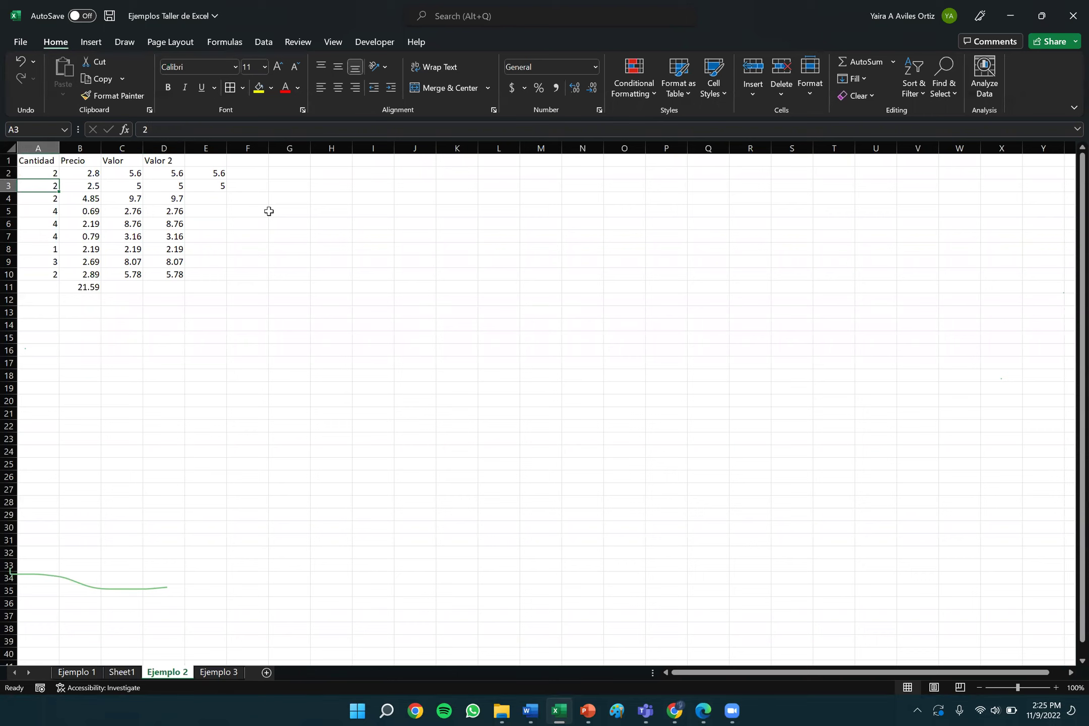
pyautogui.write('10')
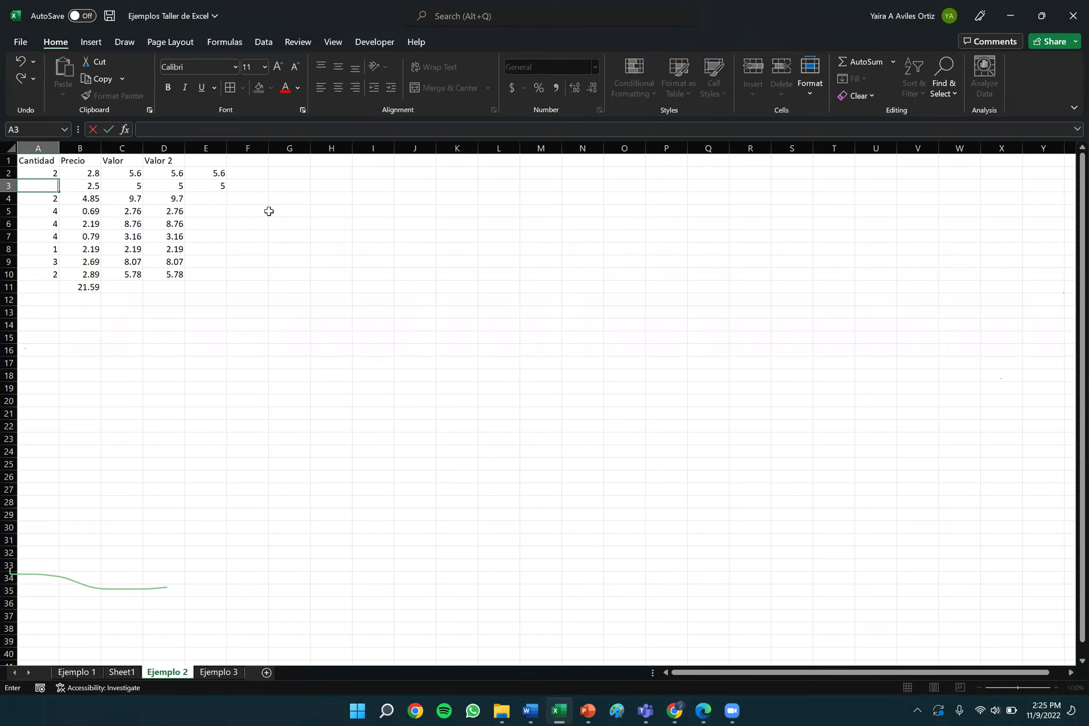
pyautogui.press('Right')
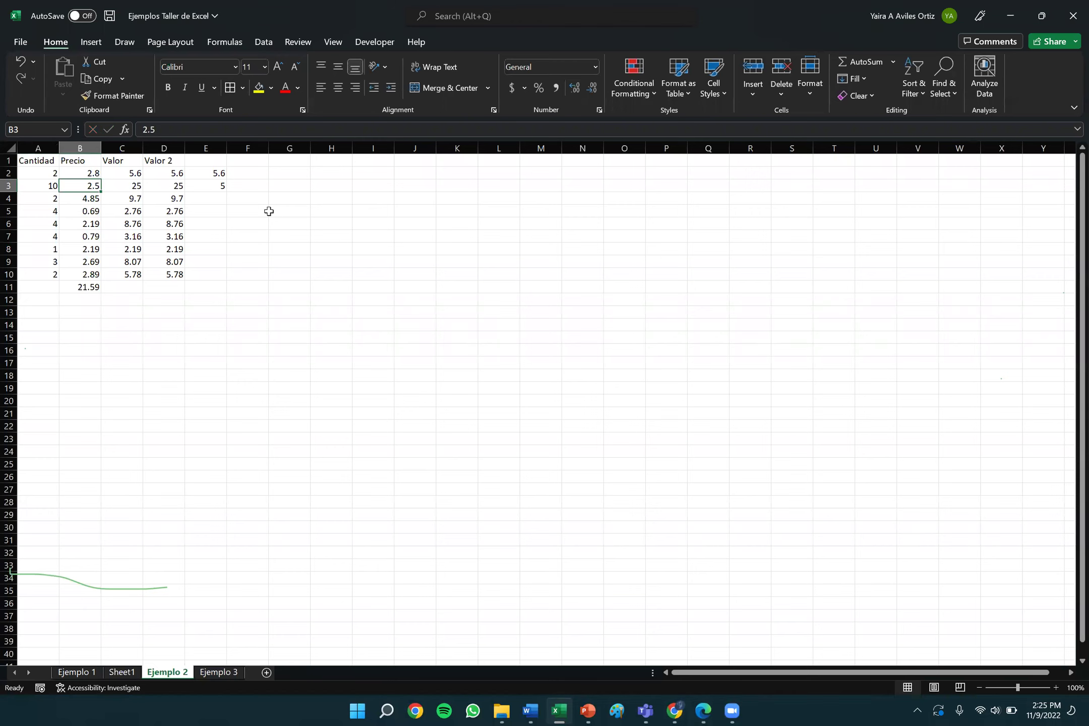
pyautogui.click(121, 185)
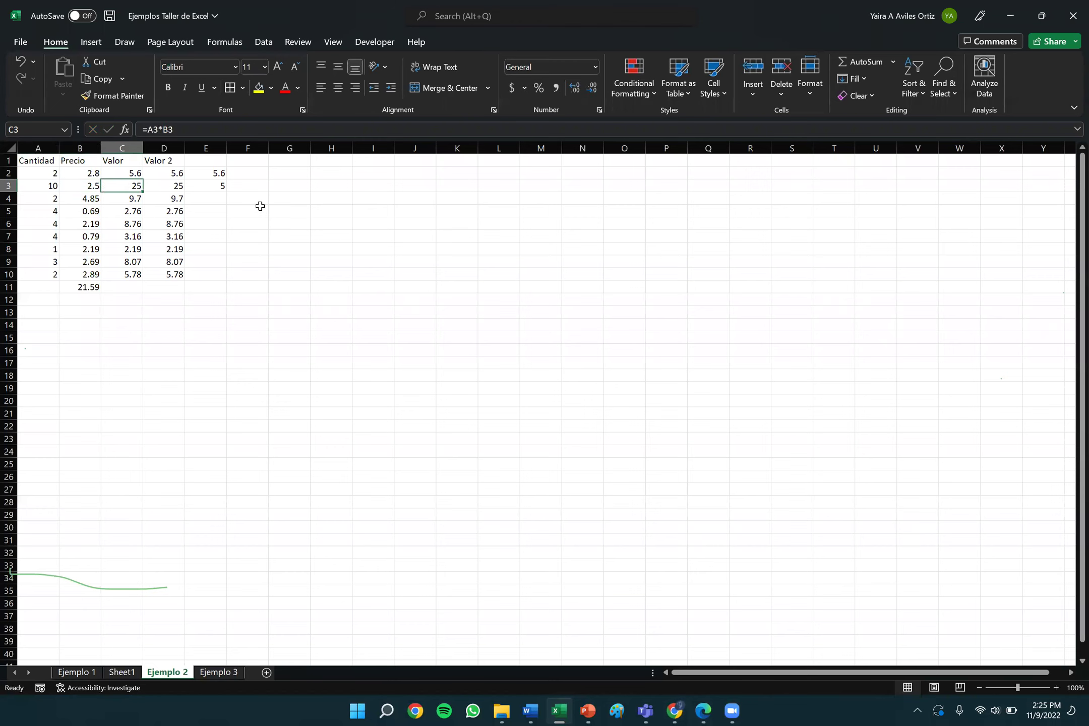
pyautogui.press('Right')
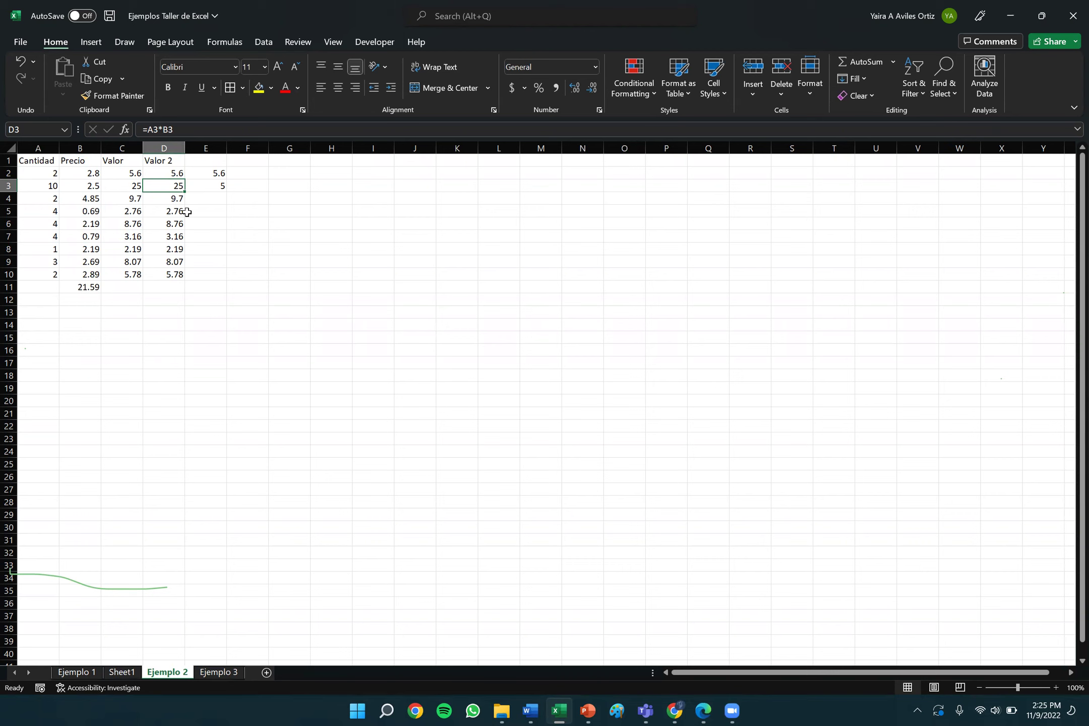
# Delete the test results in E3 and E2.
pyautogui.press('Right')
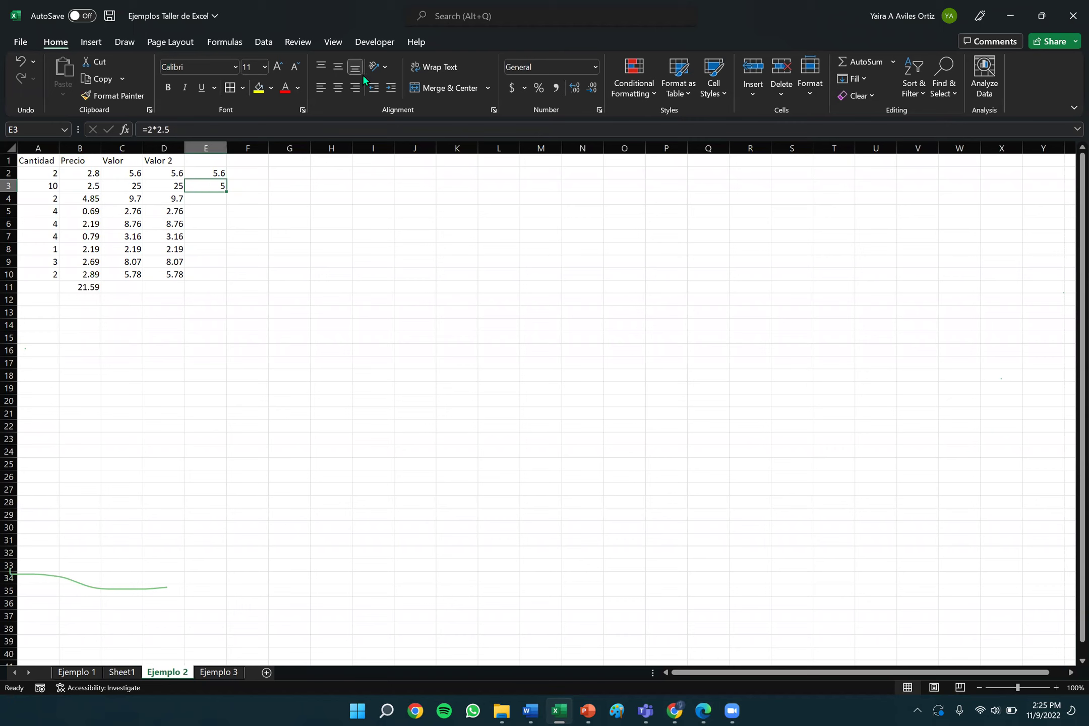
pyautogui.press('BackSpace')
pyautogui.press('Up')
pyautogui.press('BackSpace')
pyautogui.press('Down')
# Delete the 21.59 total from B11, then select the header cells A1:D1.
pyautogui.click(81, 287)
pyautogui.press('BackSpace')
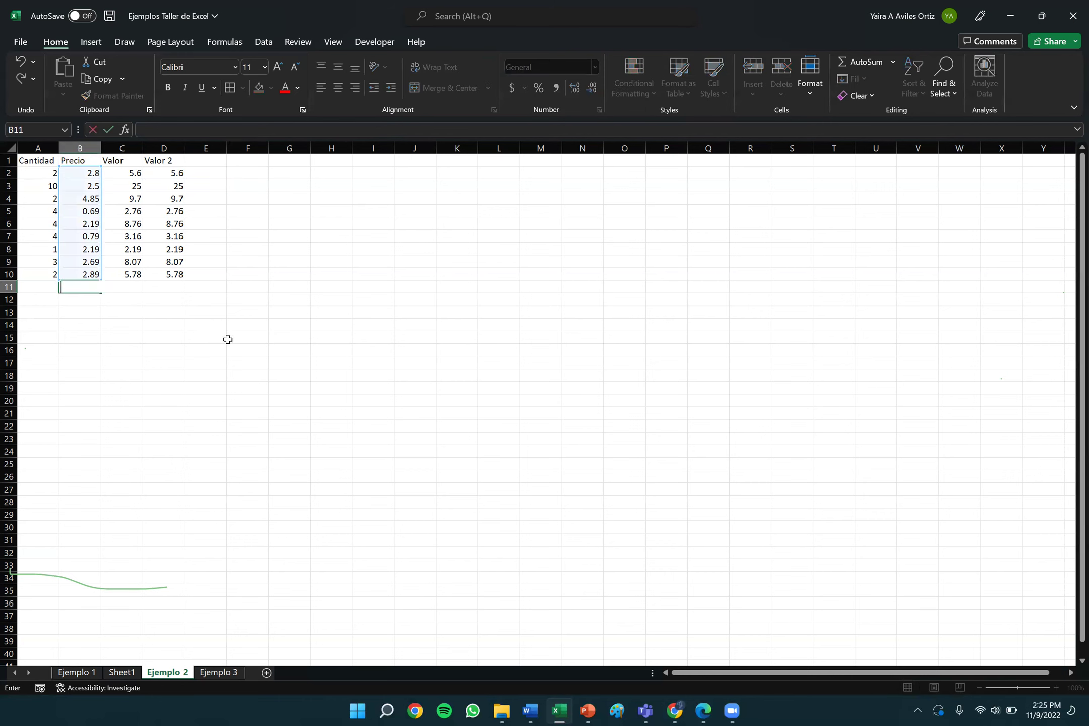
pyautogui.click(228, 338)
pyautogui.moveTo(36, 160); pyautogui.dragTo(171, 161)
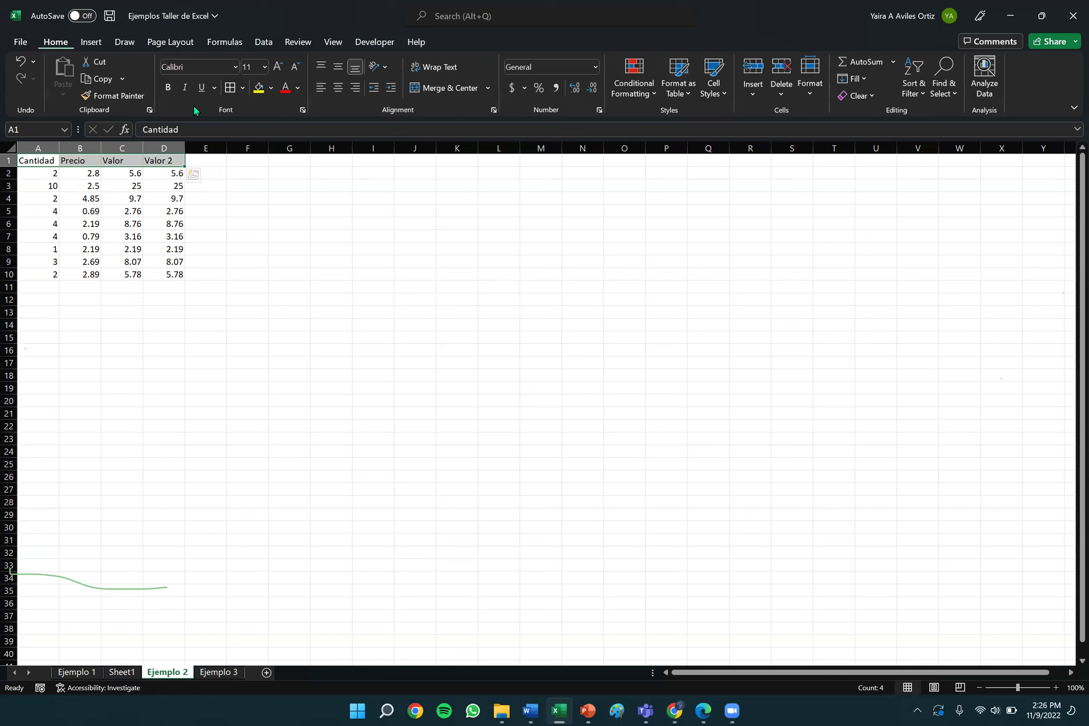
# Bold the A1:D1 headers, then select the whole table A1:D10.
pyautogui.click(171, 89)
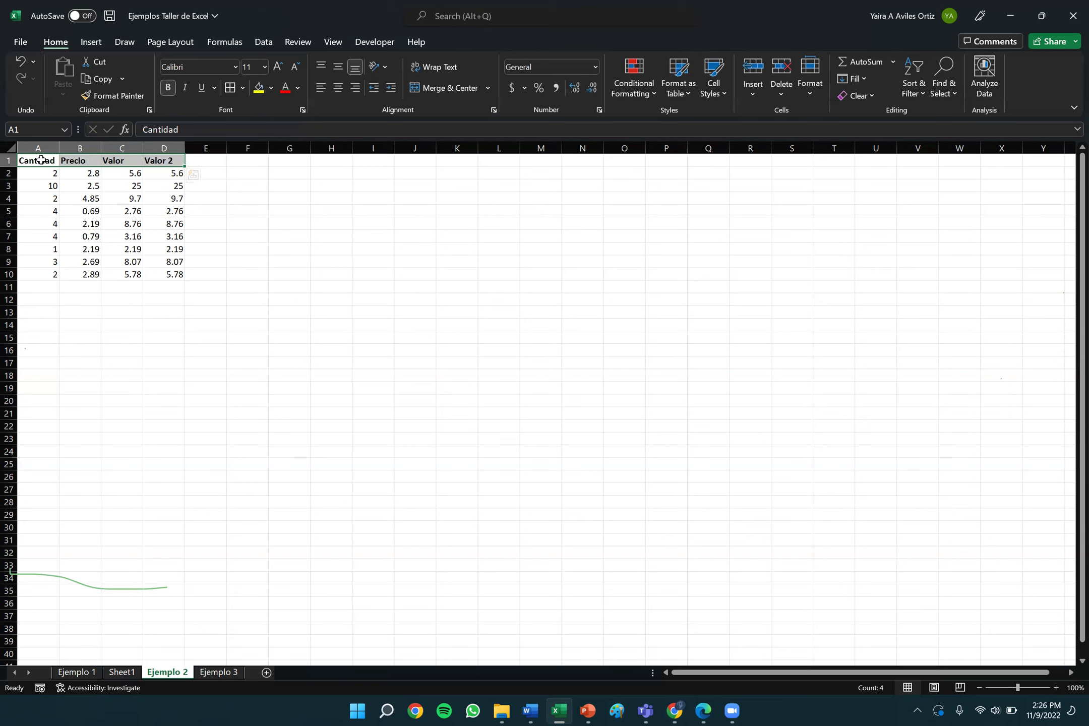
pyautogui.moveTo(41, 161); pyautogui.dragTo(170, 249)
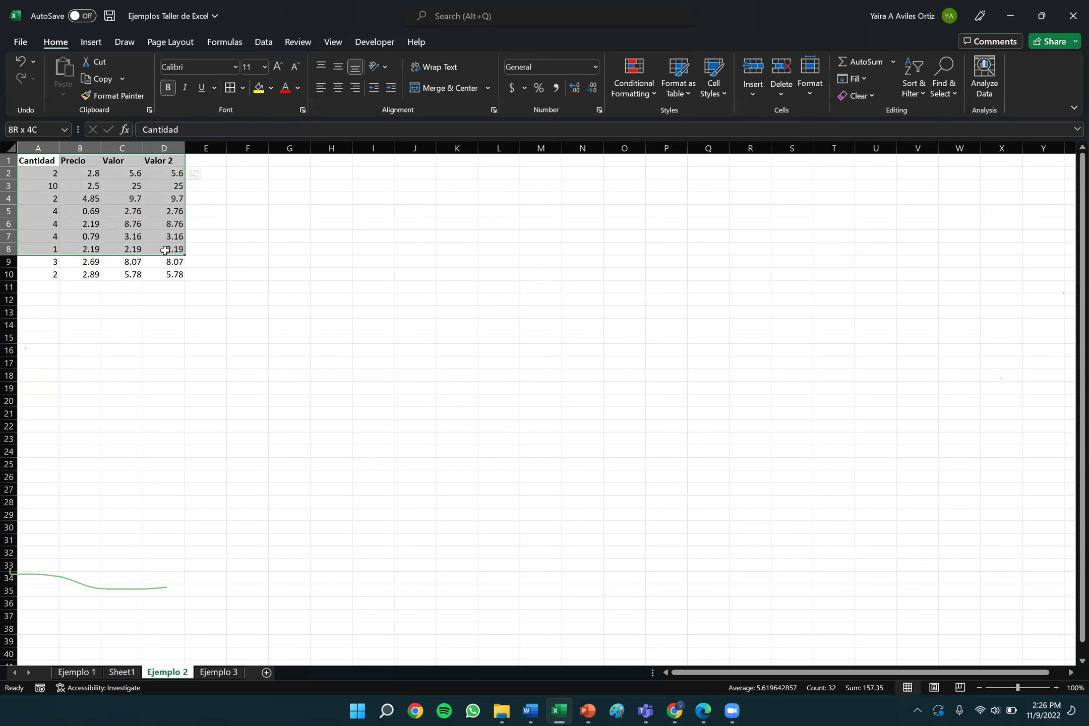
pyautogui.click(251, 274)
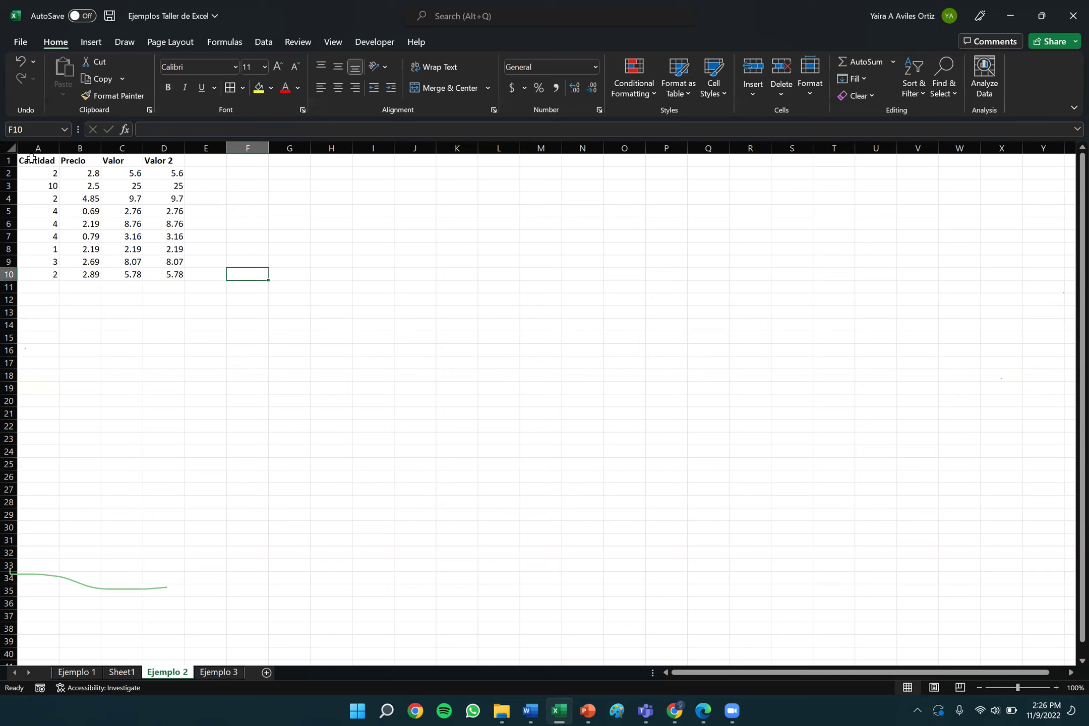
pyautogui.click(31, 159)
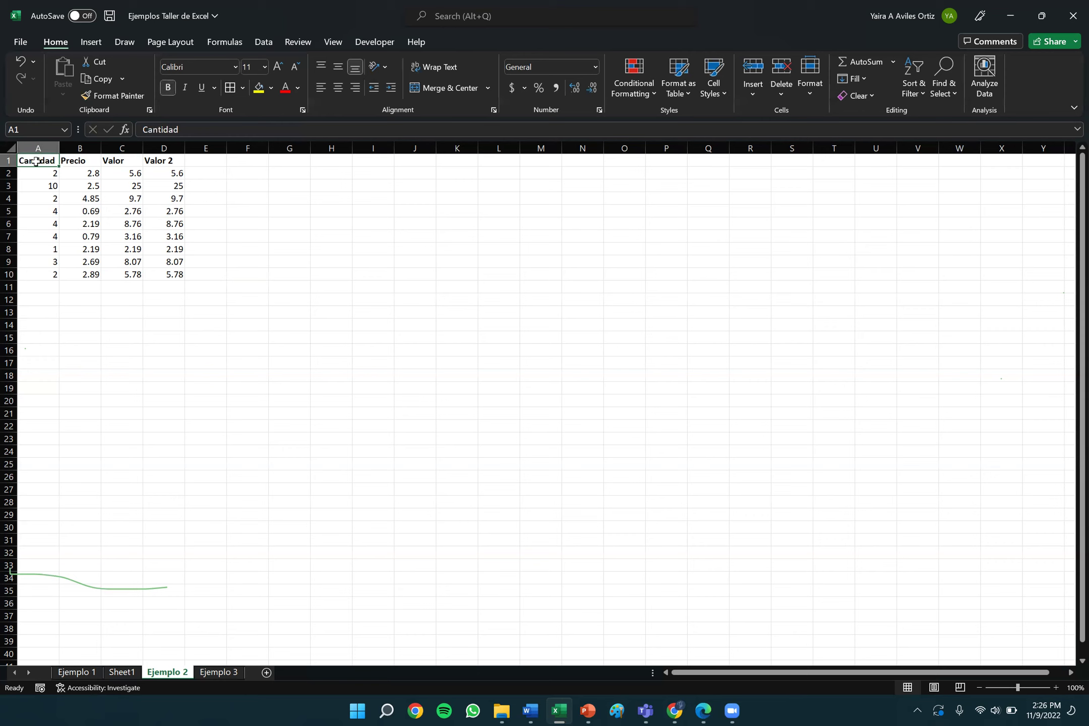
pyautogui.moveTo(35, 162); pyautogui.dragTo(172, 273)
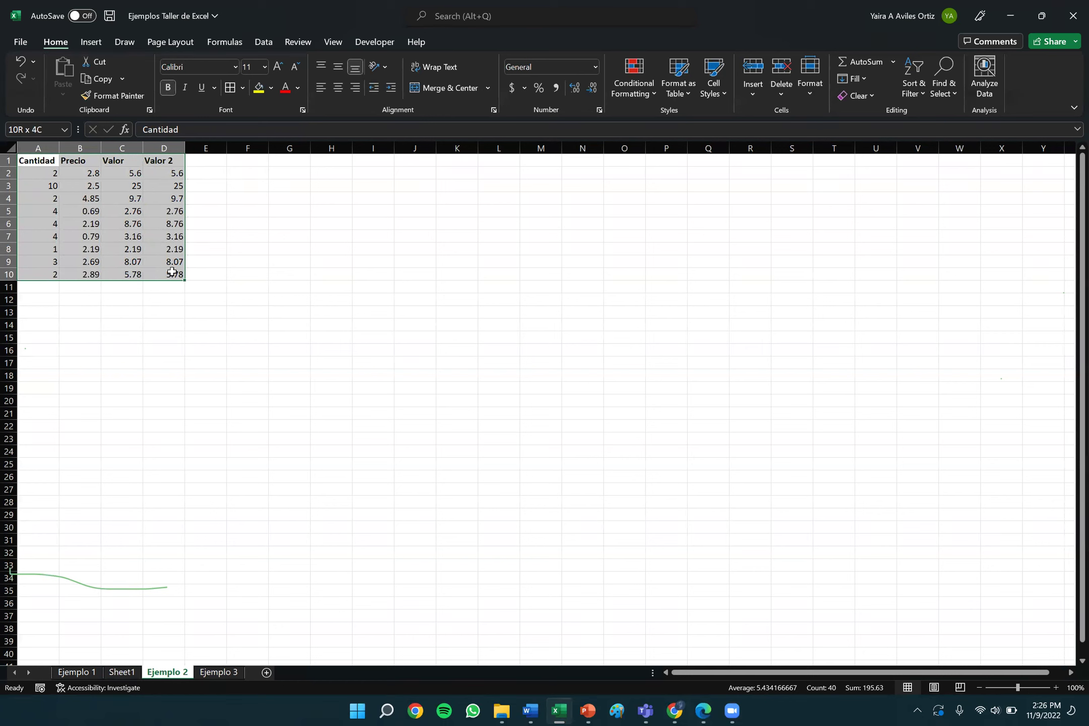
pyautogui.moveTo(172, 272); pyautogui.dragTo(172, 271)
# Apply All Borders to the A1:D10 table, then return to PowerPoint's 'Ejercicio de práctica' slide.
pyautogui.click(245, 88)
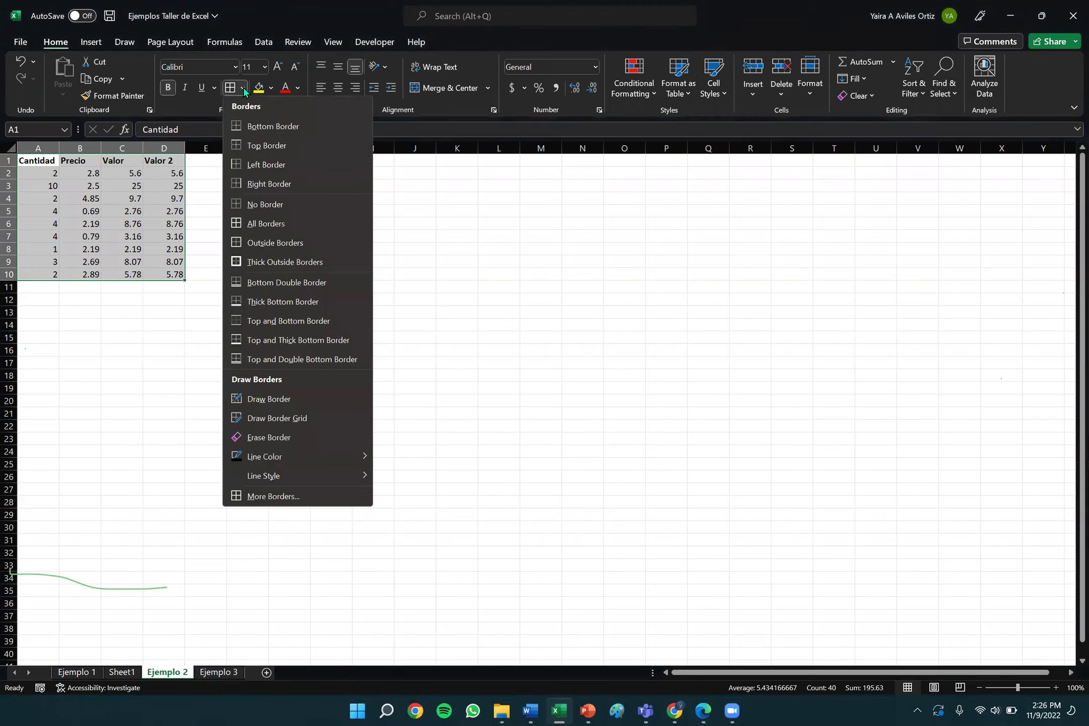
pyautogui.click(269, 223)
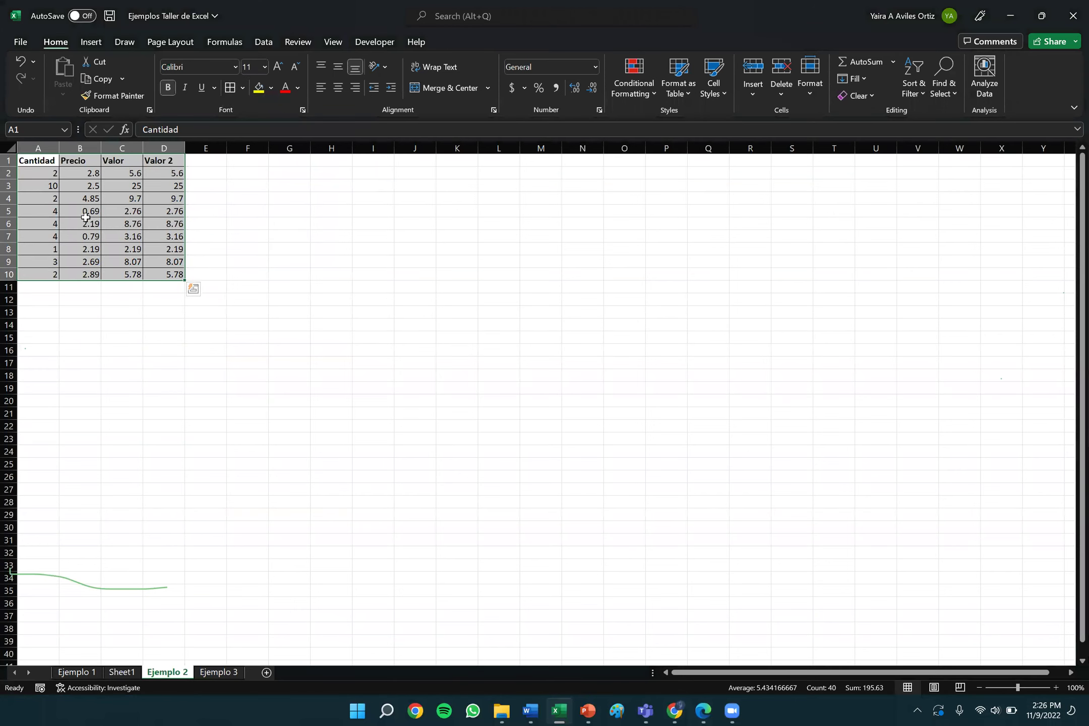
pyautogui.click(279, 215)
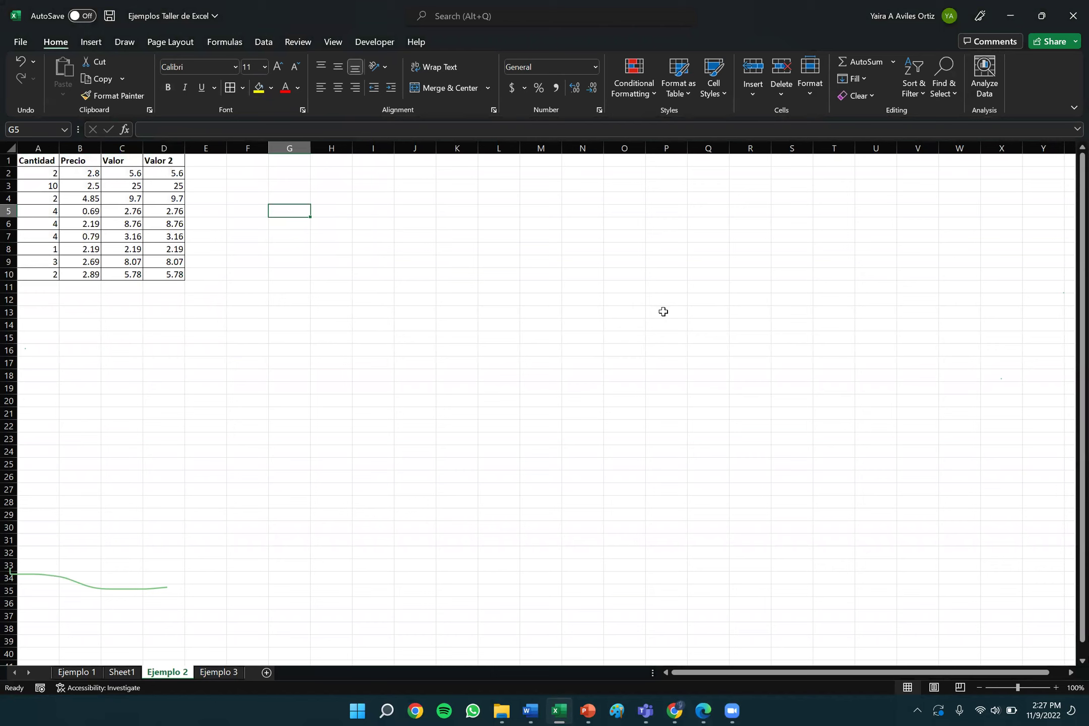
pyautogui.click(224, 187)
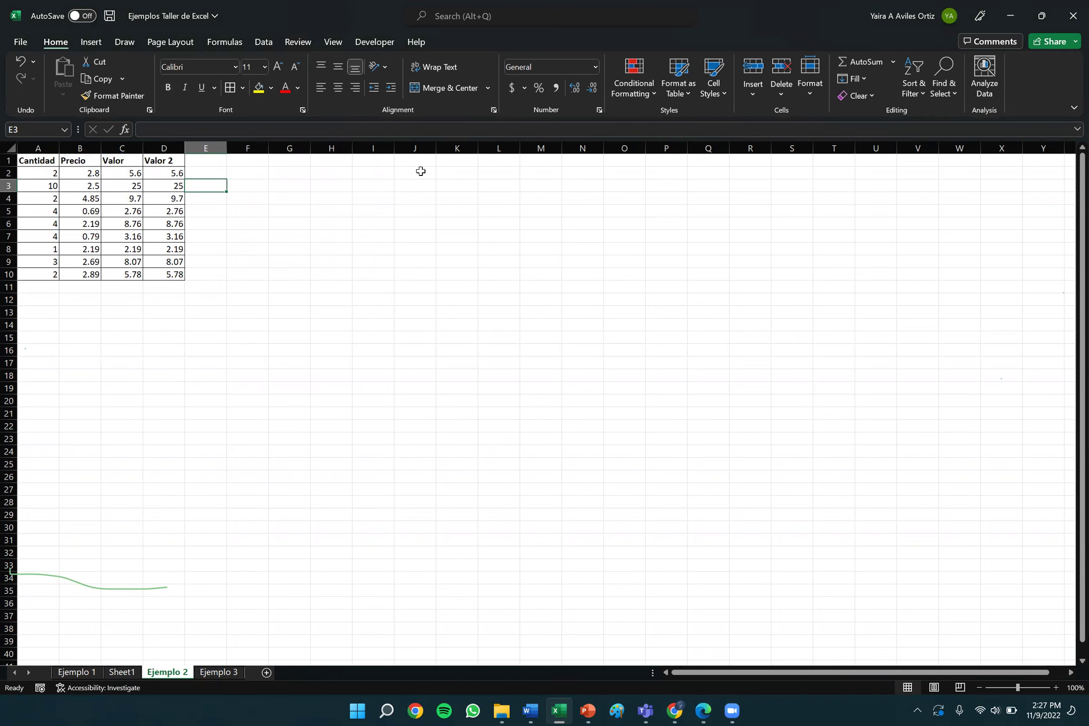
pyautogui.click(588, 712)
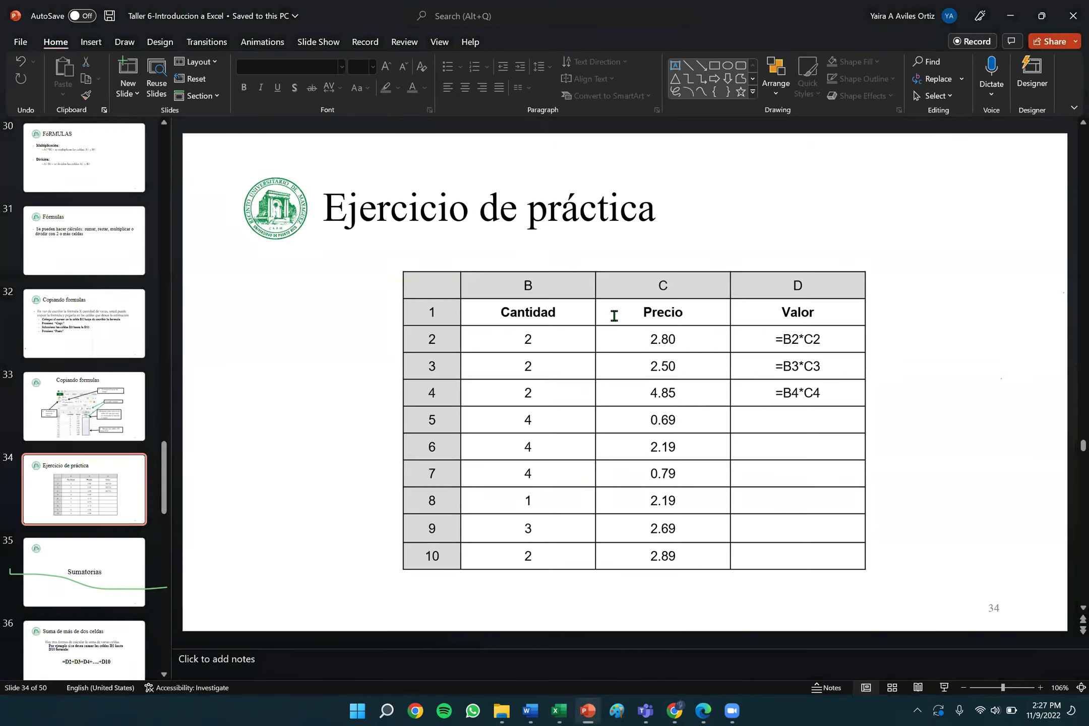
# Present from slide 35, 'Sumatorias', and advance to slide 36, 'Suma de más de dos celdas'.
pyautogui.click(126, 568)
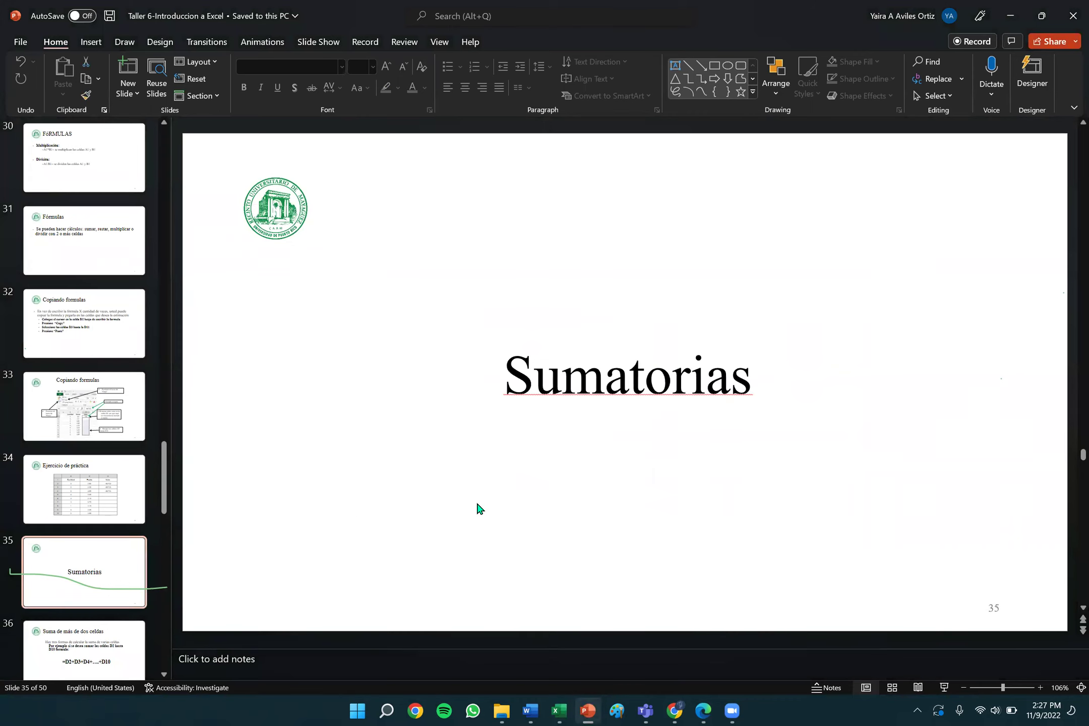
pyautogui.click(945, 688)
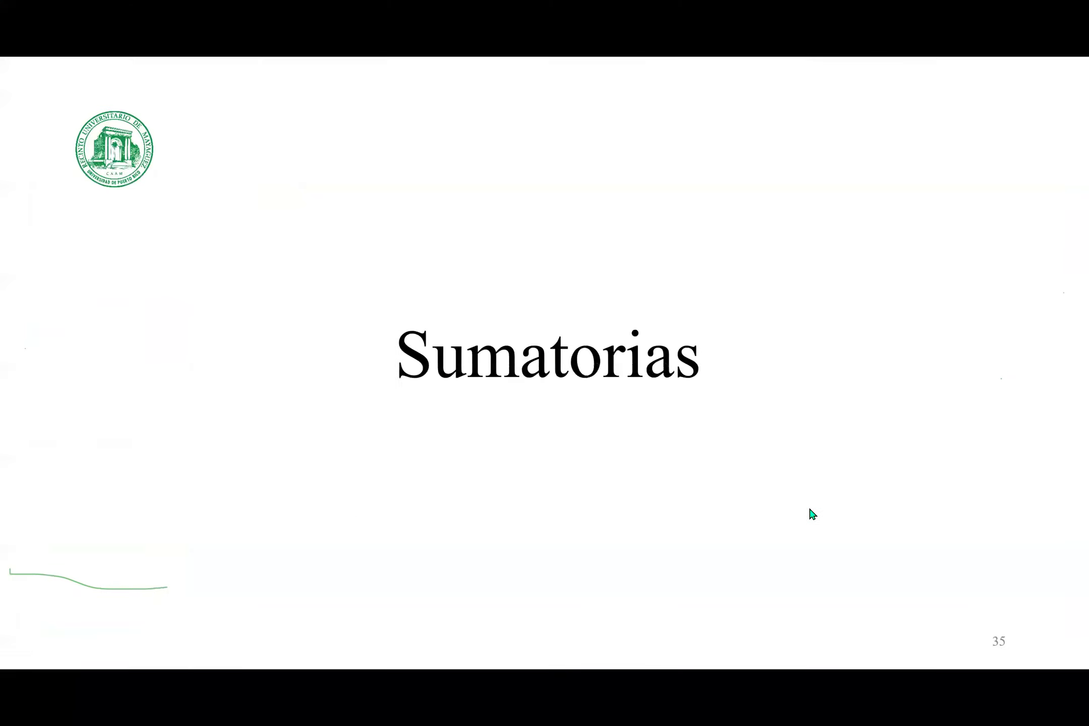
pyautogui.click(789, 458)
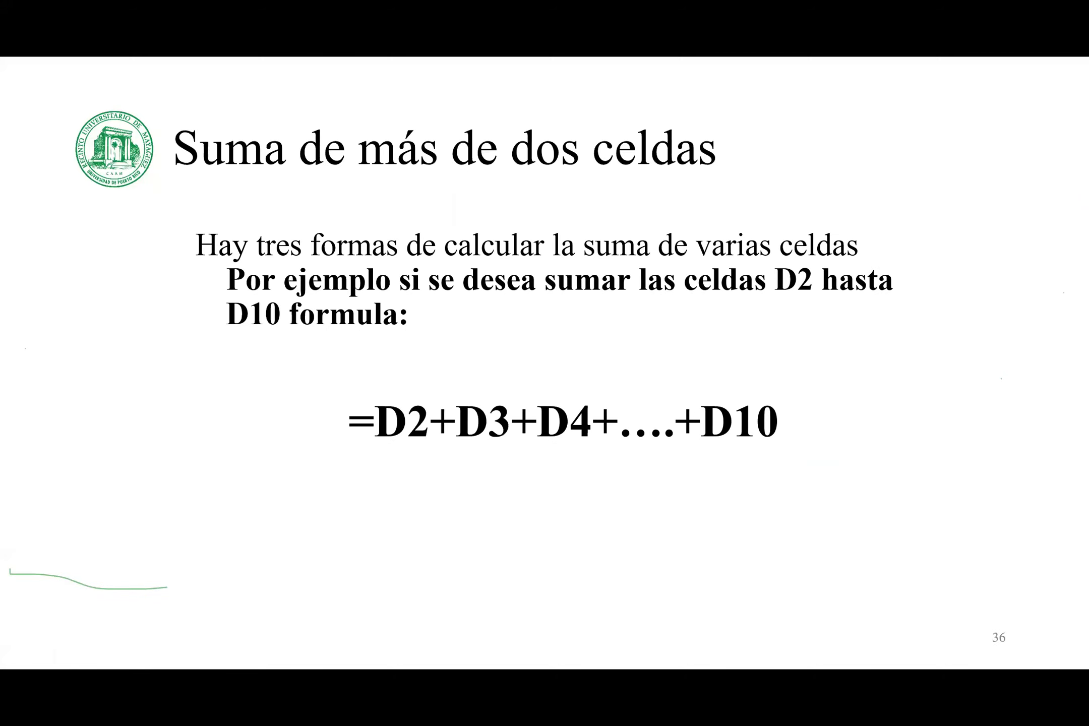
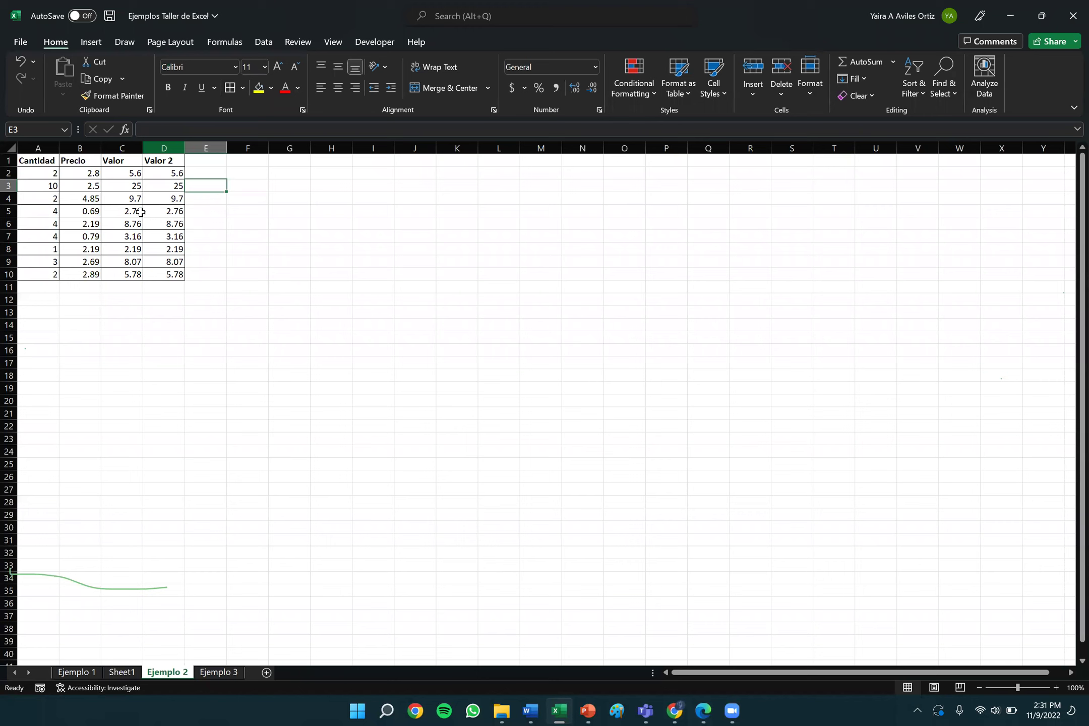
# Delete the Valor 2 column (column D) with Delete Sheet Columns, keeping Cantidad, Precio and Valor.
pyautogui.click(161, 147)
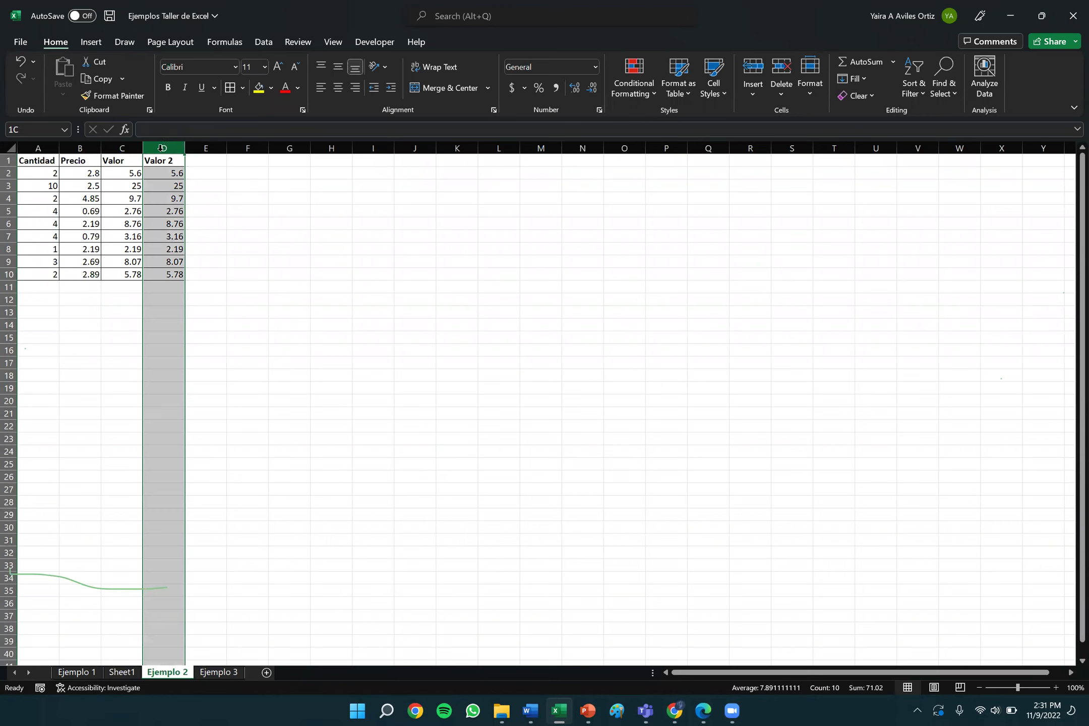
pyautogui.click(259, 312)
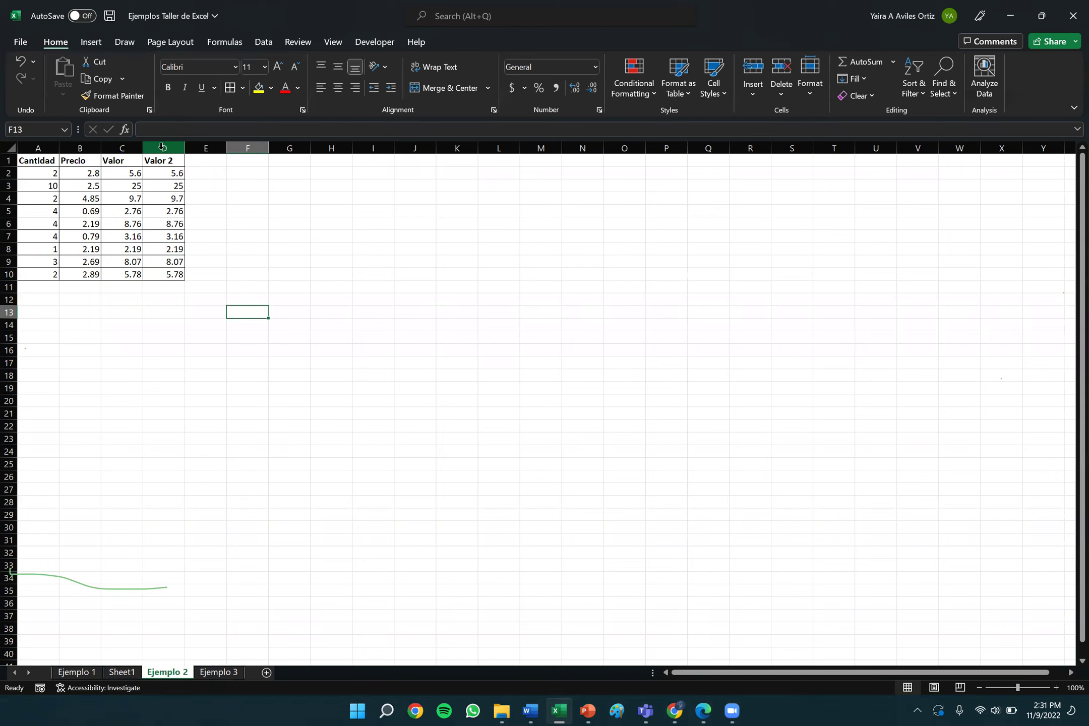
pyautogui.click(162, 147)
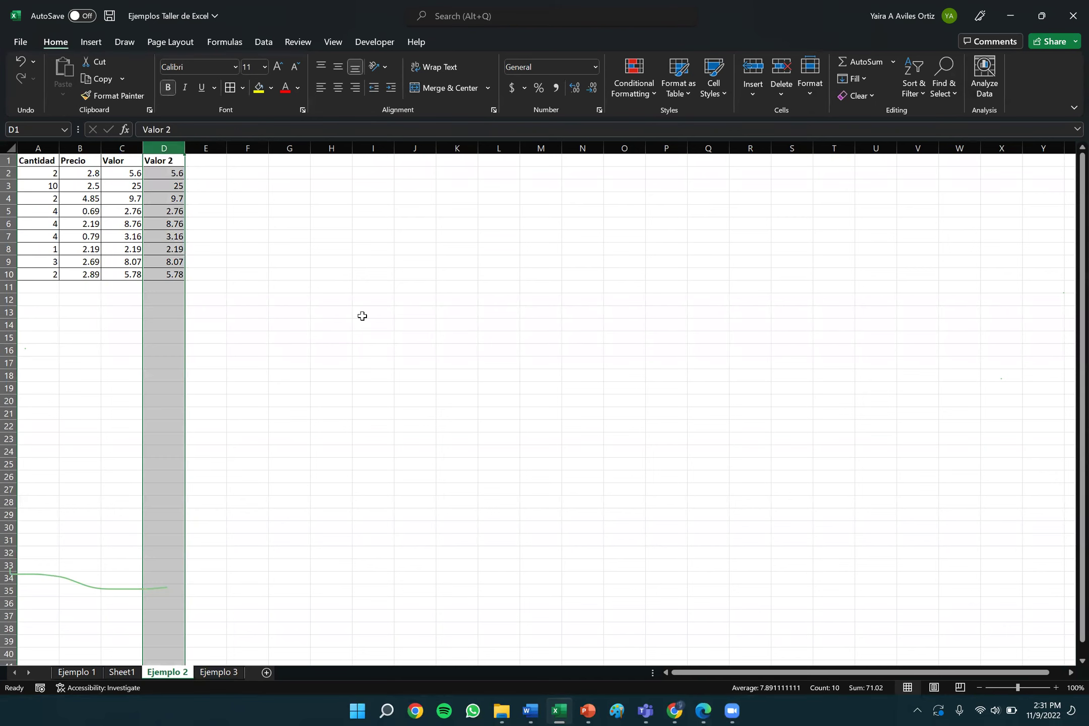
pyautogui.click(782, 92)
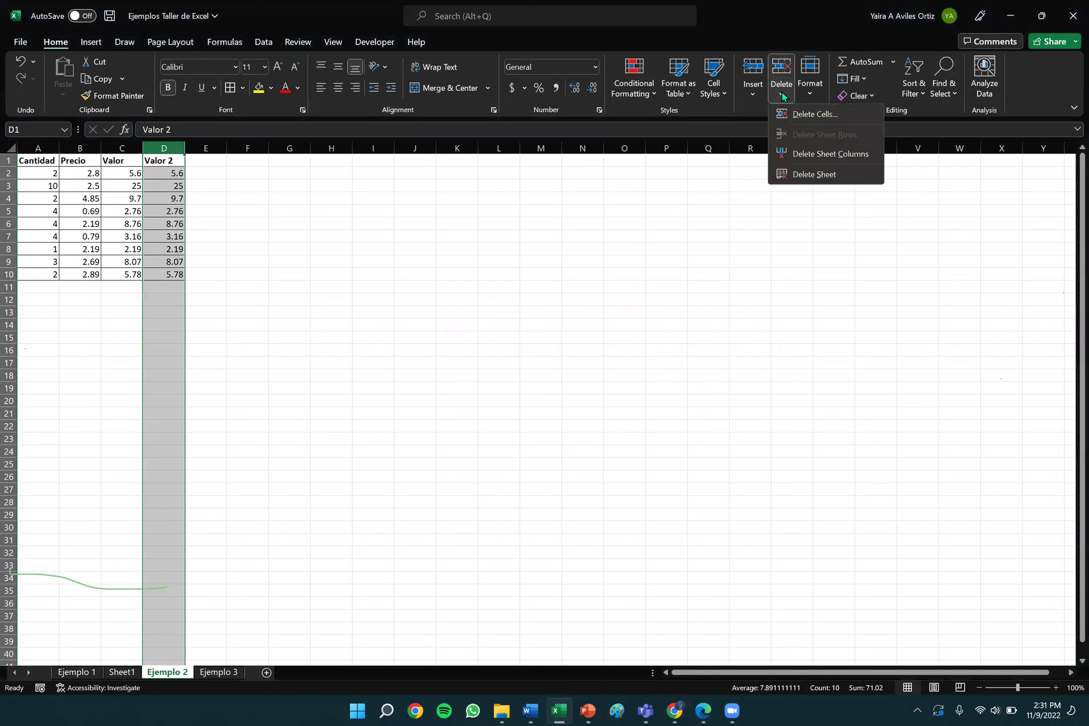
pyautogui.click(831, 154)
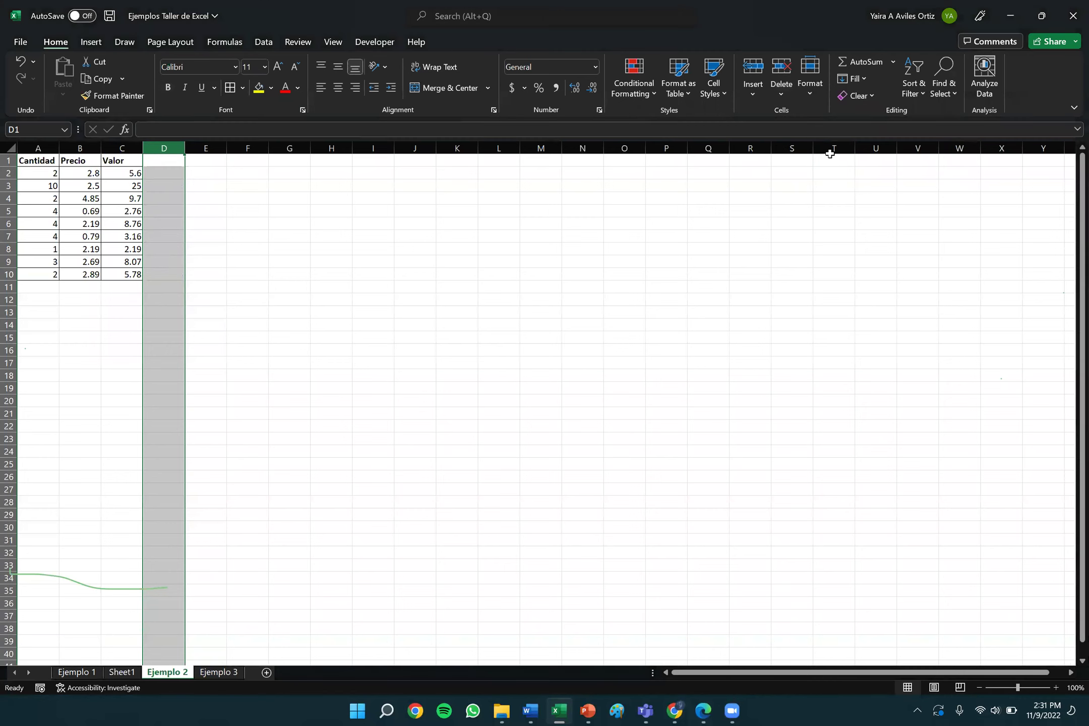
pyautogui.click(442, 394)
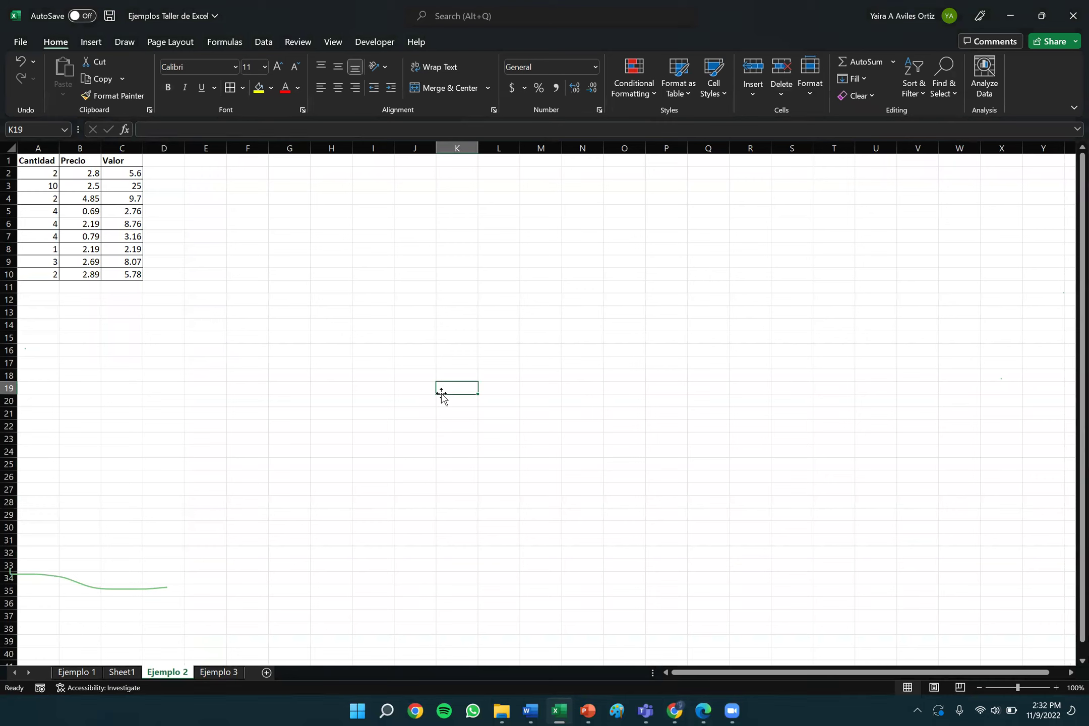
# Enter =C2+C3+C4+C5+C6+C7+C8+C9+C10 in C11, totalling Valor as 71.02.
pyautogui.click(192, 236)
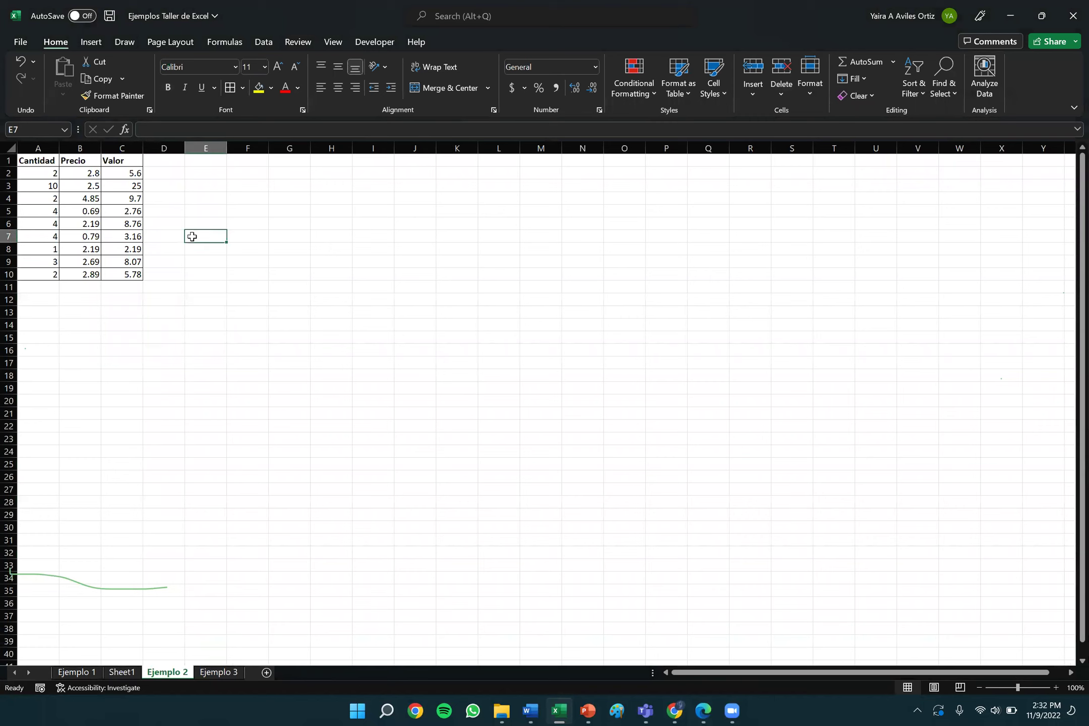
pyautogui.click(163, 286)
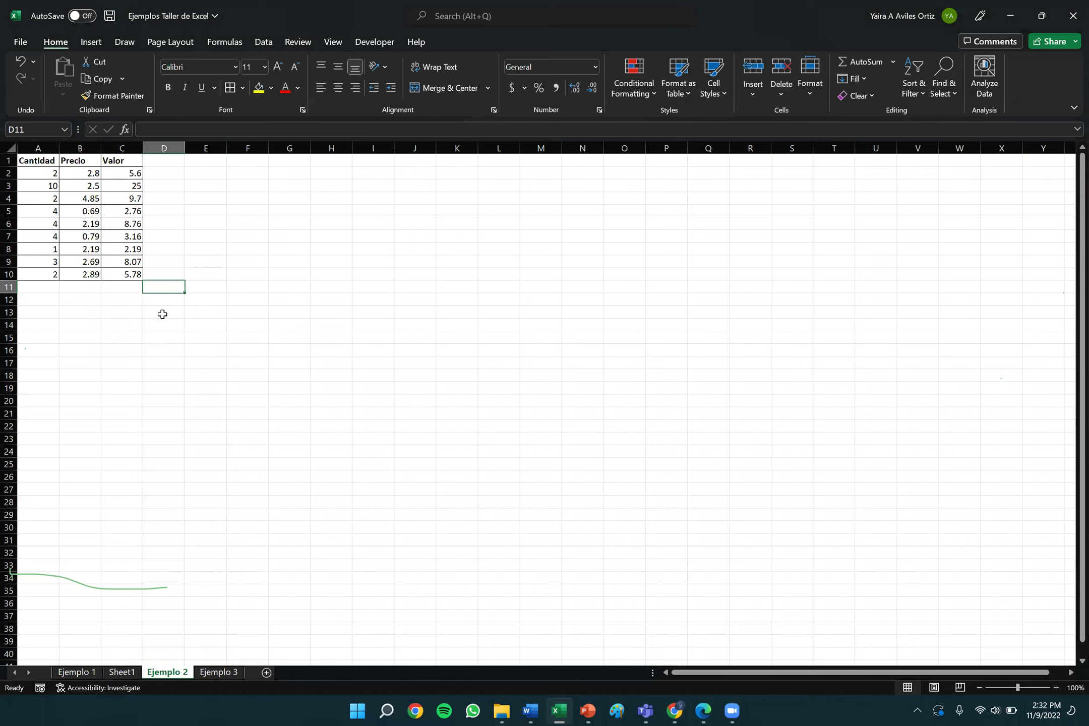
pyautogui.click(130, 285)
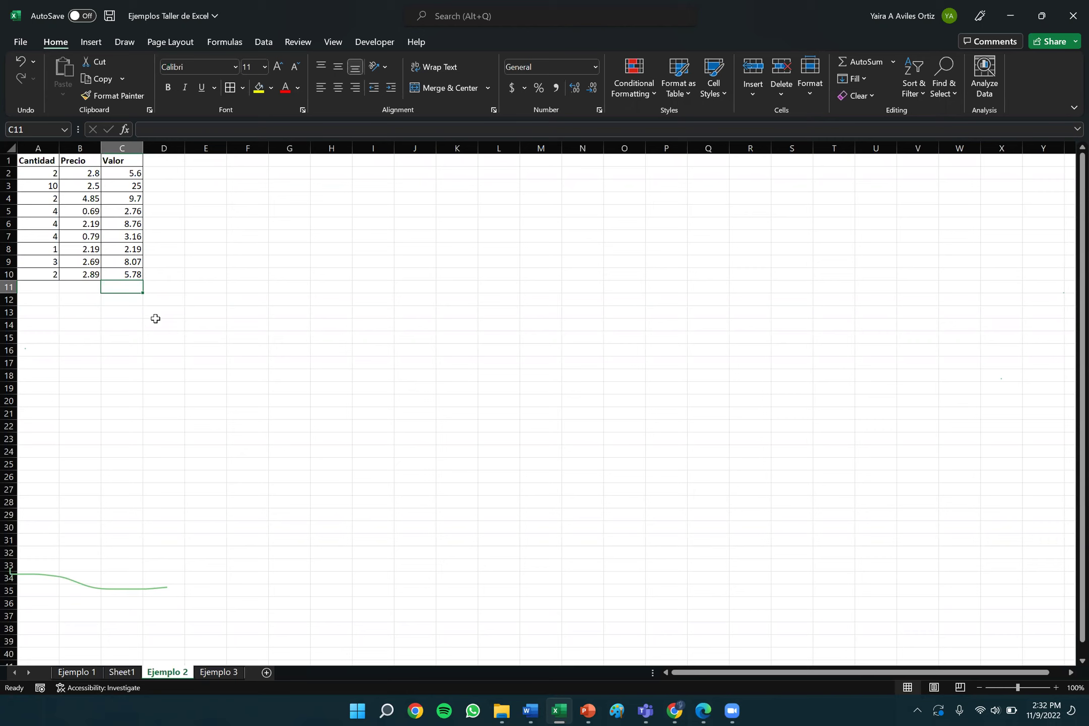
pyautogui.write('=')
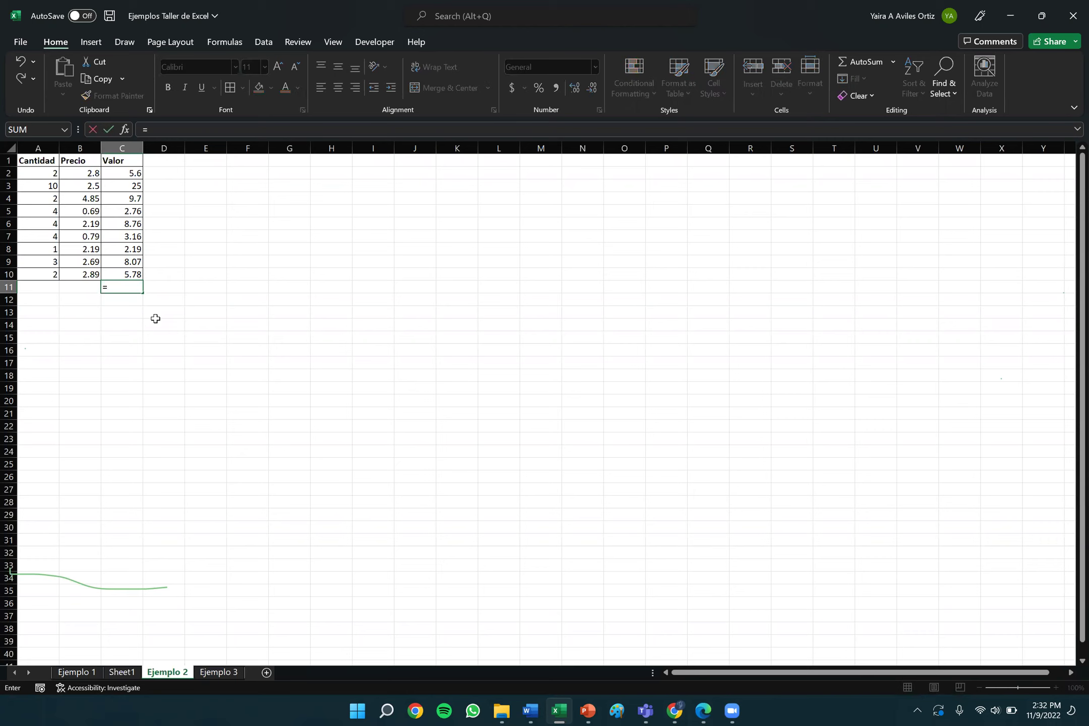
pyautogui.click(125, 173)
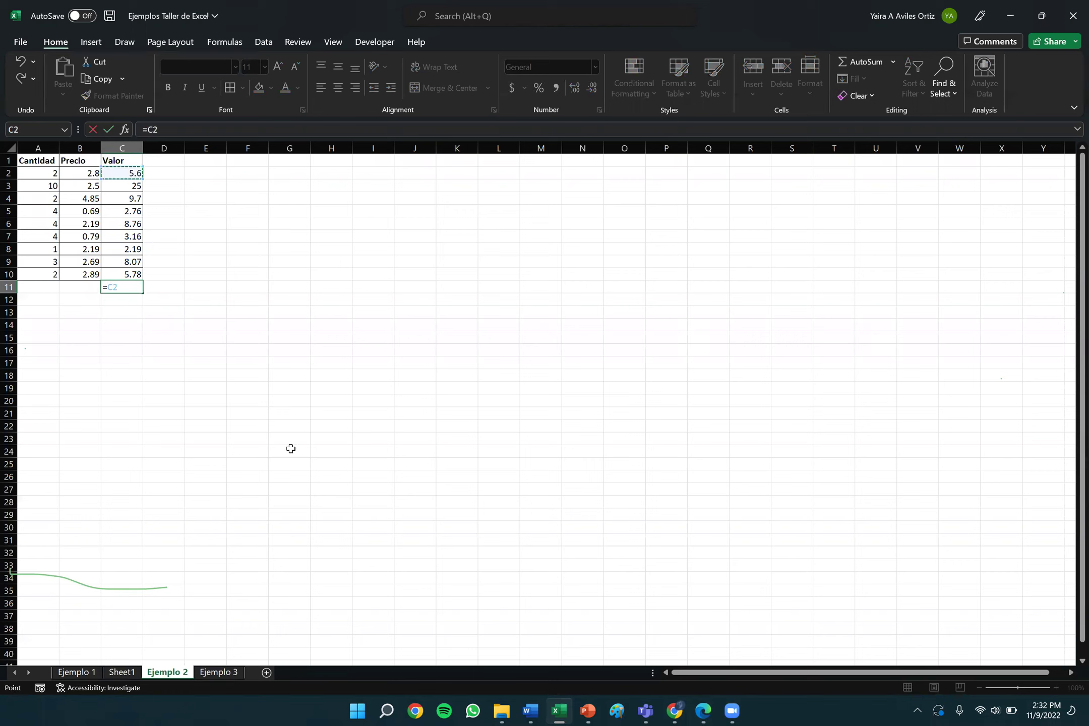
pyautogui.write('+')
pyautogui.click(126, 186)
pyautogui.write('+')
pyautogui.click(127, 200)
pyautogui.write('+')
pyautogui.click(136, 210)
pyautogui.write('+')
pyautogui.click(130, 222)
pyautogui.write('+')
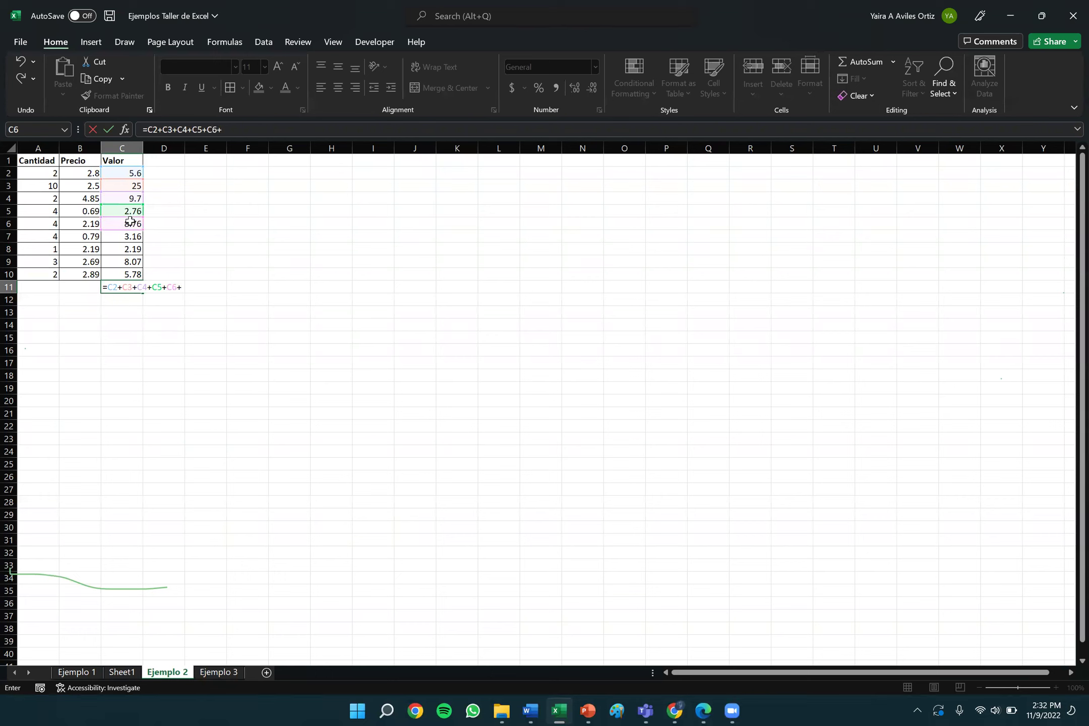
pyautogui.click(128, 240)
pyautogui.write('+')
pyautogui.click(130, 249)
pyautogui.write('+')
pyautogui.click(132, 261)
pyautogui.write('+')
pyautogui.click(127, 275)
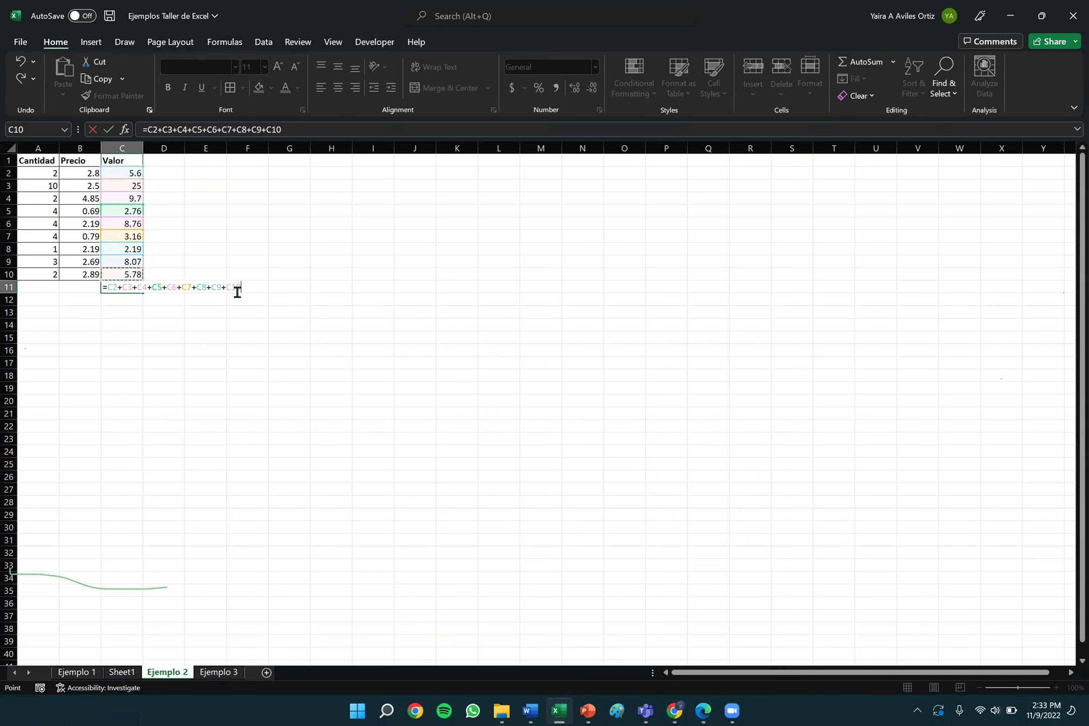
pyautogui.press('Return')
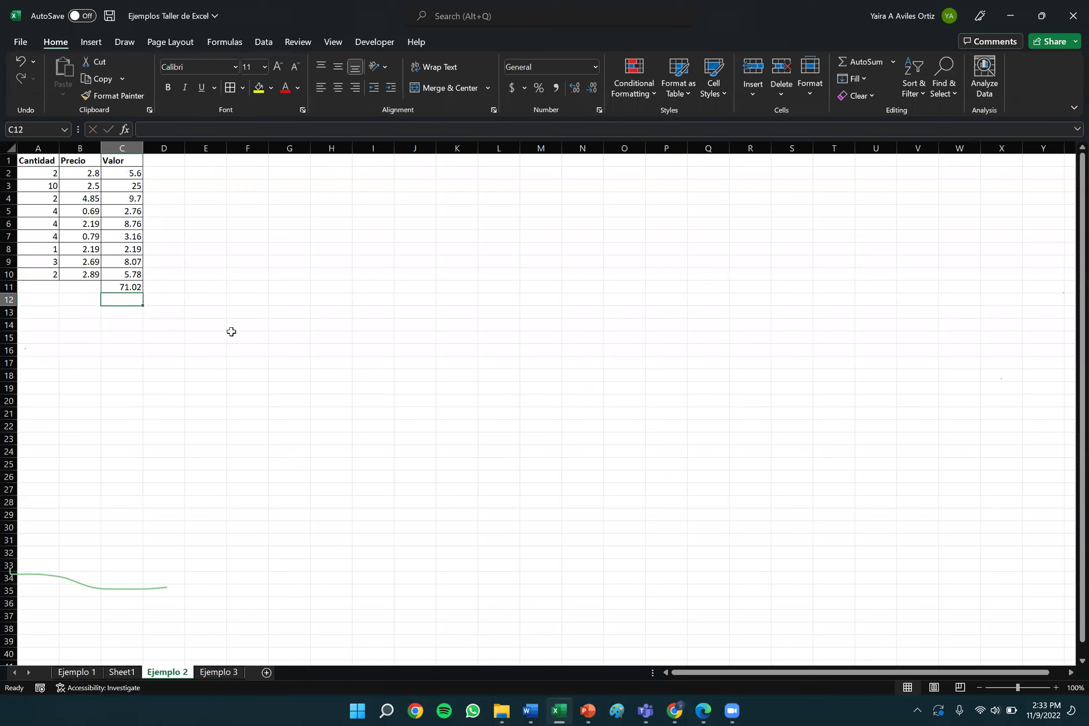
# Step around with the arrow keys to check the C11 addition formula.
pyautogui.press('Up')
pyautogui.press('Right')
pyautogui.press('Up')
pyautogui.press('Up')
pyautogui.press('Up')
pyautogui.press('Up')
pyautogui.press('Down')
pyautogui.press('Down')
pyautogui.press('Down')
pyautogui.press('Down')
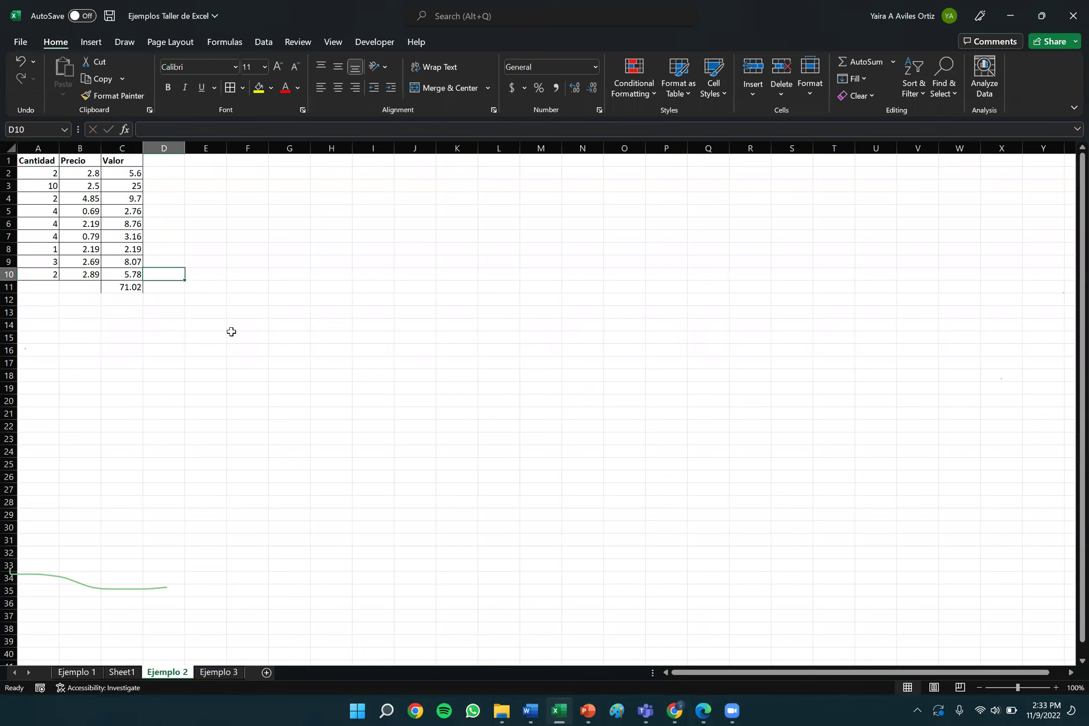
pyautogui.press('Left')
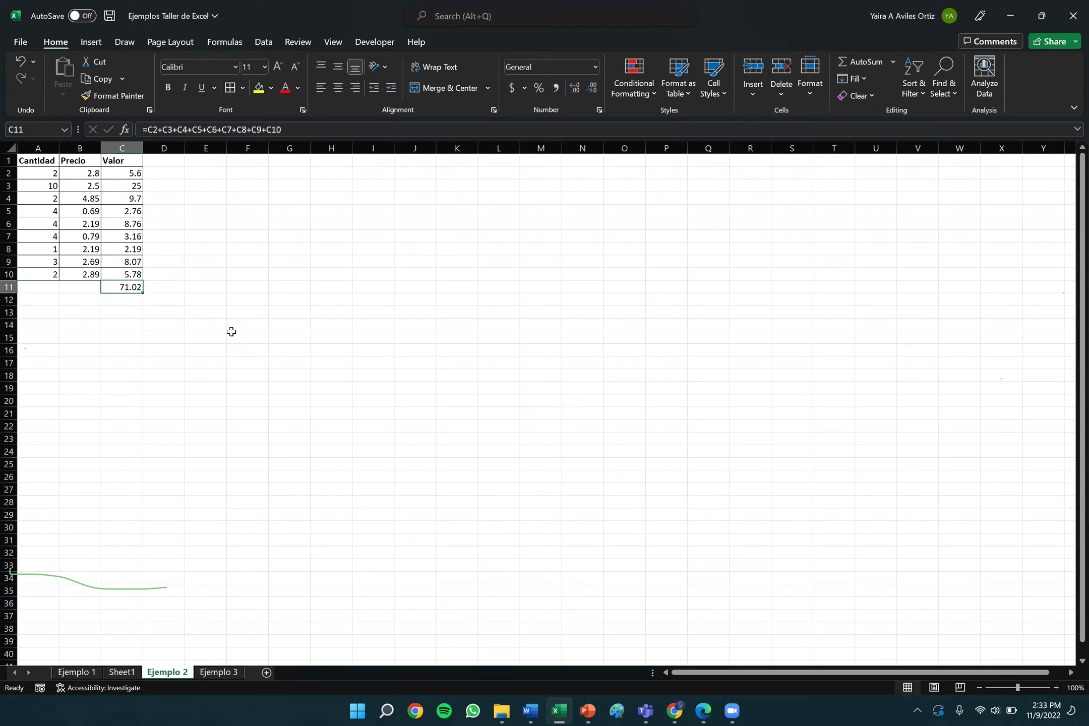
pyautogui.press('Right')
pyautogui.press('Down')
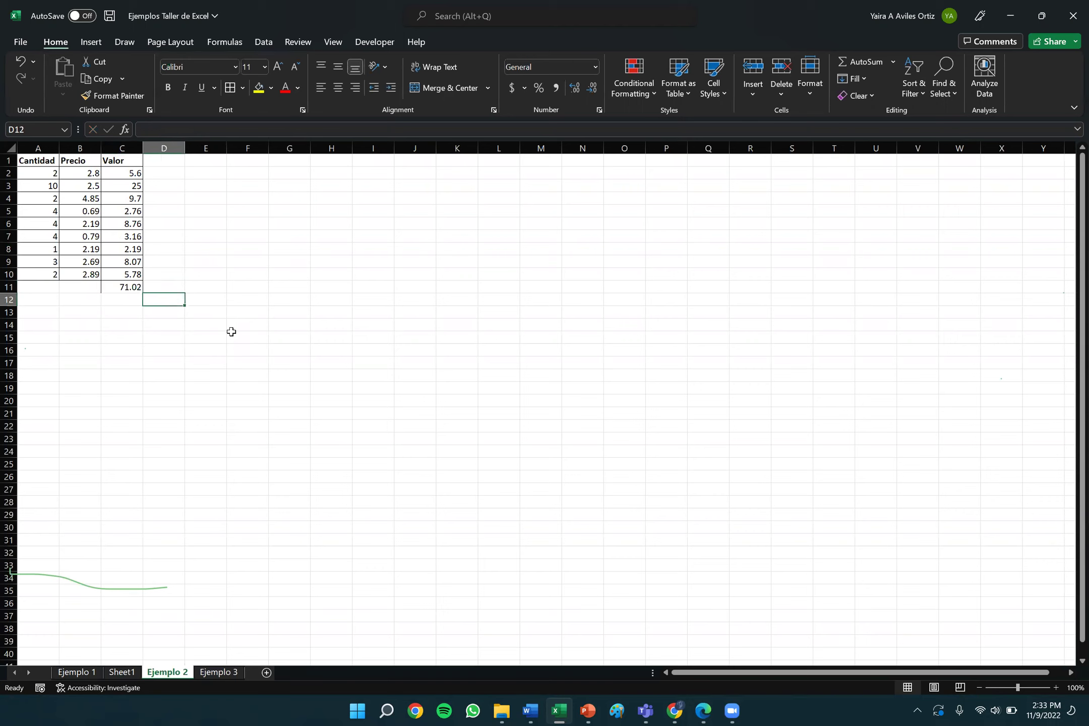
# Enter =SUM(C2:C10) in C12 for 71.02, then reopen it to verify the range.
pyautogui.press('Left')
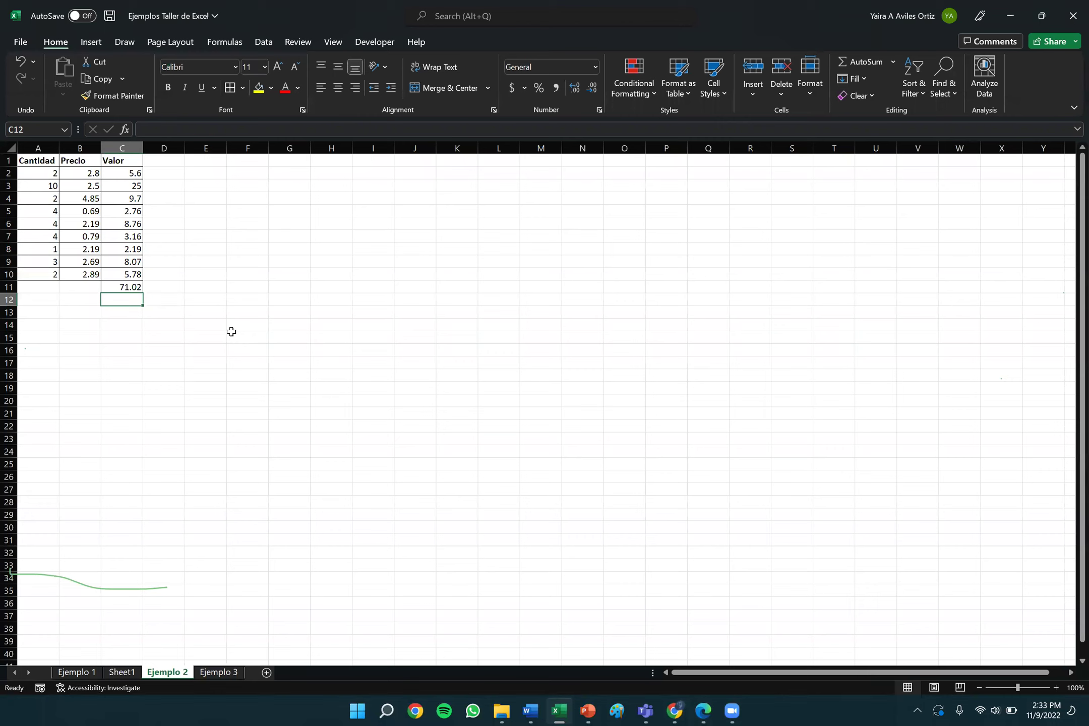
pyautogui.write('=')
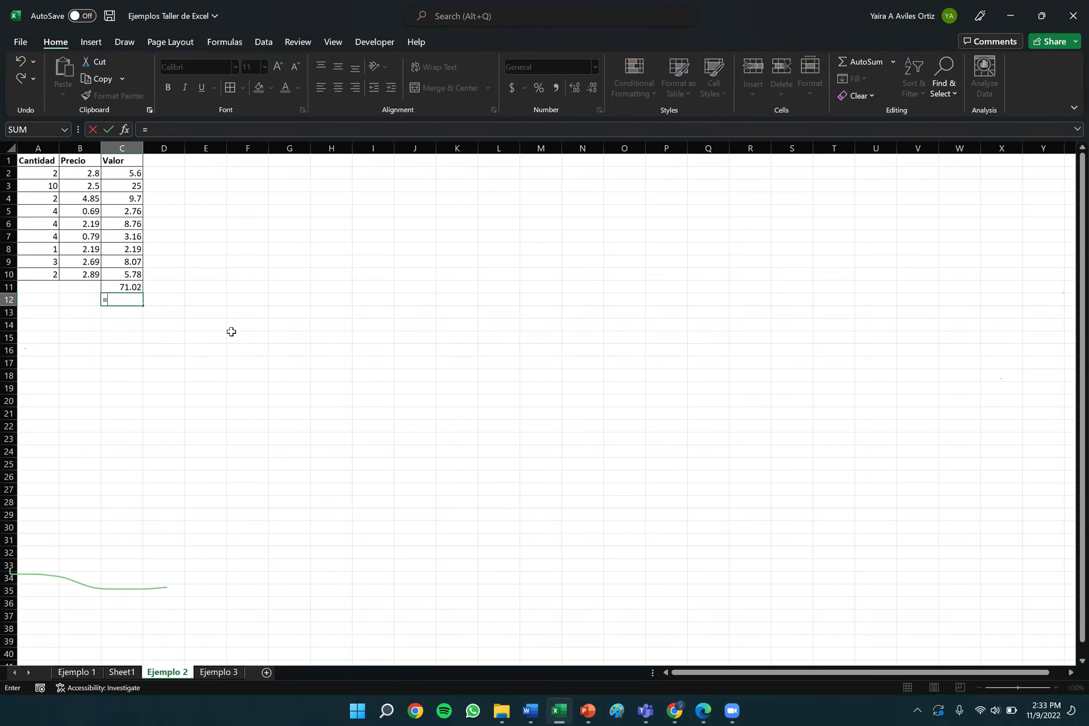
pyautogui.write('sum')
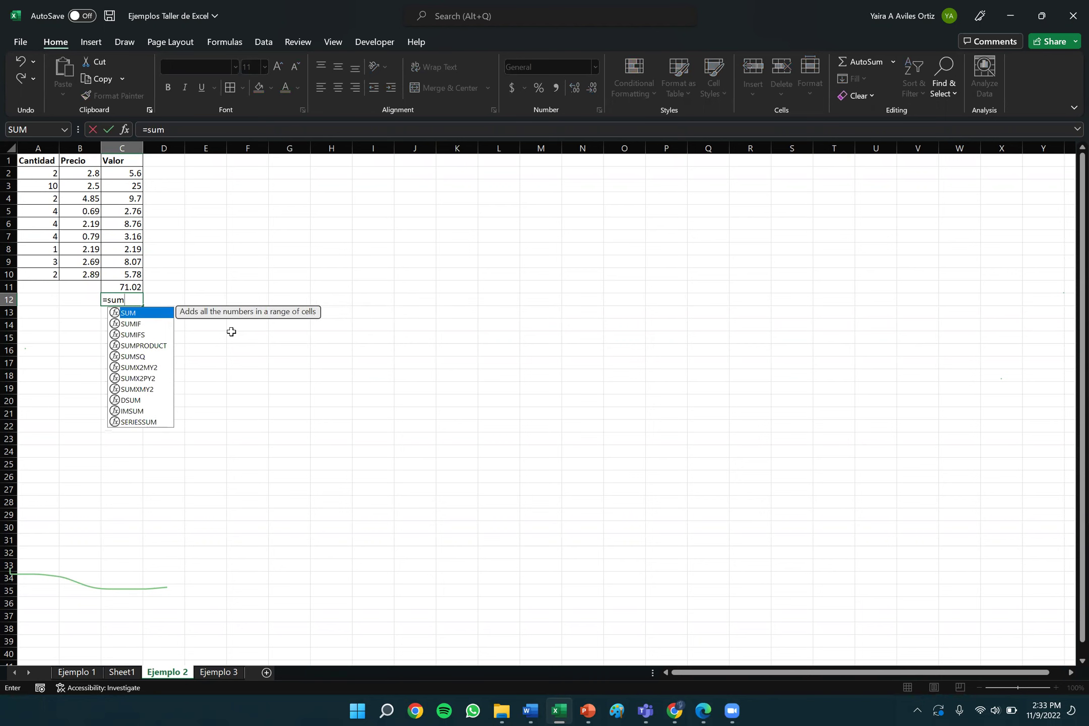
pyautogui.write('(')
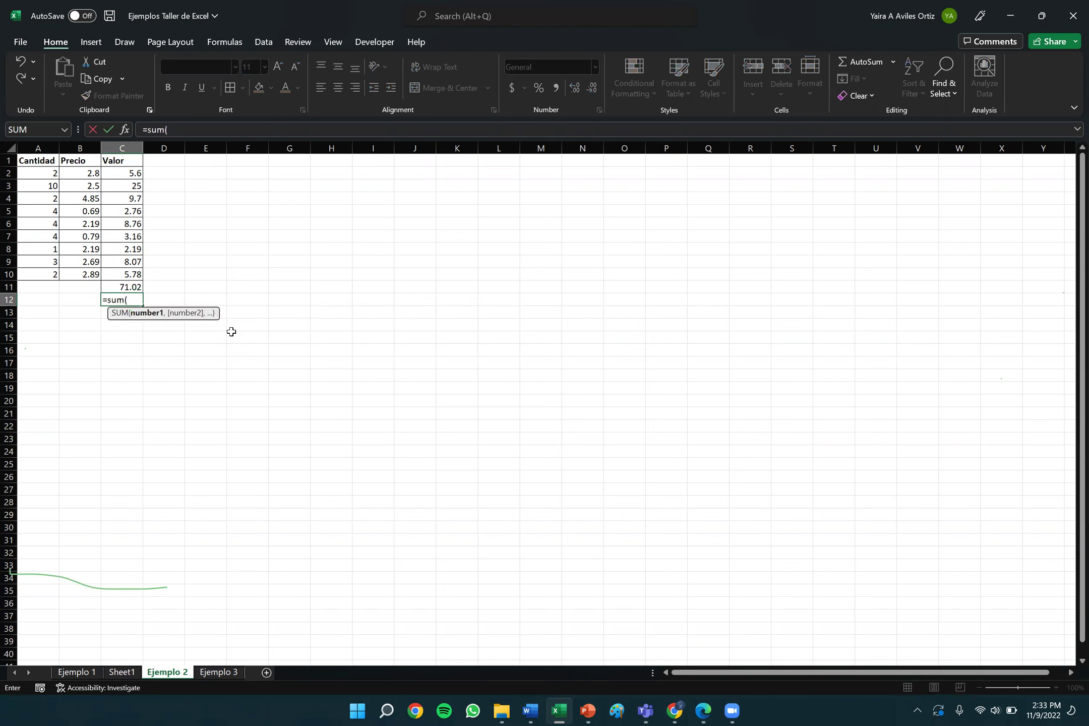
pyautogui.click(129, 172)
pyautogui.moveTo(128, 172); pyautogui.dragTo(130, 210)
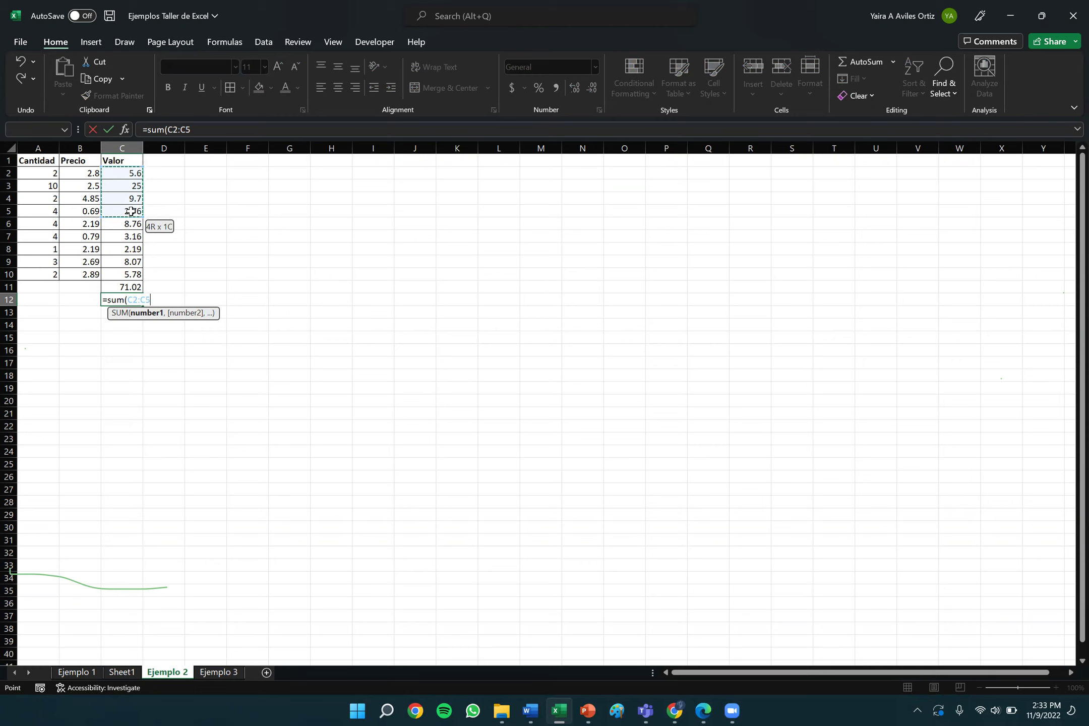
pyautogui.moveTo(131, 210); pyautogui.dragTo(130, 274)
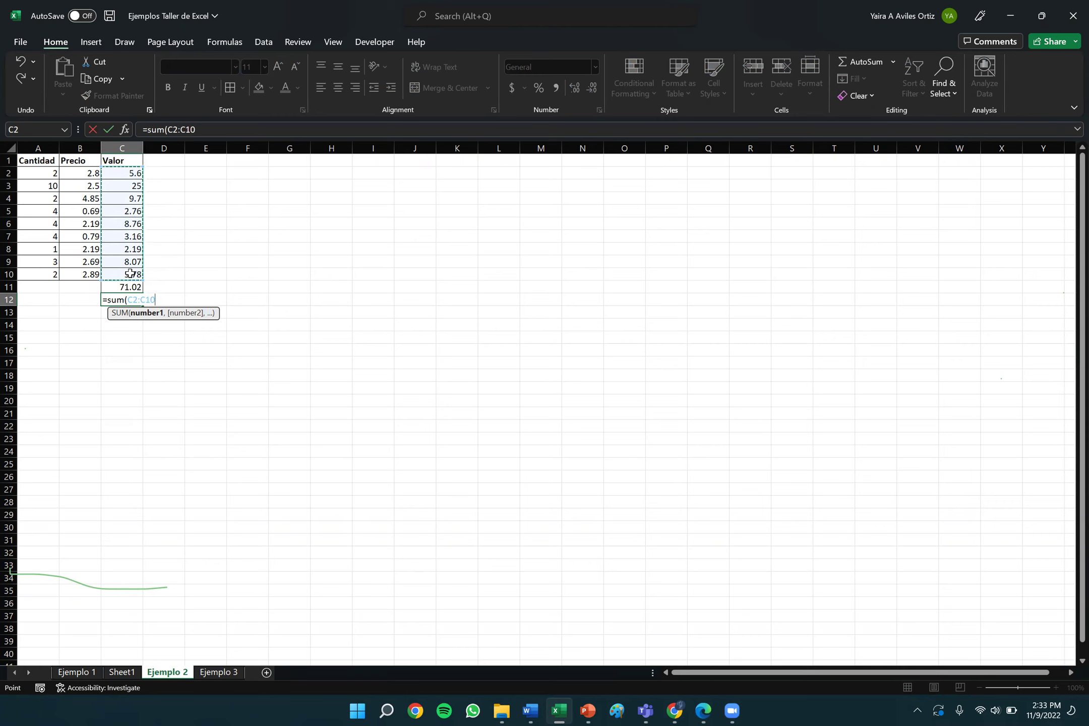
pyautogui.write(')')
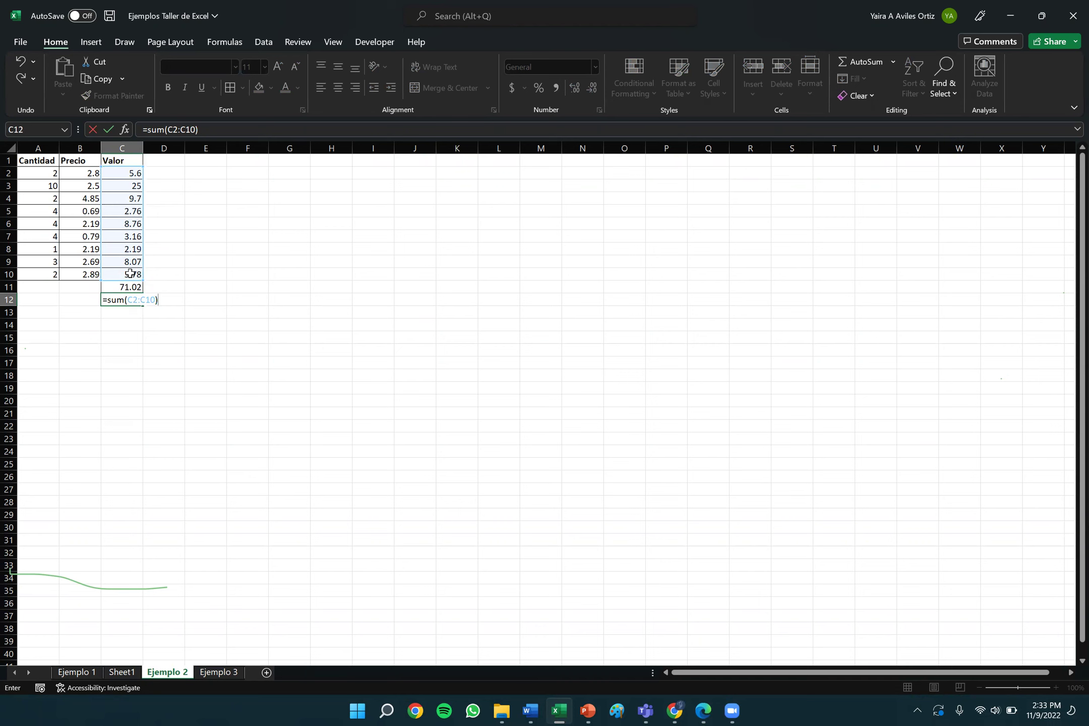
pyautogui.press('Return')
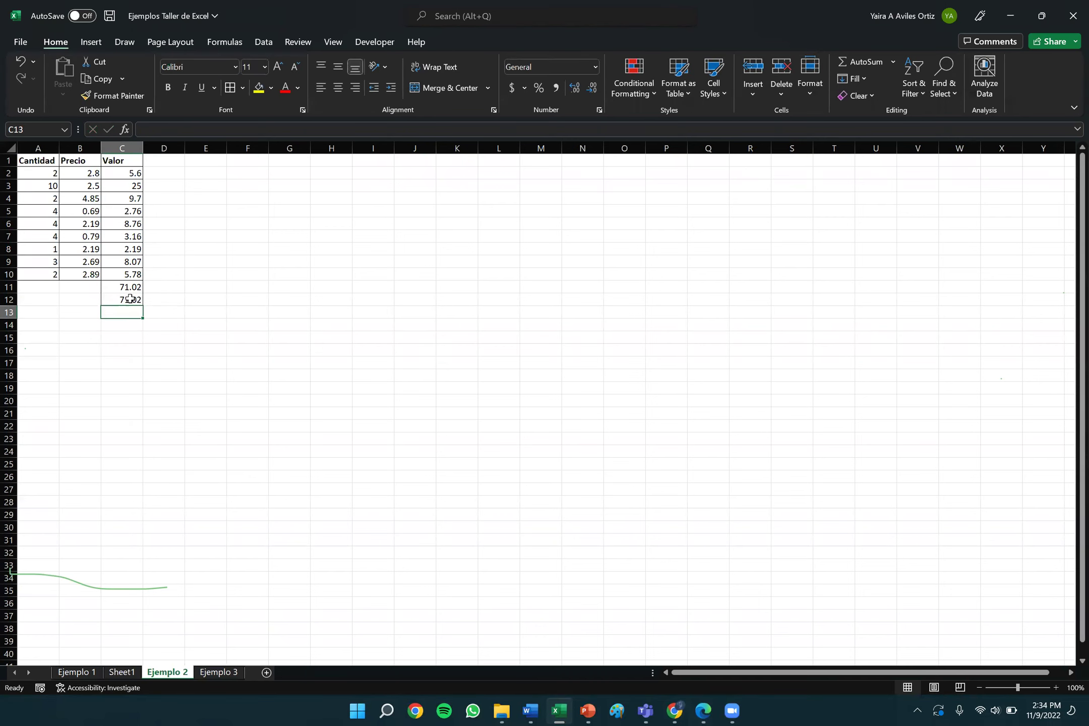
pyautogui.doubleClick(130, 298)
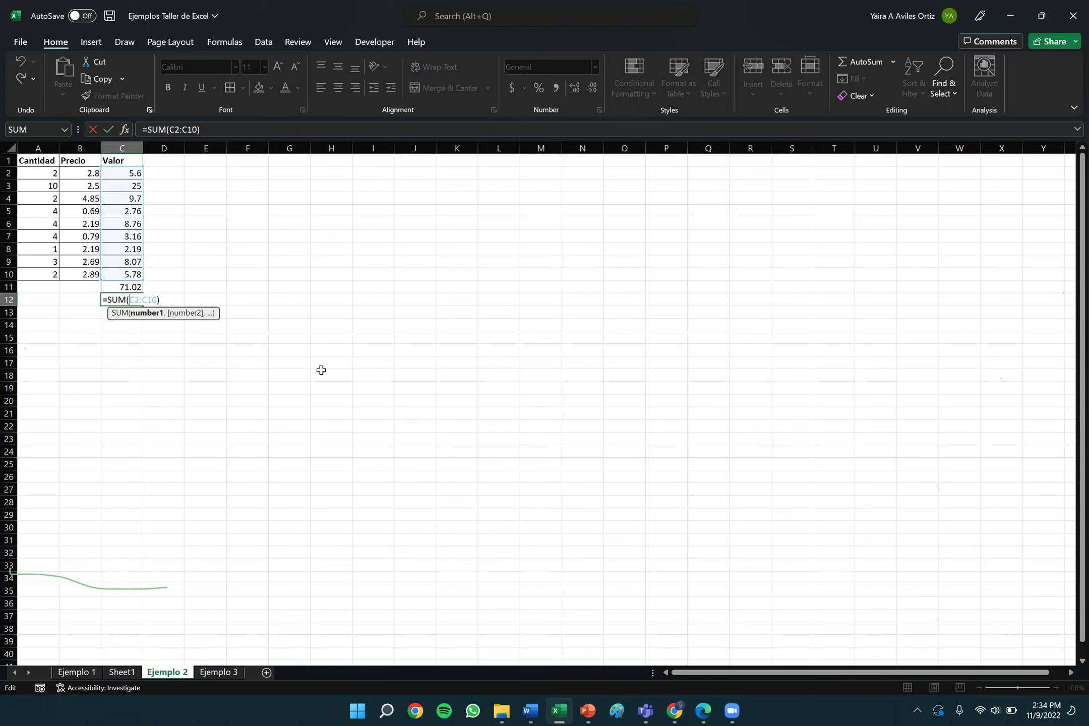
pyautogui.press('Return')
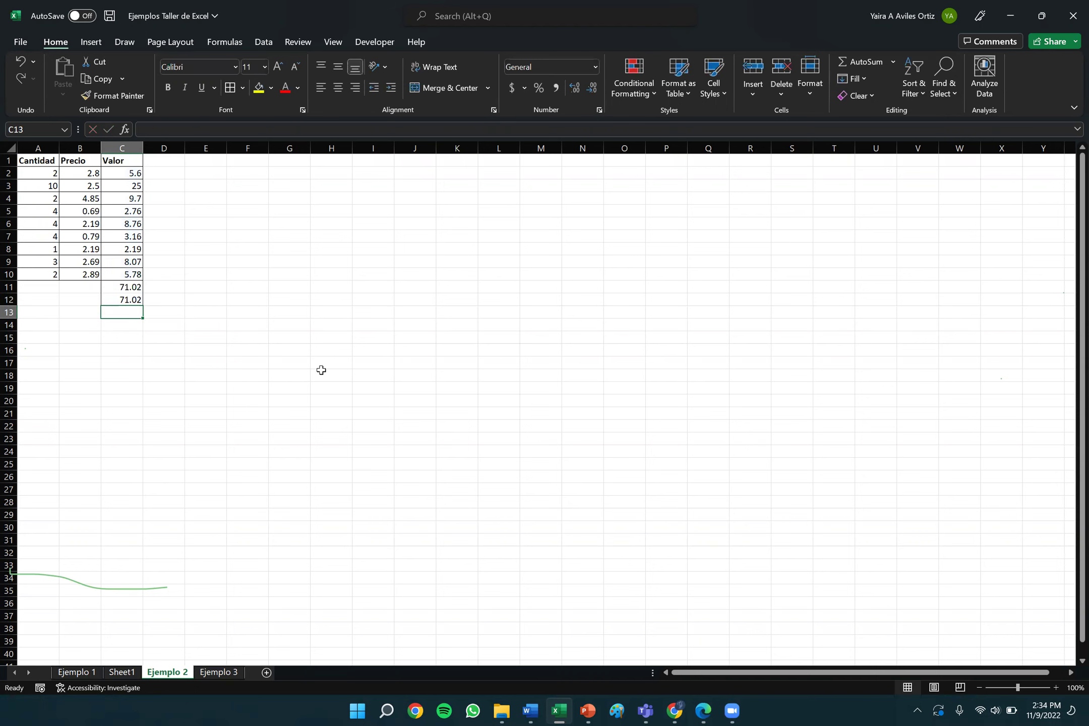
pyautogui.press('Up')
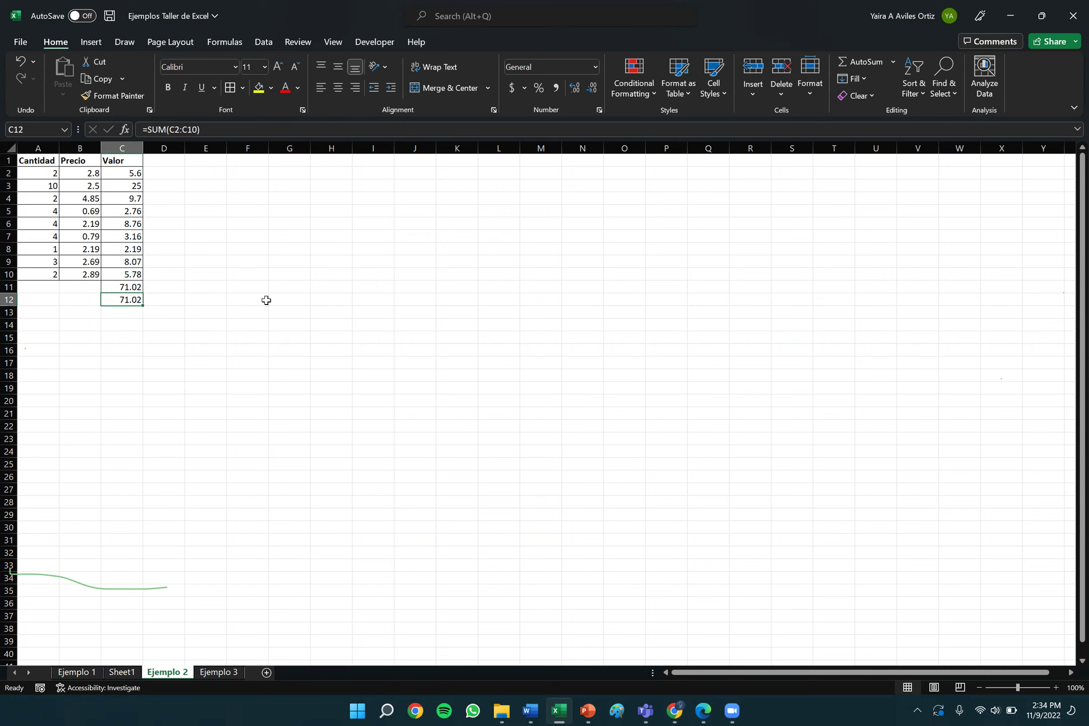
pyautogui.click(118, 313)
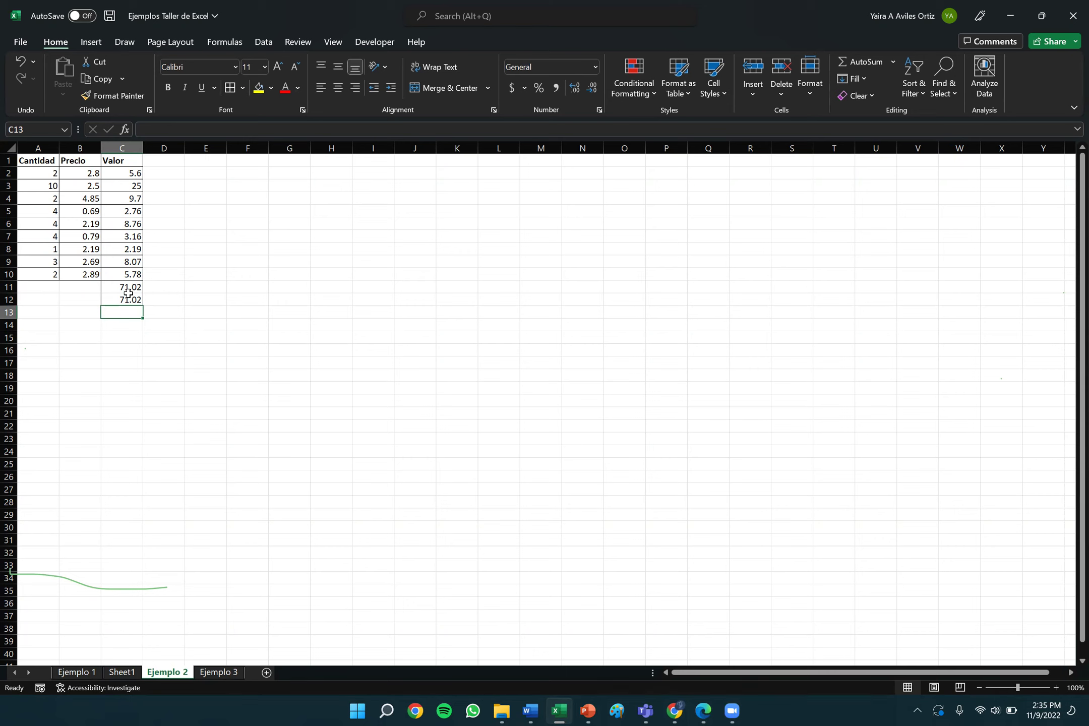
# Insert a blank sheet row at row 11 above the totals and select the new C11.
pyautogui.click(9, 287)
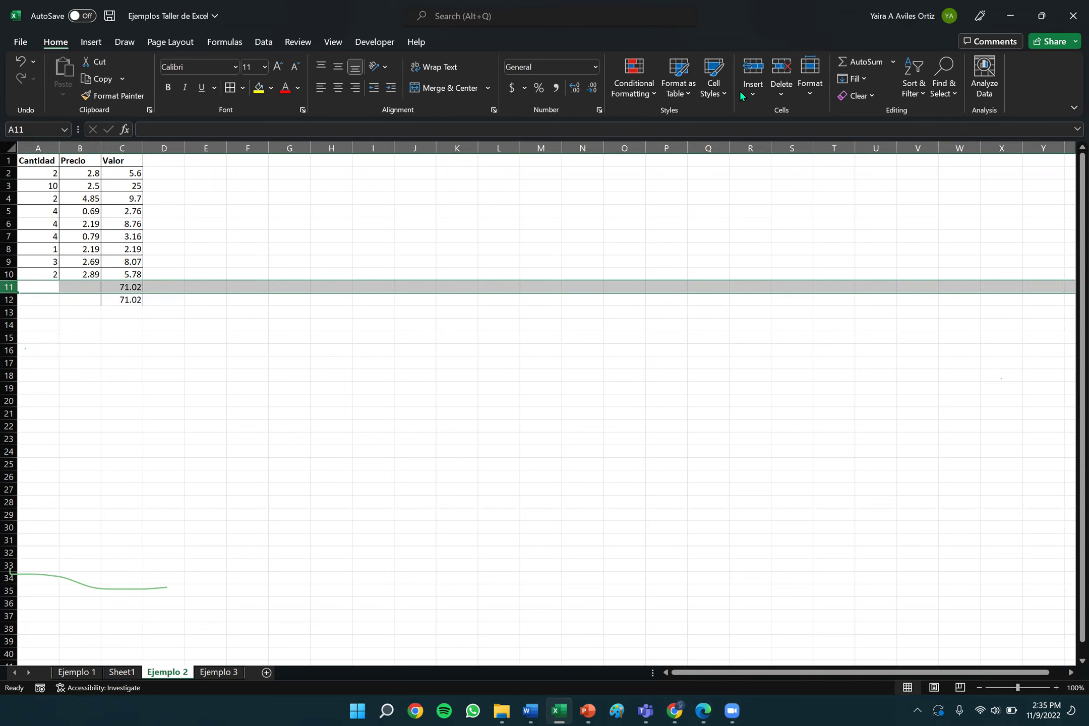
pyautogui.click(756, 92)
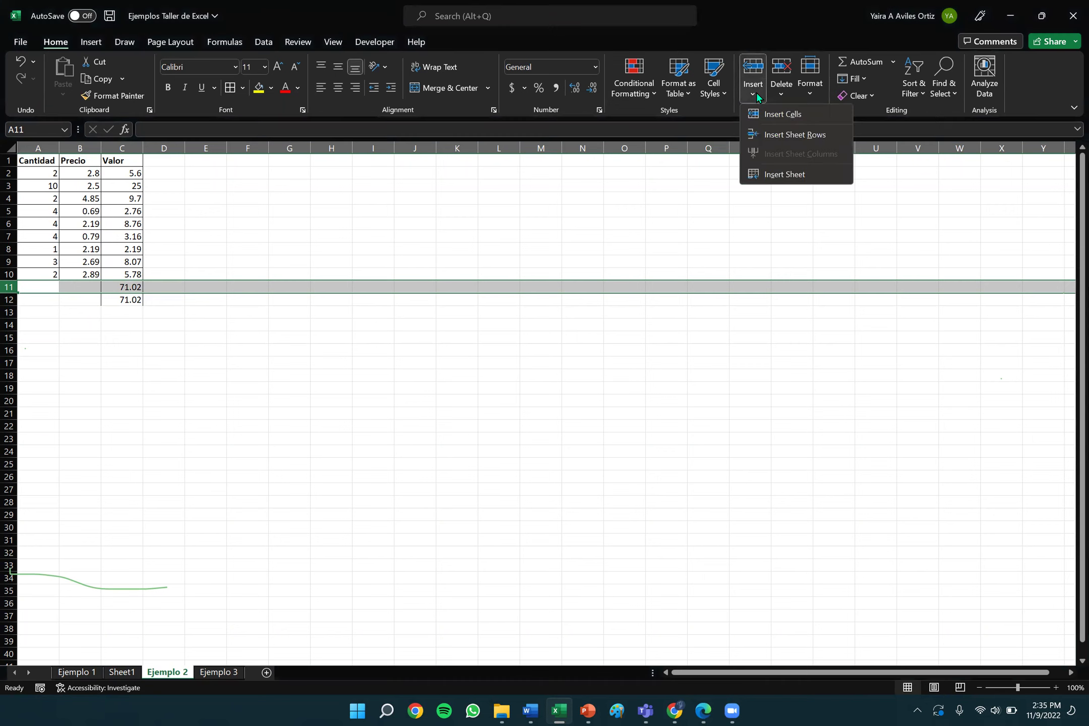
pyautogui.press('Escape')
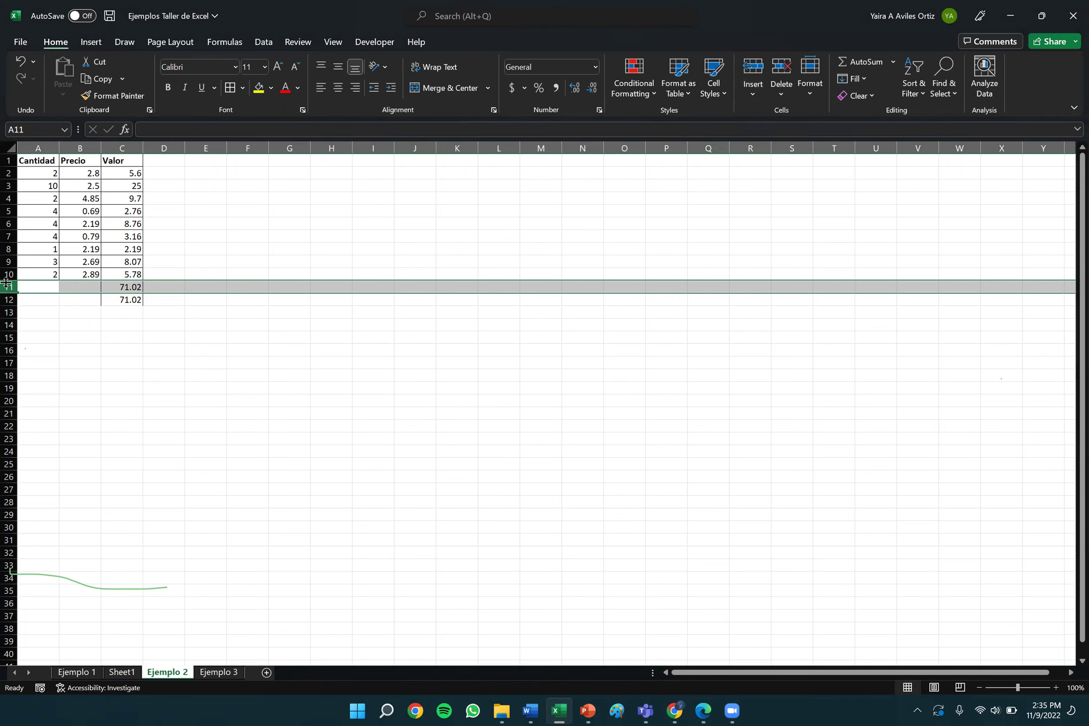
pyautogui.click(745, 90)
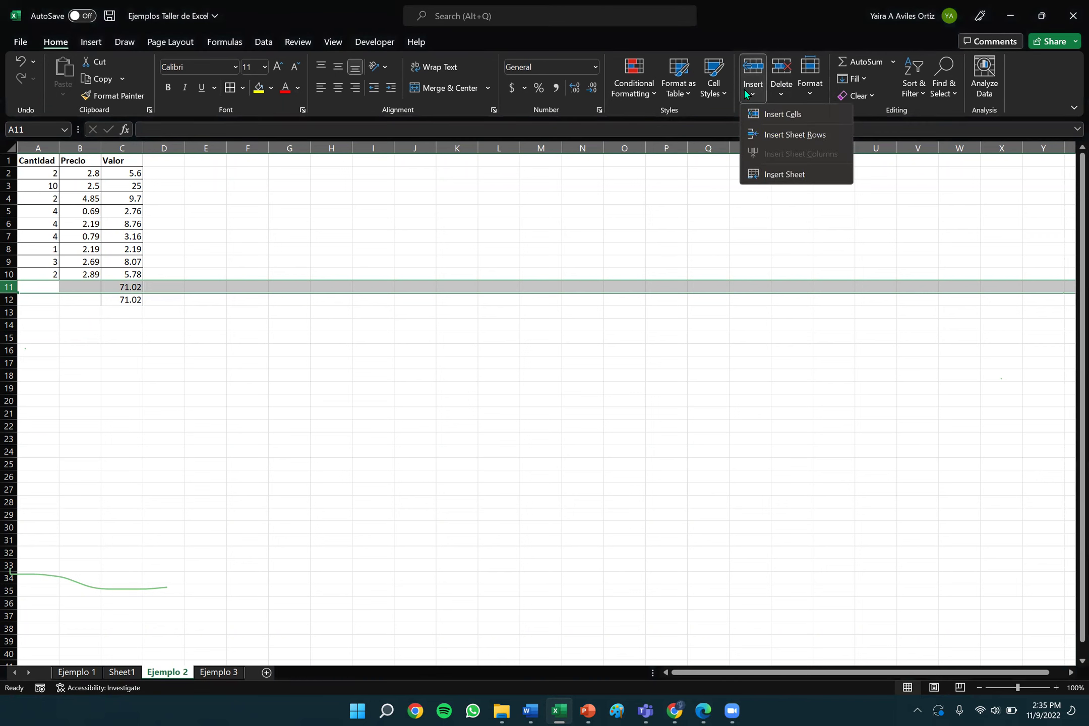
pyautogui.click(788, 135)
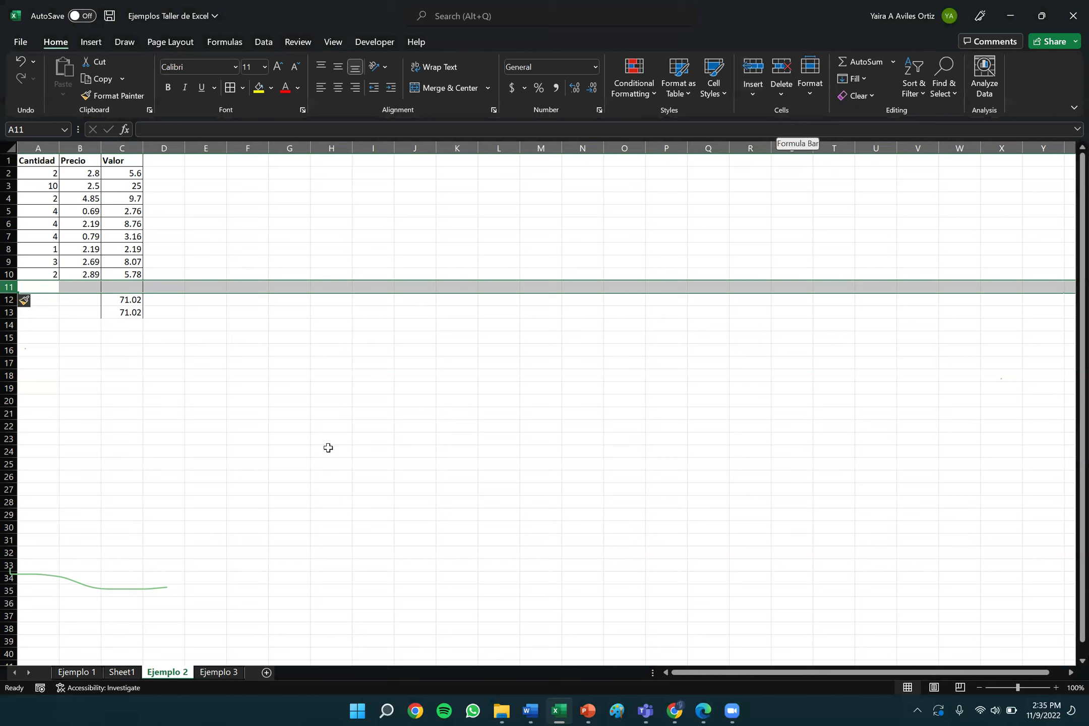
pyautogui.click(133, 286)
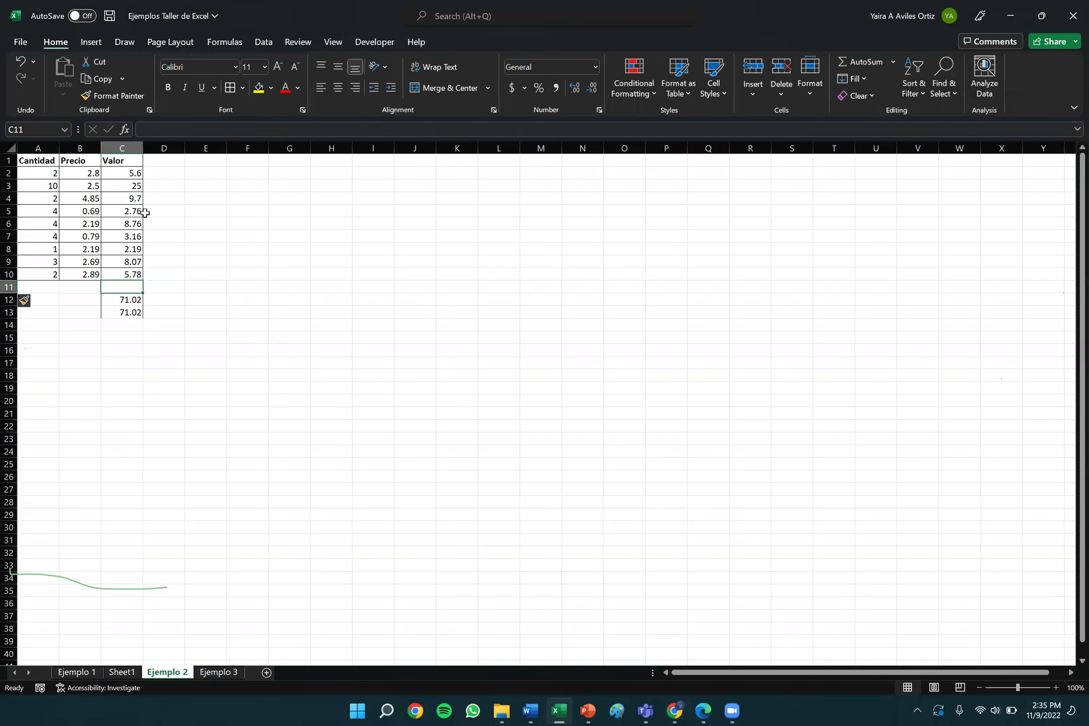
# AutoSum the Valor range C2:C10 into C11, giving a third 71.02 total.
pyautogui.moveTo(133, 174); pyautogui.dragTo(134, 273)
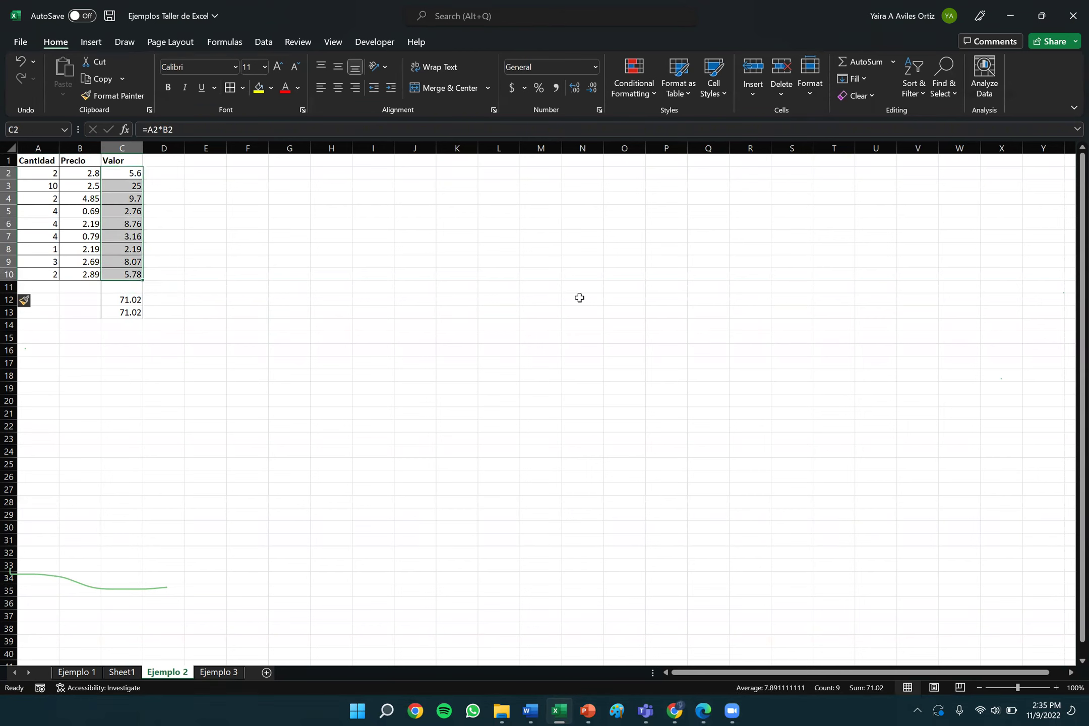
pyautogui.click(867, 62)
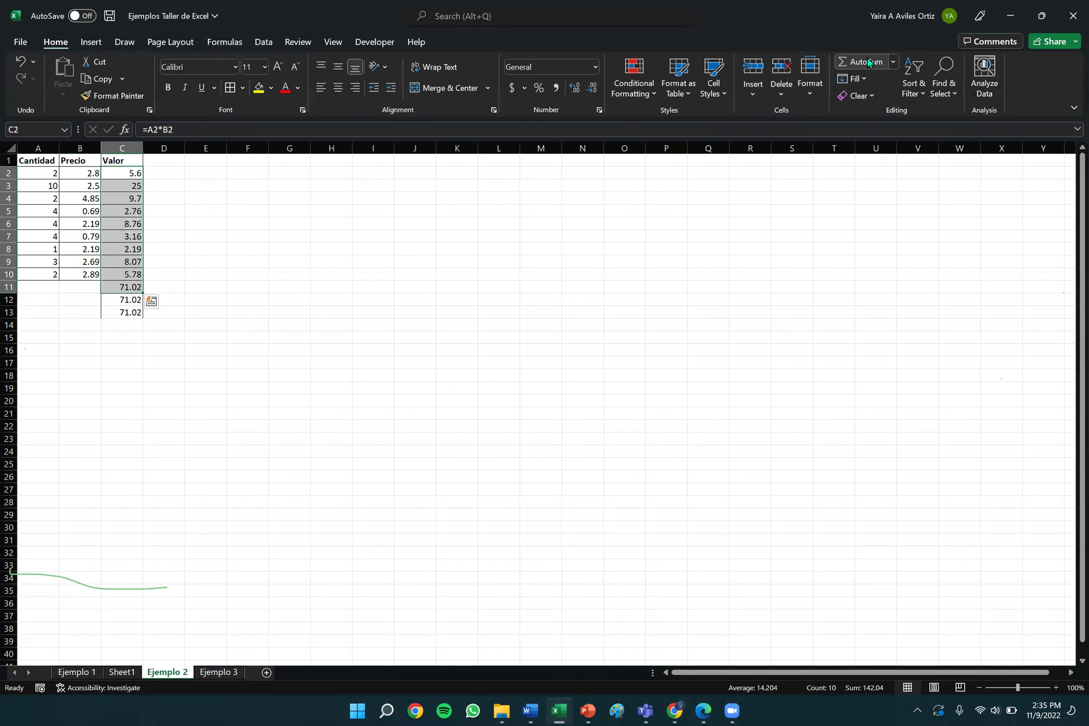
pyautogui.click(152, 301)
pyautogui.click(214, 298)
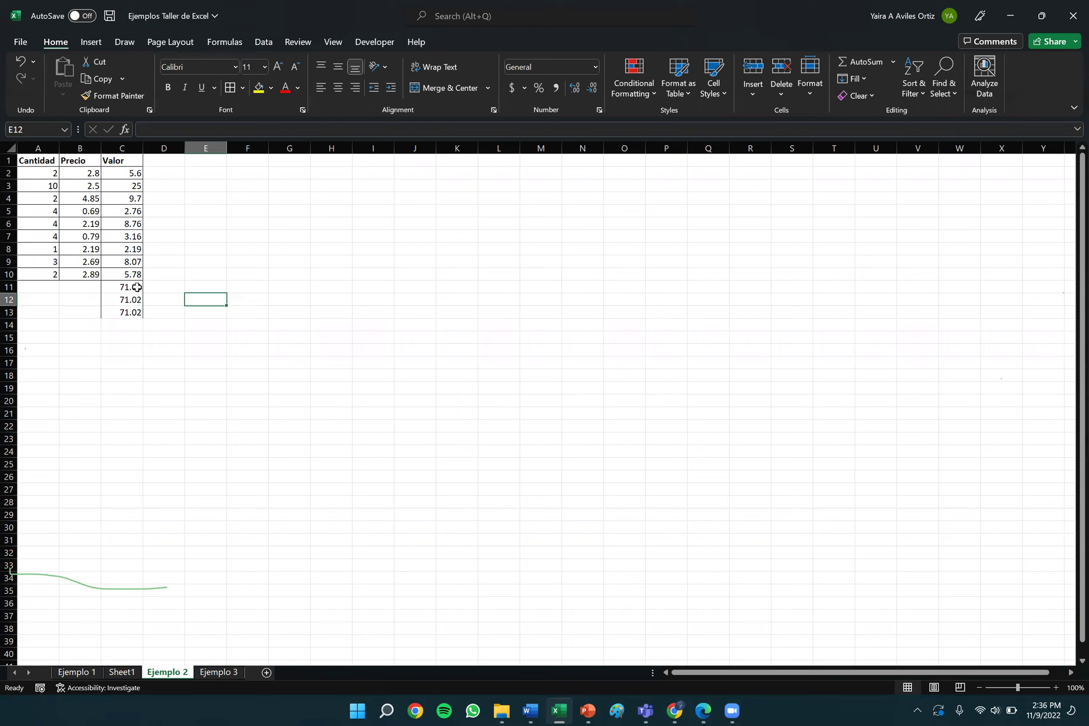
# Review the three 71.02 totals in C11–C13 and their formulas, then switch to Zoom.
pyautogui.click(137, 288)
pyautogui.press('Down')
pyautogui.press('Down')
pyautogui.press('Down')
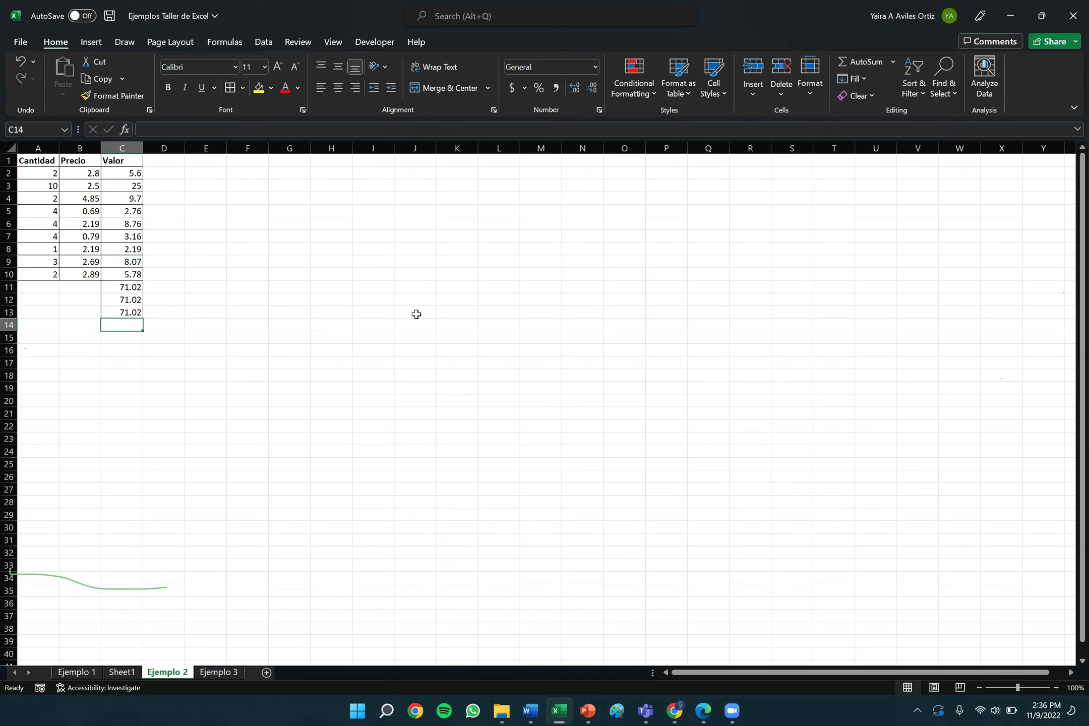
pyautogui.press('Up')
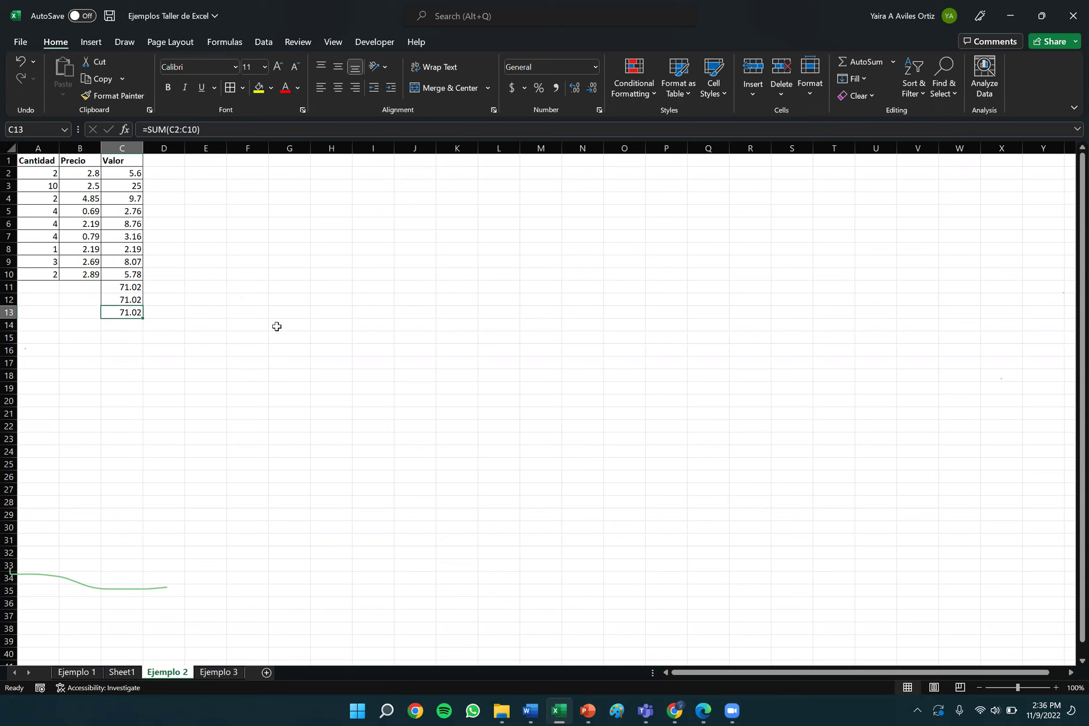
pyautogui.press('Up')
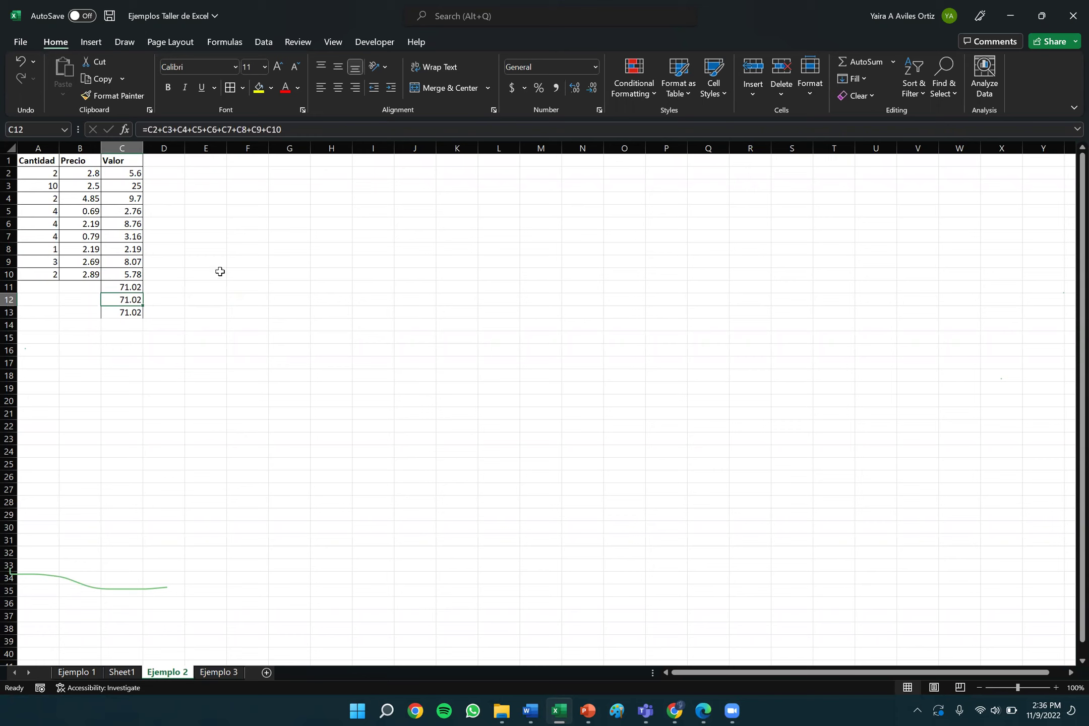
pyautogui.doubleClick(136, 300)
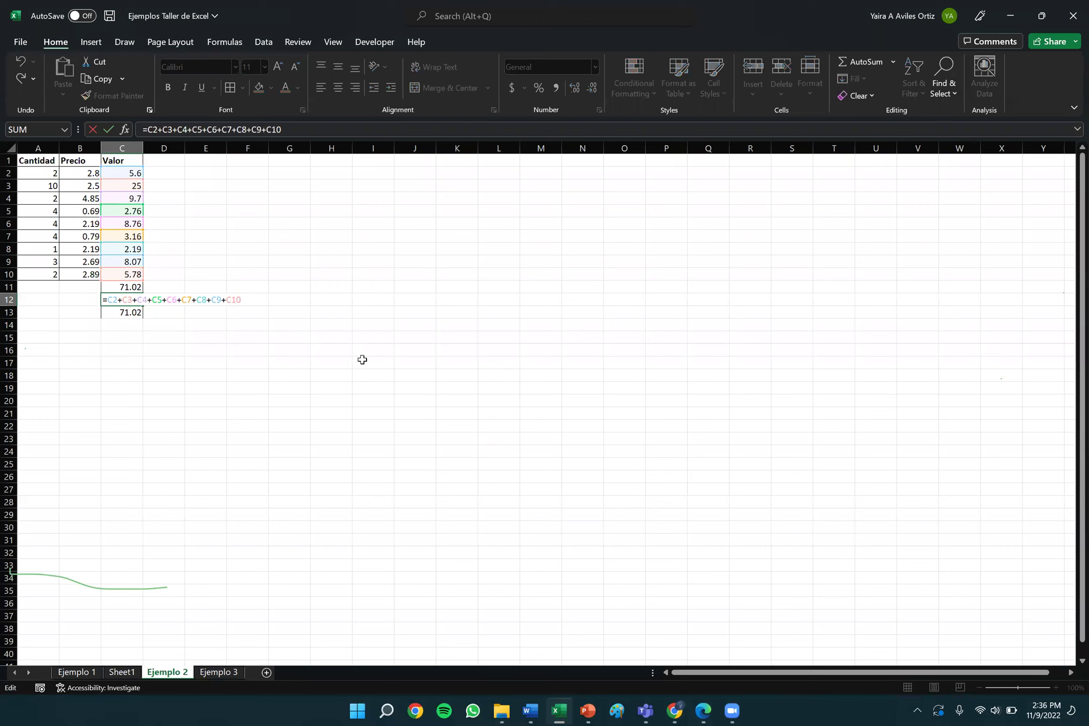
pyautogui.press('Return')
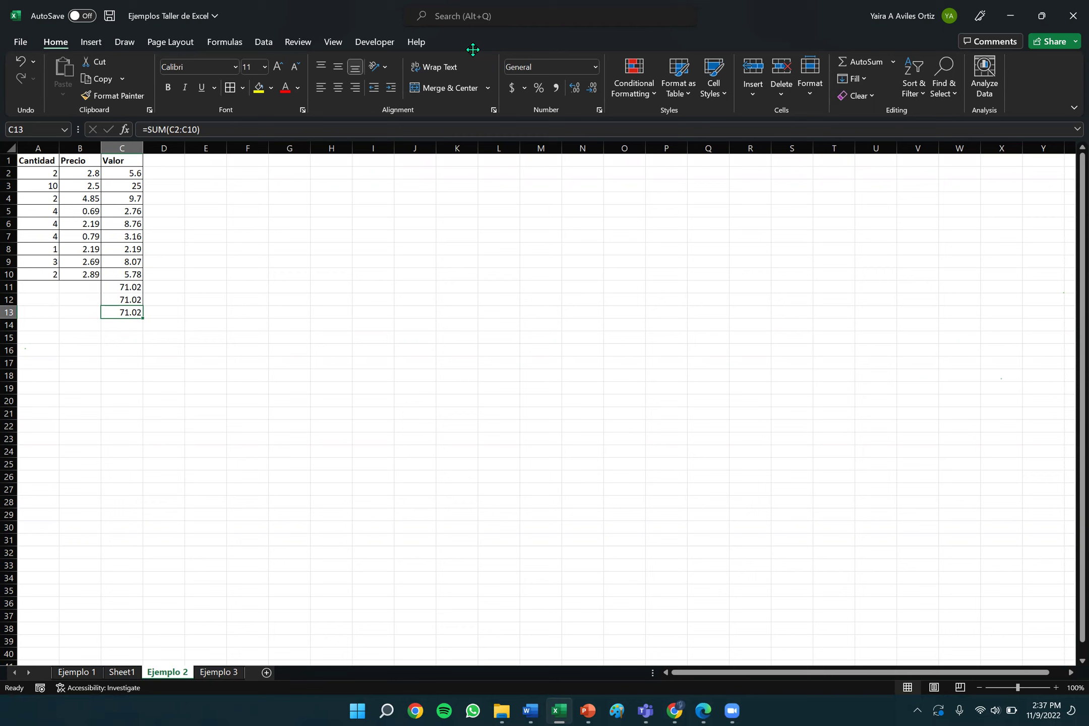
pyautogui.click(473, 50)
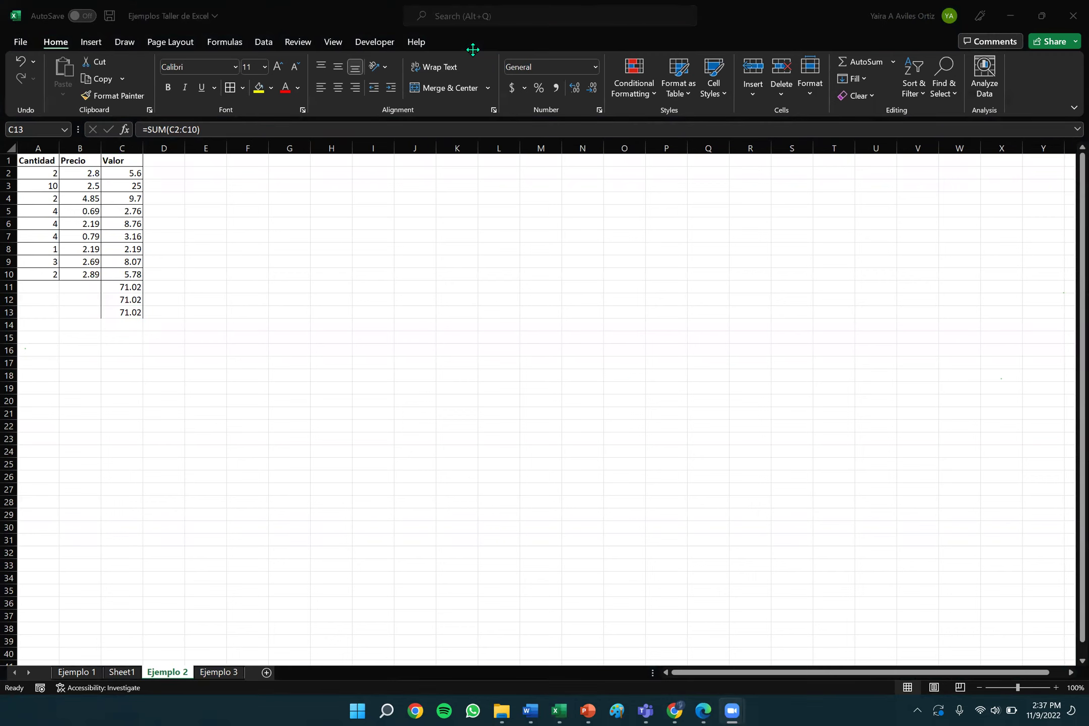
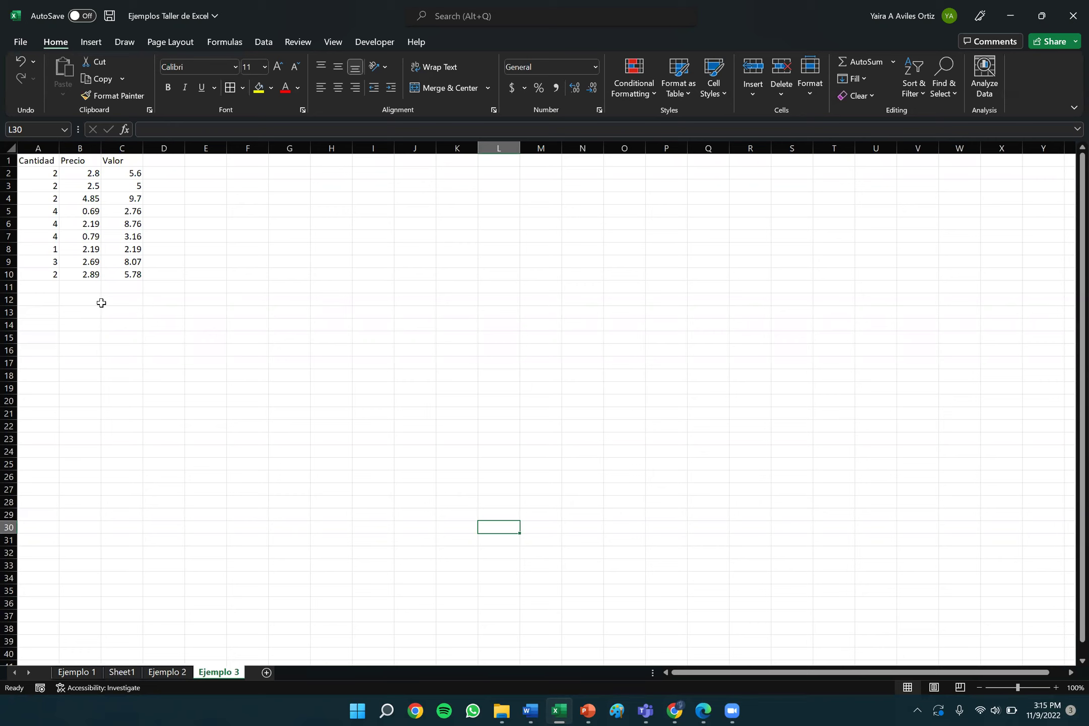
# Start a Cantidad label below the table, then cancel it.
pyautogui.click(49, 327)
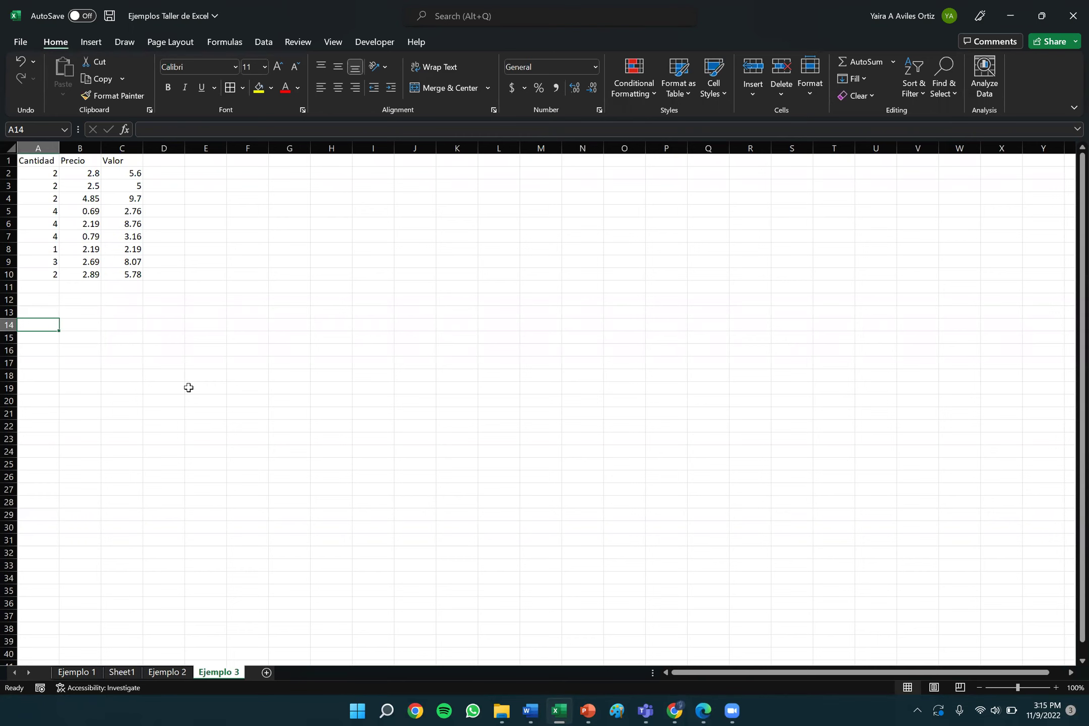
pyautogui.write('Cantidad')
pyautogui.press('BackSpace')
pyautogui.press('BackSpace')
pyautogui.press('BackSpace')
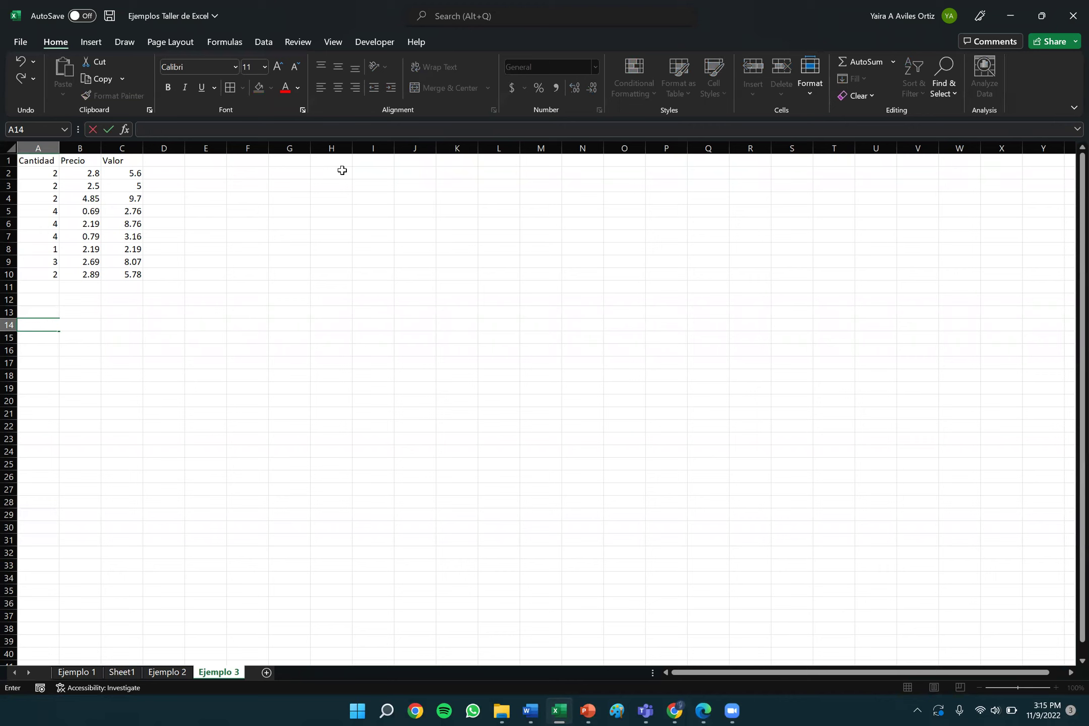
pyautogui.press('Escape')
# Enter the label 'Cantidad Promedio' in cell H1.
pyautogui.click(343, 170)
pyautogui.press('Up')
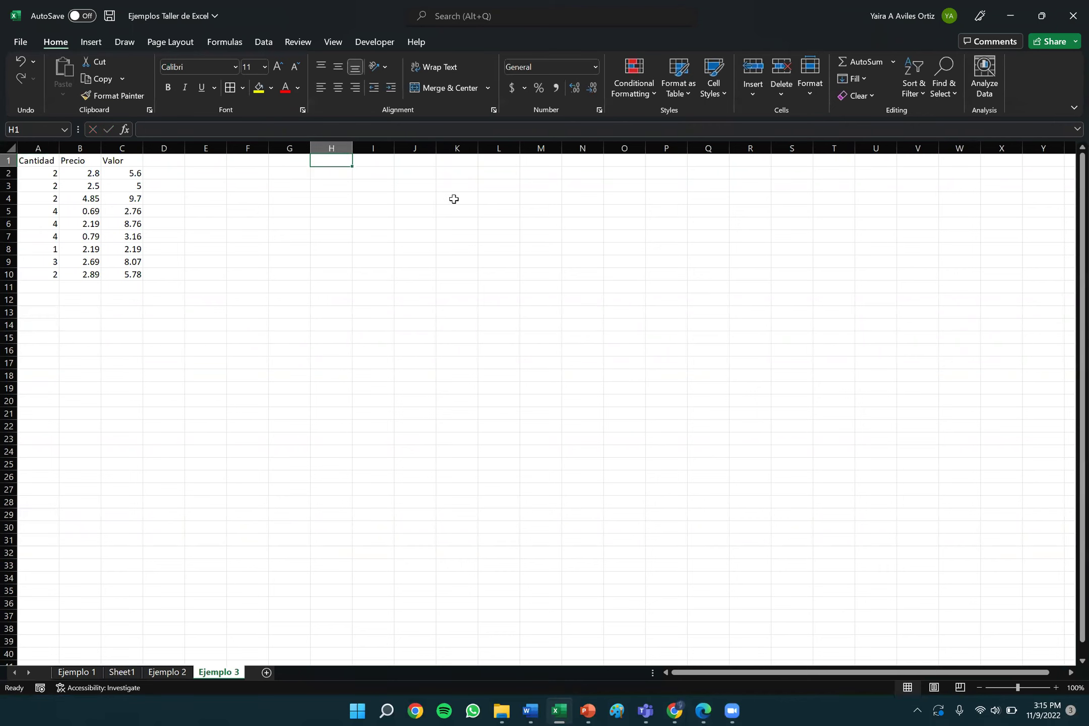
pyautogui.write('Cantidad Promedio')
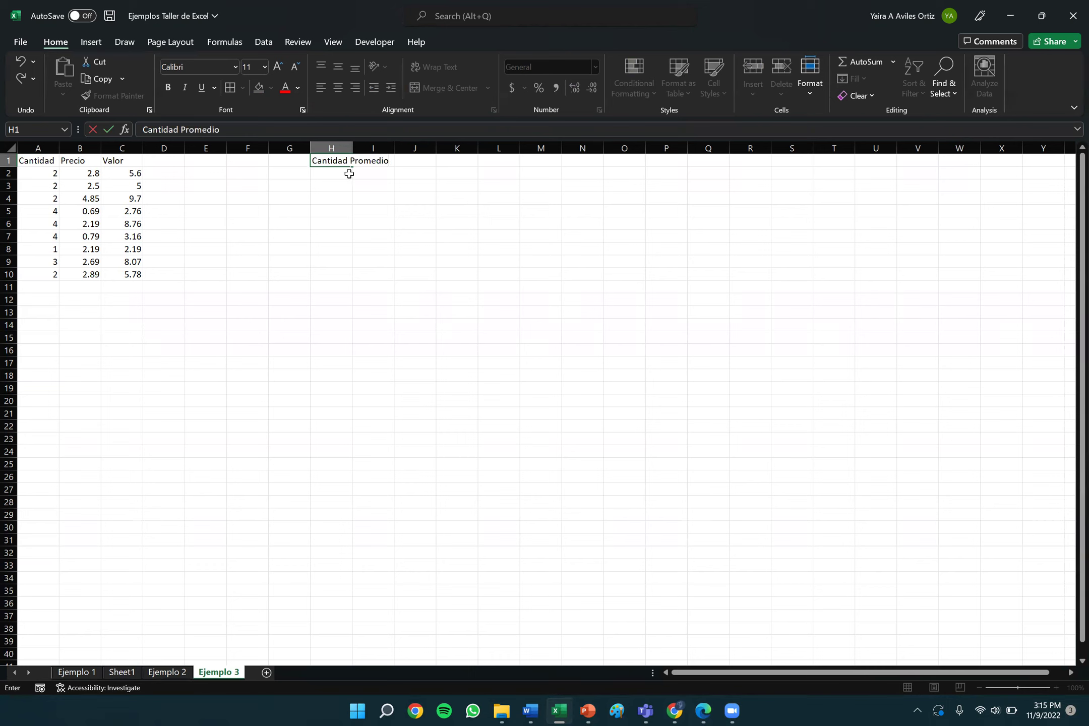
pyautogui.hotkey('ctrl', 'Return')
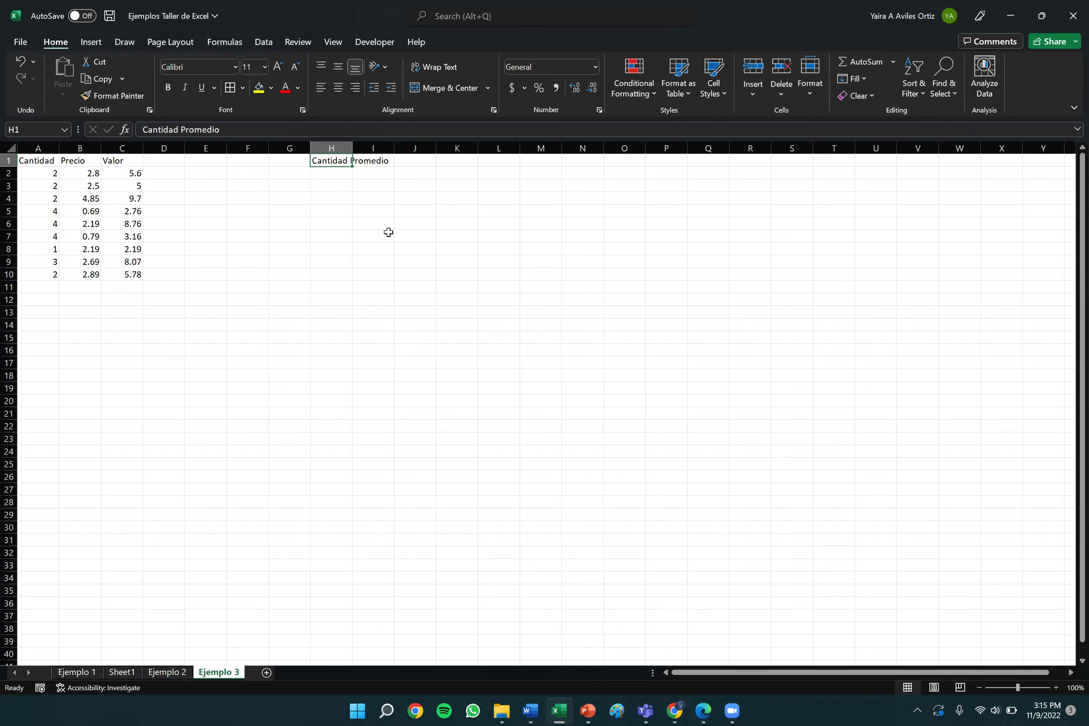
# Try a =Max( formula in H1, selecting J4:J10 and then the Precio values B2:B10.
pyautogui.click(279, 132)
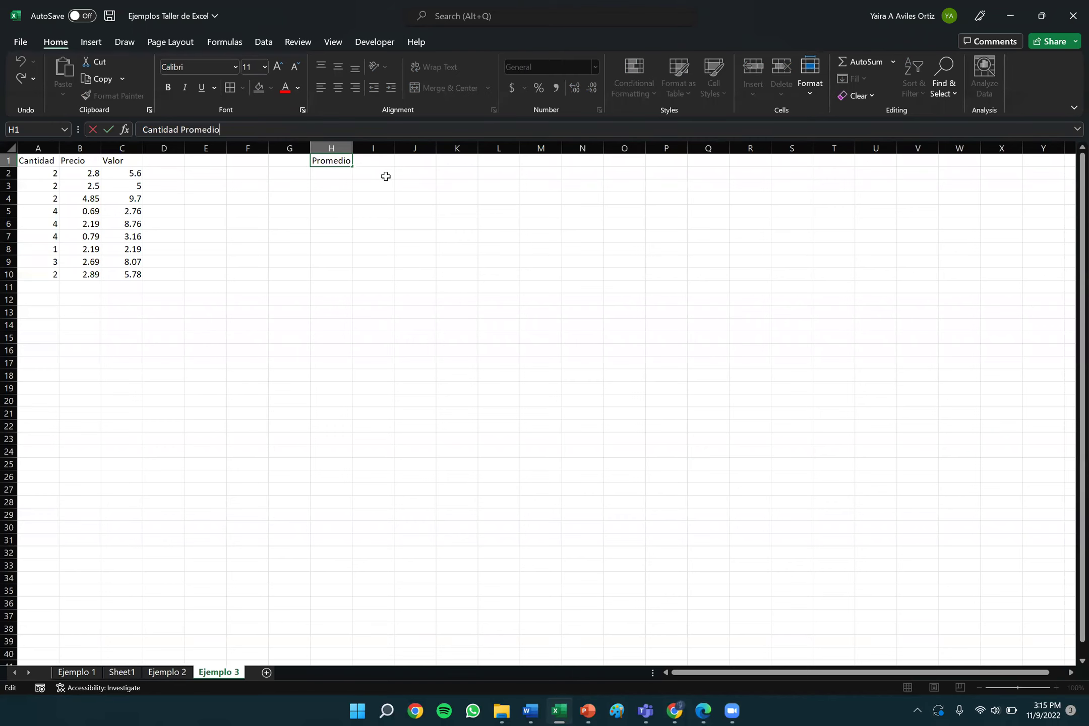
pyautogui.write('=Max(')
pyautogui.moveTo(395, 198); pyautogui.dragTo(394, 274)
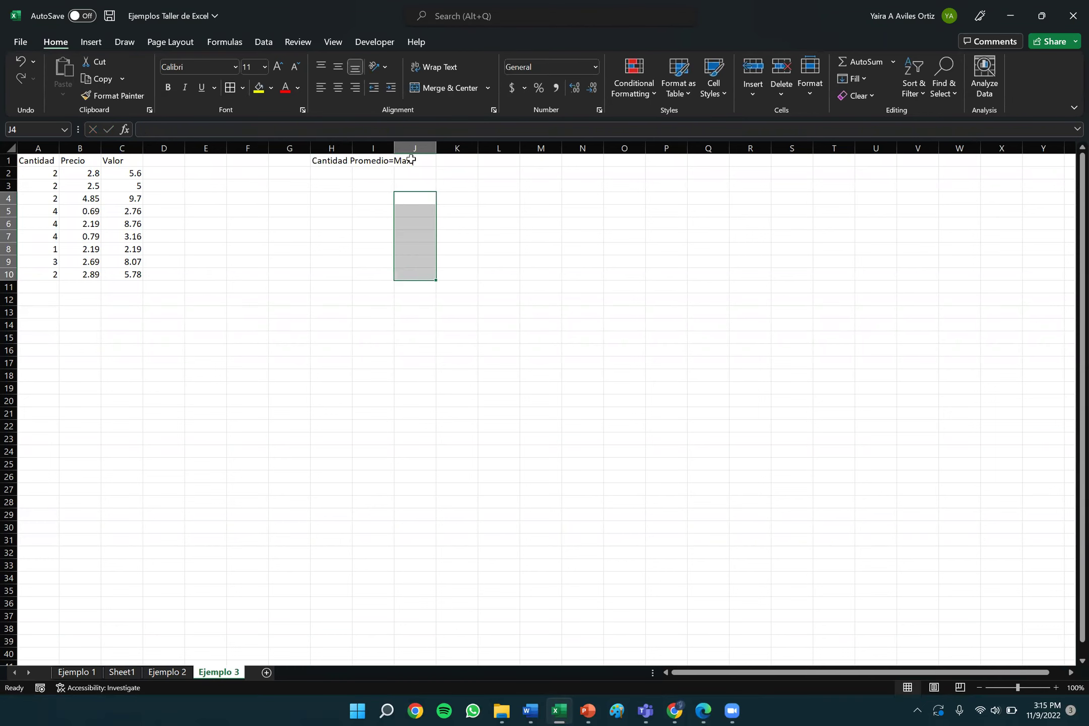
pyautogui.click(333, 159)
pyautogui.press('F2')
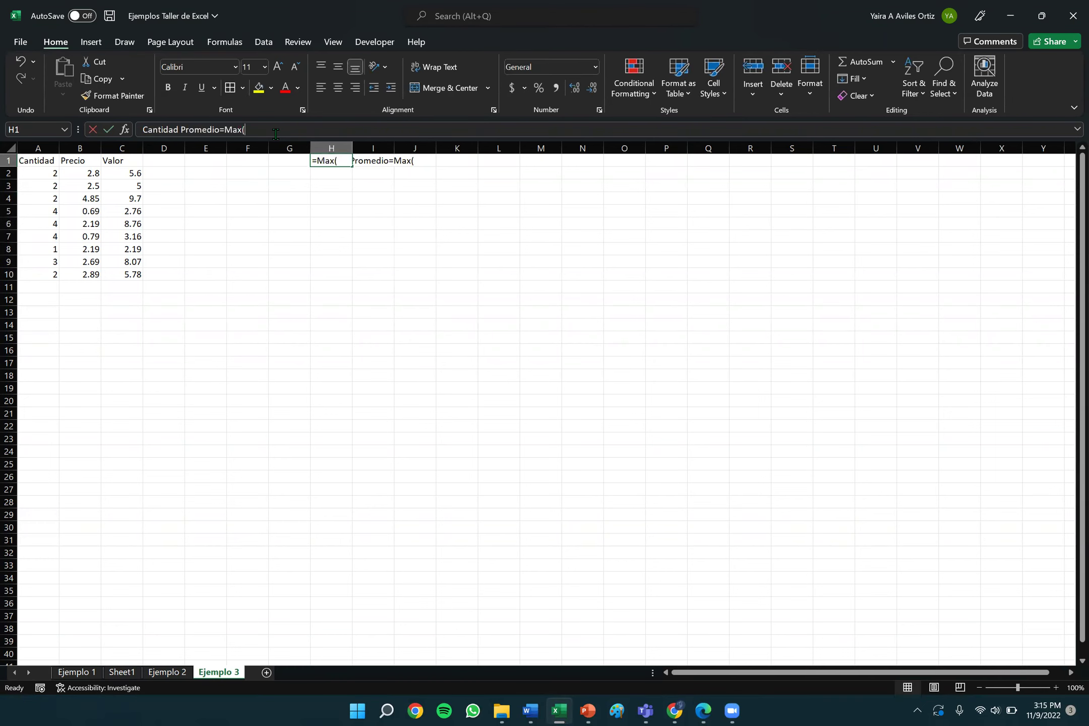
pyautogui.click(86, 173)
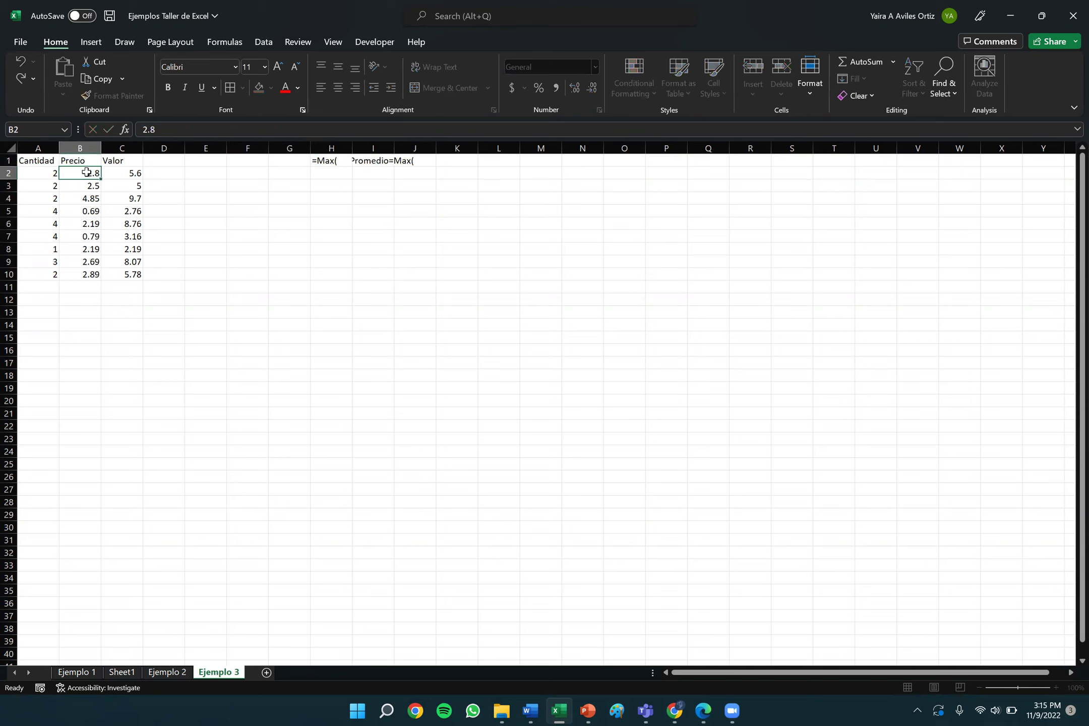
pyautogui.moveTo(86, 172); pyautogui.dragTo(84, 266)
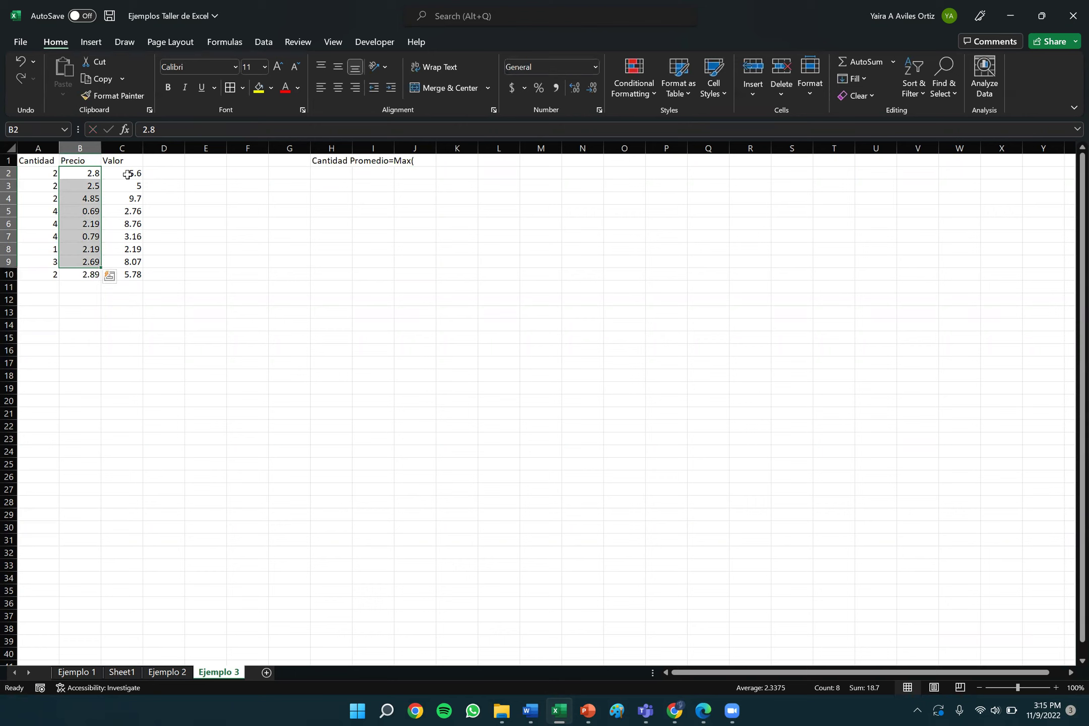
# Delete the stray =Max( text so H1 reads just Cantidad Promedio.
pyautogui.click(367, 160)
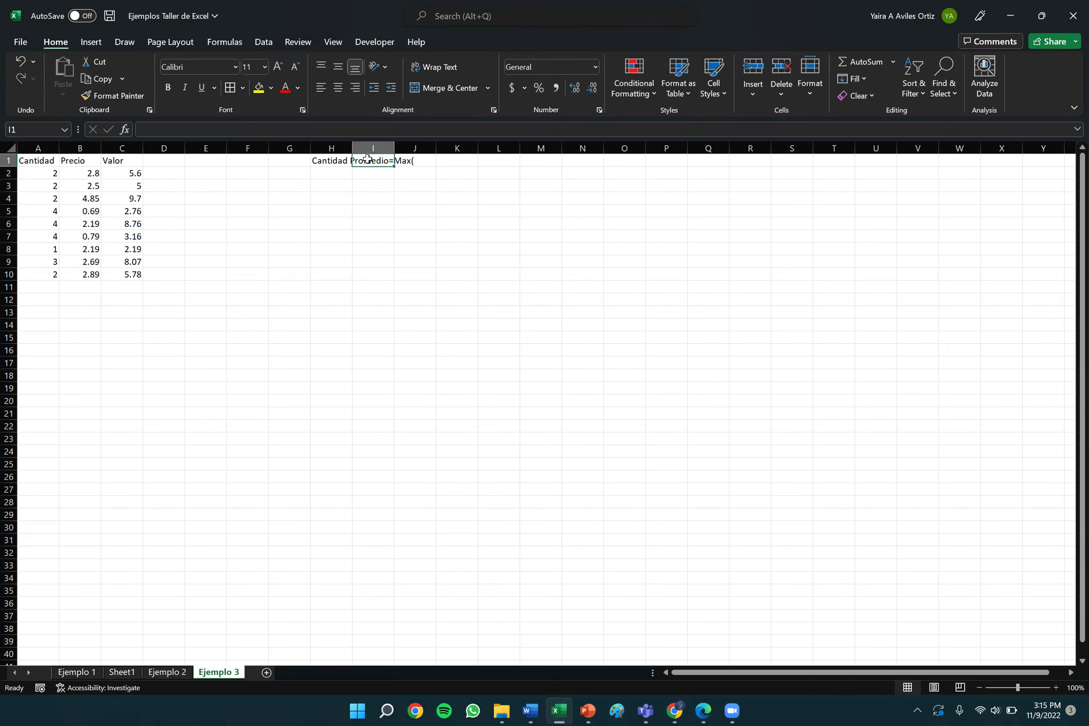
pyautogui.click(336, 163)
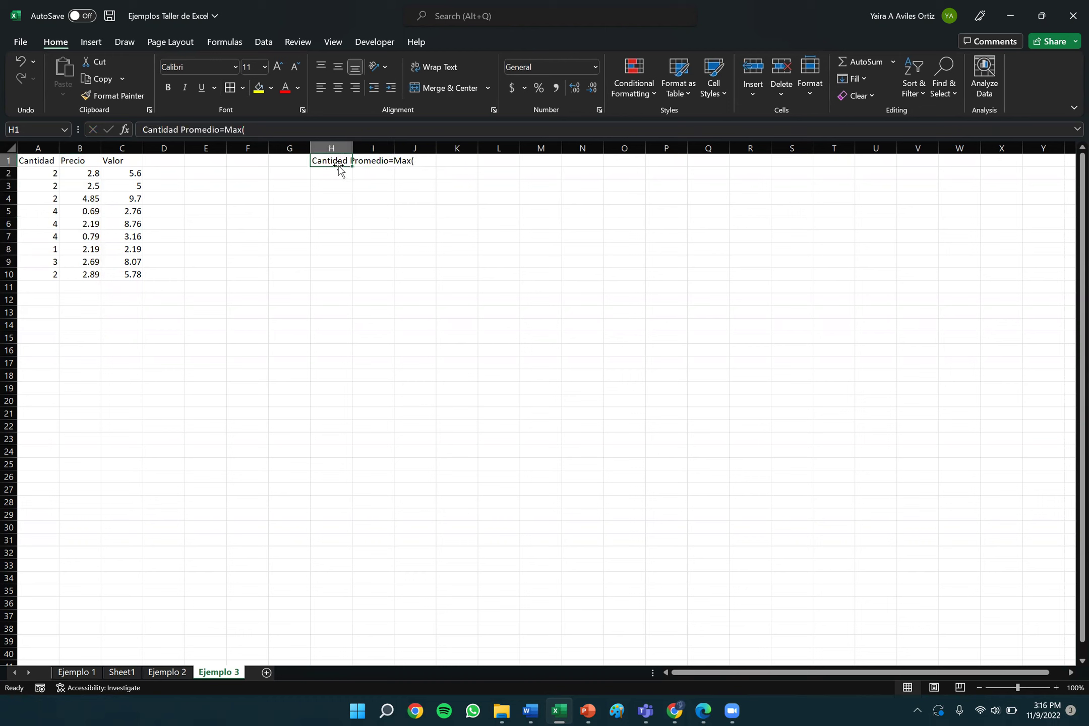
pyautogui.click(268, 125)
pyautogui.press('BackSpace')
pyautogui.press('BackSpace')
pyautogui.press('BackSpace')
pyautogui.press('BackSpace')
pyautogui.press('BackSpace')
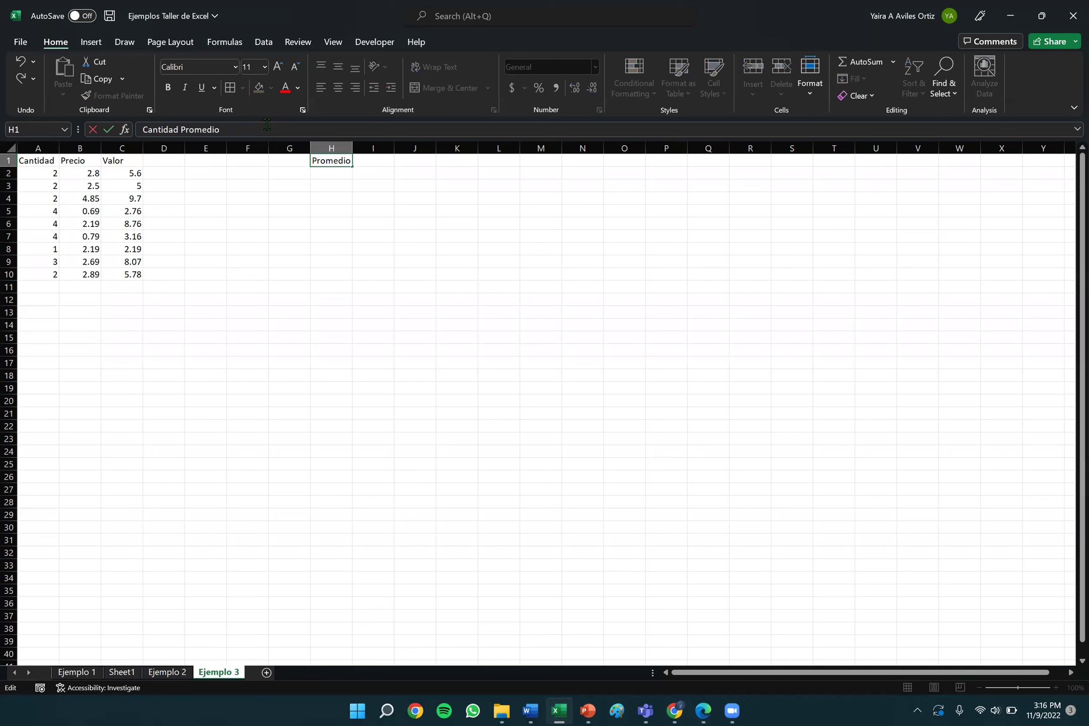
pyautogui.press('Return')
pyautogui.press('Up')
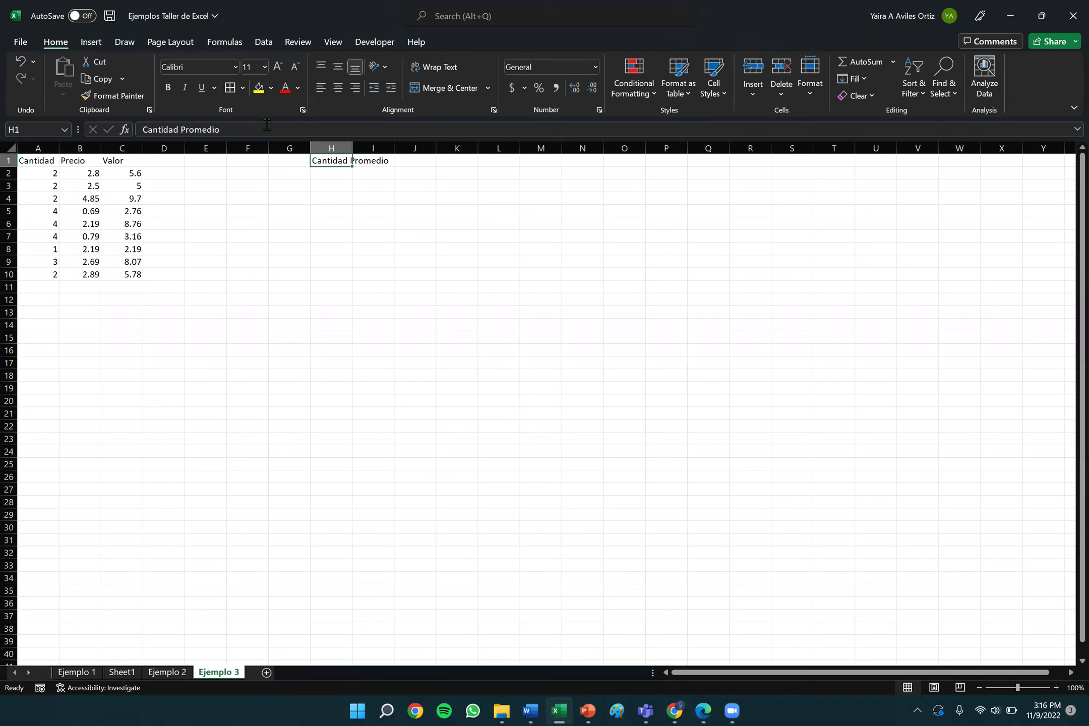
pyautogui.press('Right')
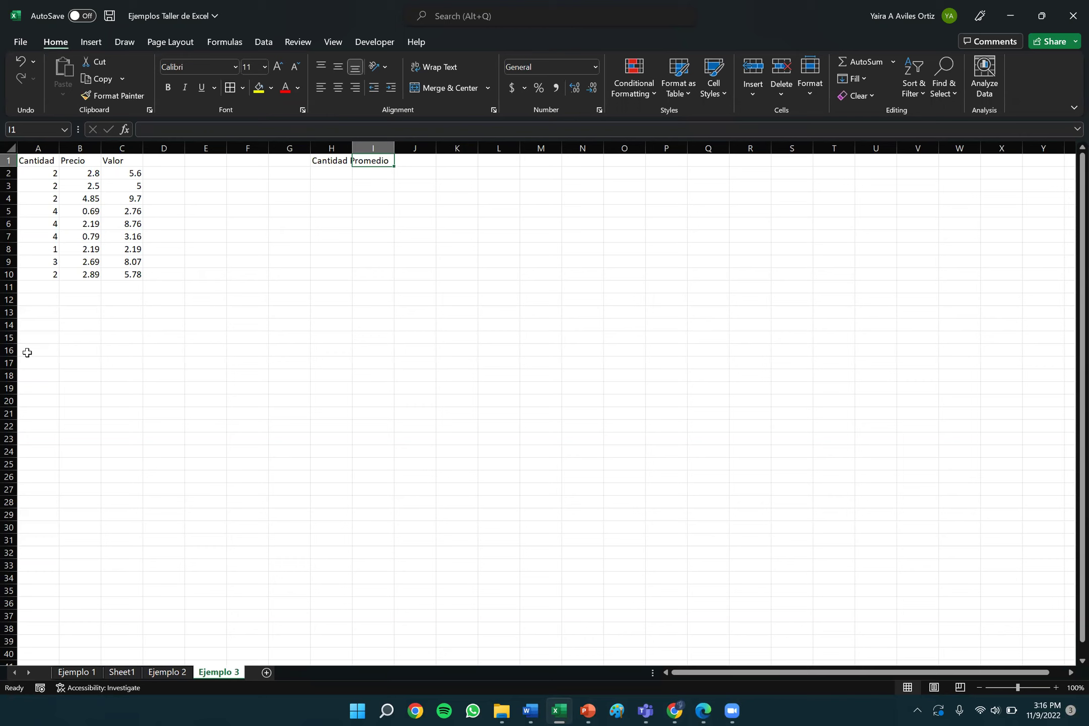
# Enter =average(A2:A10) in I1, giving the Cantidad average of 2.666667.
pyautogui.write('=')
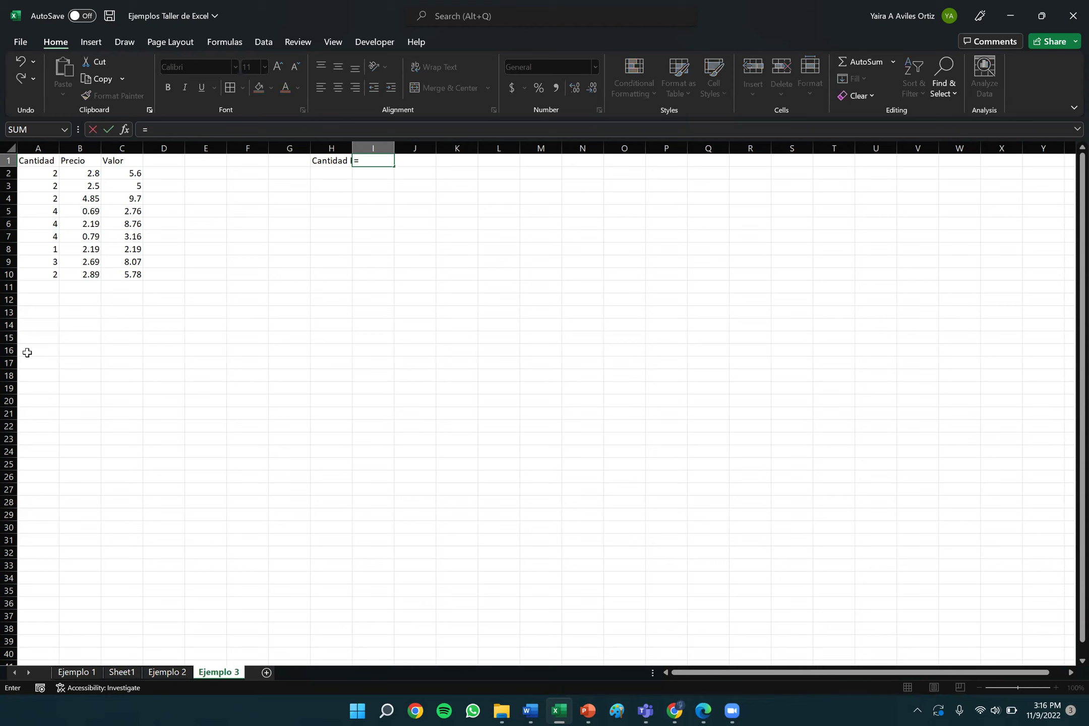
pyautogui.write('averag')
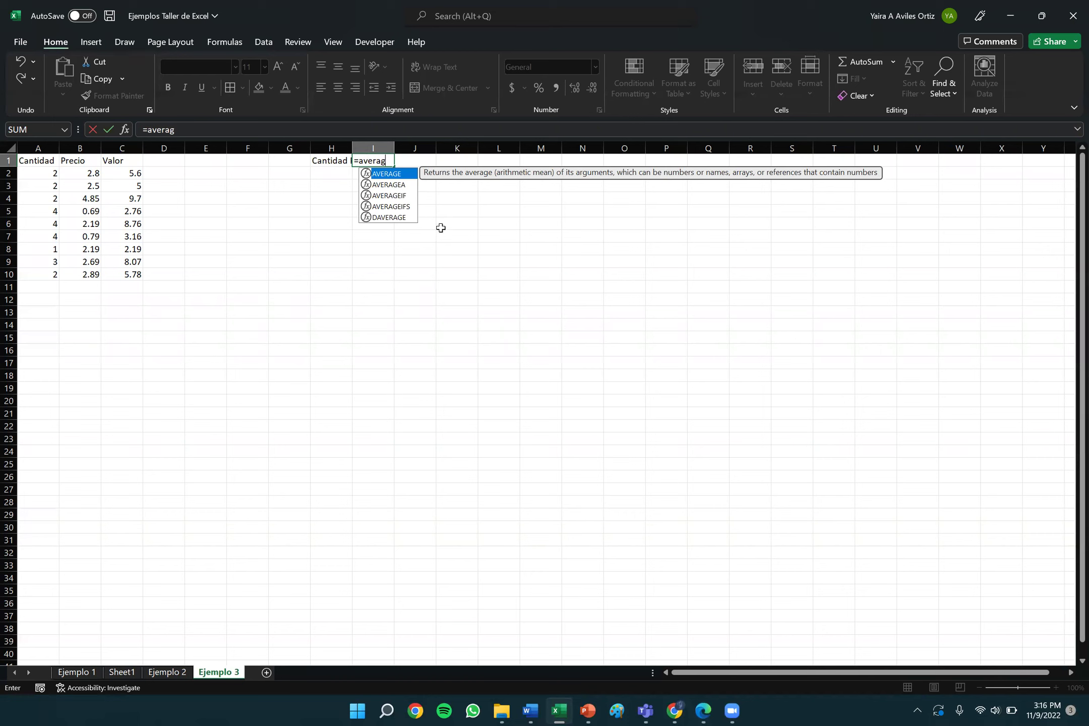
pyautogui.write('e(')
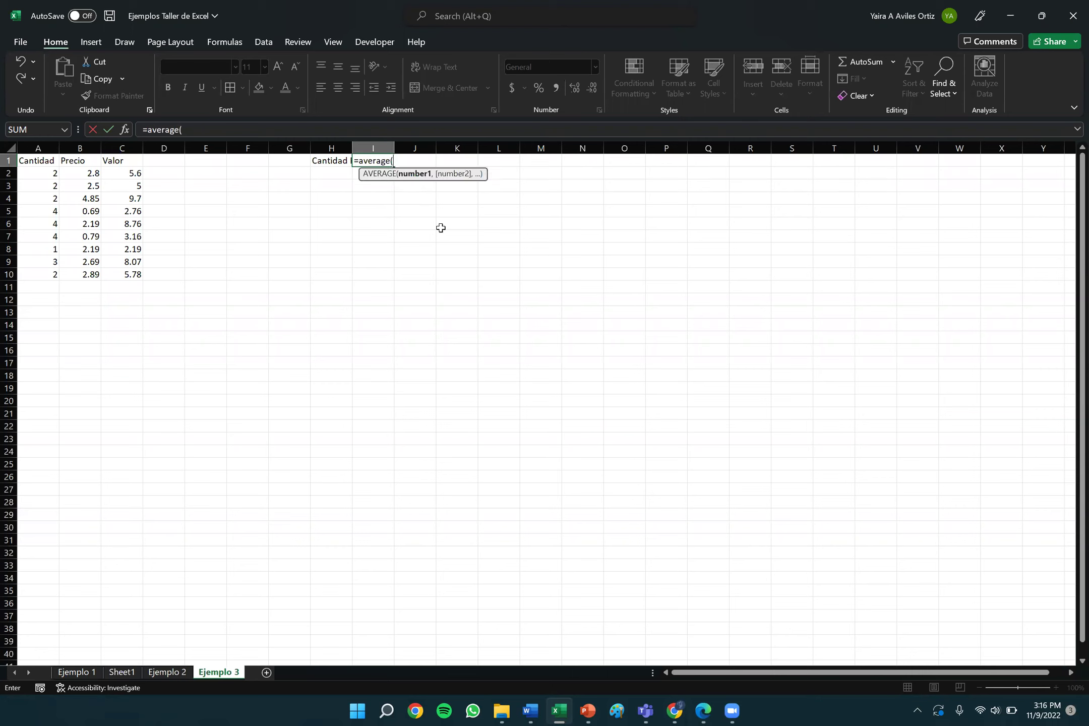
pyautogui.click(42, 171)
pyautogui.moveTo(39, 173); pyautogui.dragTo(50, 271)
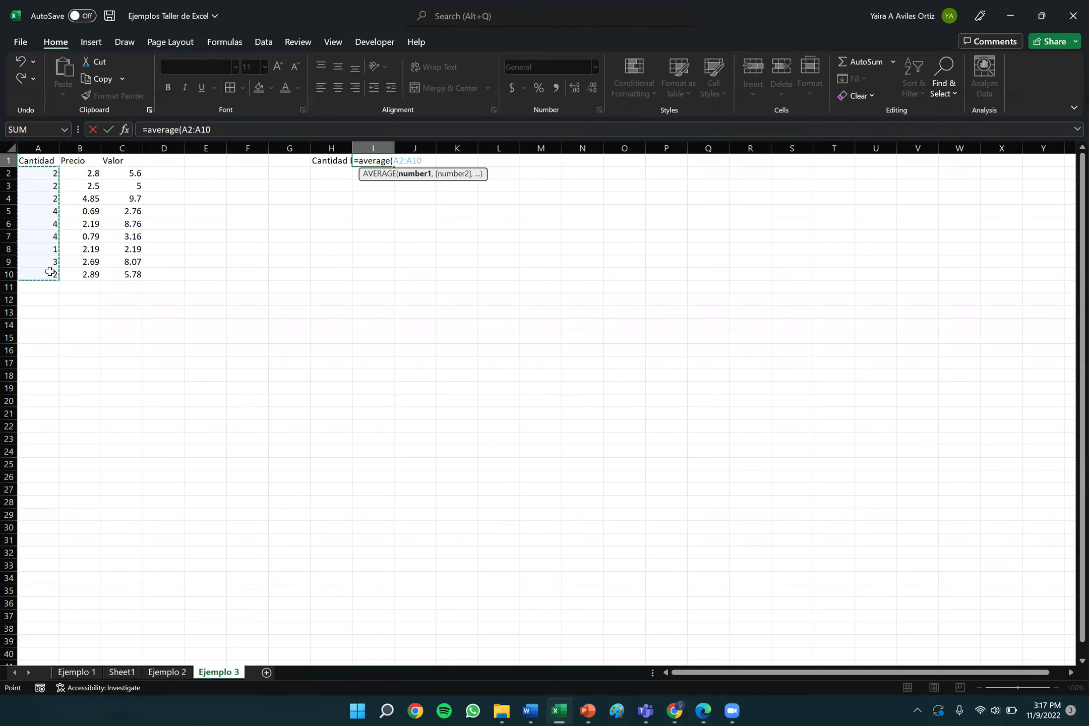
pyautogui.write(')')
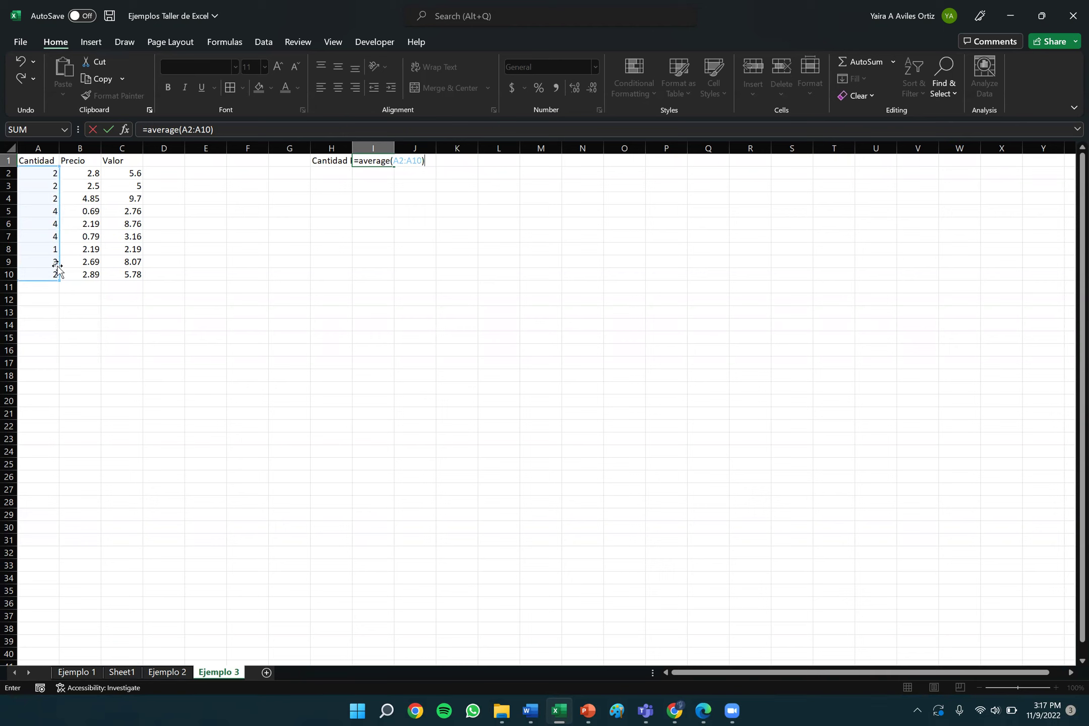
pyautogui.press('Return')
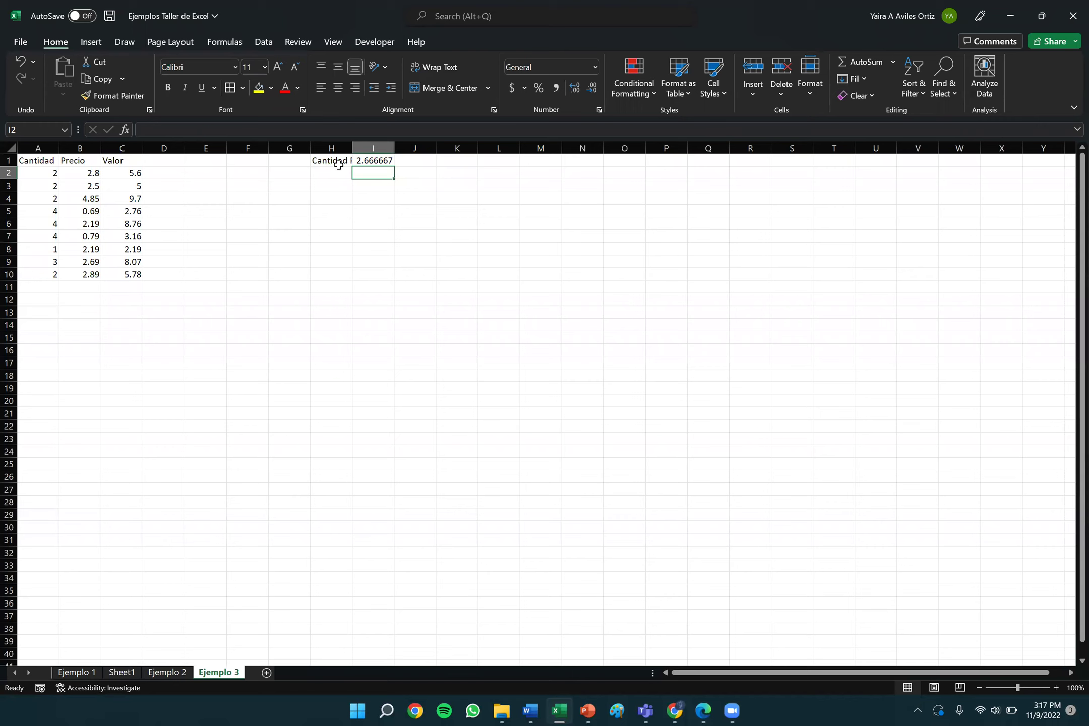
# AutoFit column H to the width of the 'Cantidad Promedio' label.
pyautogui.click(337, 161)
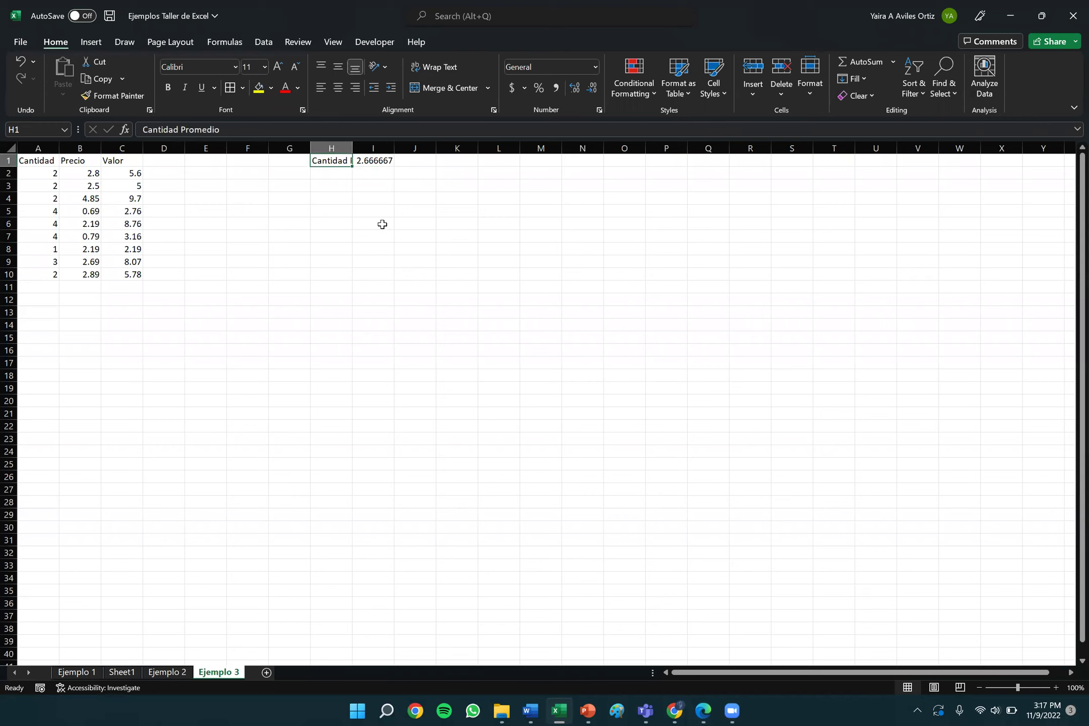
pyautogui.click(406, 208)
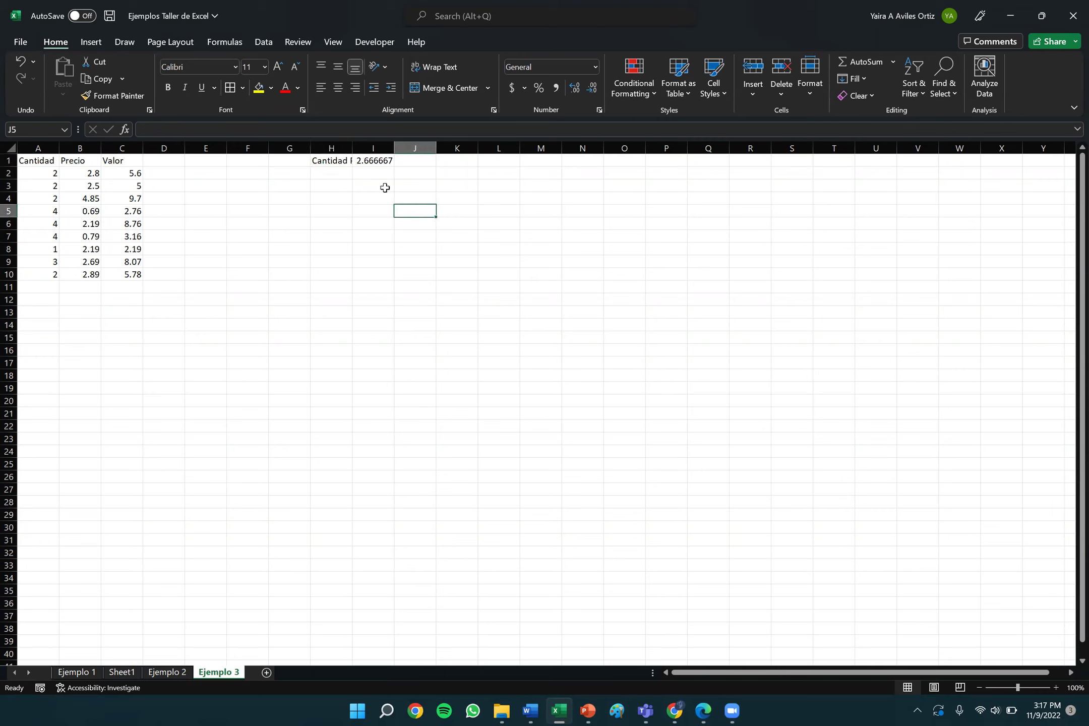
pyautogui.click(331, 159)
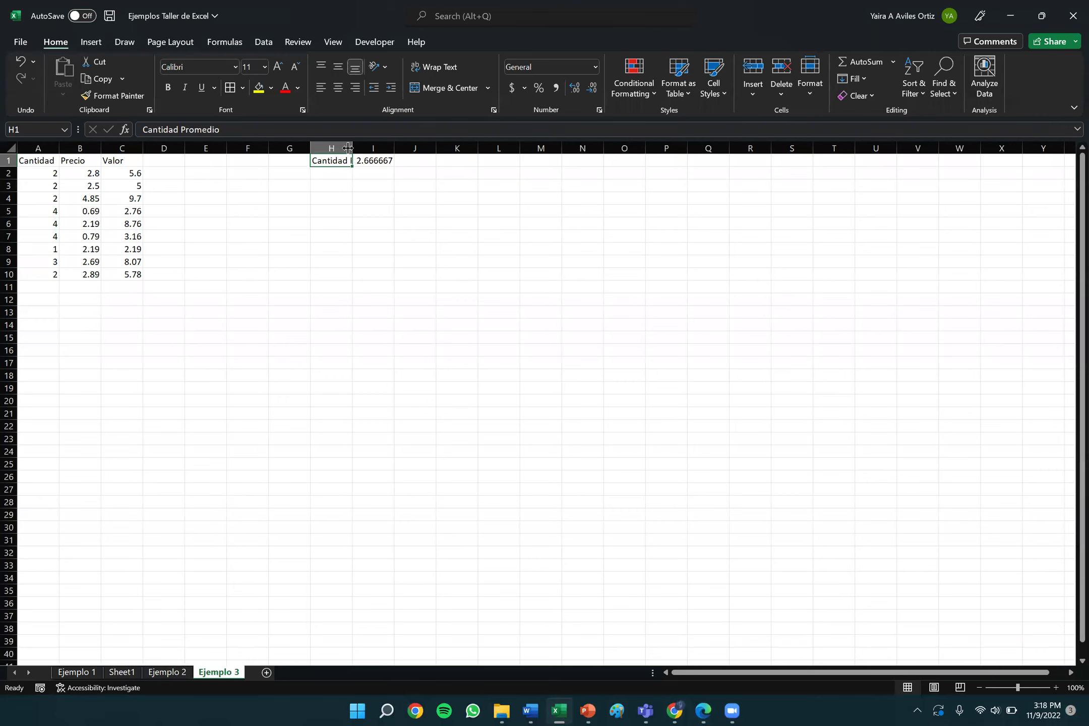
pyautogui.doubleClick(349, 148)
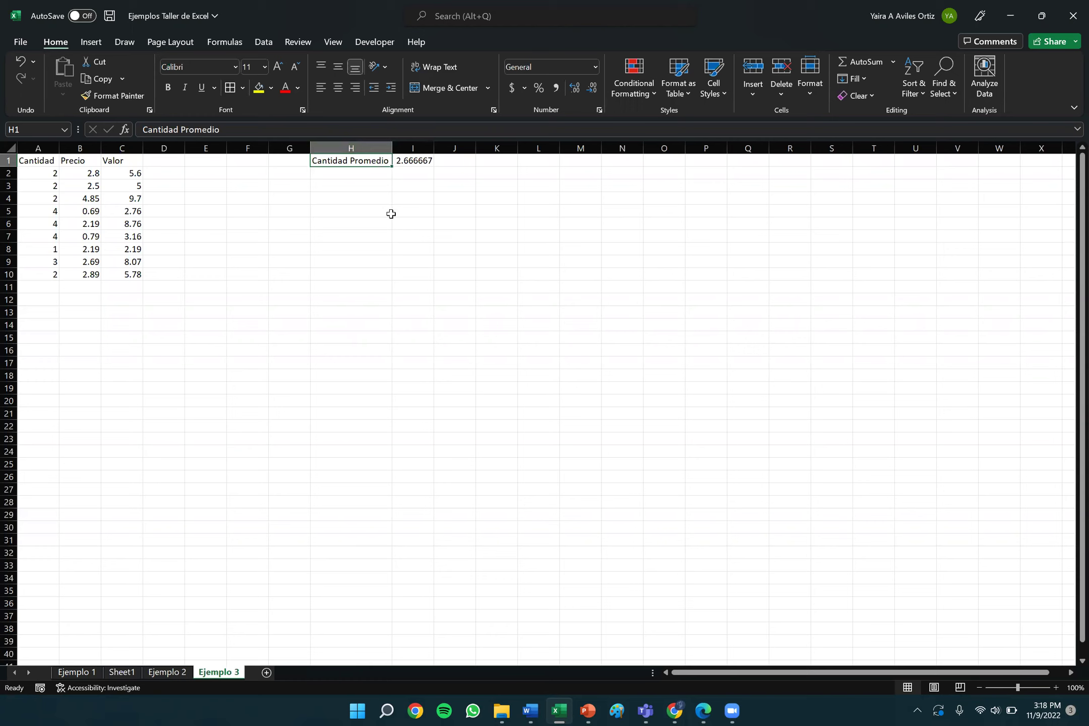
pyautogui.press('Down')
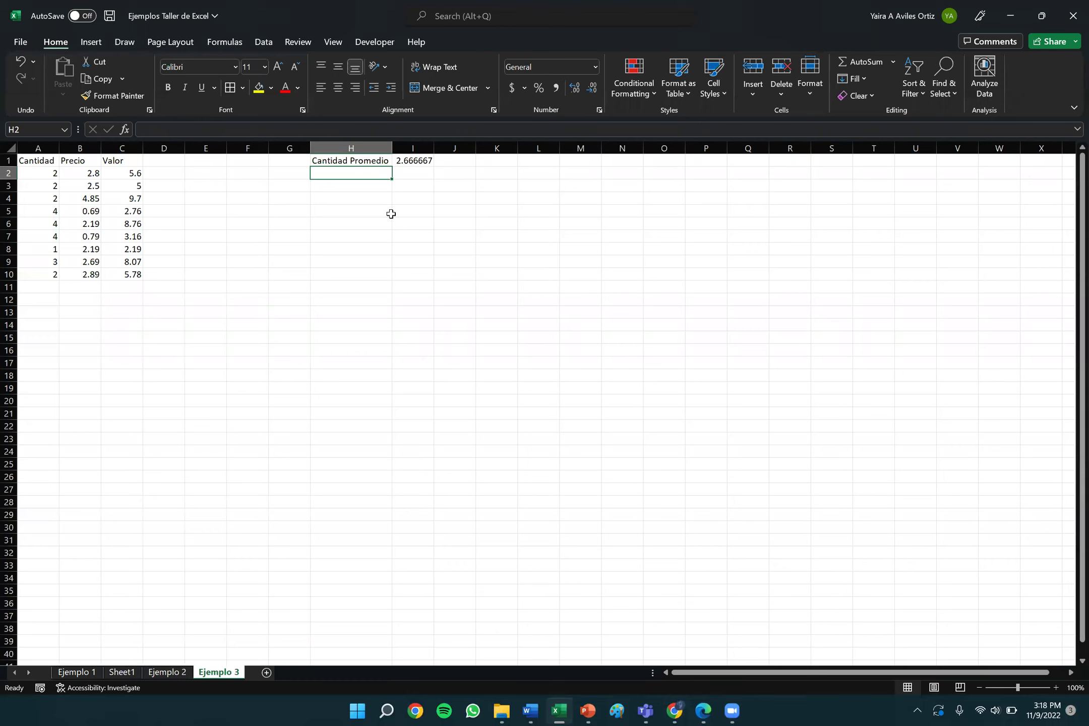
# Label cell H2 'Precio Promedio'.
pyautogui.write('Pr')
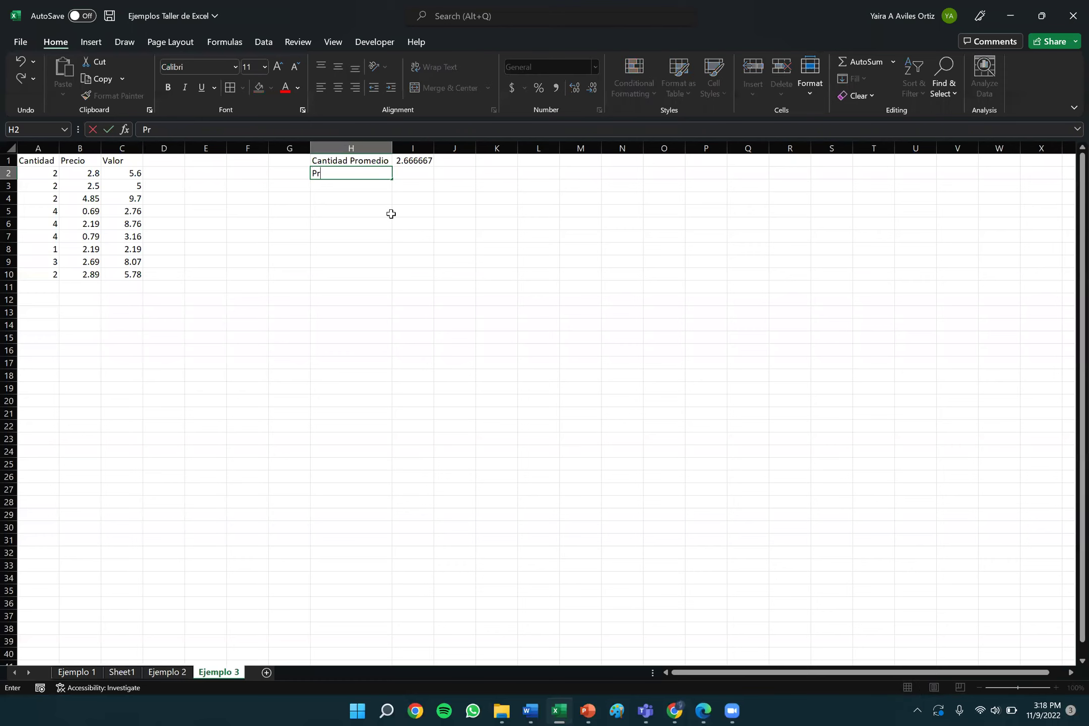
pyautogui.write('ecio Promedio')
pyautogui.press('Tab')
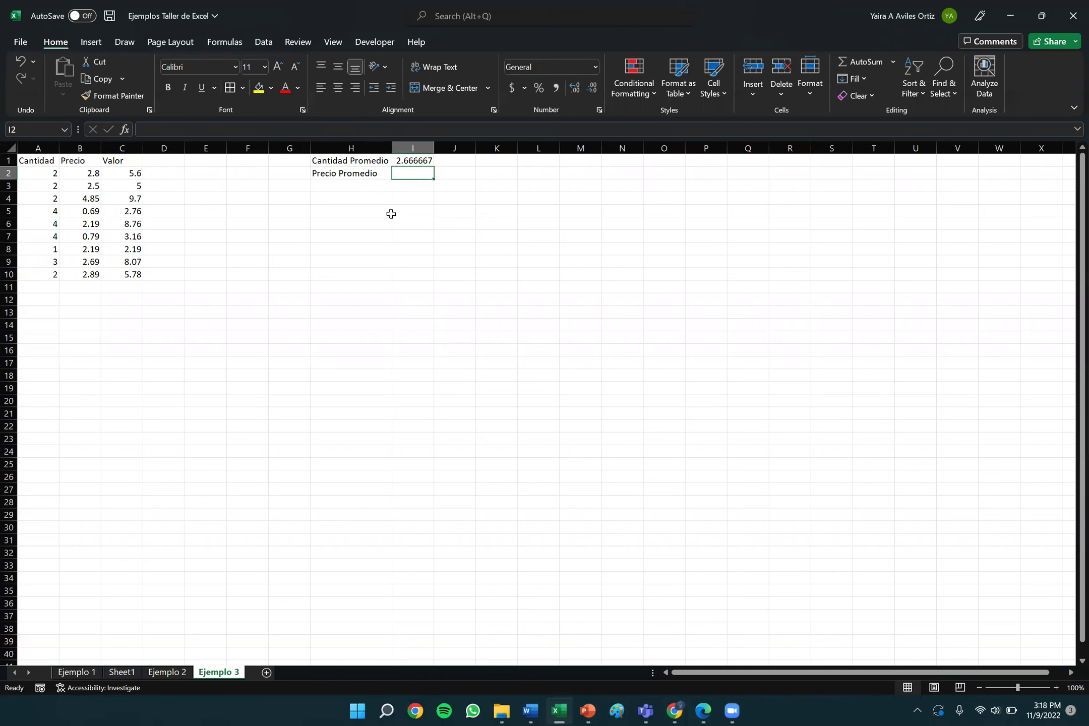
pyautogui.click(365, 174)
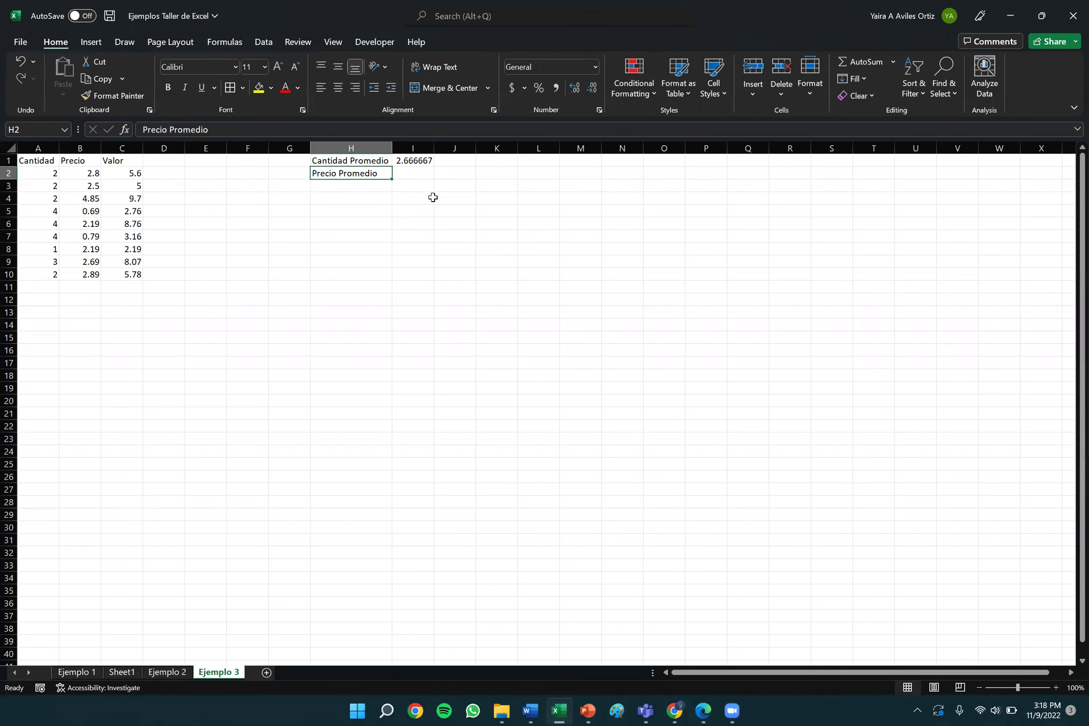
# Enter =AVERAGE(B2:B10) in I2, giving 2.398889.
pyautogui.click(414, 171)
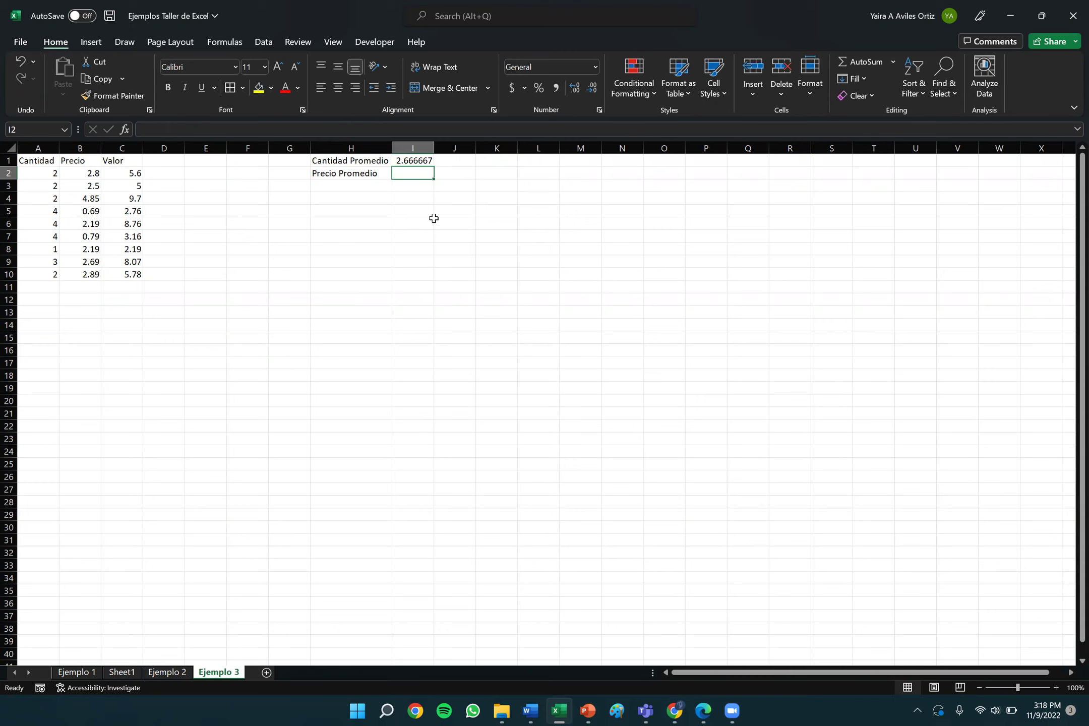
pyautogui.write('=')
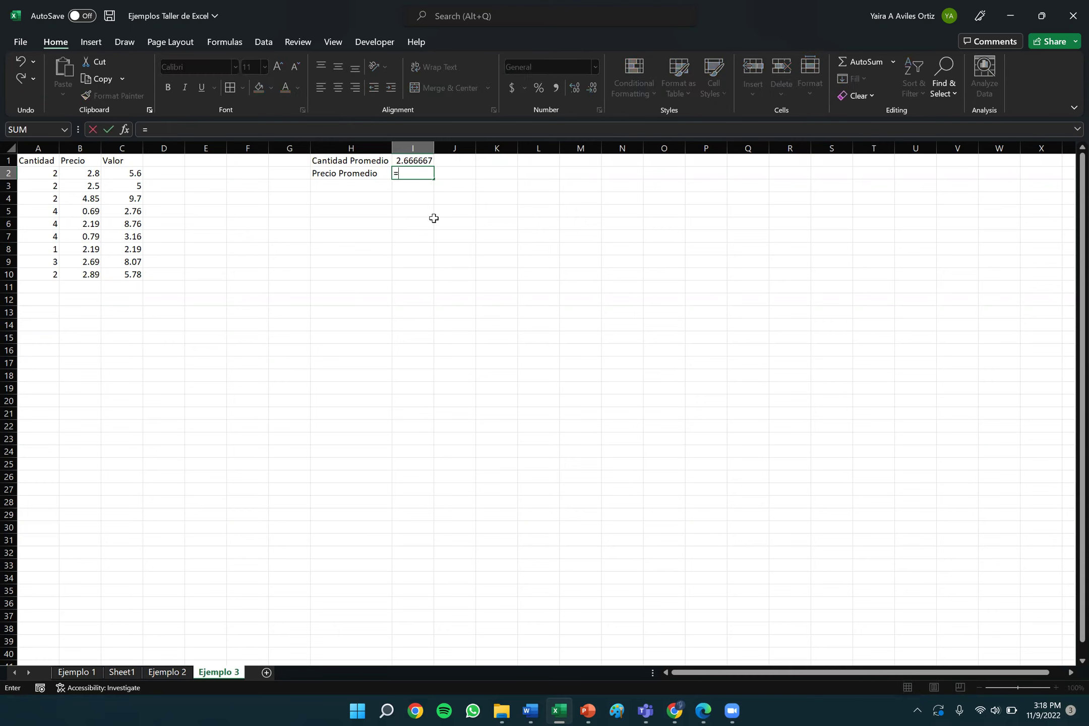
pyautogui.write('aver')
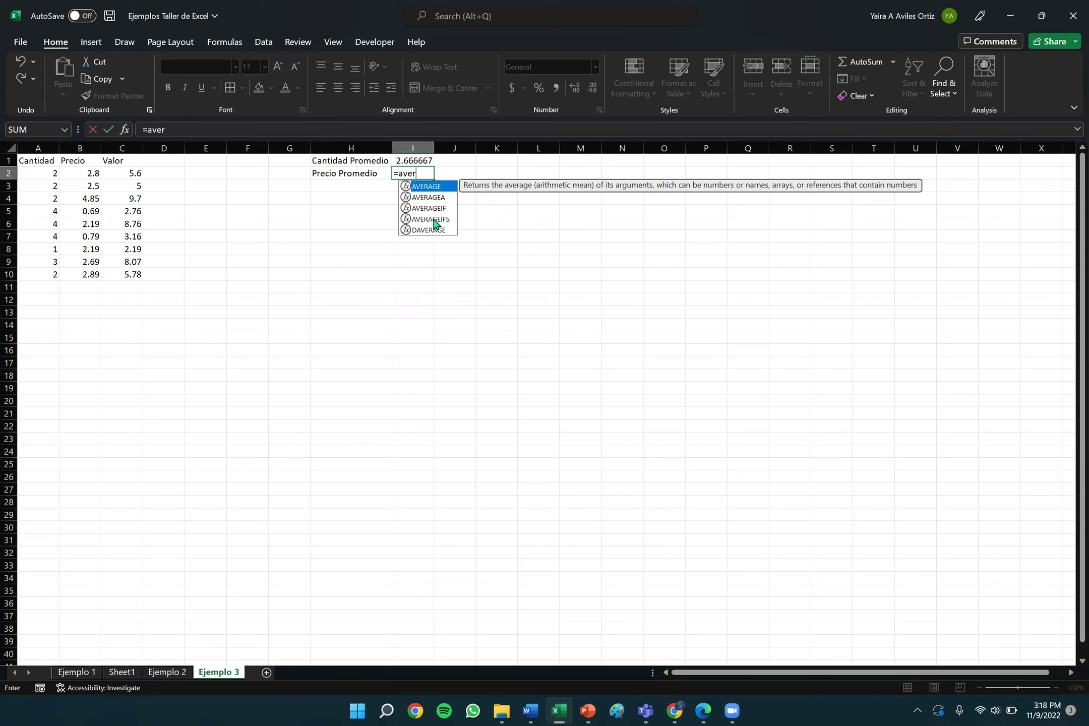
pyautogui.write('age(')
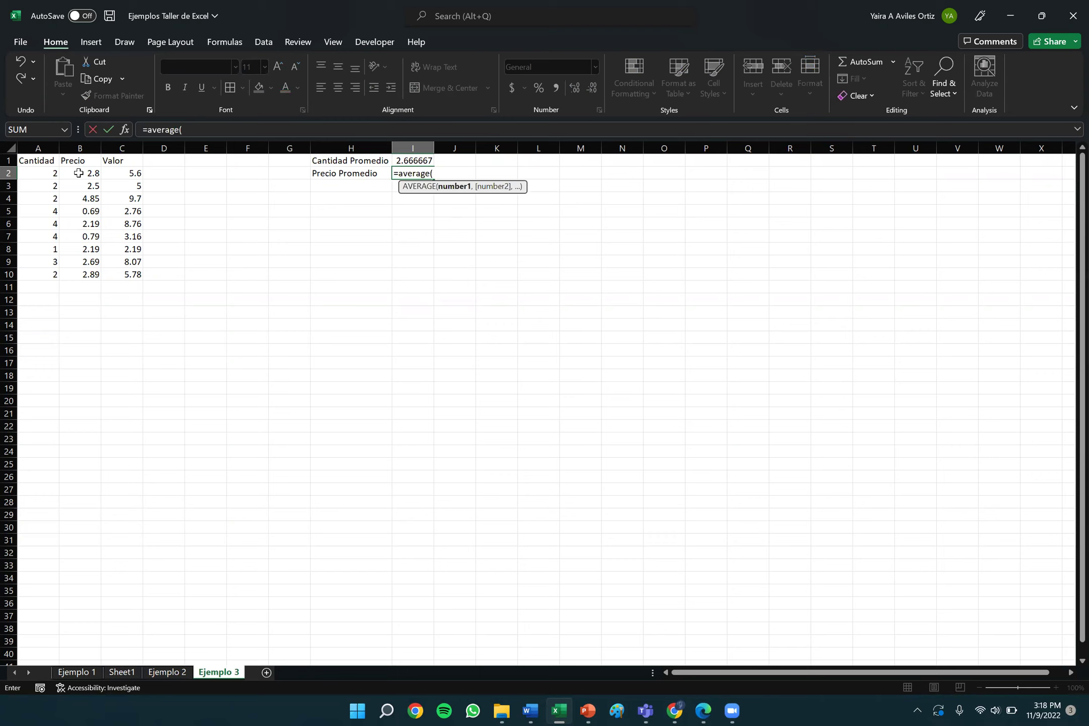
pyautogui.click(78, 173)
pyautogui.moveTo(85, 184); pyautogui.dragTo(89, 272)
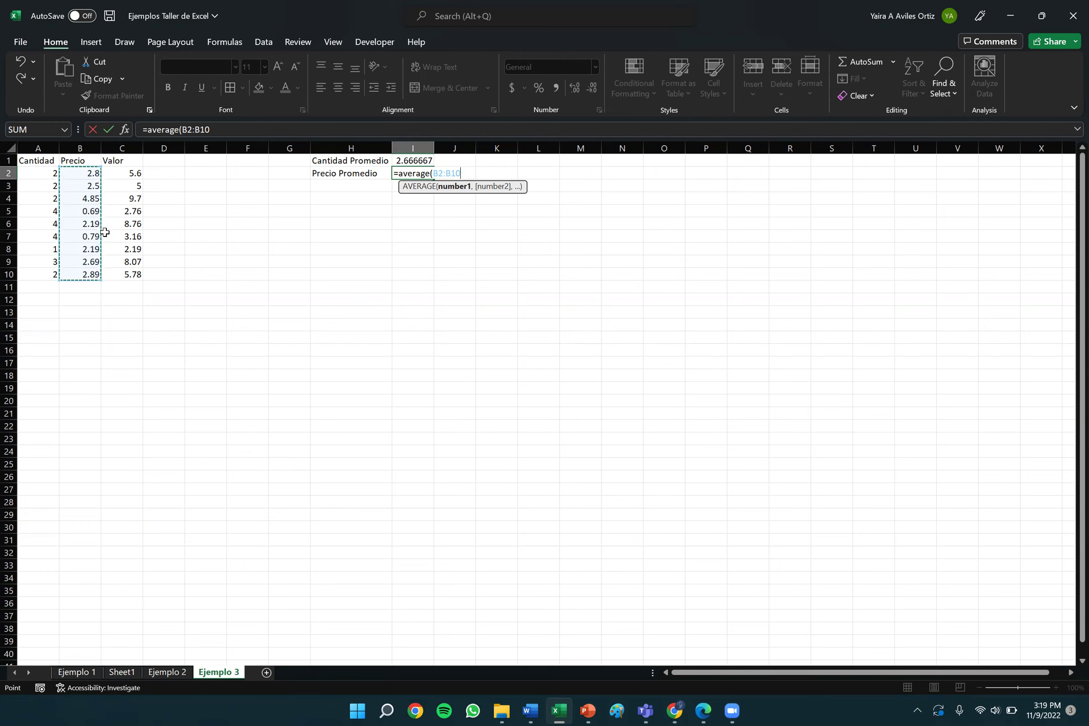
pyautogui.write(')')
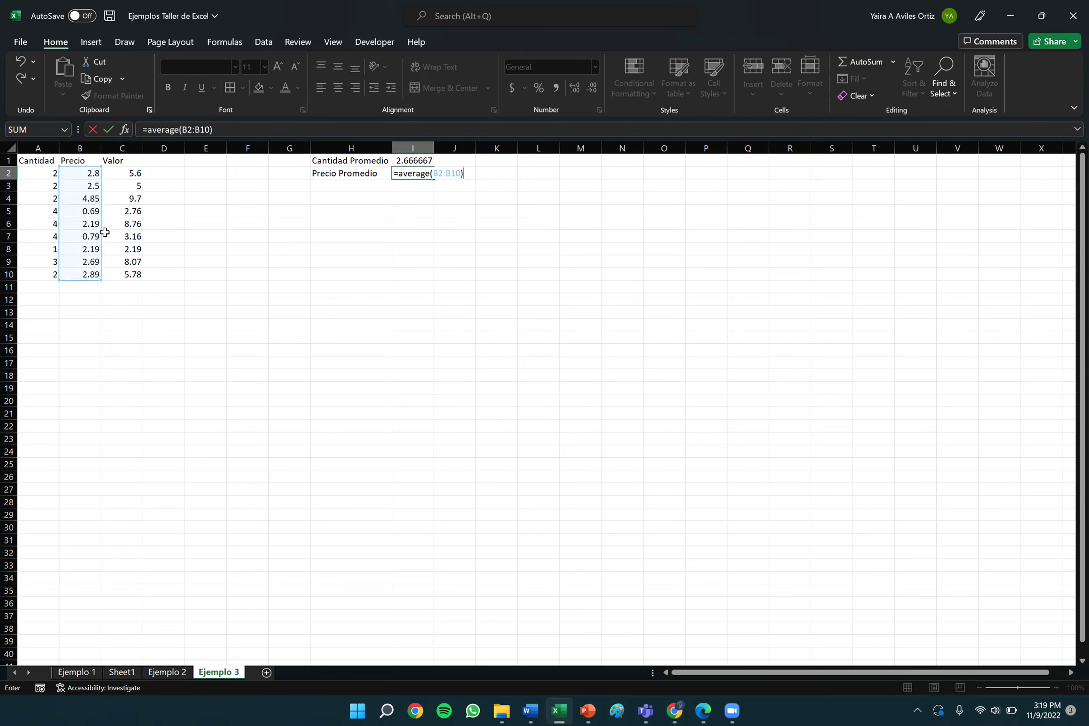
pyautogui.press('Return')
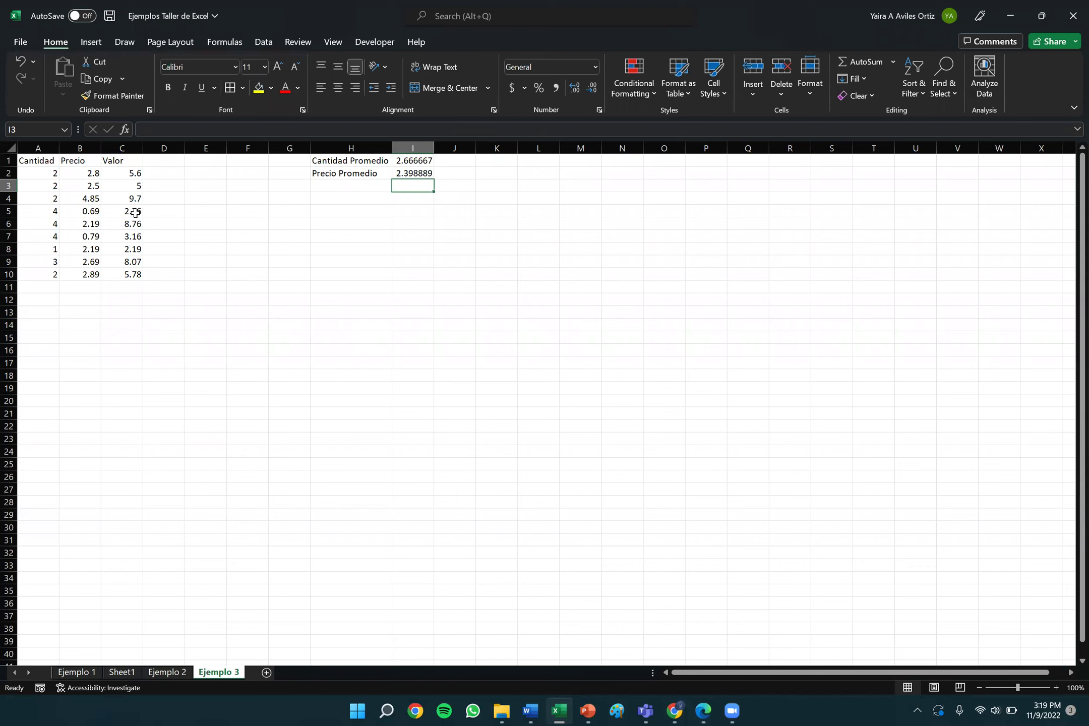
# Check the average formulas in I1 and I2.
pyautogui.click(422, 160)
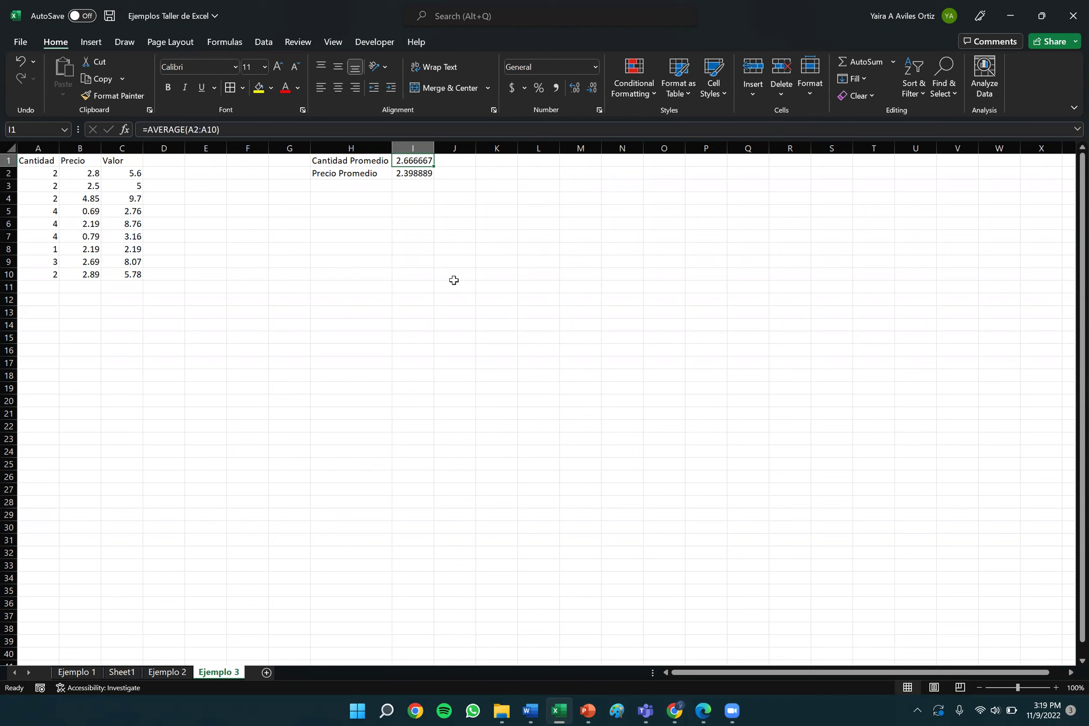
pyautogui.press('Down')
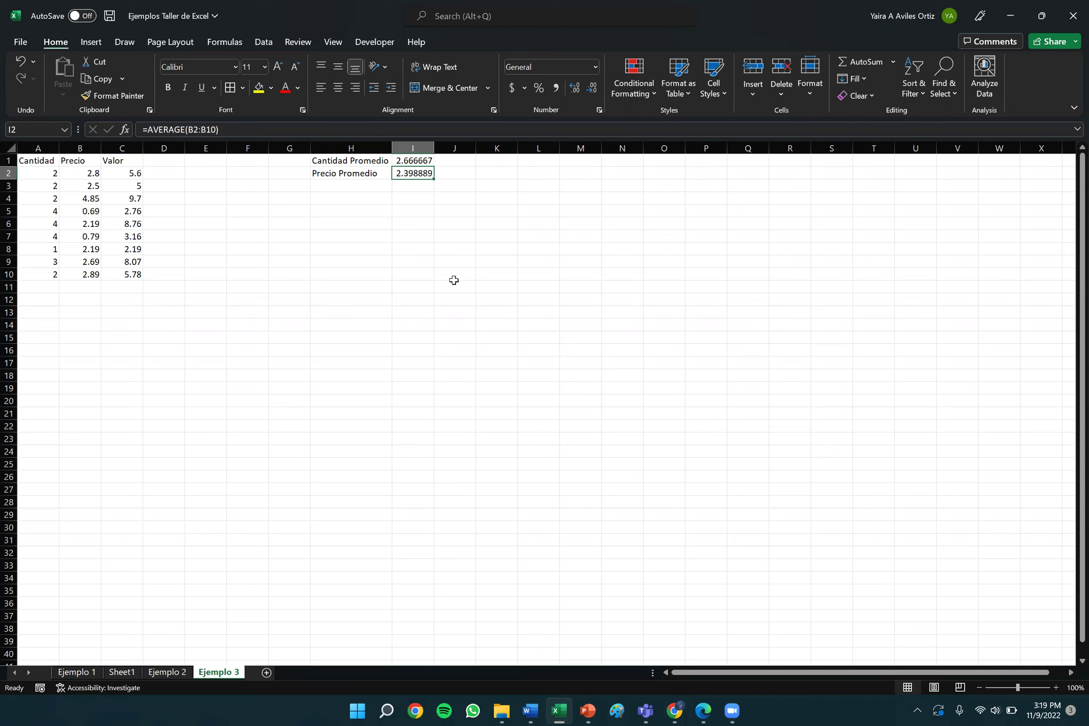
pyautogui.press('Down')
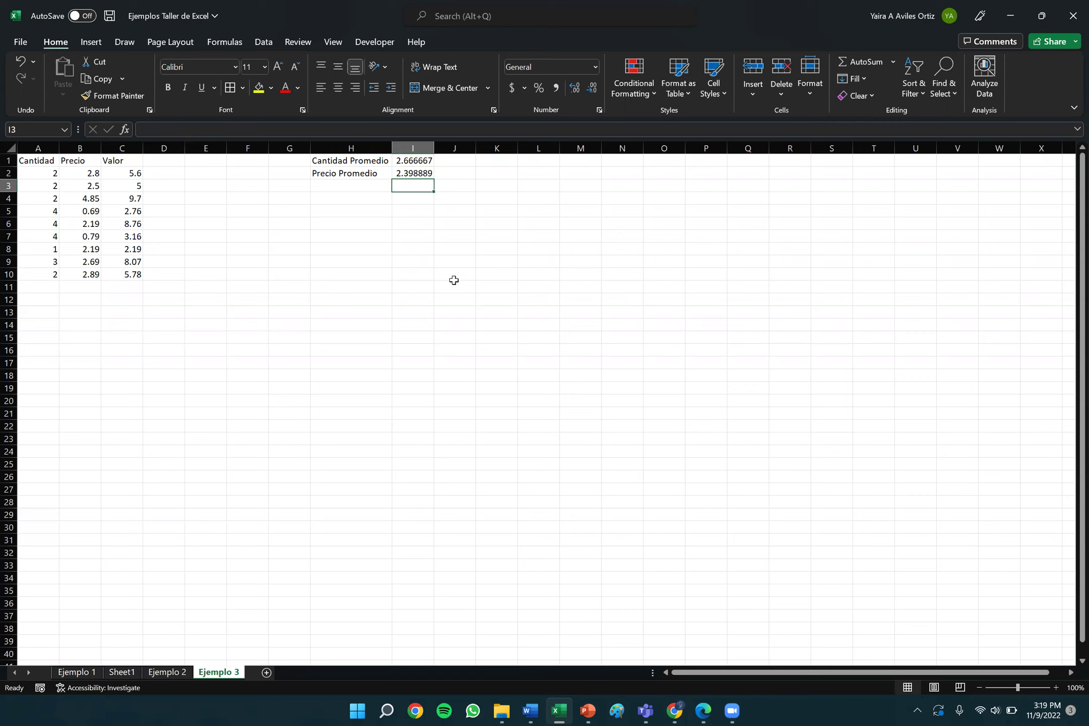
pyautogui.press('Left')
pyautogui.press('Down')
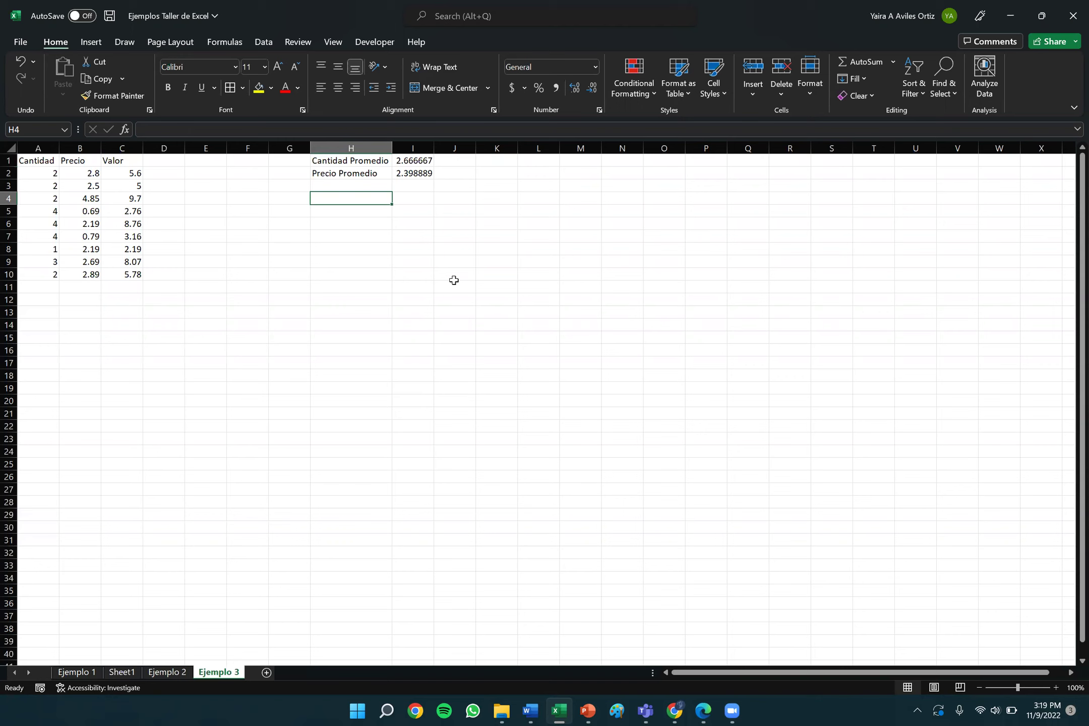
# Label H4 'Cantidad Maxima' and enter =MAX(A2:A10) in I4, showing 4.
pyautogui.write('Cantidad Maxima')
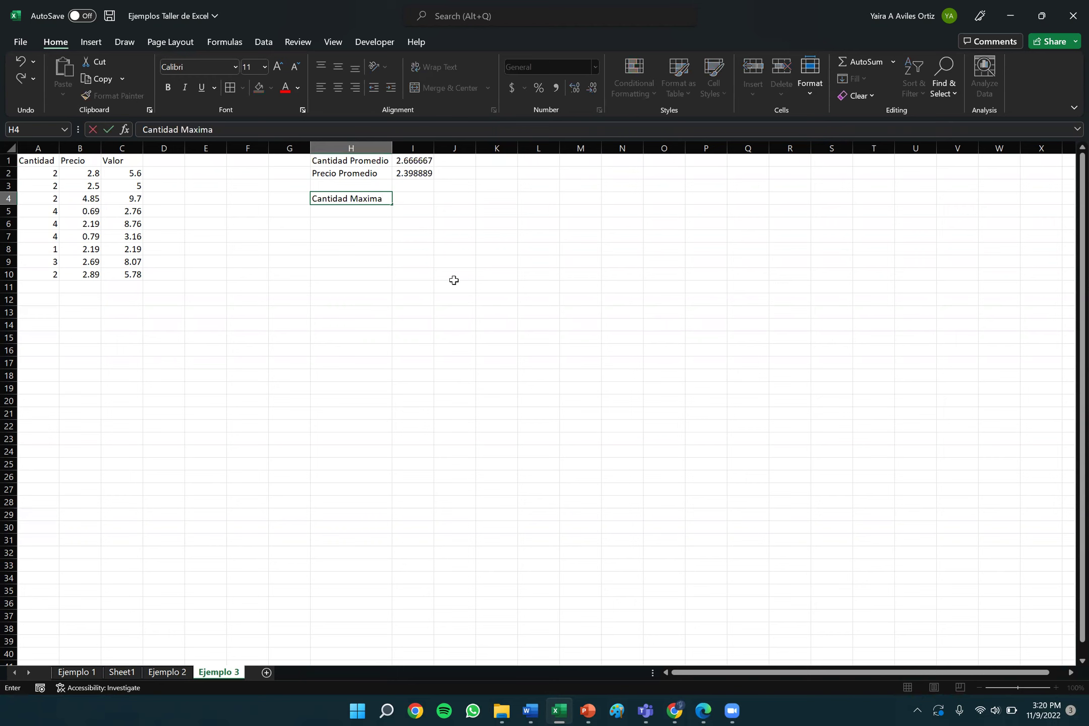
pyautogui.press('Tab')
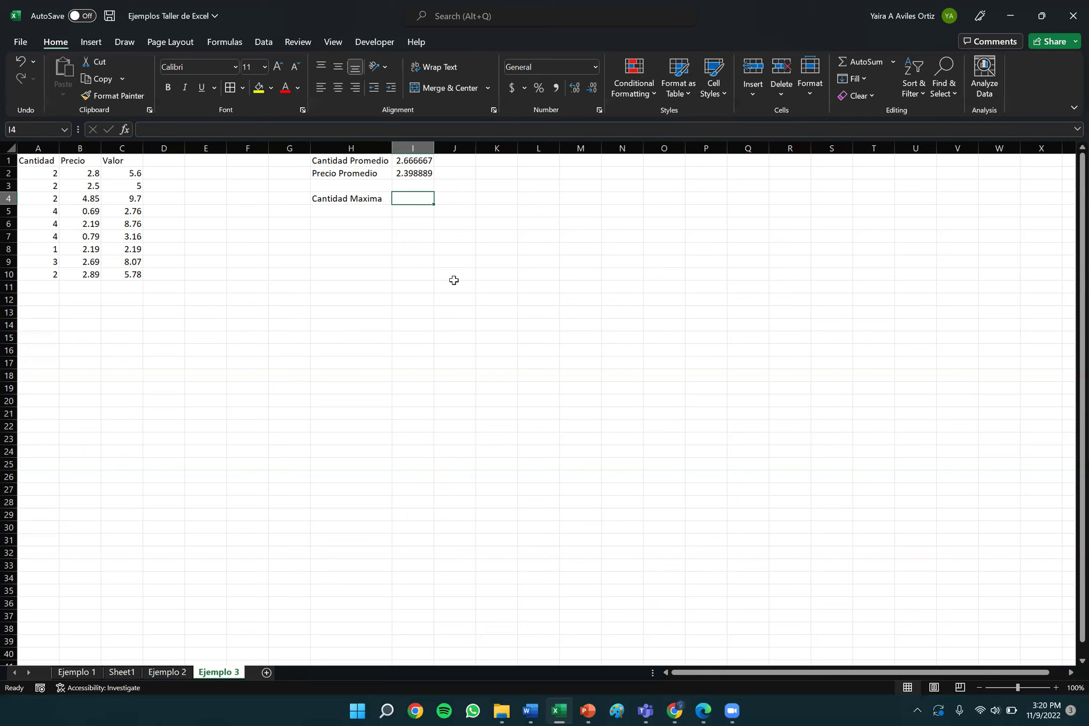
pyautogui.write('=')
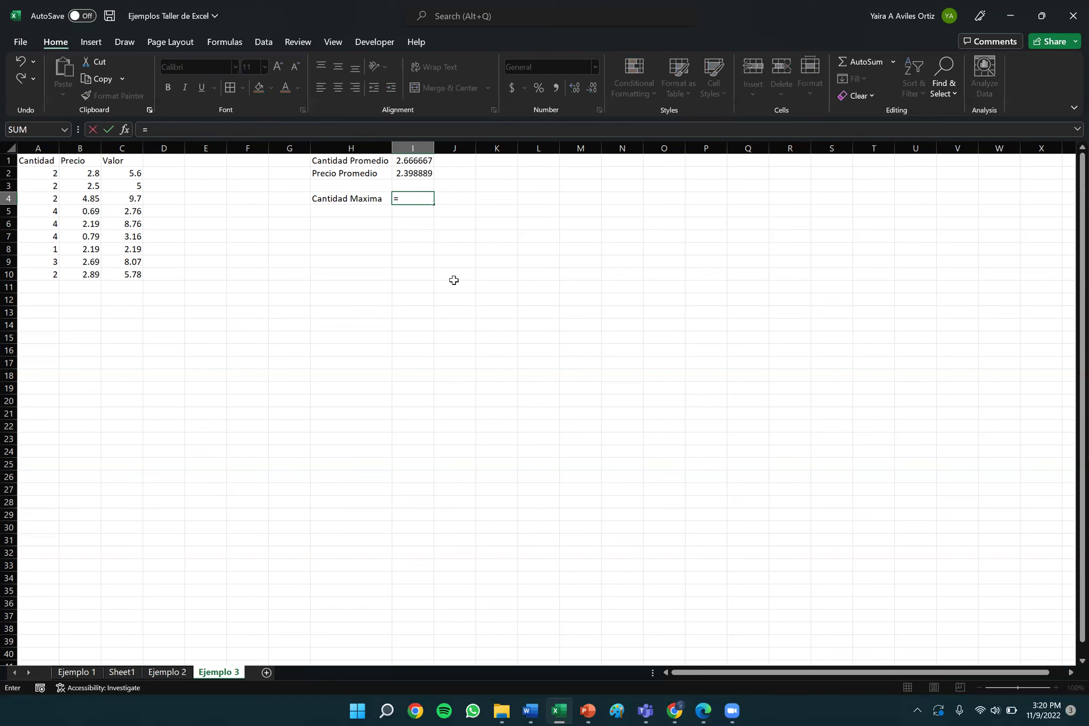
pyautogui.write('MA')
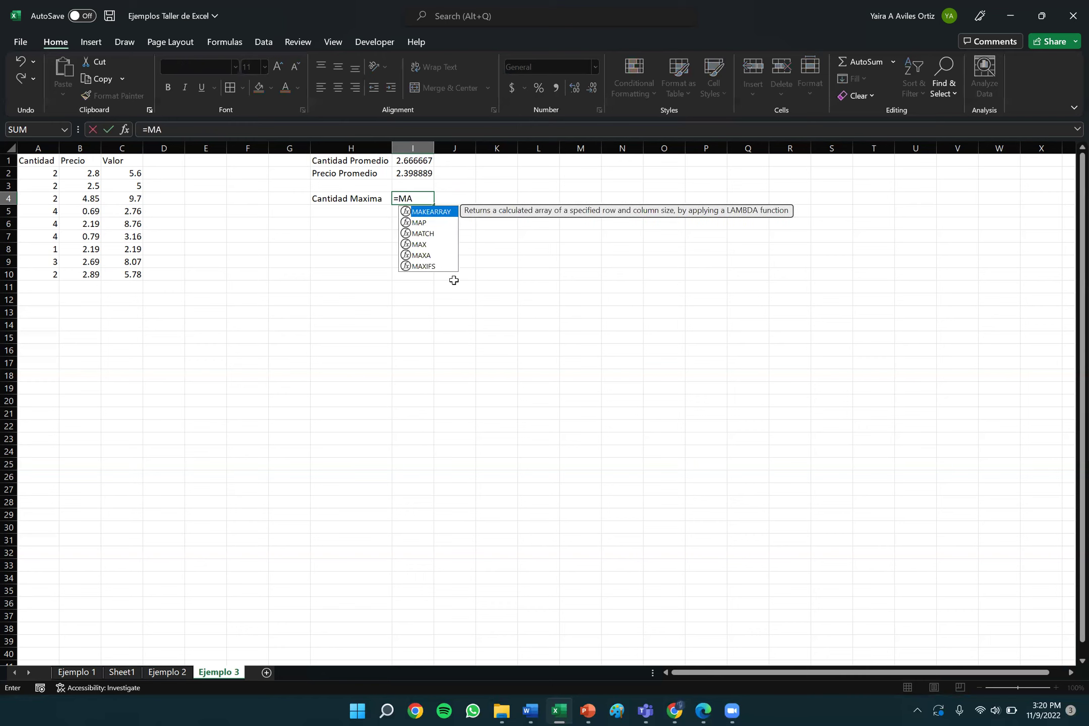
pyautogui.write('X(')
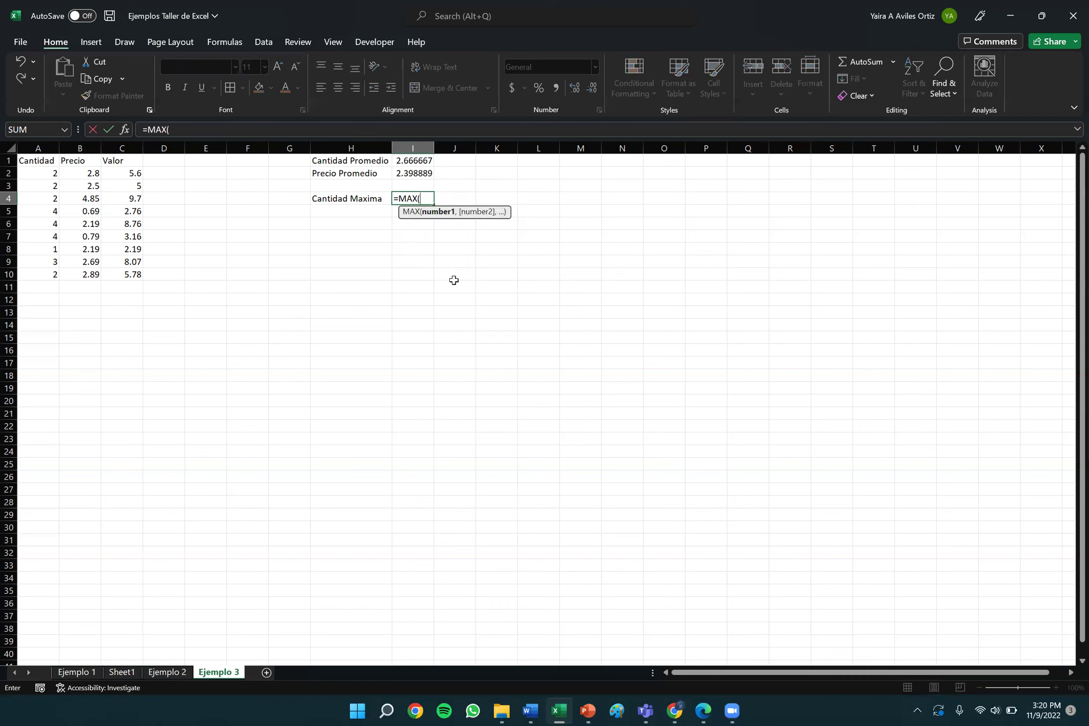
pyautogui.click(47, 171)
pyautogui.moveTo(38, 174); pyautogui.dragTo(41, 273)
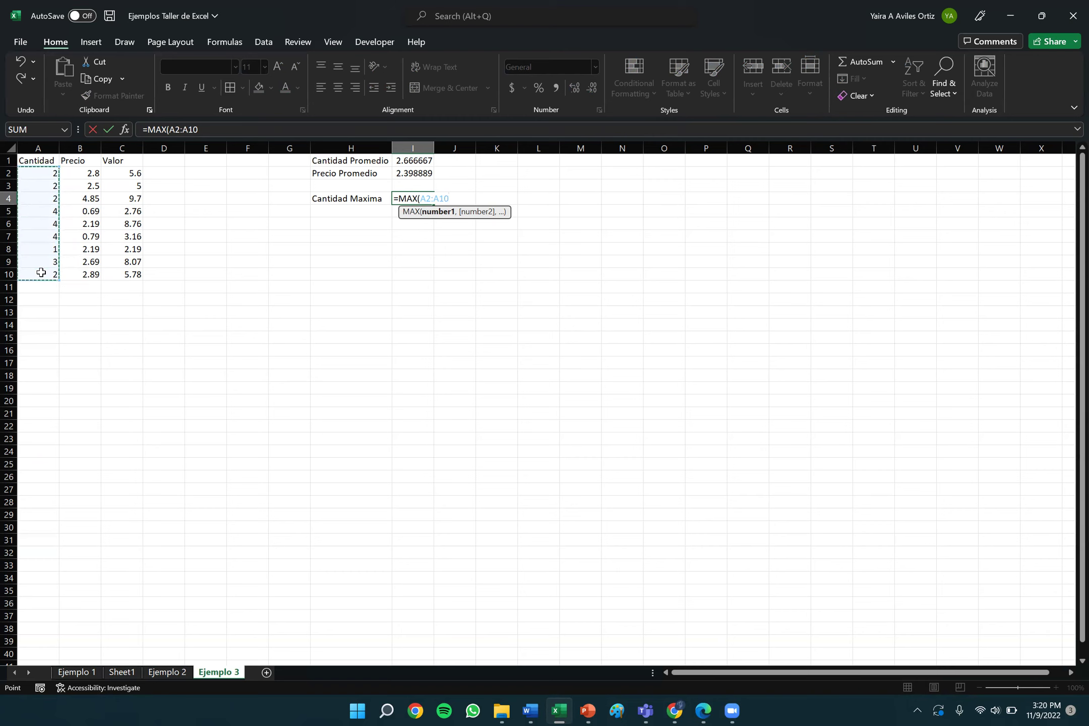
pyautogui.write(')')
pyautogui.press('Return')
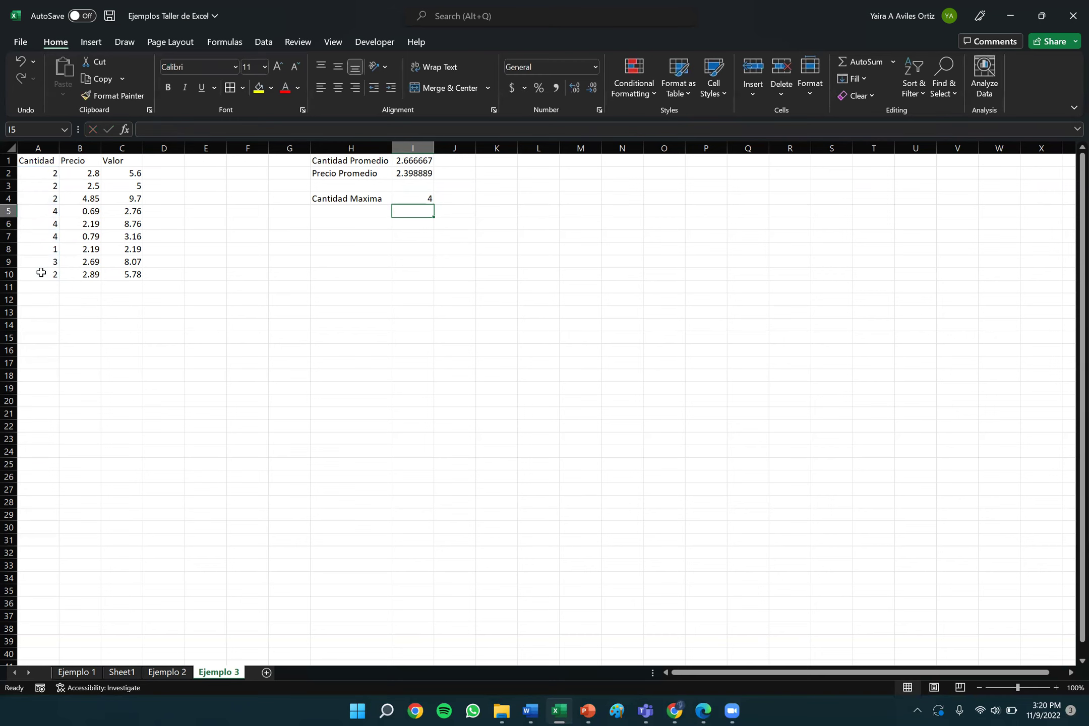
# Label H5 'Cantidad Minima' and enter =MIN(A2:A10) in I5, showing 1.
pyautogui.press('Left')
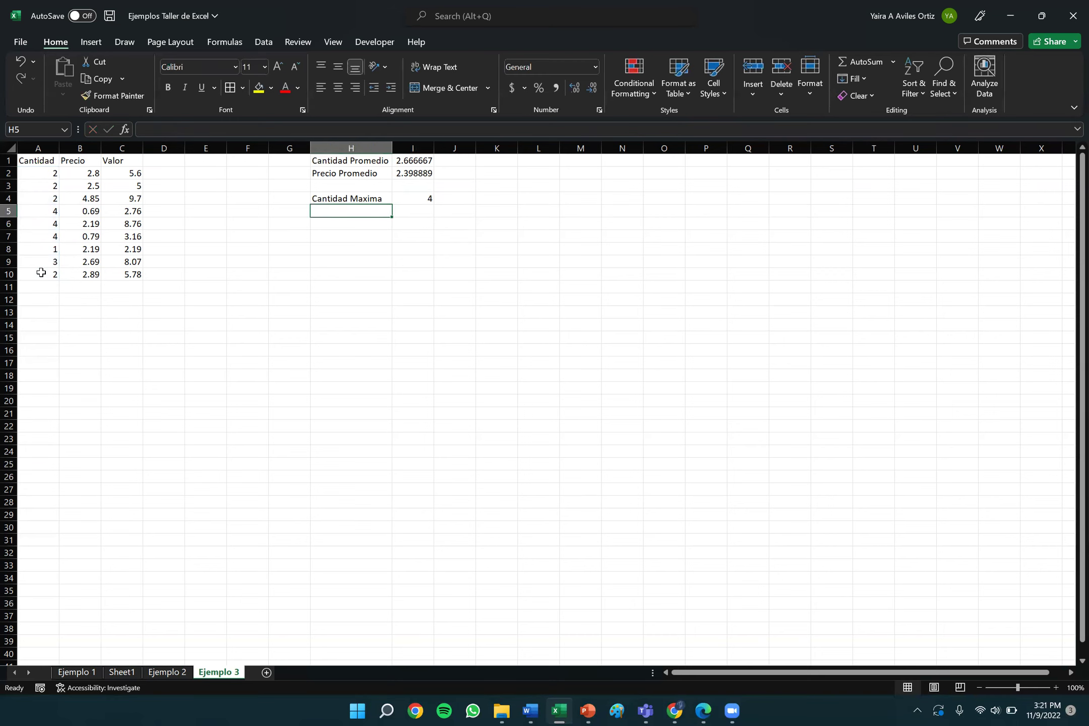
pyautogui.press('BackSpace')
pyautogui.press('BackSpace')
pyautogui.press('BackSpace')
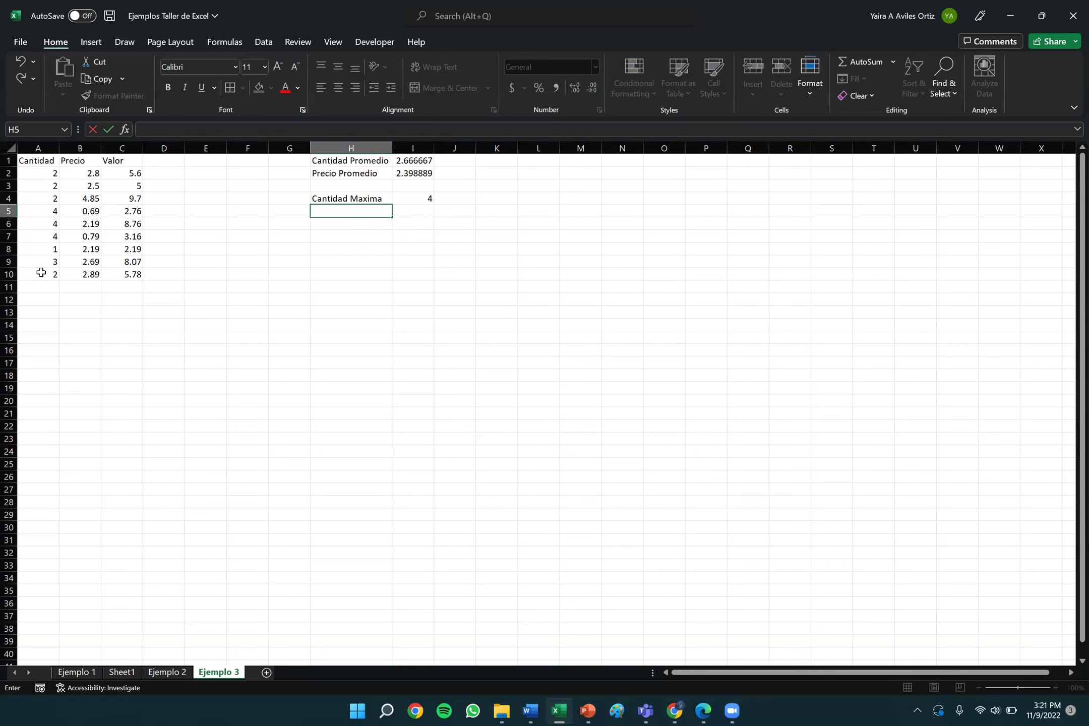
pyautogui.write('Cantidad')
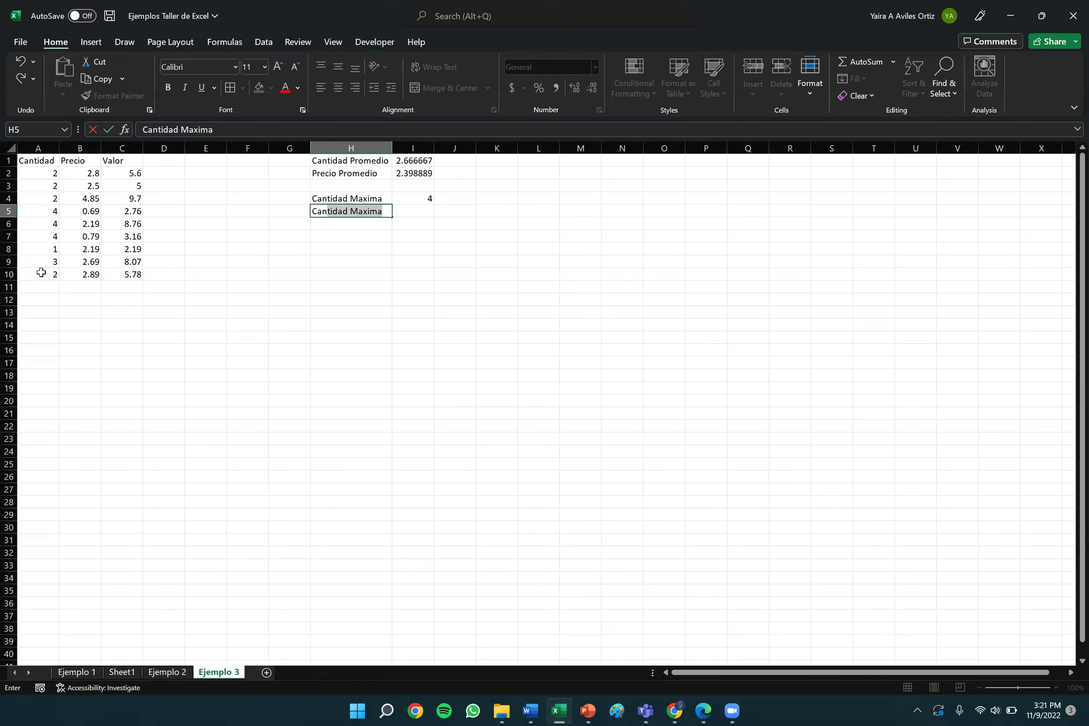
pyautogui.write(' Minima')
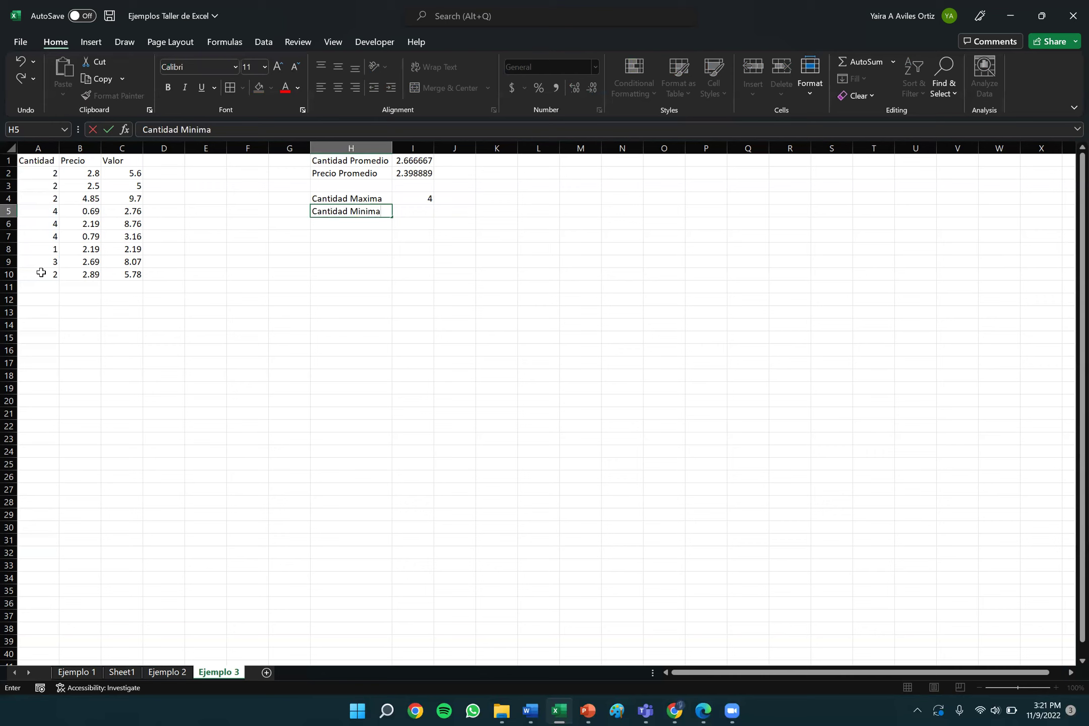
pyautogui.press('Tab')
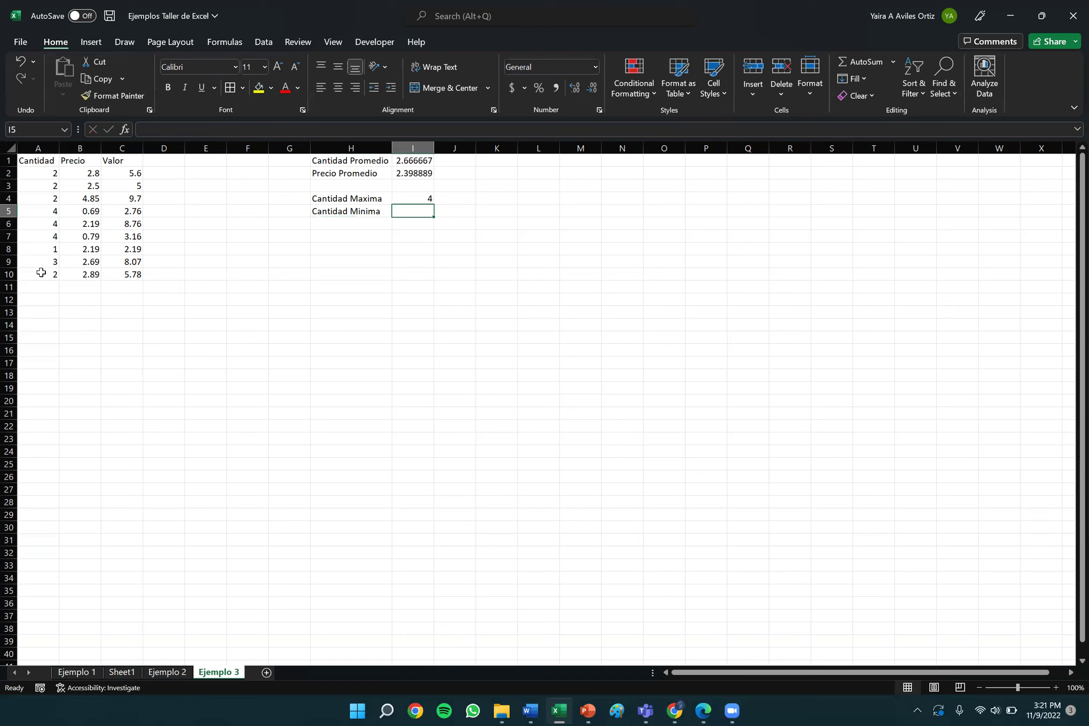
pyautogui.write('=')
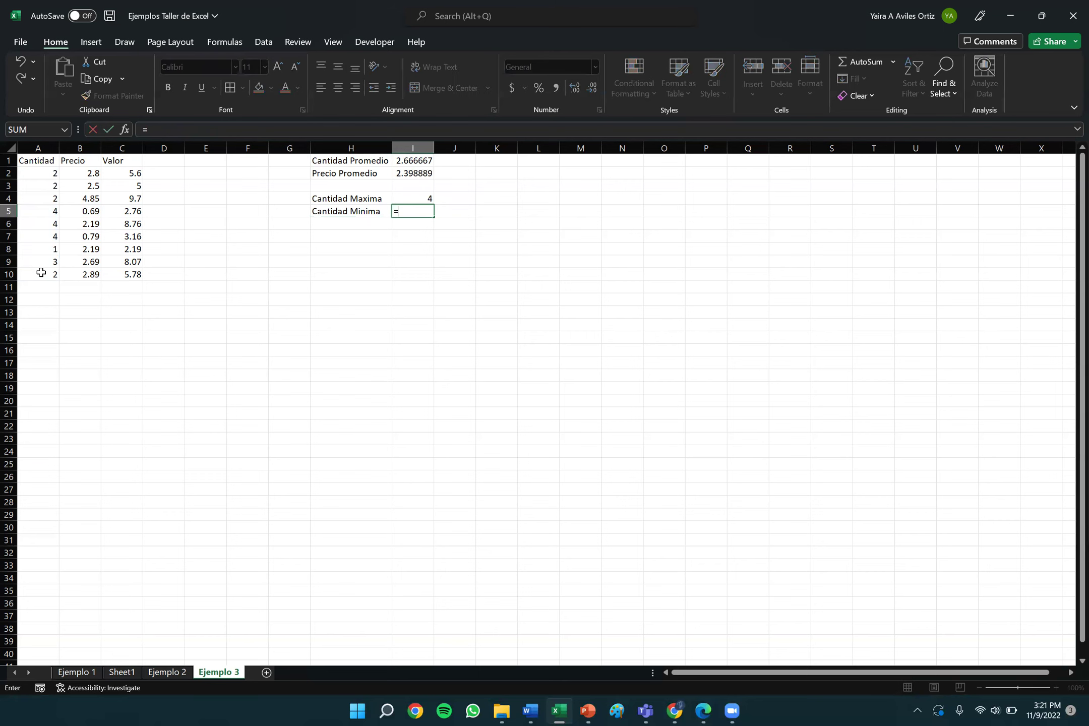
pyautogui.write('MI')
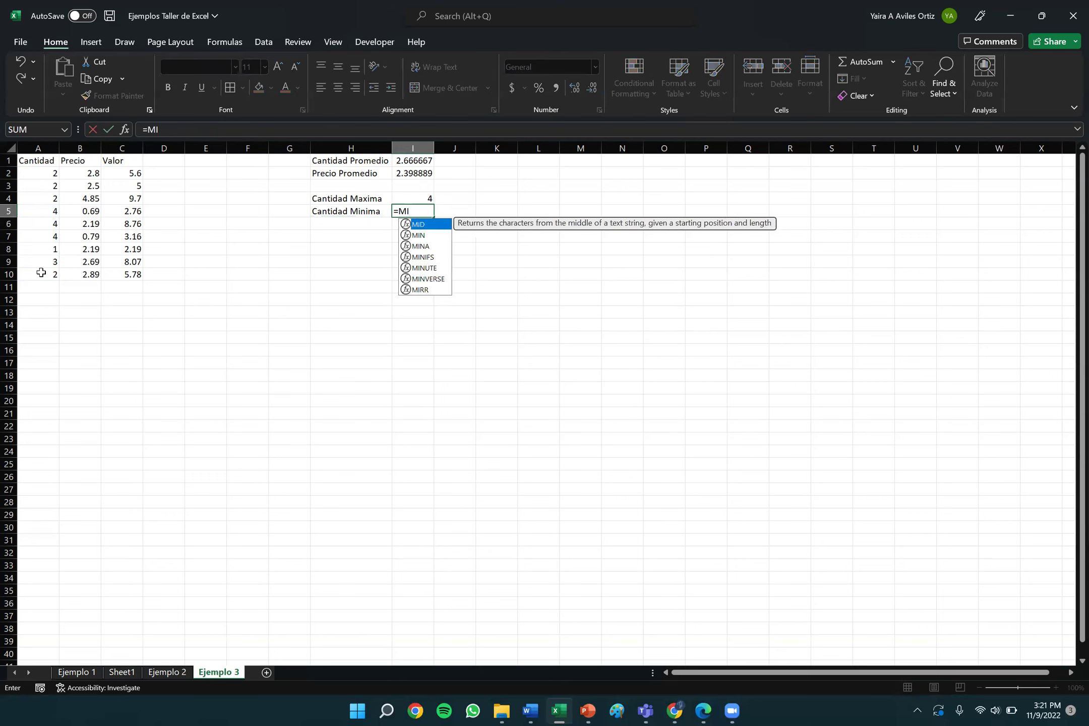
pyautogui.write('N')
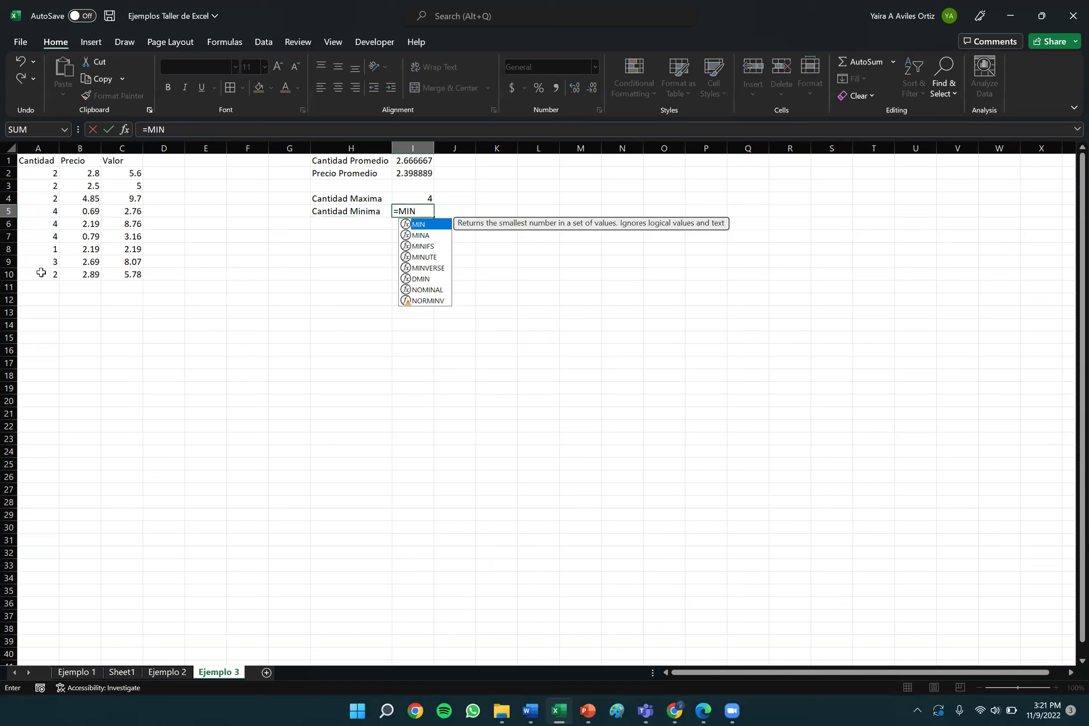
pyautogui.write('(')
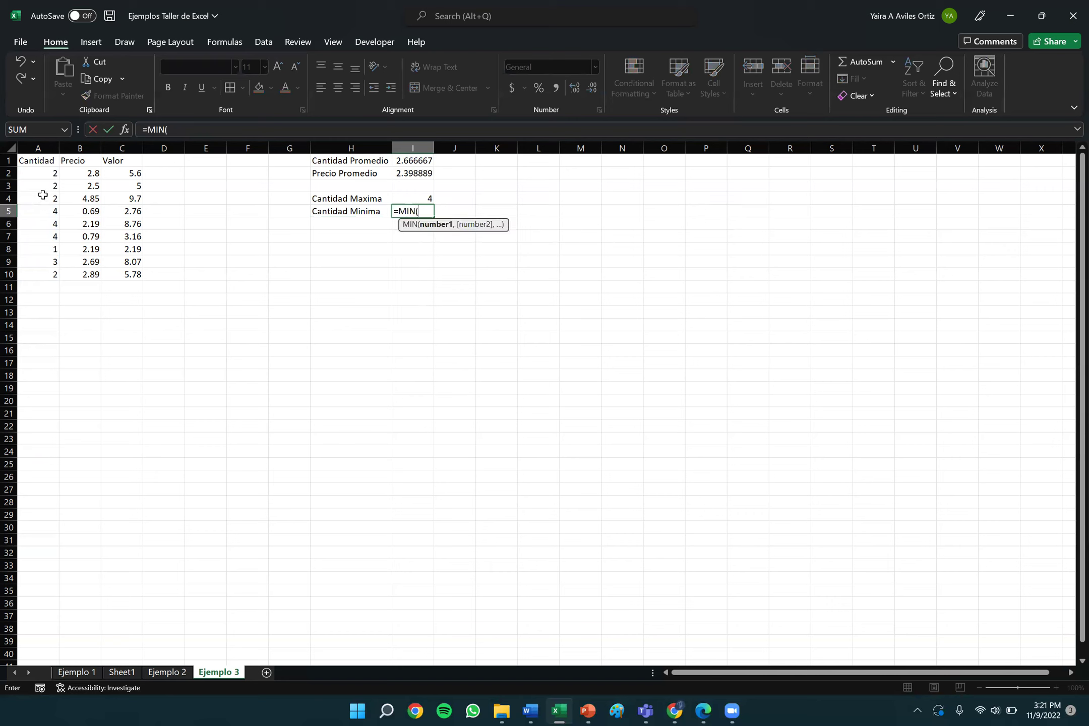
pyautogui.moveTo(30, 172); pyautogui.dragTo(38, 273)
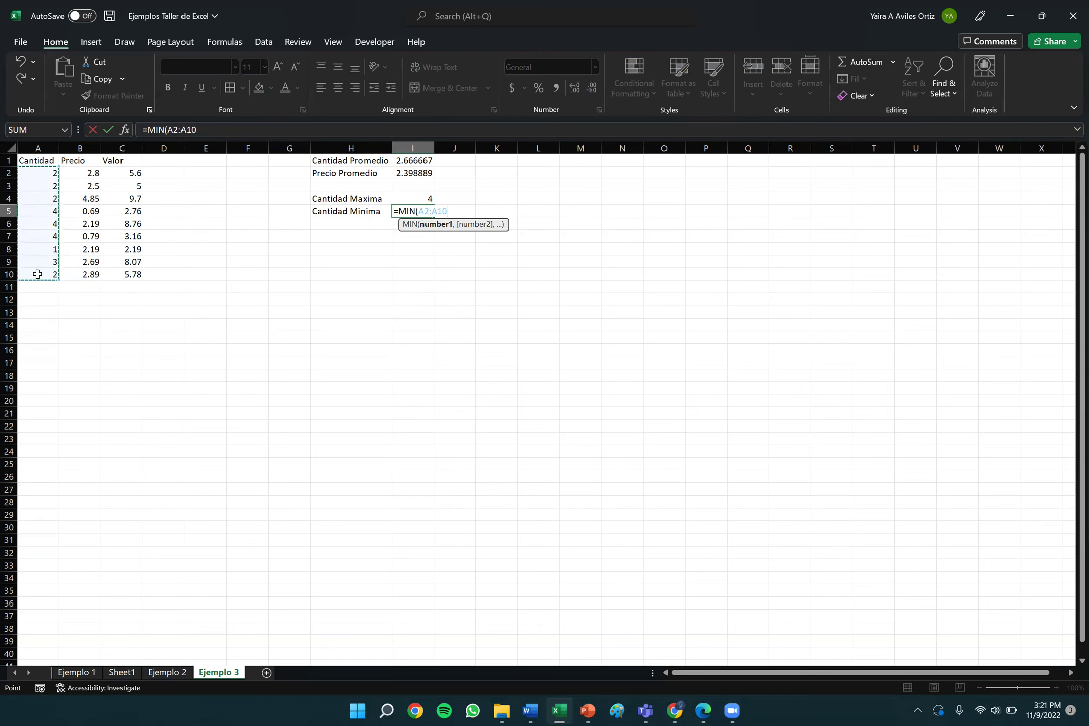
pyautogui.write(')')
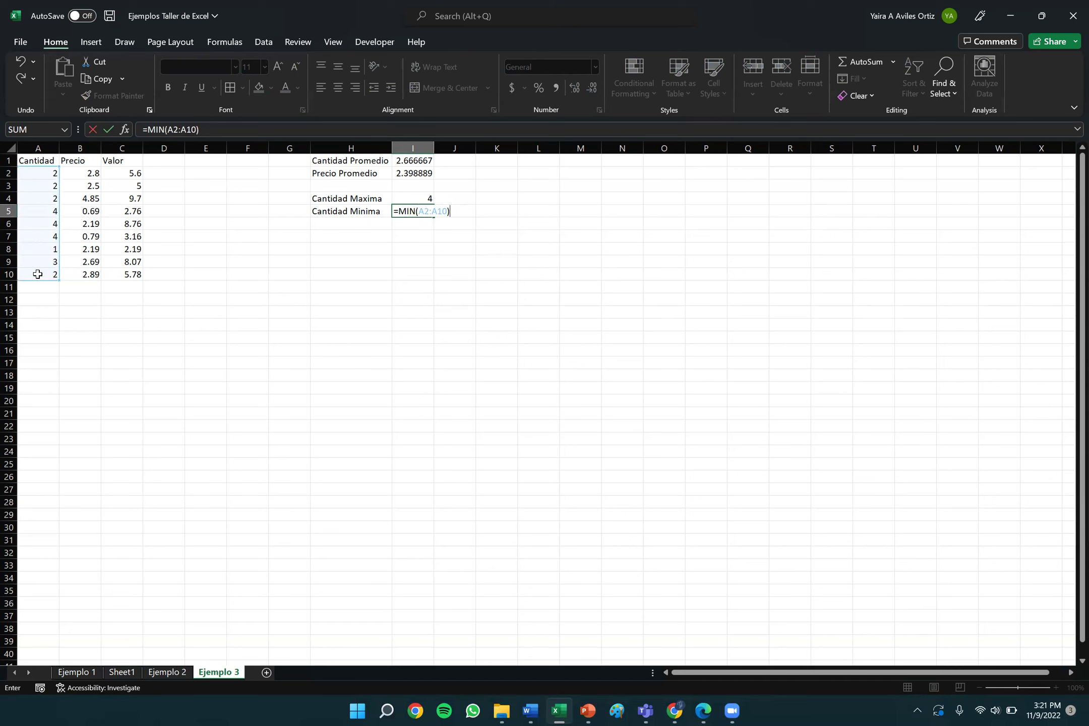
pyautogui.press('Return')
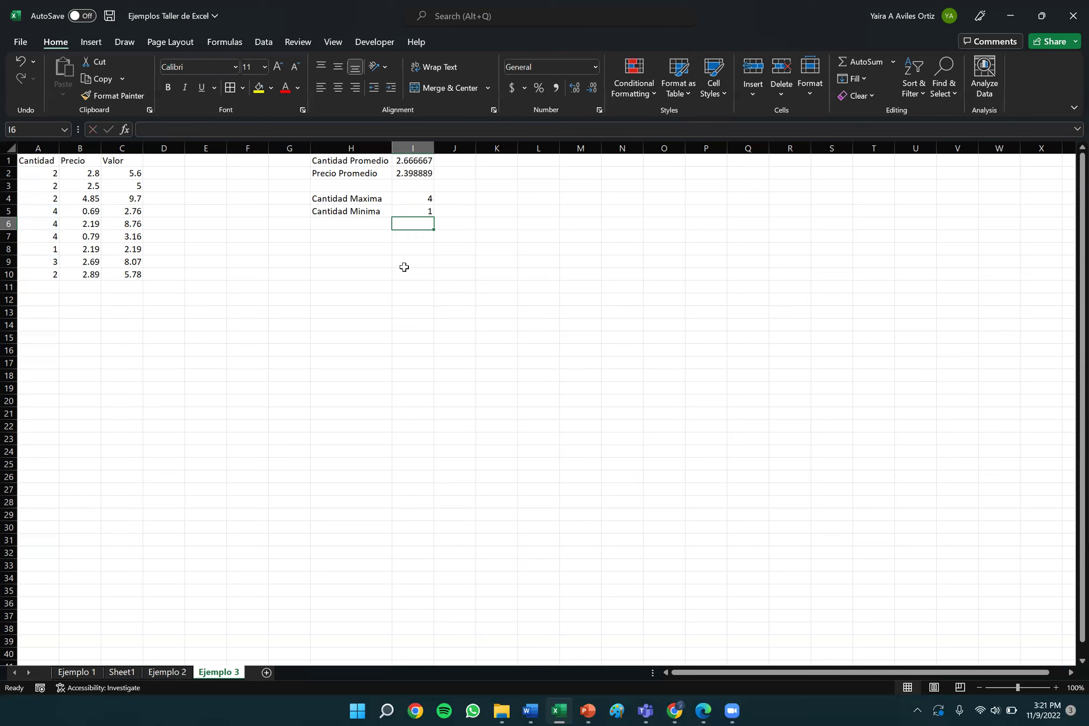
pyautogui.press('Down')
pyautogui.press('Left')
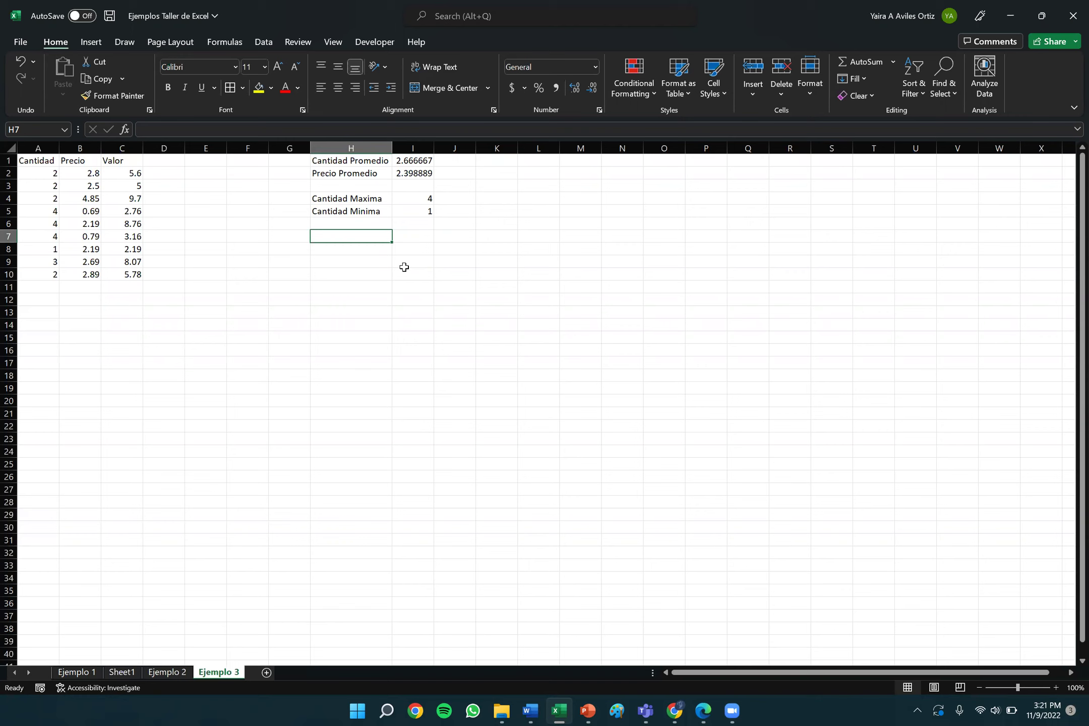
# Label H7 'Precio Maximo' and enter =MAX(B2:B10) in I7, showing 4.85.
pyautogui.write('Precio ')
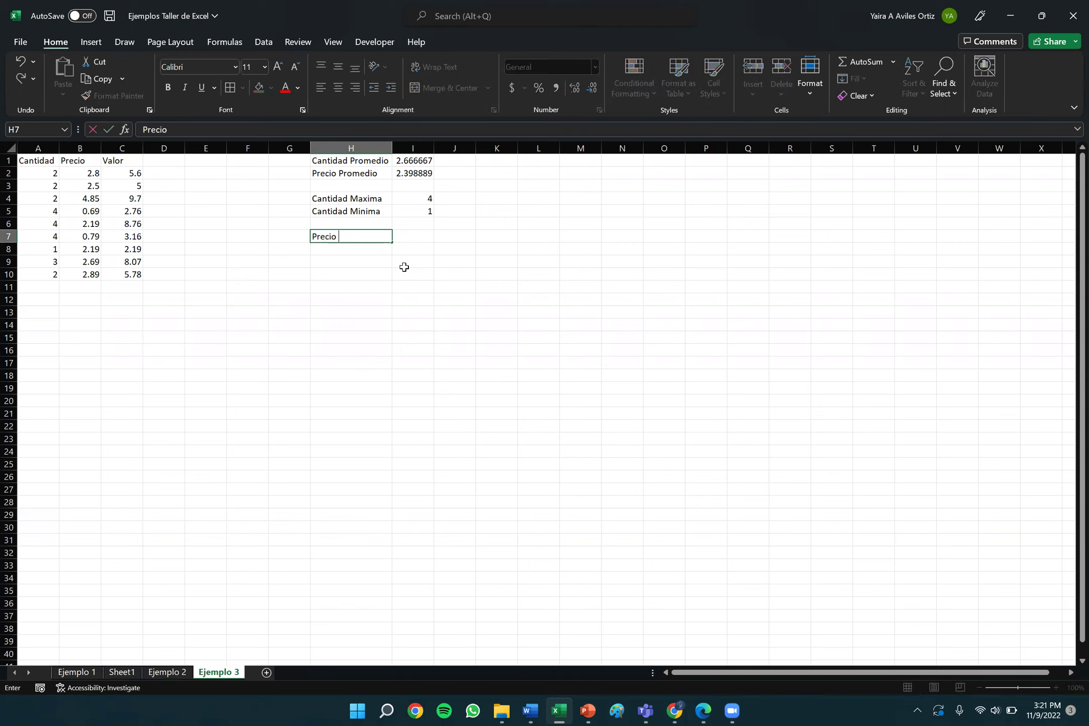
pyautogui.write('Maximo')
pyautogui.press('Tab')
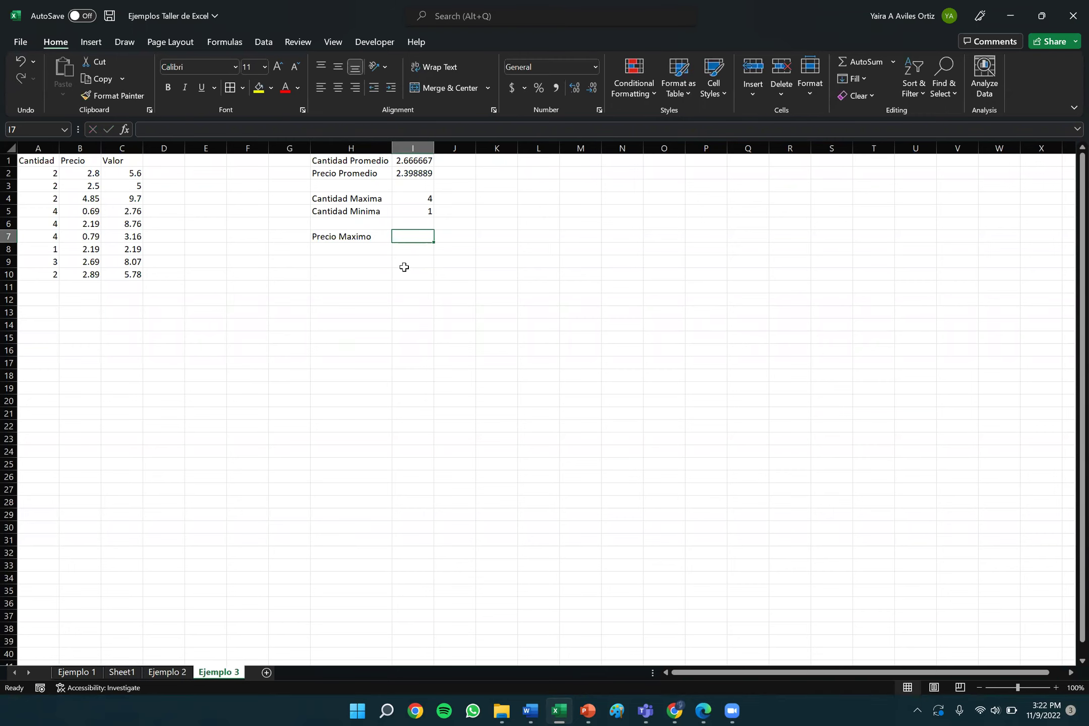
pyautogui.write('=')
pyautogui.press('BackSpace')
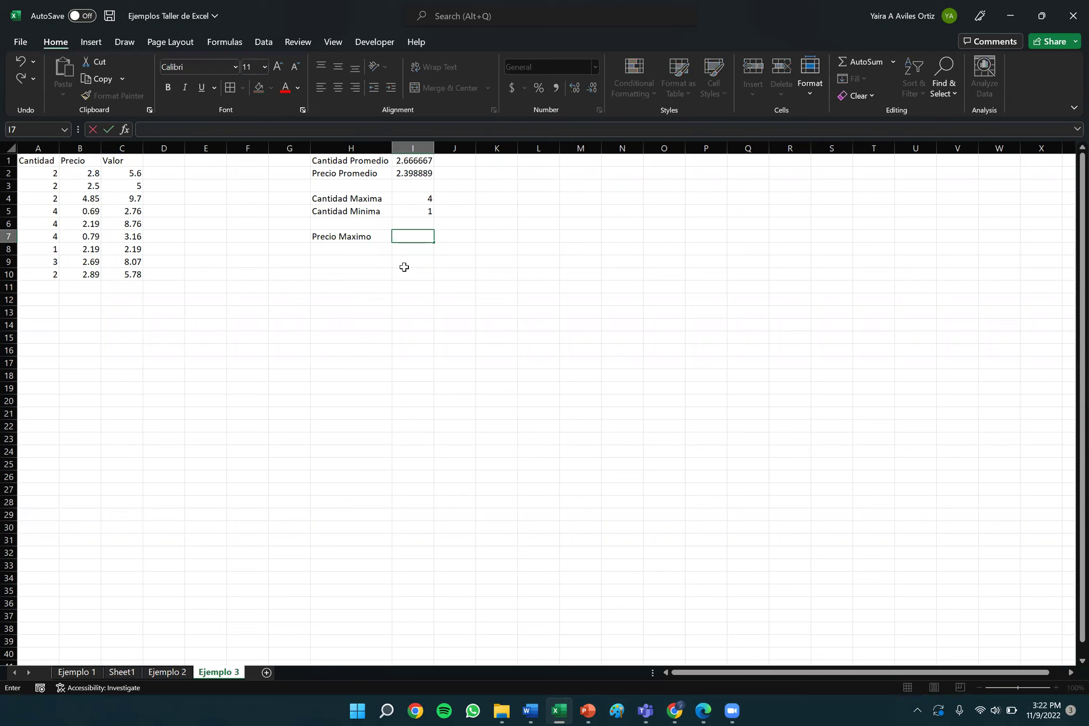
pyautogui.write('=')
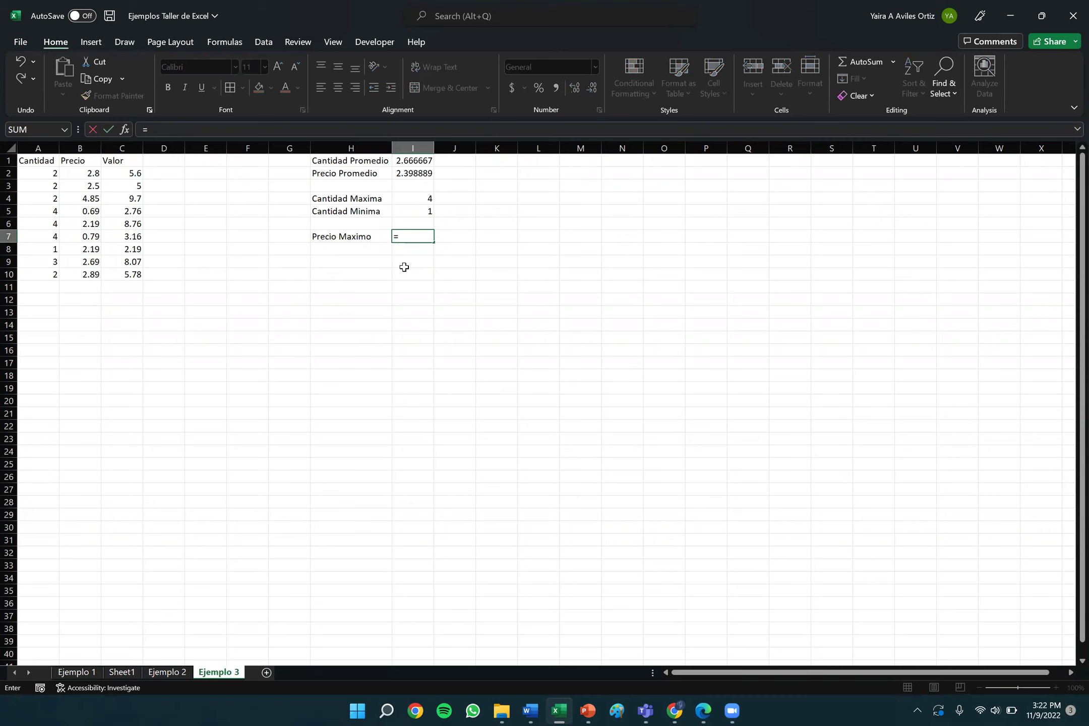
pyautogui.write('MAX')
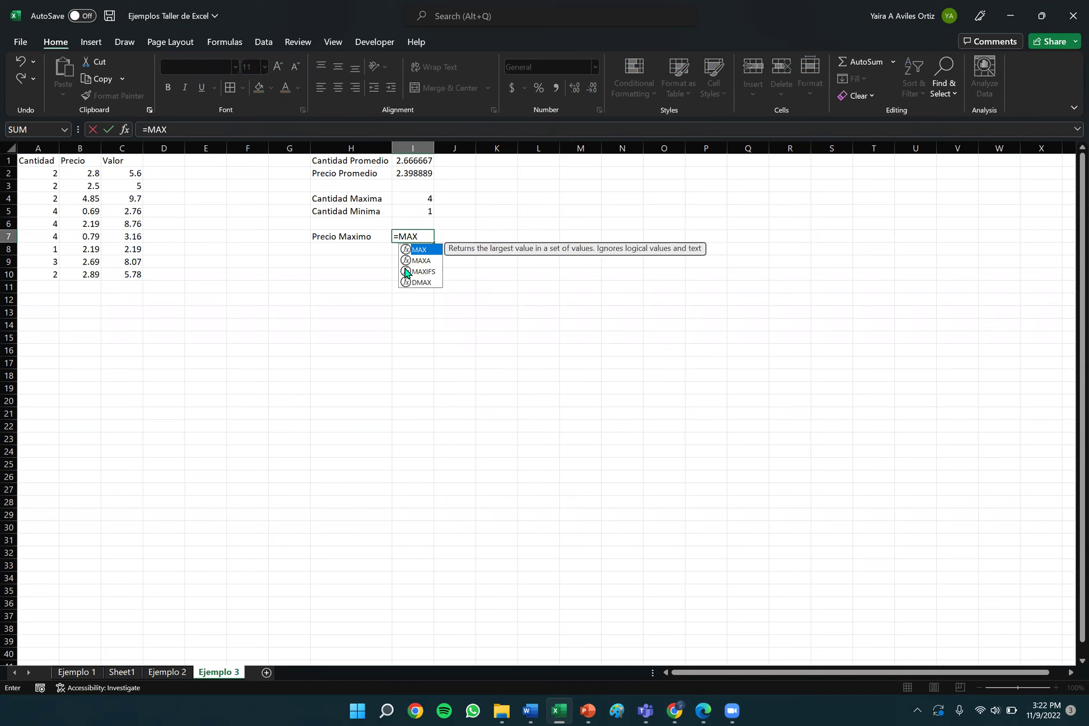
pyautogui.write('(')
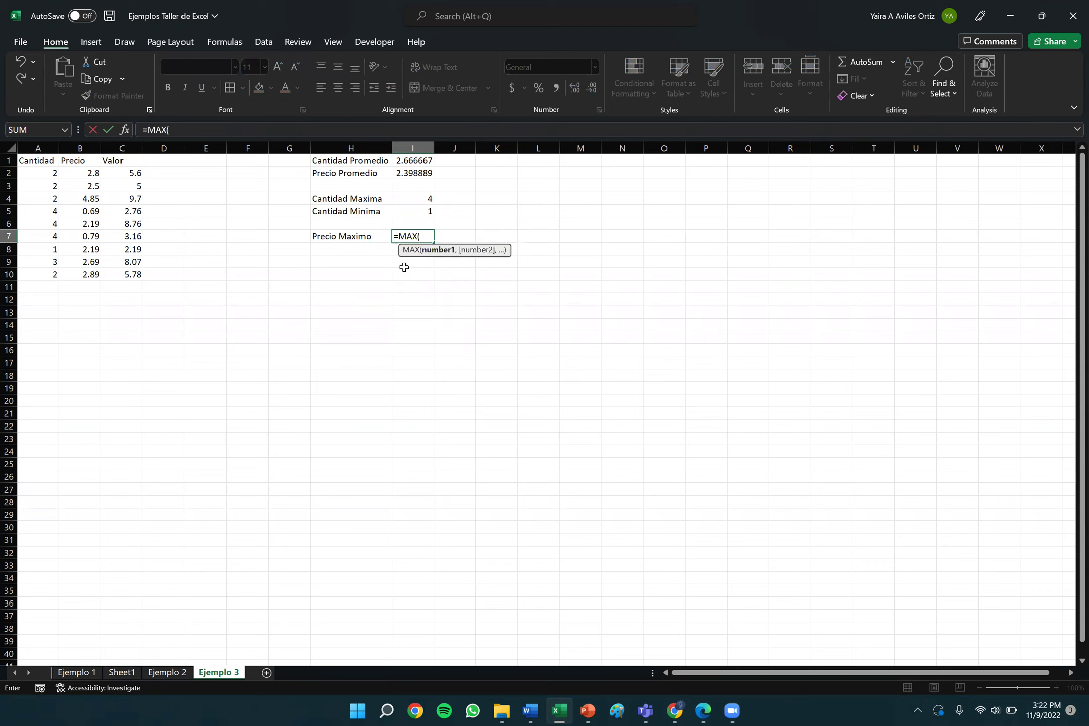
pyautogui.click(92, 172)
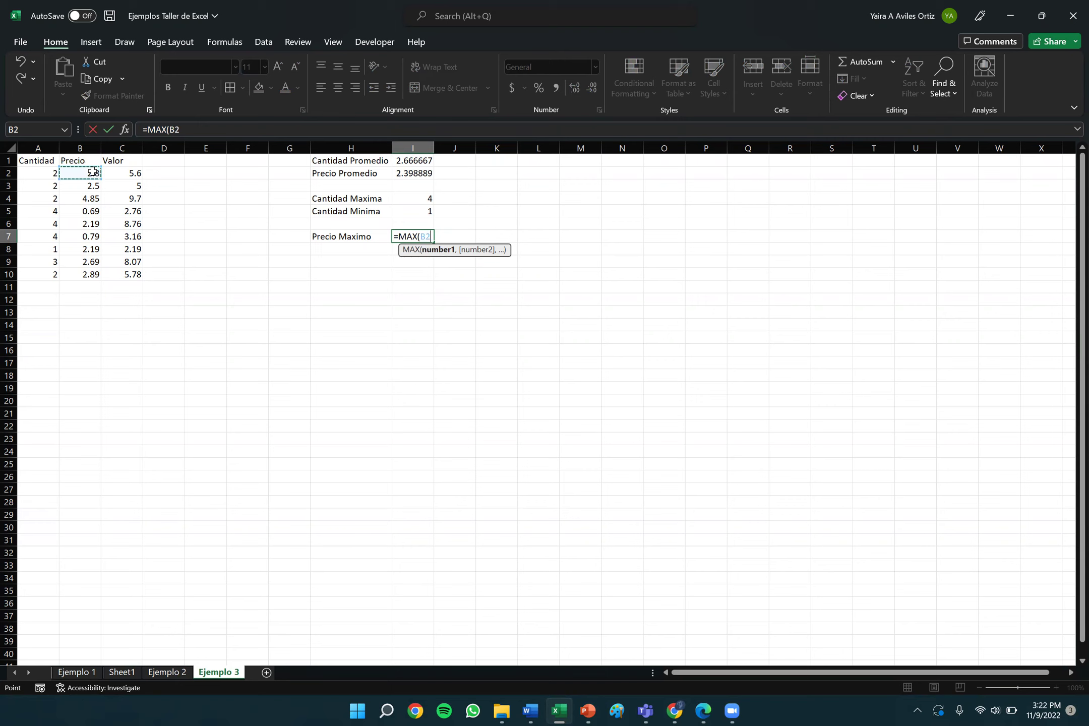
pyautogui.moveTo(92, 172); pyautogui.dragTo(95, 274)
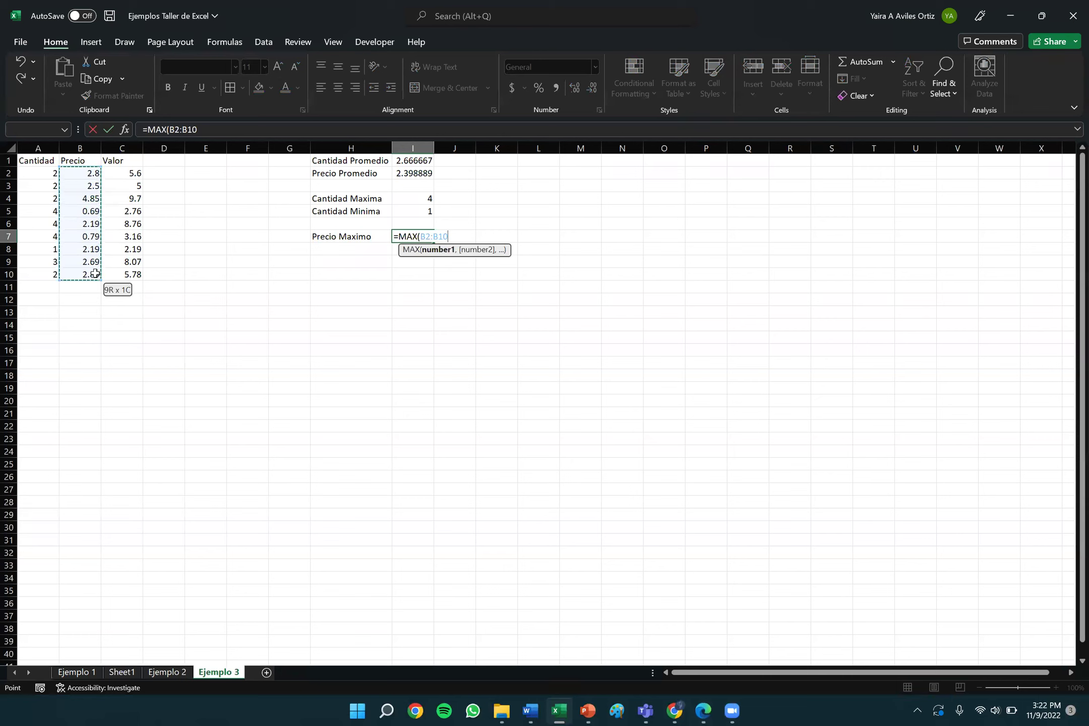
pyautogui.moveTo(94, 273); pyautogui.dragTo(94, 274)
pyautogui.write(')')
pyautogui.press('Return')
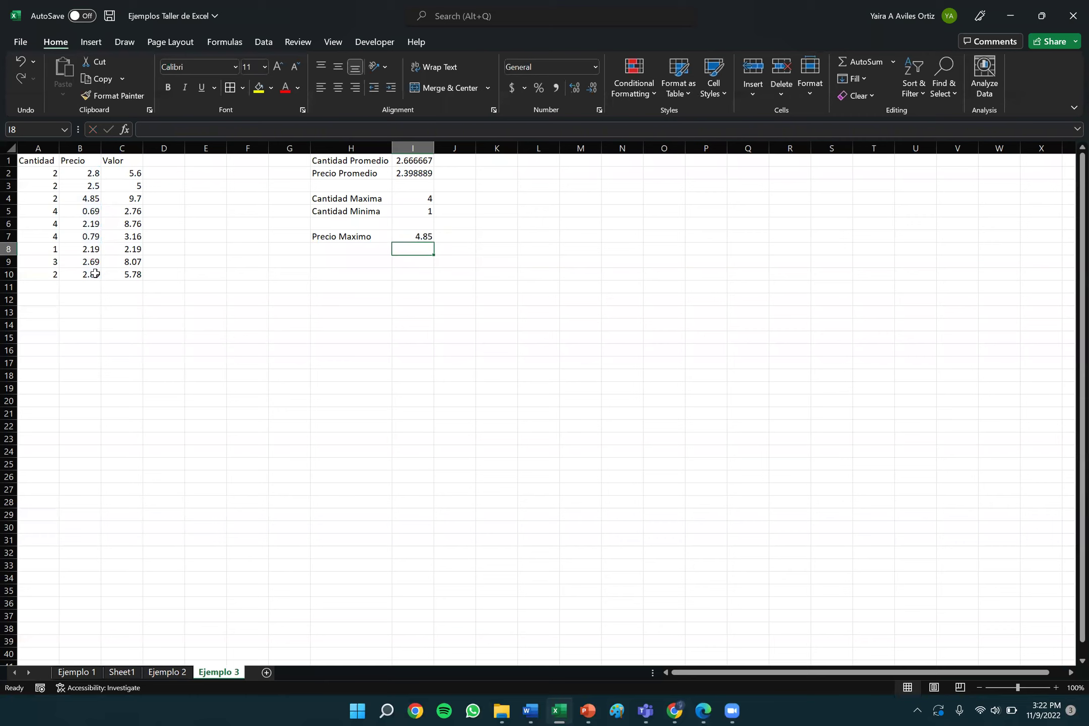
pyautogui.press('Left')
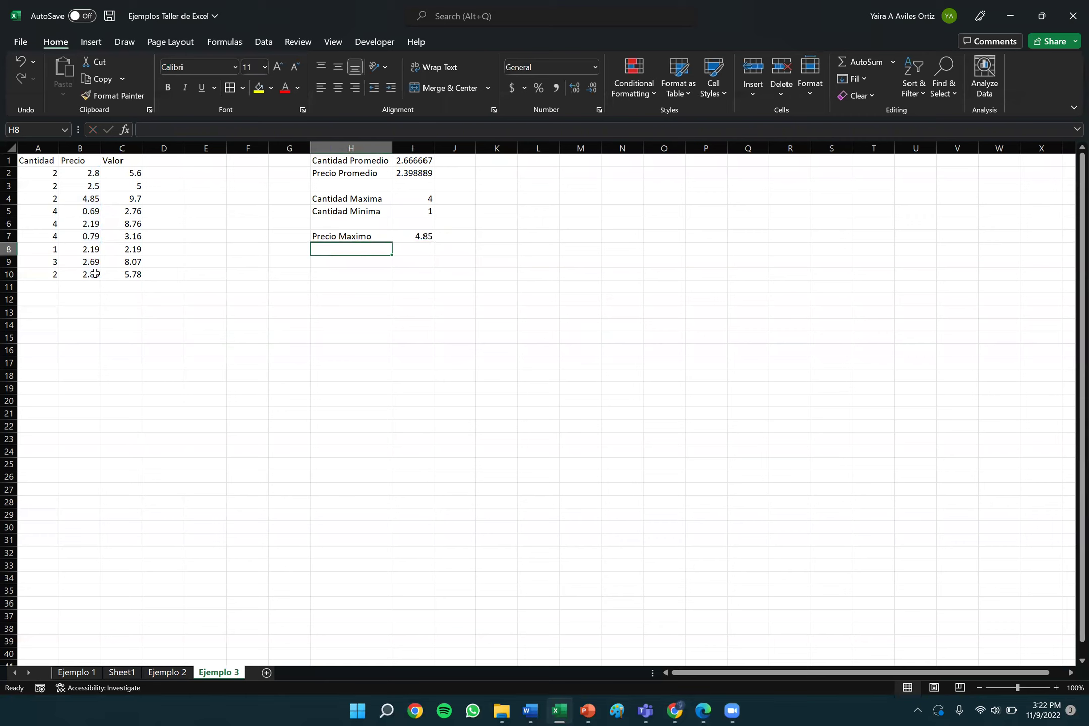
# Label H8 'Precio Minimo' and enter =MIN(B2:B10) in I8, showing 0.69.
pyautogui.write('Precio Mi')
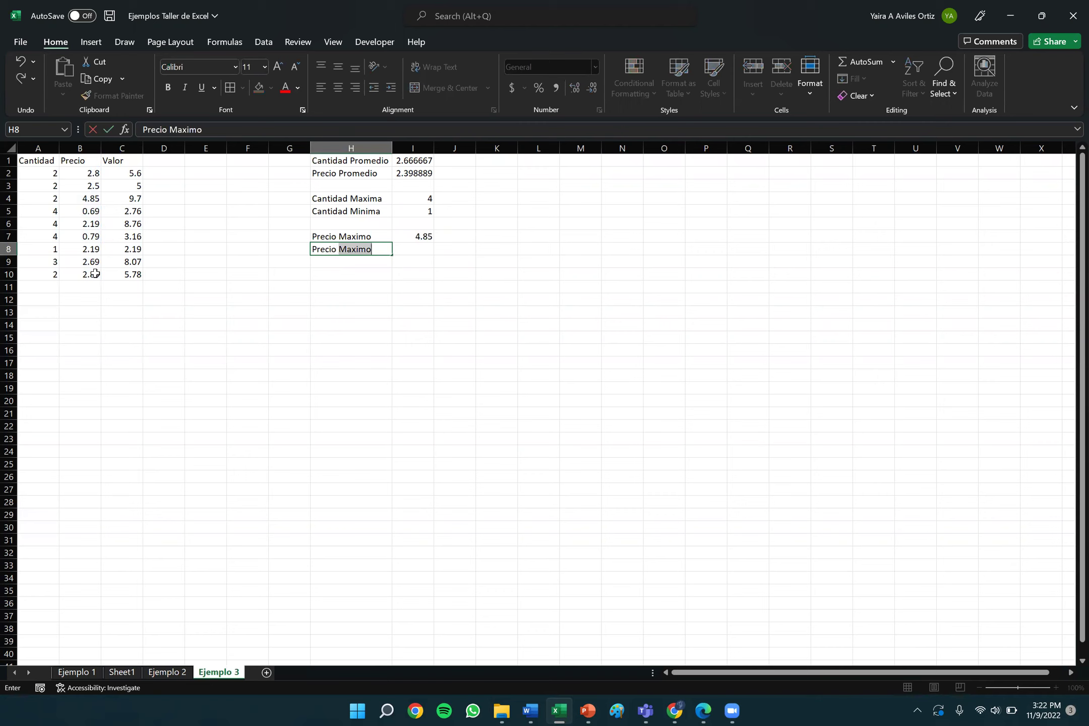
pyautogui.write('nimo')
pyautogui.press('Tab')
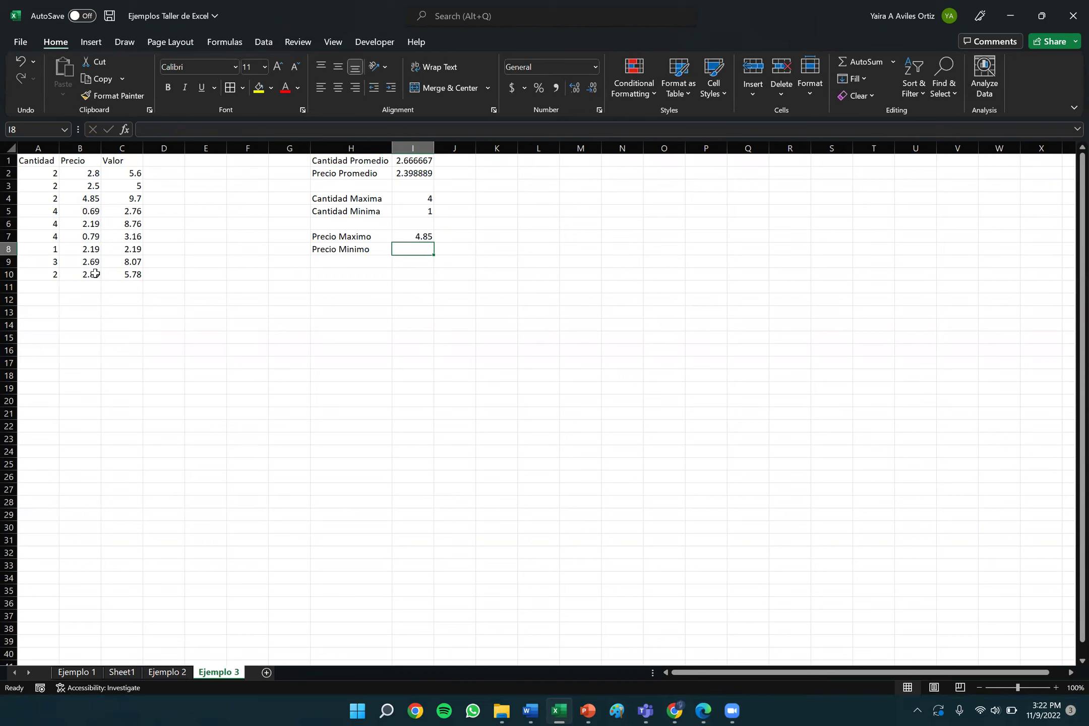
pyautogui.write('=')
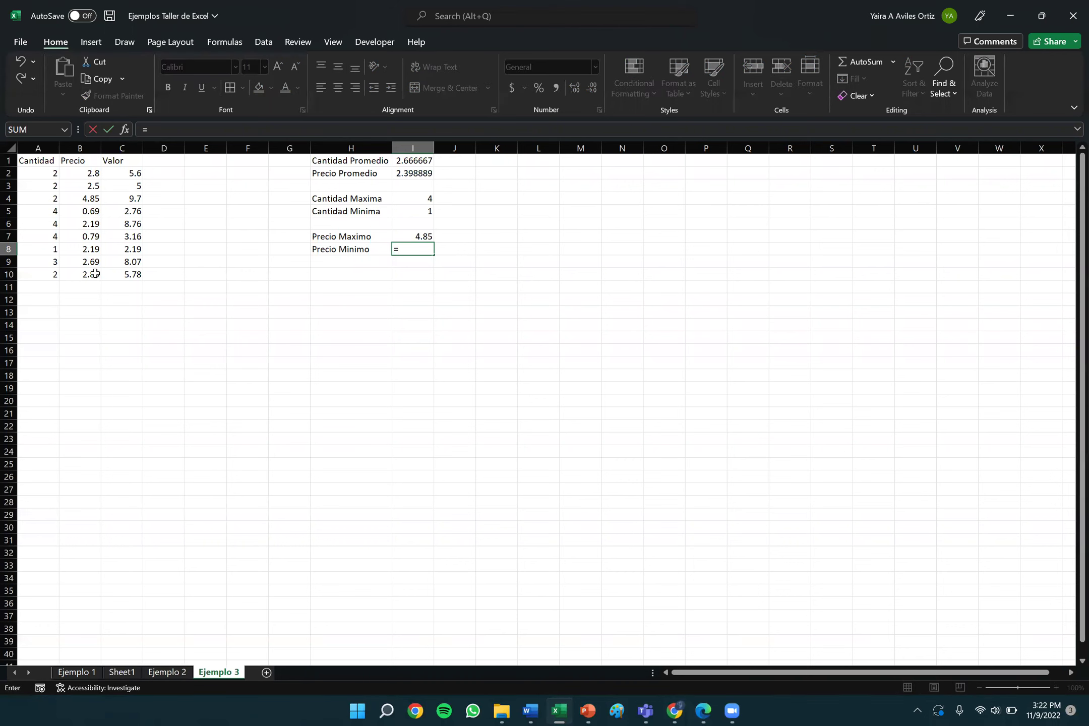
pyautogui.write('MIN')
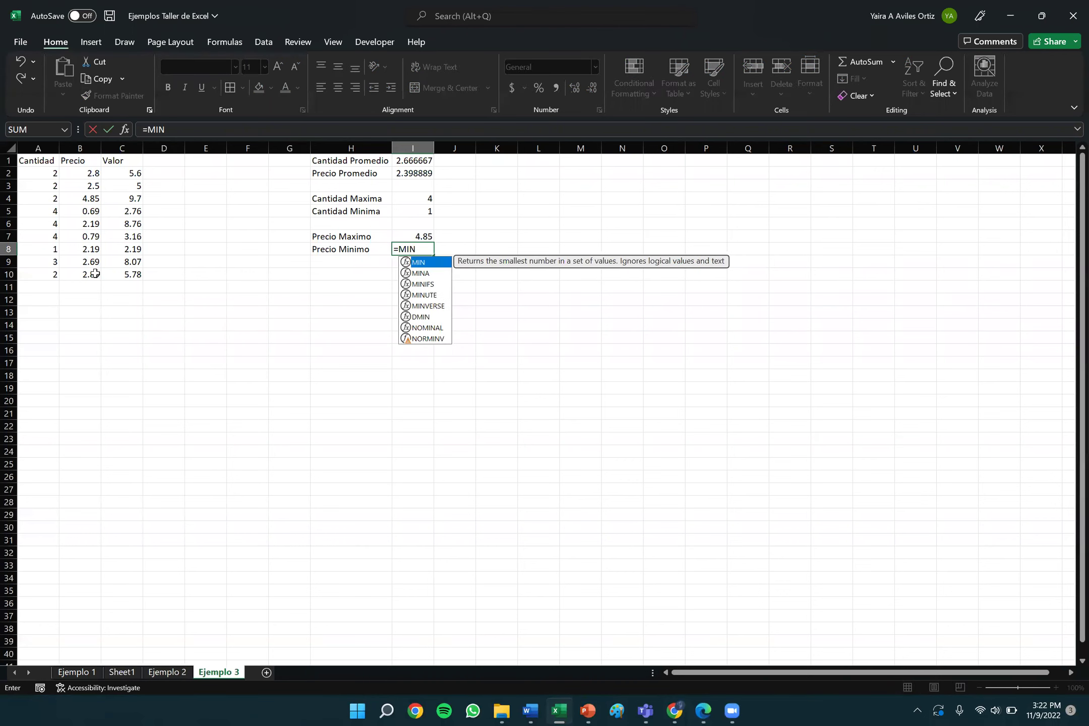
pyautogui.write('(')
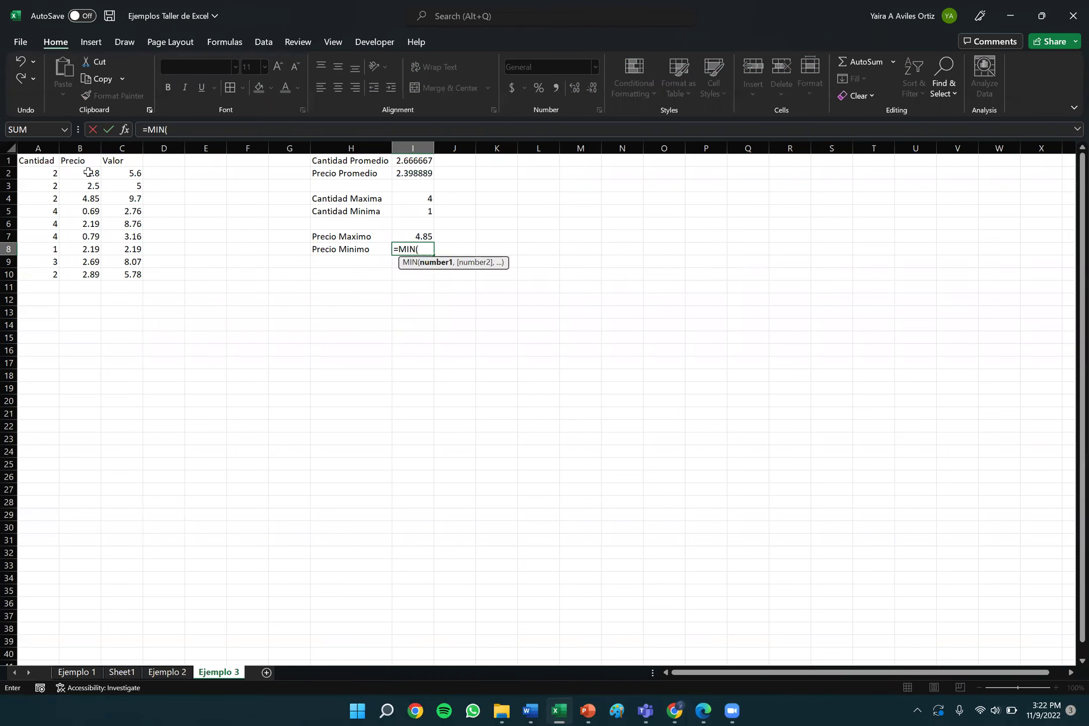
pyautogui.moveTo(89, 173); pyautogui.dragTo(93, 273)
pyautogui.write(')')
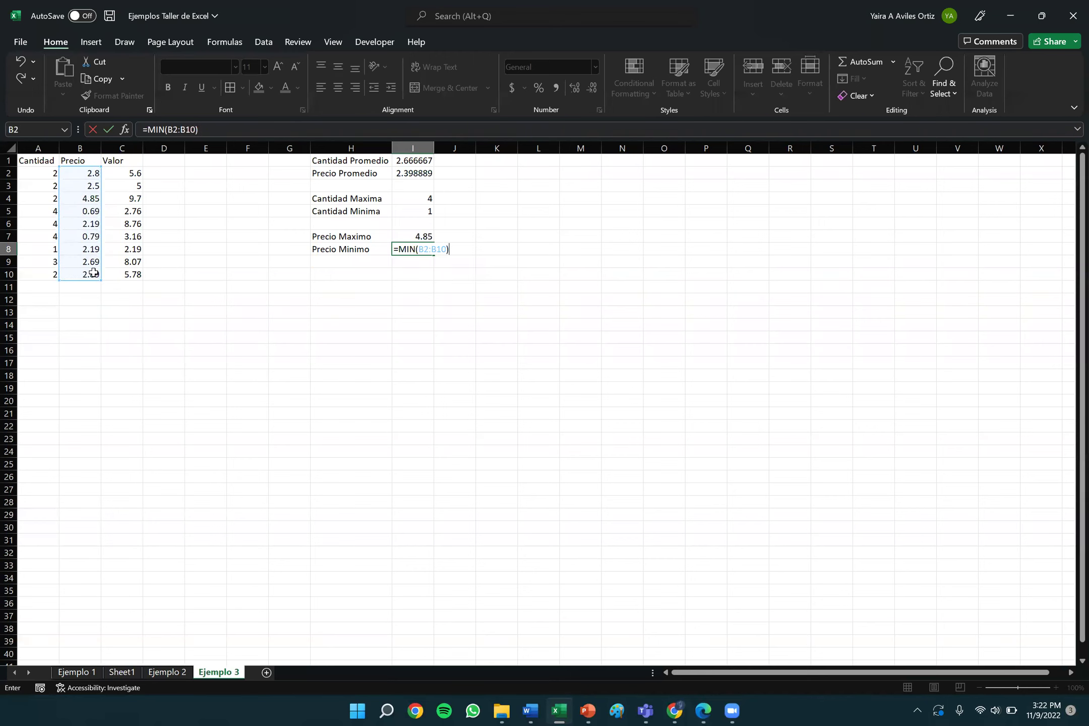
pyautogui.press('Return')
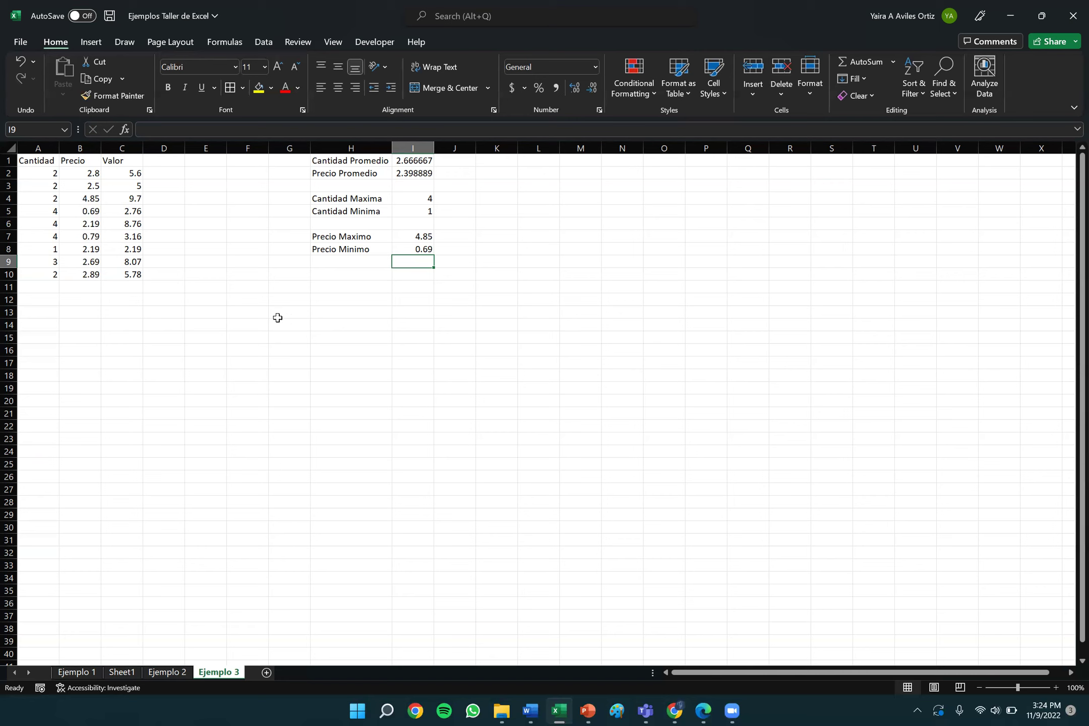
pyautogui.click(89, 173)
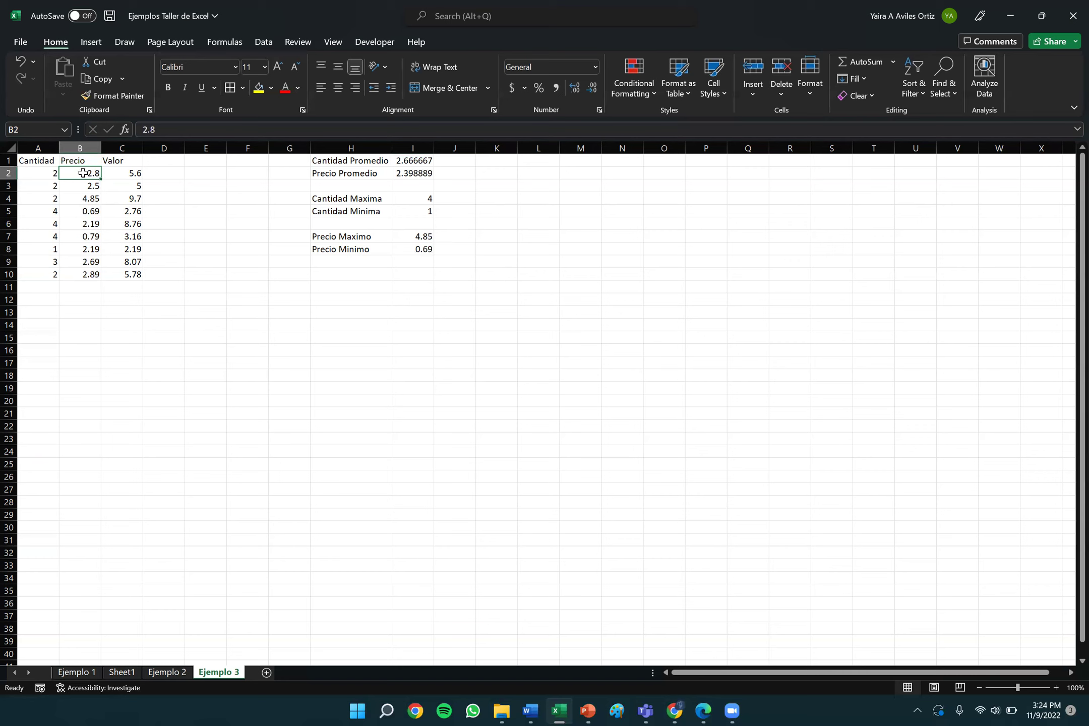
# Apply Accounting ($) number format to the Precio and Valor amounts in B2:C10.
pyautogui.moveTo(87, 173); pyautogui.dragTo(133, 275)
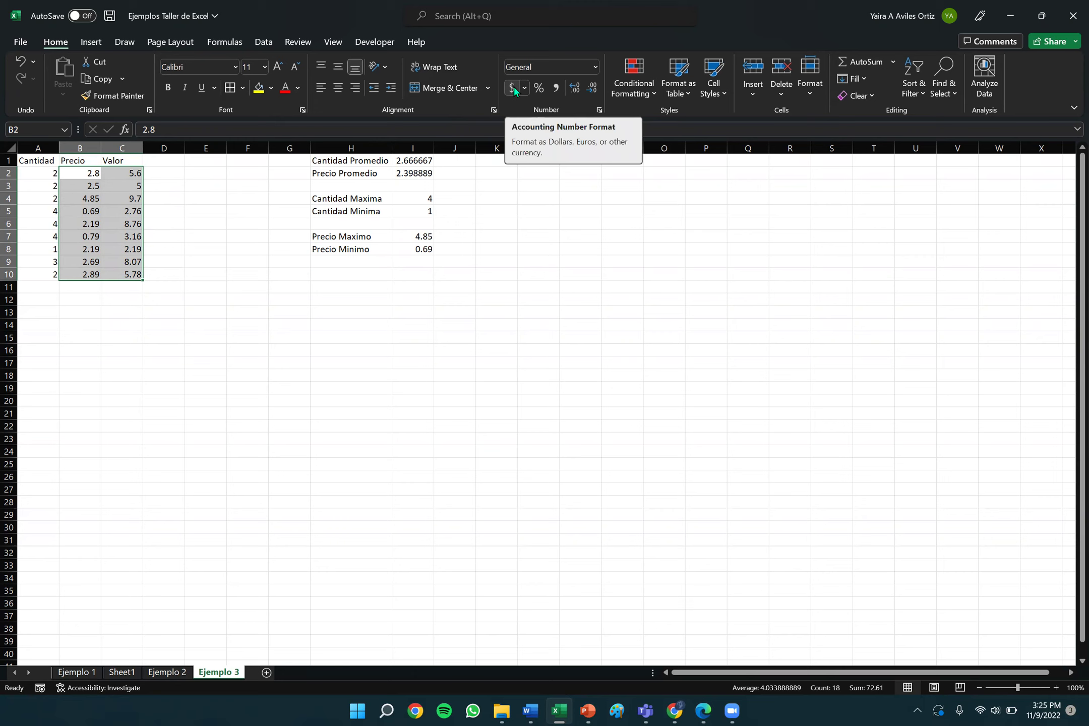
pyautogui.click(513, 87)
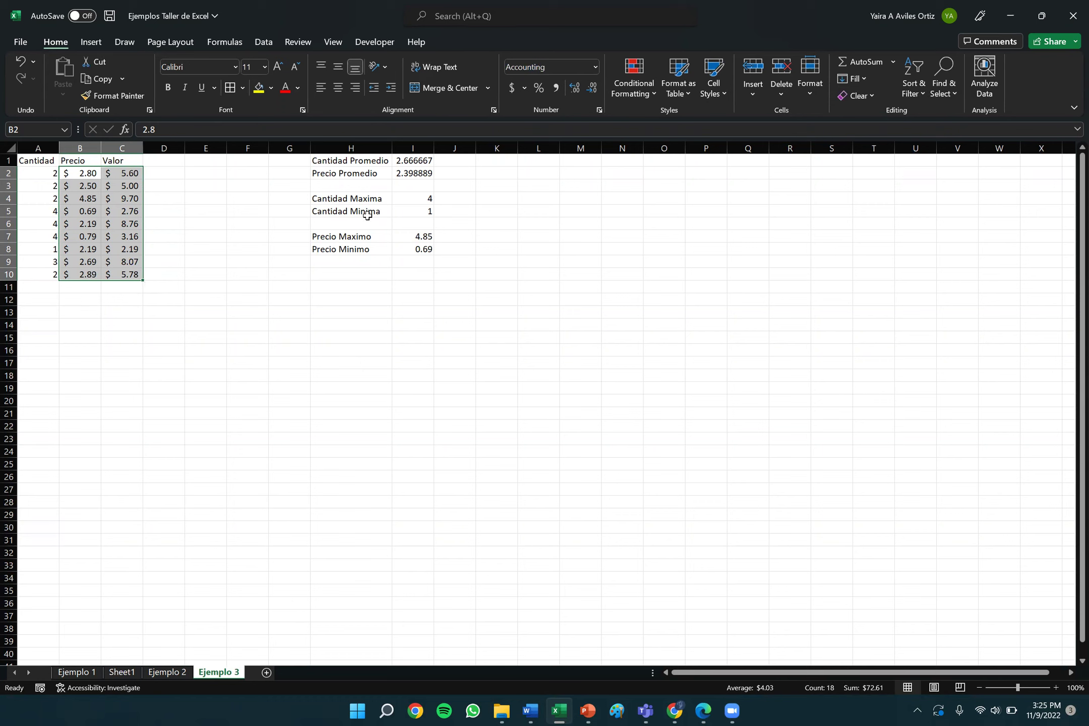
pyautogui.click(423, 162)
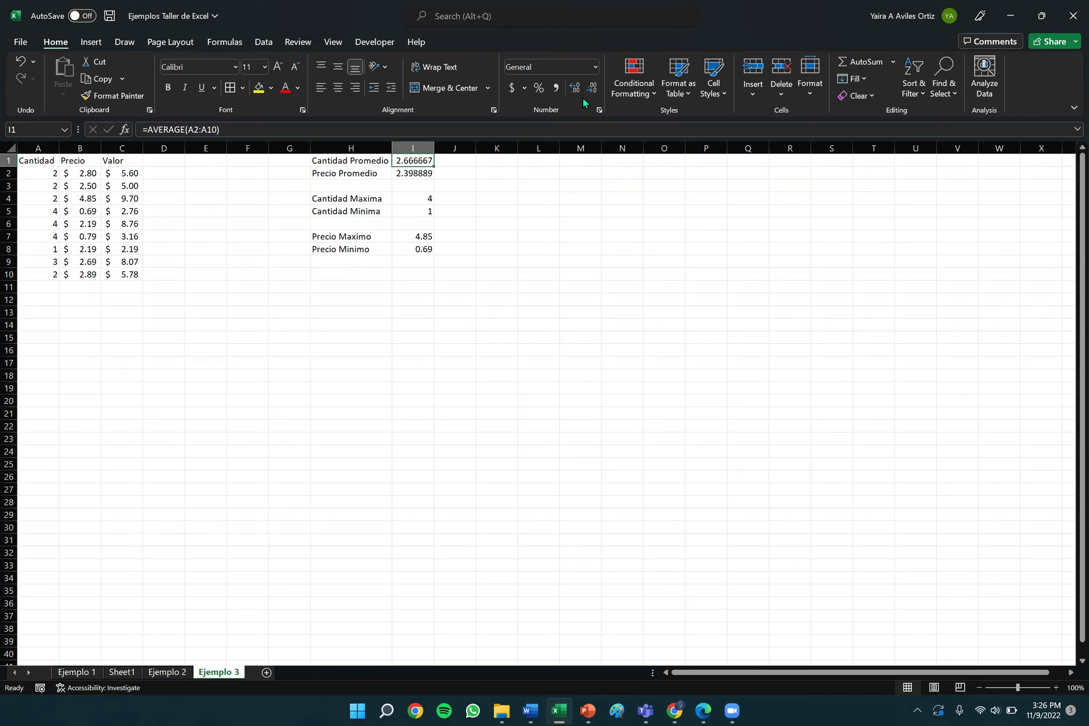
# Adjust I1's decimal places until the Cantidad average displays as 2.7.
pyautogui.click(574, 88)
pyautogui.click(587, 93)
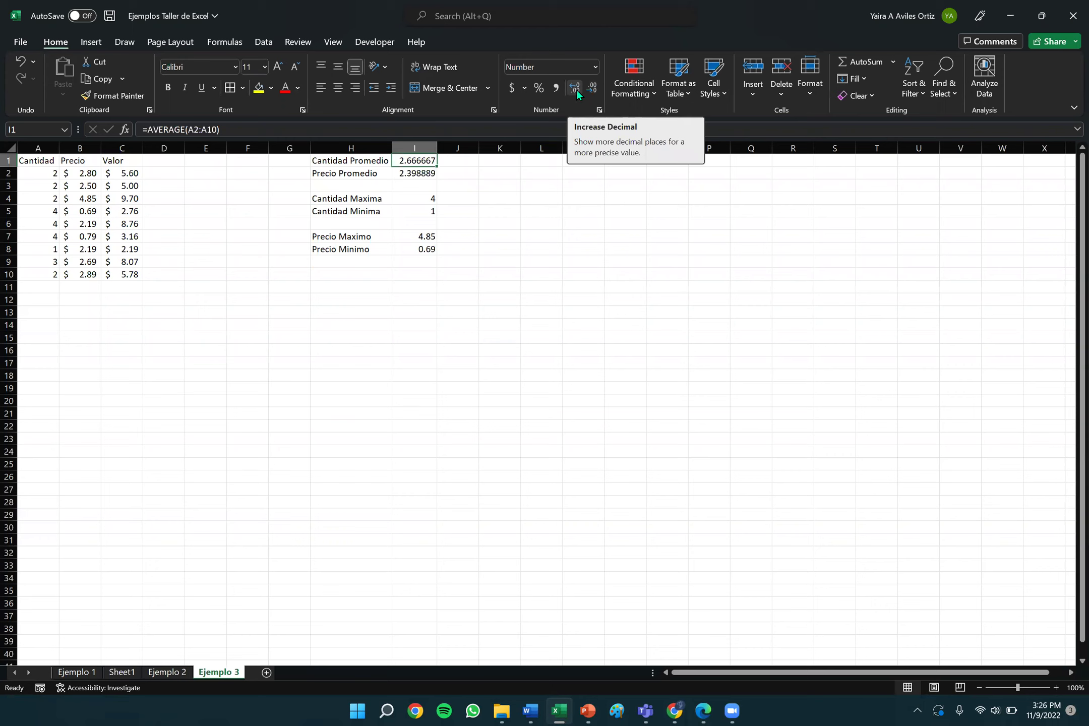
pyautogui.click(576, 89)
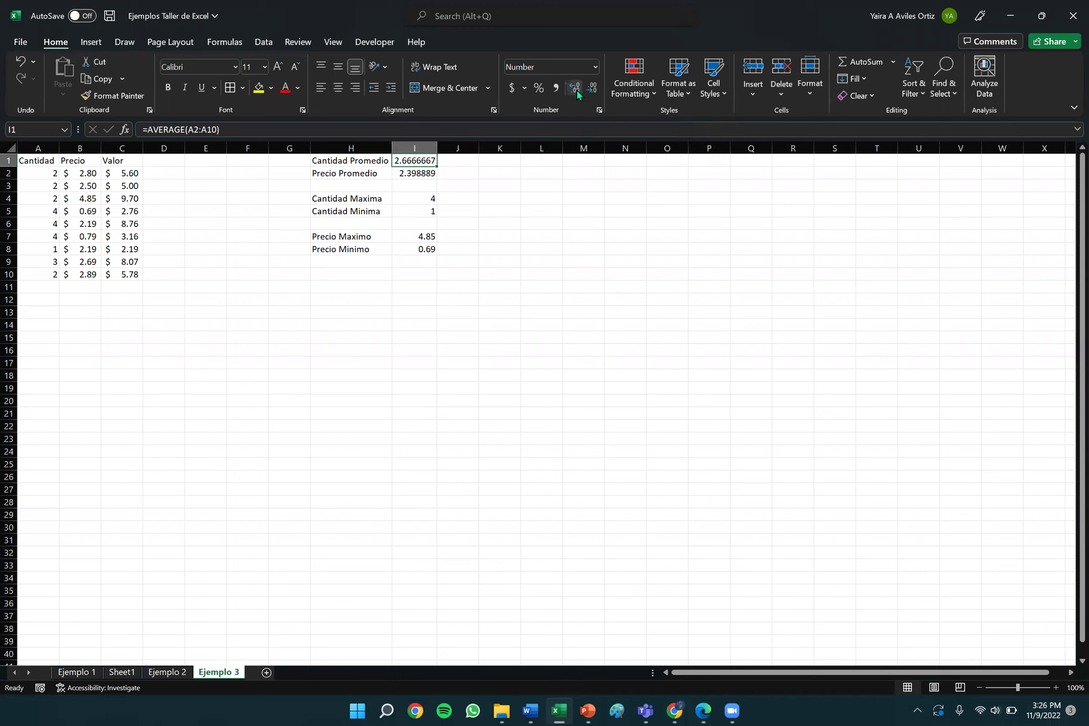
pyautogui.click(576, 89)
pyautogui.click(575, 89)
pyautogui.click(576, 89)
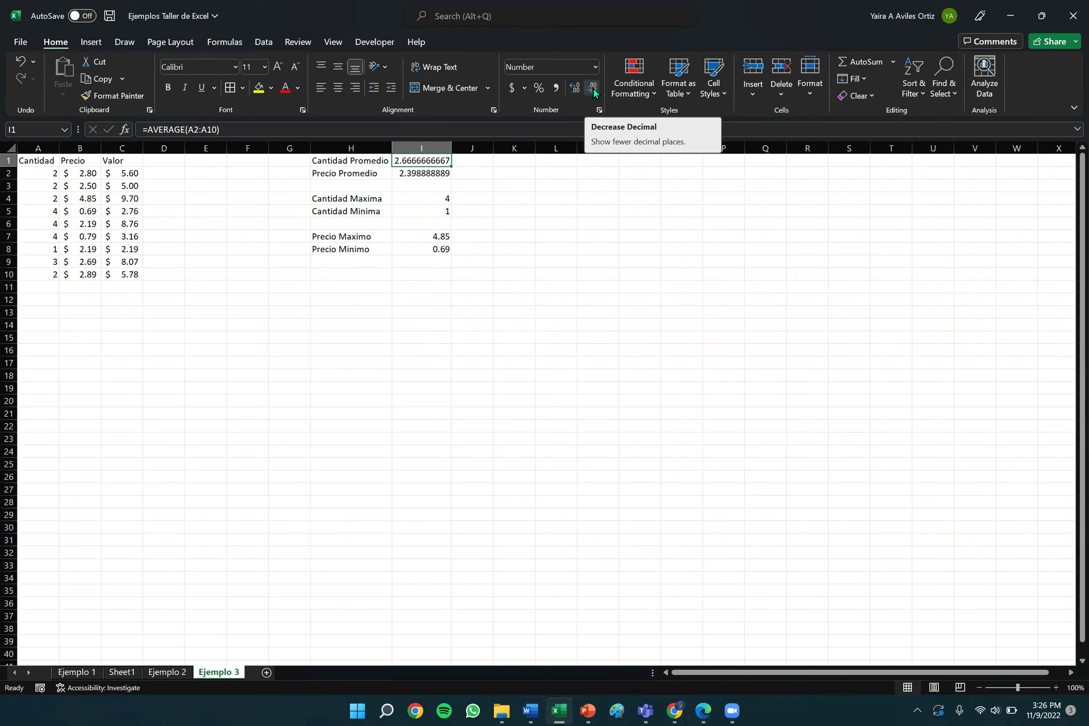
pyautogui.click(593, 88)
pyautogui.click(593, 88)
pyautogui.click(593, 87)
pyautogui.click(593, 87)
pyautogui.click(593, 88)
pyautogui.click(593, 87)
pyautogui.click(593, 88)
pyautogui.click(593, 87)
pyautogui.click(593, 88)
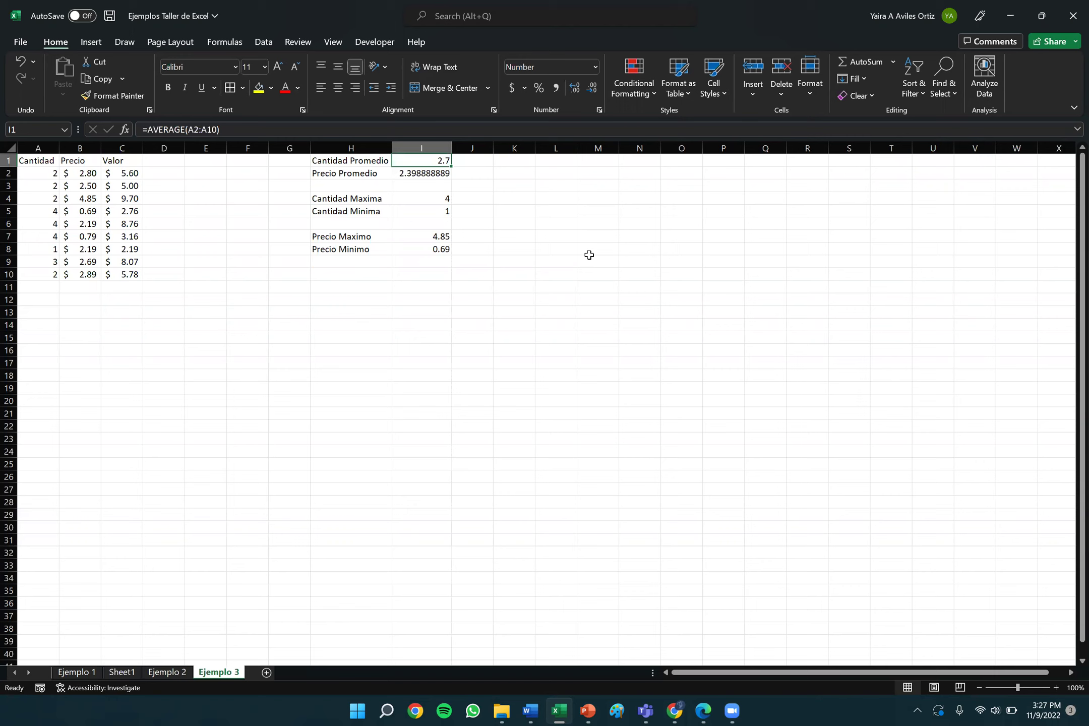
pyautogui.click(423, 173)
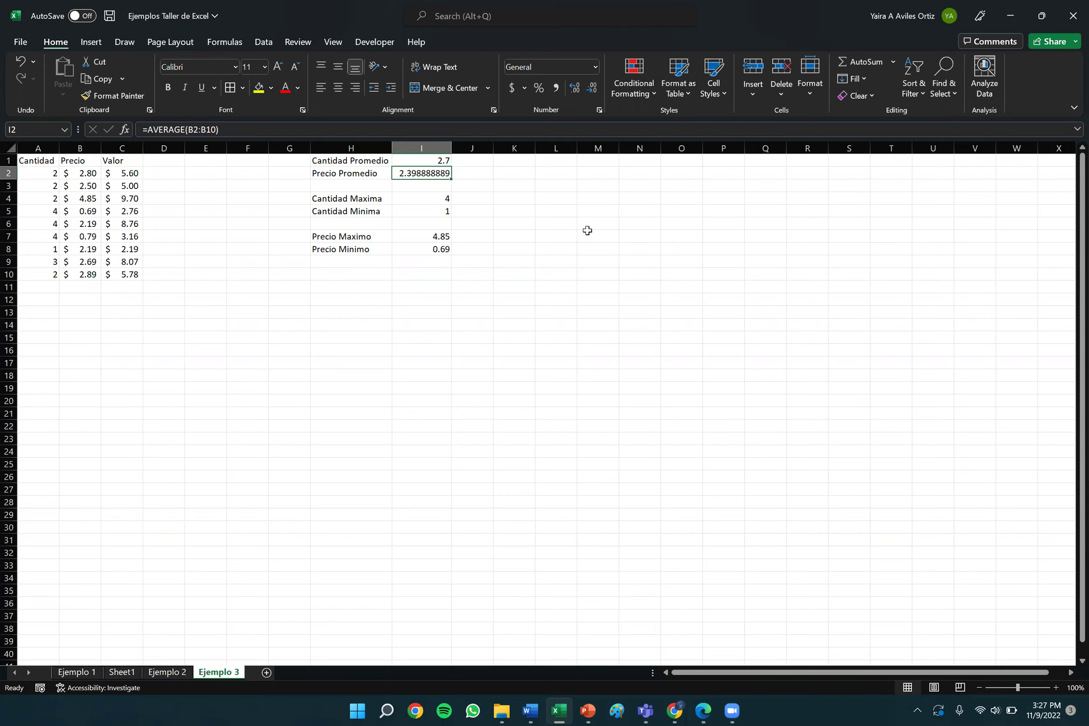
# Trim the Precio Promedio in I2 down to one decimal, 2.4.
pyautogui.click(592, 89)
pyautogui.click(593, 89)
pyautogui.click(592, 89)
pyautogui.click(592, 89)
pyautogui.click(592, 89)
pyautogui.click(592, 89)
pyautogui.click(592, 89)
pyautogui.click(592, 89)
# Add back a second decimal and apply Accounting format so I2 shows $ 2.40.
pyautogui.click(439, 236)
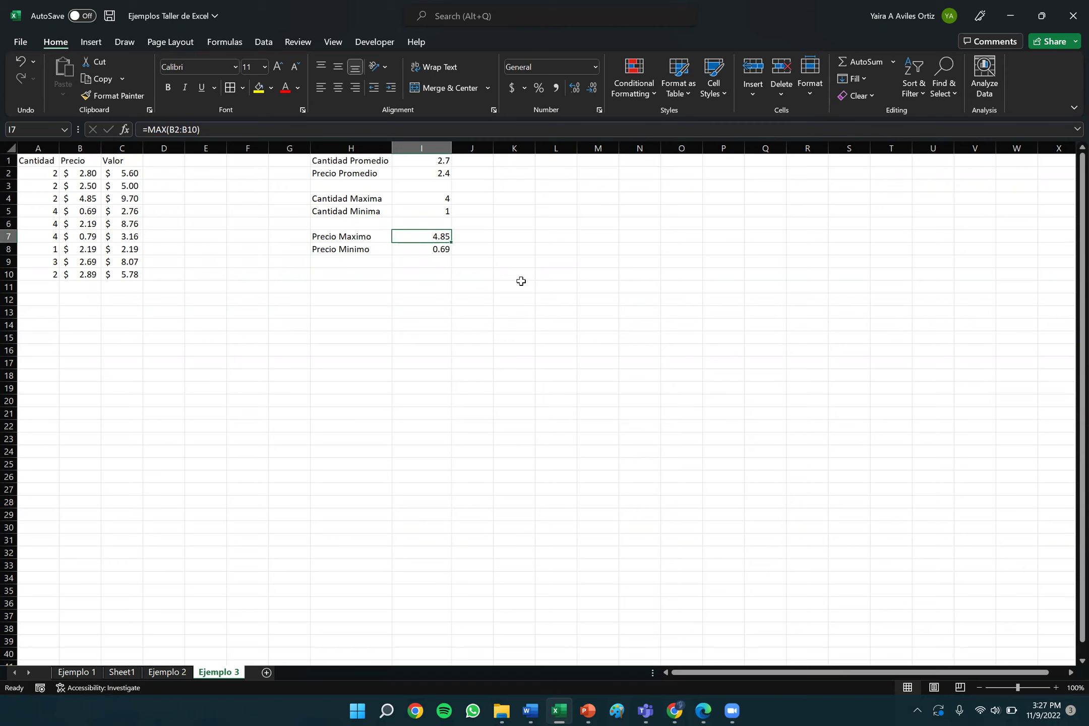
pyautogui.click(445, 176)
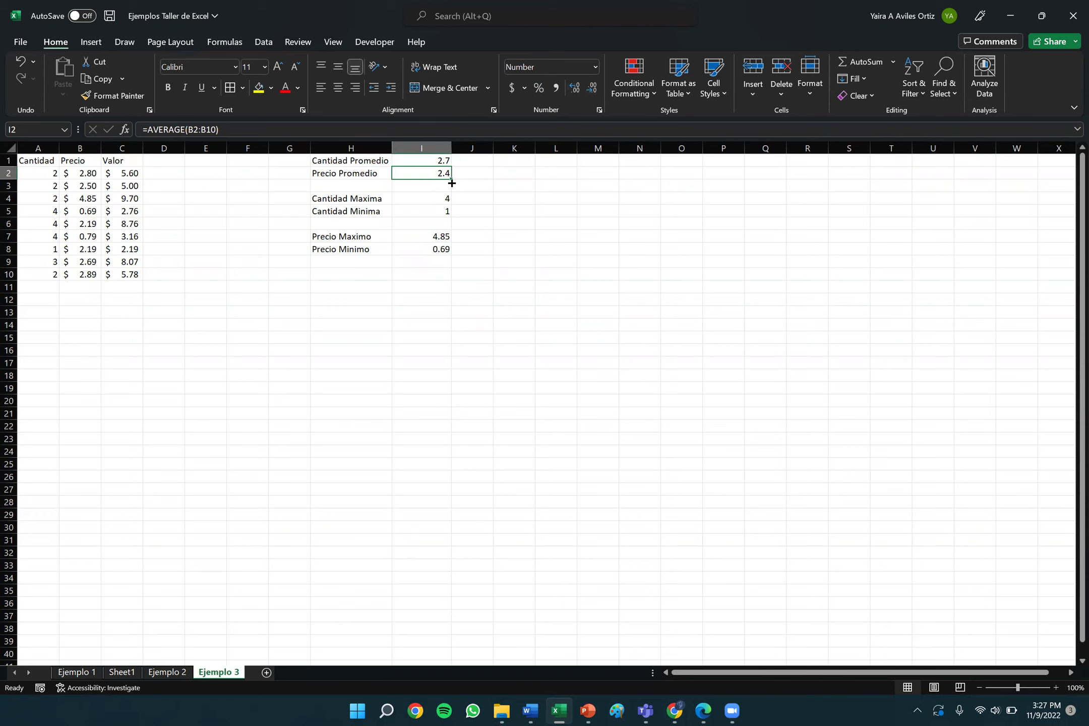
pyautogui.click(579, 85)
pyautogui.click(514, 87)
pyautogui.click(438, 236)
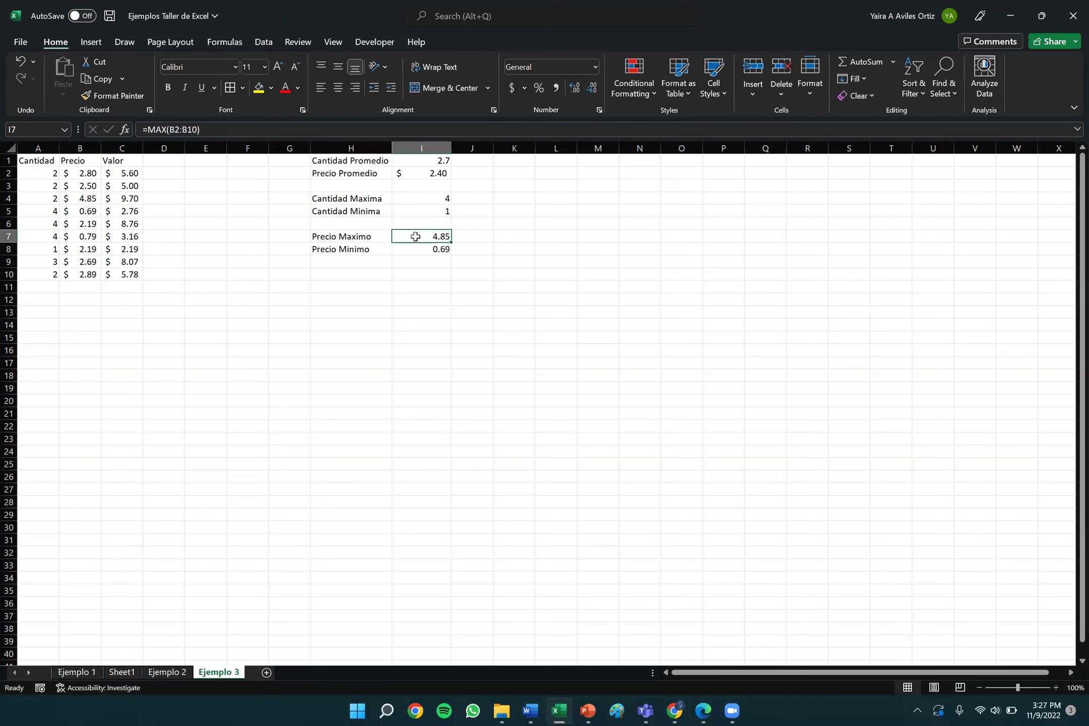
# Apply Accounting format to I7:I8 so they show $ 4.85 and $ 0.69.
pyautogui.moveTo(415, 237); pyautogui.dragTo(419, 249)
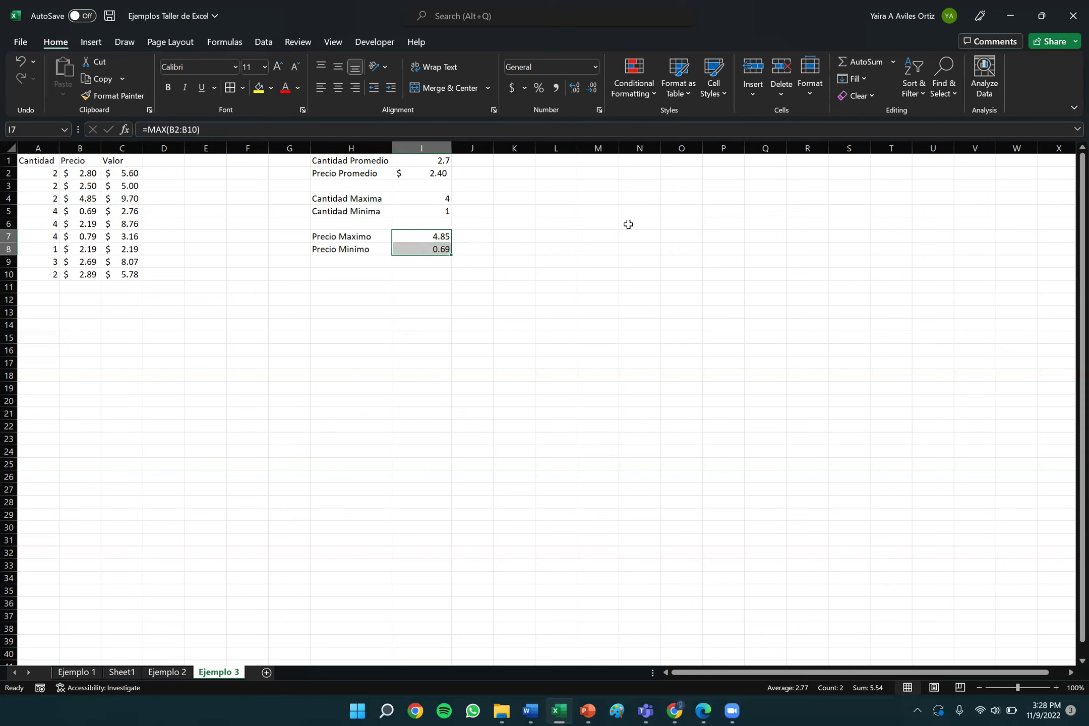
pyautogui.click(419, 237)
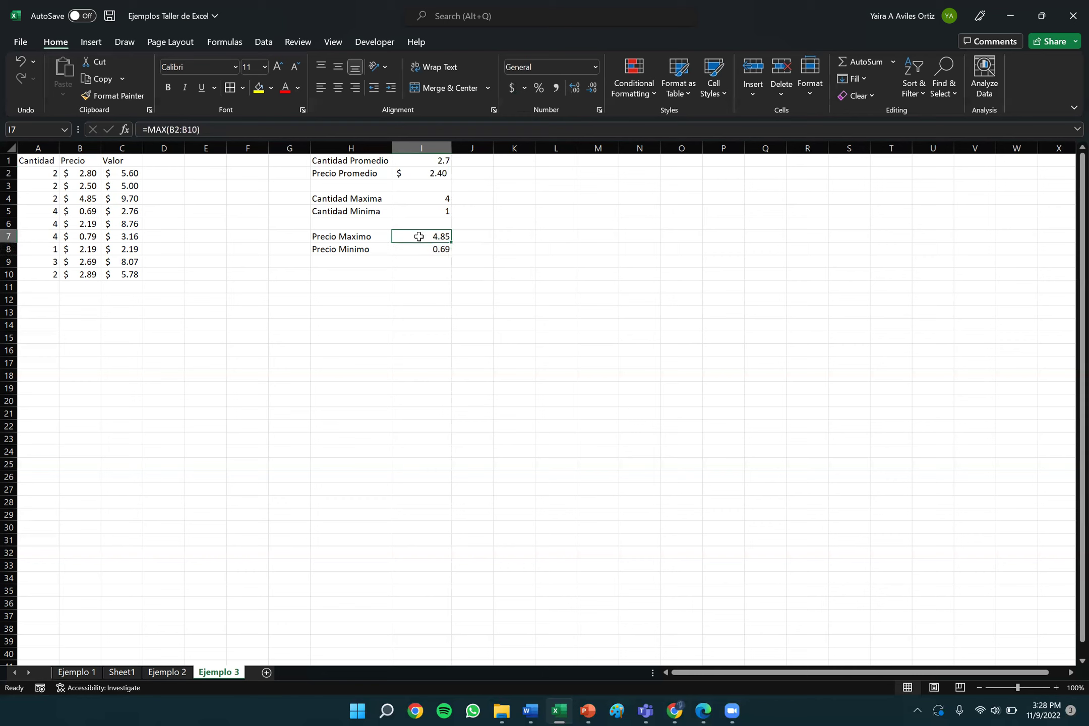
pyautogui.moveTo(420, 236); pyautogui.dragTo(421, 247)
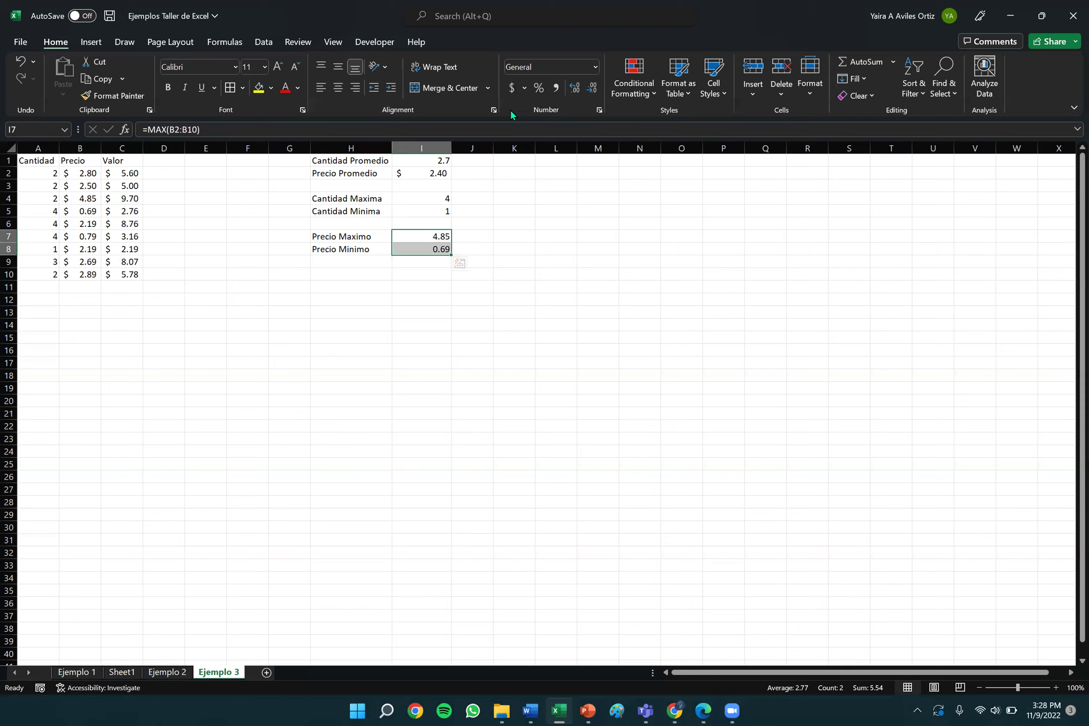
pyautogui.click(509, 91)
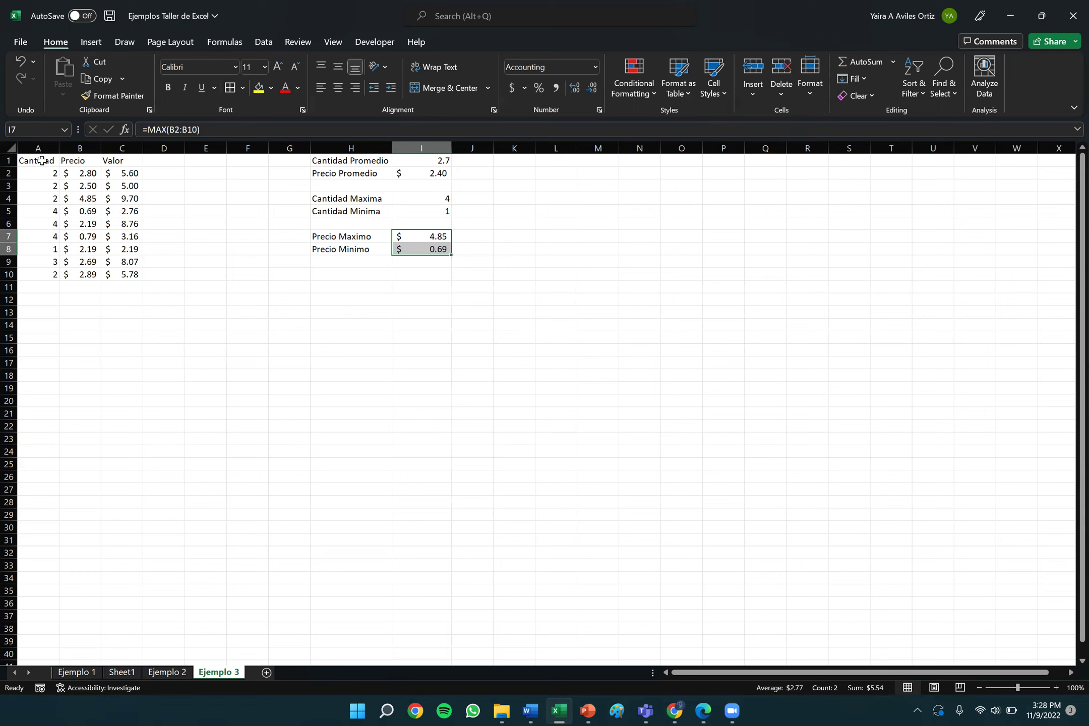
pyautogui.moveTo(41, 160); pyautogui.dragTo(140, 270)
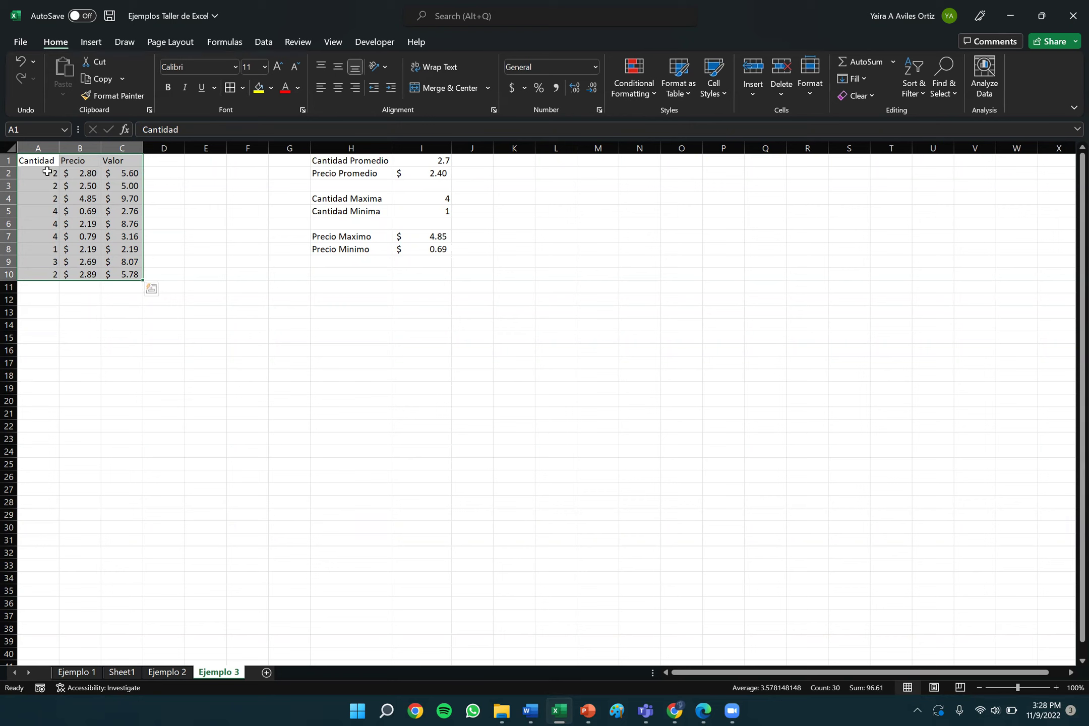
# Apply All Borders to every cell of the A1:C10 pepper table.
pyautogui.click(34, 160)
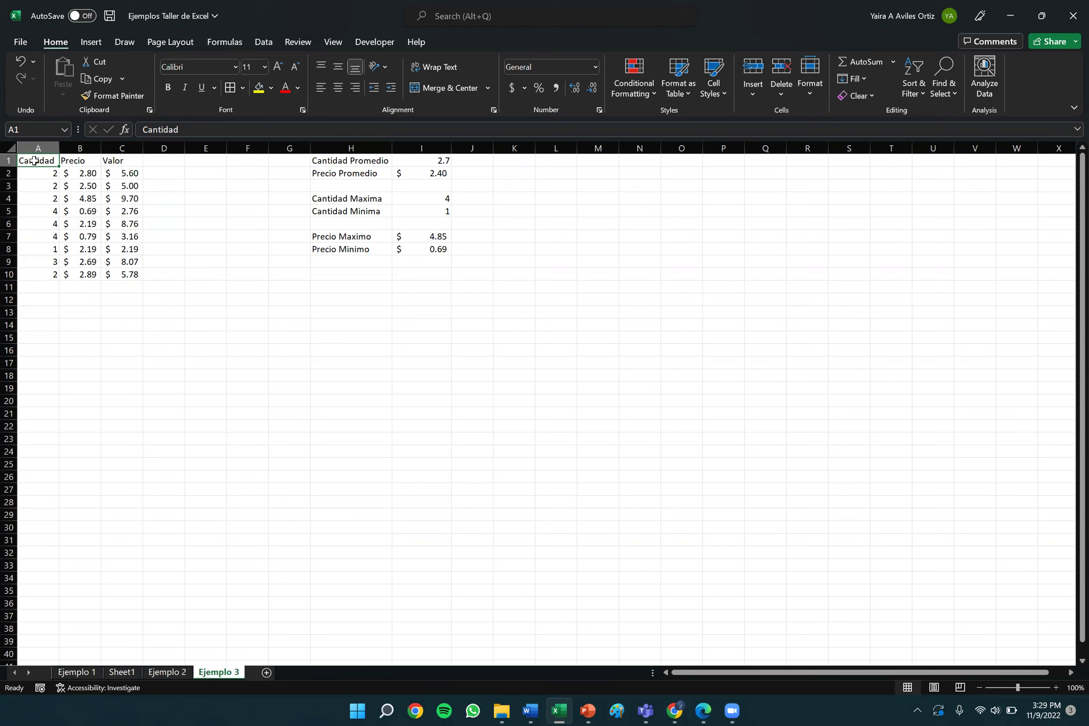
pyautogui.moveTo(34, 160); pyautogui.dragTo(112, 273)
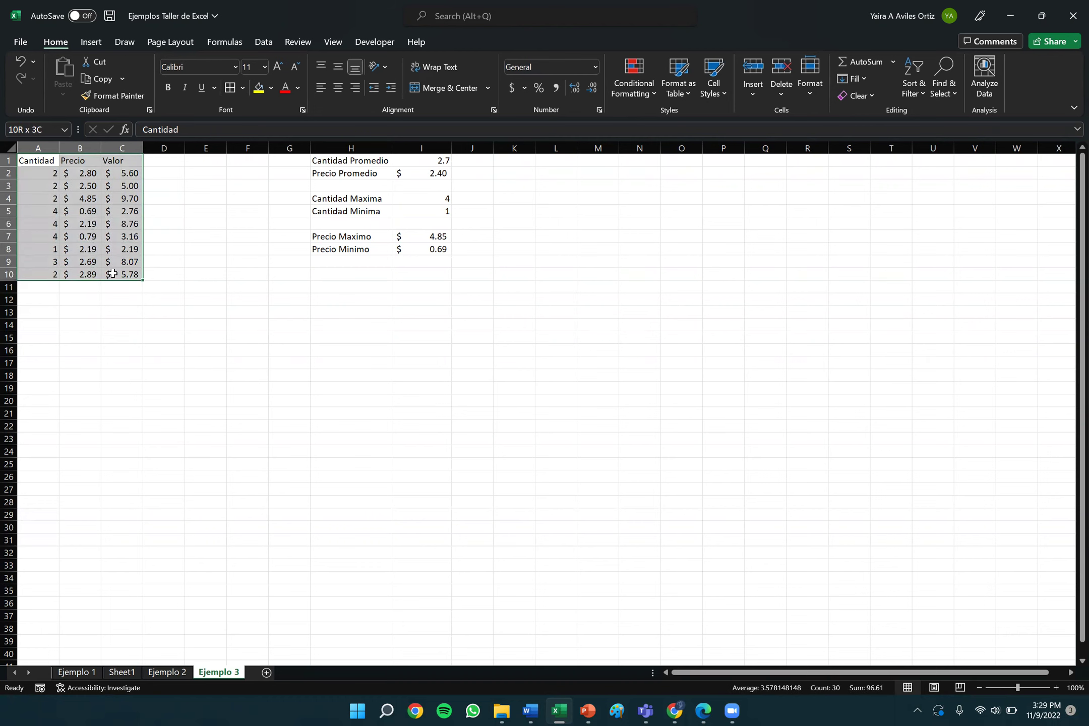
pyautogui.moveTo(112, 273); pyautogui.dragTo(112, 273)
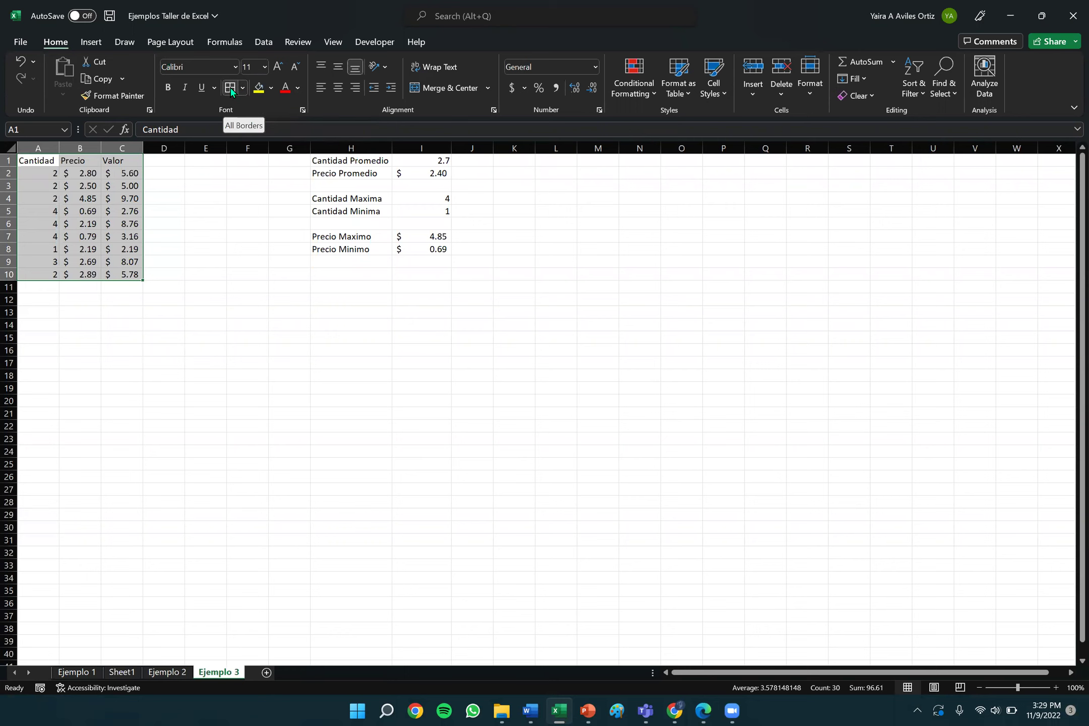
pyautogui.click(243, 88)
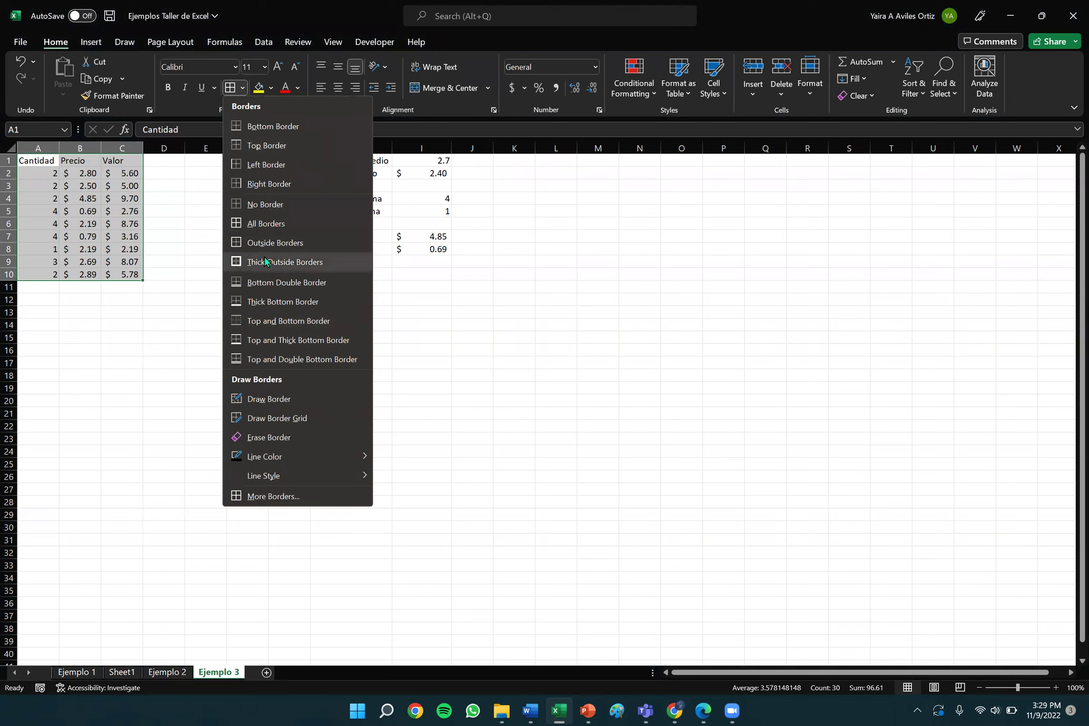
pyautogui.click(268, 224)
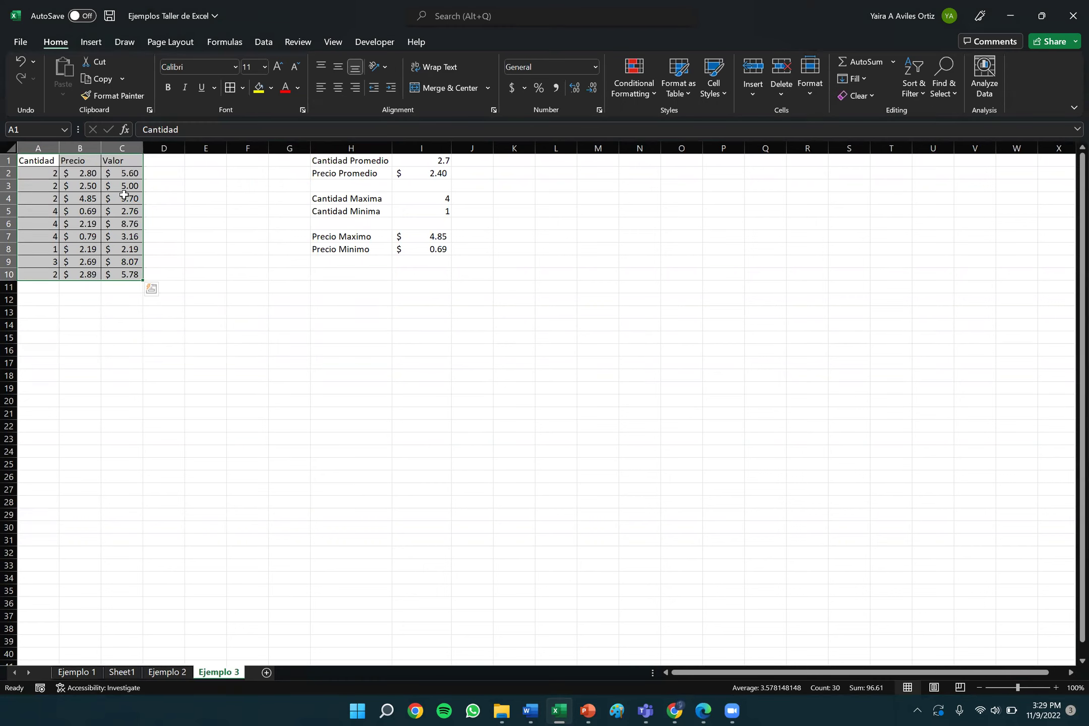
pyautogui.click(123, 200)
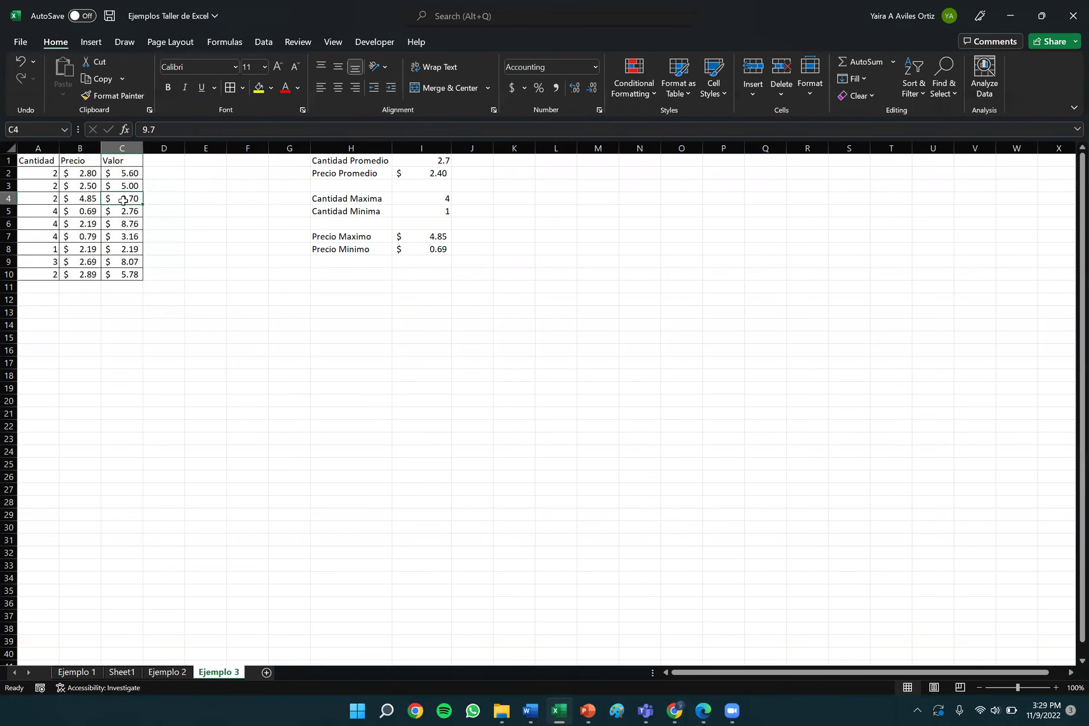
pyautogui.click(8, 160)
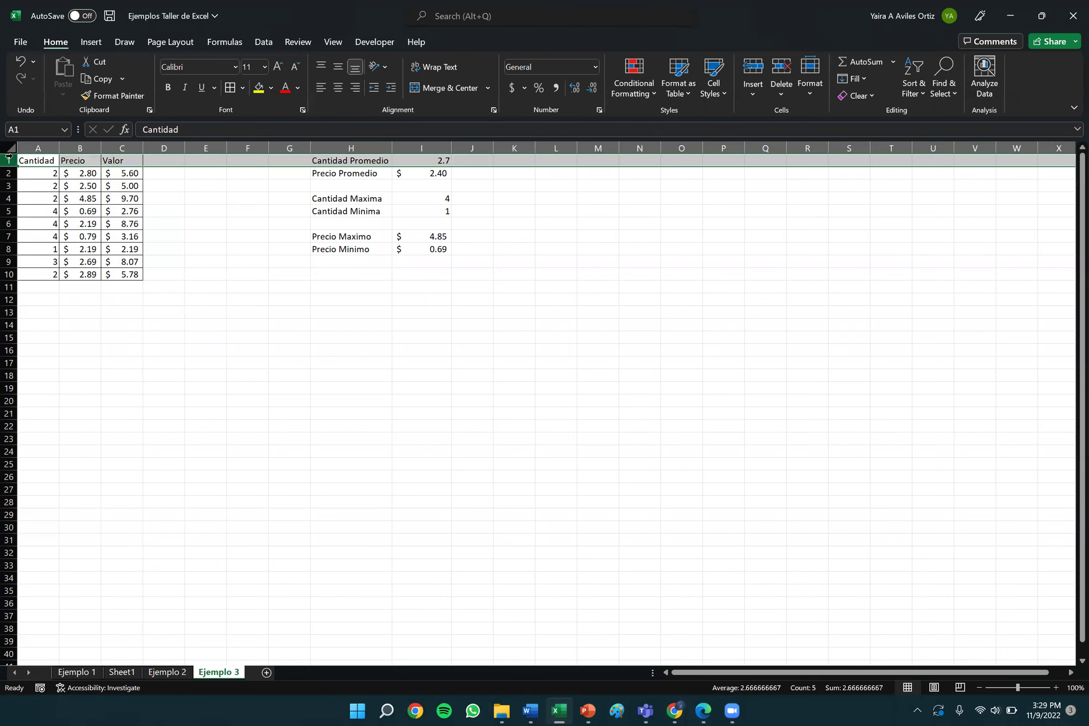
pyautogui.click(285, 354)
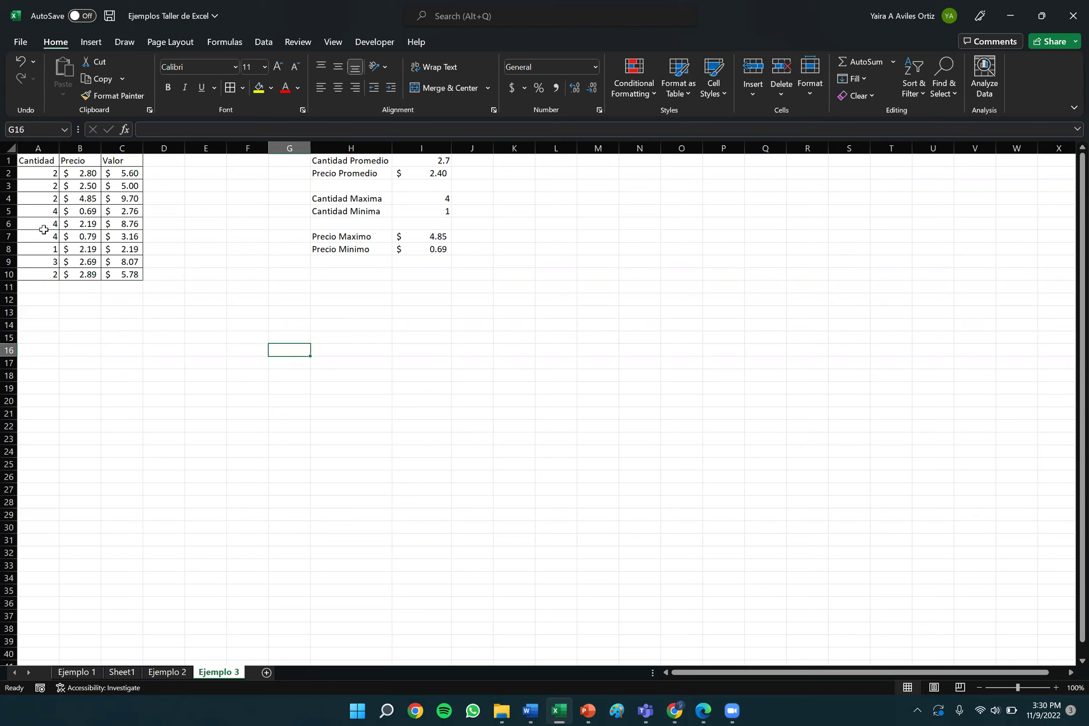
pyautogui.click(8, 161)
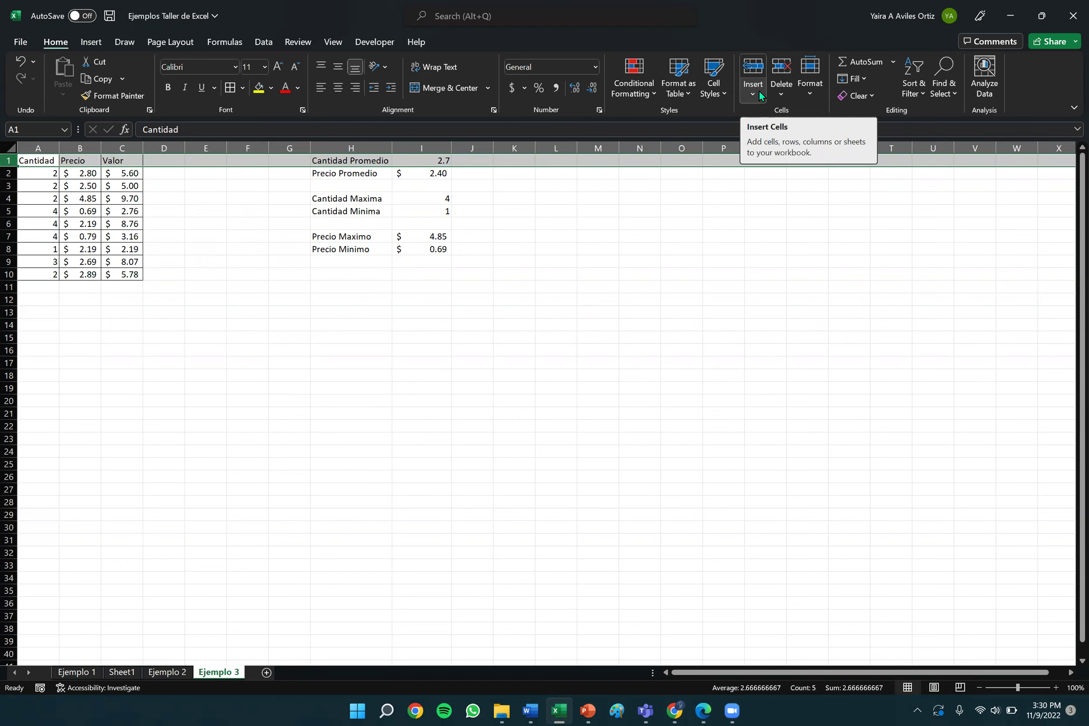
pyautogui.click(759, 90)
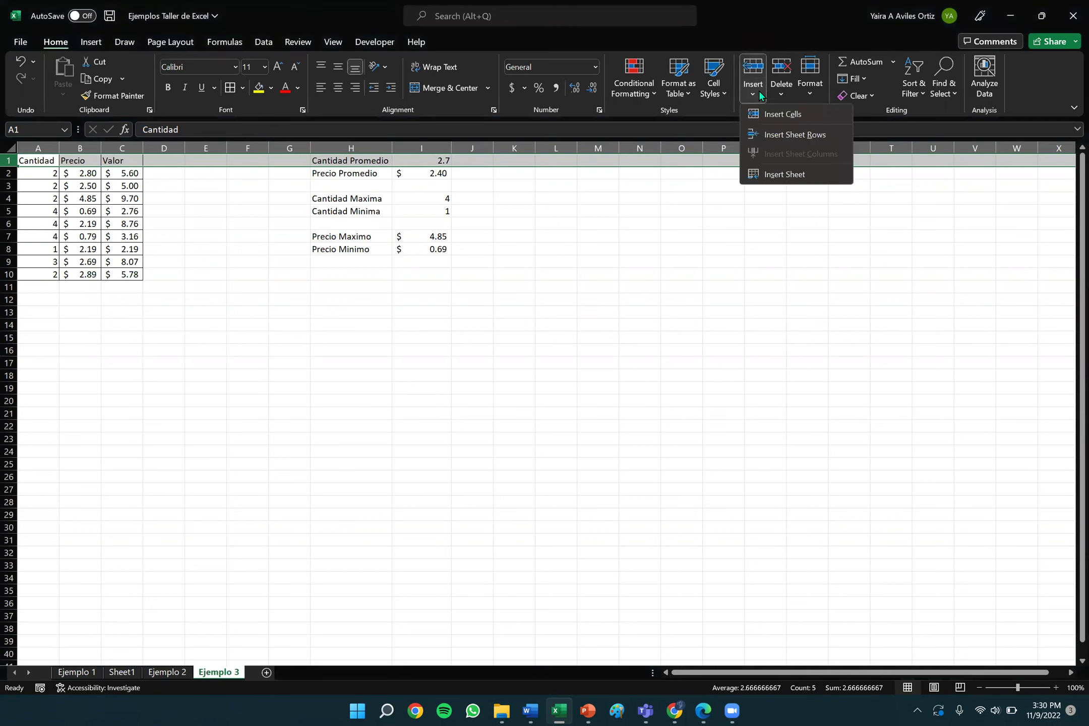
pyautogui.click(777, 134)
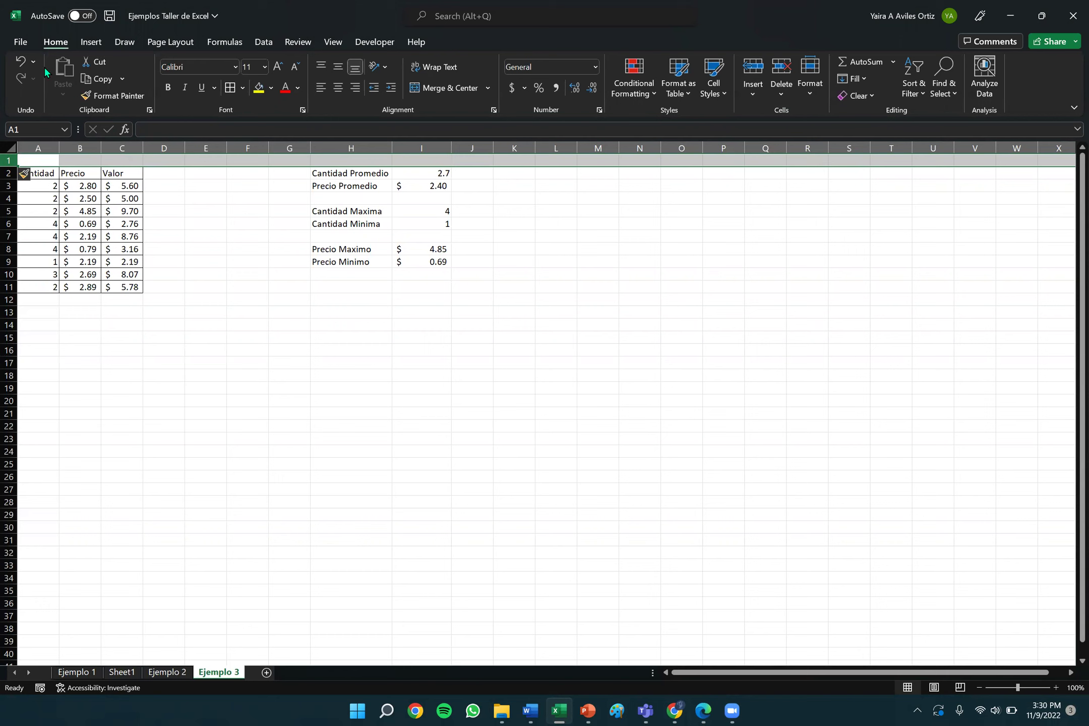
pyautogui.click(18, 61)
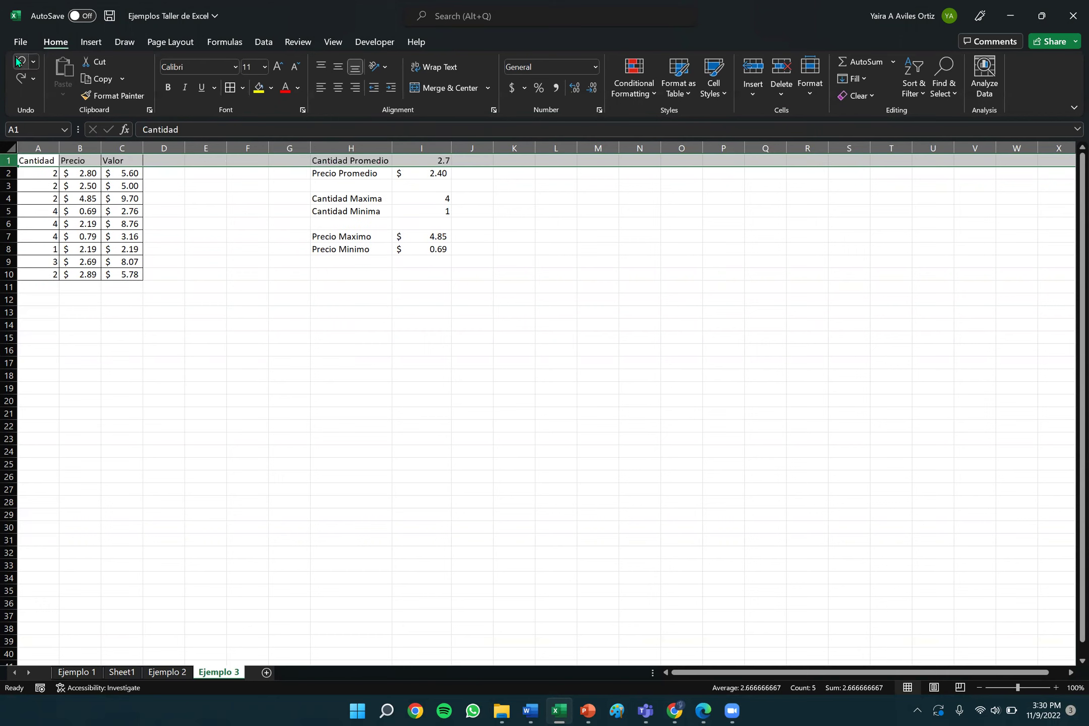
pyautogui.click(293, 259)
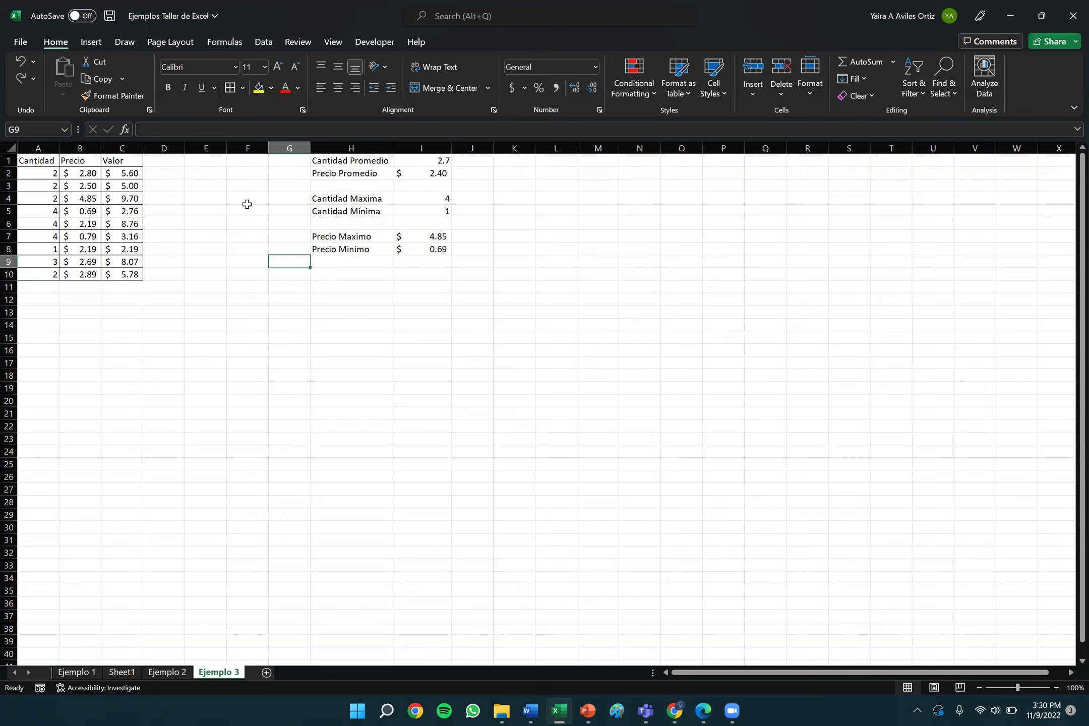
pyautogui.click(8, 161)
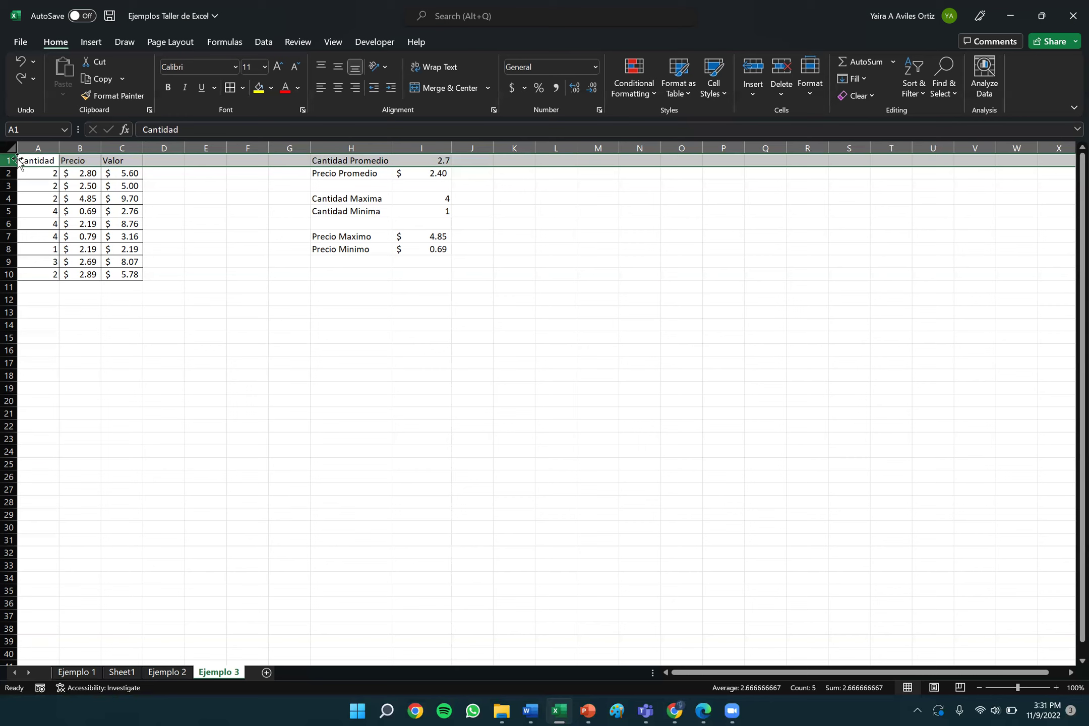
# Insert a blank row above row 1 and type 'Produccion de Pimiento Enero 2020' in A1.
pyautogui.rightClick(29, 161)
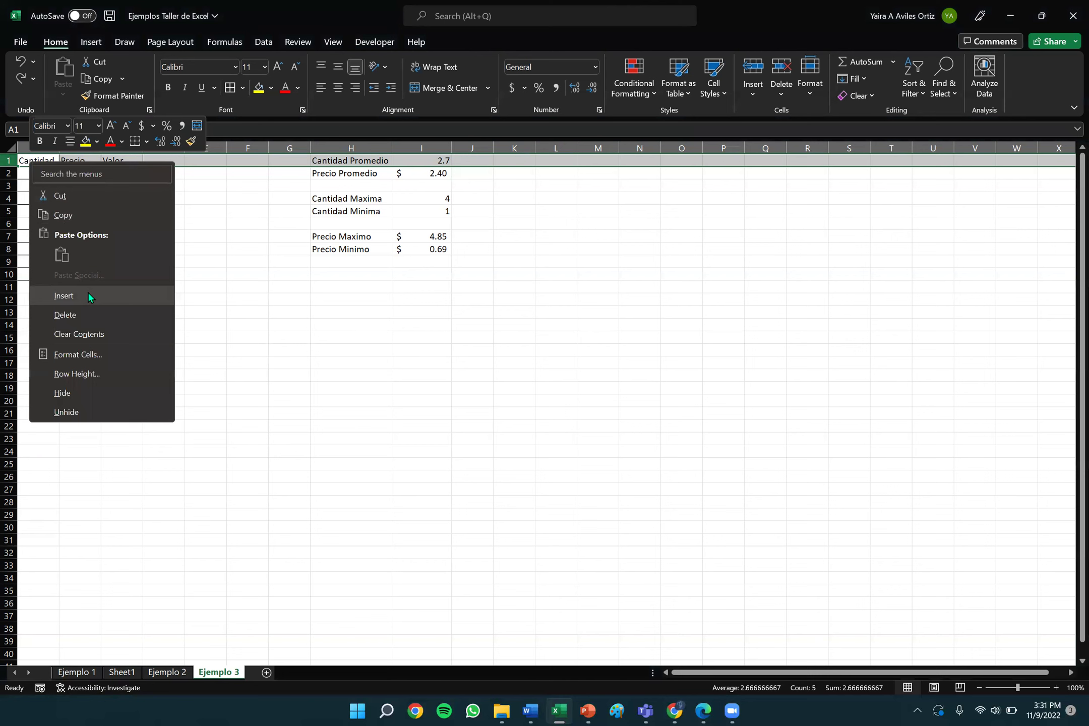
pyautogui.click(64, 296)
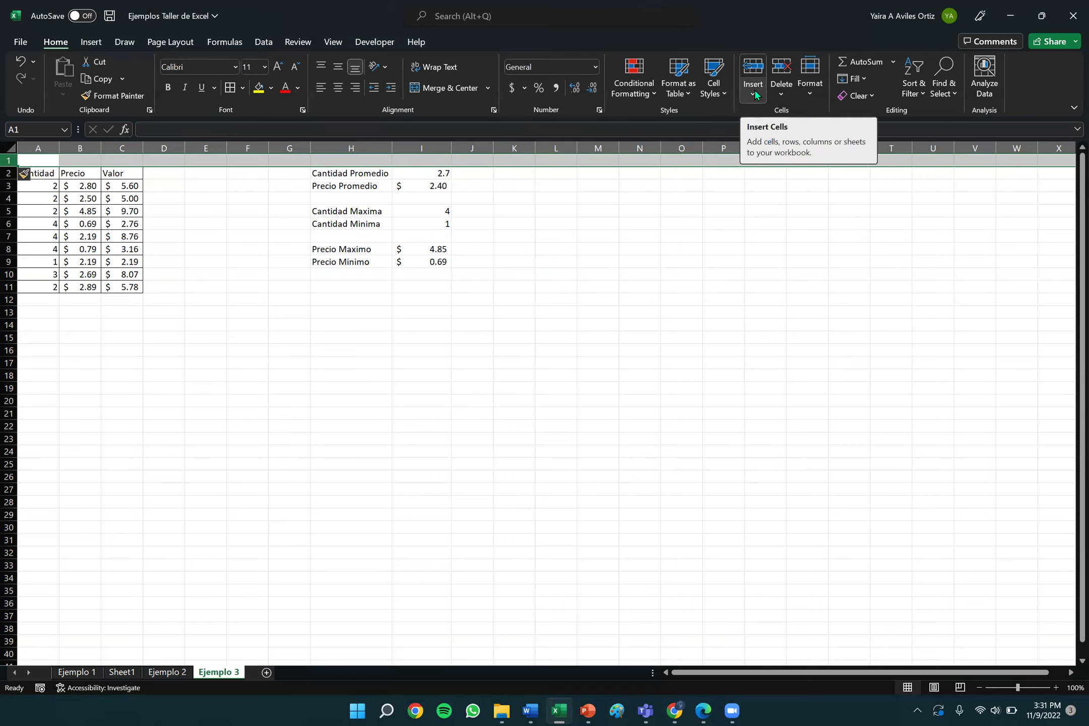
pyautogui.click(37, 161)
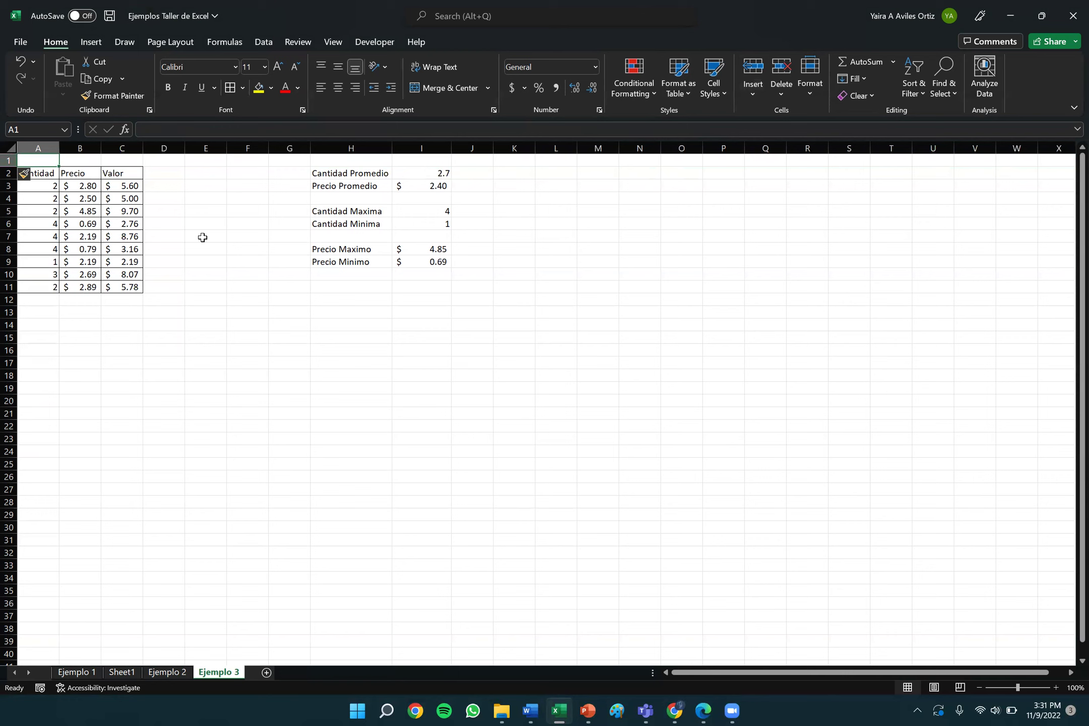
pyautogui.write('Producci')
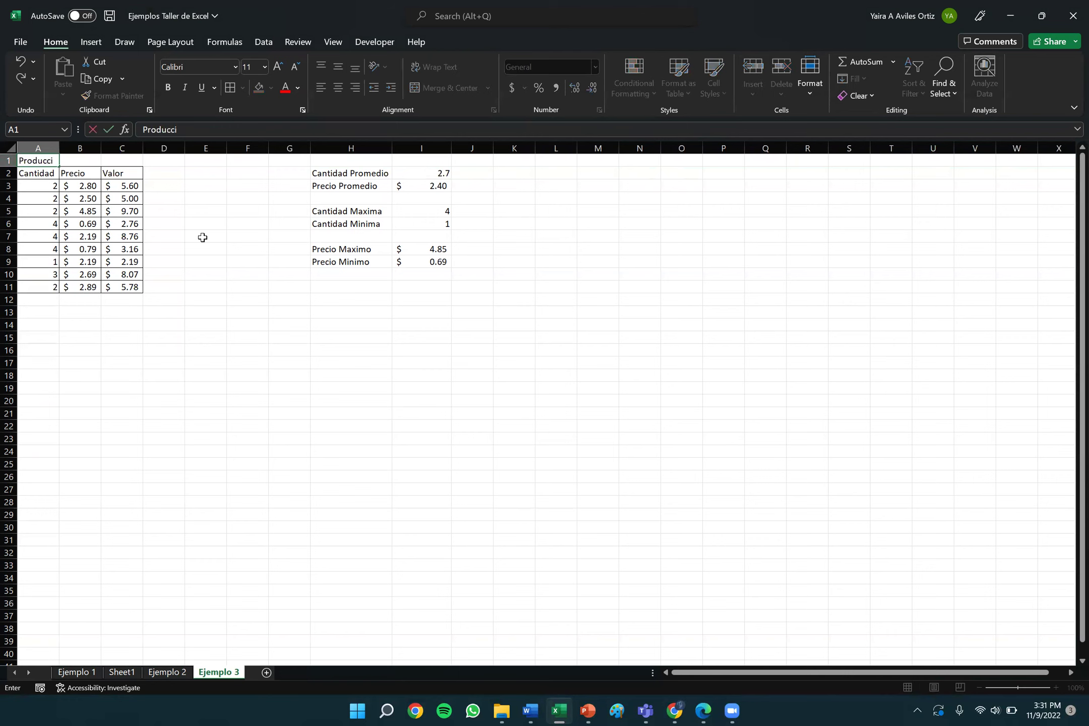
pyautogui.write('on de Pimiento Enero 2020')
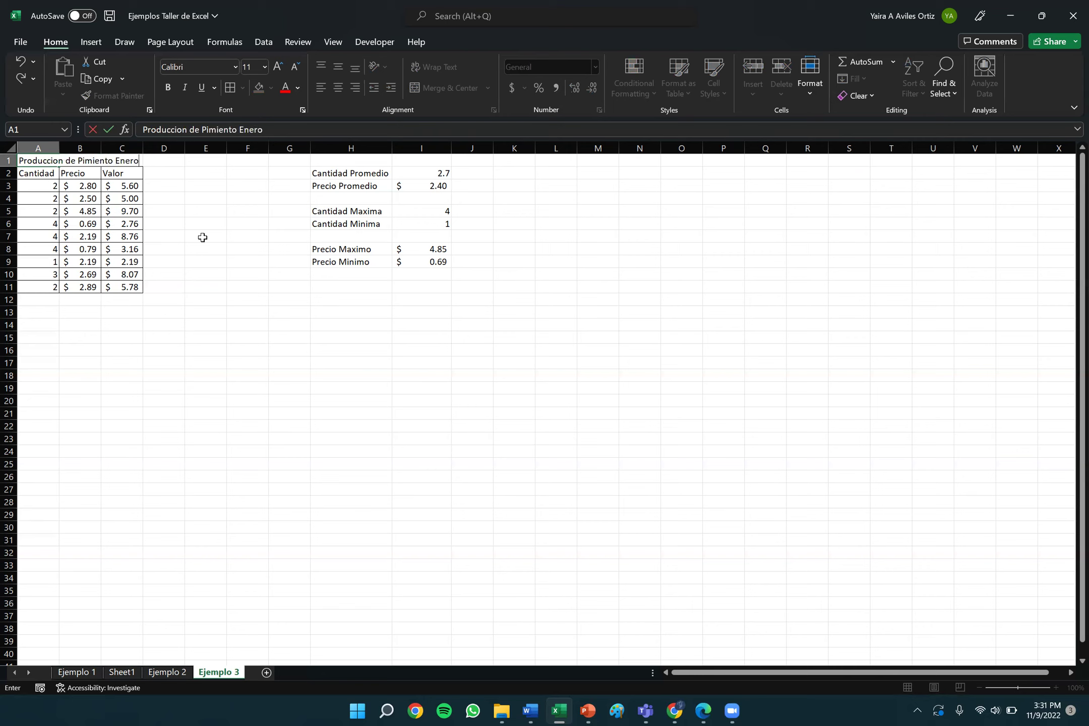
# Confirm the title 'Produccion de Pimiento Enero 2020' in A1 and reselect it.
pyautogui.click(228, 260)
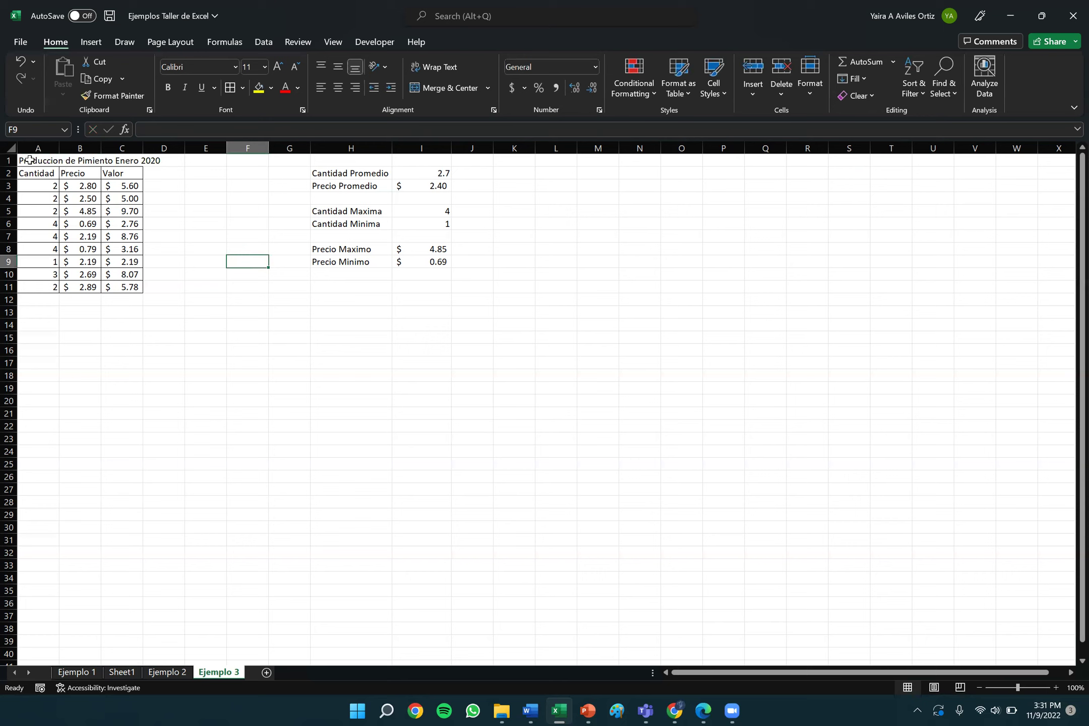
pyautogui.click(30, 160)
pyautogui.moveTo(30, 161); pyautogui.dragTo(130, 167)
pyautogui.click(181, 235)
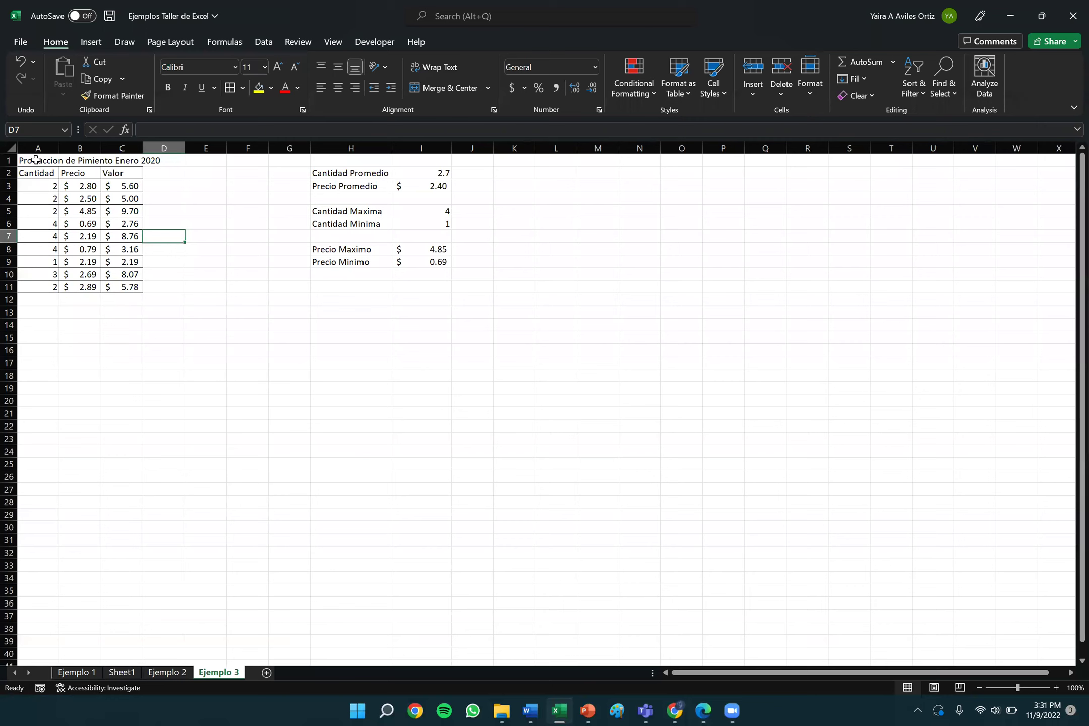
pyautogui.click(39, 160)
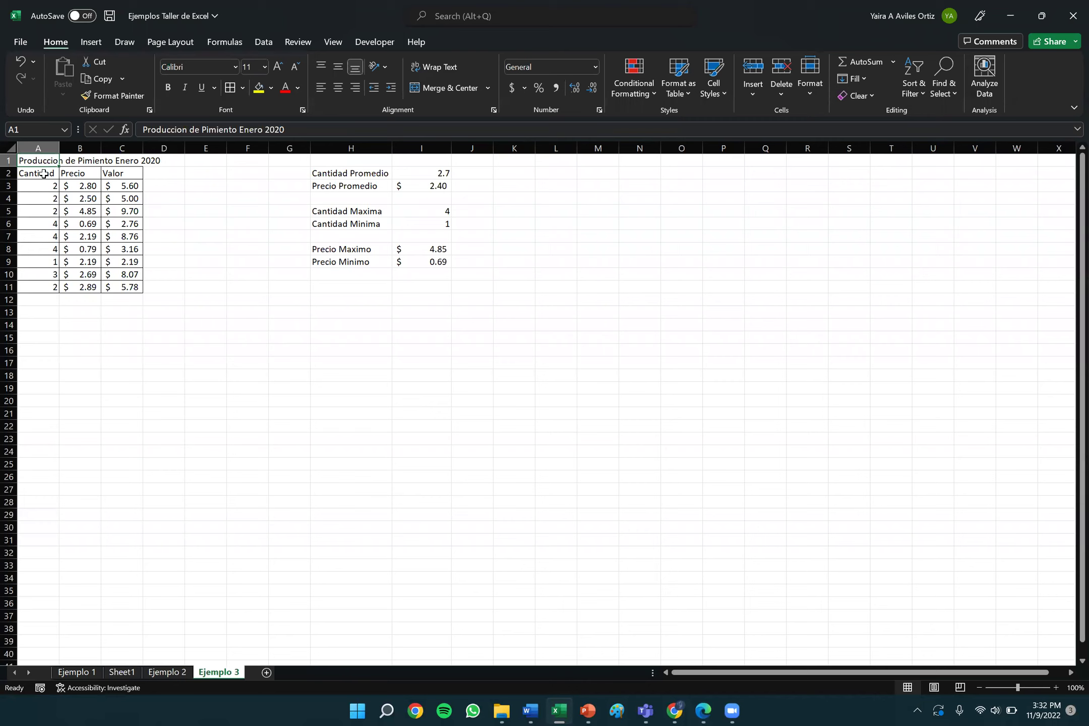
# Merge and centre the title across A1:C1.
pyautogui.moveTo(40, 160); pyautogui.dragTo(133, 159)
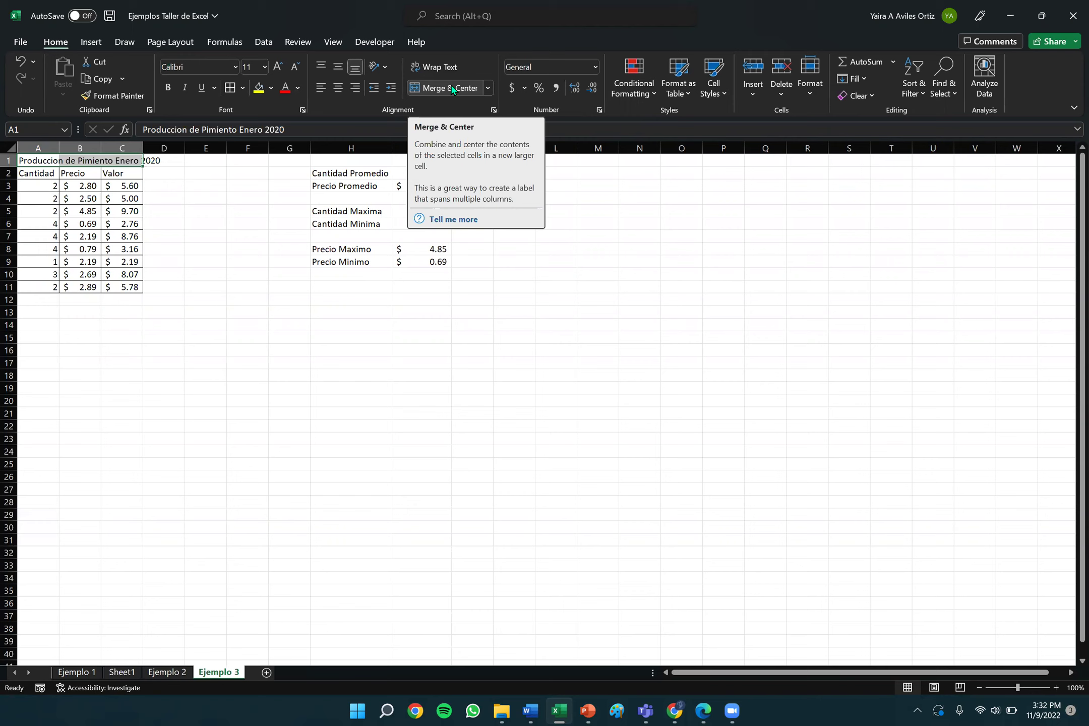
pyautogui.click(453, 89)
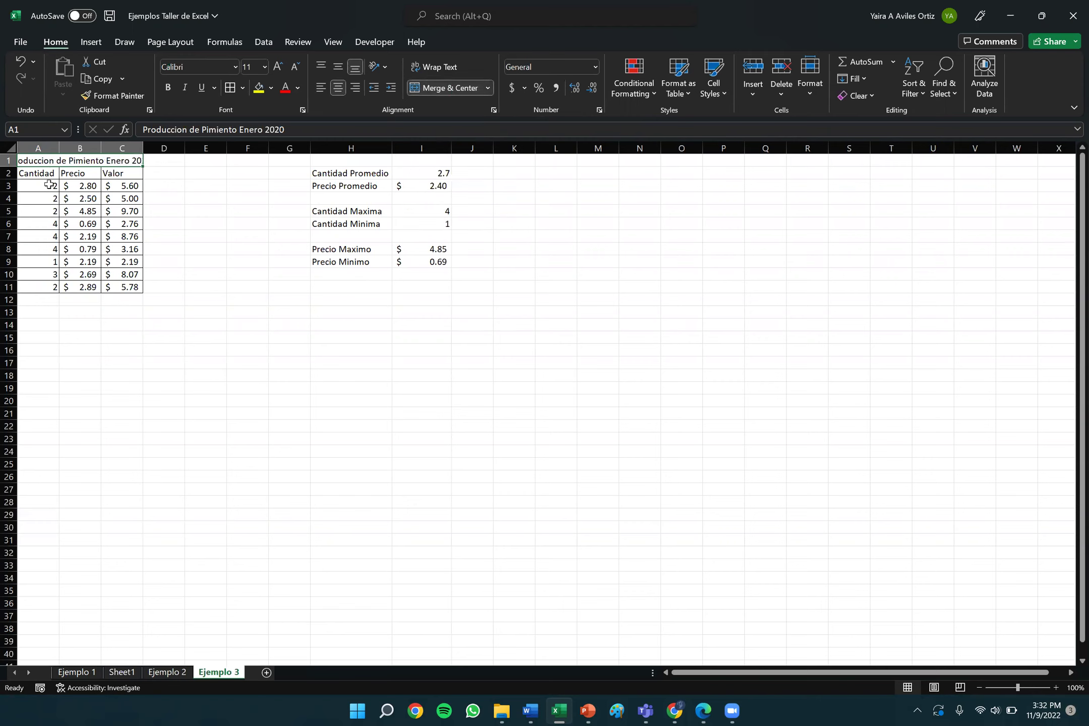
pyautogui.click(51, 148)
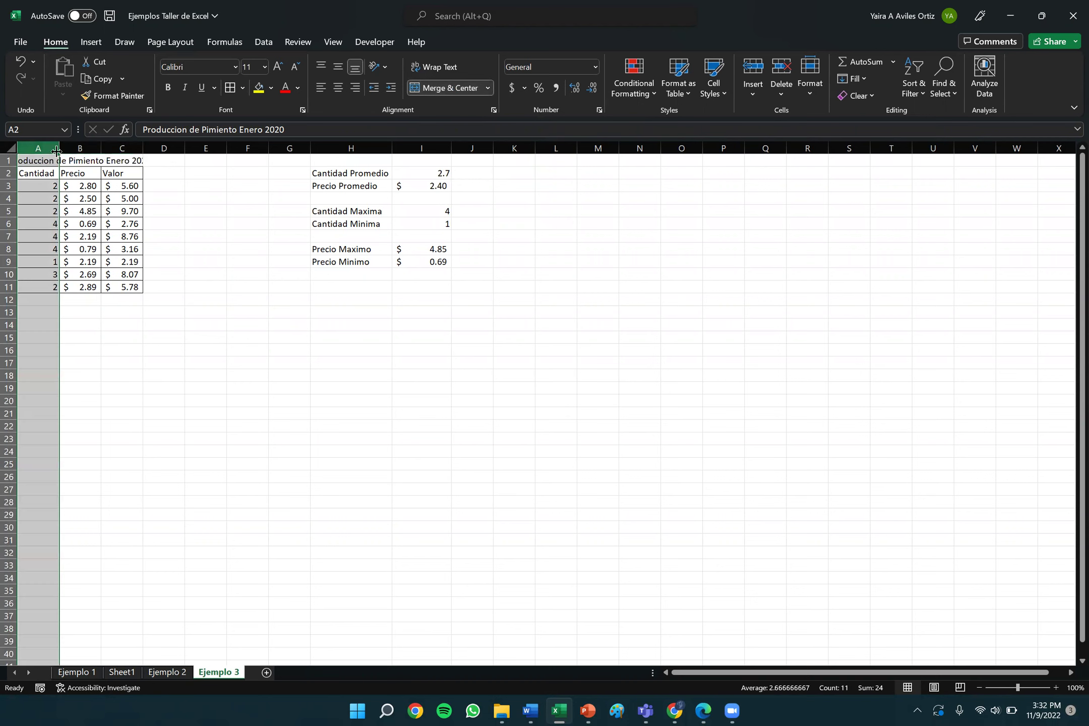
pyautogui.click(65, 162)
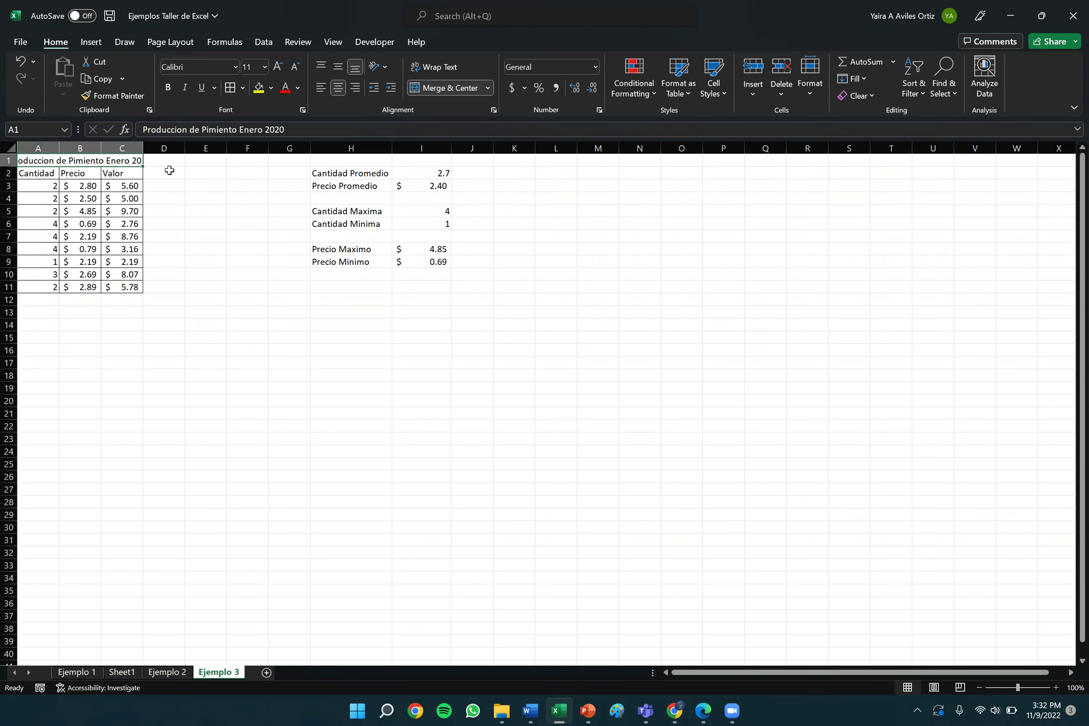
# Widen column A so the full title is visible.
pyautogui.click(47, 148)
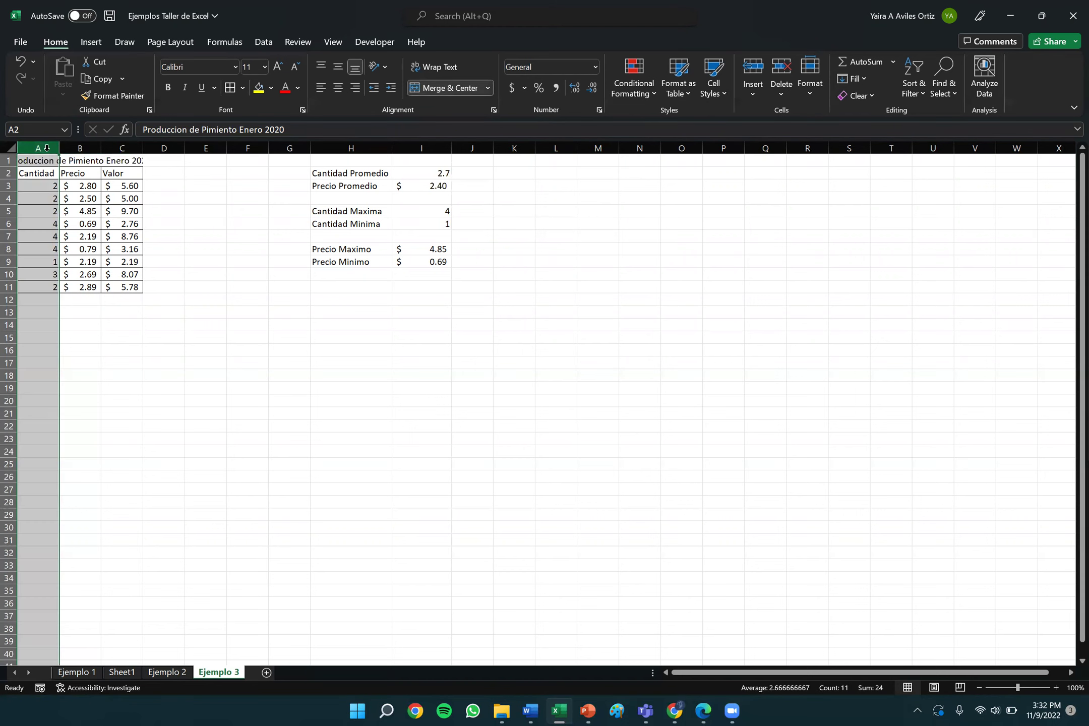
pyautogui.doubleClick(59, 147)
pyautogui.moveTo(59, 147); pyautogui.dragTo(197, 153)
pyautogui.click(104, 143)
pyautogui.click(165, 148)
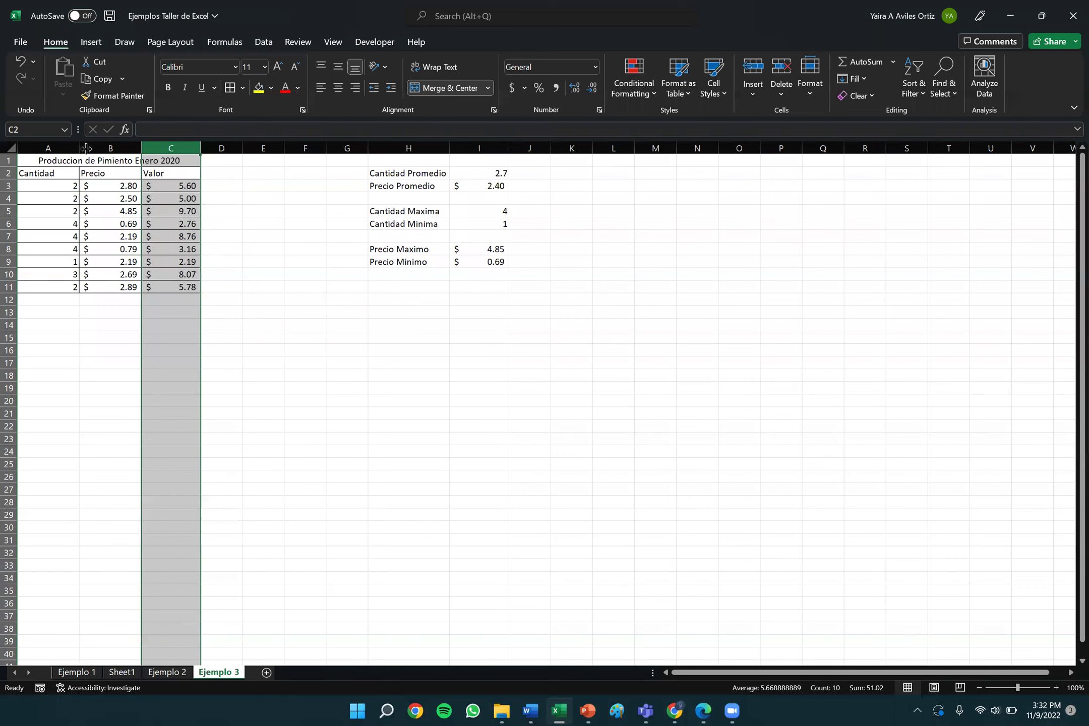
# Narrow column A slightly, then review the Cantidad to Valor headers.
pyautogui.click(68, 146)
pyautogui.moveTo(78, 148); pyautogui.dragTo(71, 148)
pyautogui.click(203, 334)
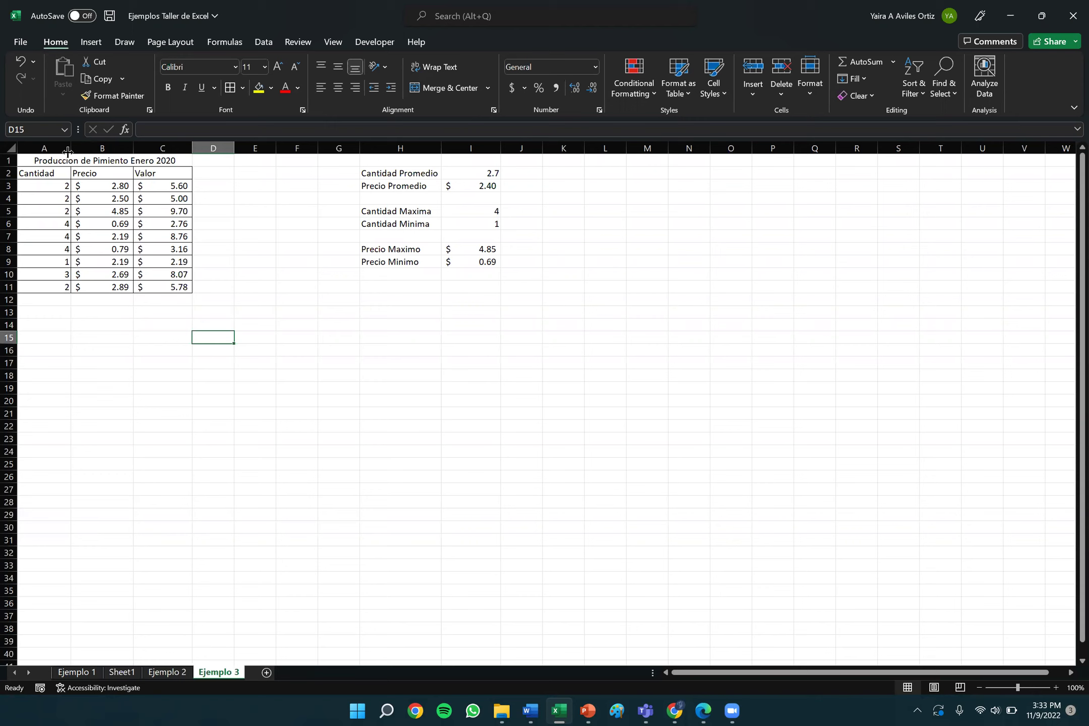
pyautogui.click(37, 174)
pyautogui.press('Right')
pyautogui.press('Right')
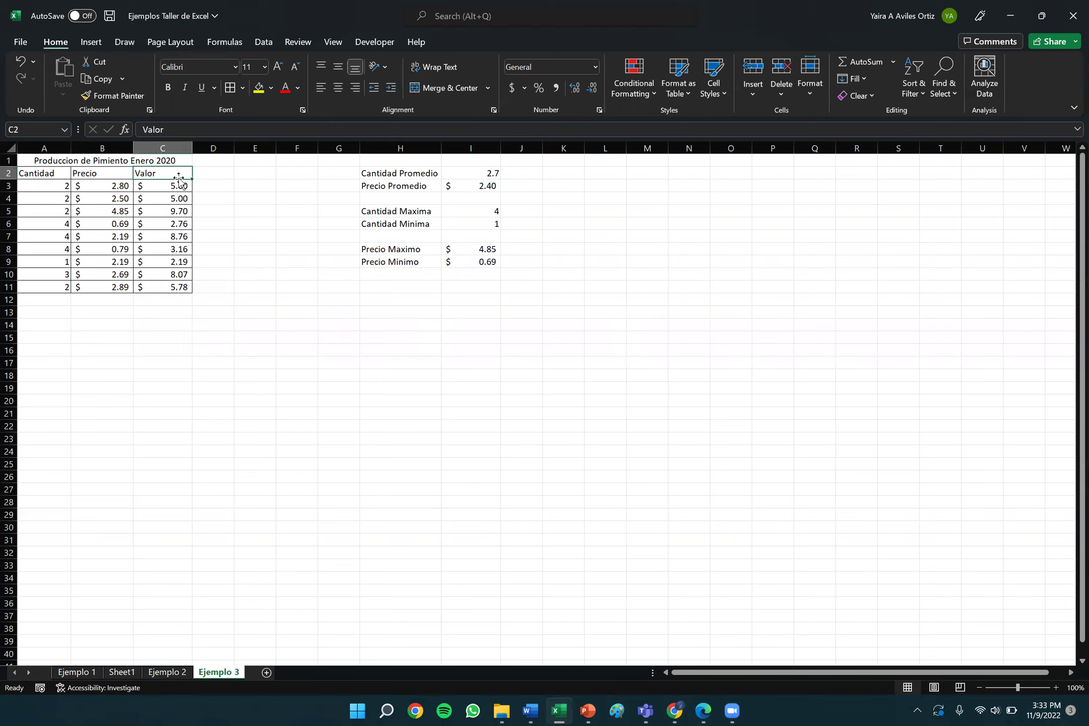
pyautogui.press('Left')
pyautogui.press('Left')
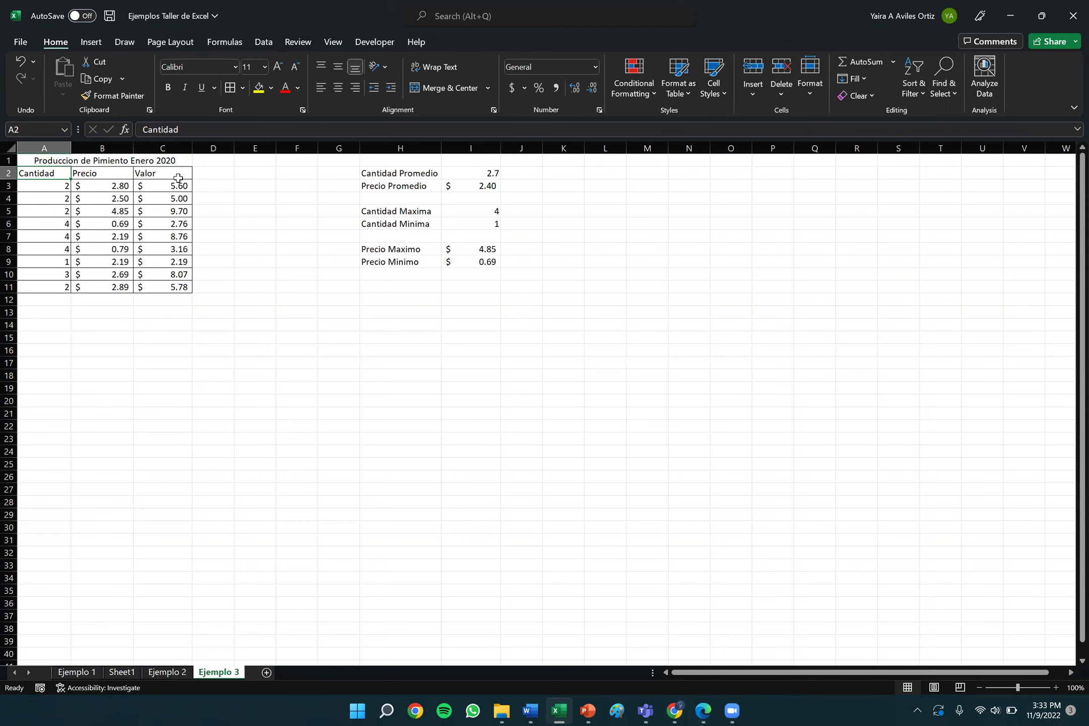
pyautogui.click(69, 159)
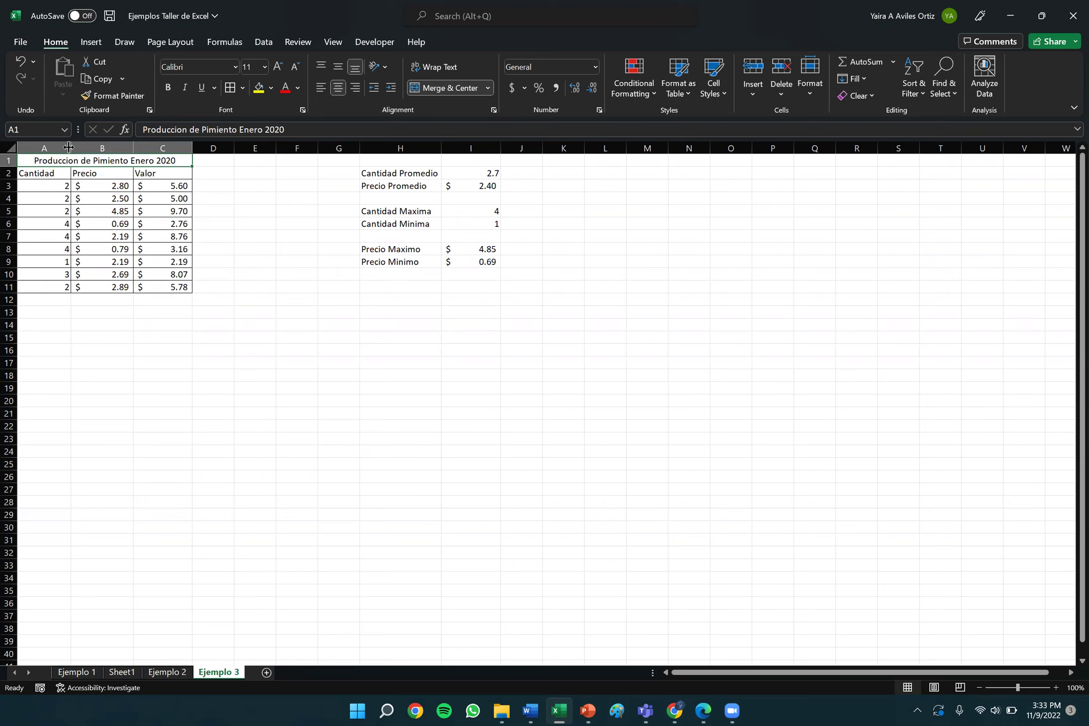
# Try much wider widths for column A, then settle it only slightly wider.
pyautogui.moveTo(69, 146); pyautogui.dragTo(71, 147)
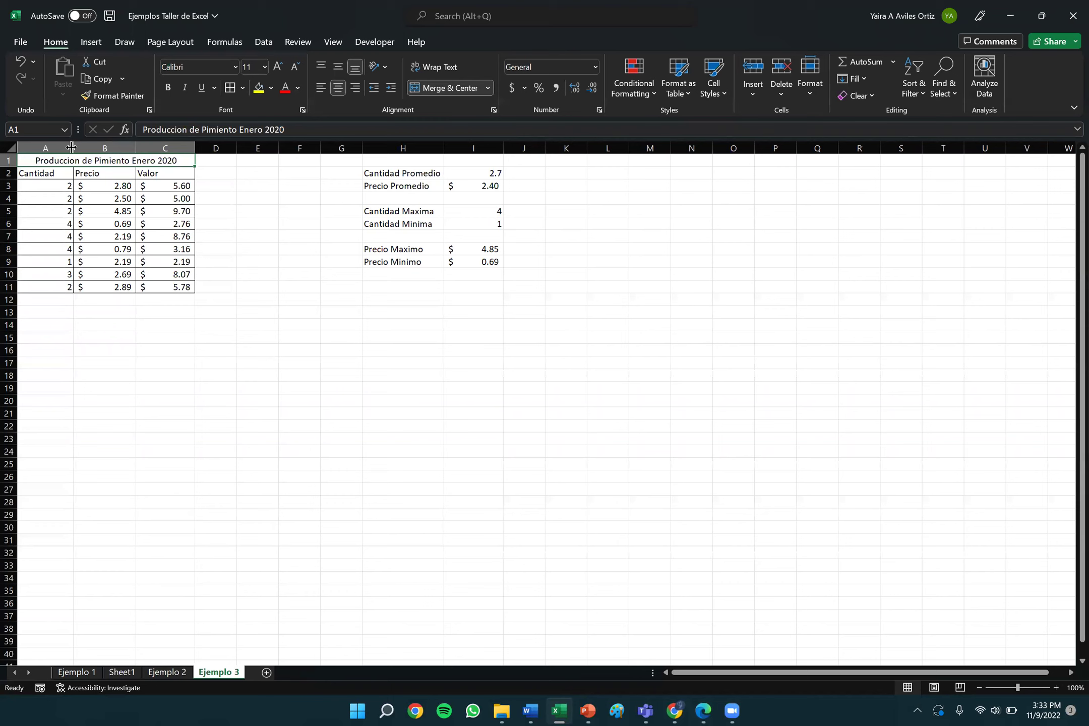
pyautogui.moveTo(71, 147); pyautogui.dragTo(71, 182)
pyautogui.moveTo(74, 149); pyautogui.dragTo(451, 195)
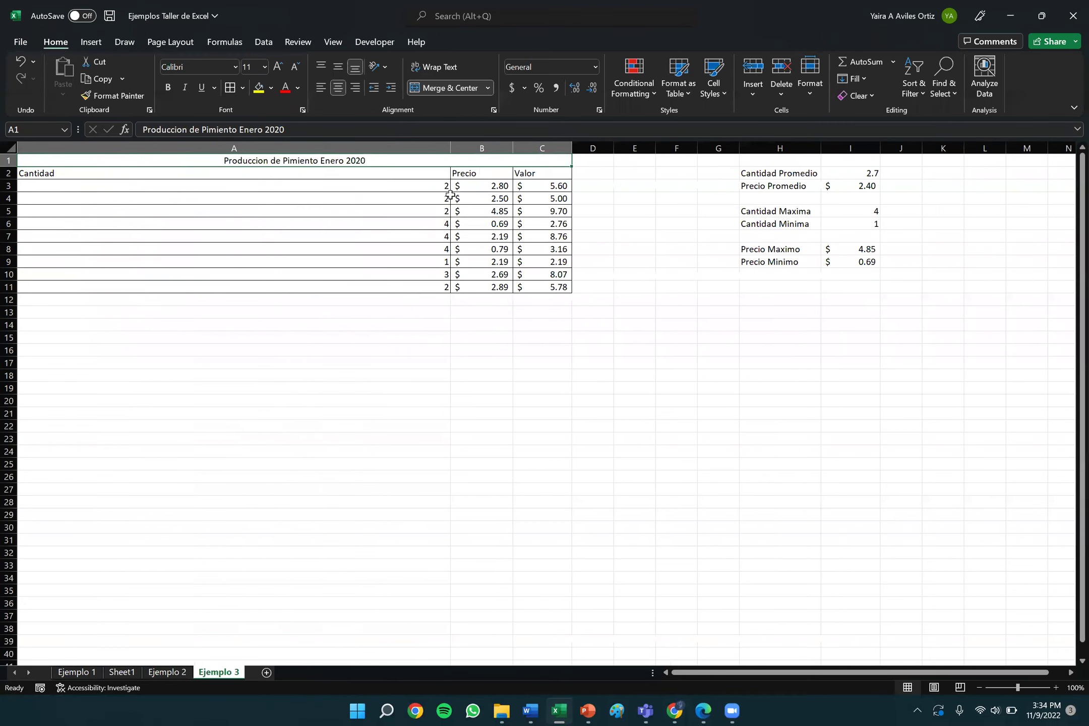
pyautogui.moveTo(449, 148); pyautogui.dragTo(146, 153)
pyautogui.moveTo(122, 154); pyautogui.dragTo(84, 151)
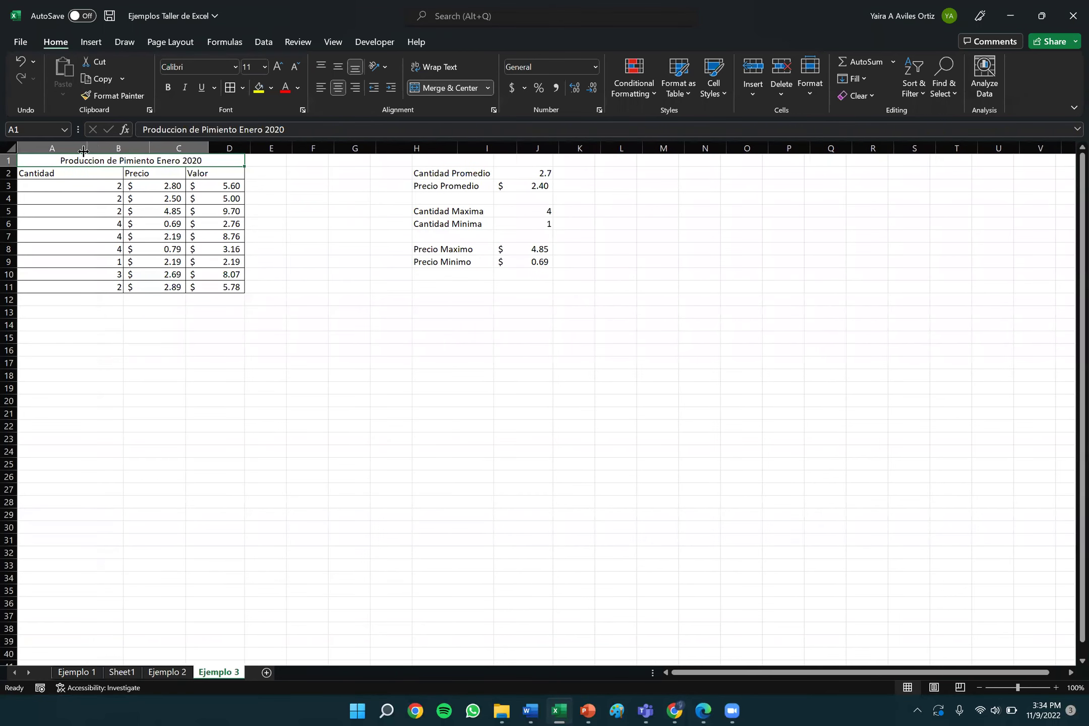
pyautogui.click(249, 310)
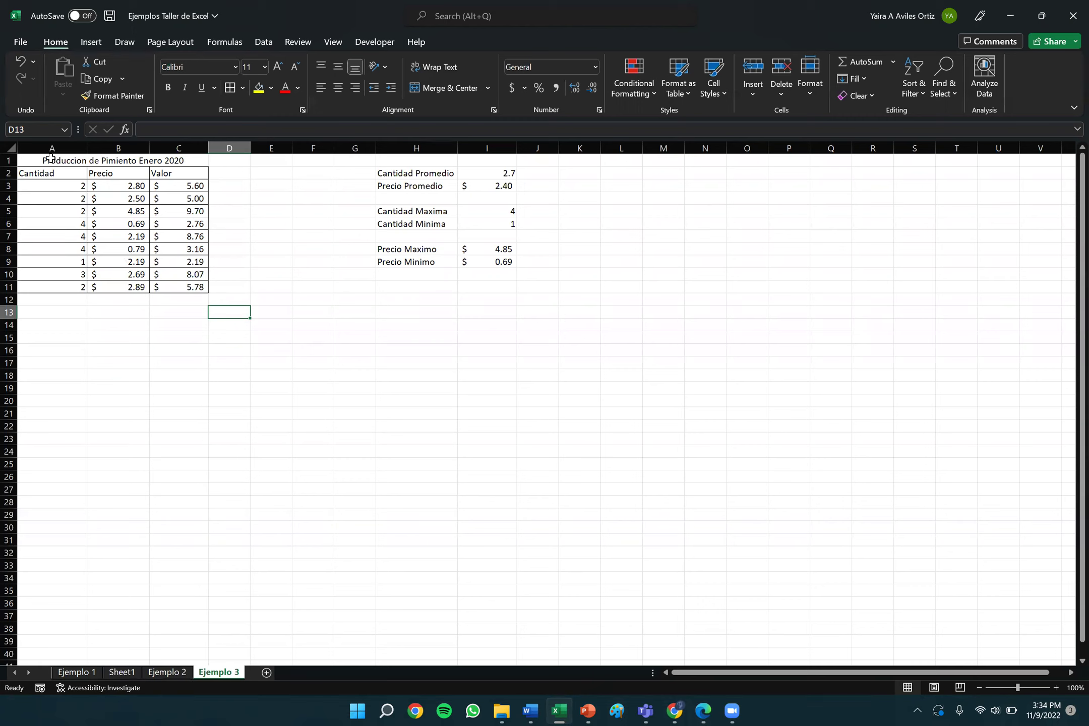
# Centre-align the Cantidad, Precio and Valor headers and values in A2:C11.
pyautogui.moveTo(50, 187); pyautogui.dragTo(132, 200)
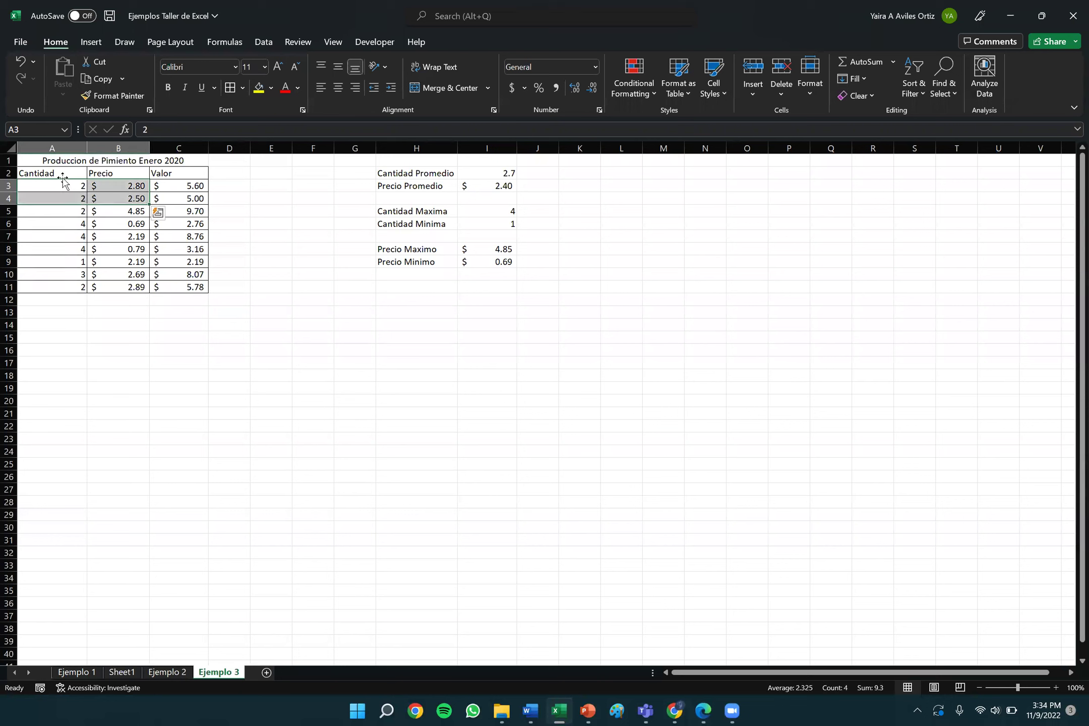
pyautogui.moveTo(56, 174); pyautogui.dragTo(184, 288)
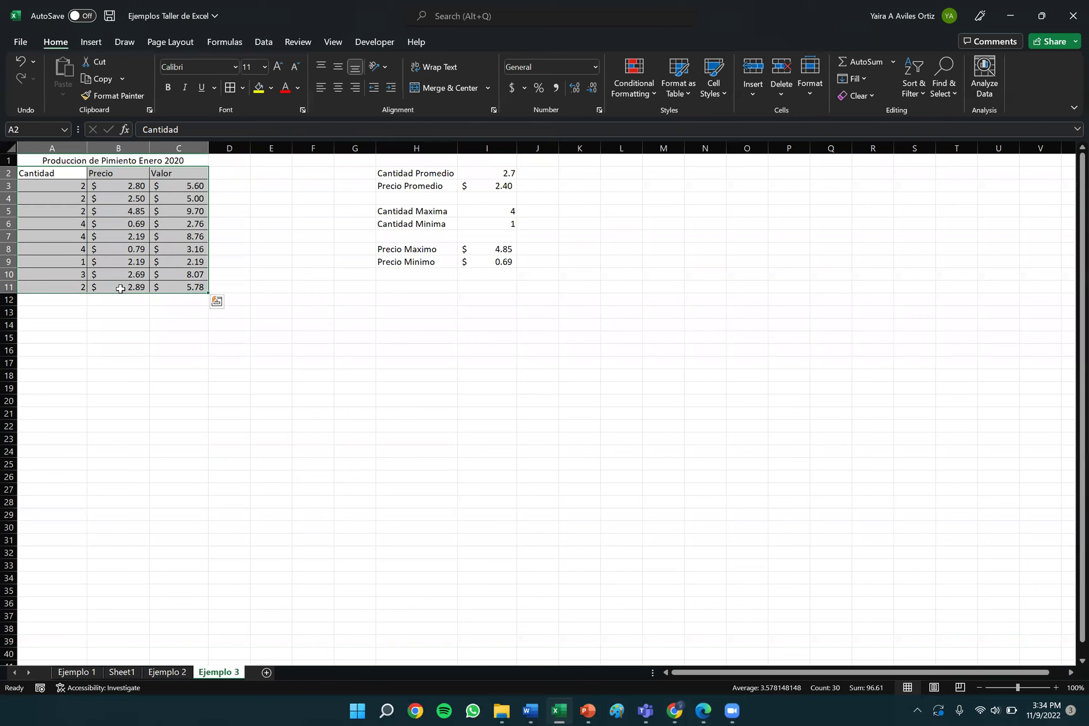
pyautogui.click(42, 173)
pyautogui.moveTo(42, 173); pyautogui.dragTo(182, 288)
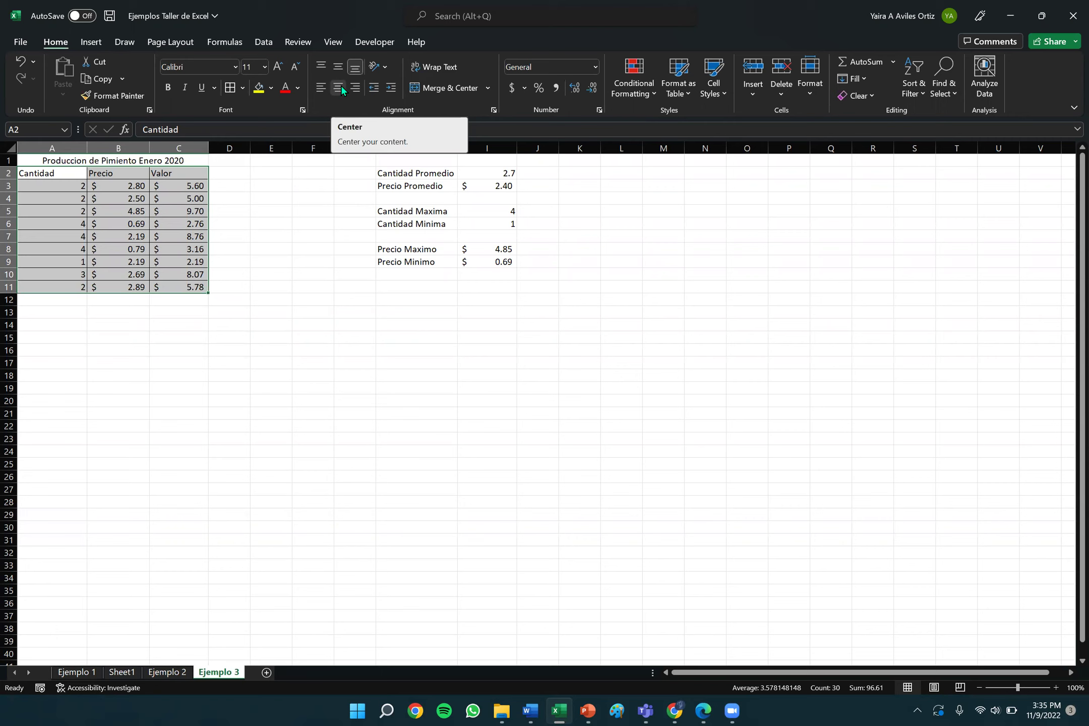
pyautogui.click(341, 85)
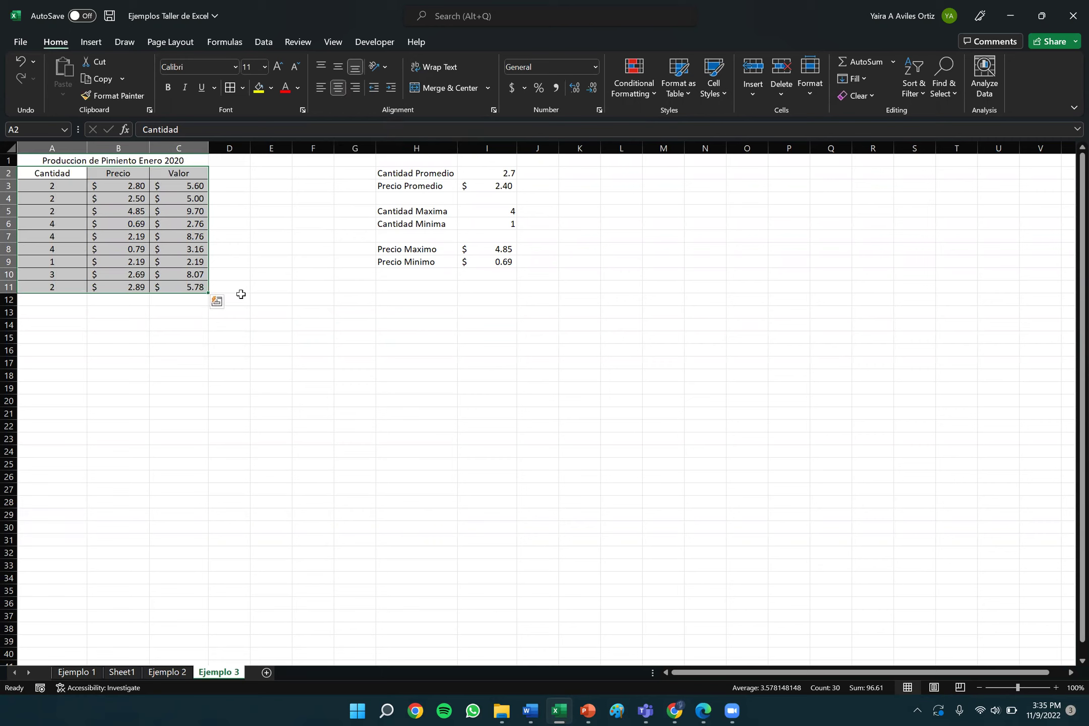
pyautogui.click(116, 237)
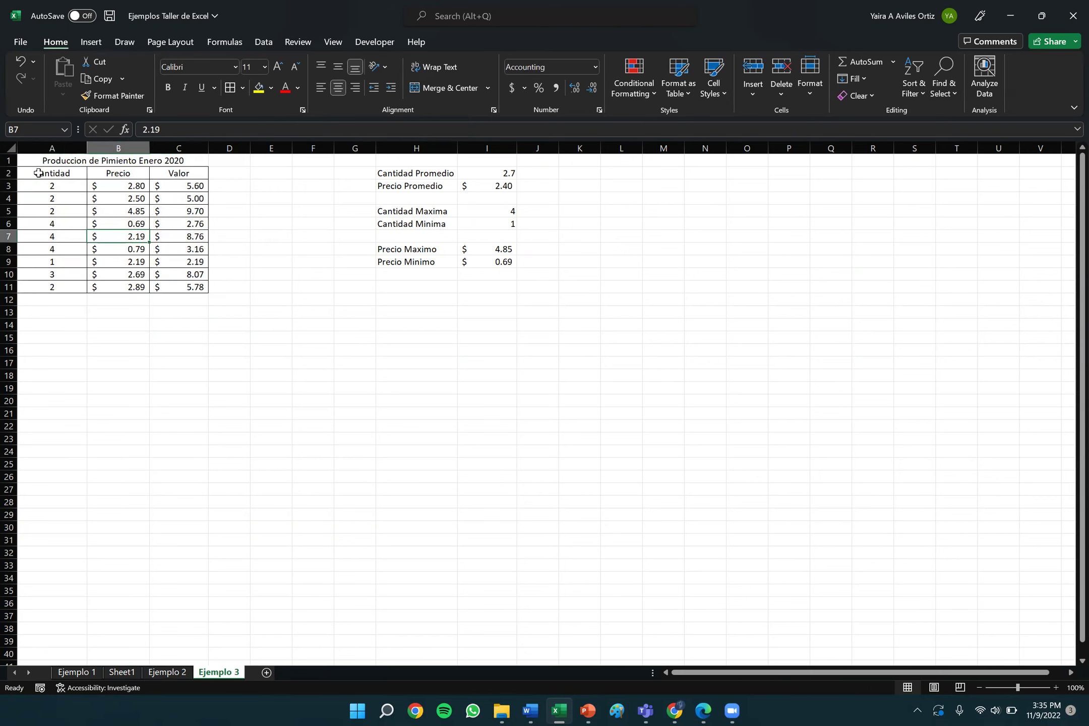
# Bold the title and the Cantidad, Precio and Valor headers in A1:C2.
pyautogui.moveTo(35, 173); pyautogui.dragTo(183, 170)
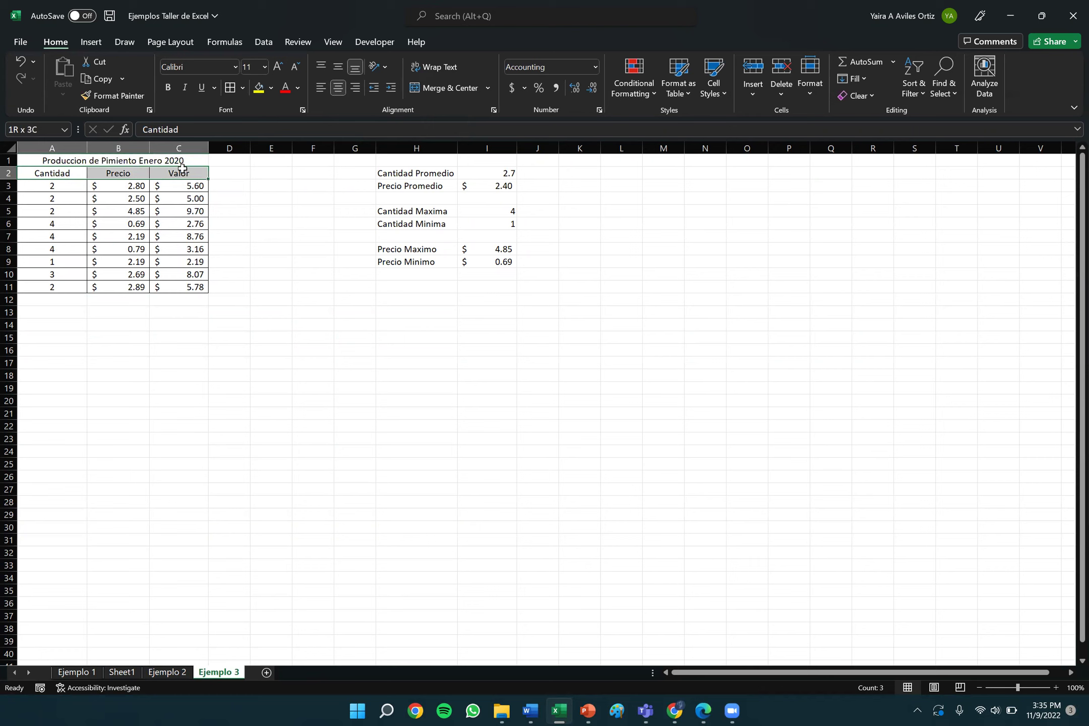
pyautogui.click(247, 205)
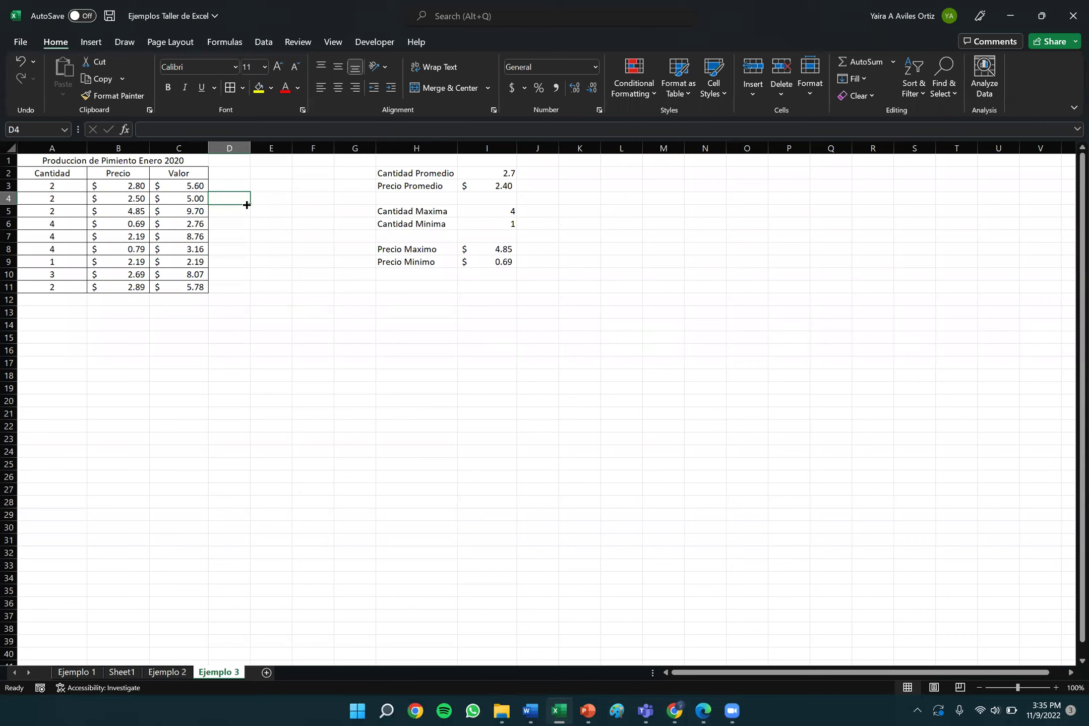
pyautogui.click(86, 159)
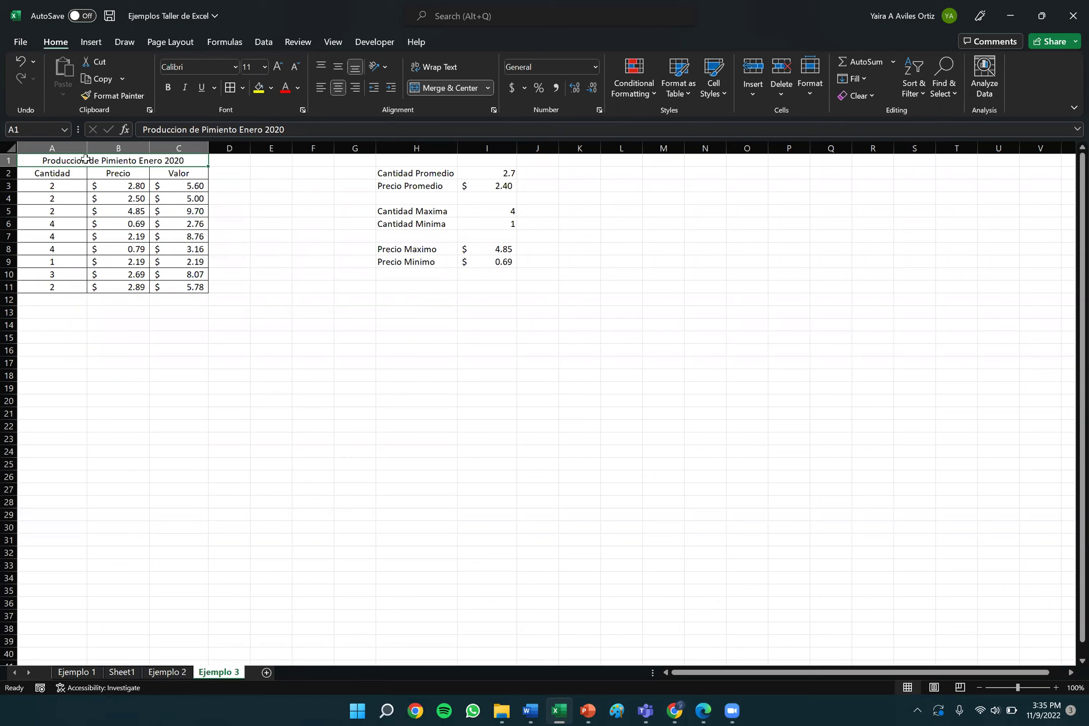
pyautogui.moveTo(86, 160); pyautogui.dragTo(88, 174)
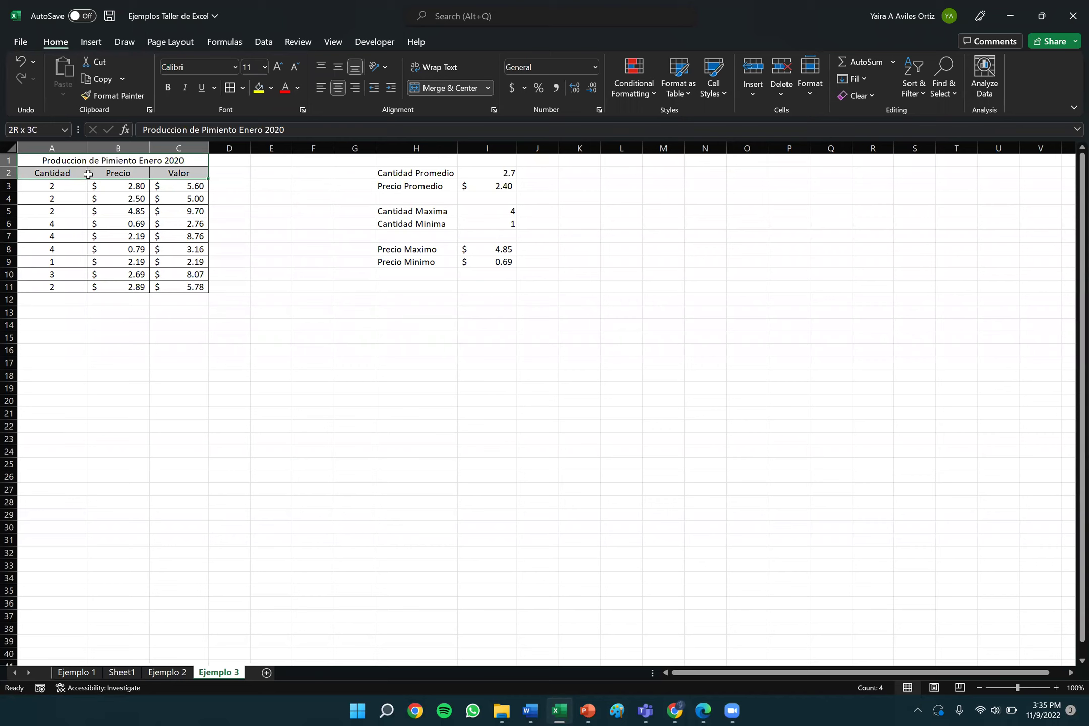
pyautogui.moveTo(88, 174); pyautogui.dragTo(88, 174)
pyautogui.click(168, 87)
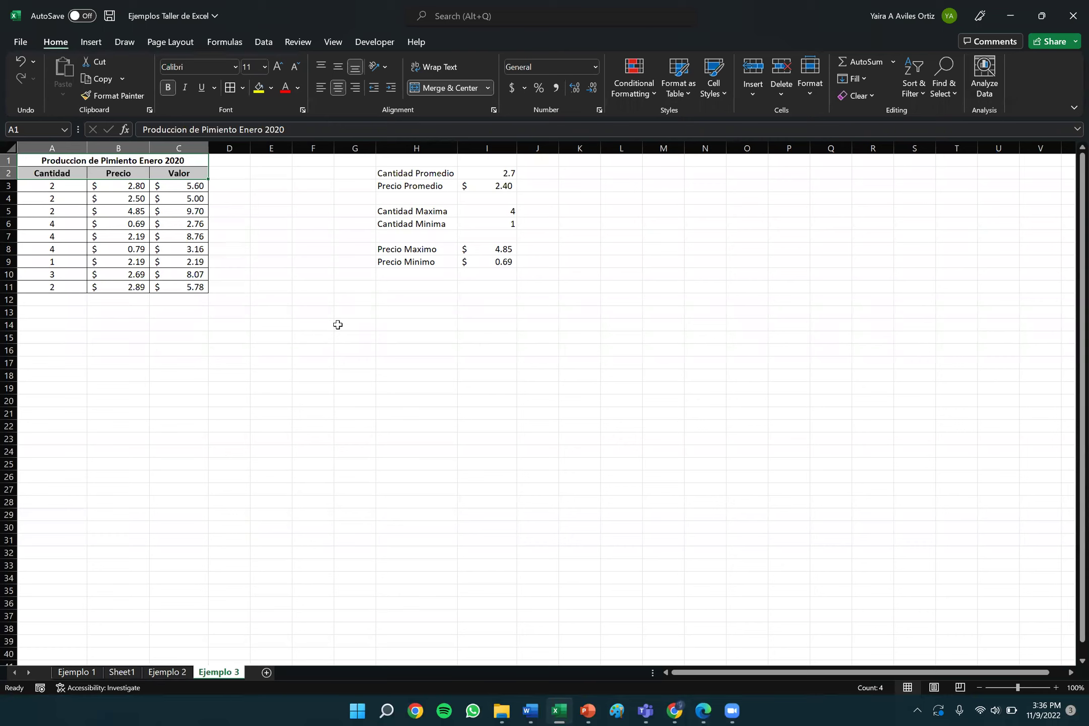
# Deselect the table, view the File backstage Home page, then return to the worksheet.
pyautogui.click(488, 399)
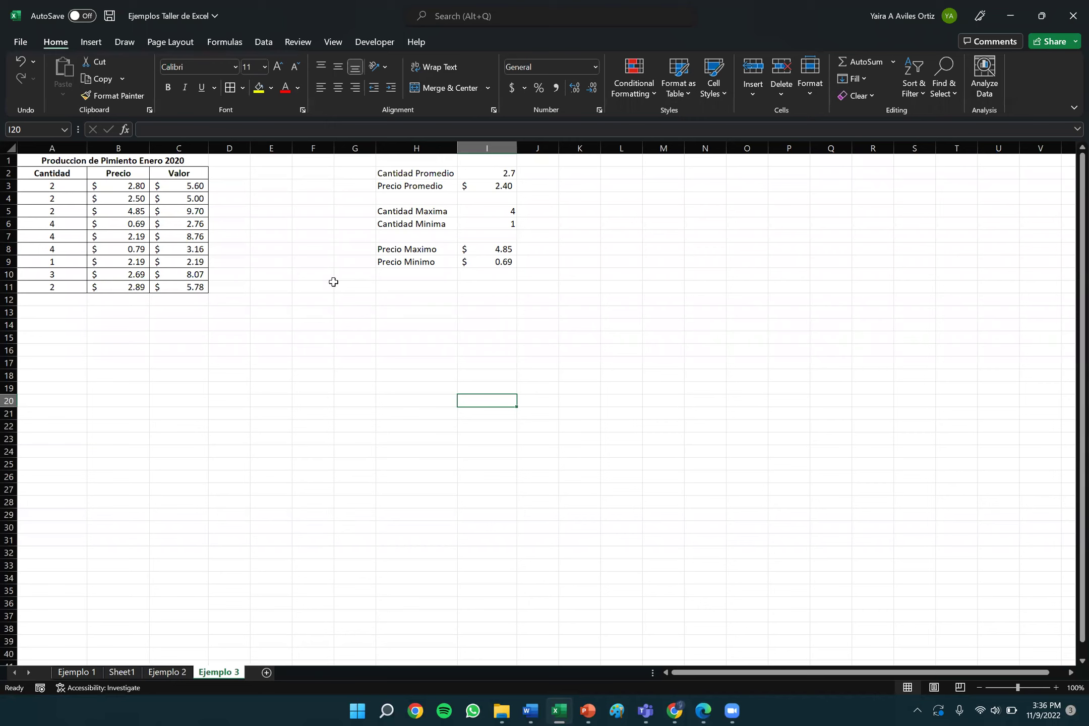
pyautogui.click(234, 183)
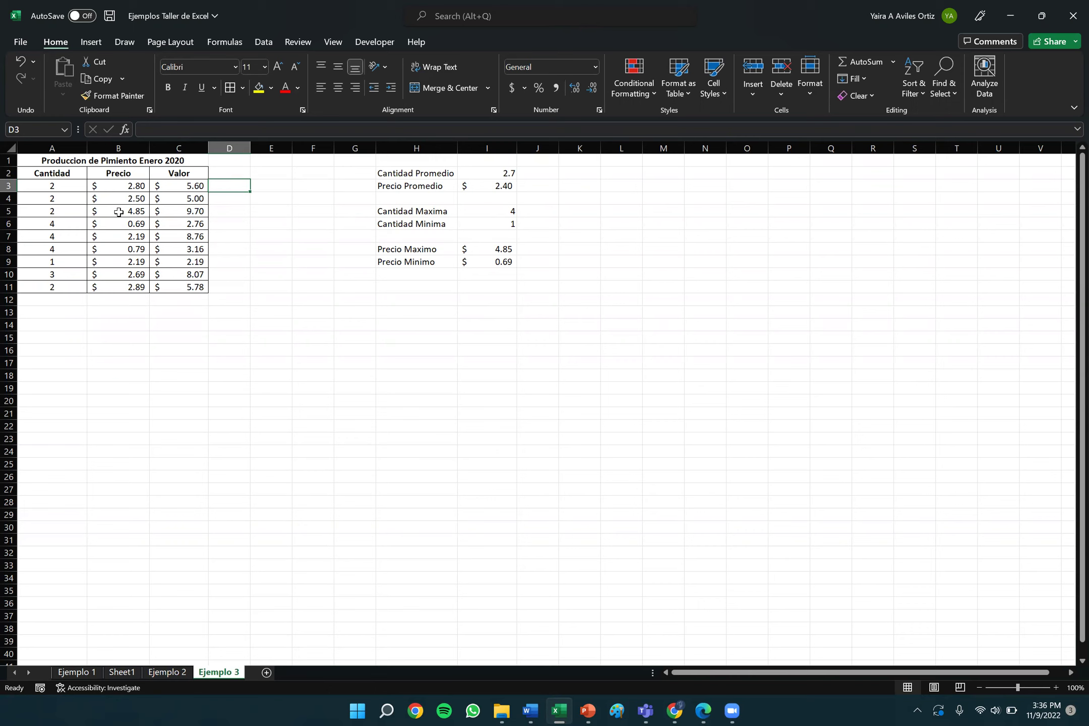
pyautogui.click(20, 44)
pyautogui.click(22, 56)
# Undo the centring and bolding twice, then re-bold the title and header rows A1:C2.
pyautogui.click(19, 62)
pyautogui.click(20, 62)
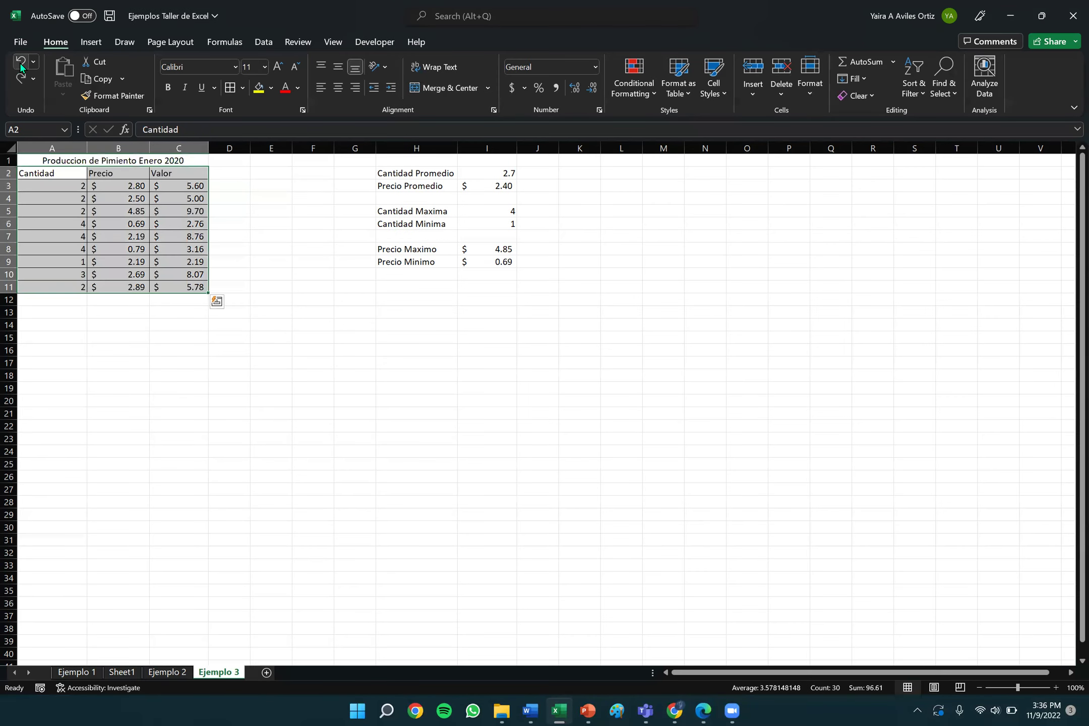
pyautogui.click(49, 160)
pyautogui.moveTo(48, 160); pyautogui.dragTo(137, 169)
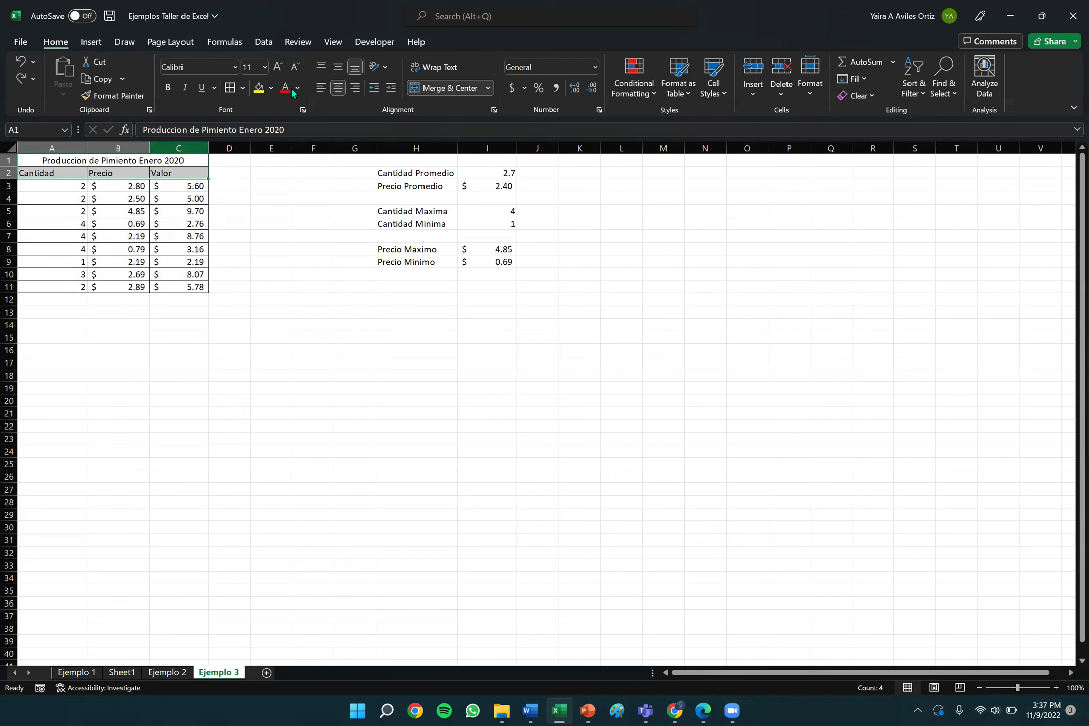
pyautogui.click(168, 86)
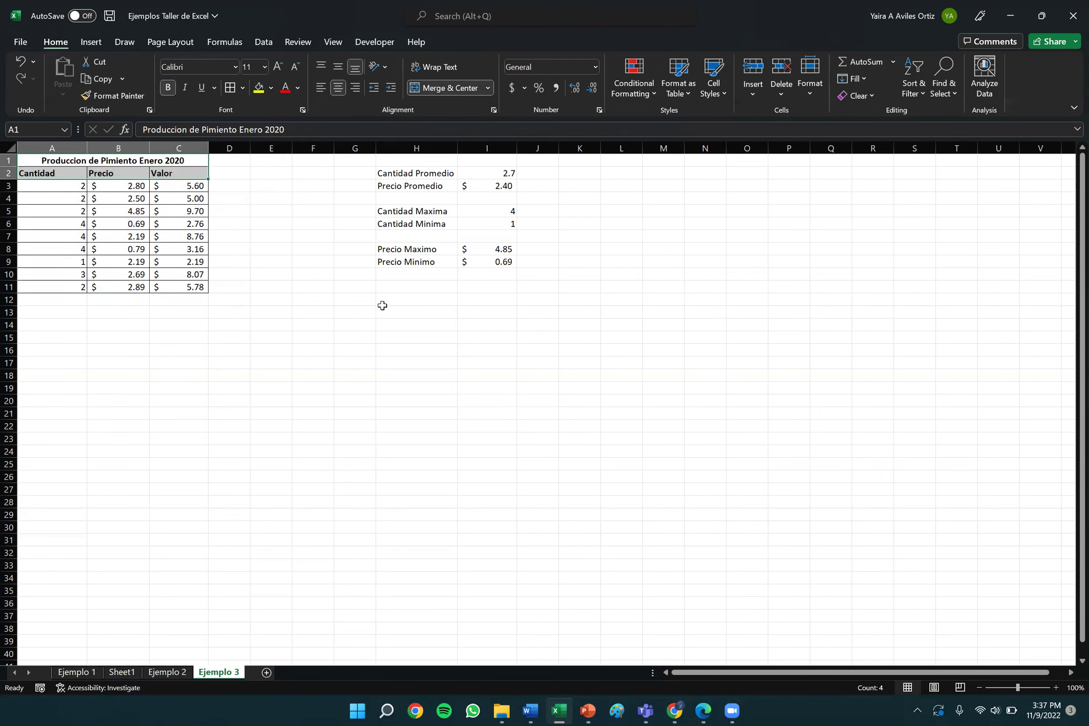
pyautogui.click(383, 302)
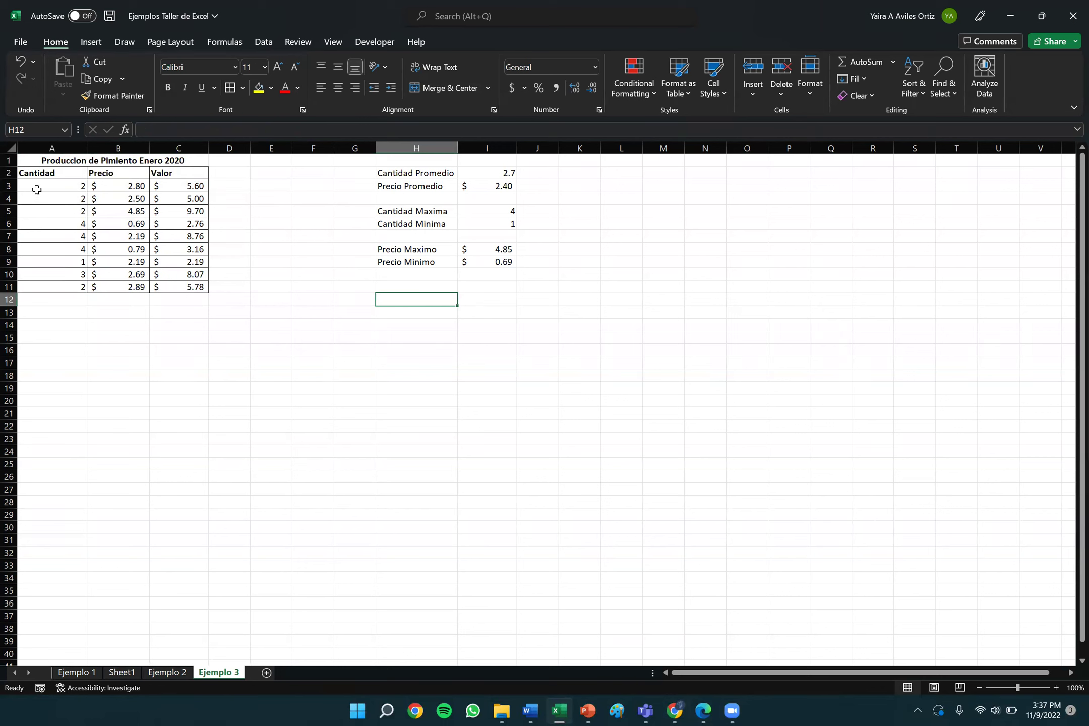
pyautogui.click(33, 171)
# Centre-align the whole pepper table from Cantidad to Valor, then go to the Ejemplo 2 sheet.
pyautogui.moveTo(33, 172); pyautogui.dragTo(189, 287)
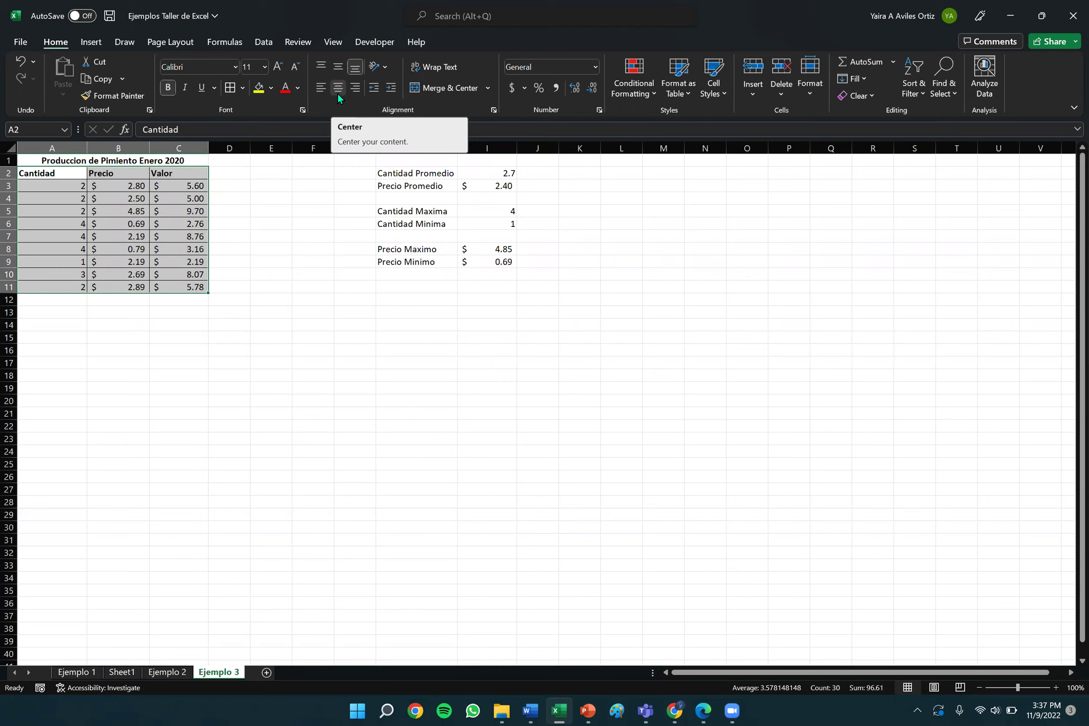
pyautogui.click(339, 92)
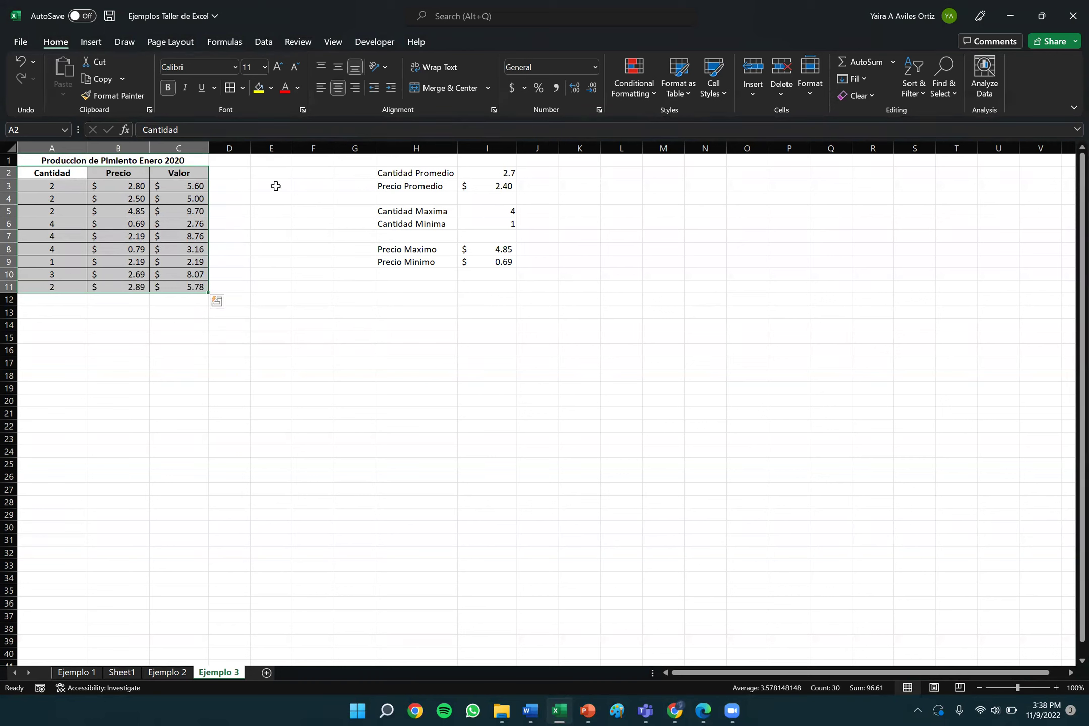
pyautogui.click(256, 186)
pyautogui.press('Left')
pyautogui.press('Left')
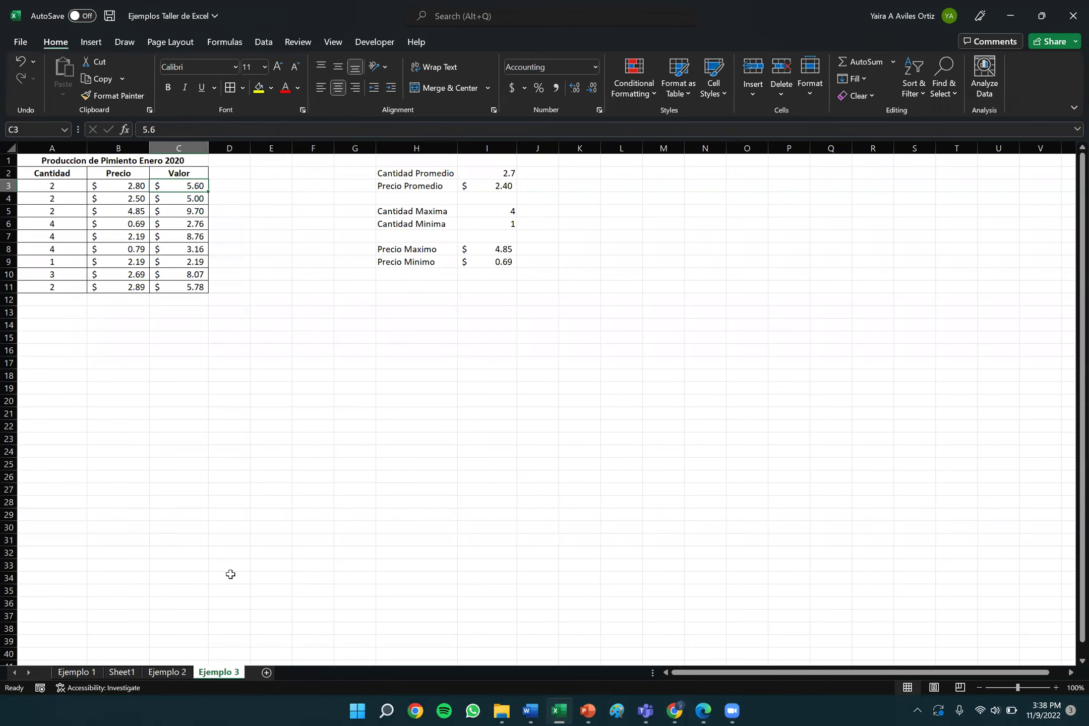
pyautogui.click(171, 676)
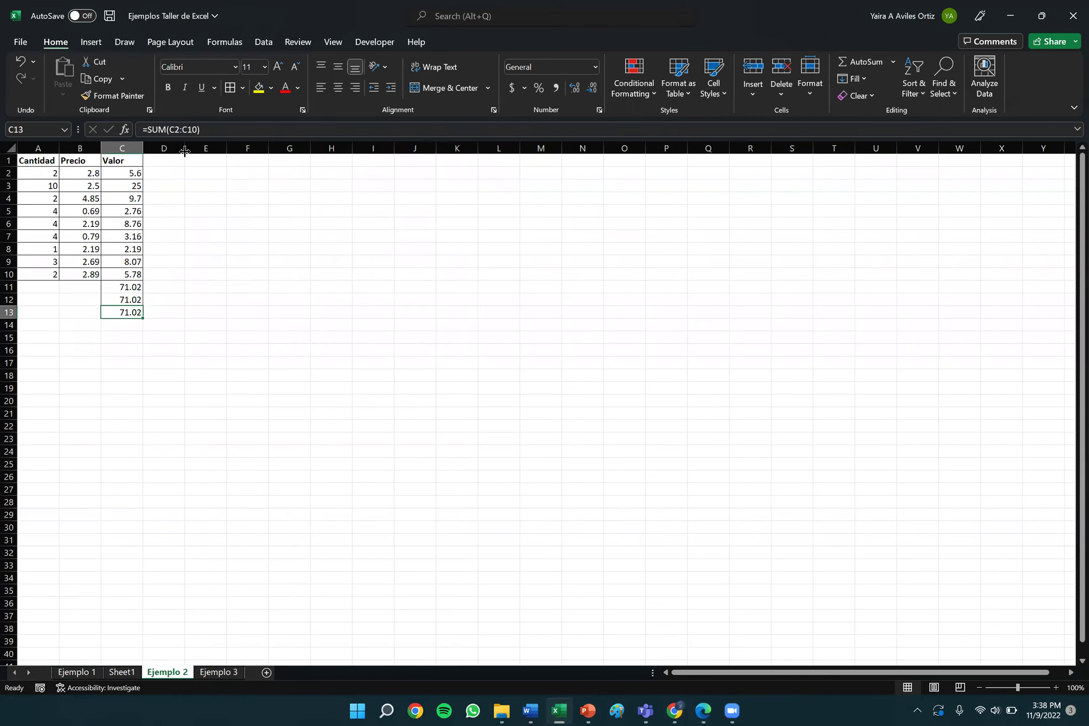
# Select the Valor cells C2:C13 and clear their contents.
pyautogui.click(132, 171)
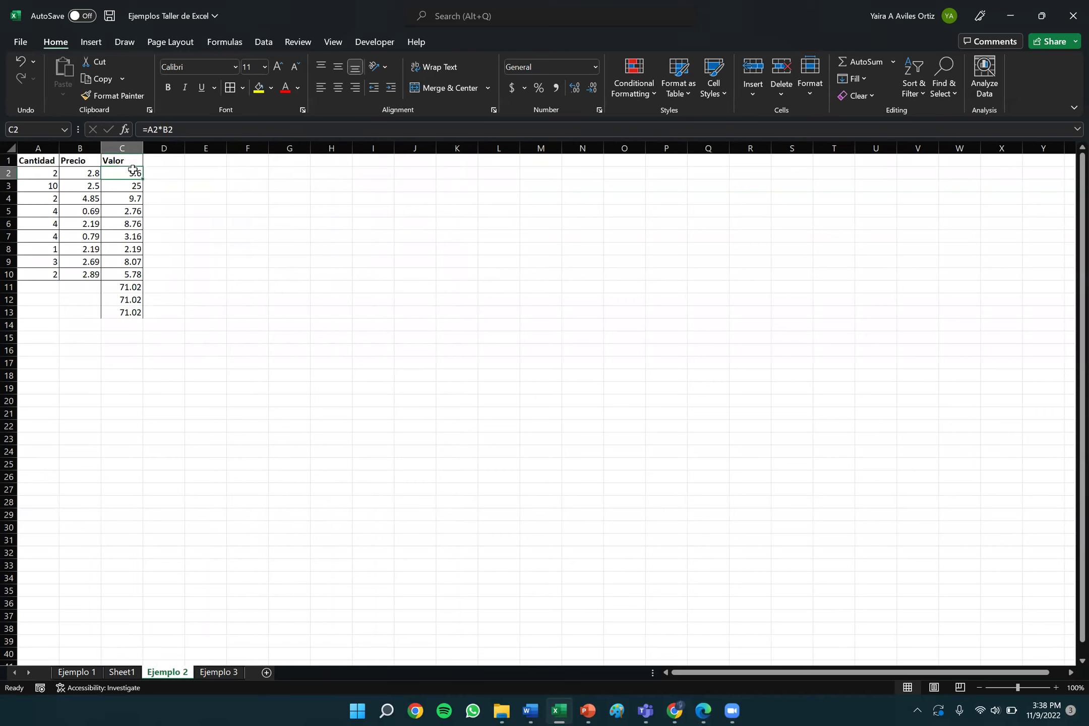
pyautogui.moveTo(132, 171); pyautogui.dragTo(138, 320)
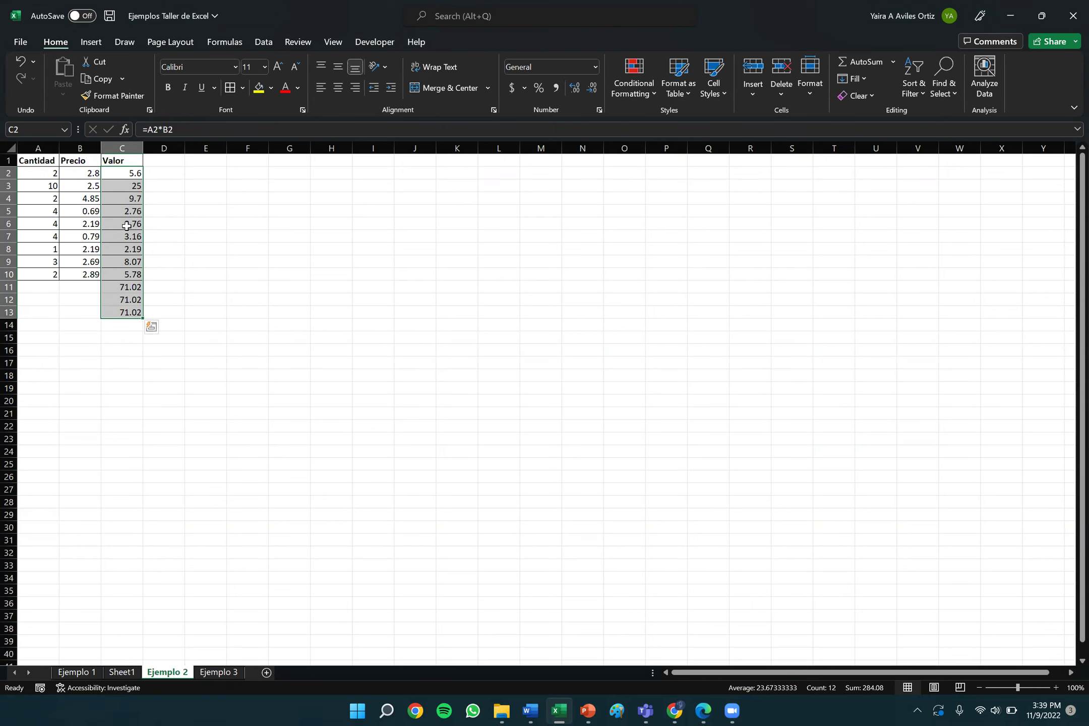
pyautogui.rightClick(127, 229)
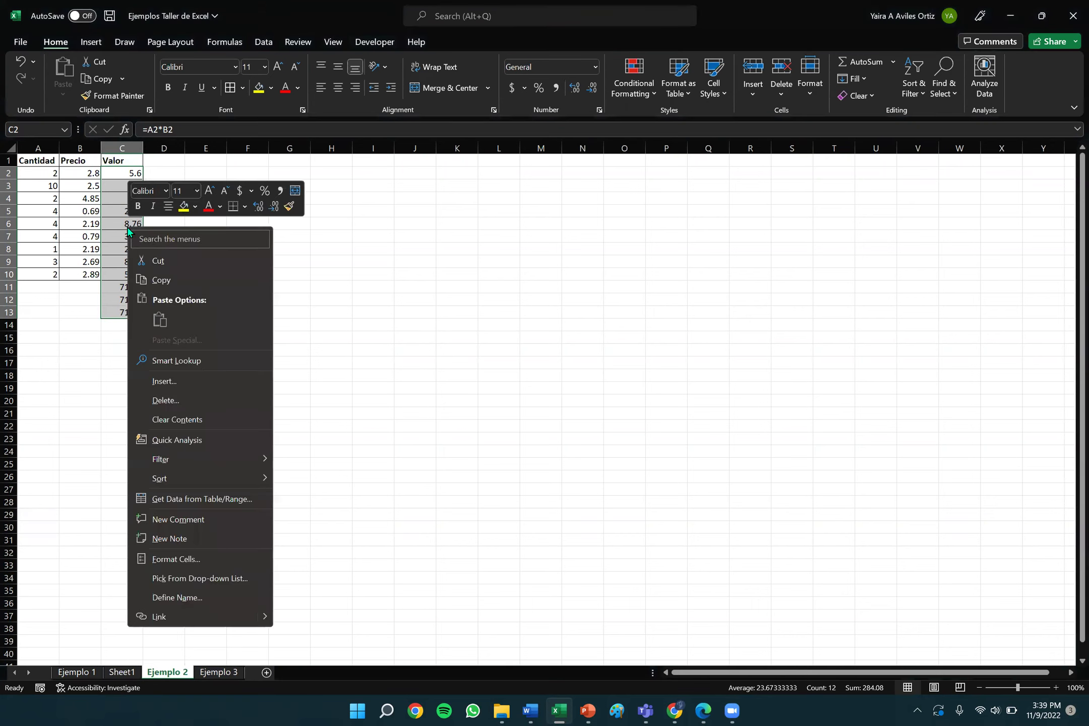
pyautogui.click(186, 425)
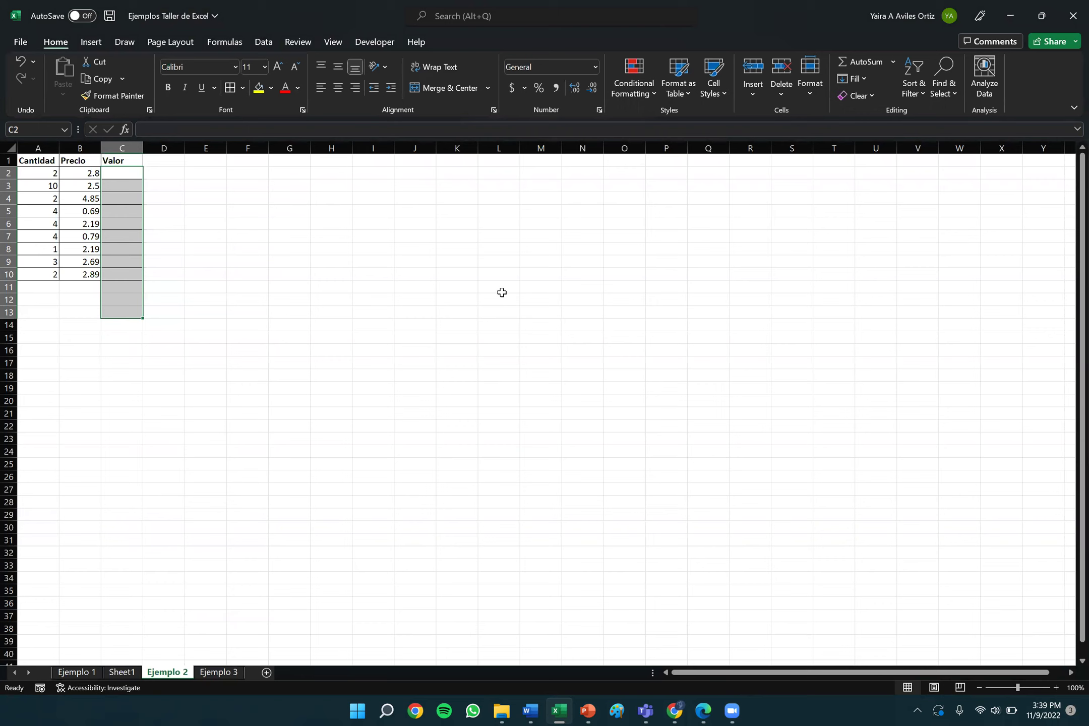
# Enter the formula =A2*B2 in cell C2.
pyautogui.click(625, 222)
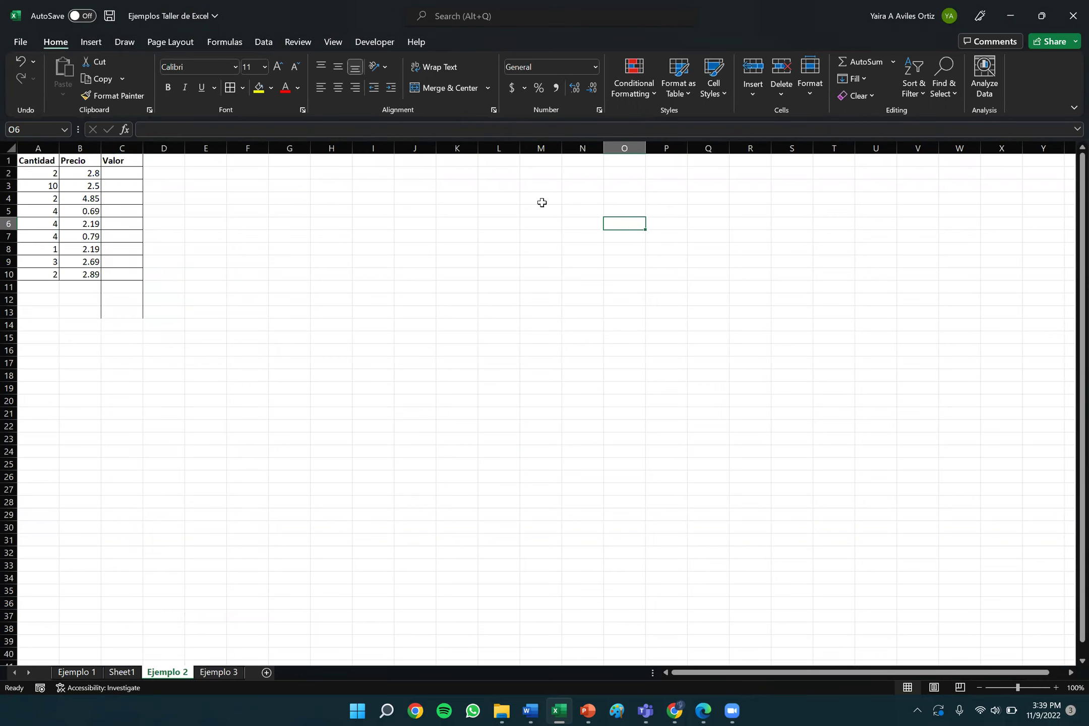
pyautogui.click(124, 176)
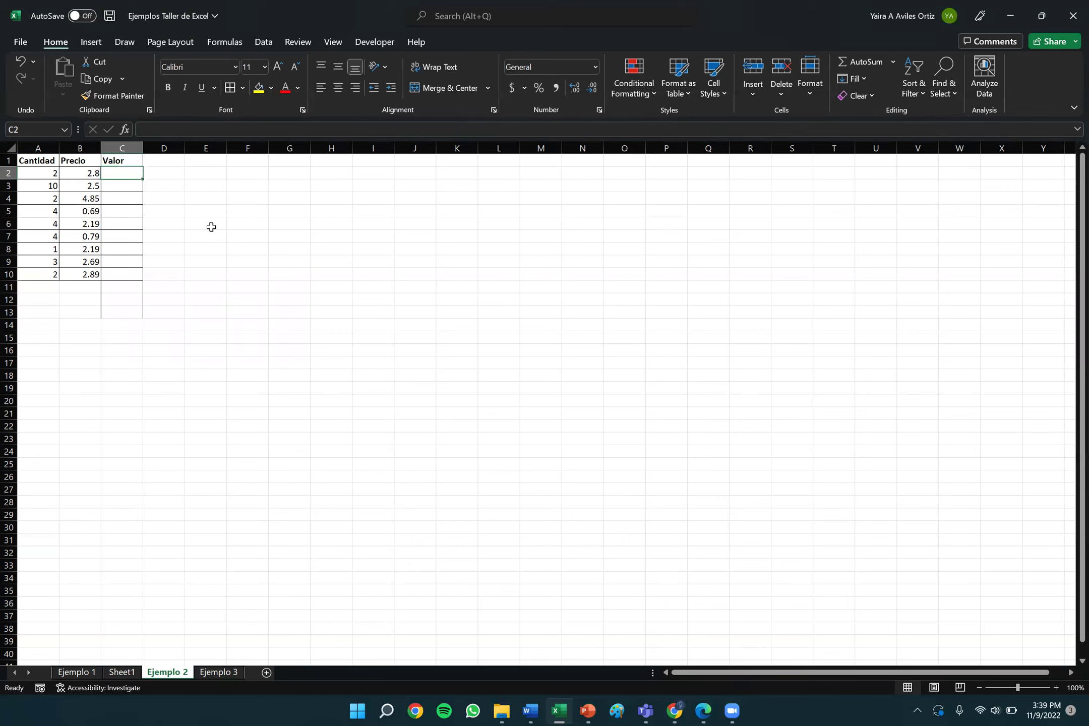
pyautogui.write('=')
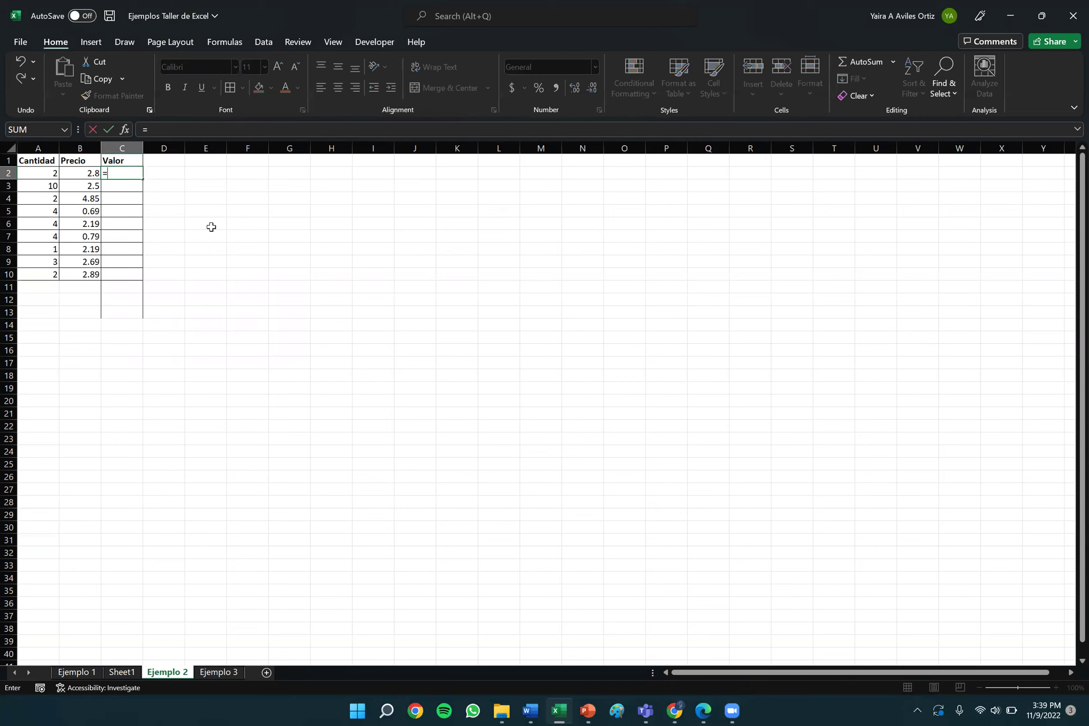
pyautogui.click(53, 171)
pyautogui.press('BackSpace')
pyautogui.press('BackSpace')
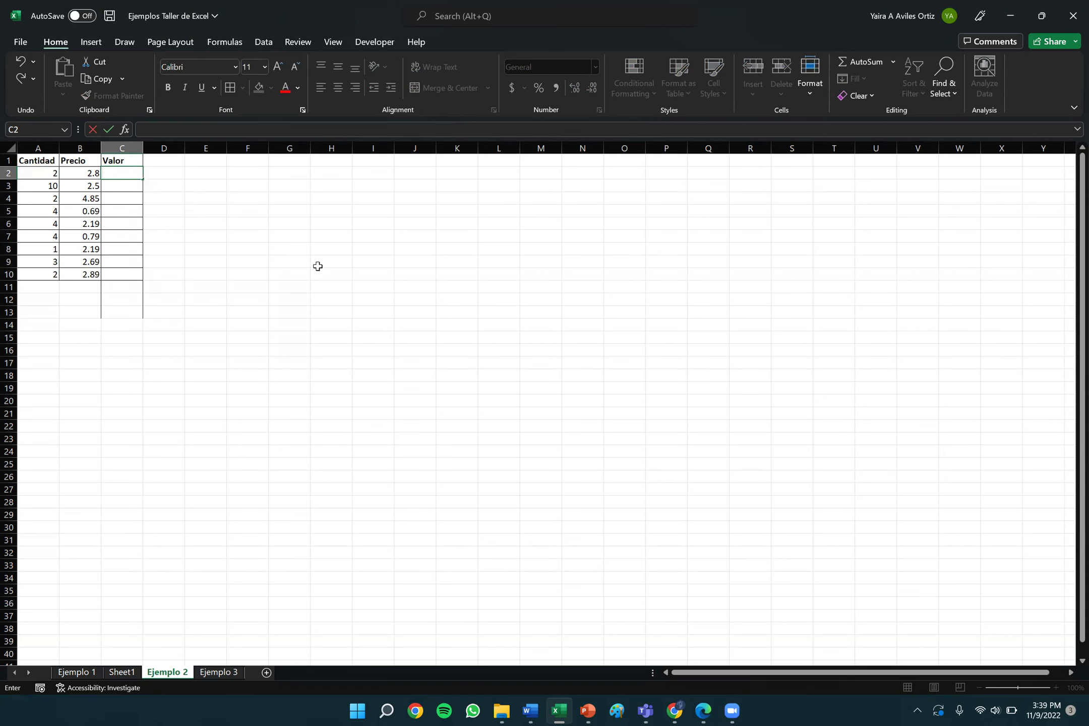
pyautogui.click(42, 173)
pyautogui.write('*')
pyautogui.click(92, 174)
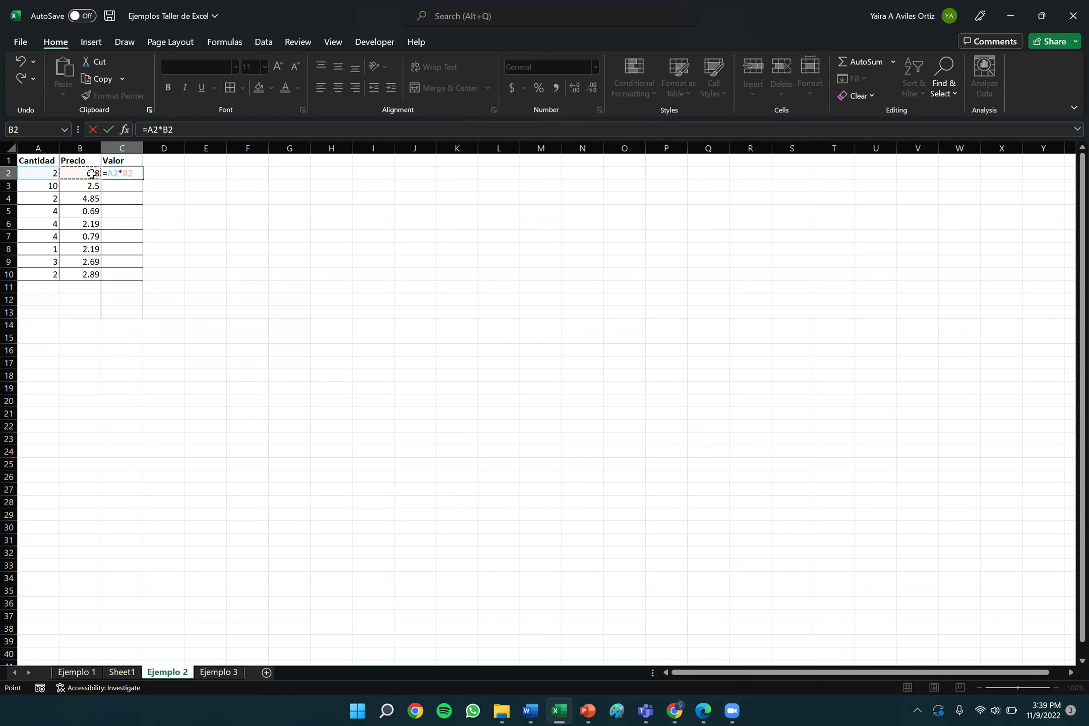
pyautogui.press('Return')
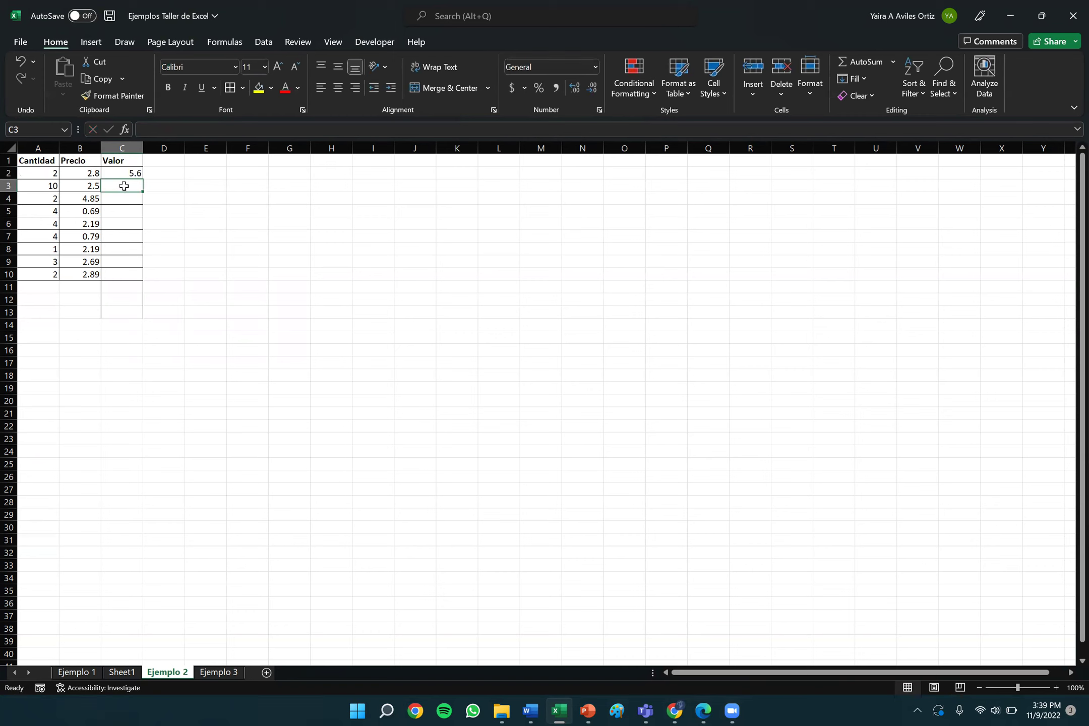
# Fill the C2 formula down to C10 and check the copied formula in C3.
pyautogui.click(137, 173)
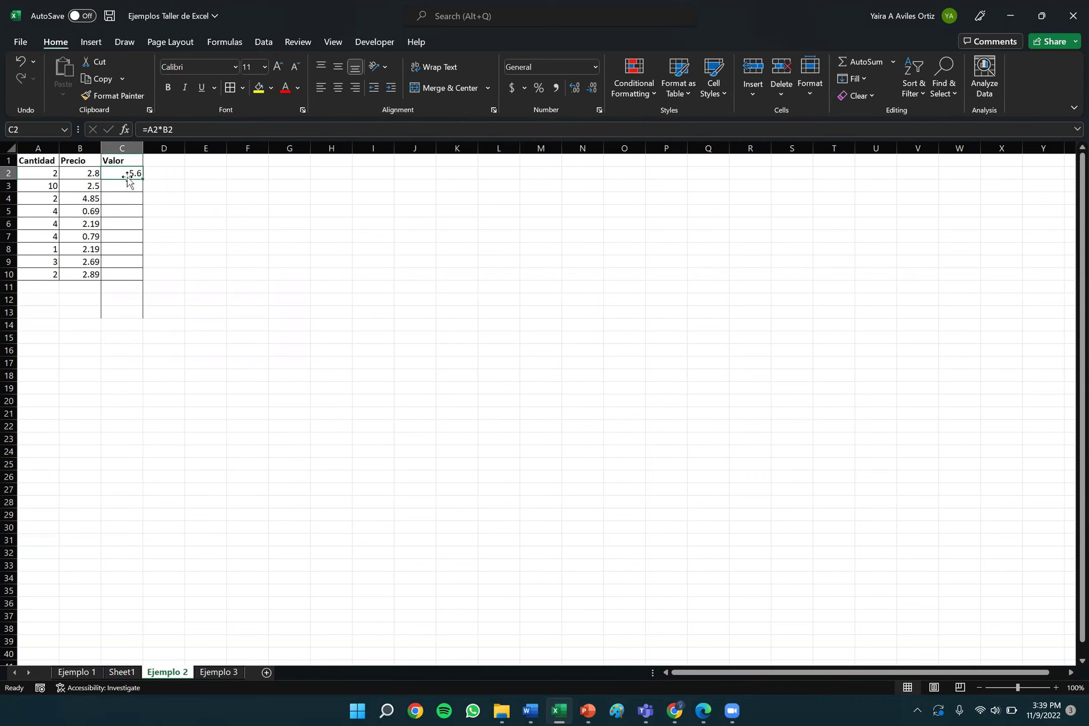
pyautogui.moveTo(140, 177); pyautogui.dragTo(134, 278)
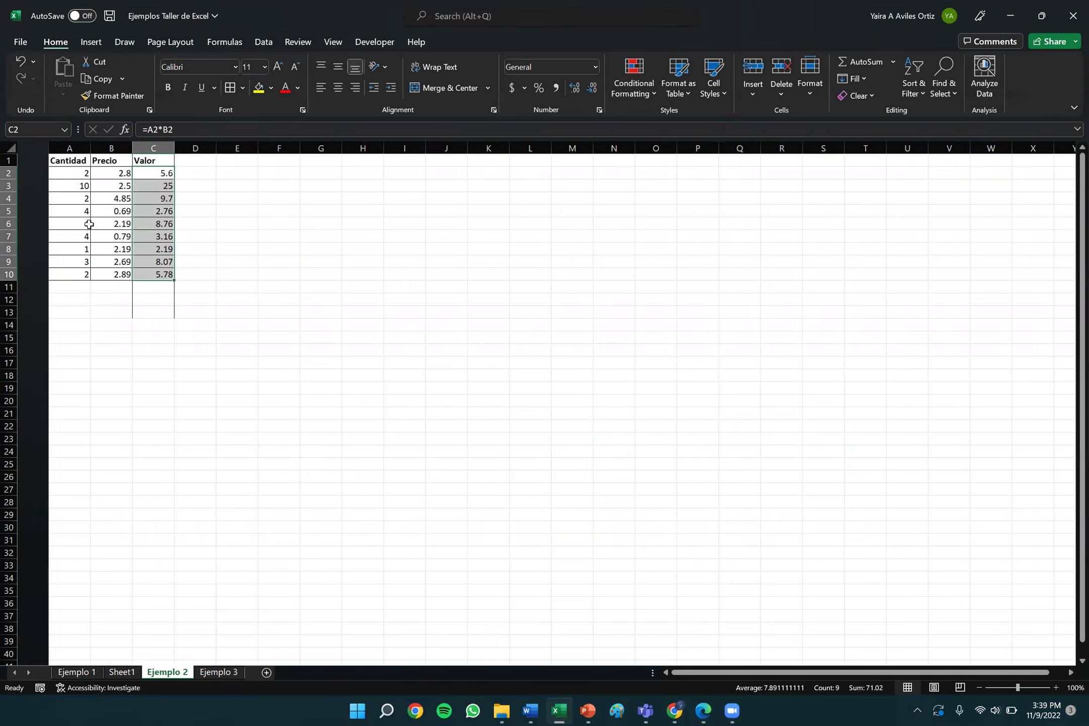
pyautogui.doubleClick(117, 186)
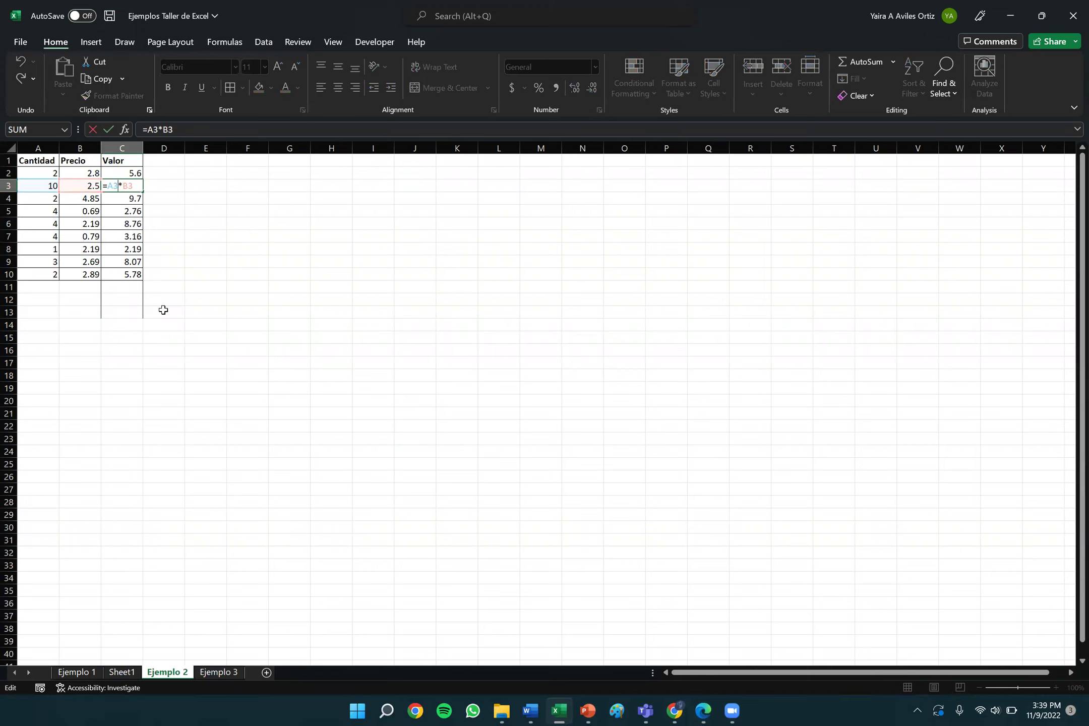
pyautogui.press('Return')
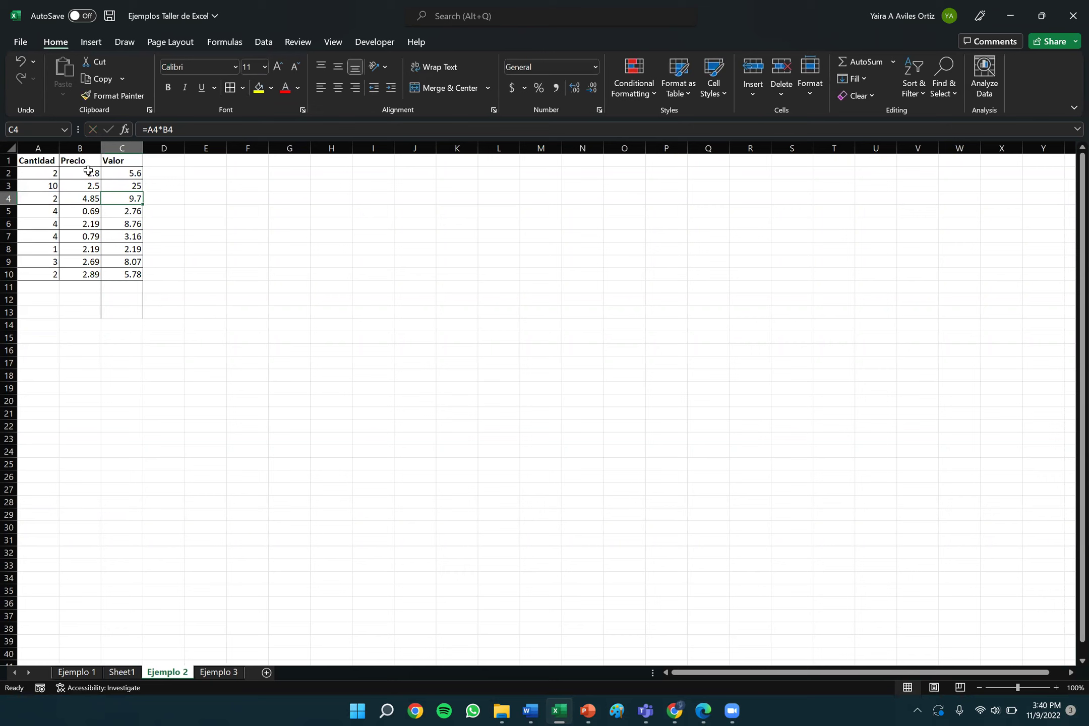
# Change the Precio value in B2 to 2.80.
pyautogui.click(89, 172)
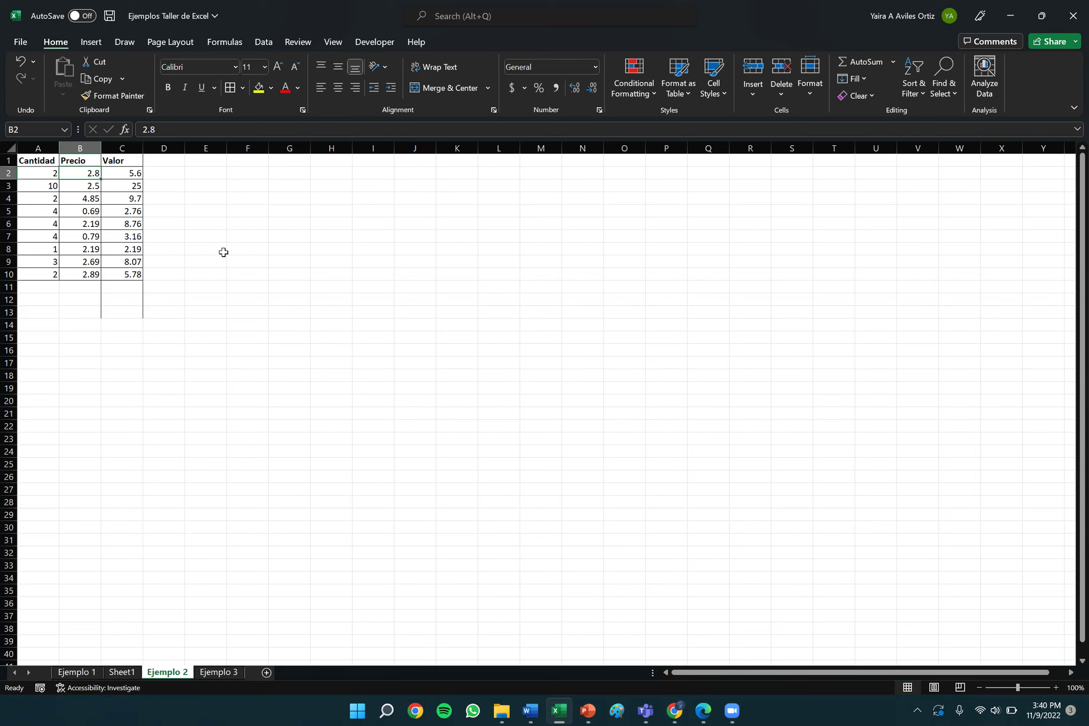
pyautogui.press('BackSpace')
pyautogui.write('2.80')
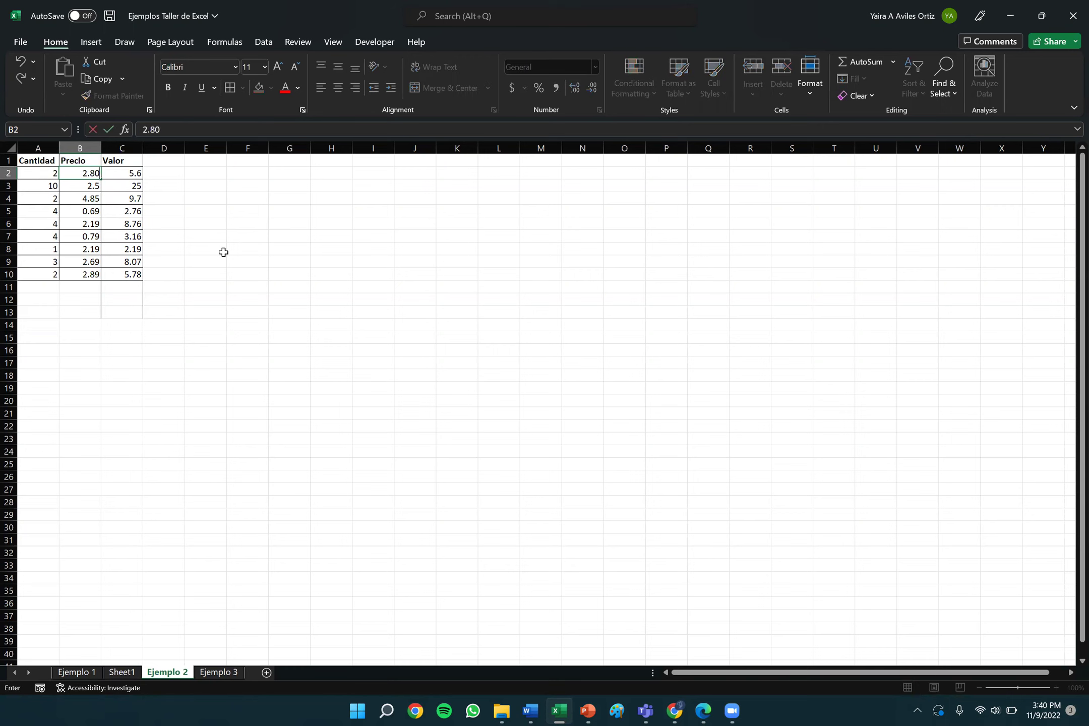
pyautogui.press('Return')
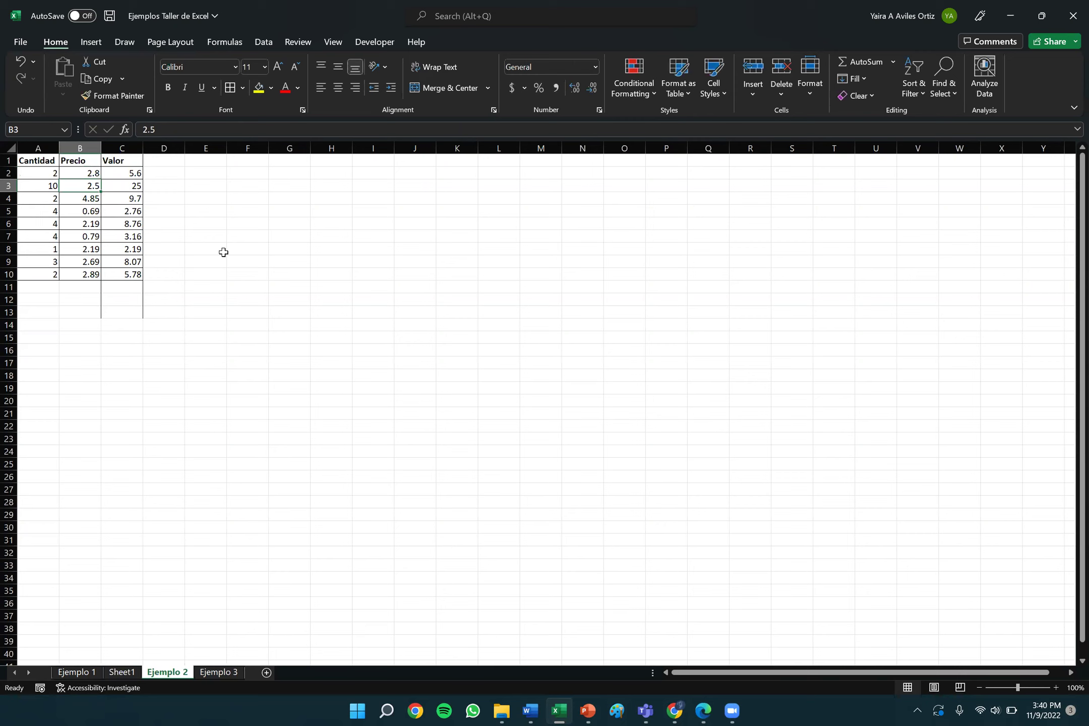
# Clear the Precio cells B3:B10, leaving only 2.8 in B2.
pyautogui.moveTo(77, 185); pyautogui.dragTo(89, 276)
pyautogui.rightClick(78, 231)
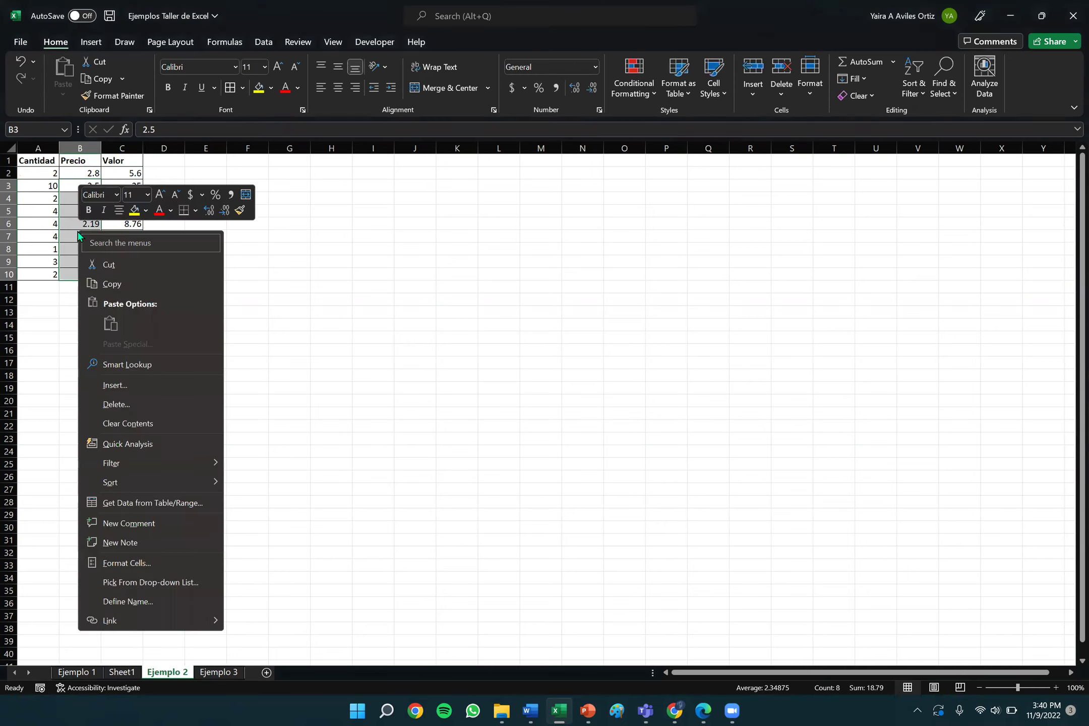
pyautogui.click(133, 423)
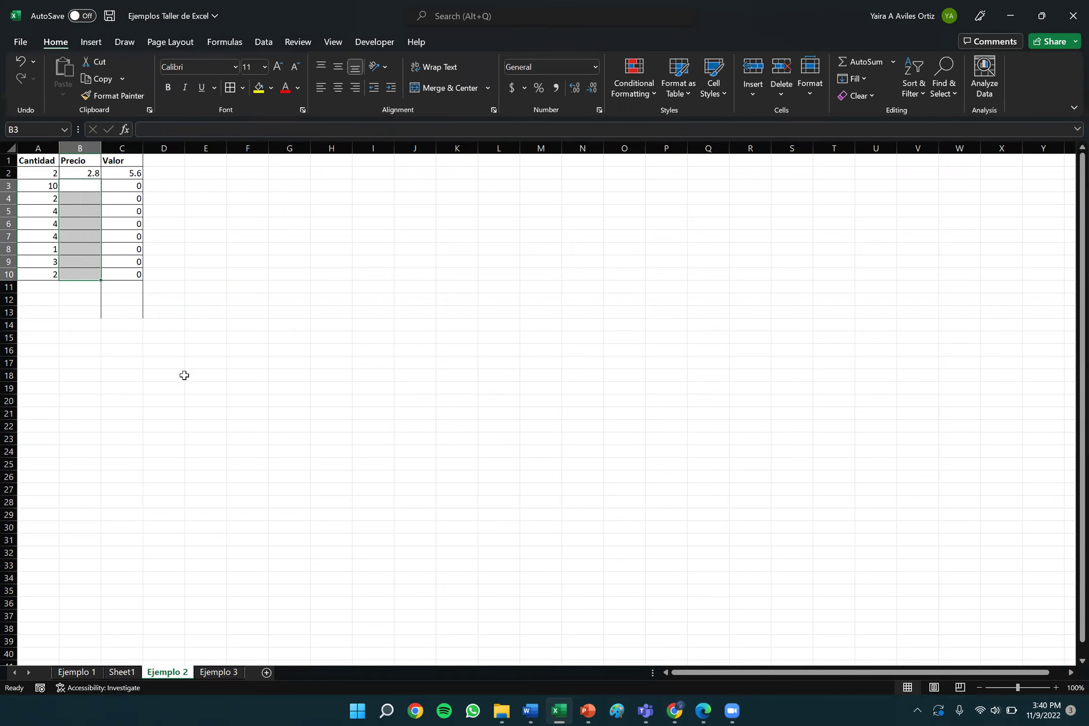
pyautogui.click(494, 200)
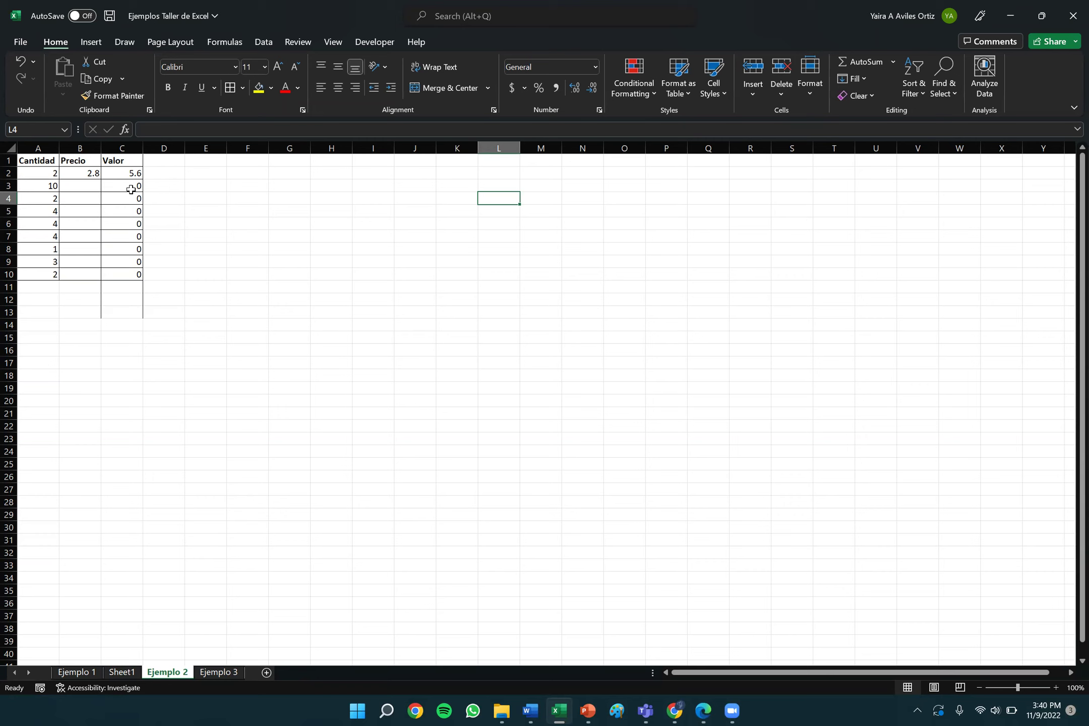
pyautogui.click(93, 186)
pyautogui.click(91, 173)
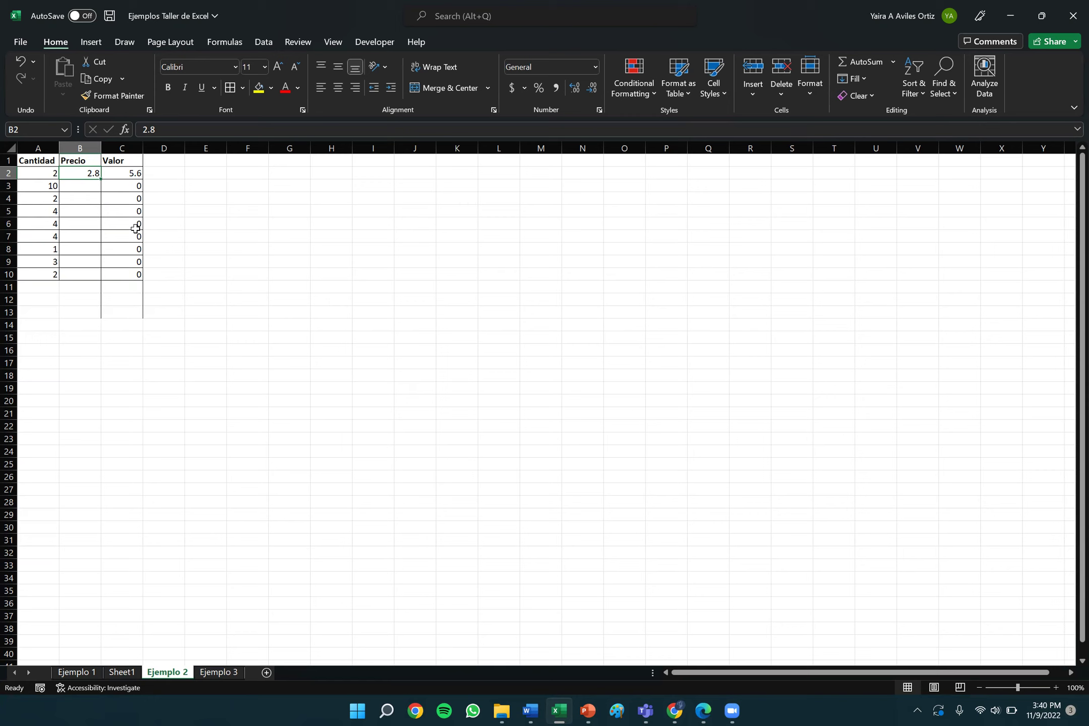
# Inspect the C3 formula that returns 0, then move back up to C2.
pyautogui.click(130, 190)
pyautogui.doubleClick(123, 185)
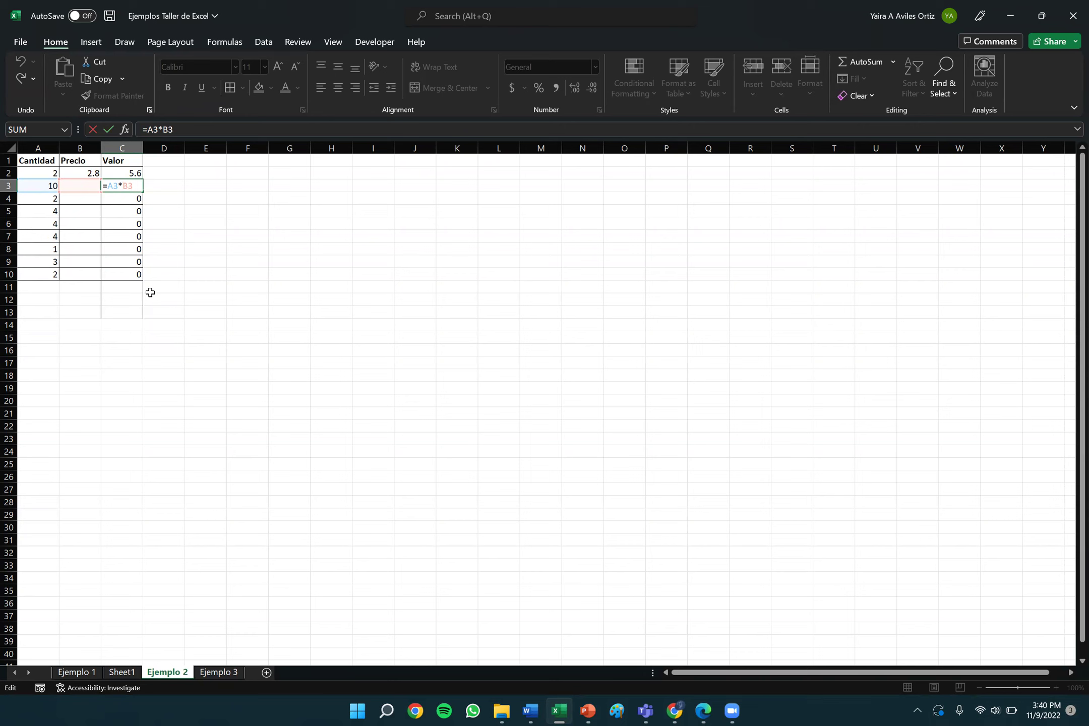
pyautogui.press('Escape')
pyautogui.press('Up')
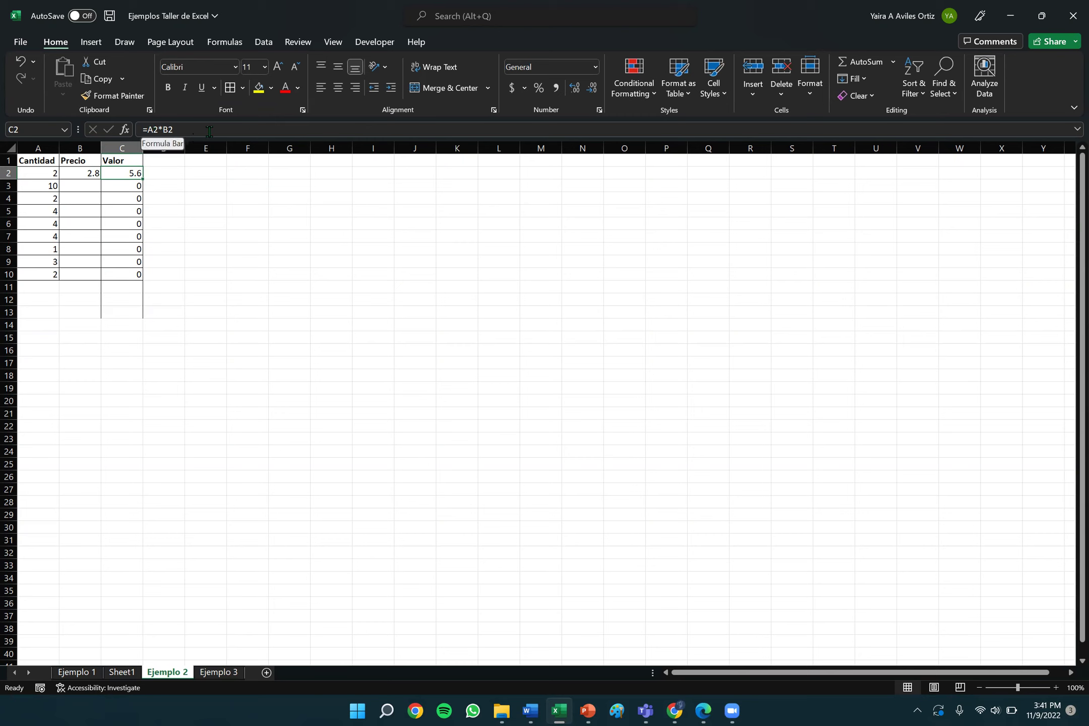
# Edit C2's formula to =A2*$B$2 by inserting $B$ before the B2 reference.
pyautogui.doubleClick(135, 173)
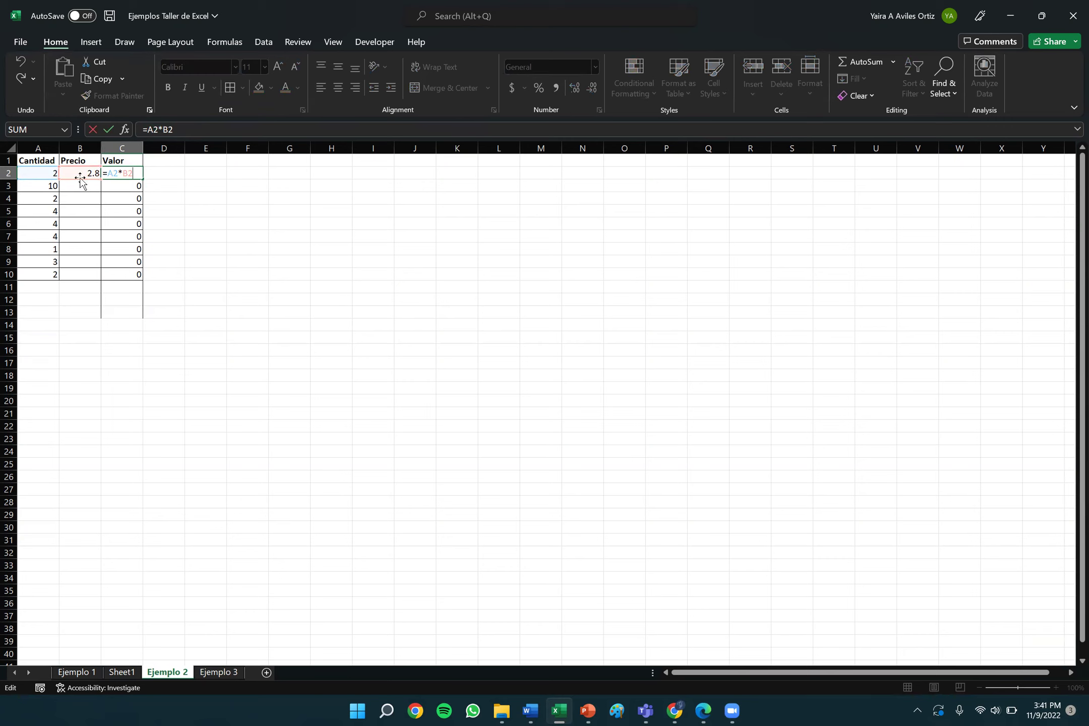
pyautogui.click(163, 129)
pyautogui.write('$B$')
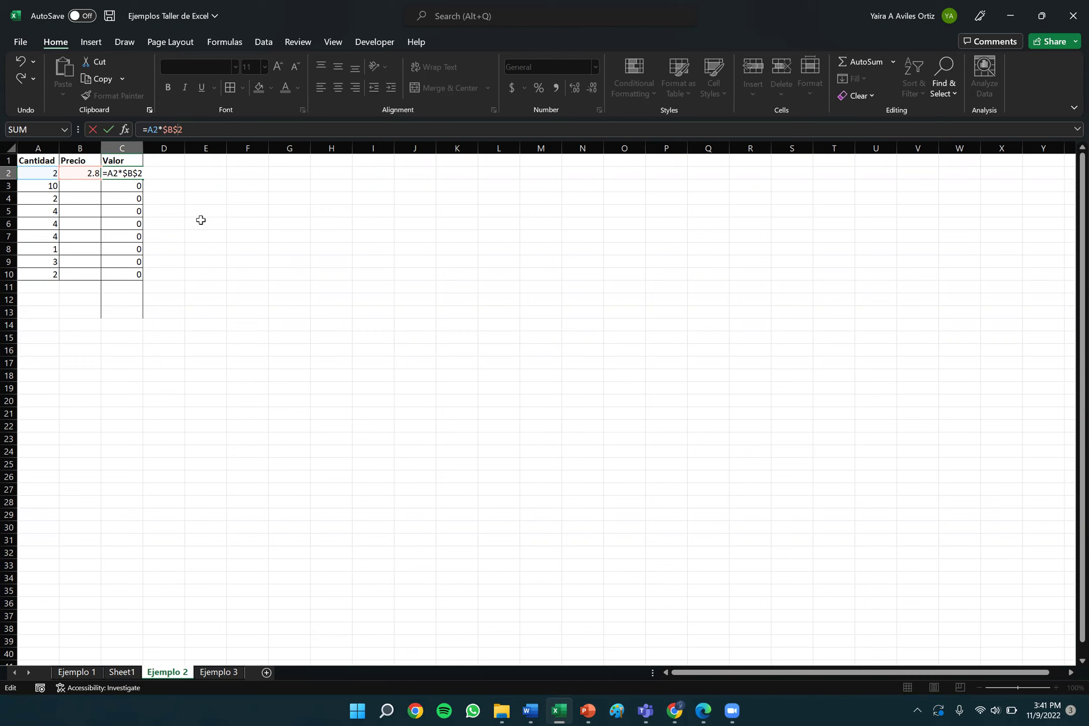
# Commit =A2*$B$2 in C2 so it shows 5.6, and reselect C2.
pyautogui.press('Return')
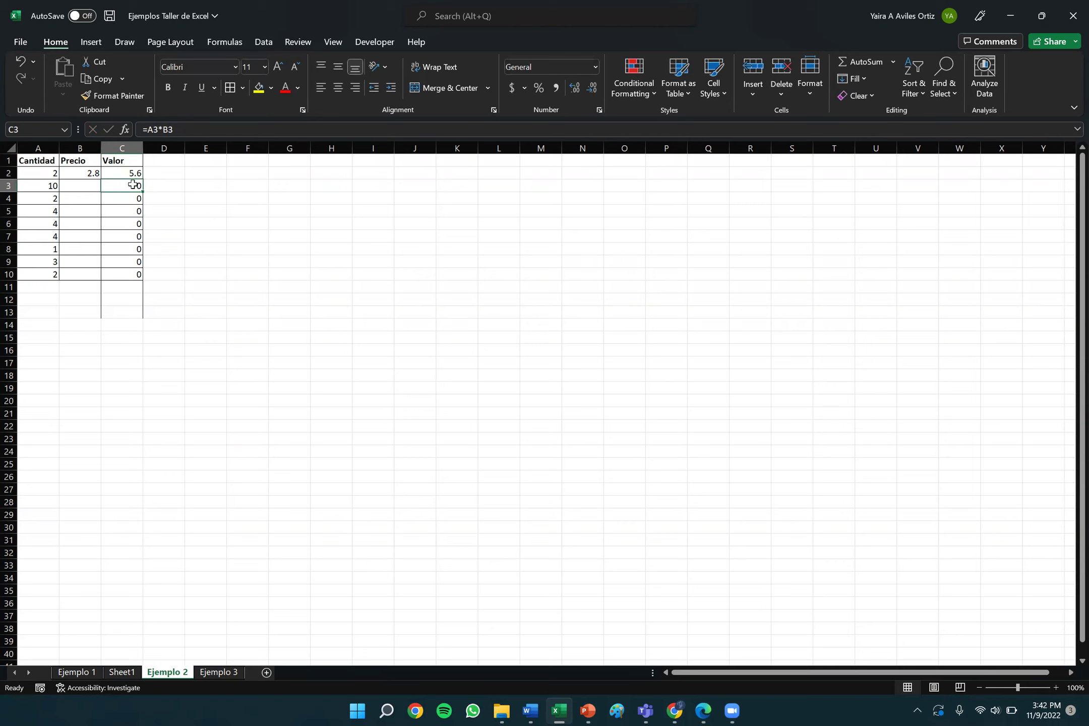
pyautogui.click(129, 171)
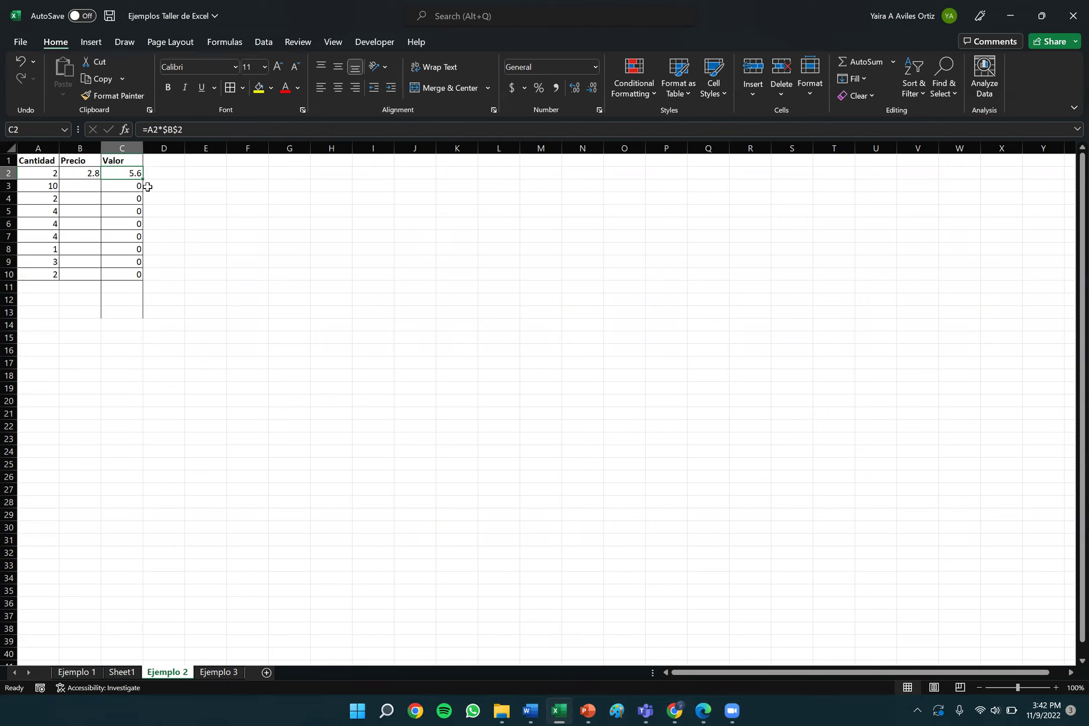
# Fill C2's formula down to C10 and paste a copy into D3:D10, where it returns 0.
pyautogui.moveTo(143, 180); pyautogui.dragTo(140, 277)
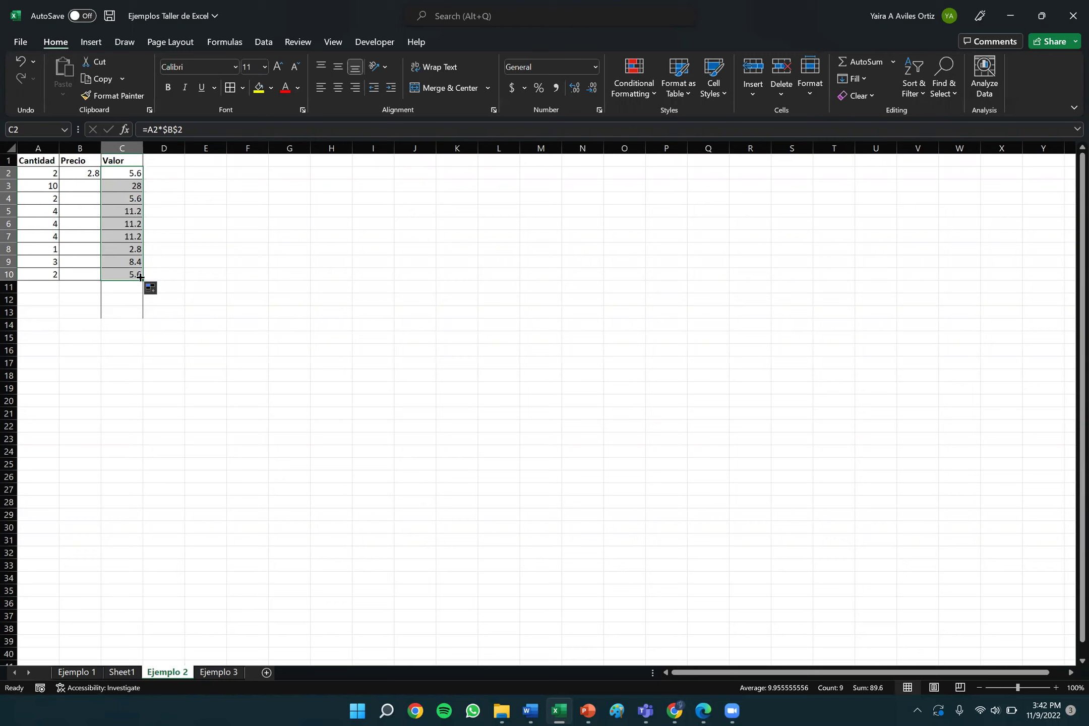
pyautogui.click(130, 173)
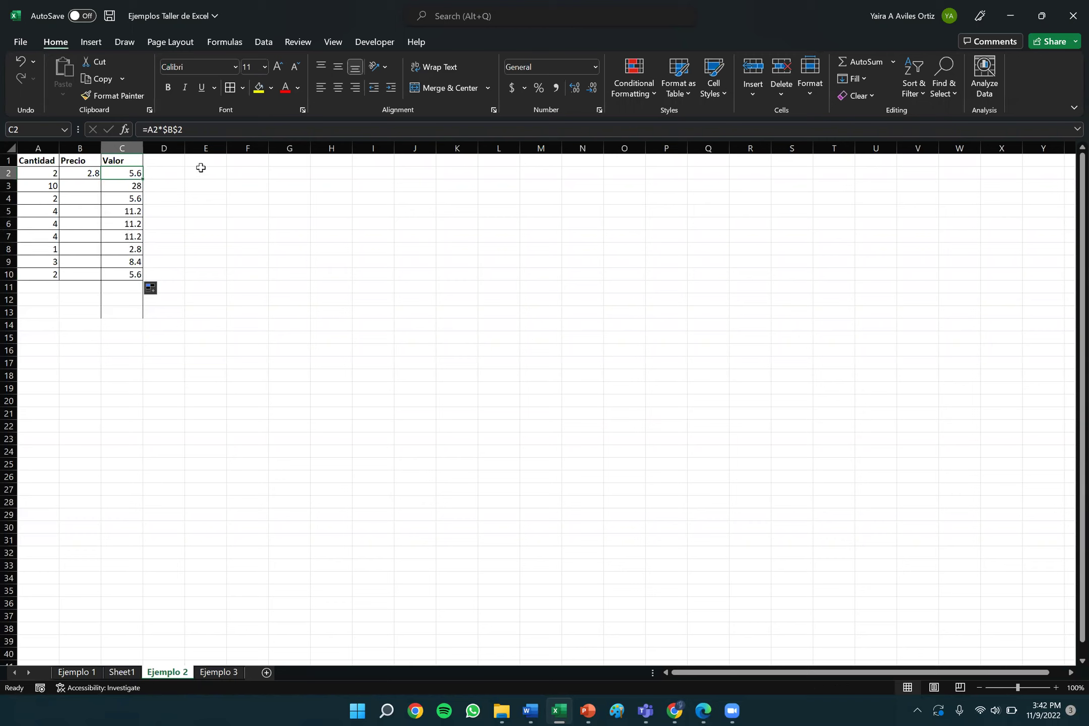
pyautogui.click(101, 77)
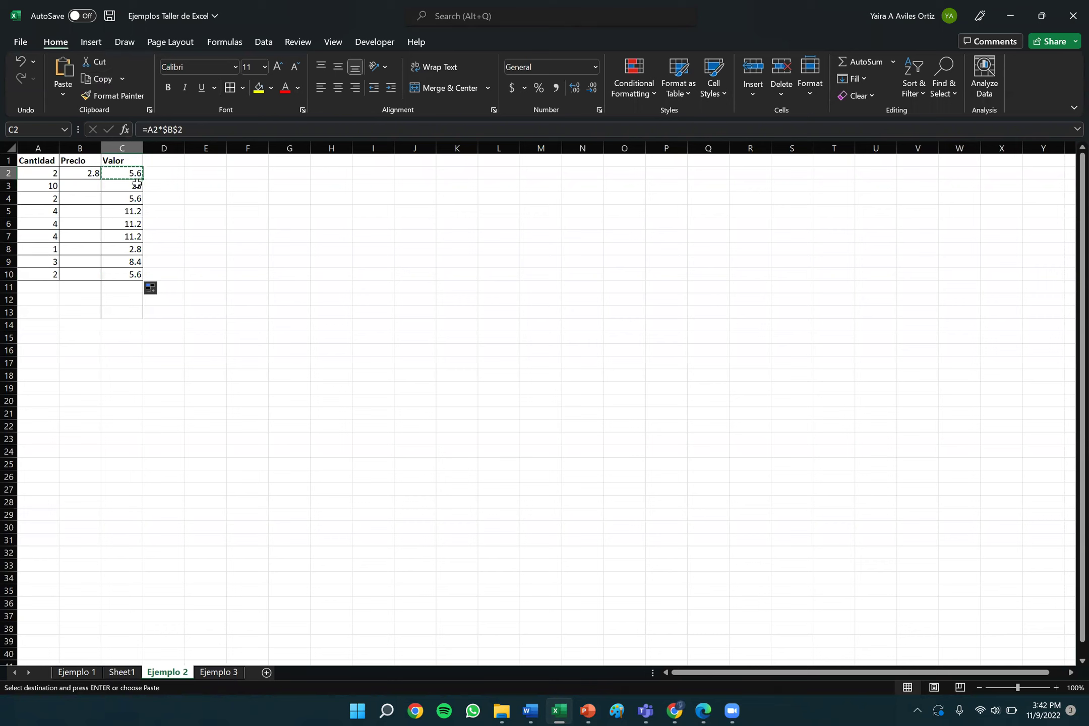
pyautogui.moveTo(157, 188); pyautogui.dragTo(159, 273)
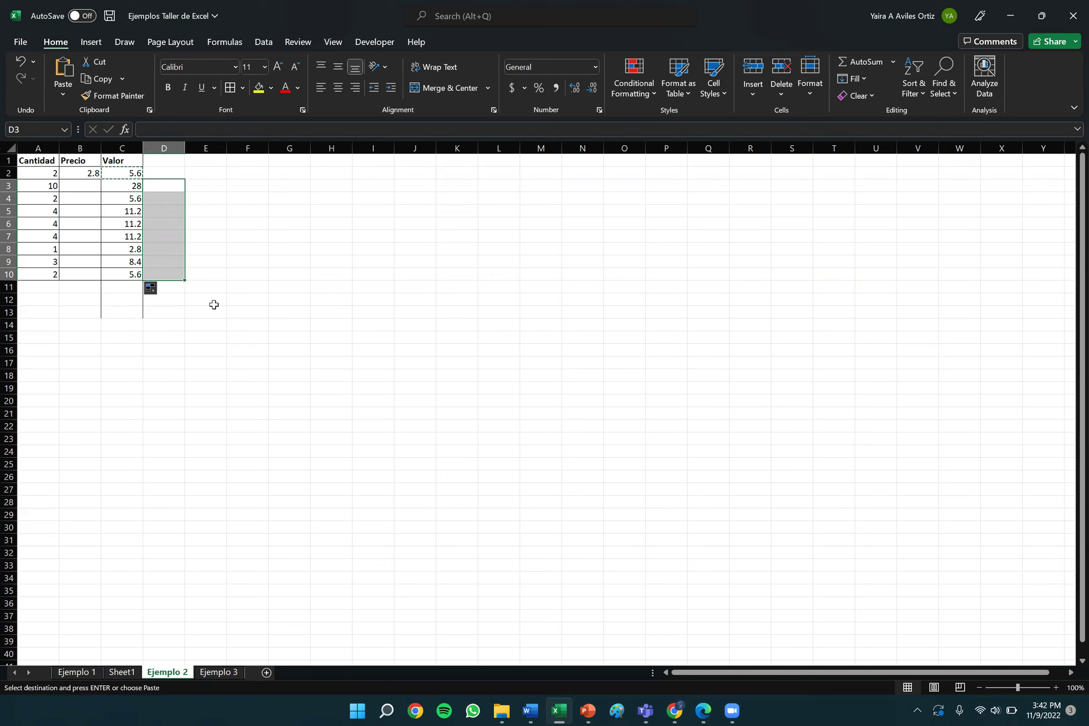
pyautogui.click(57, 68)
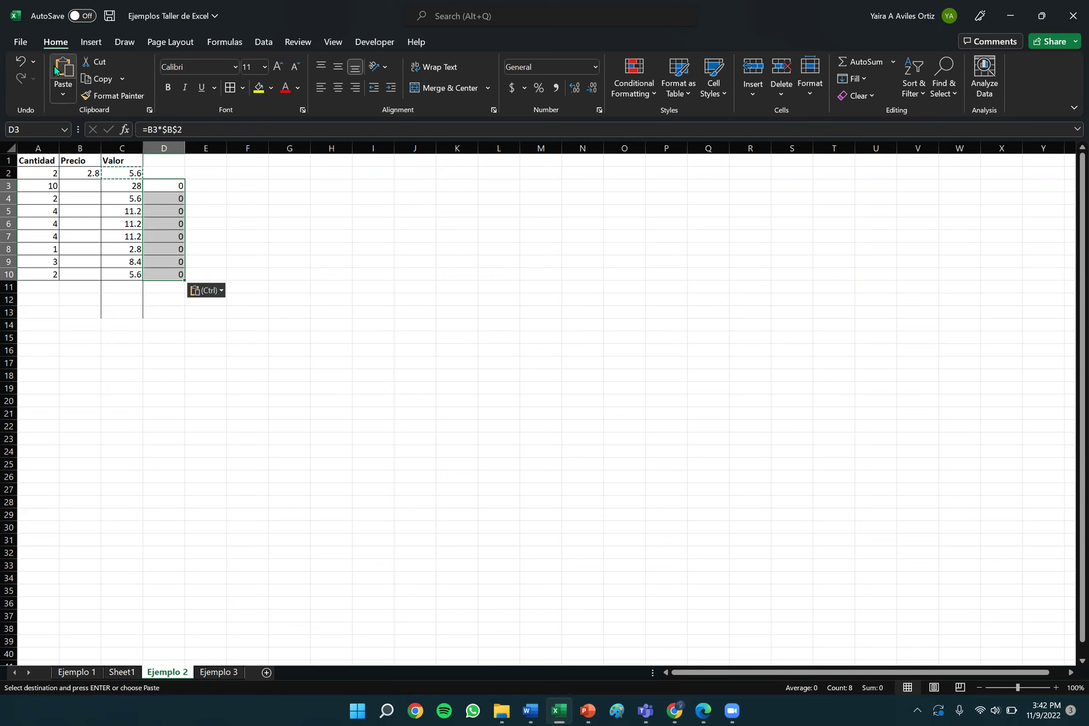
pyautogui.doubleClick(163, 186)
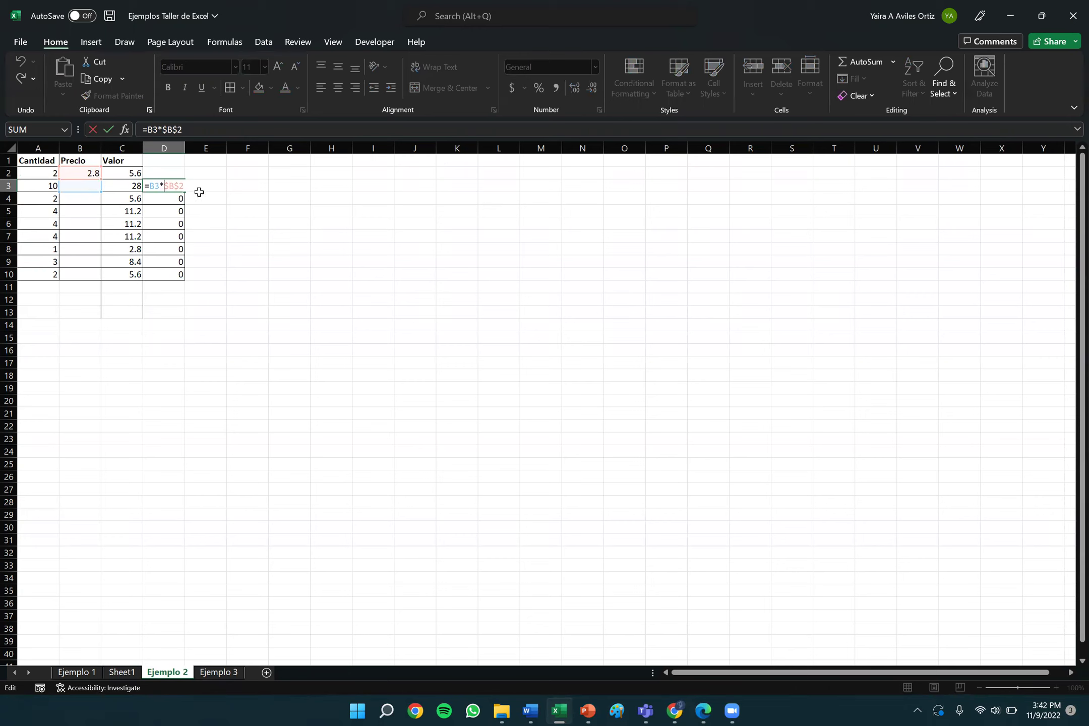
pyautogui.press('Return')
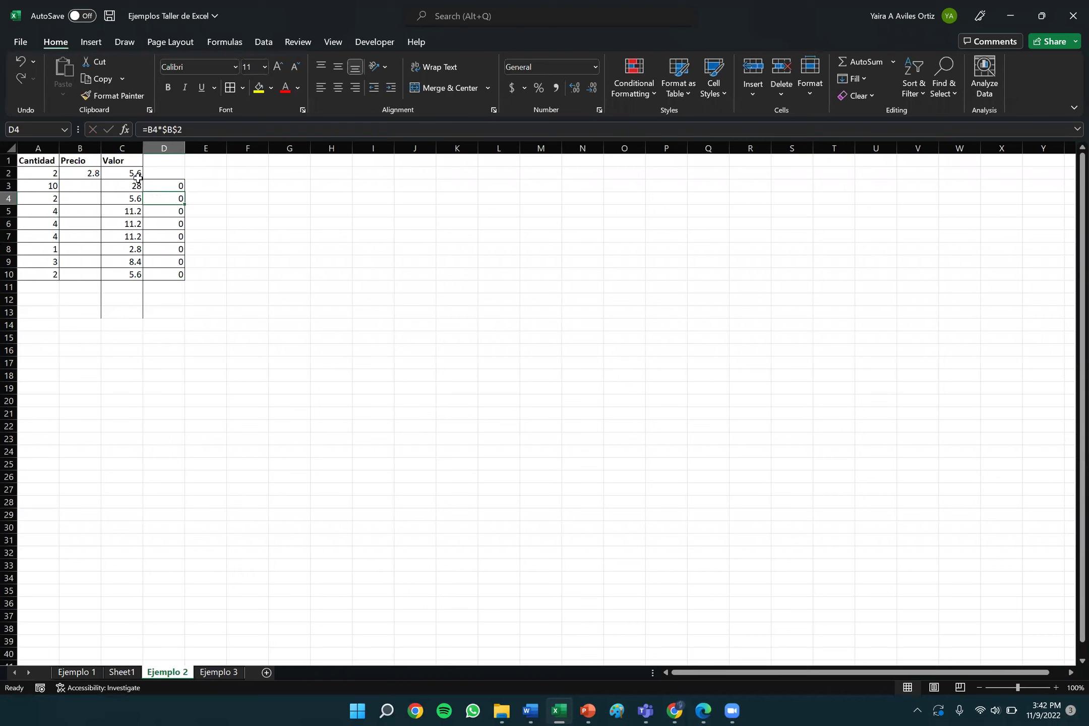
pyautogui.click(130, 172)
pyautogui.doubleClick(130, 172)
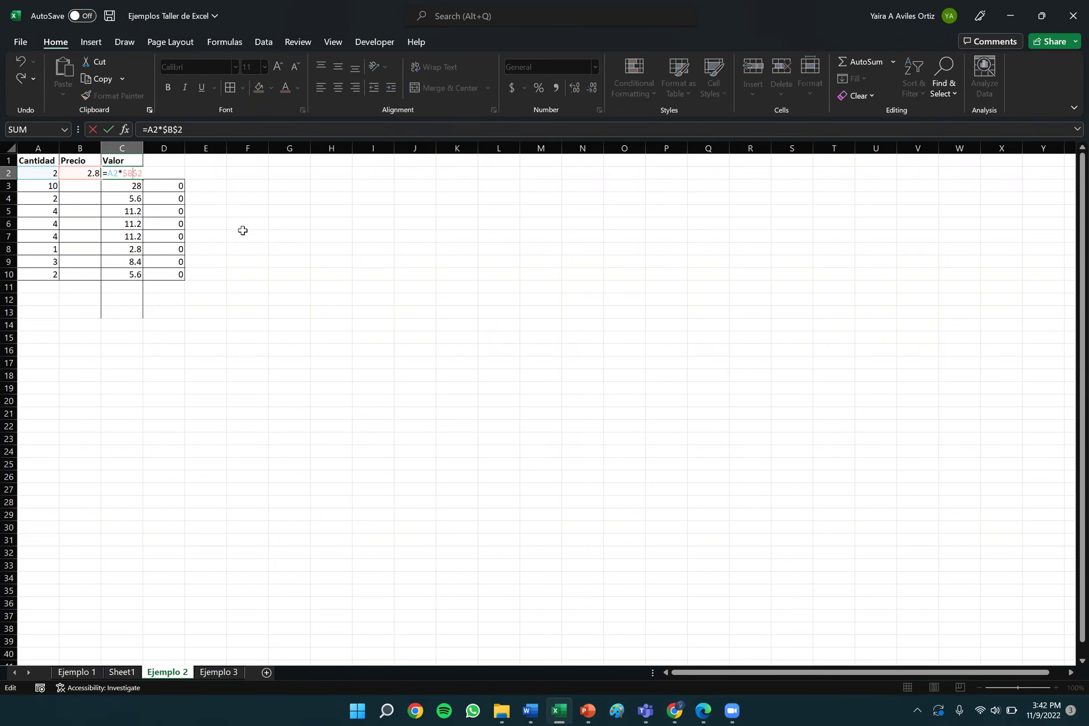
pyautogui.press('Return')
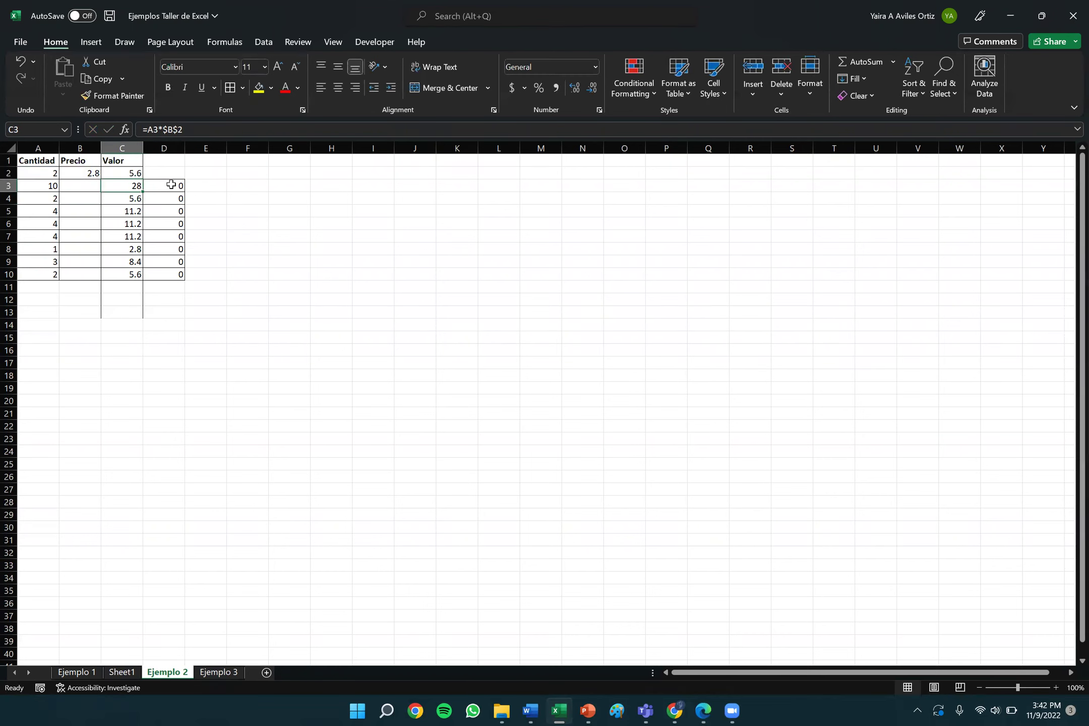
pyautogui.doubleClick(119, 173)
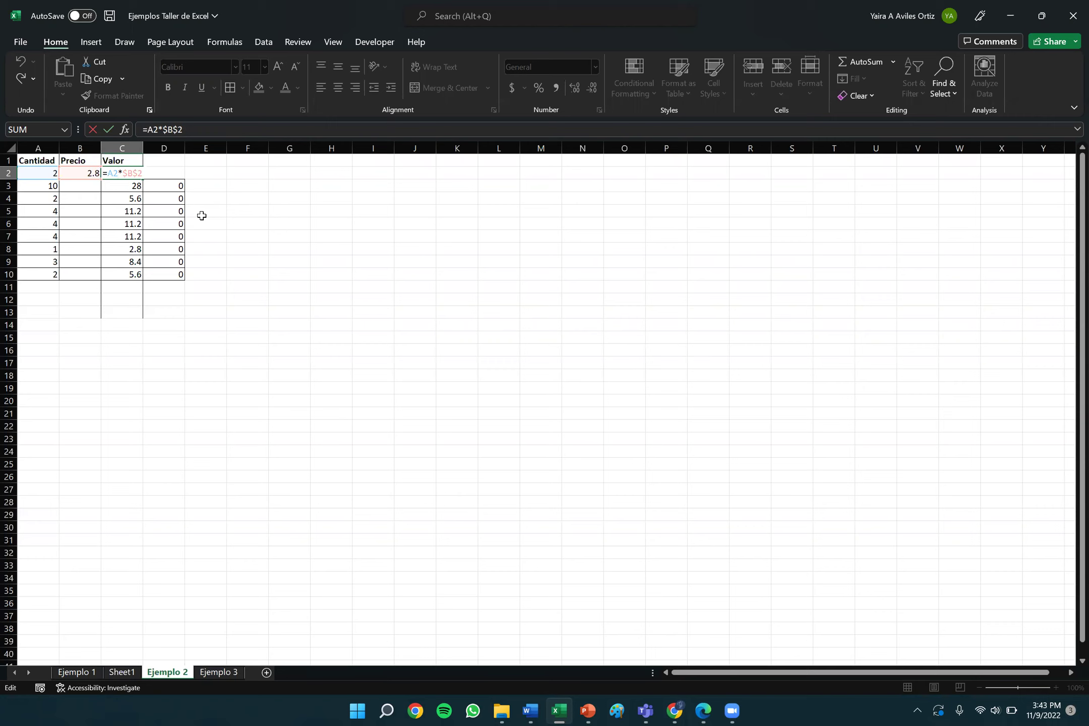
pyautogui.press('Return')
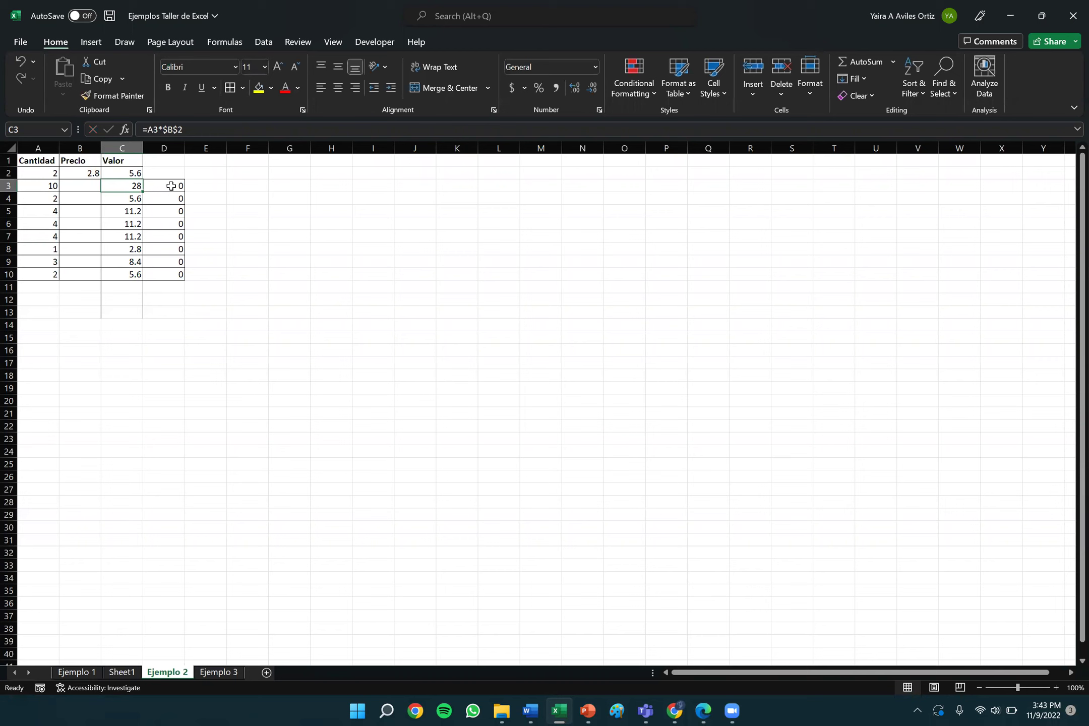
pyautogui.doubleClick(167, 186)
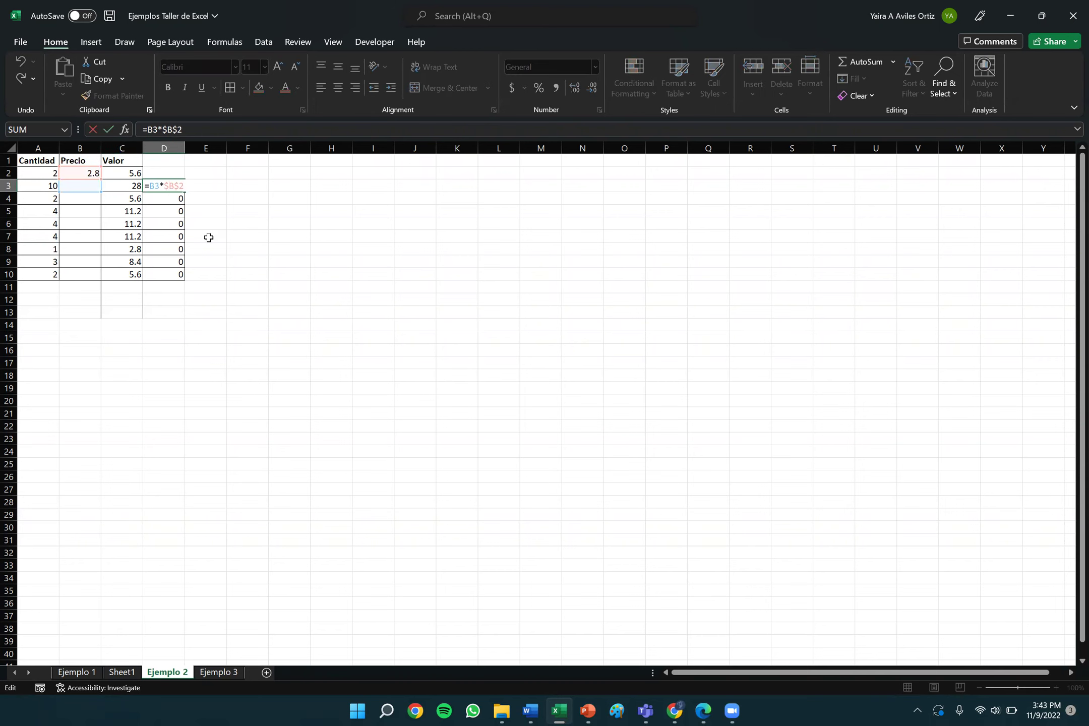
pyautogui.doubleClick(125, 172)
pyautogui.click(124, 185)
pyautogui.doubleClick(125, 185)
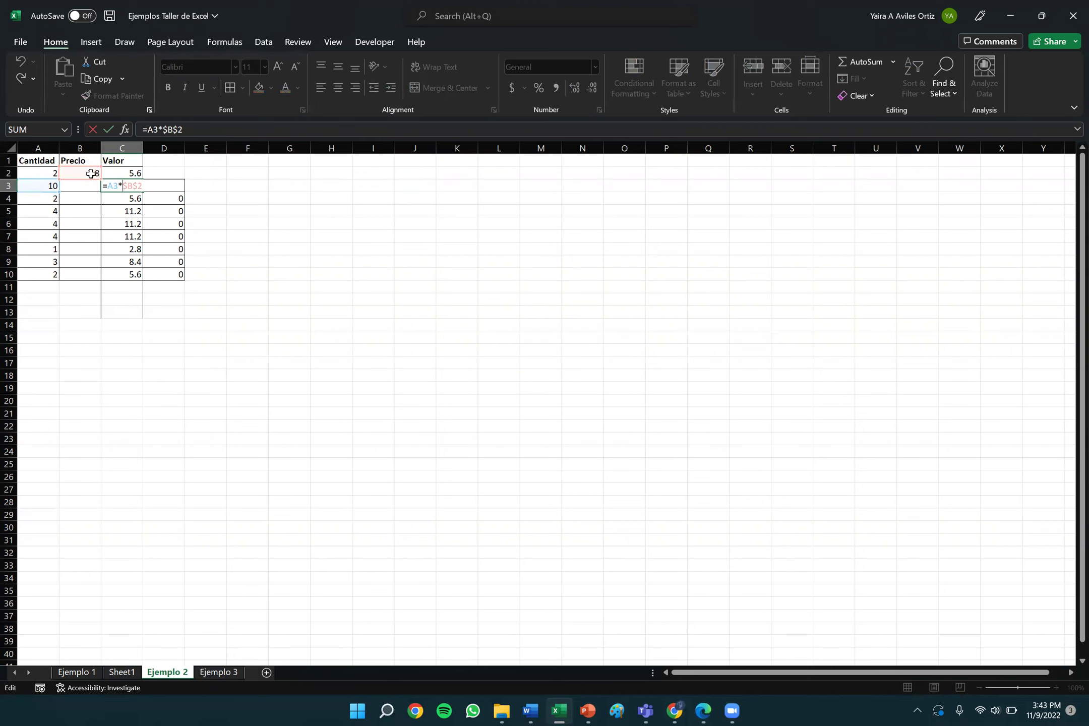
pyautogui.press('Return')
pyautogui.doubleClick(165, 187)
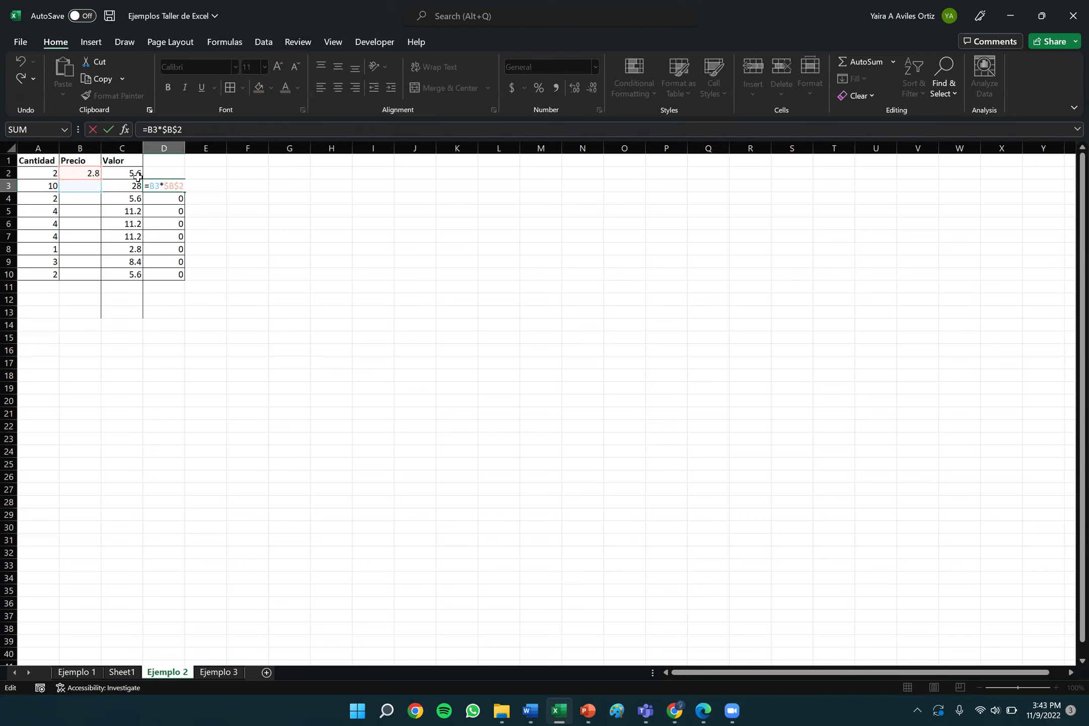
pyautogui.press('Return')
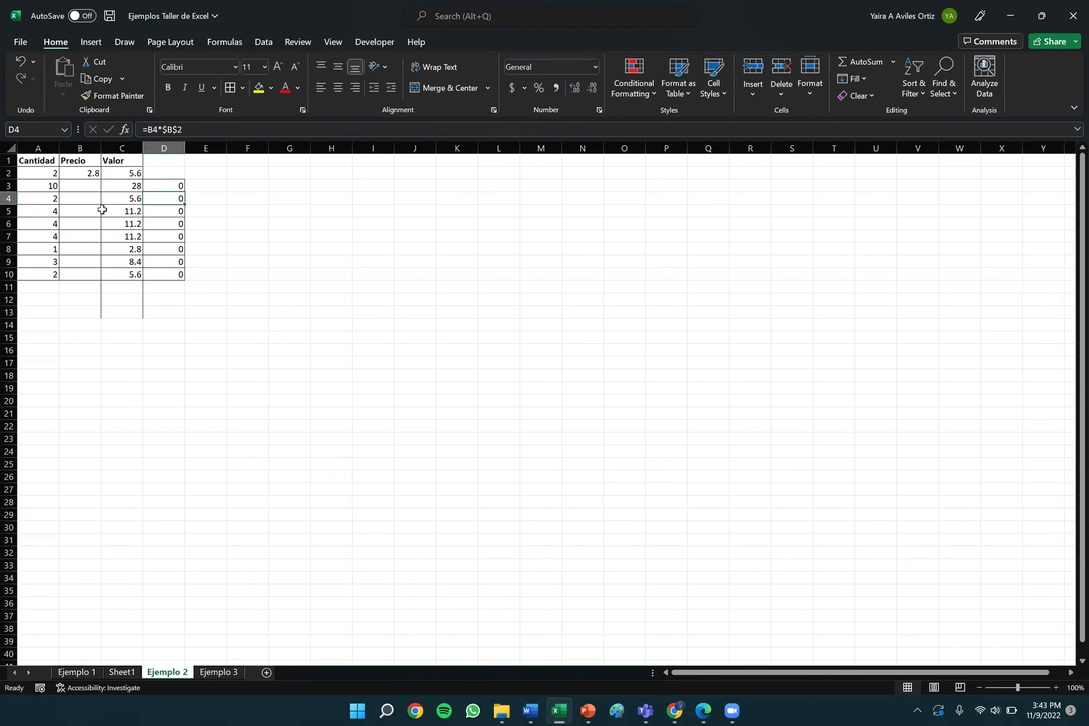
pyautogui.moveTo(158, 186); pyautogui.dragTo(173, 295)
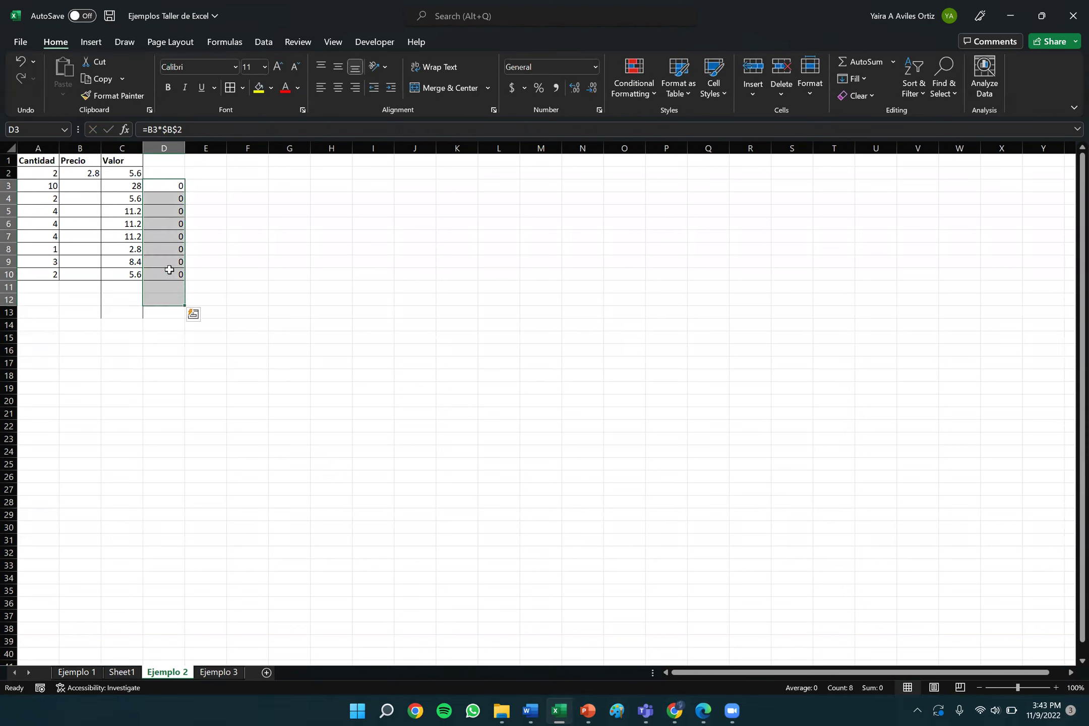
pyautogui.click(153, 219)
pyautogui.click(159, 167)
pyautogui.moveTo(159, 167); pyautogui.dragTo(170, 325)
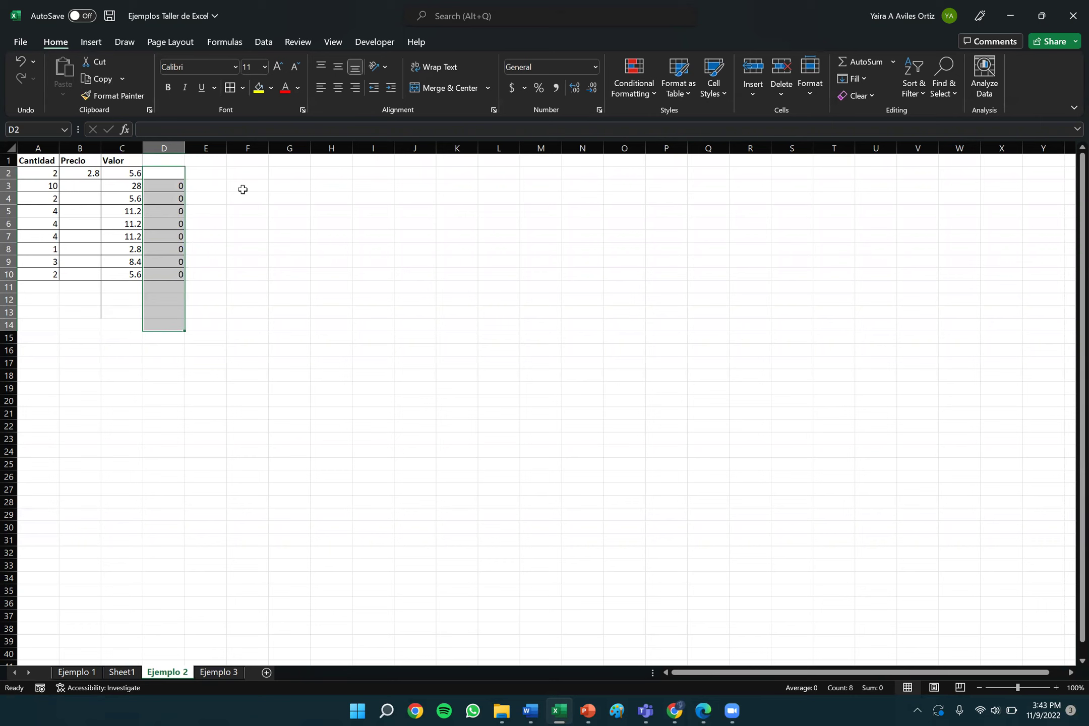
pyautogui.click(236, 209)
pyautogui.click(159, 185)
pyautogui.doubleClick(160, 185)
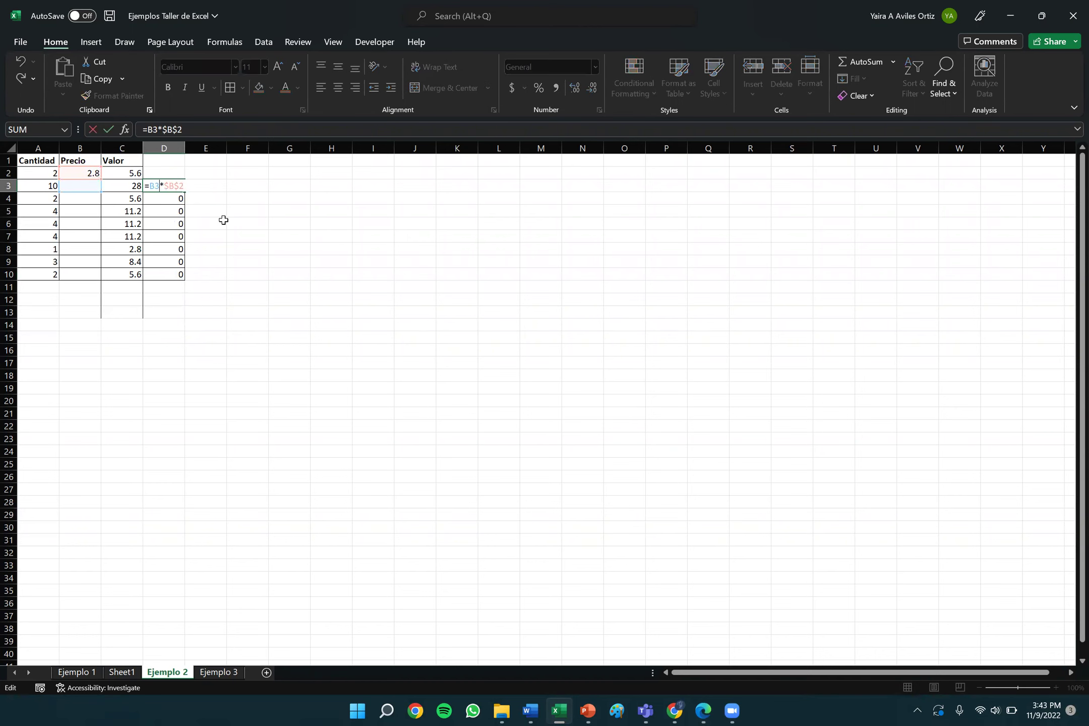
pyautogui.doubleClick(134, 172)
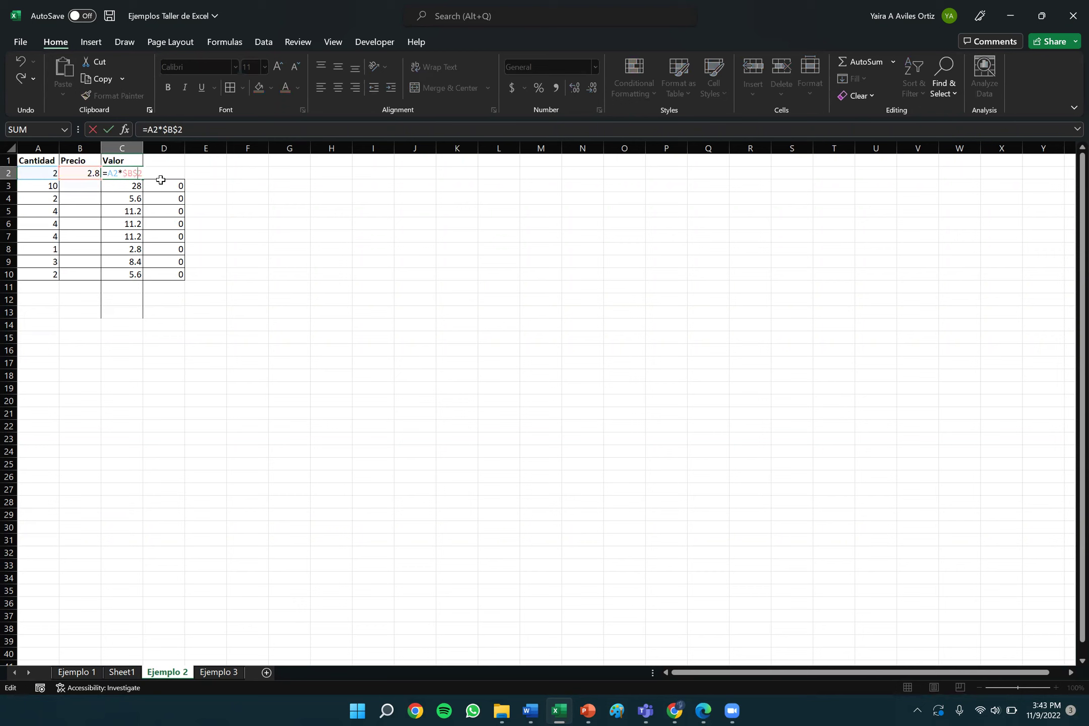
pyautogui.click(194, 186)
pyautogui.click(140, 175)
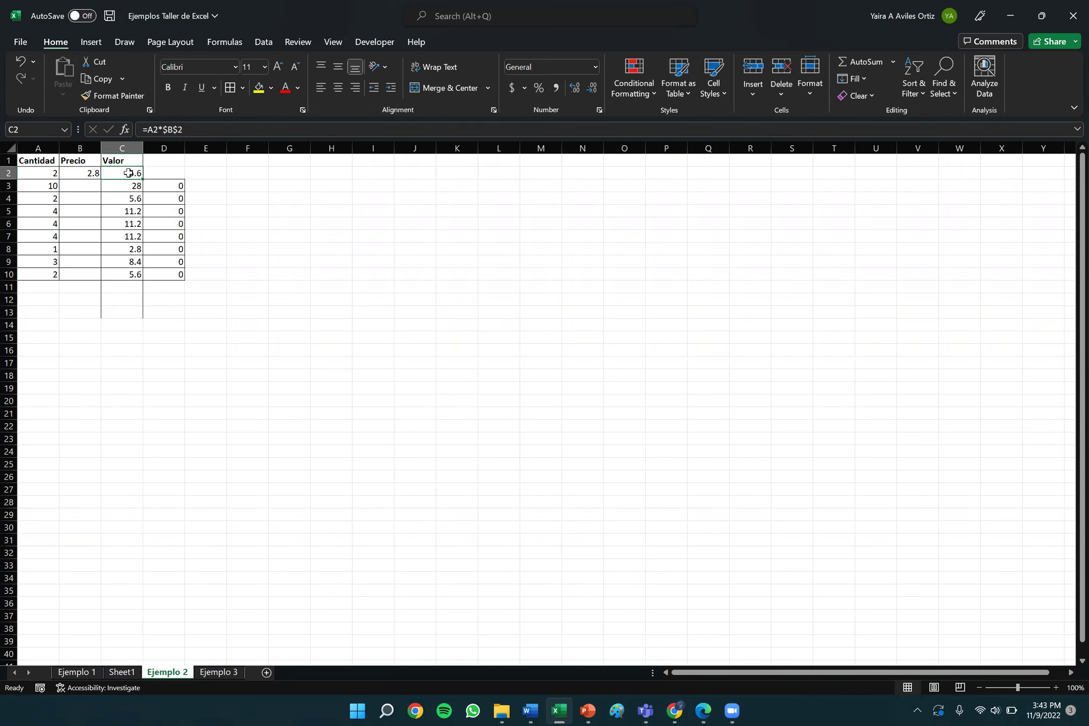
pyautogui.click(99, 79)
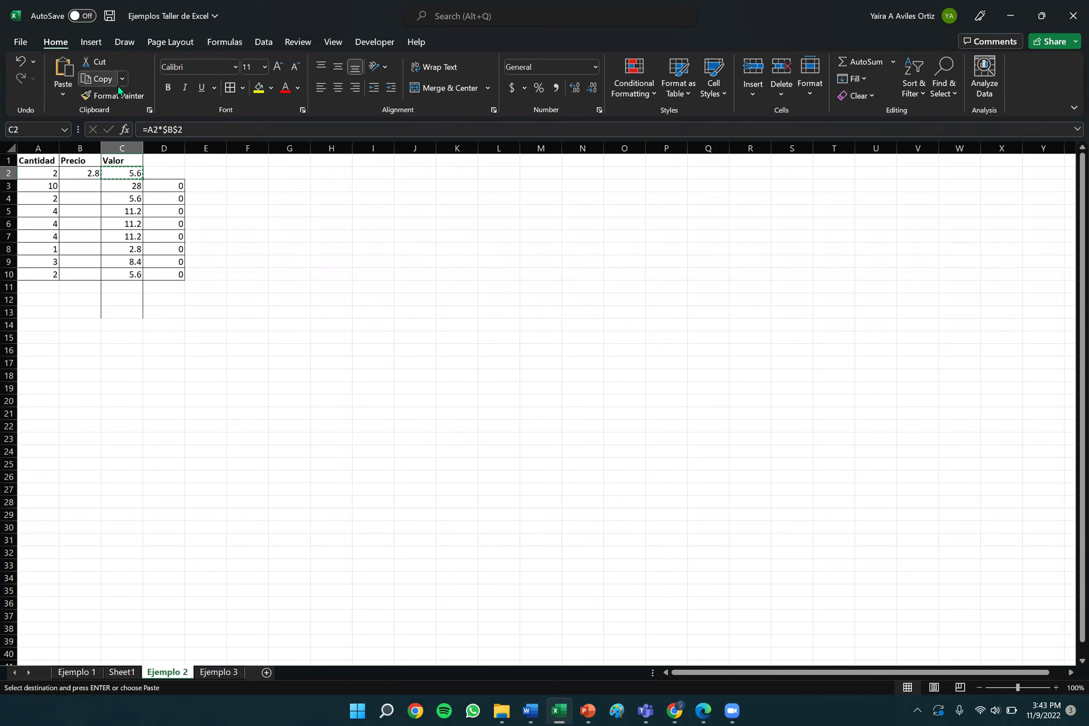
pyautogui.click(166, 187)
pyautogui.moveTo(166, 187); pyautogui.dragTo(182, 275)
pyautogui.hotkey('ctrl', 'v')
pyautogui.click(212, 186)
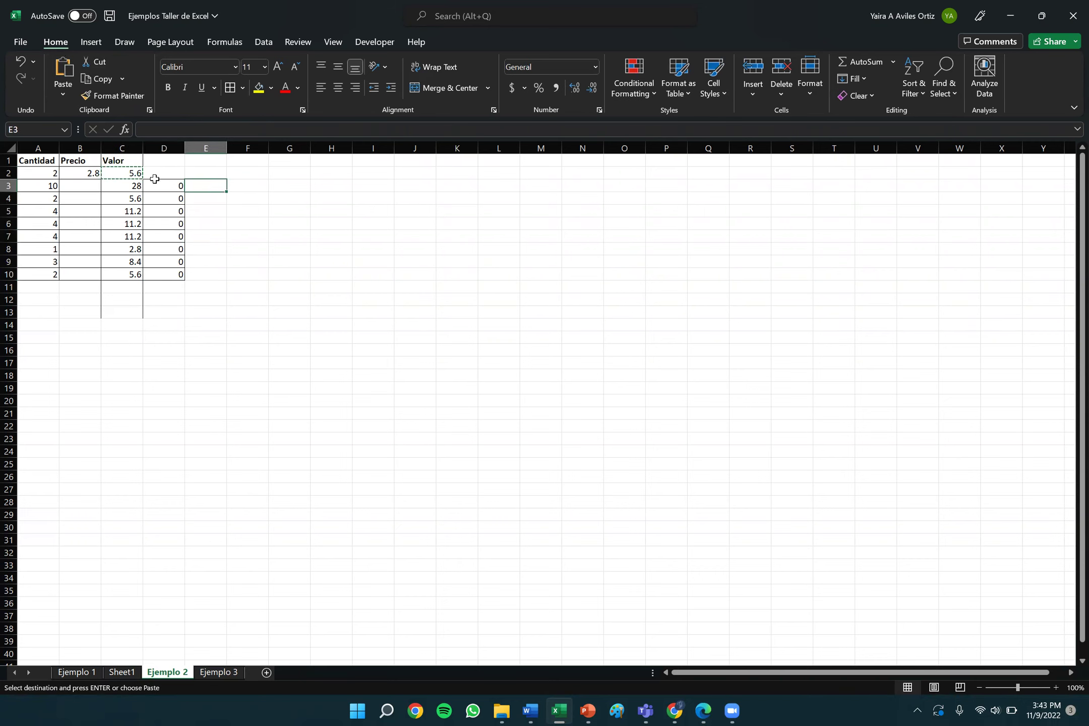
pyautogui.click(121, 172)
pyautogui.doubleClick(122, 172)
pyautogui.click(246, 199)
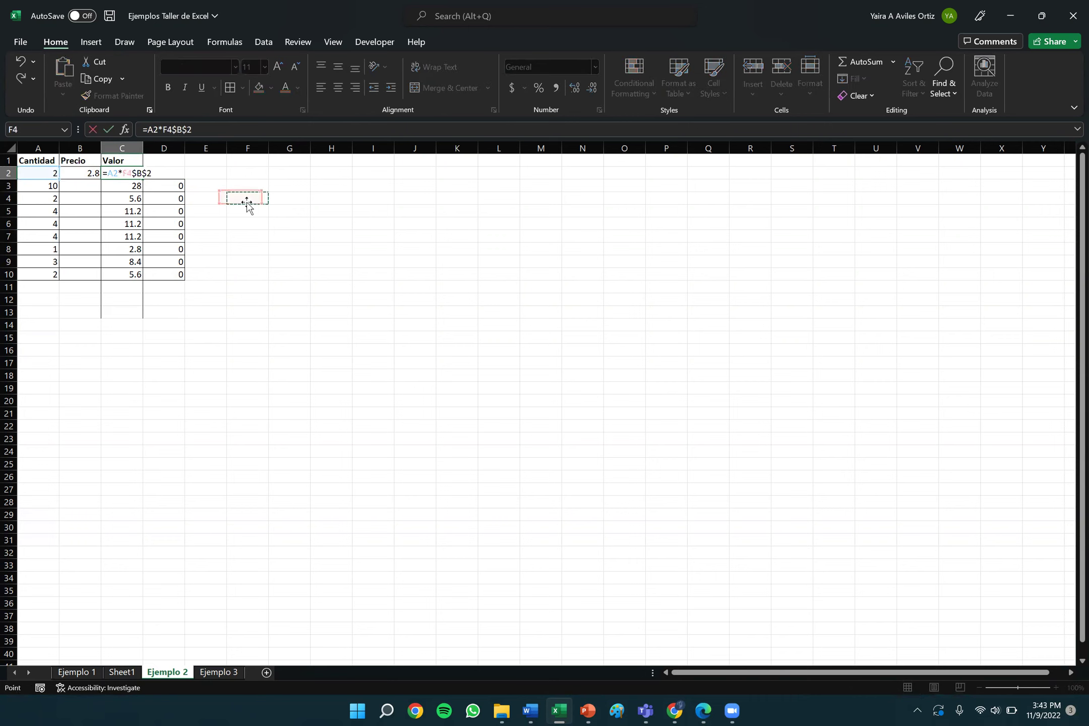
pyautogui.click(21, 59)
pyautogui.click(262, 251)
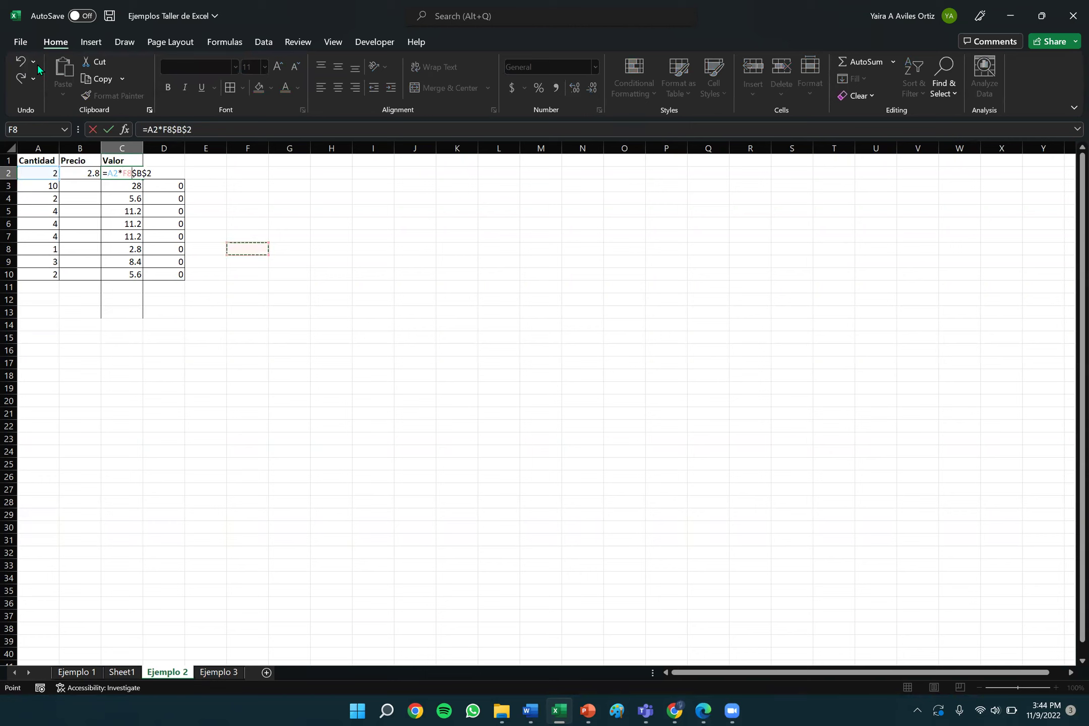
pyautogui.click(19, 58)
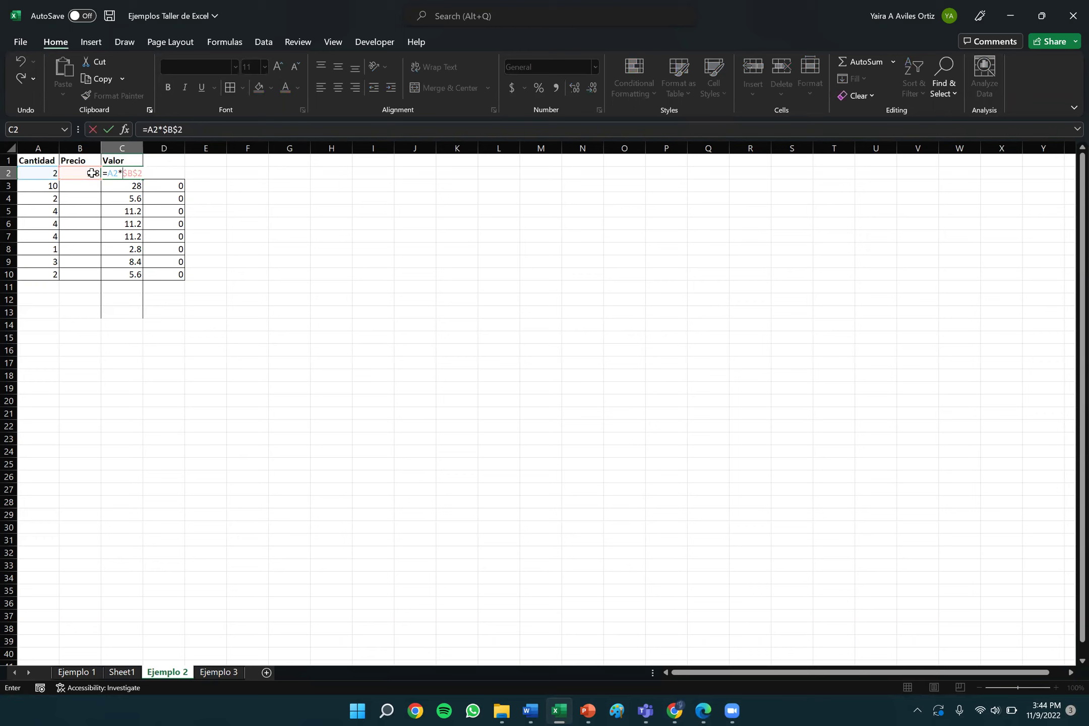
# Change the Precio in B2 to 3.00 so C2's Valor becomes 6, then check its formula.
pyautogui.press('Return')
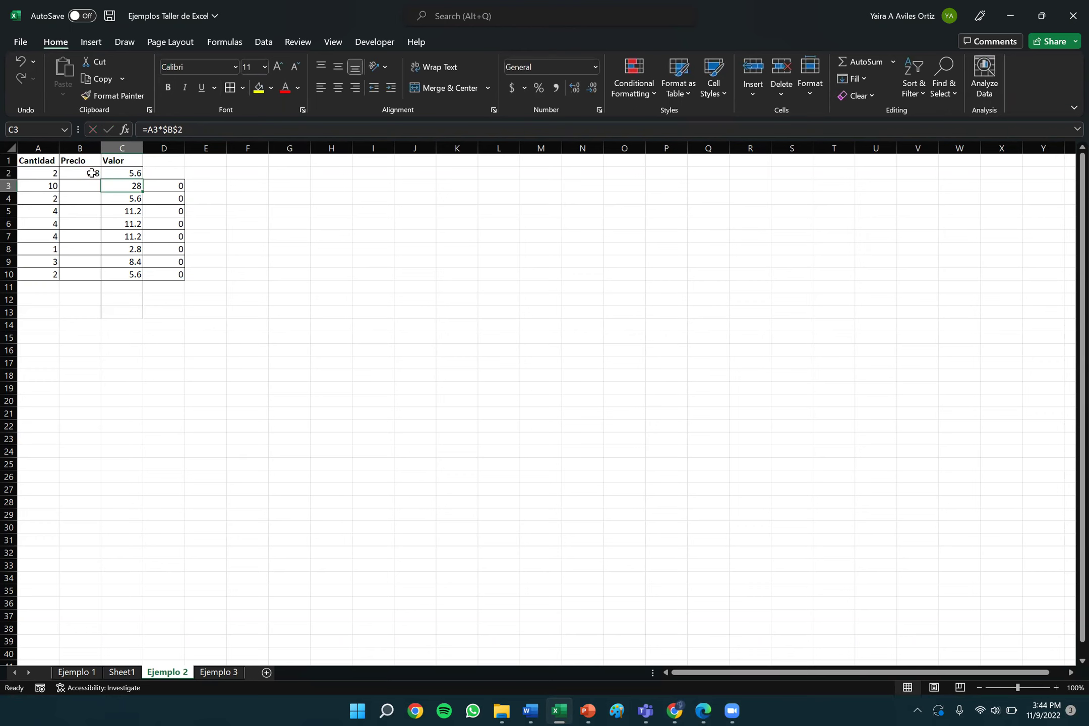
pyautogui.click(91, 173)
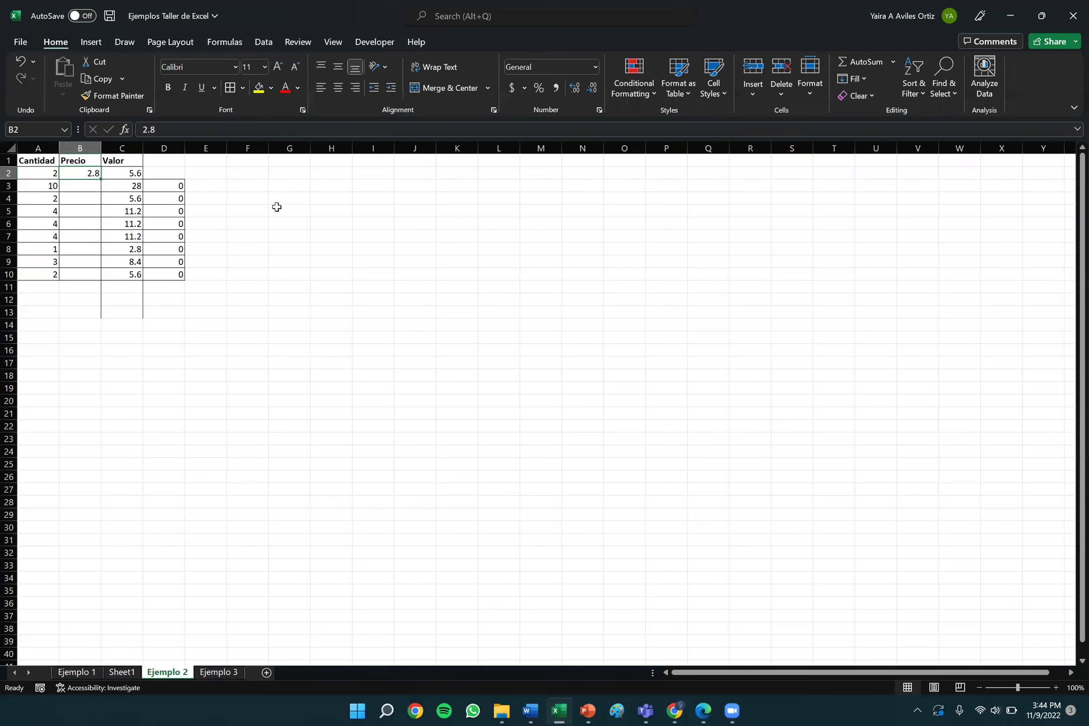
pyautogui.press('BackSpace')
pyautogui.write('3.00')
pyautogui.press('Return')
pyautogui.press('Return')
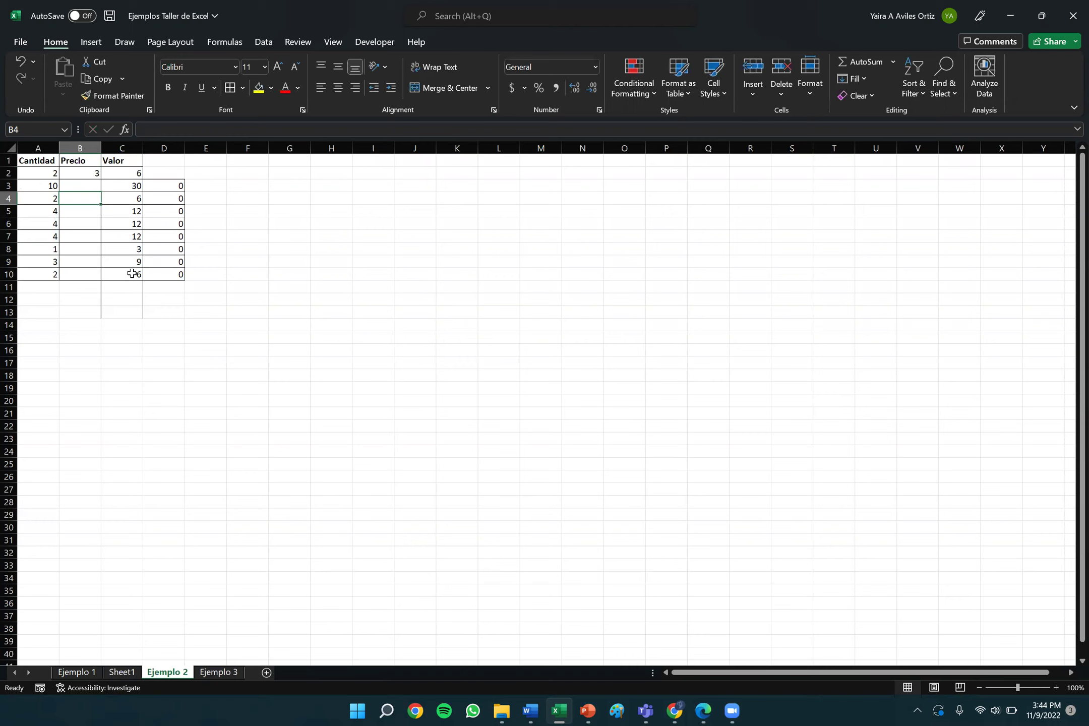
pyautogui.click(133, 174)
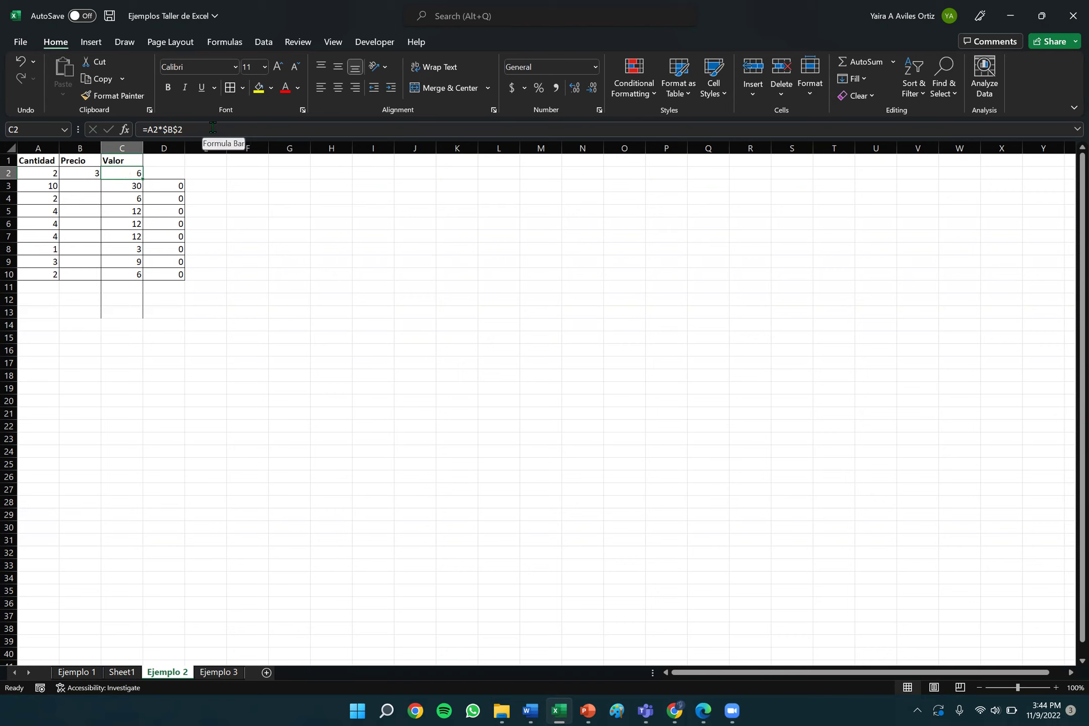
# Clear the contents of the zero-filled cells D2:E12.
pyautogui.click(91, 172)
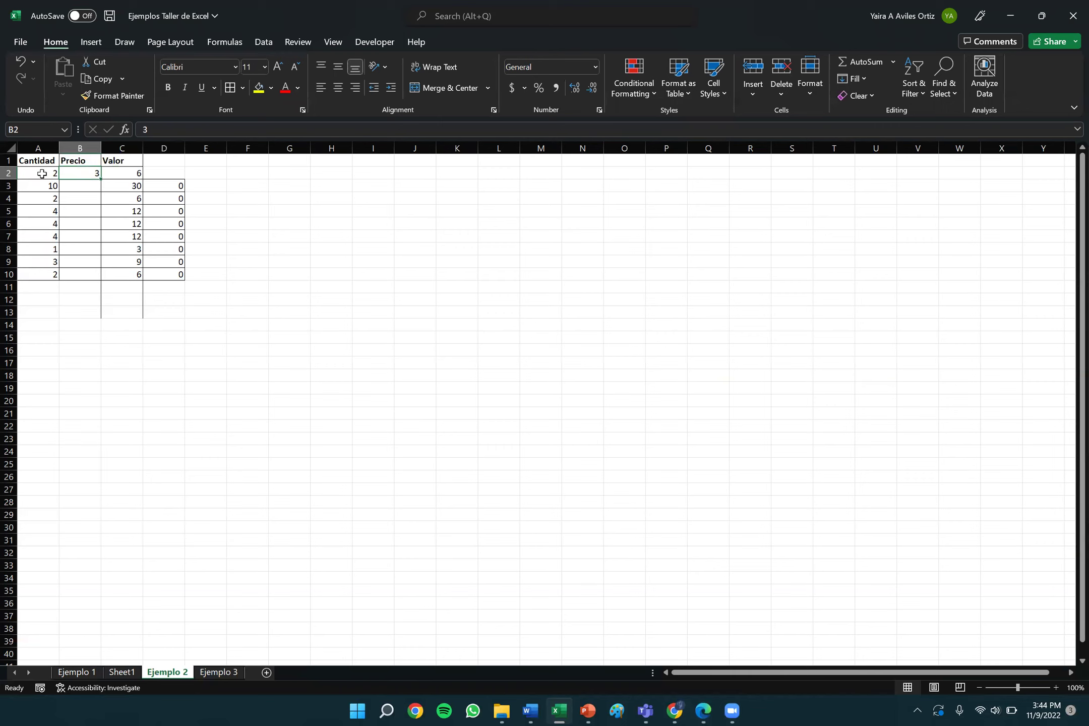
pyautogui.moveTo(173, 174); pyautogui.dragTo(217, 297)
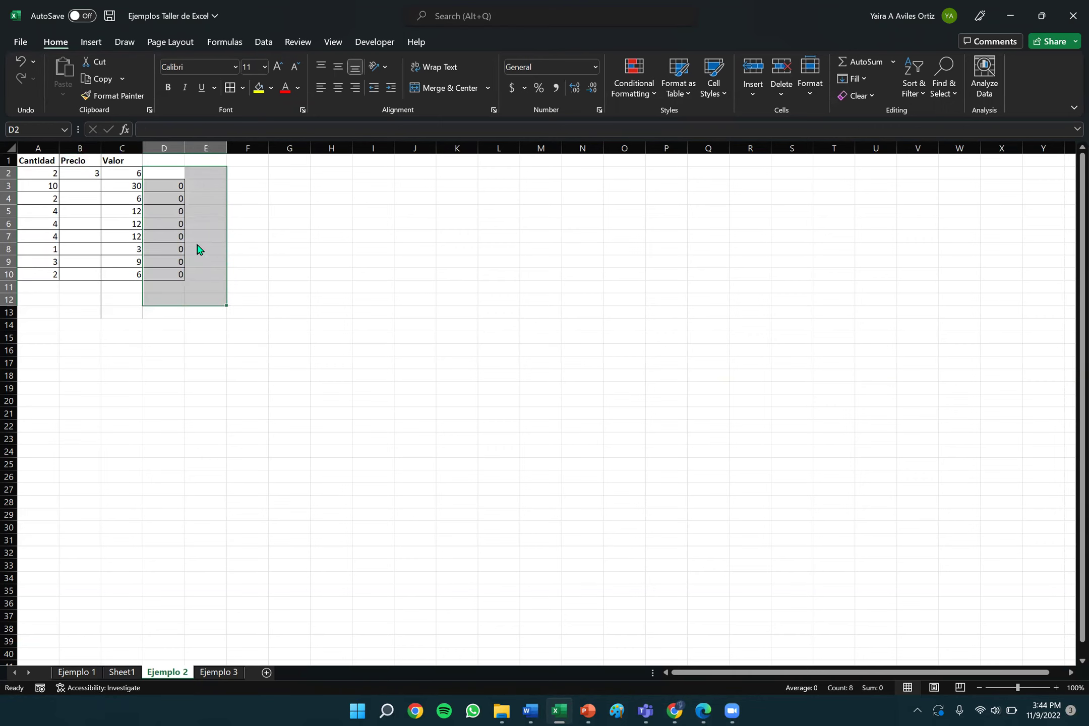
pyautogui.rightClick(198, 244)
pyautogui.click(258, 437)
# Clear the old Valor results in C3:D13, leaving only 6 in C2.
pyautogui.click(125, 173)
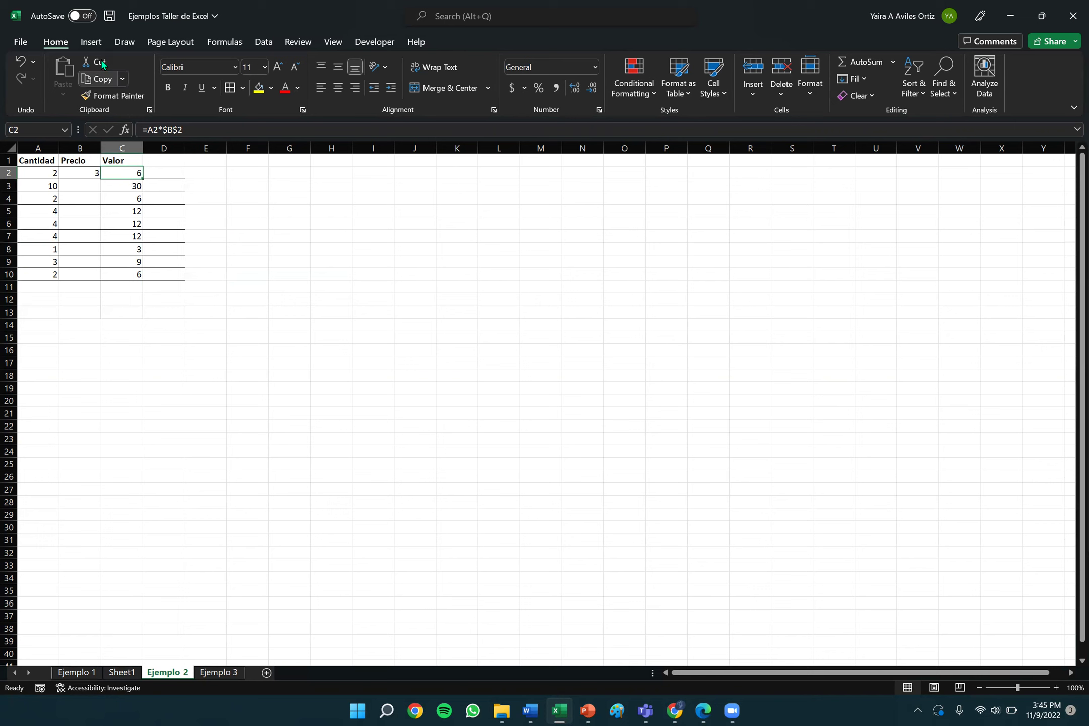
pyautogui.click(100, 80)
pyautogui.moveTo(134, 185); pyautogui.dragTo(177, 311)
pyautogui.rightClick(133, 264)
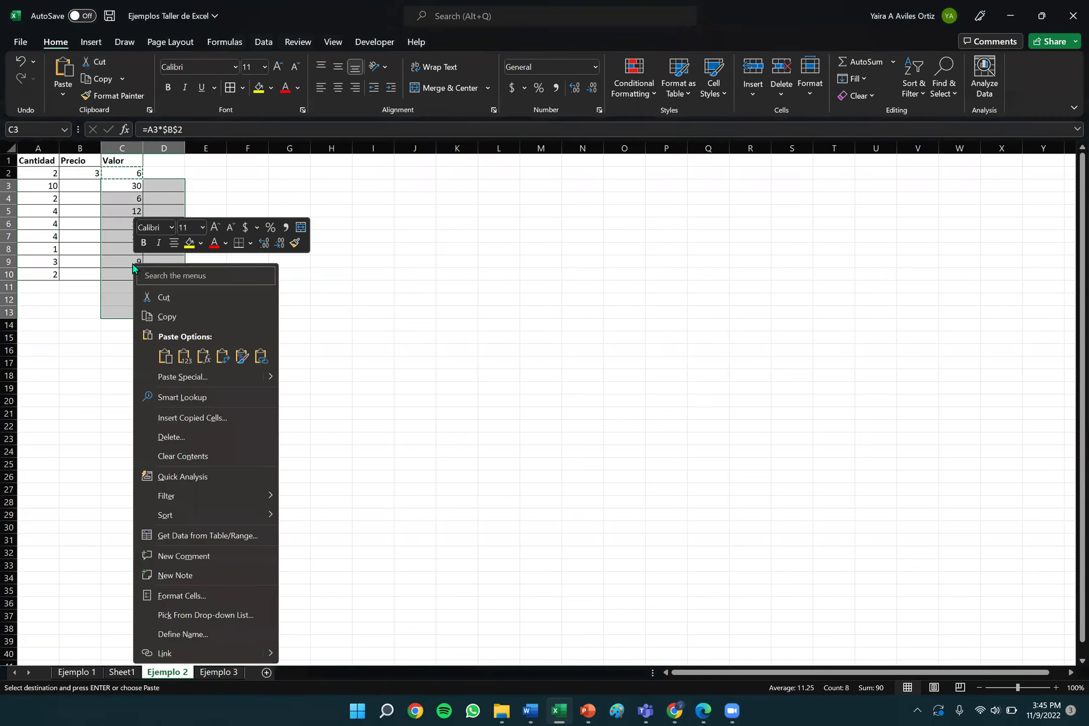
pyautogui.click(182, 456)
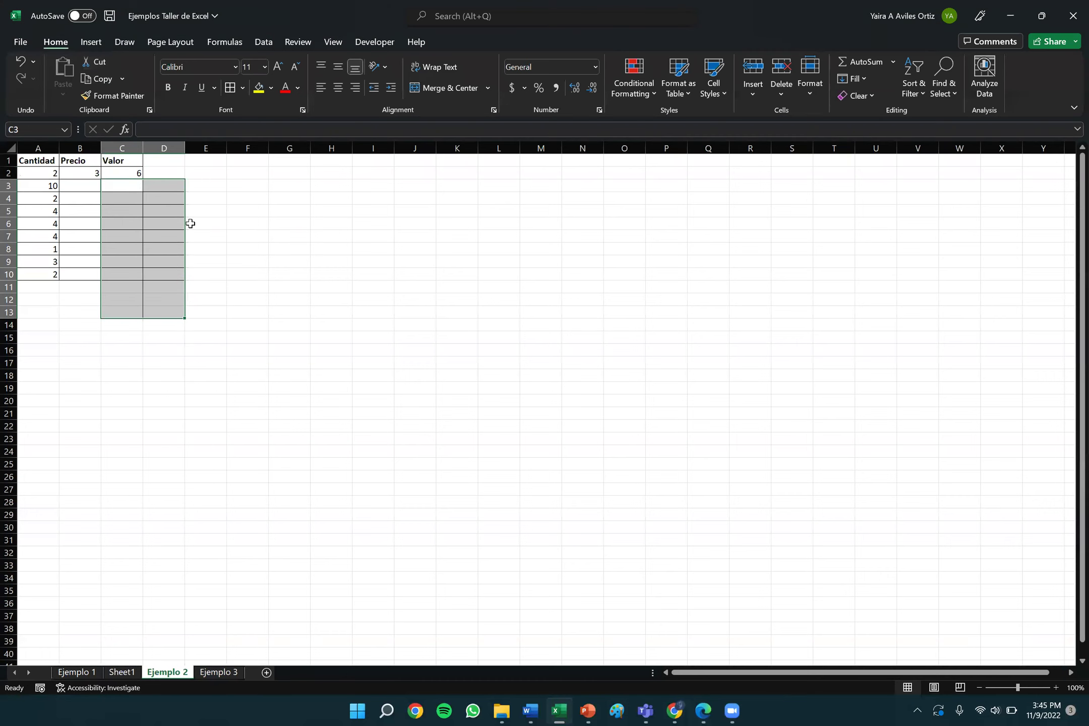
pyautogui.click(130, 185)
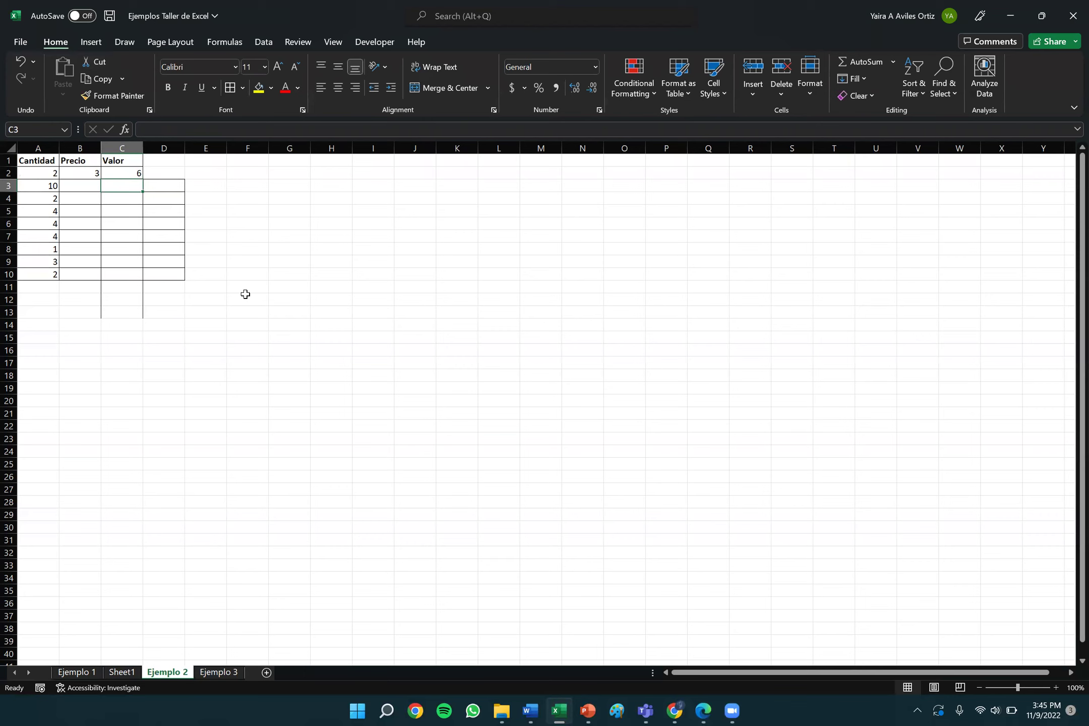
# Set the Precio in B2 back to 2.8.
pyautogui.click(91, 171)
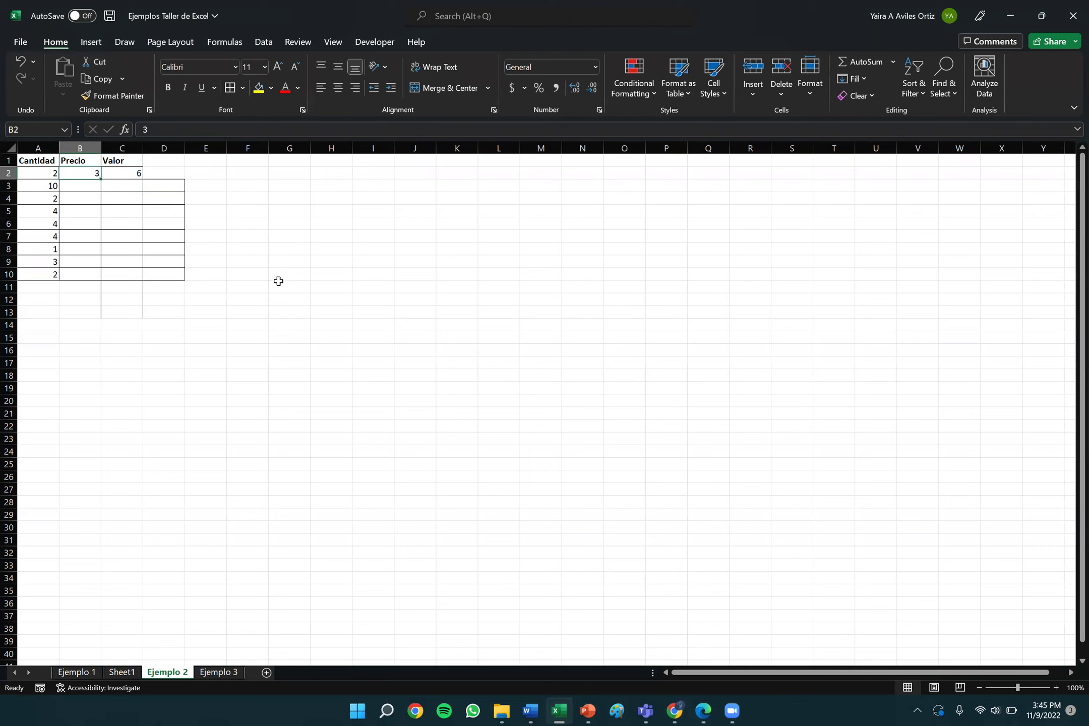
pyautogui.write('2.8')
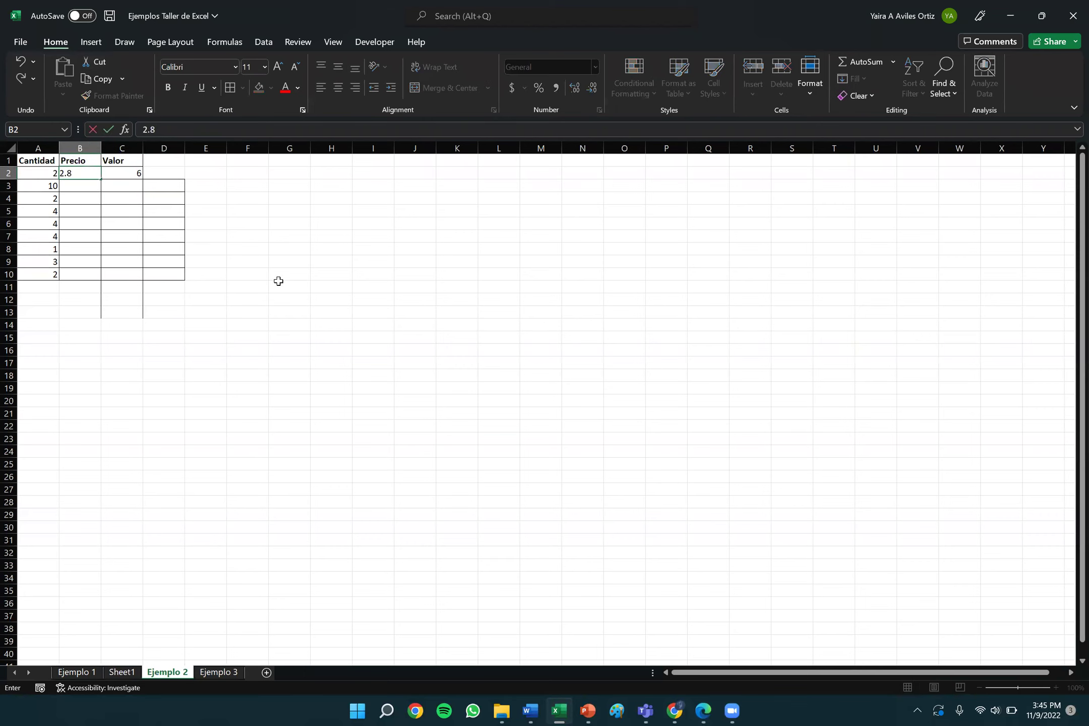
pyautogui.press('Return')
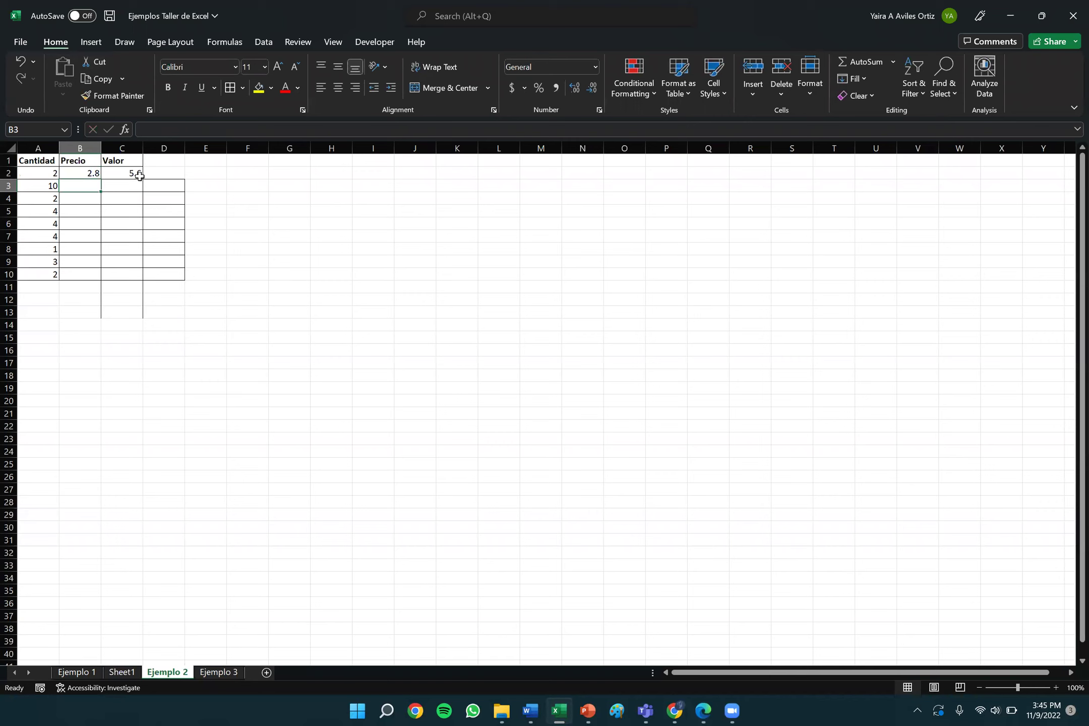
# Paste C2's Valor formula into C3:C10, giving 28, 5.6, 11.2, 11.2, 11.2, 2.8, 8.4, 5.6.
pyautogui.click(136, 174)
pyautogui.click(96, 78)
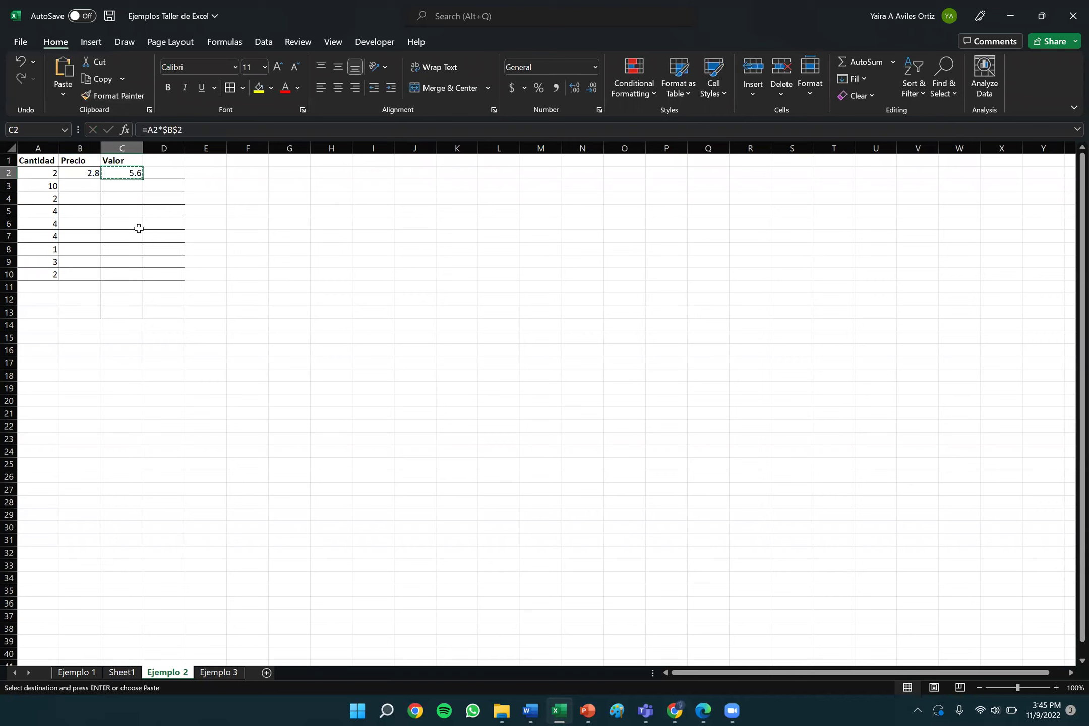
pyautogui.moveTo(125, 186); pyautogui.dragTo(129, 275)
pyautogui.click(60, 71)
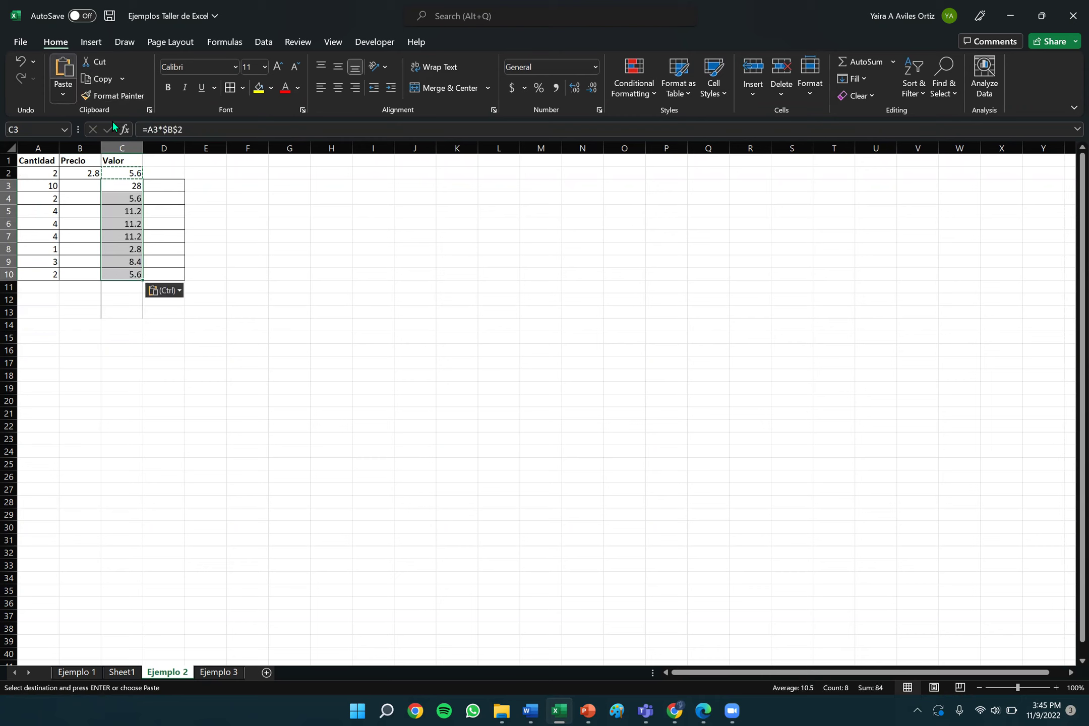
pyautogui.click(326, 360)
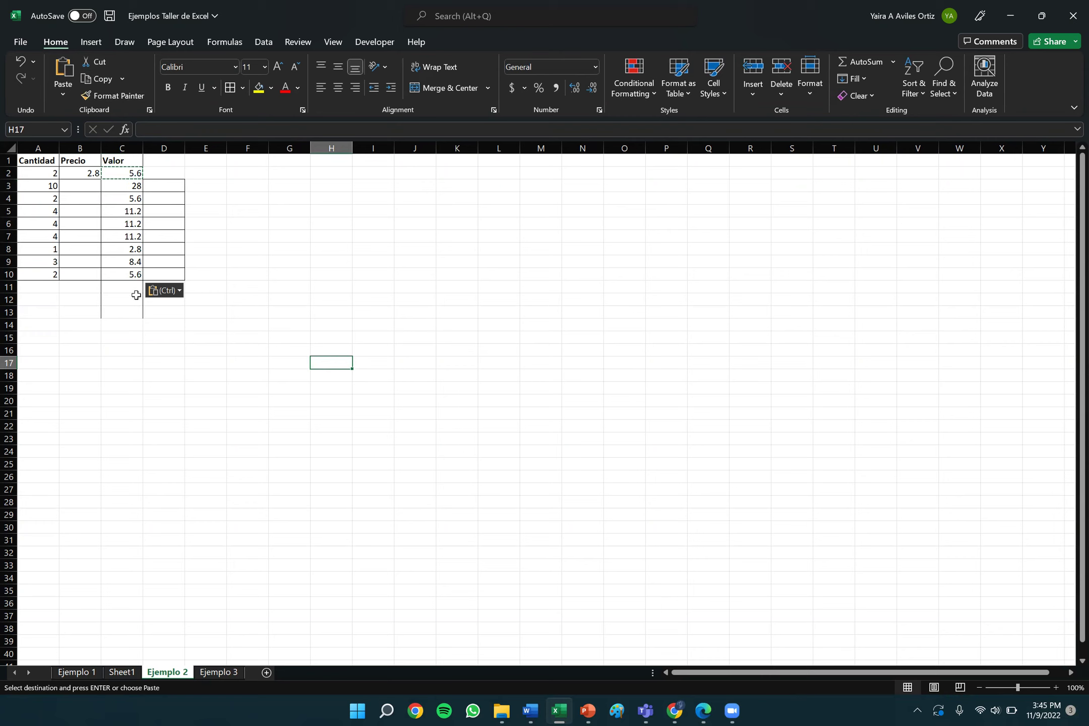
pyautogui.click(104, 314)
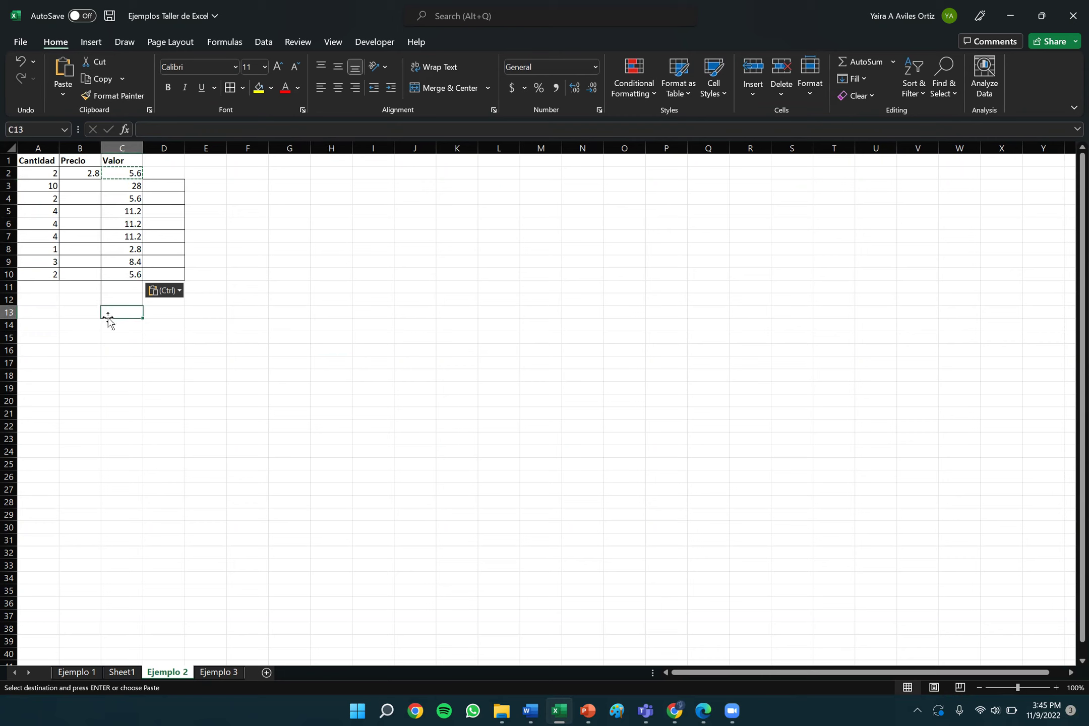
pyautogui.doubleClick(108, 173)
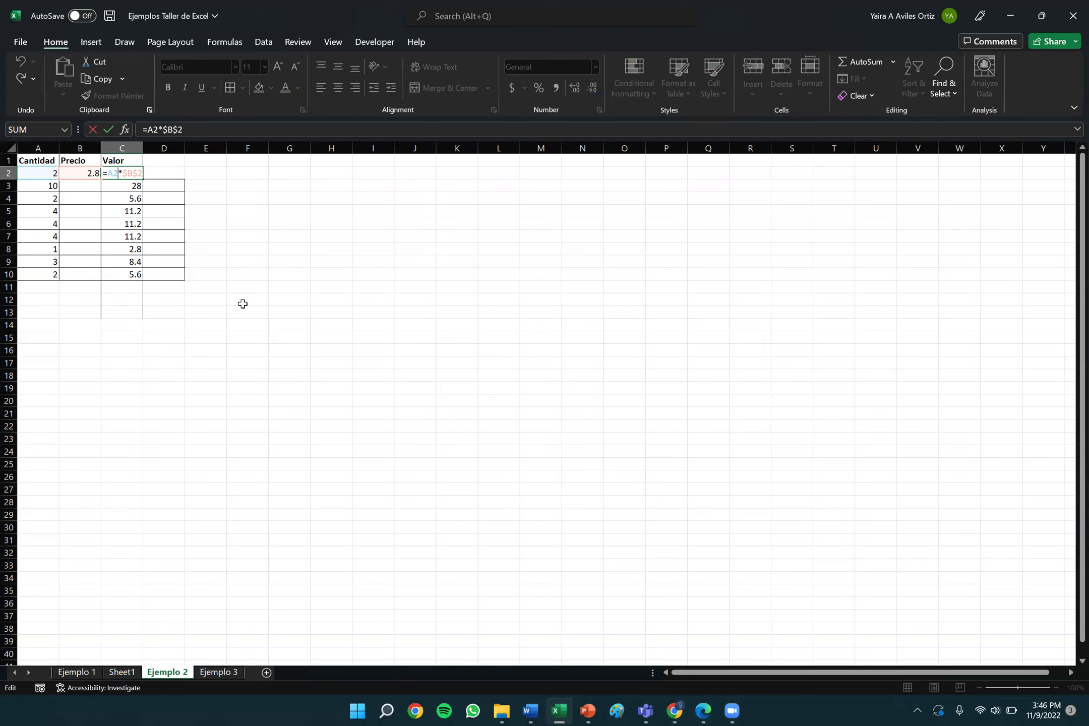
pyautogui.press('Return')
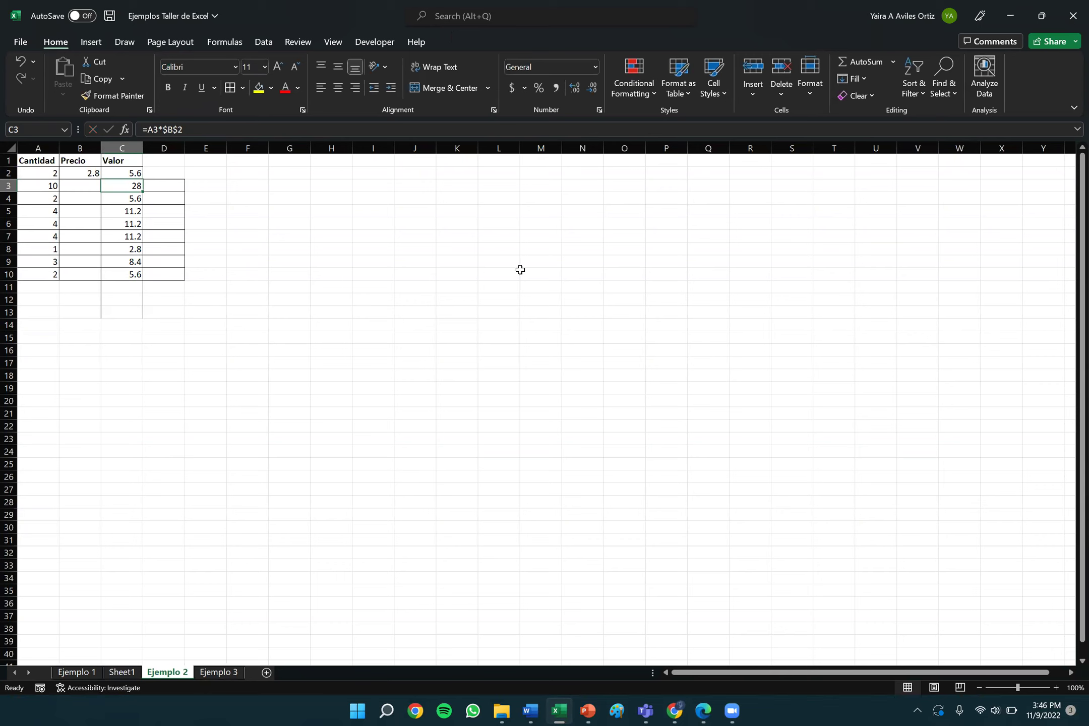
# Minimize Excel and PowerPoint, then bring Chrome forward showing the Zoom meeting details.
pyautogui.click(1011, 16)
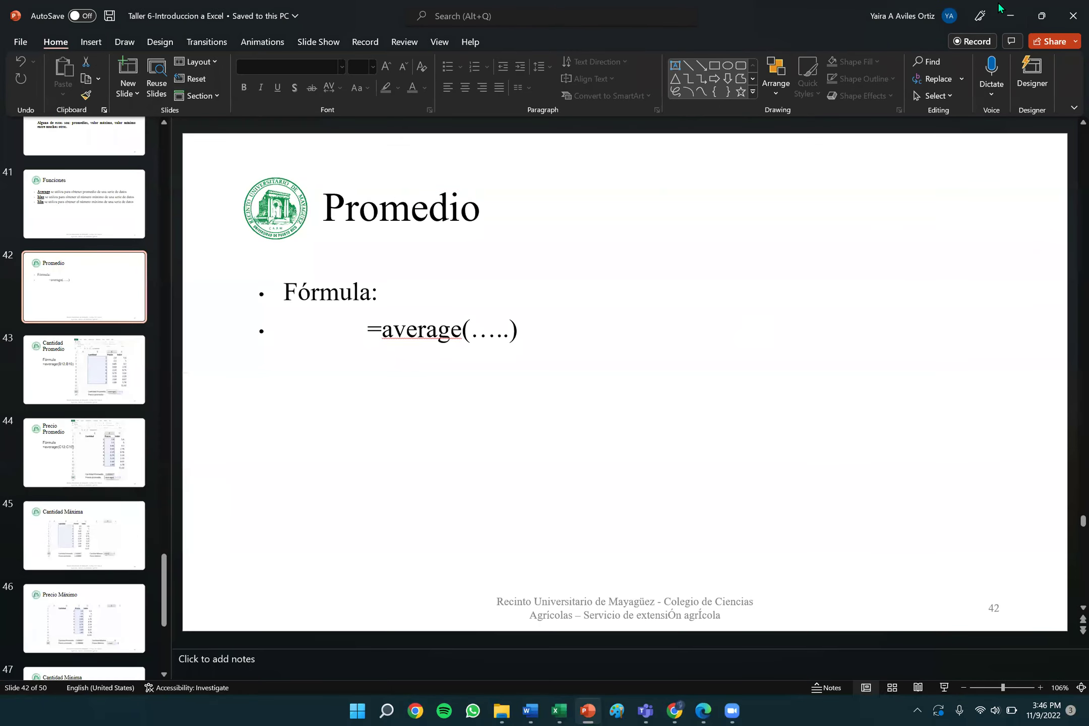
pyautogui.click(1009, 16)
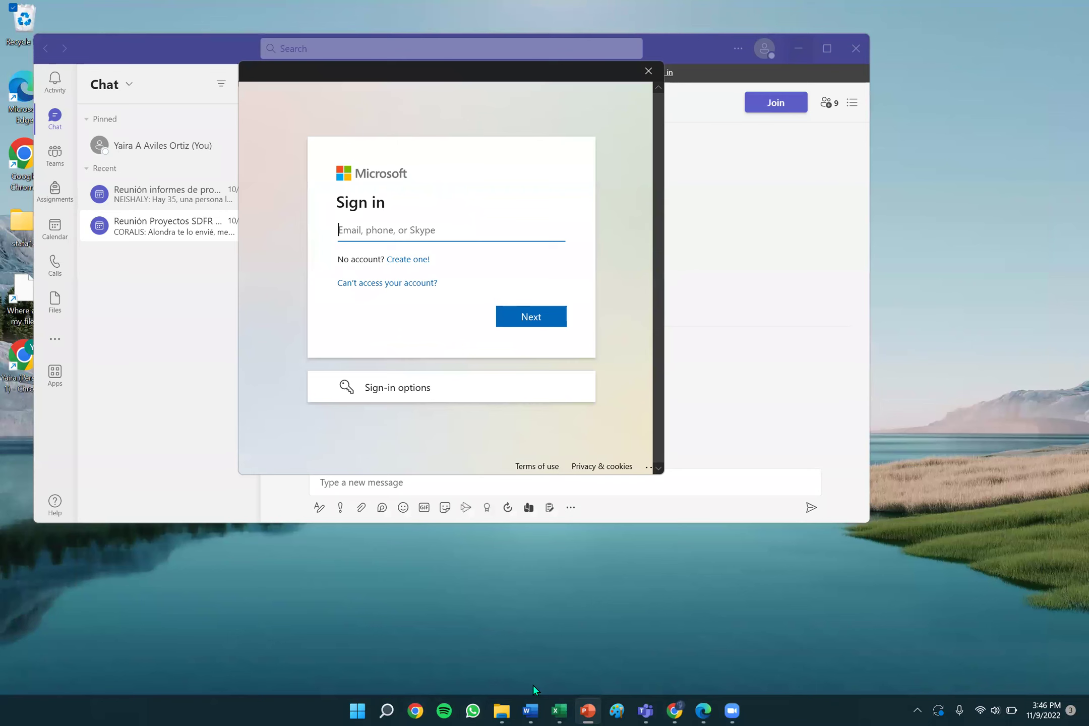
pyautogui.click(588, 712)
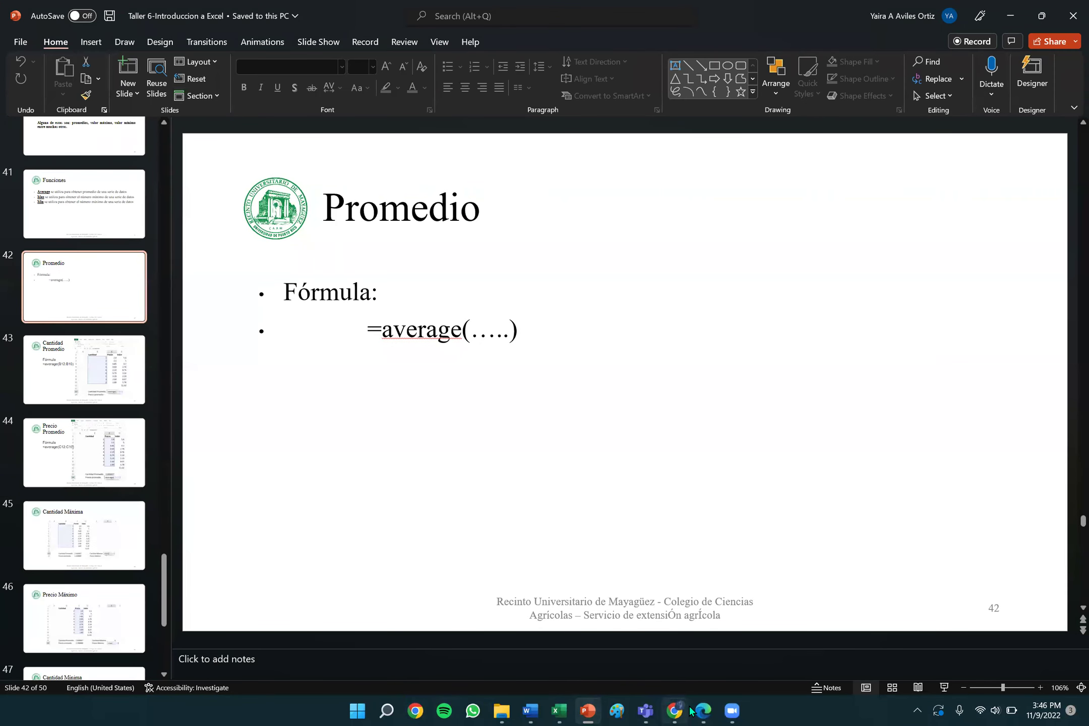
pyautogui.click(689, 712)
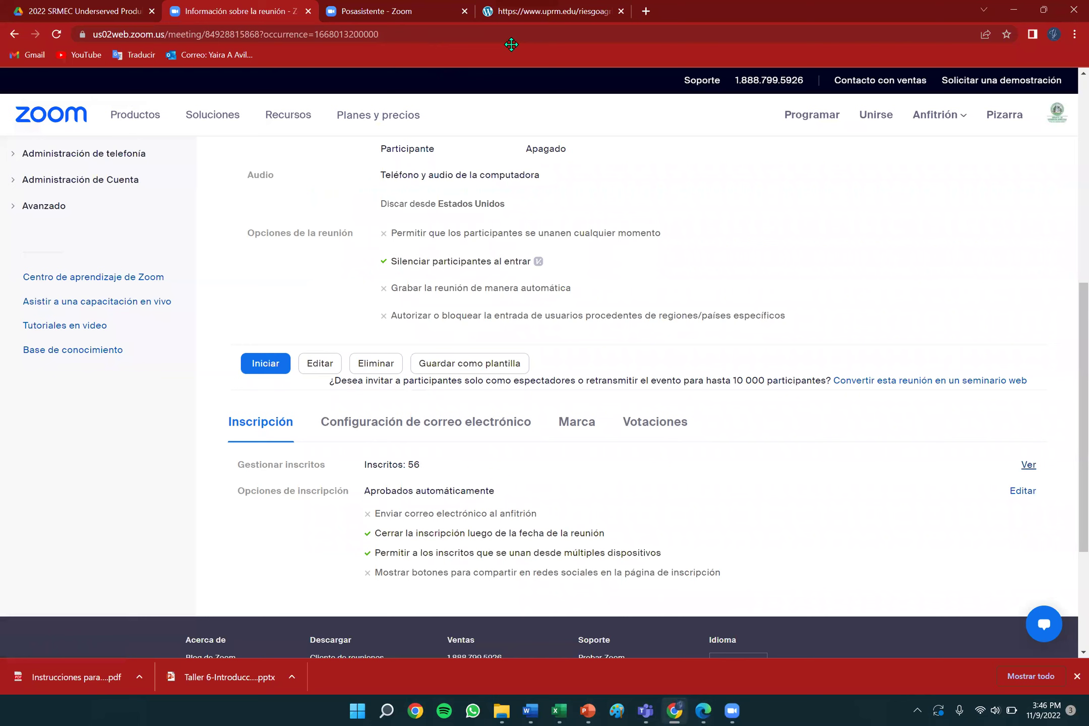
# Switch to the riesgoagricola project website tab and glance over its home page.
pyautogui.click(564, 15)
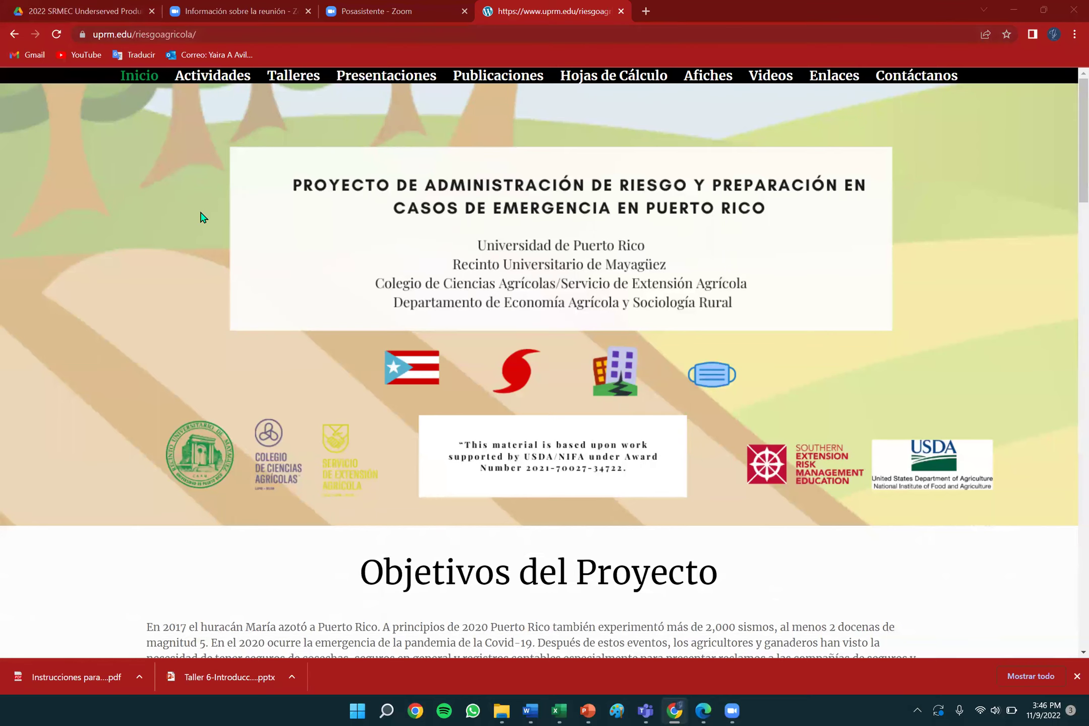
pyautogui.scroll(-3, 343, 395)
pyautogui.scroll(3, 343, 394)
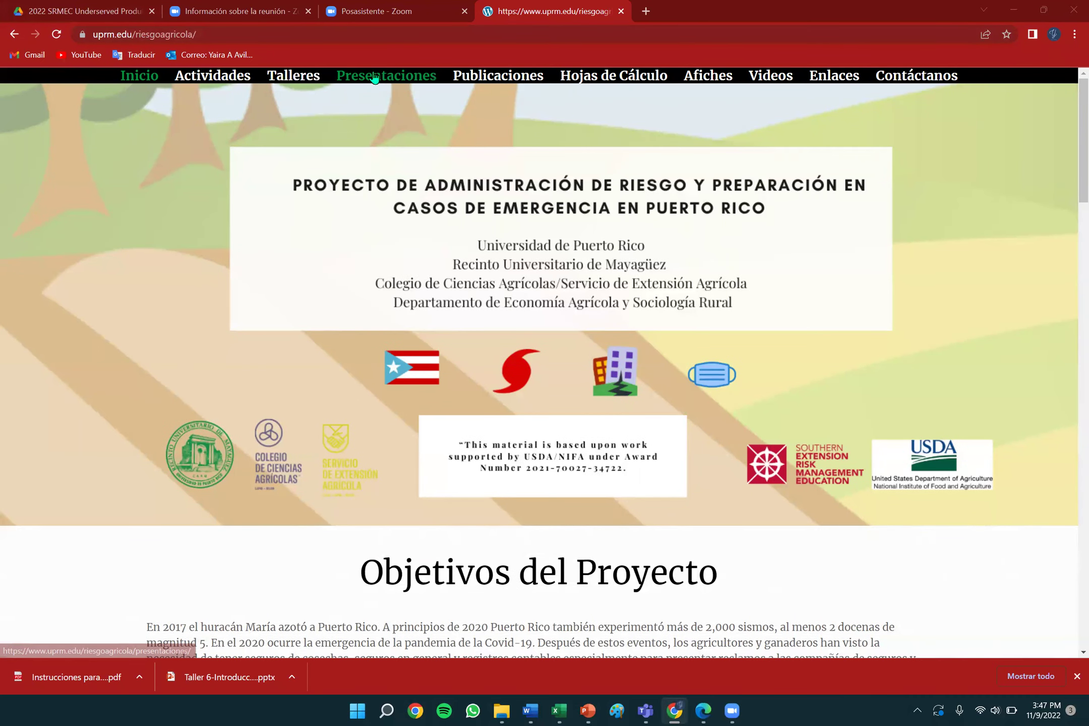
# Open the Actividades page and scroll through its FEMA, PyMES and Conferencia 2021 articles.
pyautogui.click(207, 80)
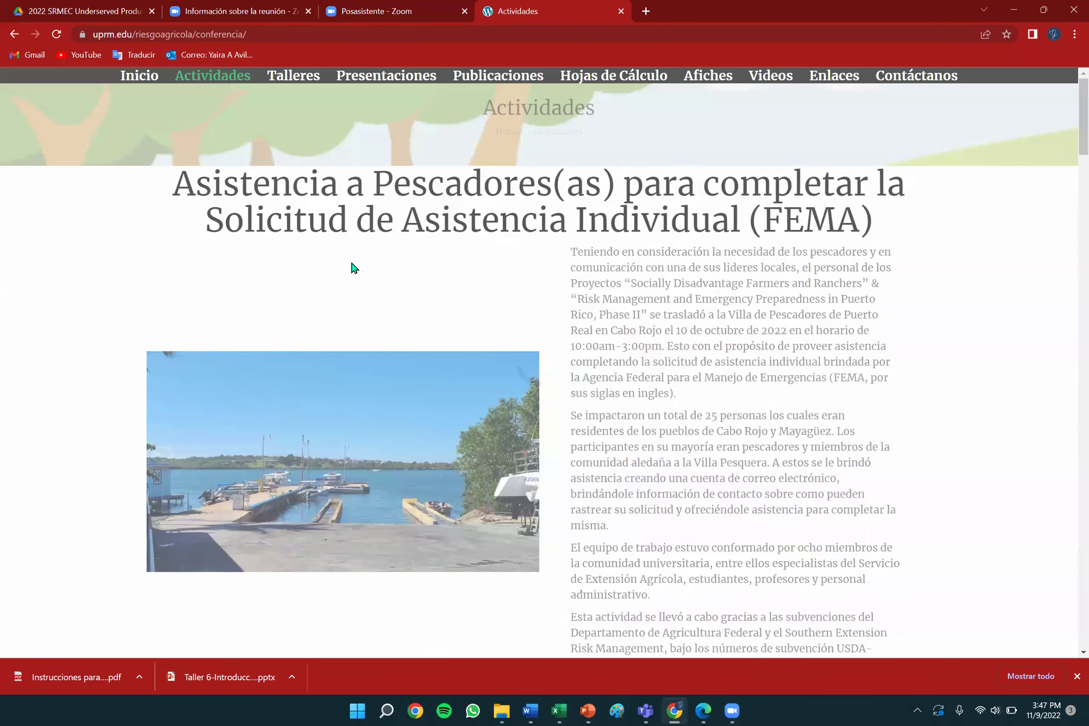
pyautogui.scroll(-3, 352, 263)
pyautogui.scroll(-5, 351, 263)
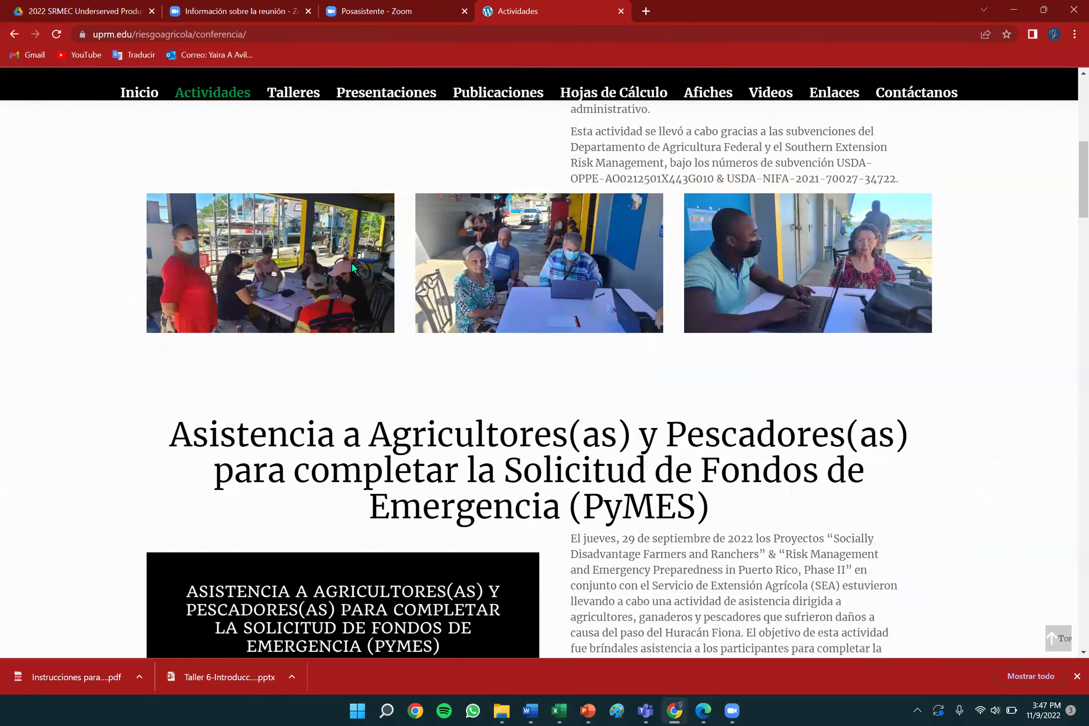
pyautogui.scroll(10, 352, 263)
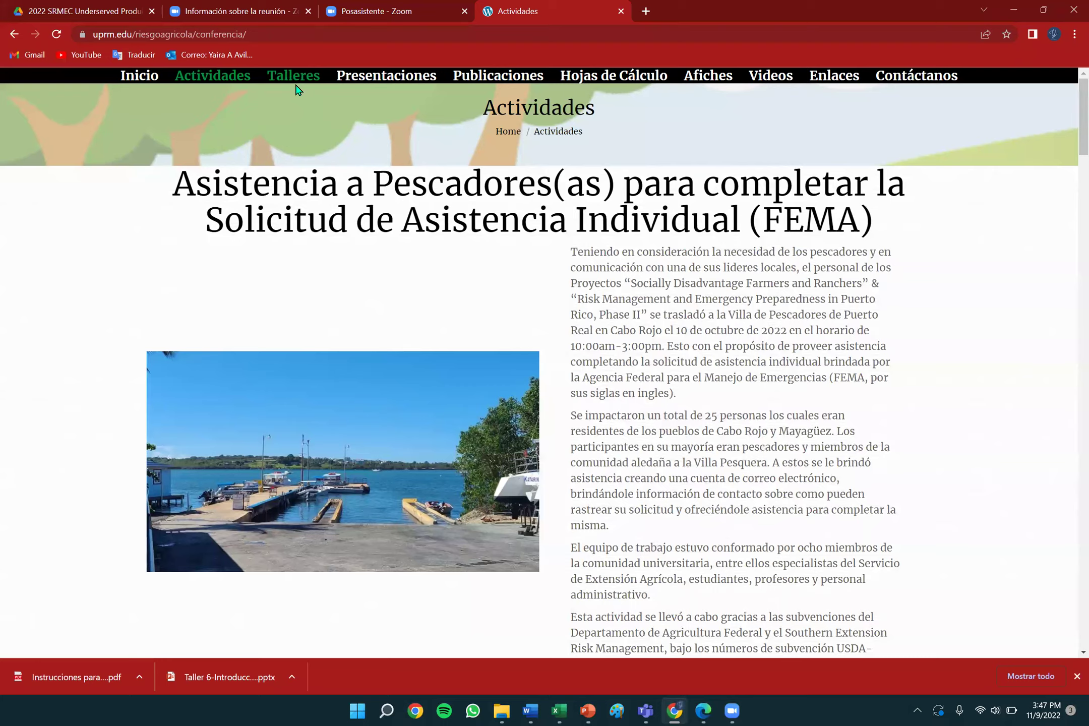
pyautogui.scroll(-2, 342, 248)
pyautogui.scroll(-15, 341, 247)
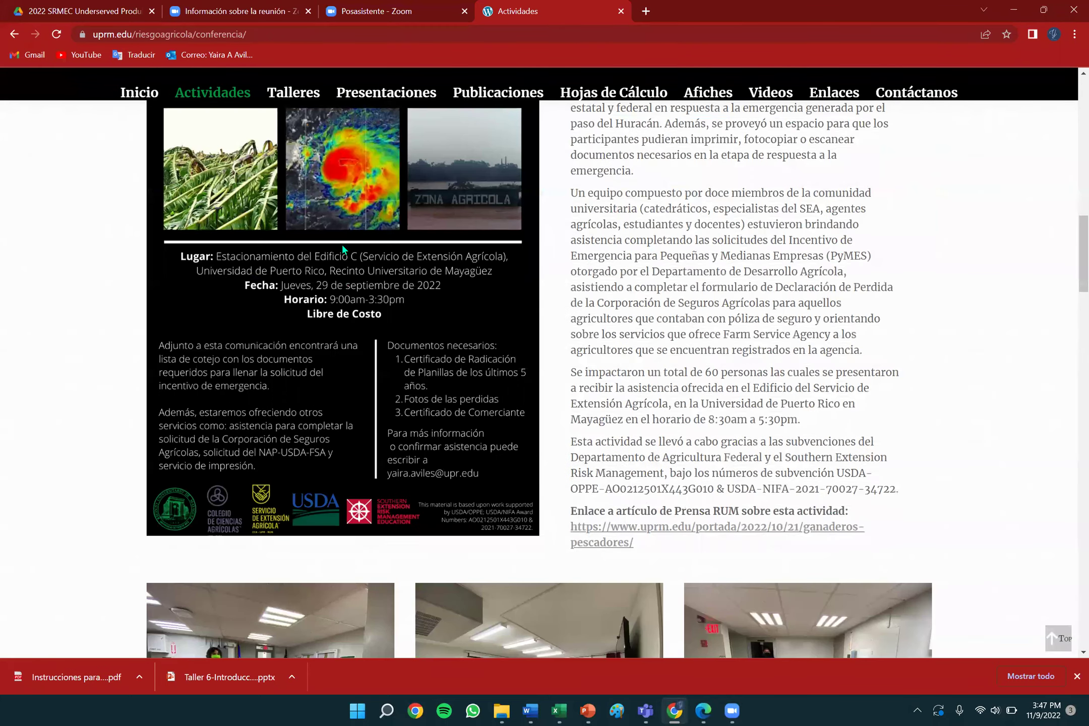
pyautogui.scroll(-5, 342, 247)
pyautogui.scroll(-4, 342, 247)
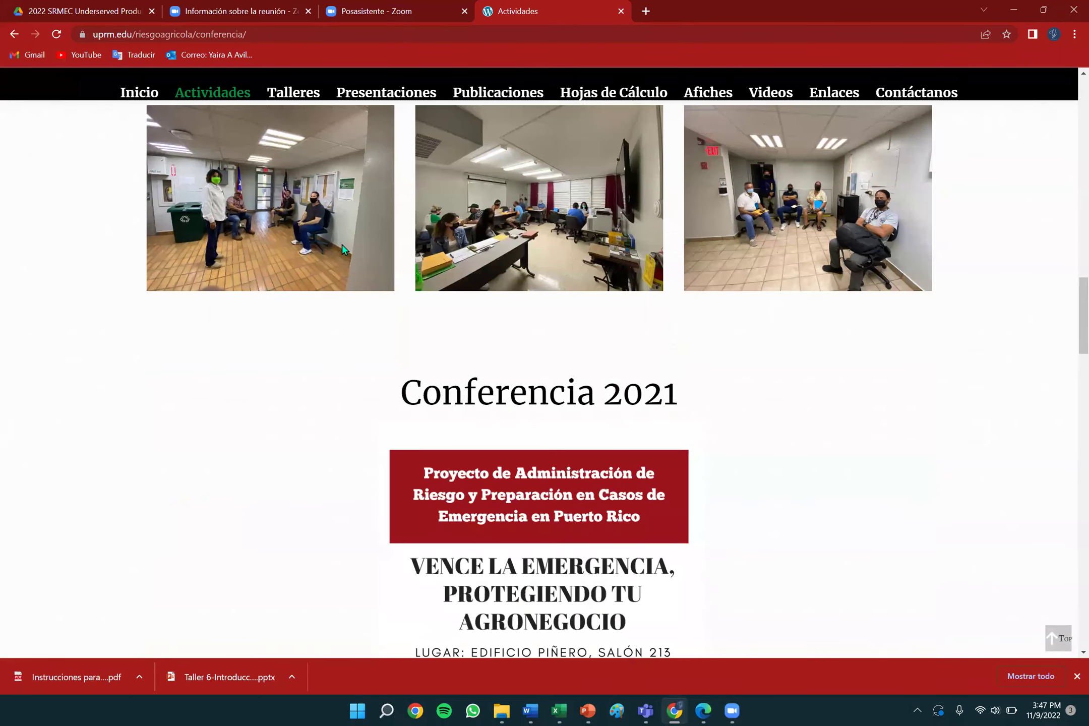
pyautogui.scroll(-3, 341, 248)
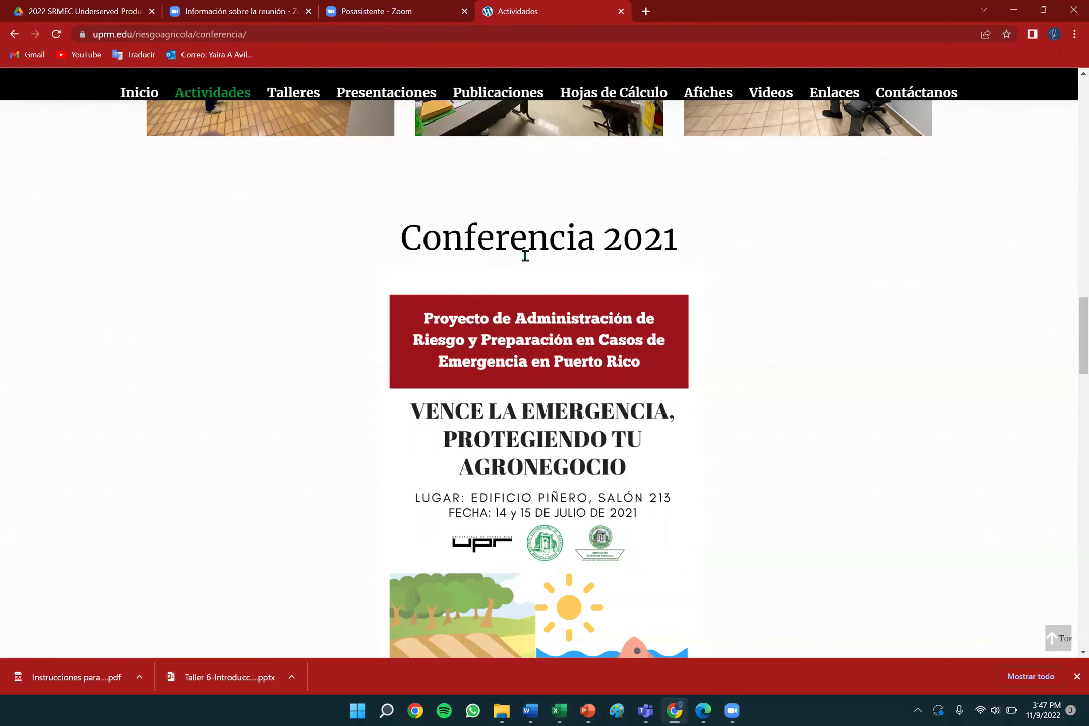
pyautogui.scroll(-5, 553, 440)
pyautogui.scroll(-6, 553, 440)
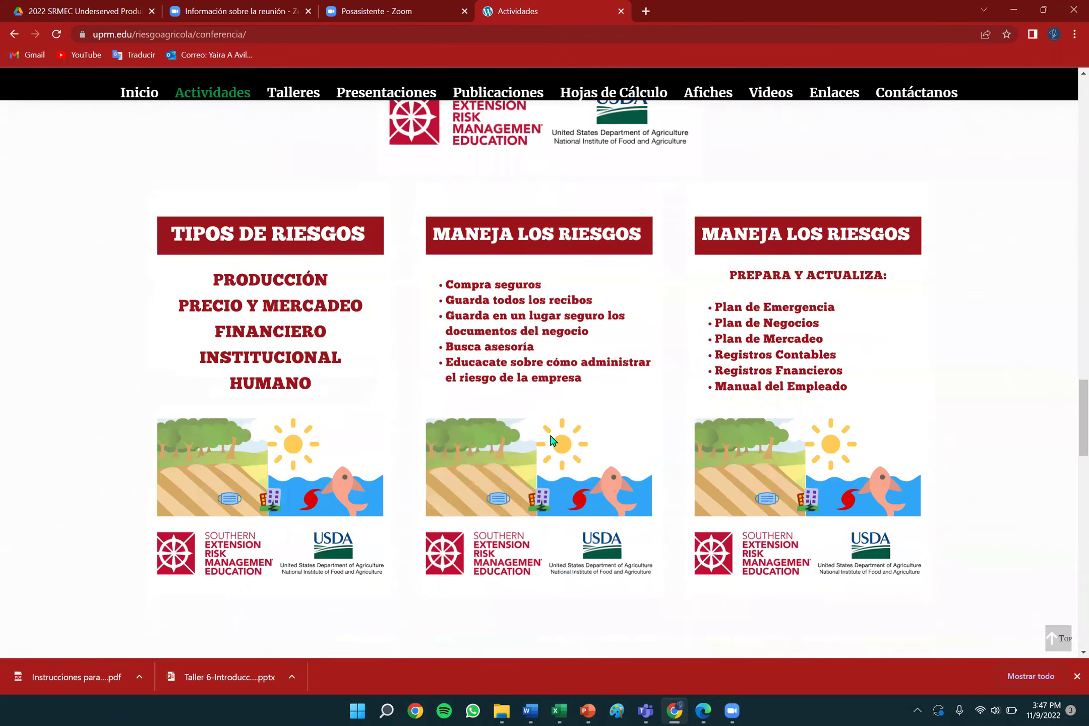
pyautogui.scroll(-10, 553, 441)
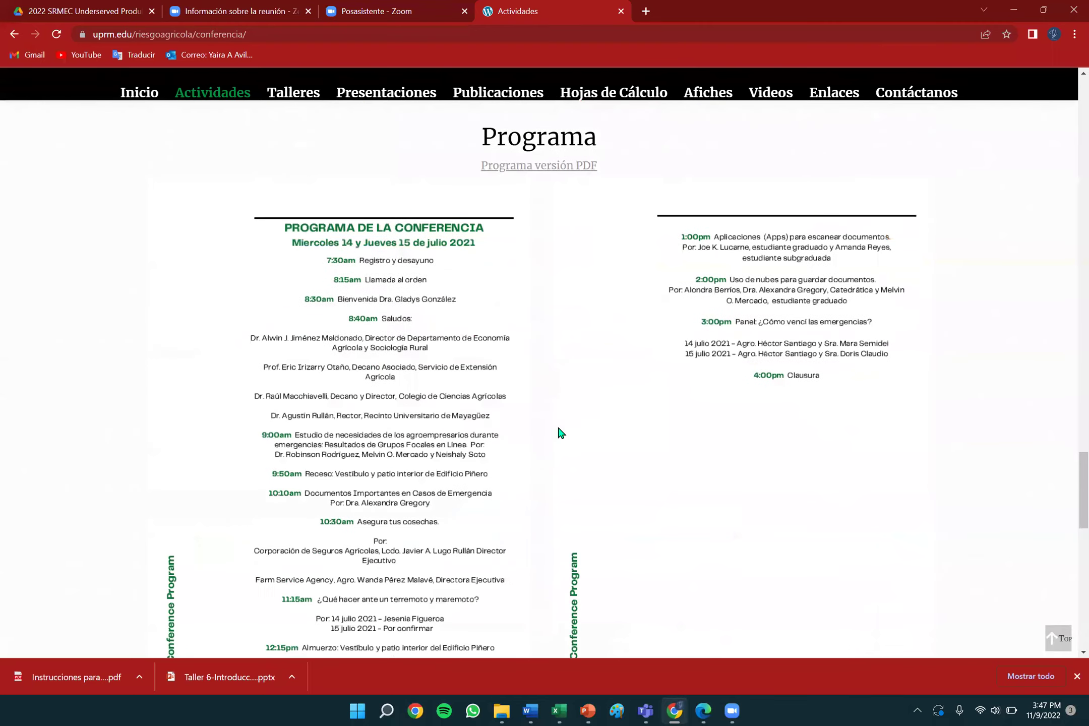
pyautogui.scroll(-4, 558, 429)
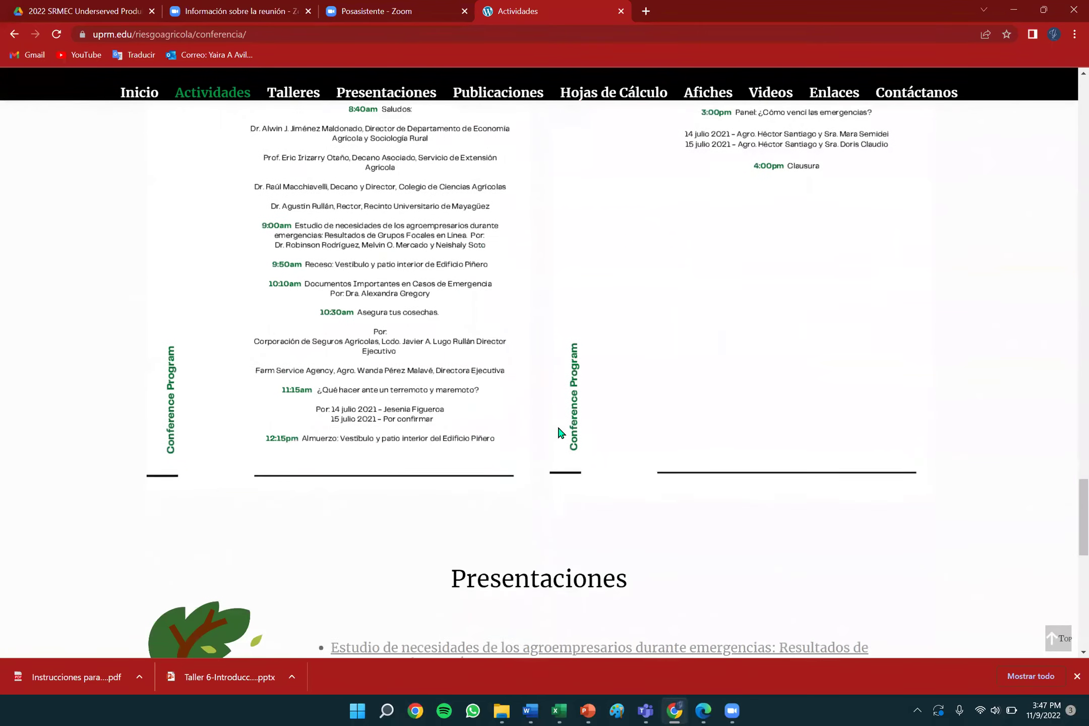
pyautogui.scroll(-4, 560, 432)
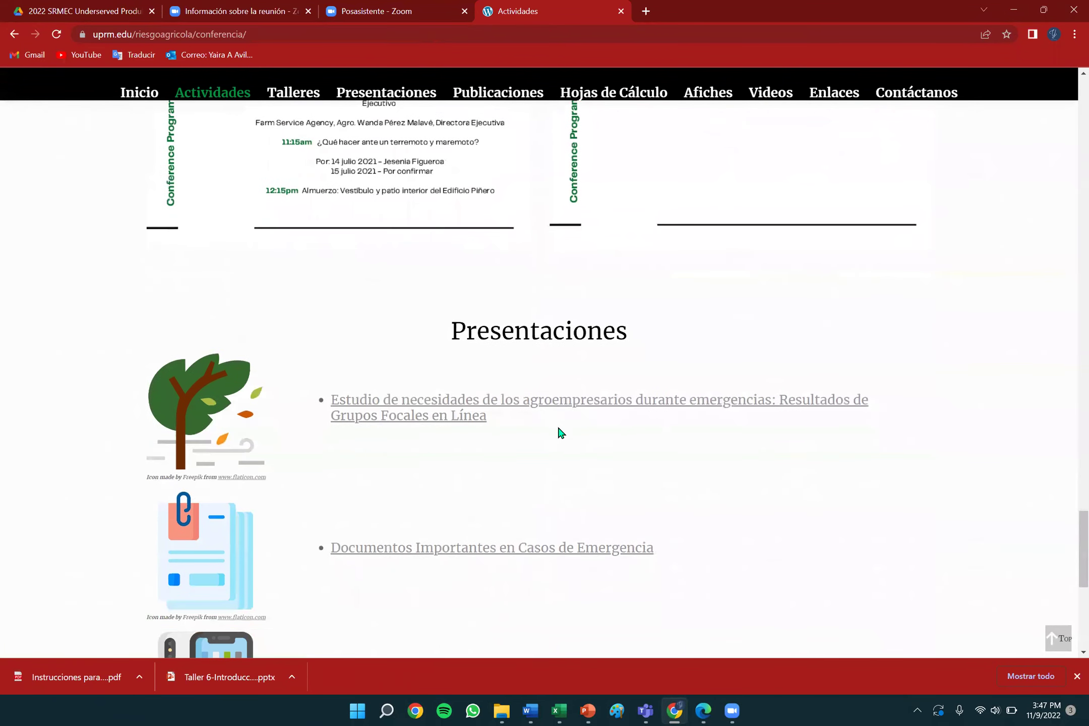
pyautogui.scroll(20, 559, 429)
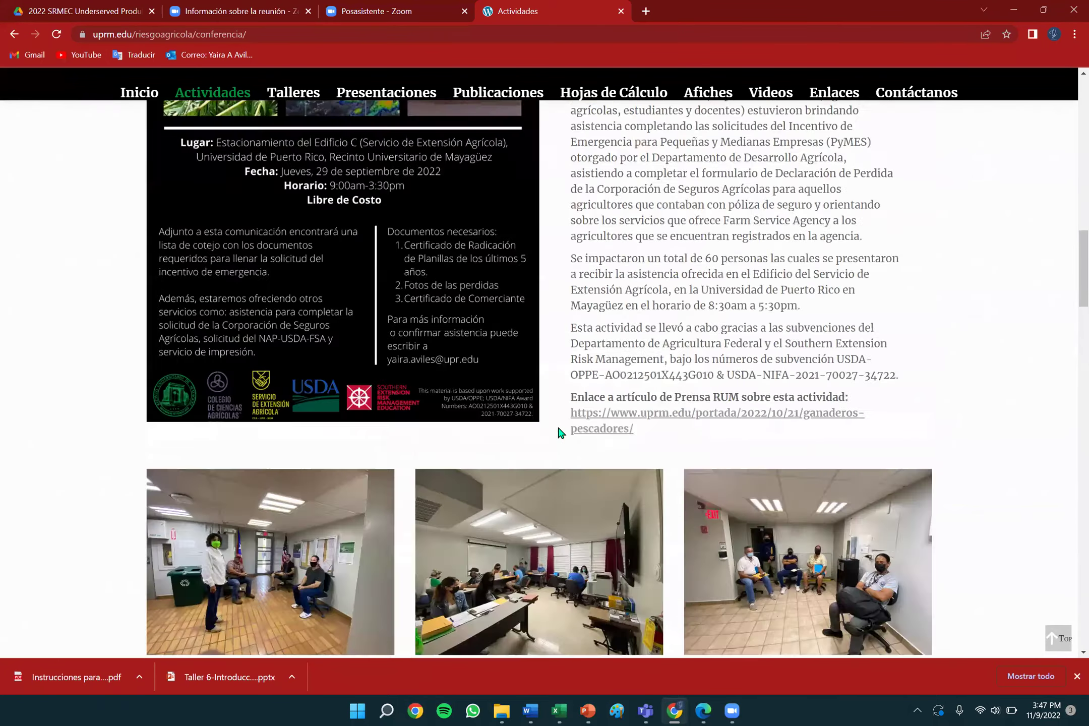
pyautogui.scroll(10, 558, 432)
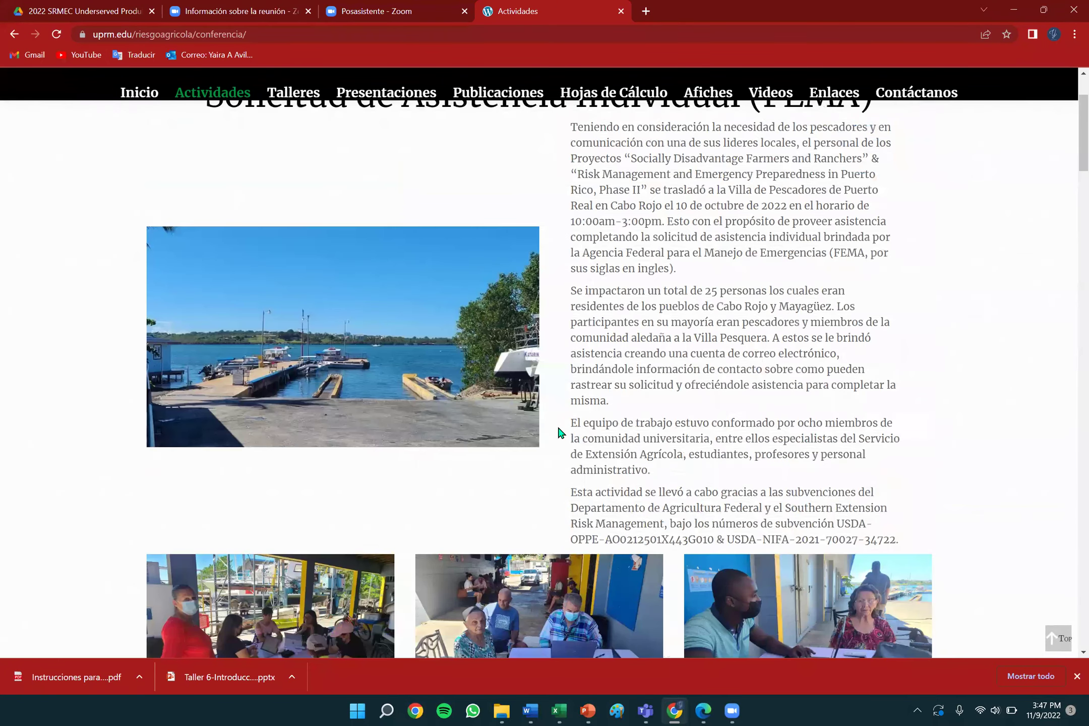
pyautogui.scroll(2, 558, 429)
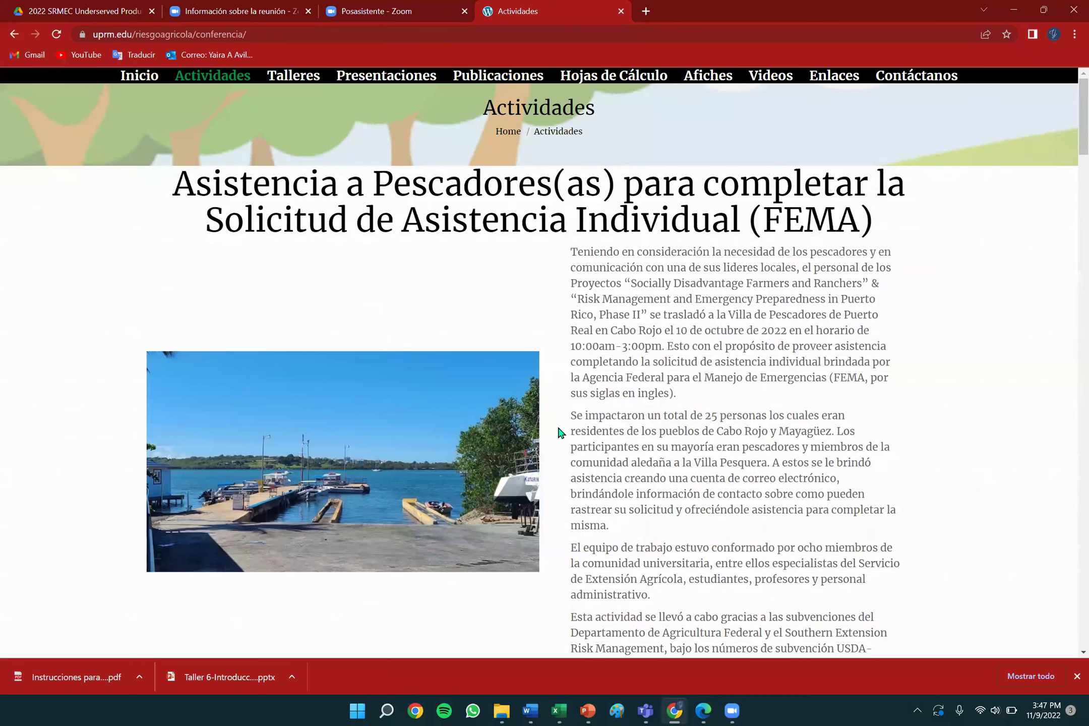
pyautogui.scroll(-8, 557, 424)
pyautogui.scroll(5, 558, 424)
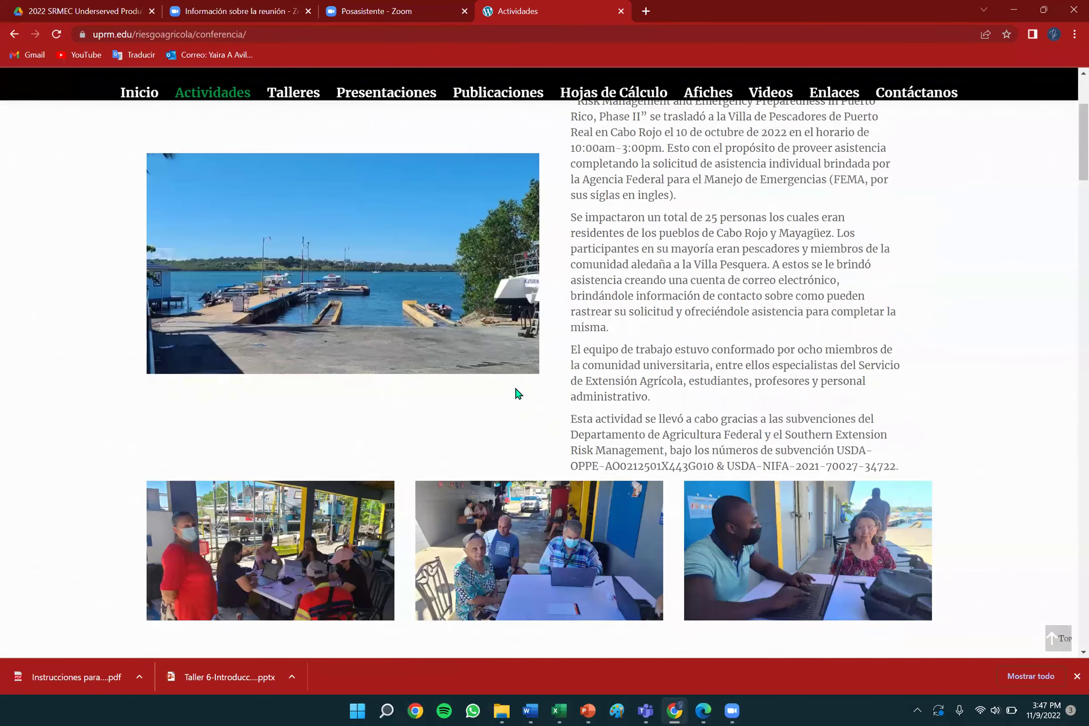
pyautogui.scroll(4, 557, 424)
# Browse the Talleres workshop flyers, then go to the Presentaciones page.
pyautogui.click(303, 84)
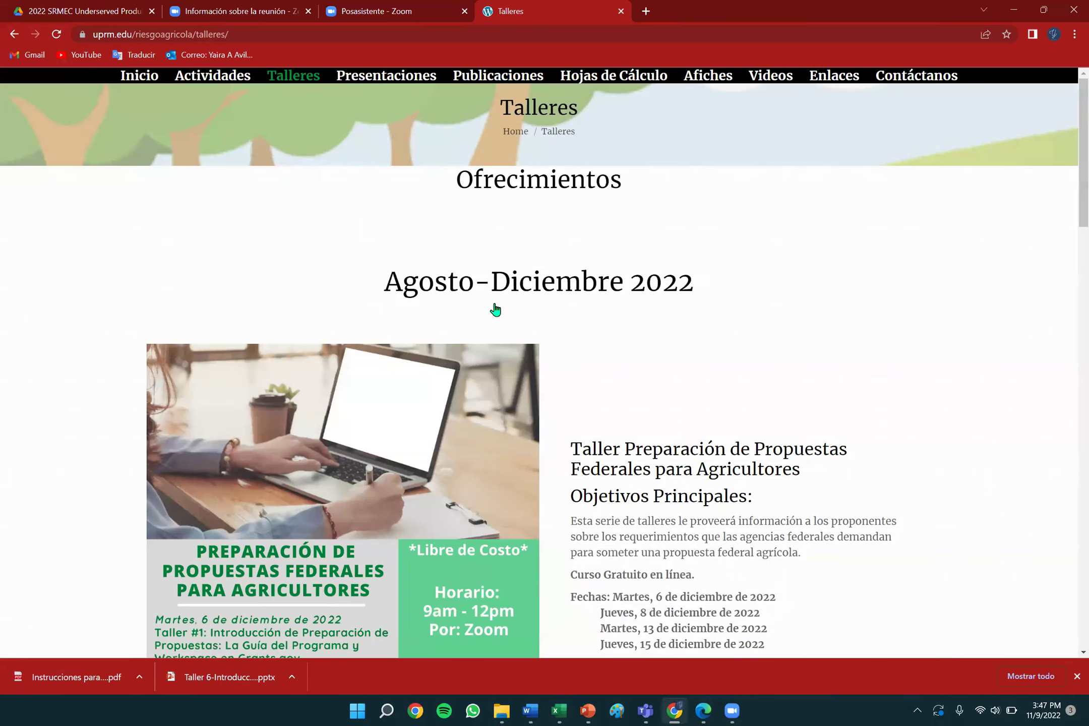
pyautogui.scroll(-2, 494, 309)
pyautogui.scroll(-1, 494, 309)
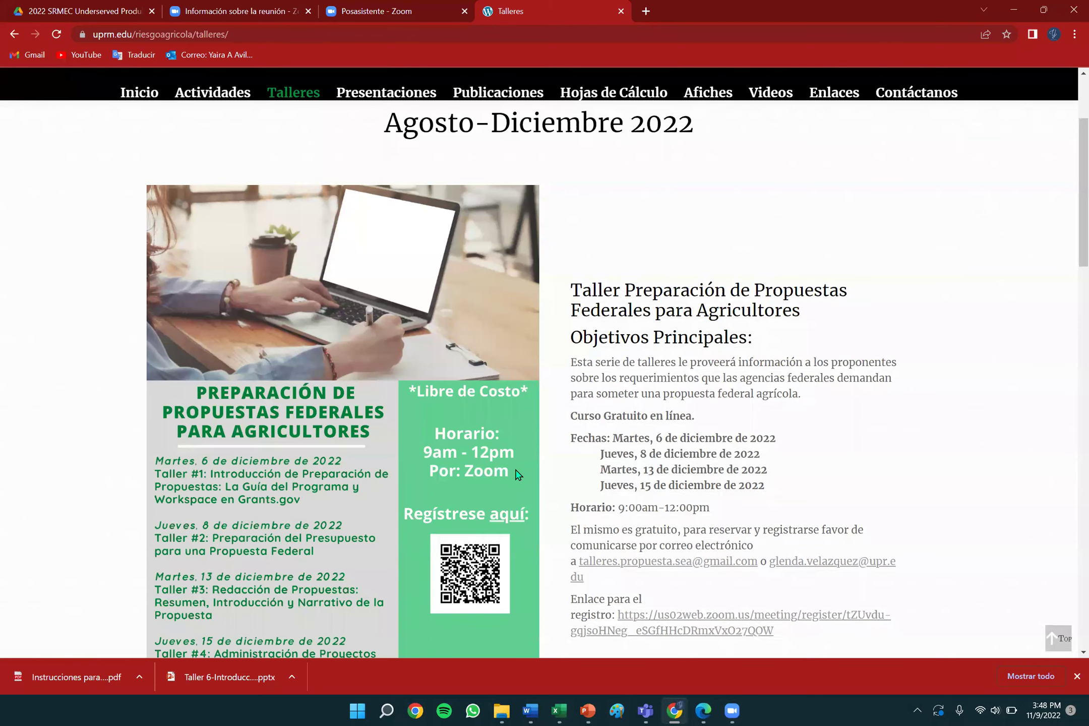
pyautogui.scroll(-2, 518, 474)
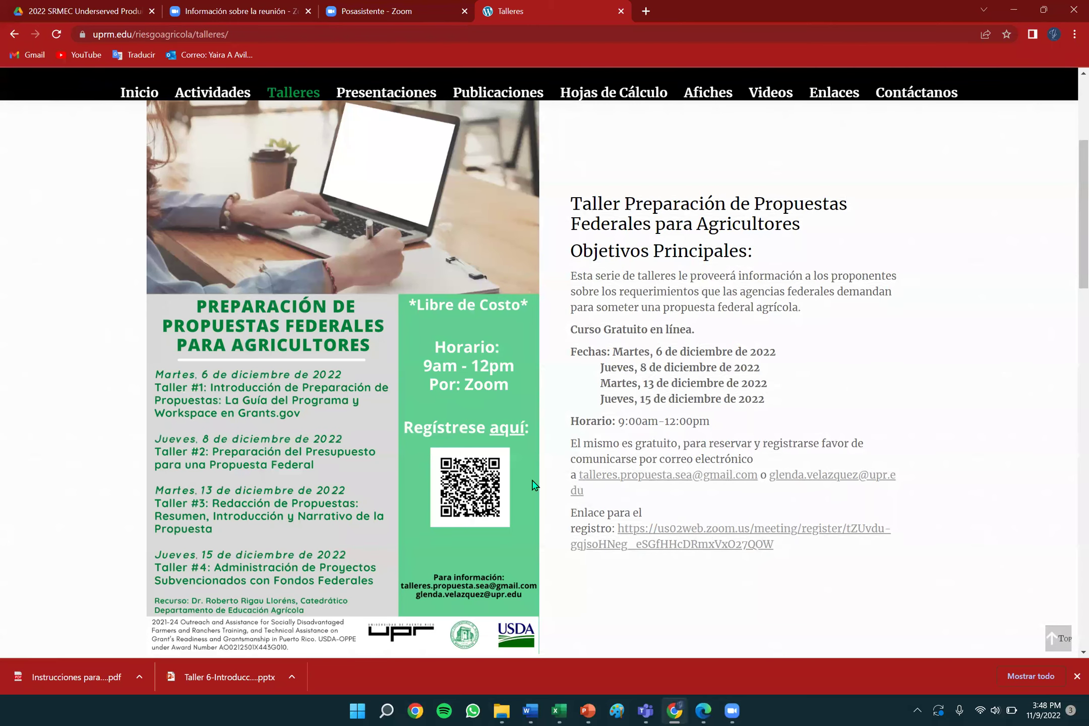
pyautogui.scroll(-5, 535, 485)
pyautogui.scroll(-4, 535, 485)
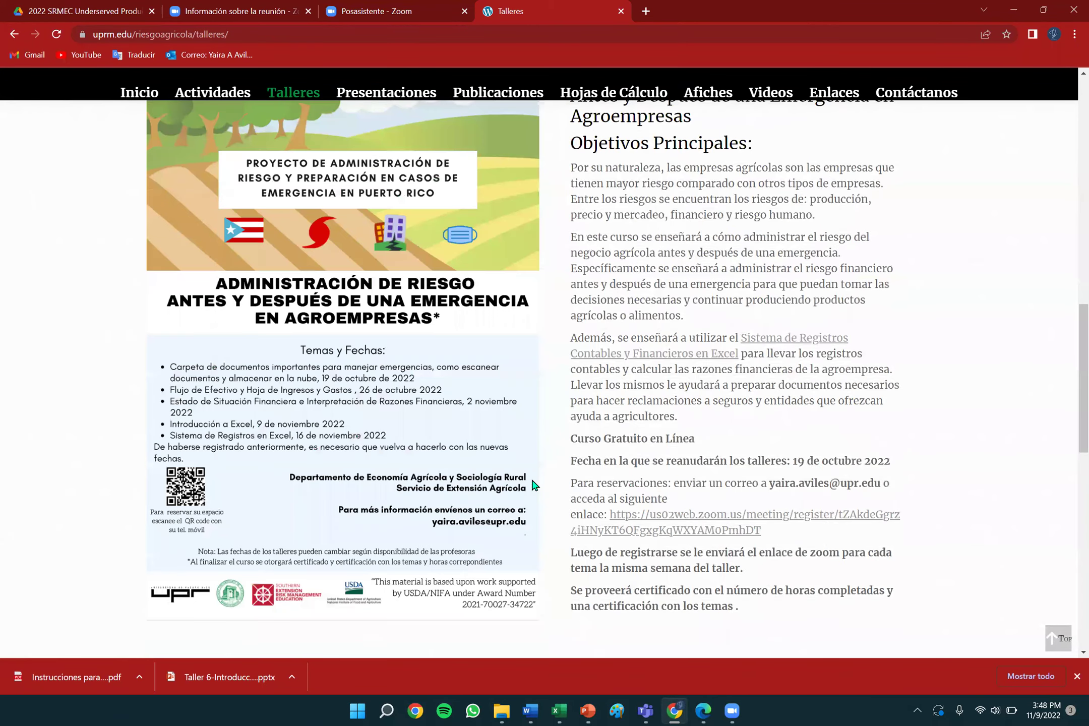
pyautogui.scroll(-7, 534, 486)
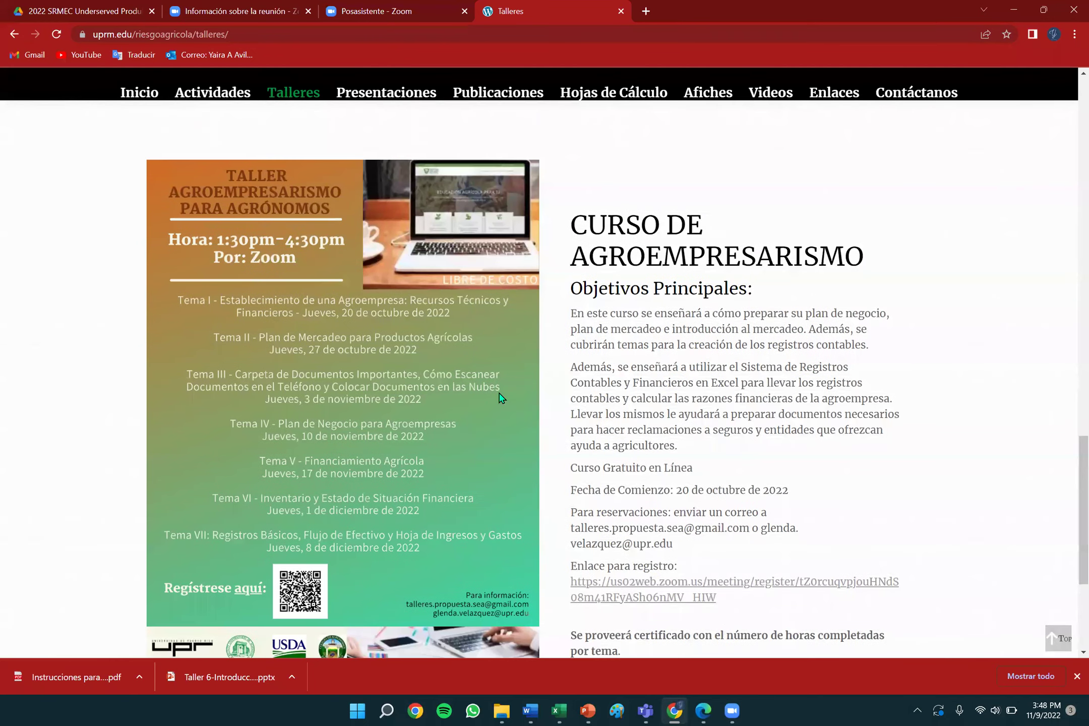
pyautogui.scroll(-4, 535, 486)
pyautogui.click(382, 93)
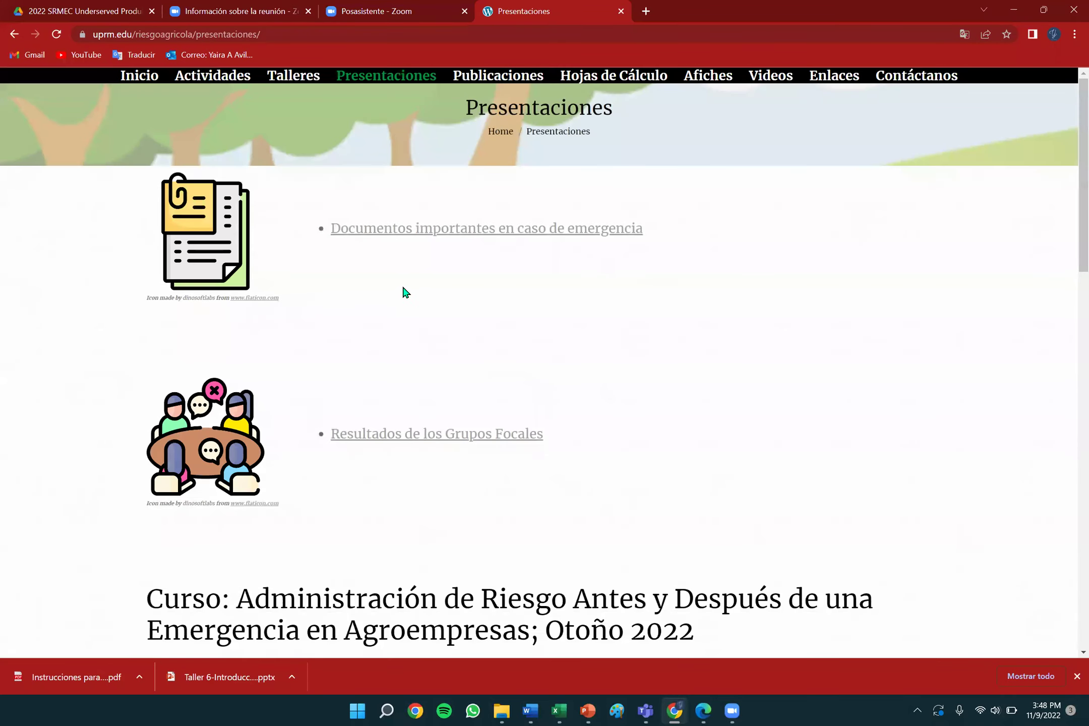
# Scroll through the Otoño 2022 course materials on Presentaciones, then go to Publicaciones.
pyautogui.scroll(-5, 406, 293)
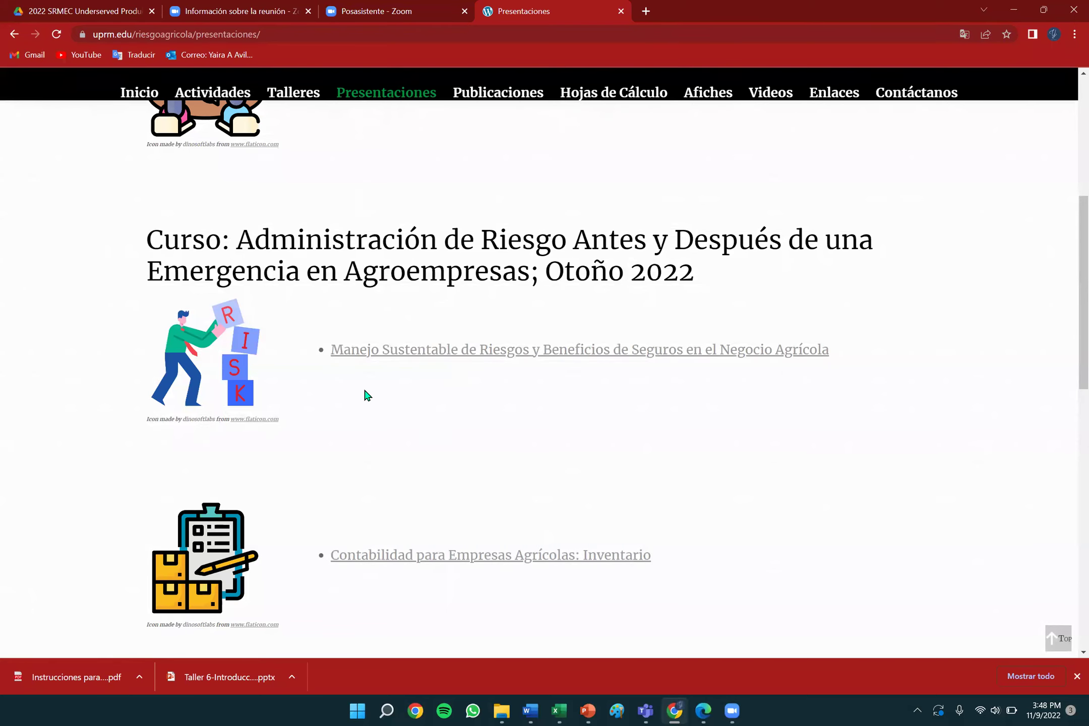
pyautogui.scroll(-2, 366, 393)
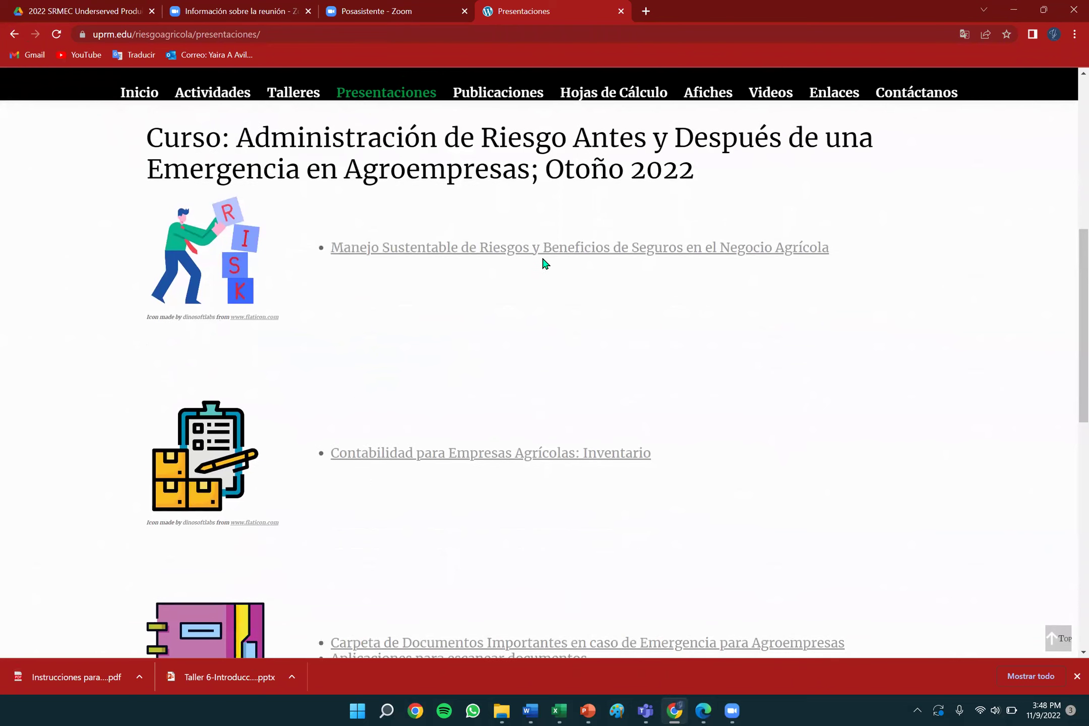
pyautogui.scroll(-4, 503, 428)
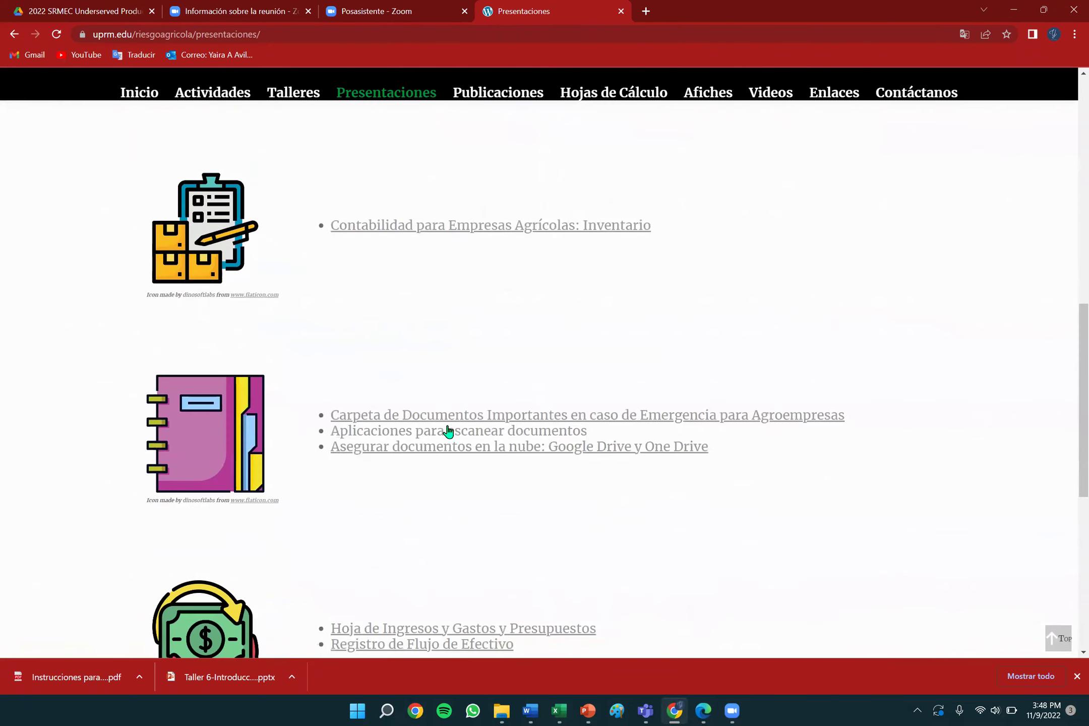
pyautogui.scroll(-4, 454, 529)
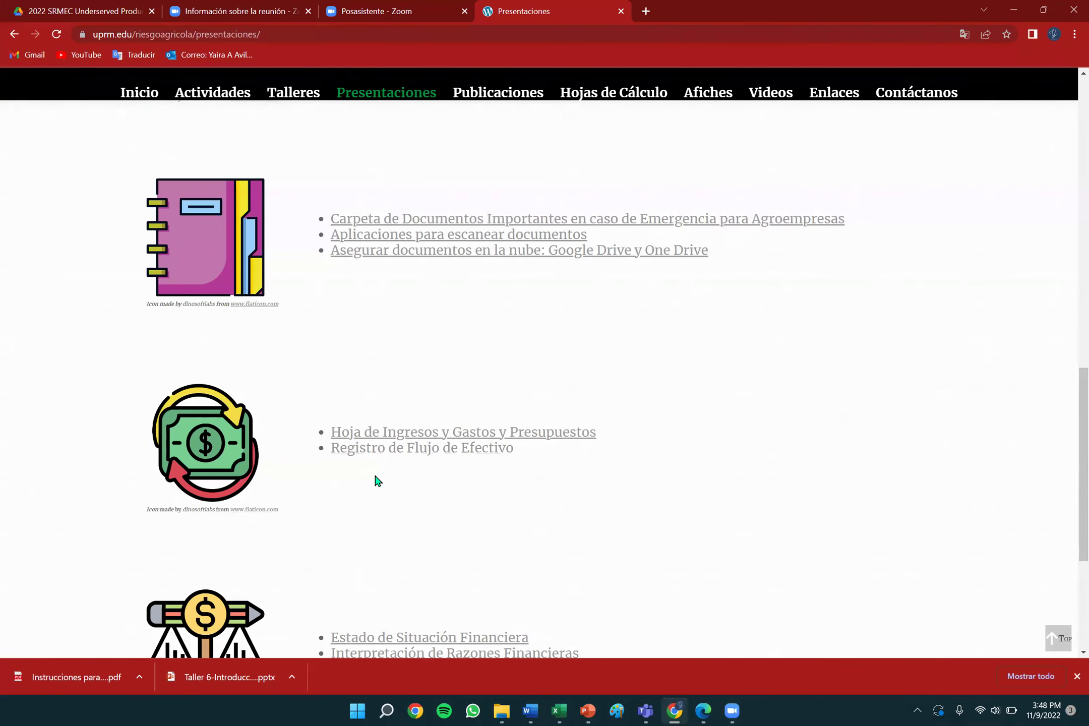
pyautogui.scroll(-4, 439, 616)
pyautogui.scroll(12, 440, 615)
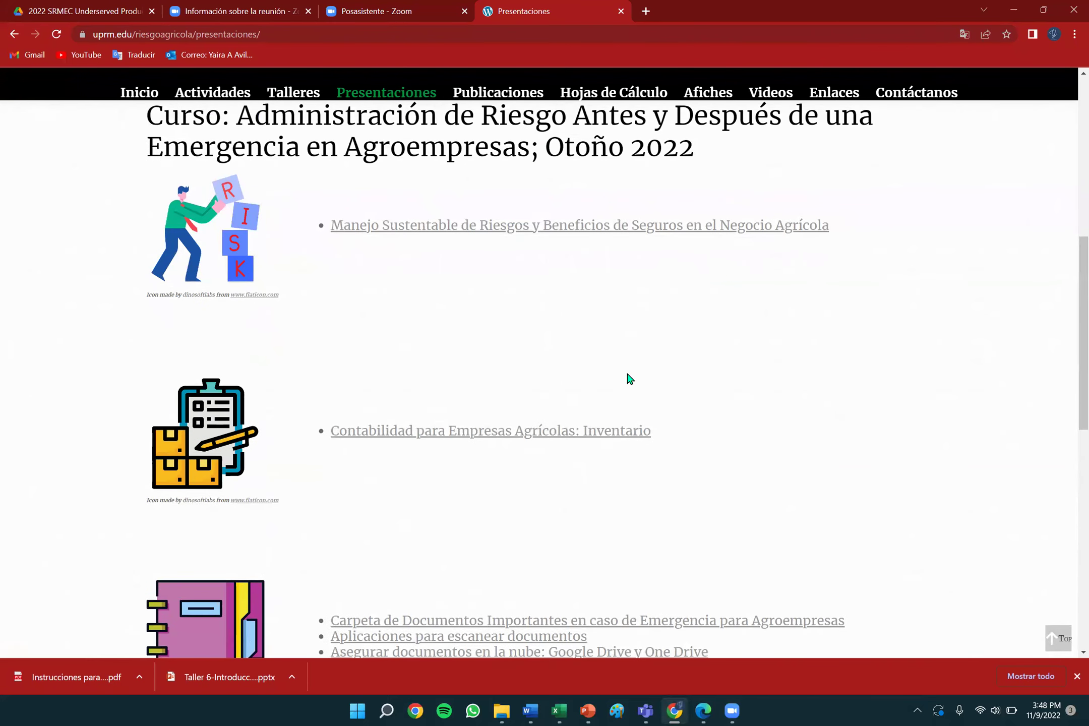
pyautogui.scroll(-6, 457, 630)
pyautogui.scroll(-5, 456, 606)
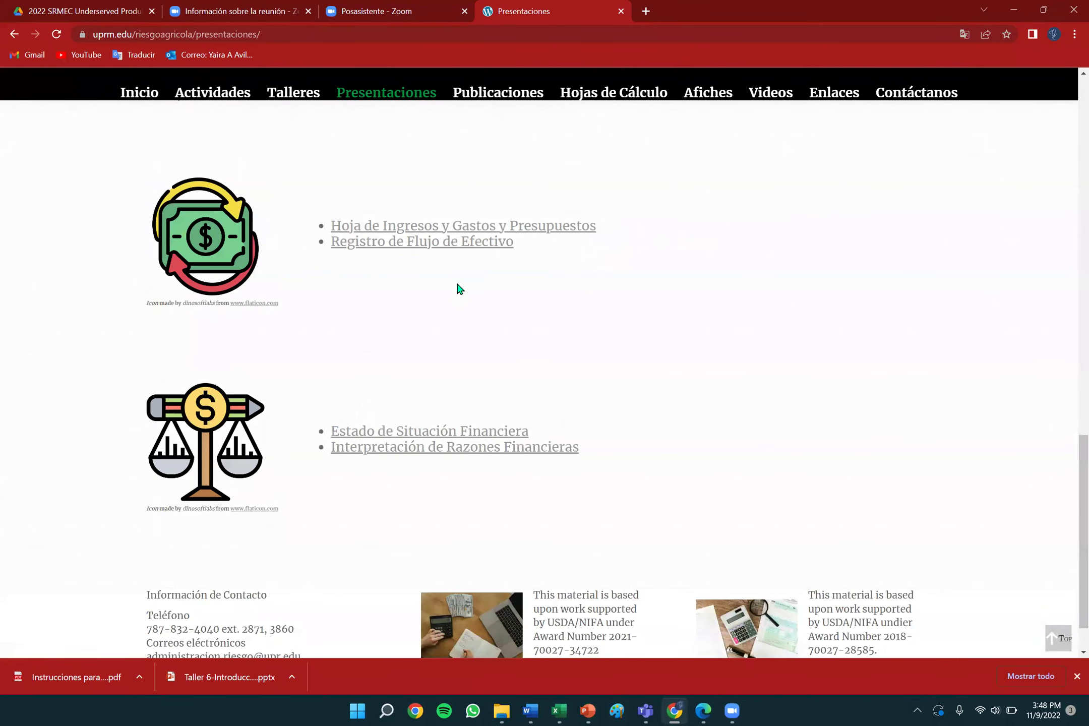
pyautogui.scroll(5, 462, 298)
pyautogui.scroll(5, 467, 306)
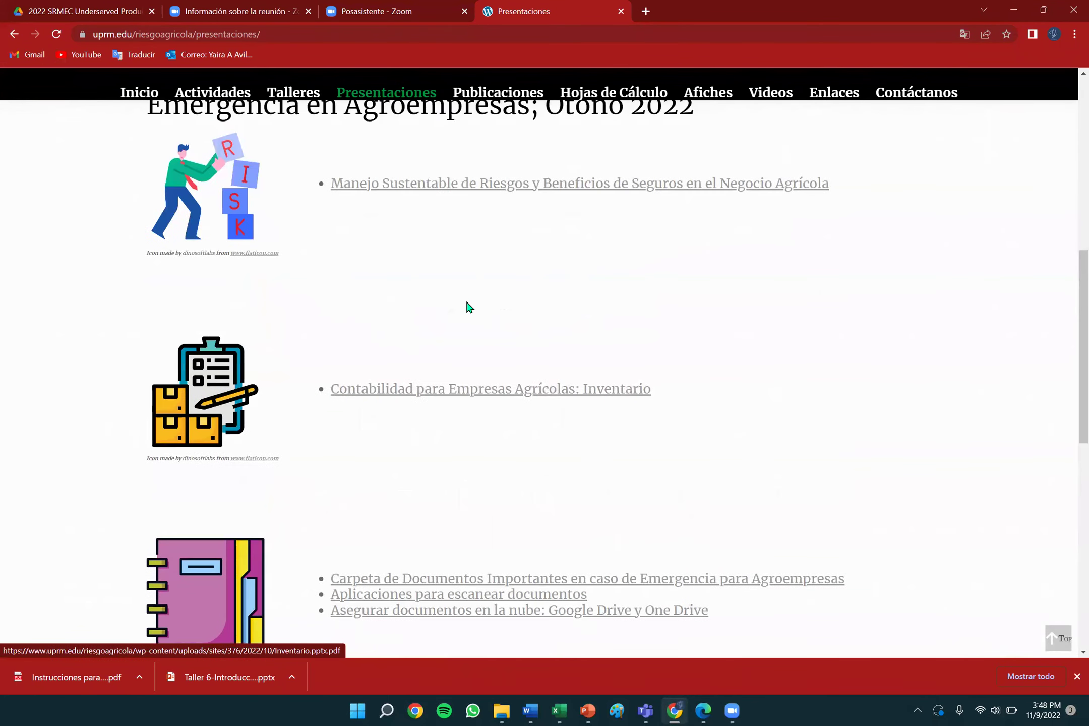
pyautogui.click(496, 93)
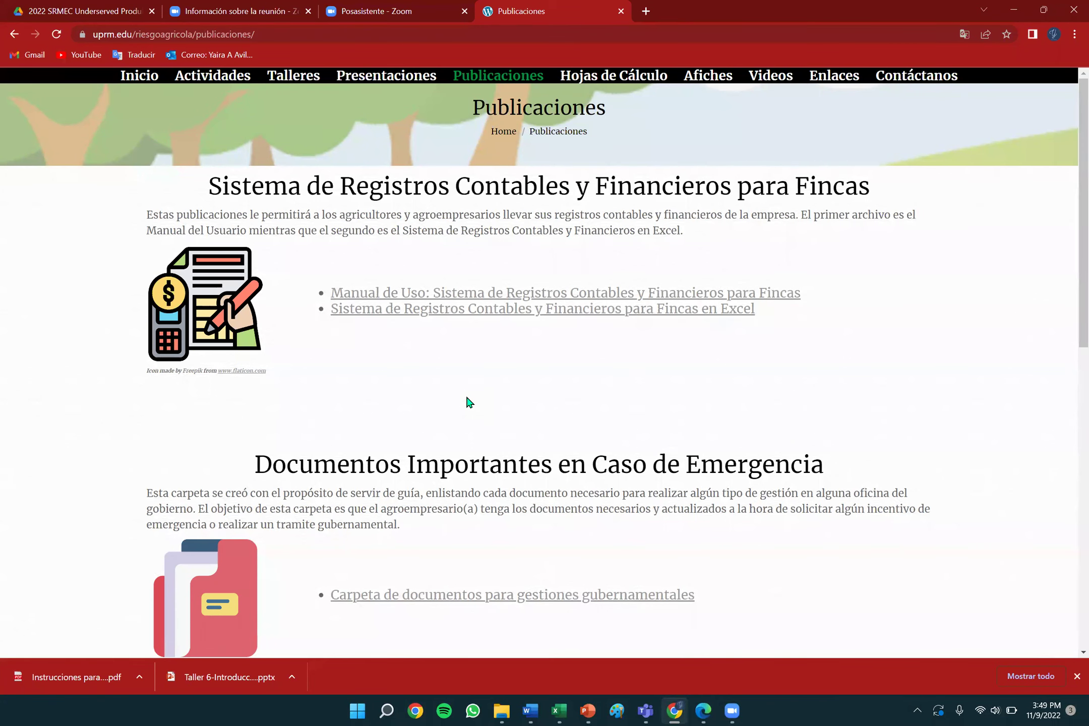
# Scroll Publicaciones down to the Manual de Administración de Riesgos and the footer contact information.
pyautogui.scroll(-1, 431, 358)
pyautogui.scroll(-5, 431, 359)
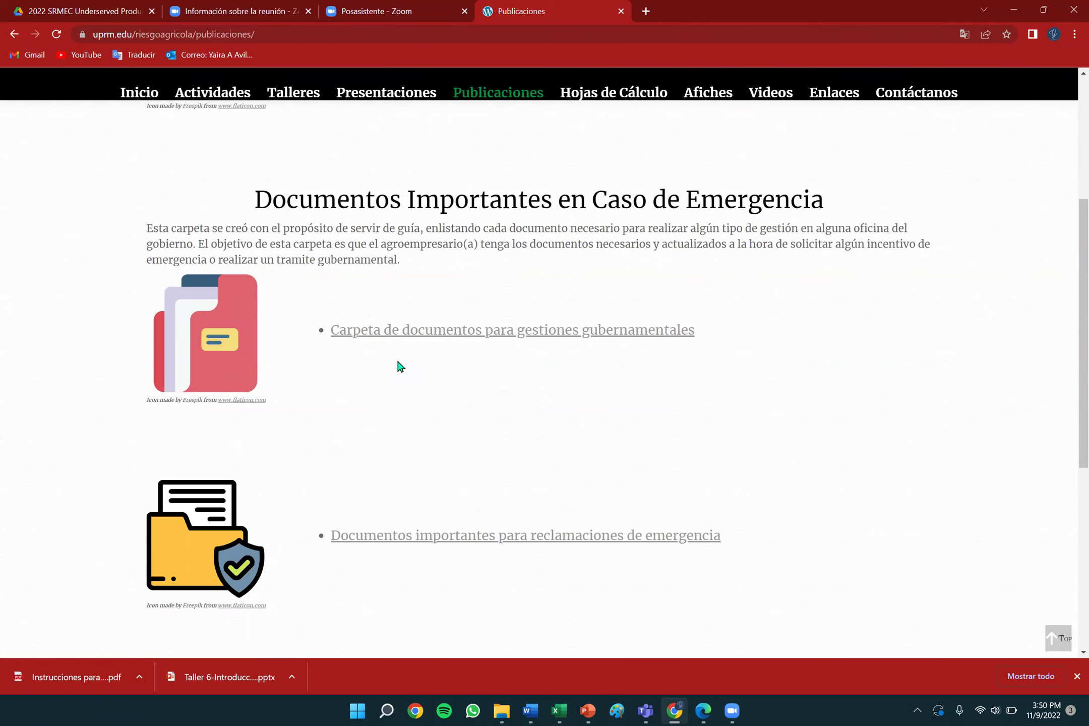
pyautogui.scroll(-1, 397, 358)
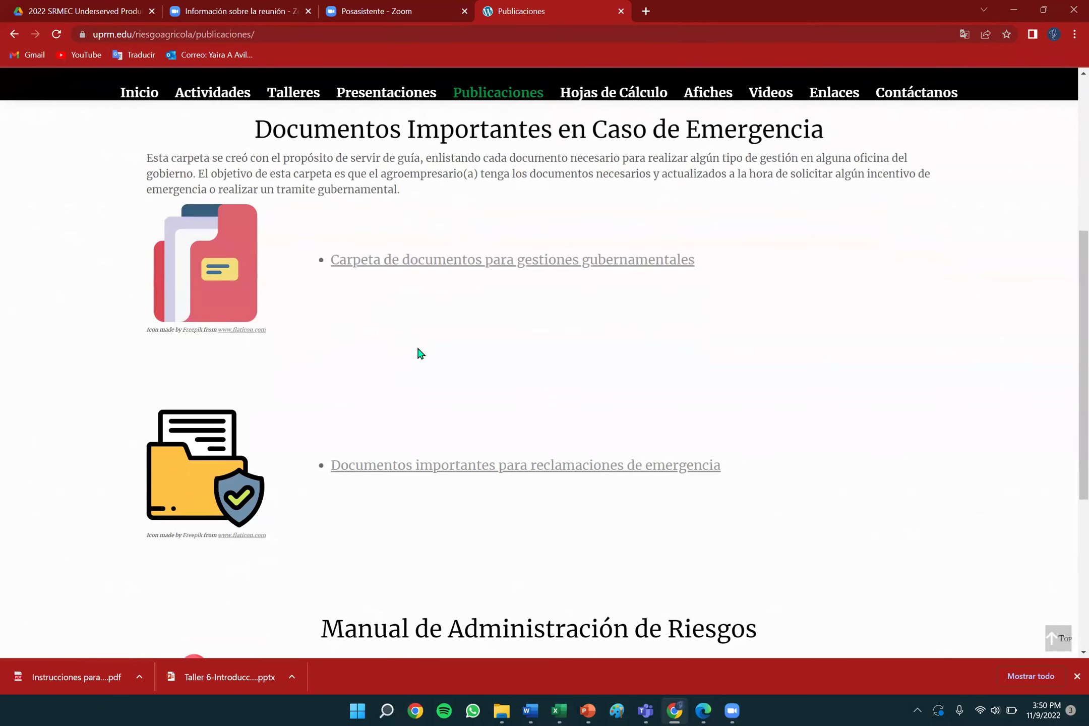
pyautogui.scroll(-2, 417, 349)
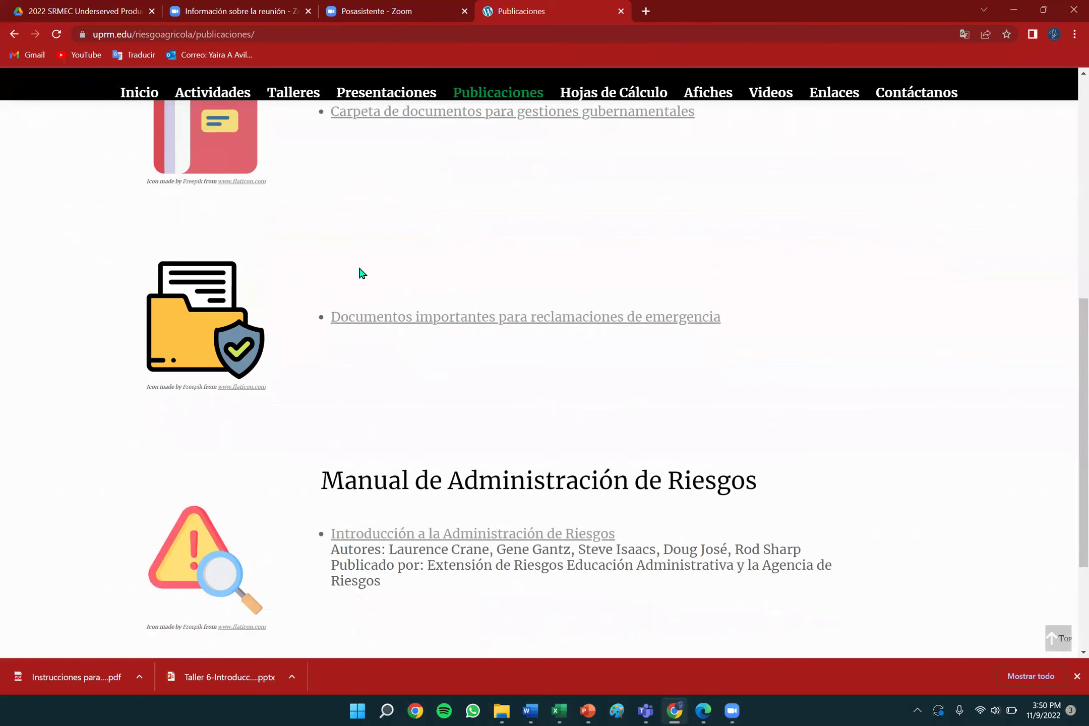
pyautogui.scroll(-2, 360, 275)
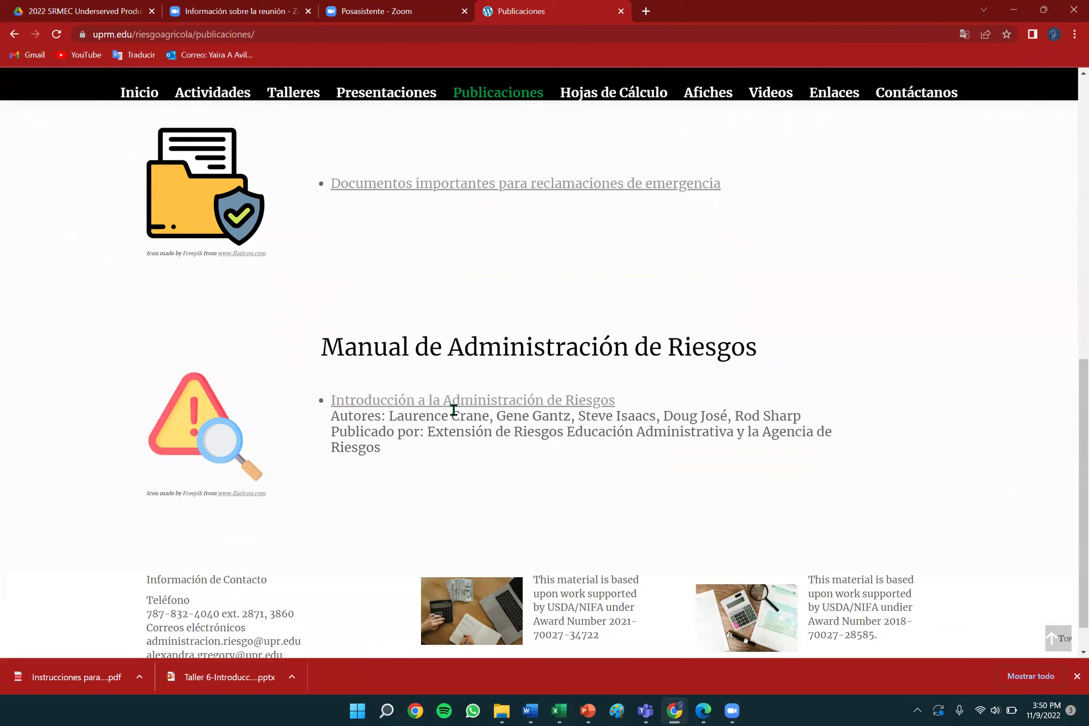
# From the Hojas de Cálculo page, download the Depreciación y Valor de Activos workbook and open it in Excel.
pyautogui.click(627, 96)
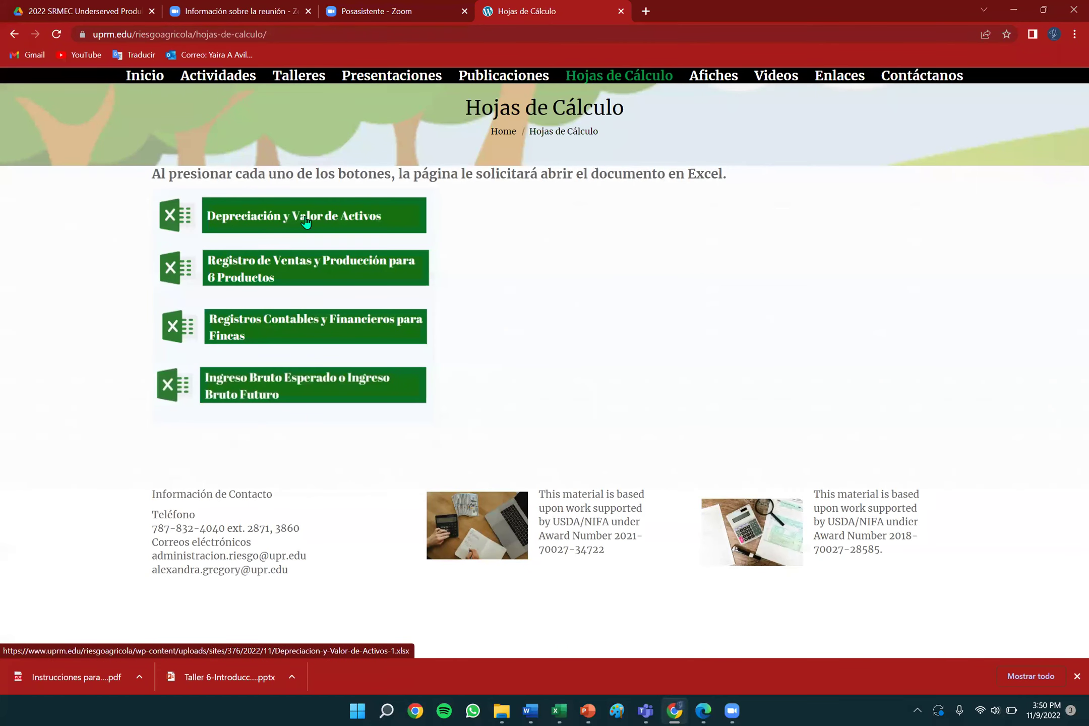
pyautogui.click(305, 219)
pyautogui.click(69, 676)
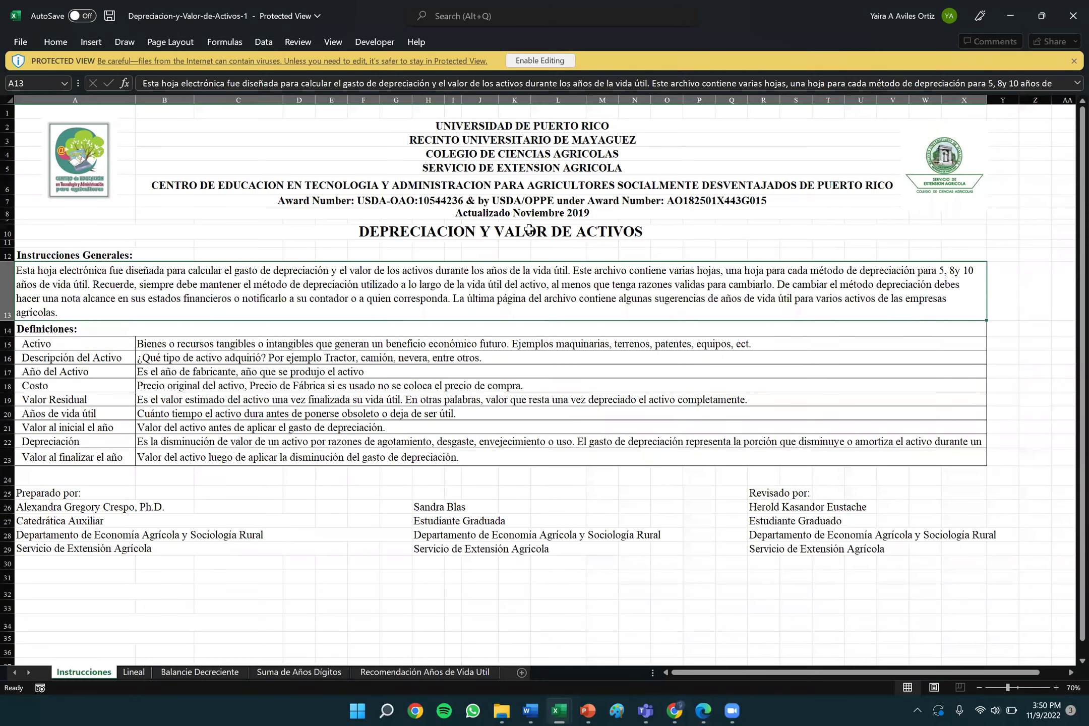
# Enable editing, look through the Balancie Decreciente, Suma de Años Dígitos and Recomendación sheets, then settle on Lineal.
pyautogui.click(534, 61)
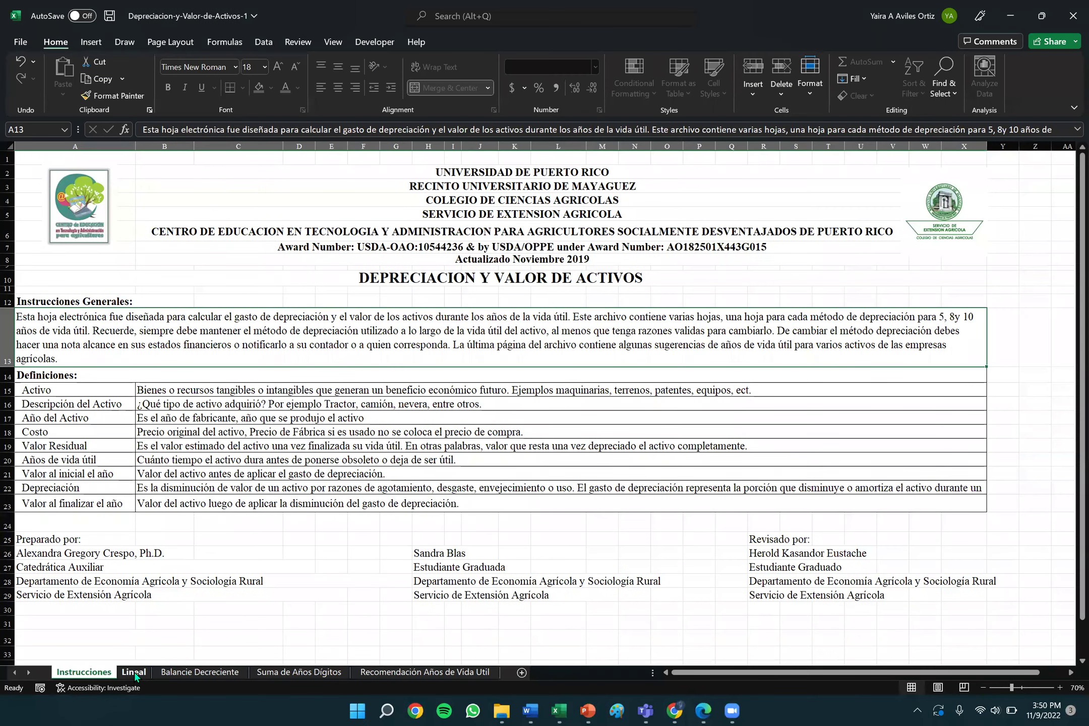
pyautogui.click(135, 672)
pyautogui.click(183, 672)
pyautogui.click(290, 676)
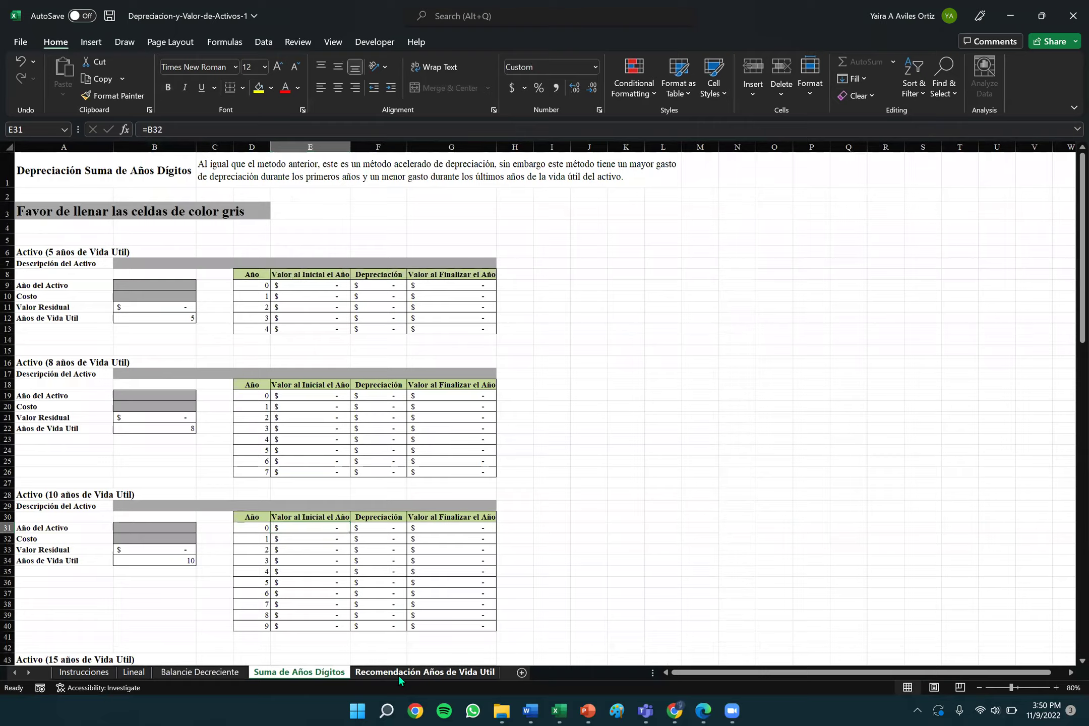
pyautogui.click(399, 675)
pyautogui.click(300, 672)
pyautogui.click(162, 672)
pyautogui.click(134, 672)
pyautogui.scroll(-2, 482, 549)
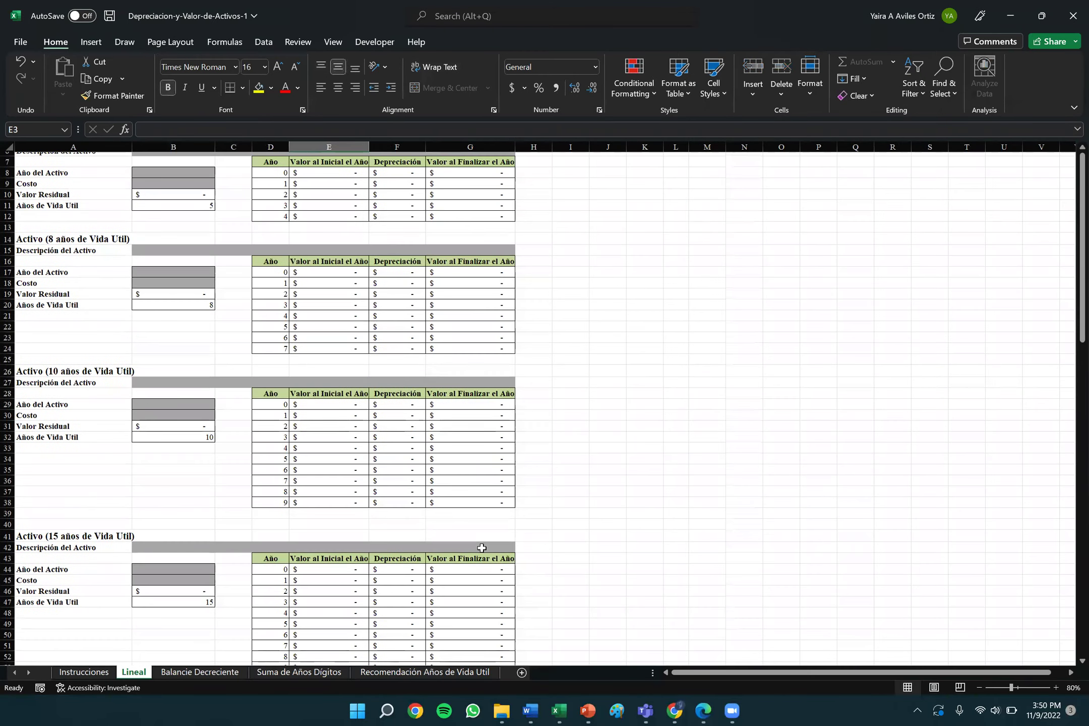
pyautogui.scroll(2, 482, 549)
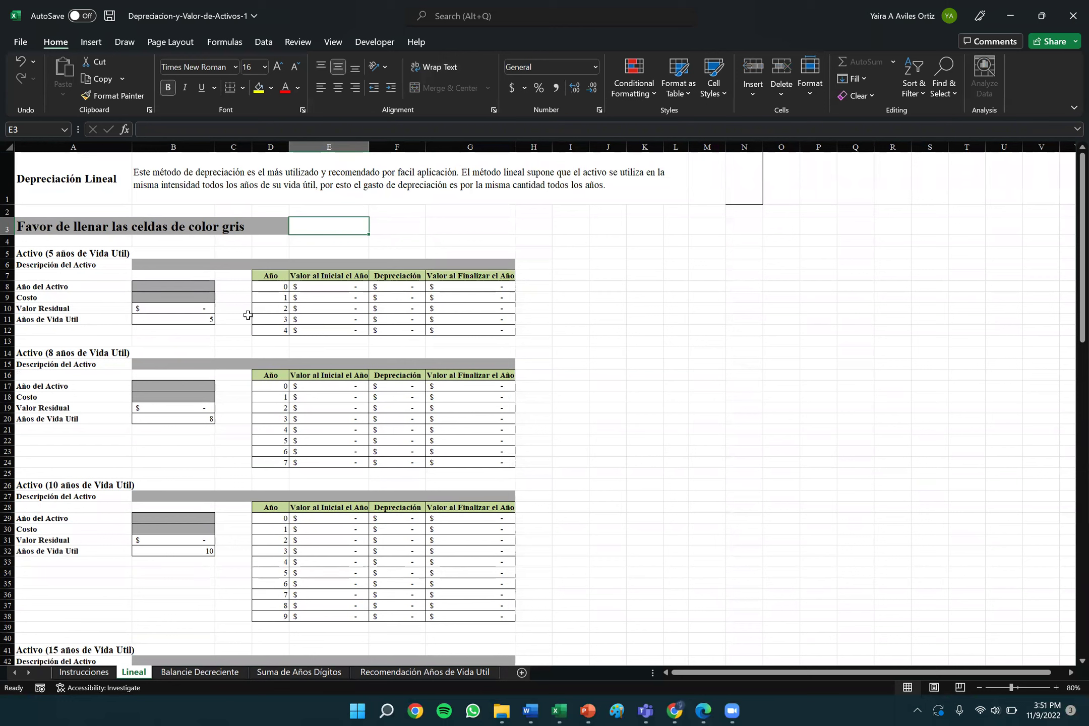
# On the Lineal sheet, enter year 2015 in B8 and cost 20,000 in B9, then minimize Excel.
pyautogui.click(186, 287)
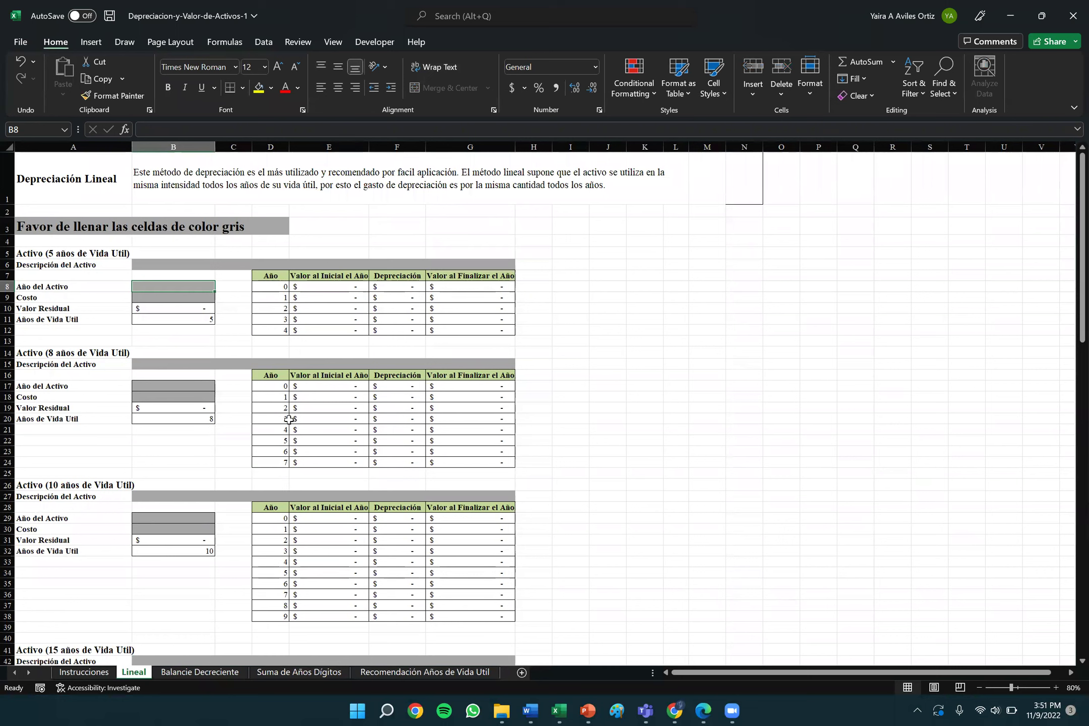
pyautogui.write('2015')
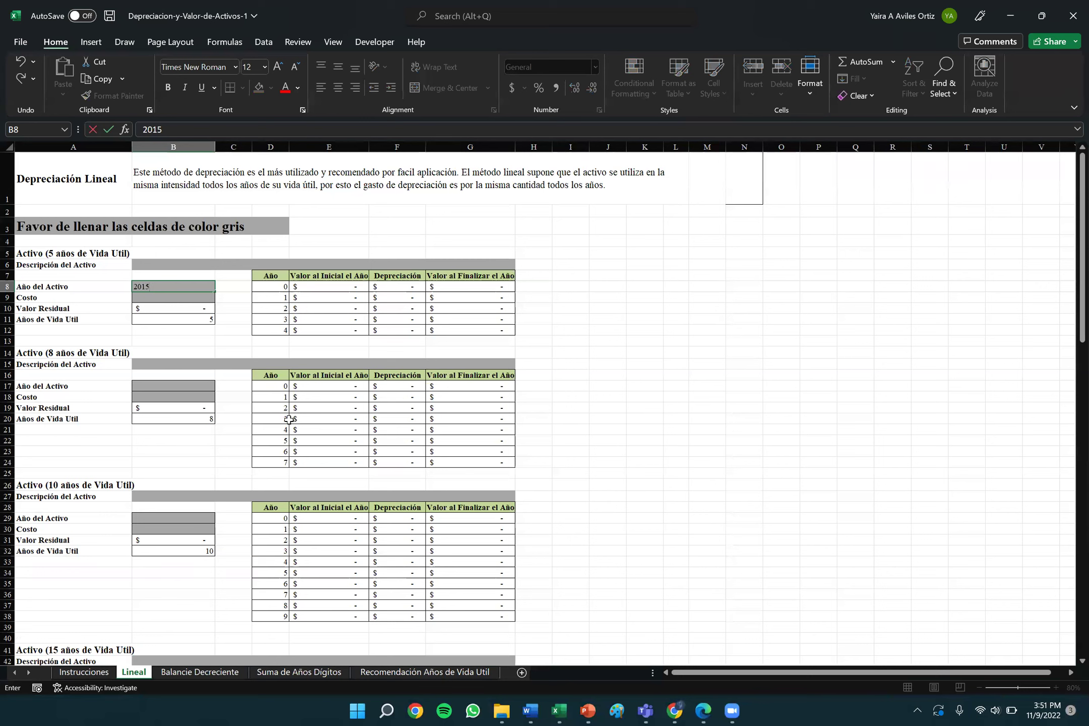
pyautogui.press('Return')
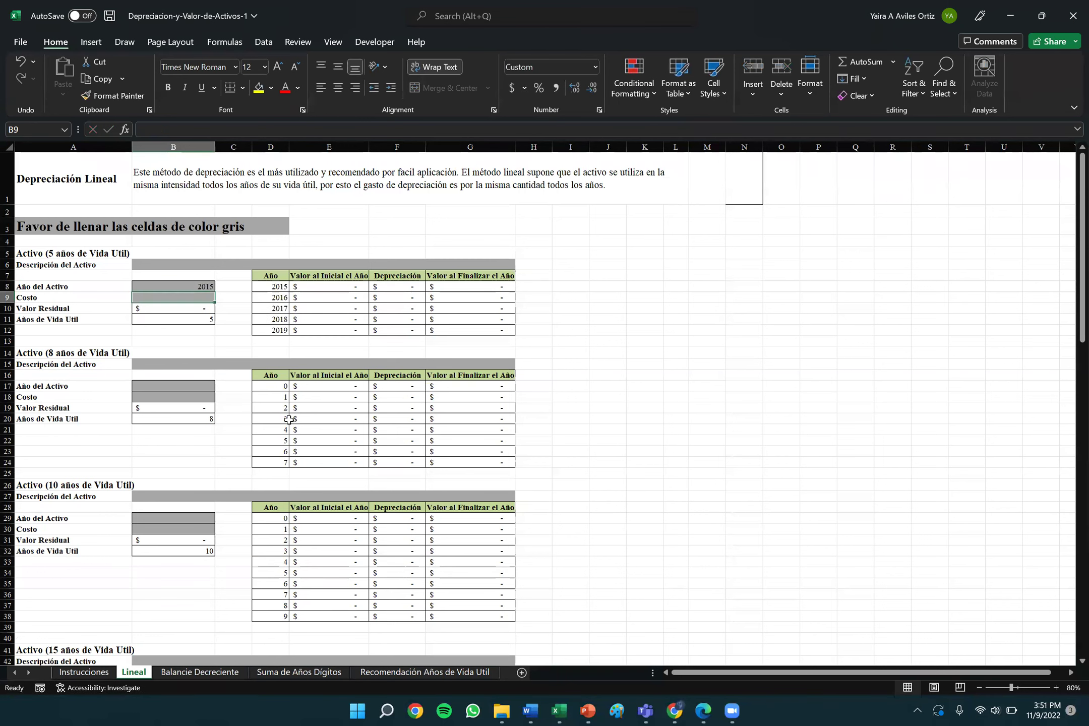
pyautogui.write('20,000')
pyautogui.press('Return')
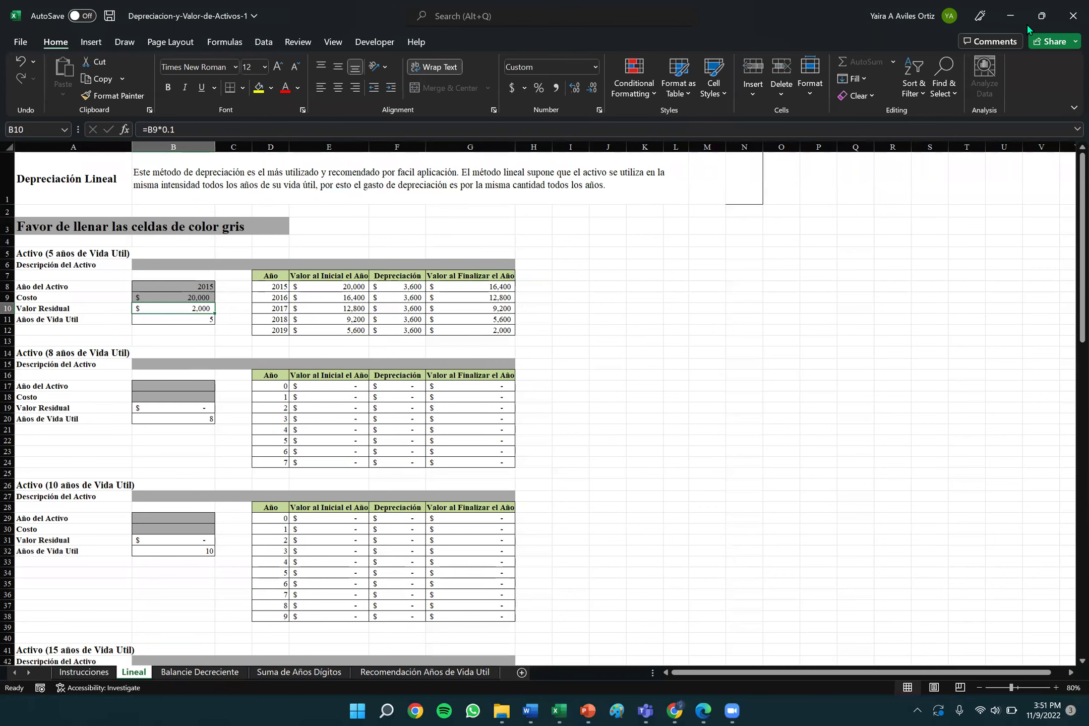
pyautogui.click(559, 711)
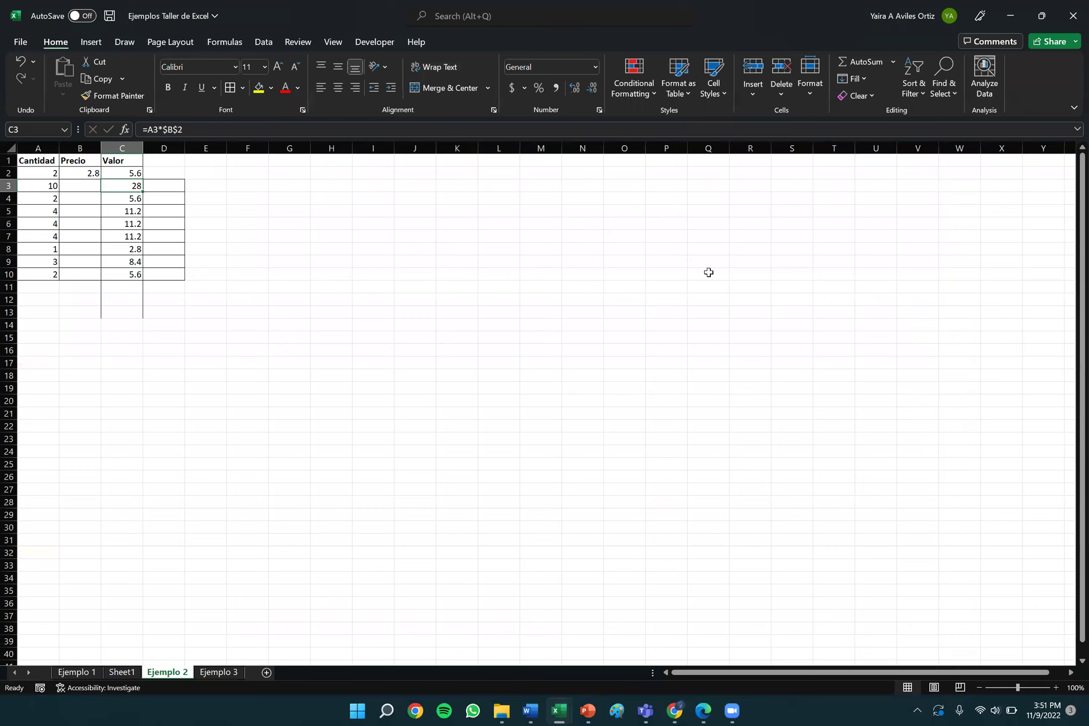
pyautogui.click(1011, 15)
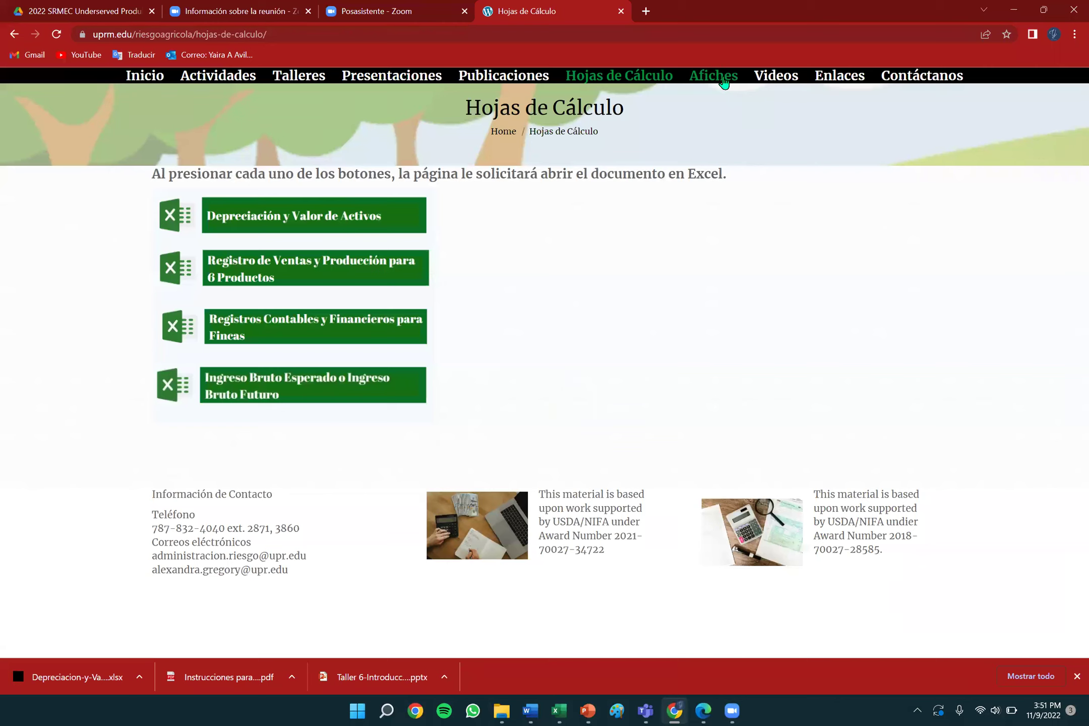
# From the site's Videos page, follow the link to the Proyecto de Administración de Riesgo PR YouTube channel.
pyautogui.click(782, 76)
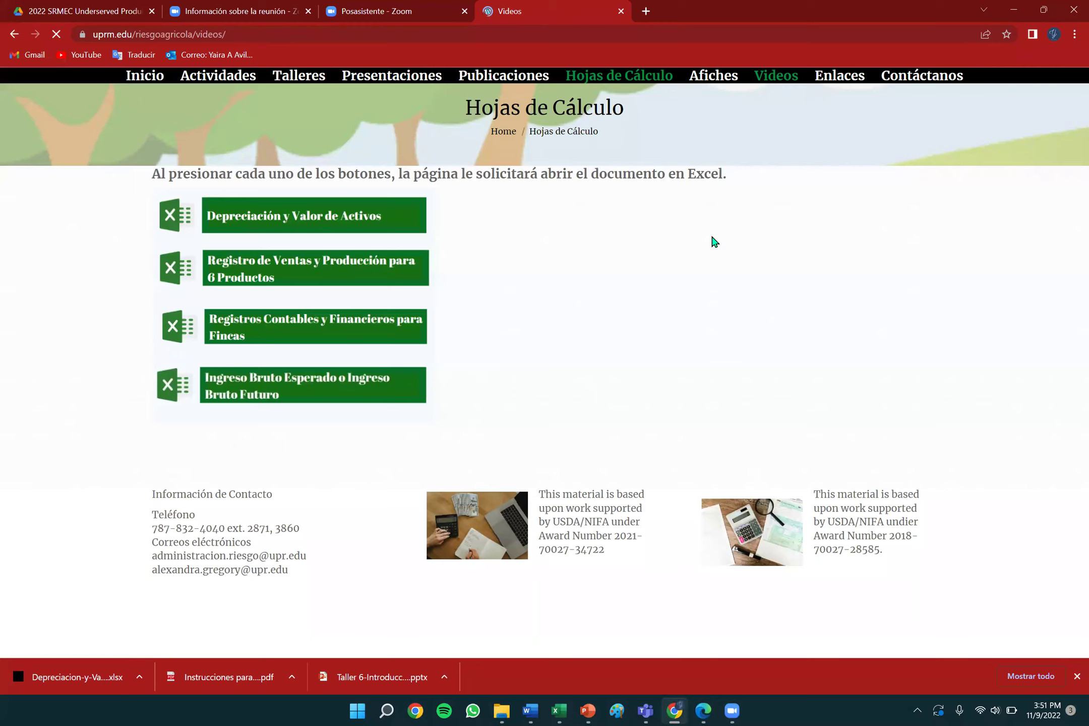
pyautogui.click(777, 76)
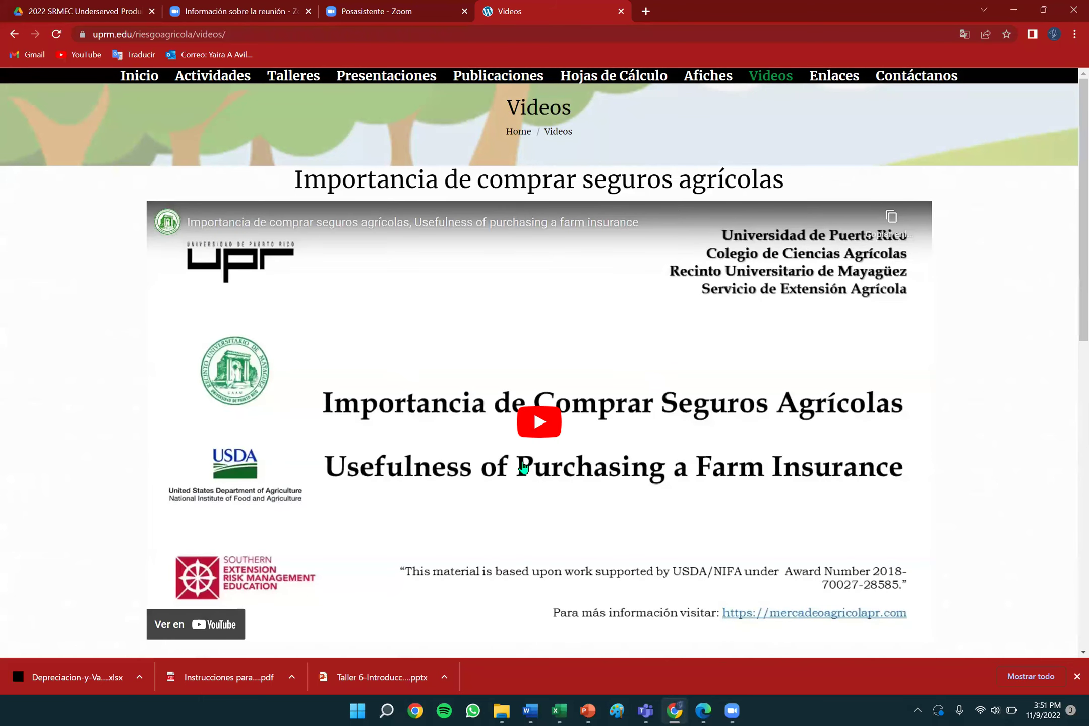
pyautogui.scroll(-5, 524, 469)
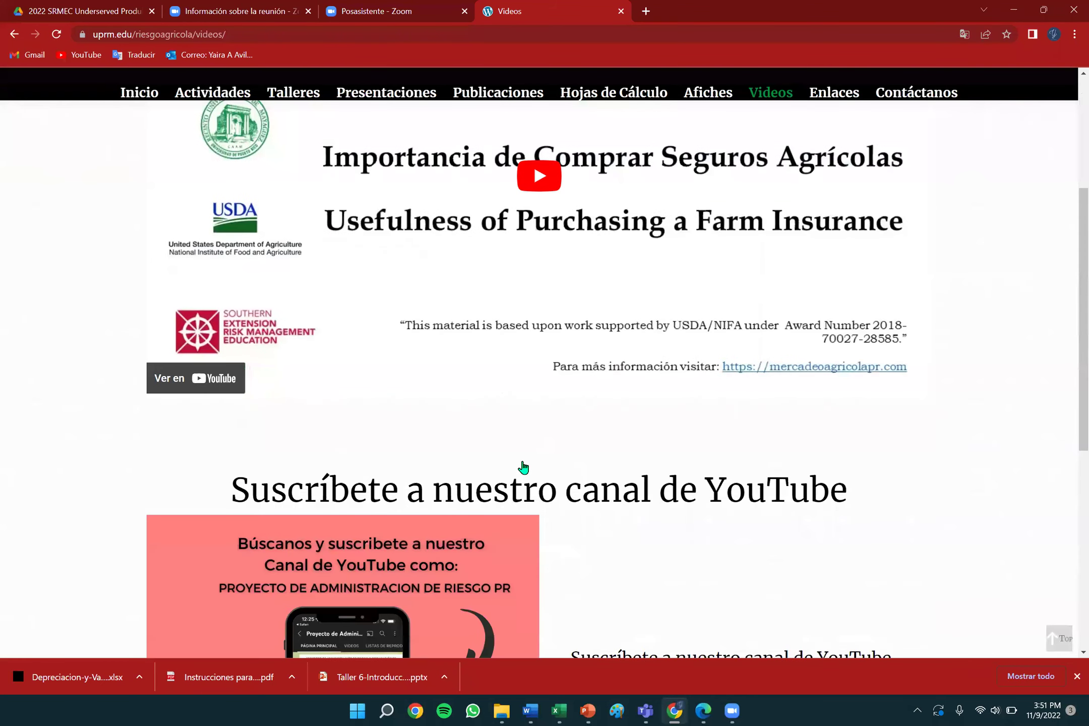
pyautogui.scroll(-6, 668, 514)
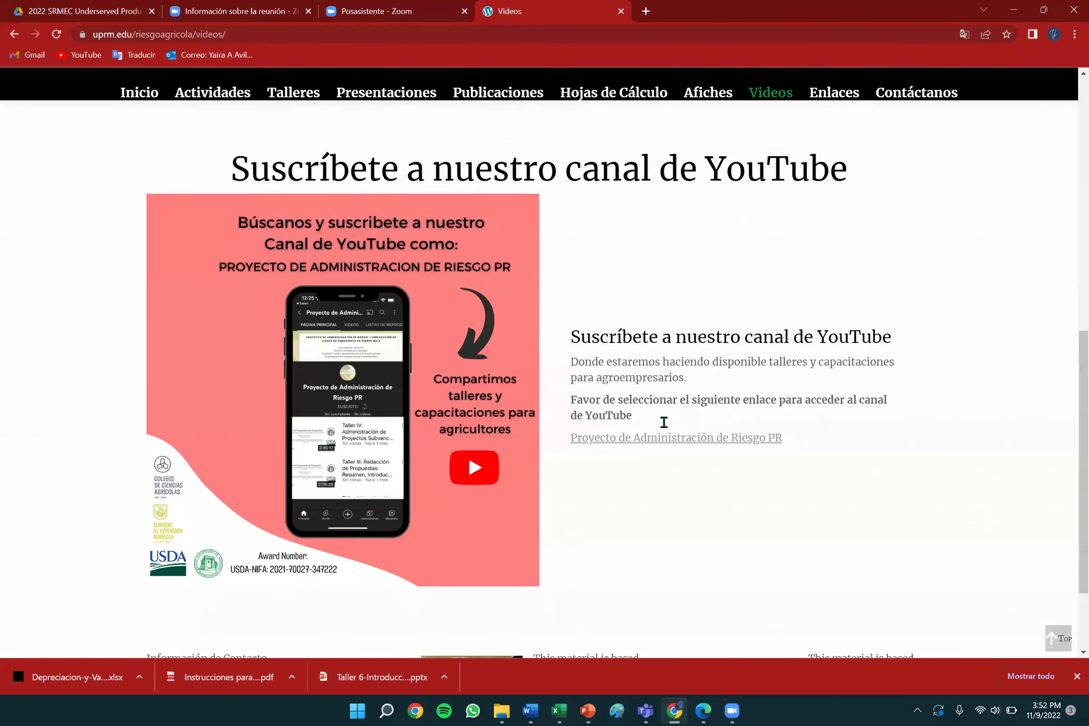
pyautogui.click(638, 439)
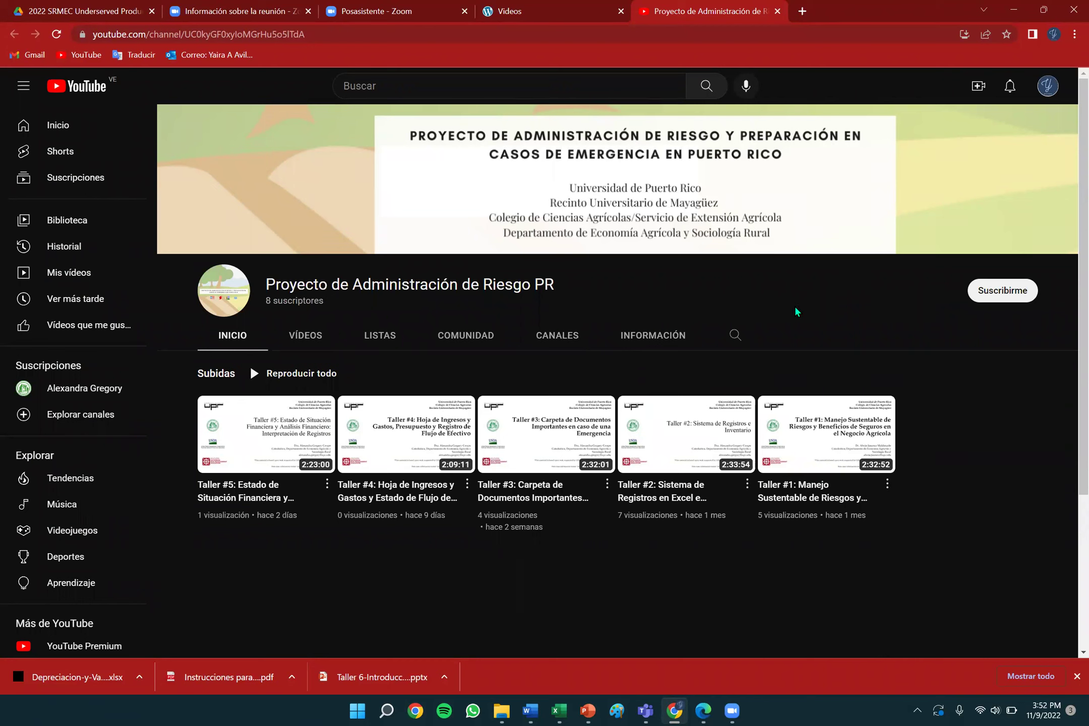
# Leave the YouTube channel, return to the site's Videos tab, and navigate to the Inicio home page.
pyautogui.click(1015, 8)
pyautogui.click(1015, 7)
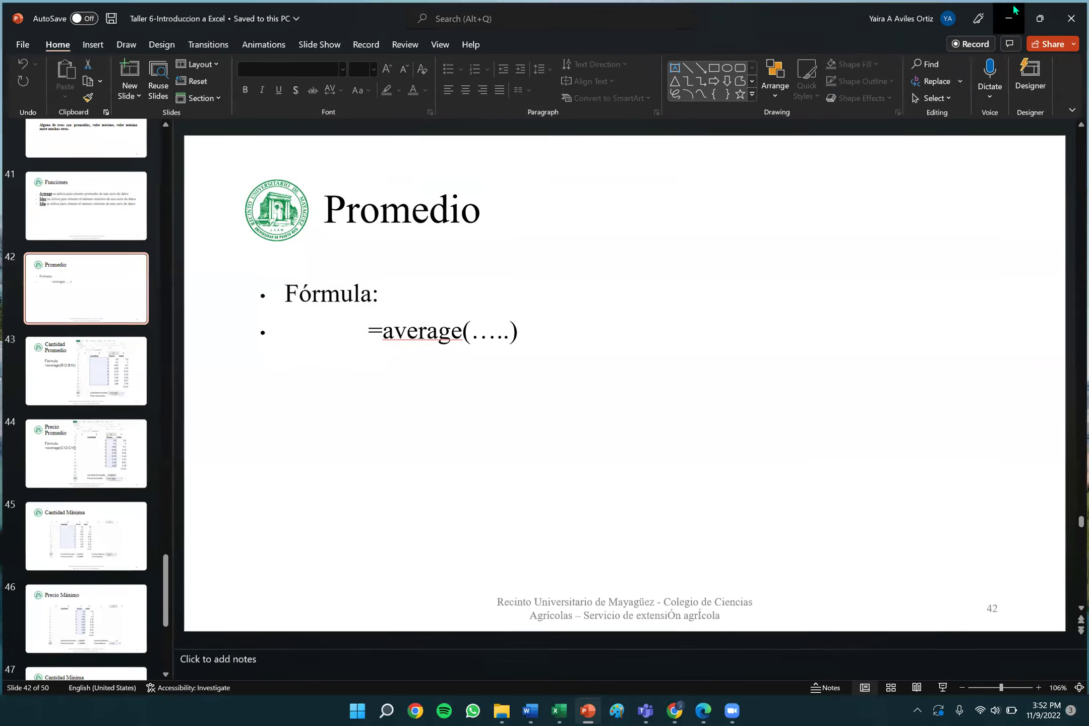
pyautogui.click(676, 704)
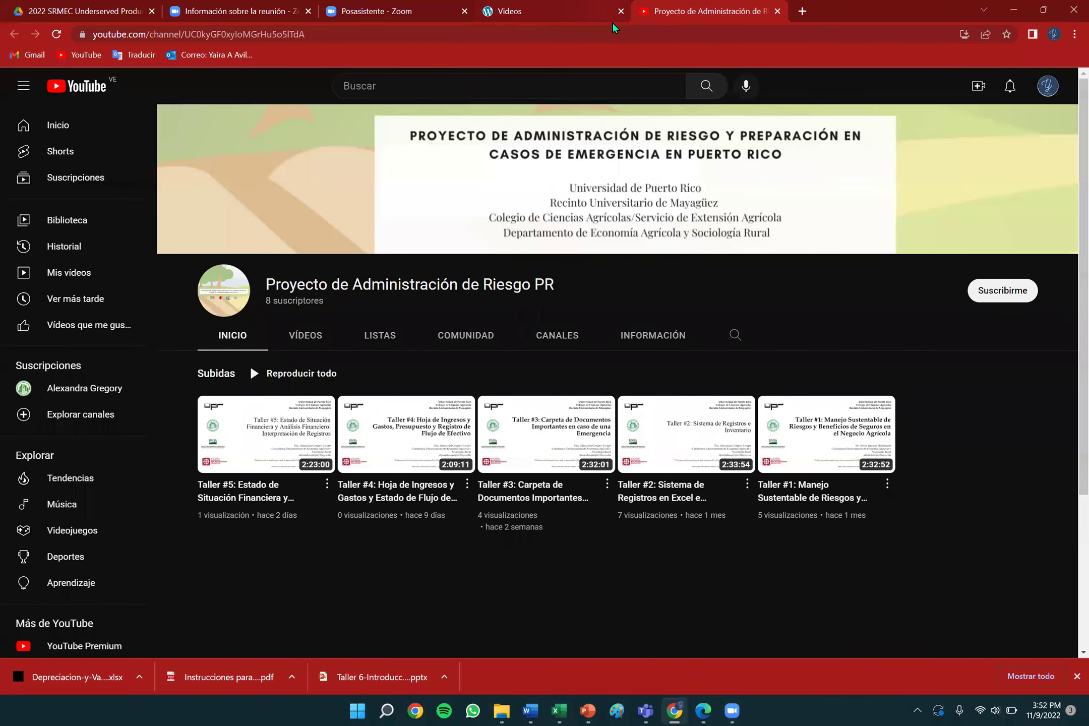
pyautogui.click(608, 14)
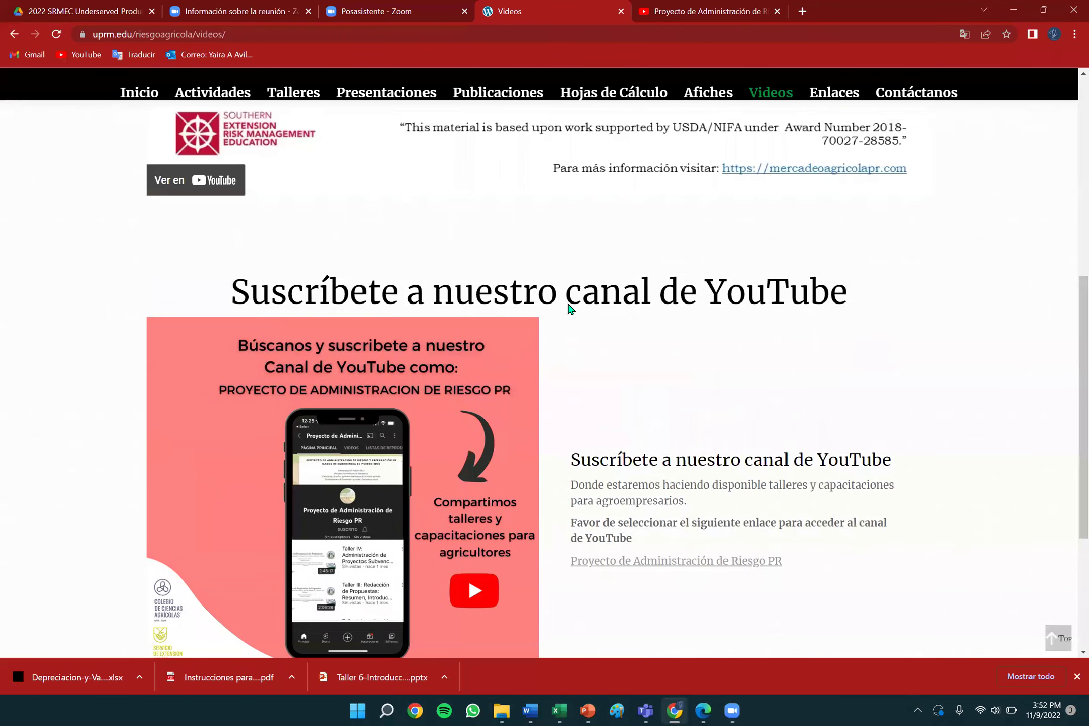
pyautogui.scroll(8, 567, 301)
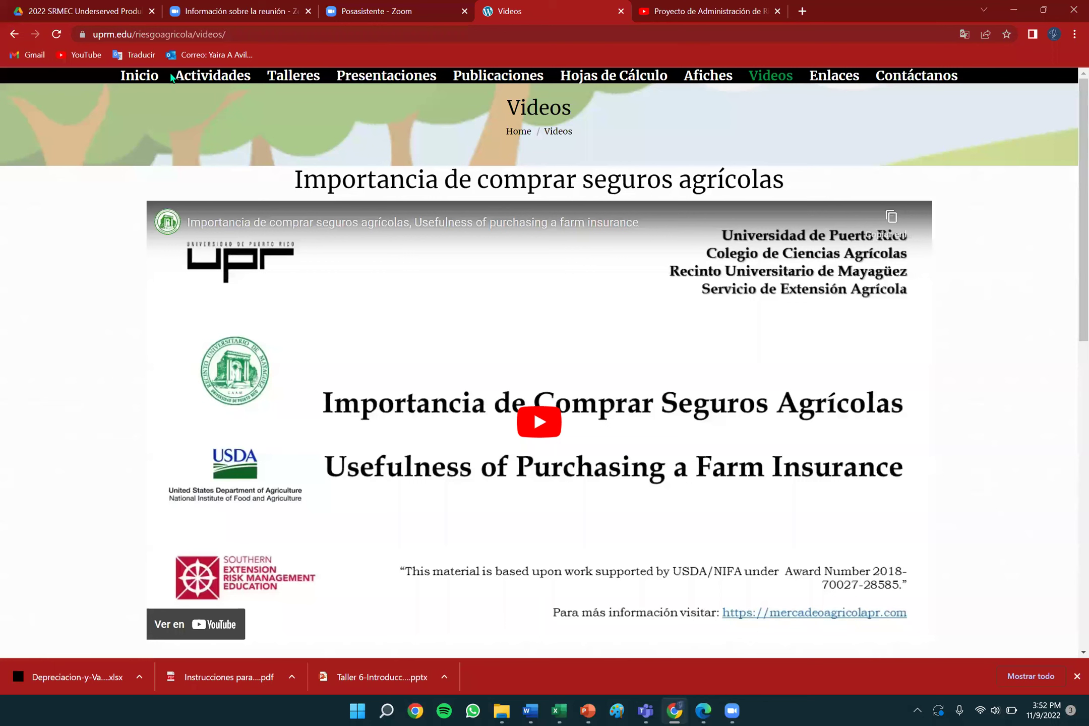
pyautogui.click(146, 77)
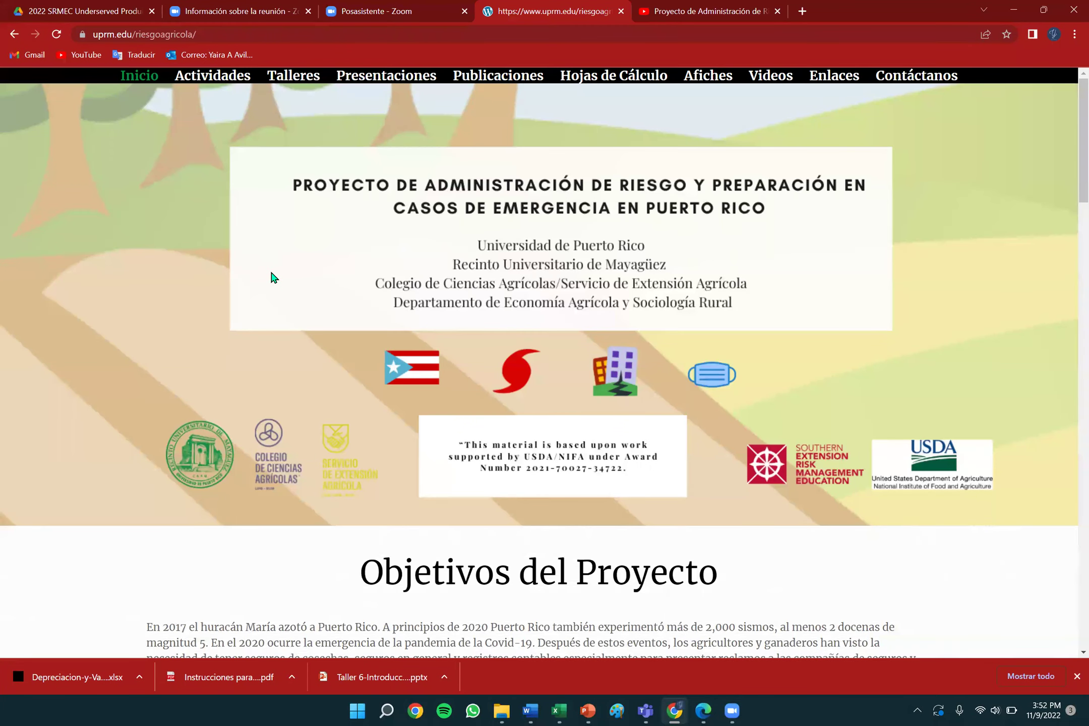
pyautogui.scroll(-2, 271, 277)
pyautogui.scroll(2, 271, 277)
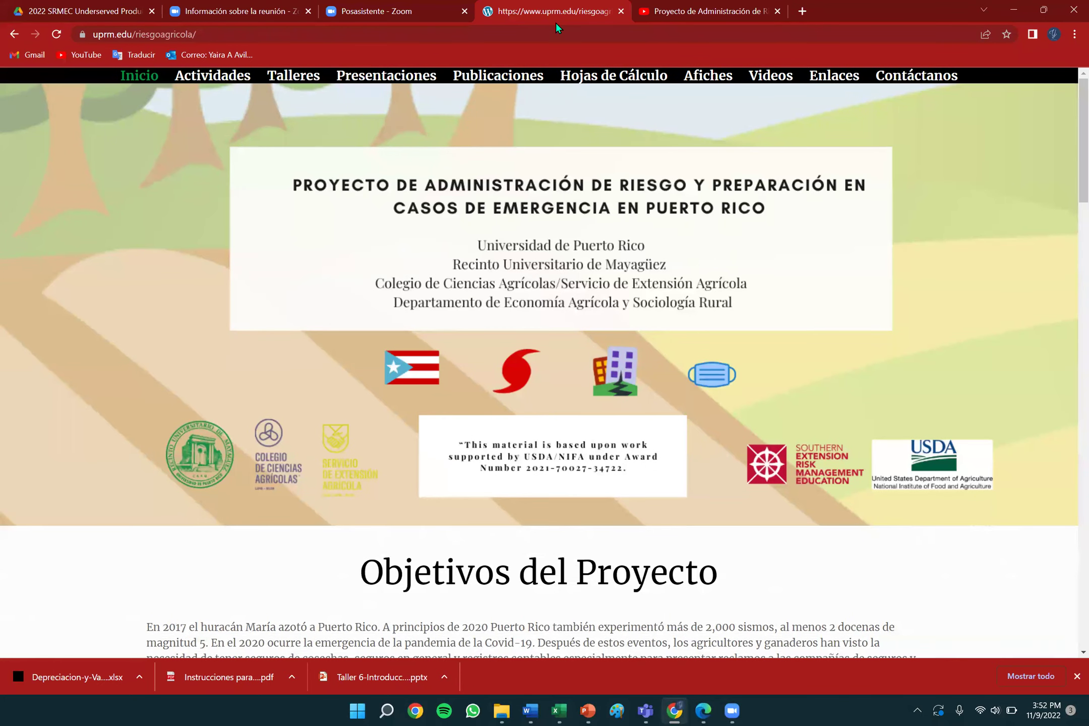